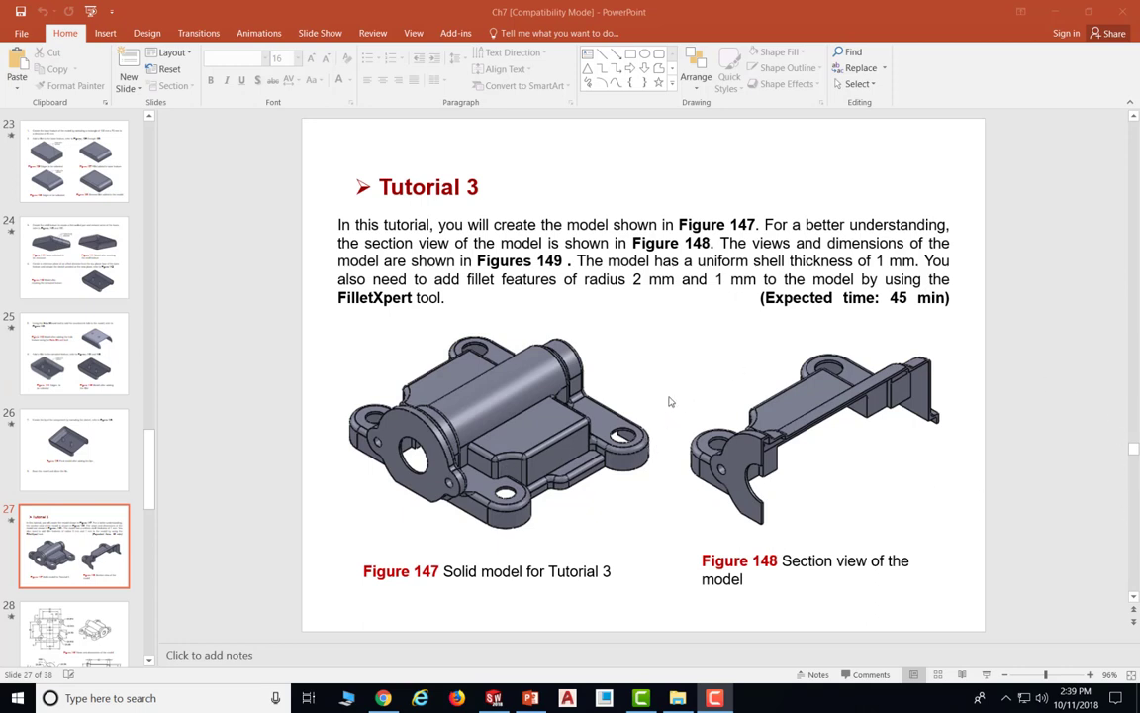
Scroll down to slide 28 to see Figure 149's views and dimensions of the Tutorial 3 model
scroll(669, 401, down, 1)
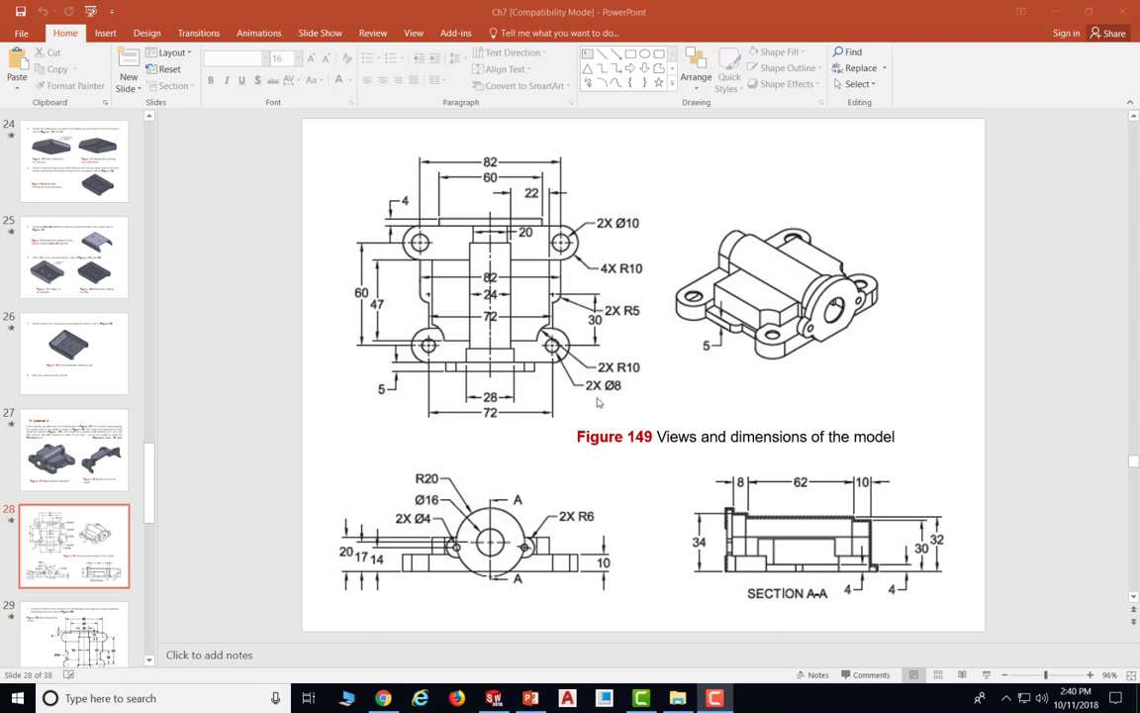
Create a new SOLIDWORKS part, start Sketch1 on the Top Plane, and return to the slides
click(494, 697)
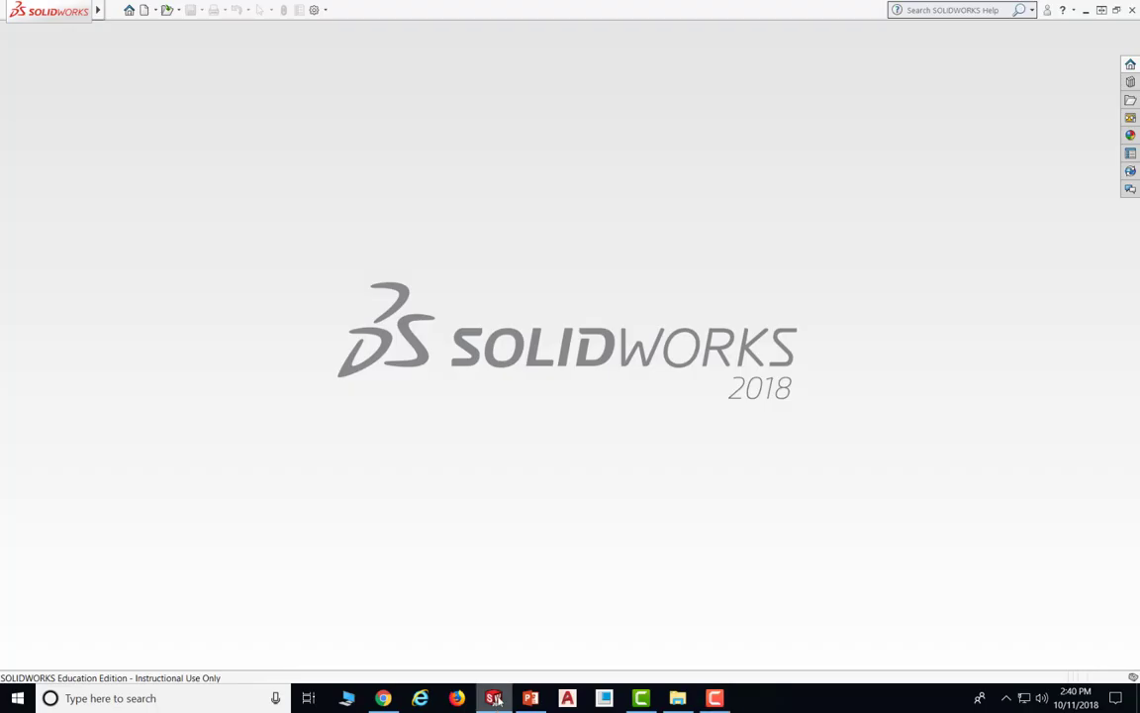
click(144, 12)
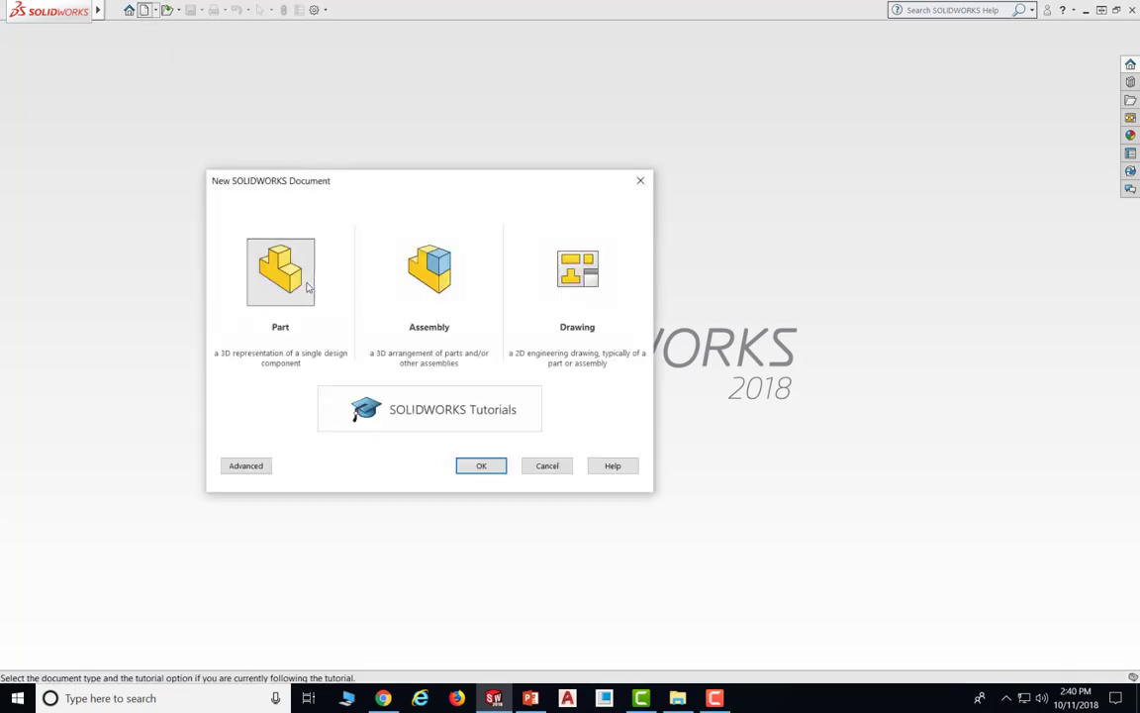
click(481, 466)
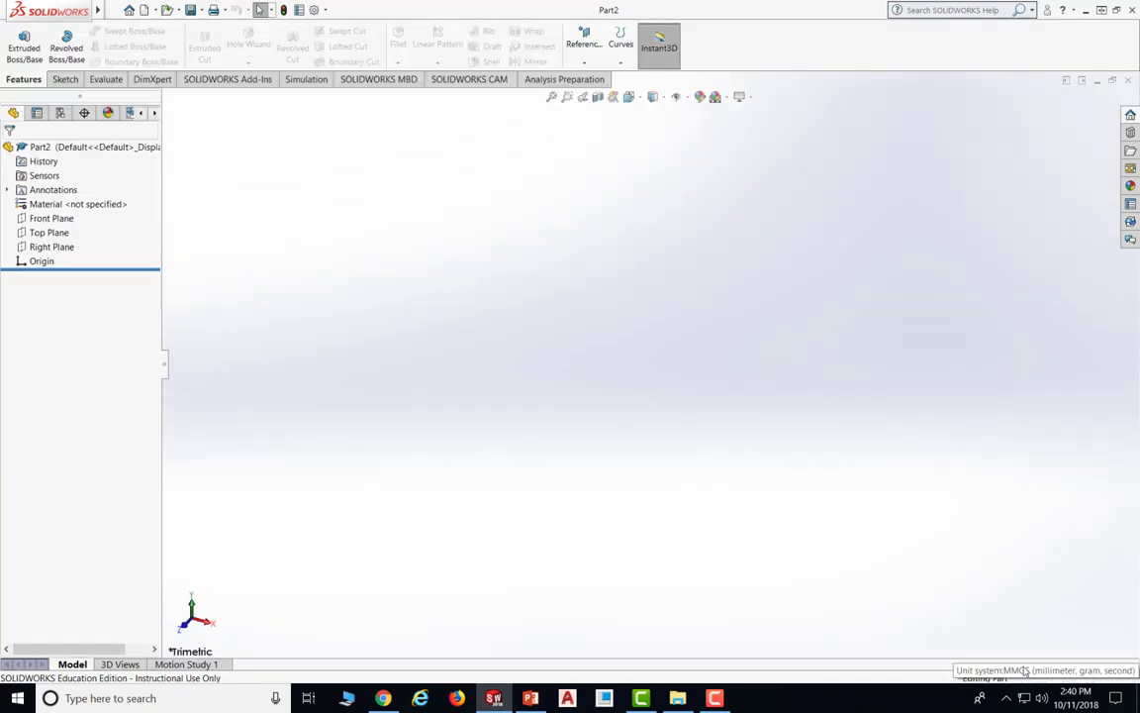
click(65, 79)
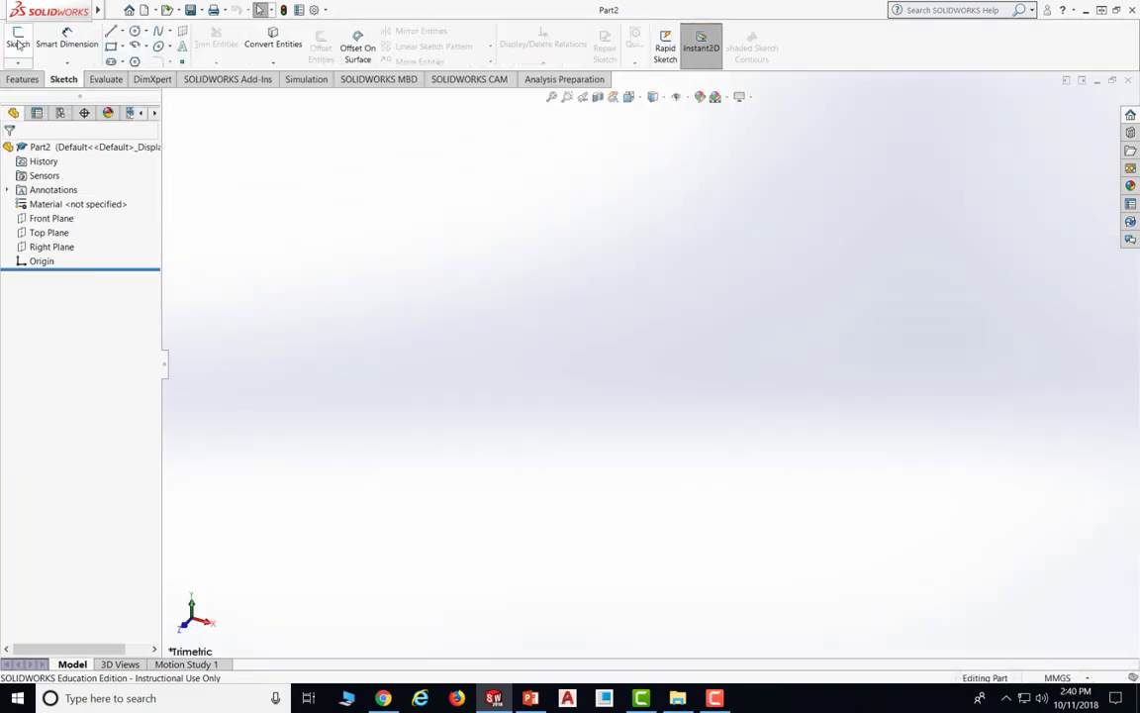
click(18, 41)
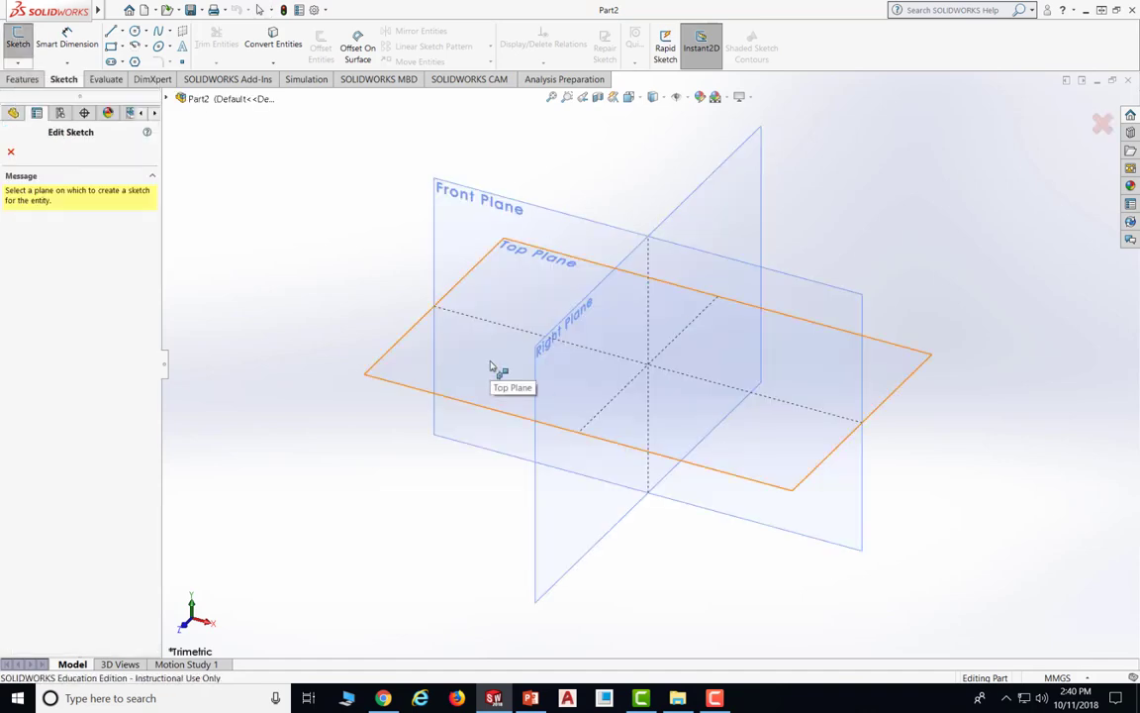
click(406, 363)
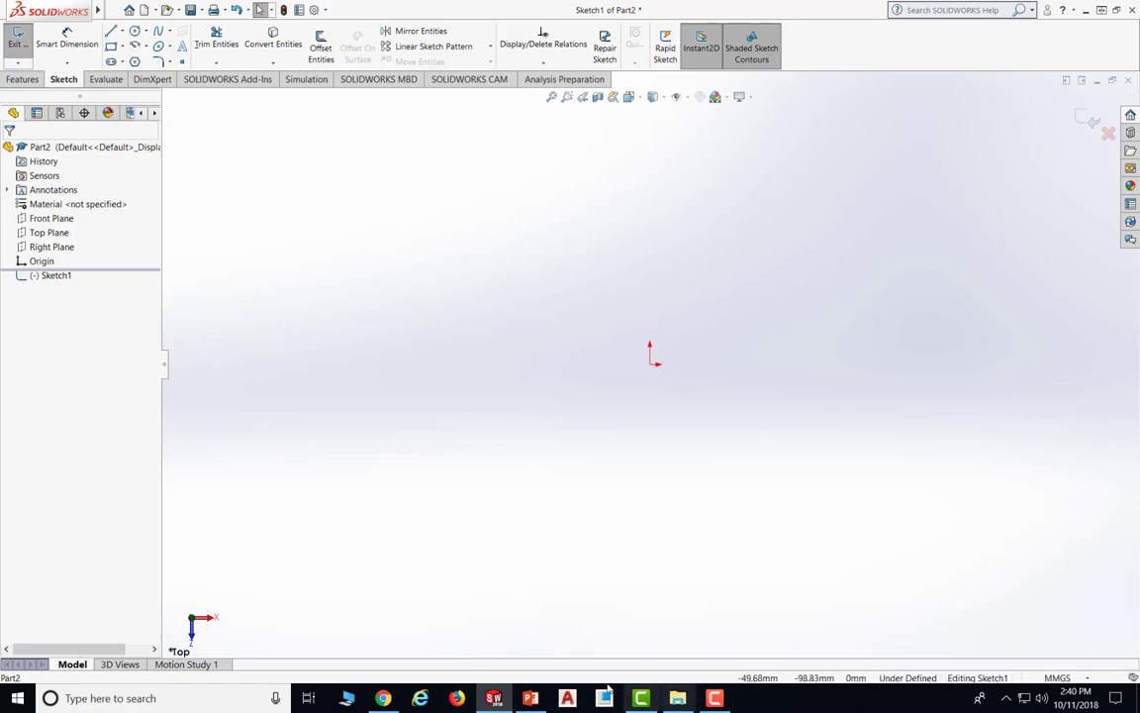
click(541, 698)
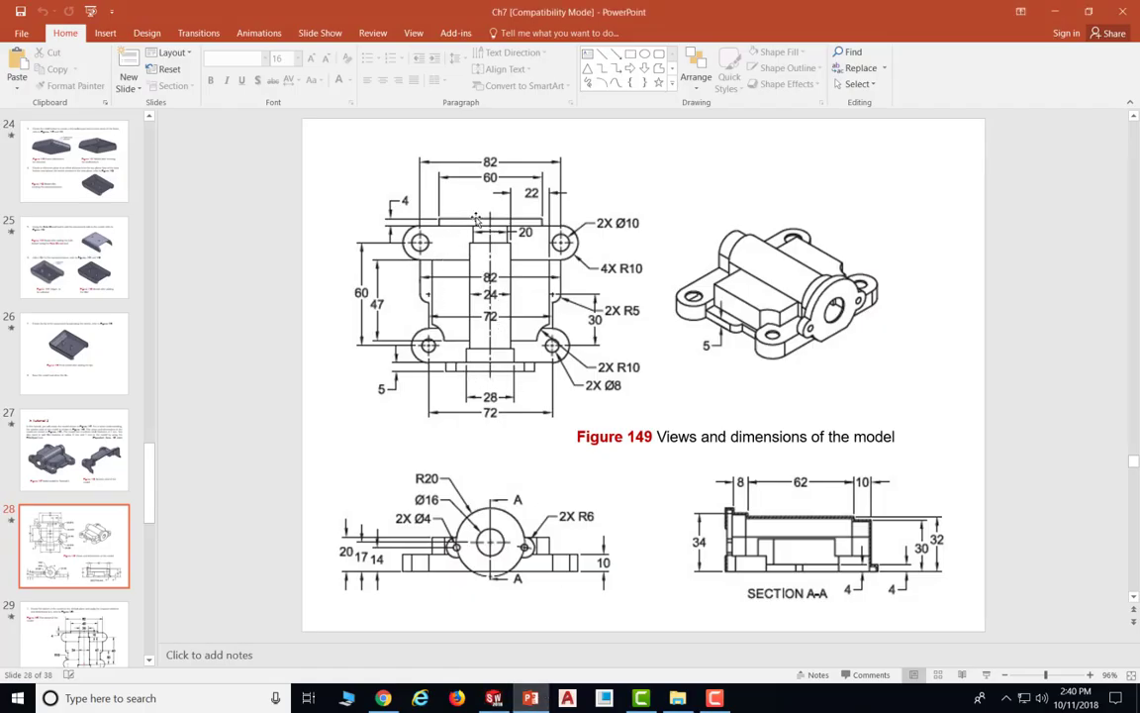
Review the Figure 150 dimensioned sketch on slide 29, then go back to SOLIDWORKS
key(F10)
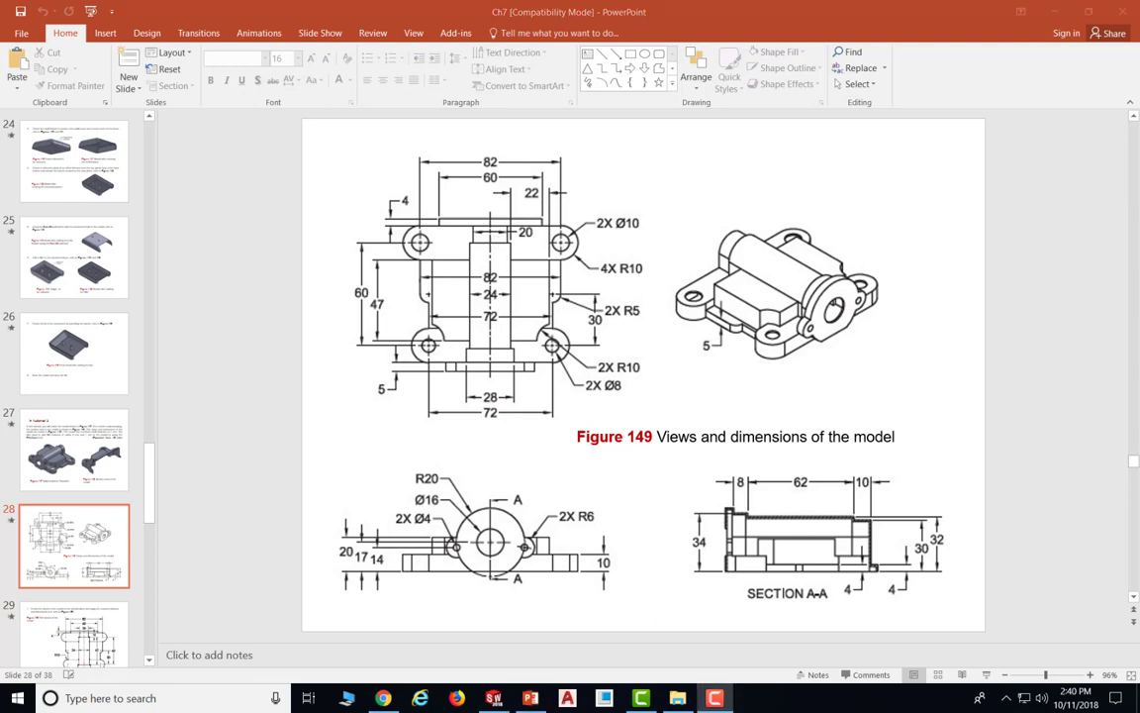
scroll(716, 397, down, 1)
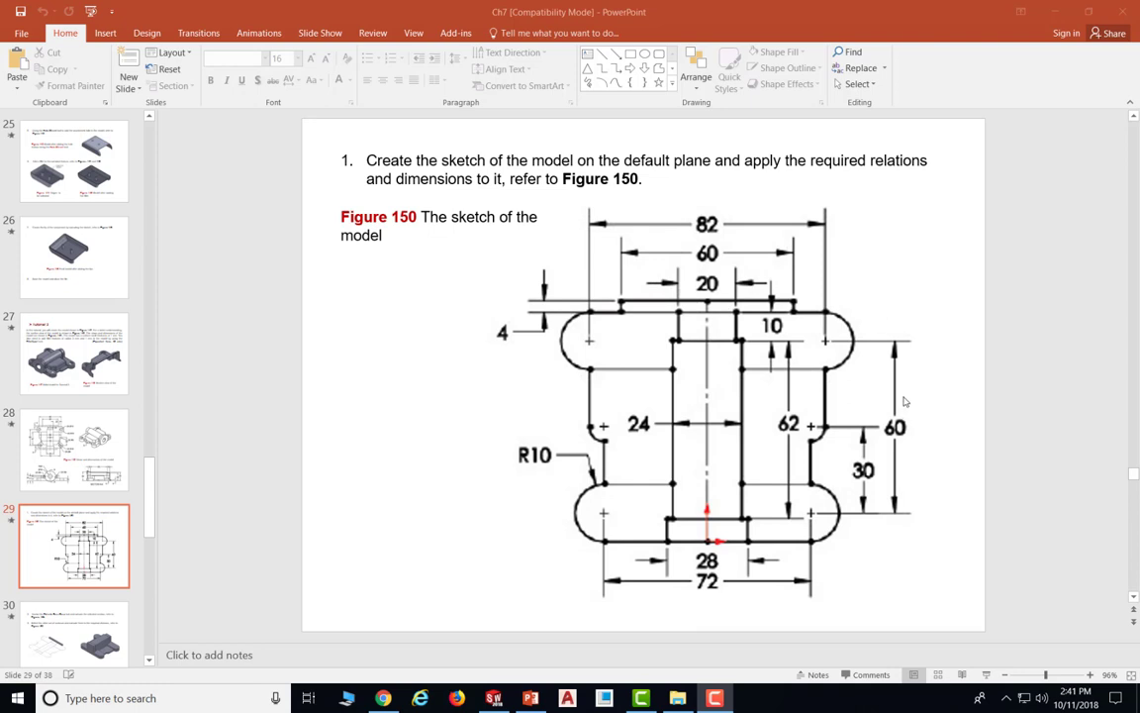
click(493, 698)
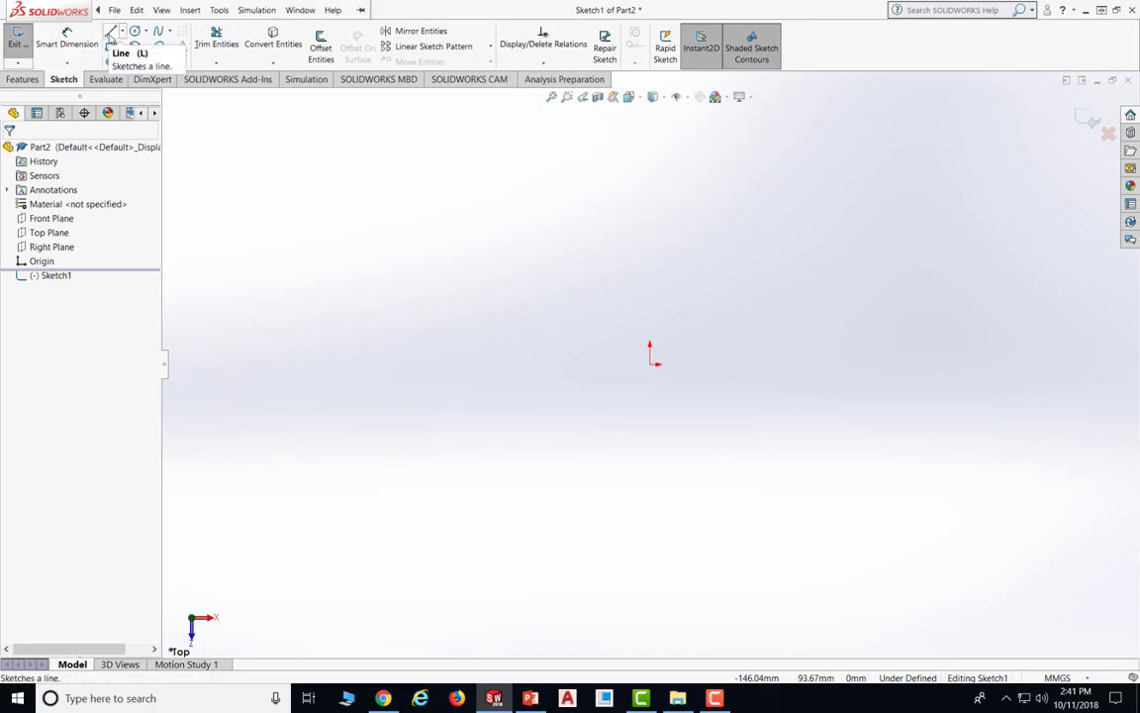
Sketch a closed four-line rectangle with one corner at the origin, then select the Centerline tool
click(110, 33)
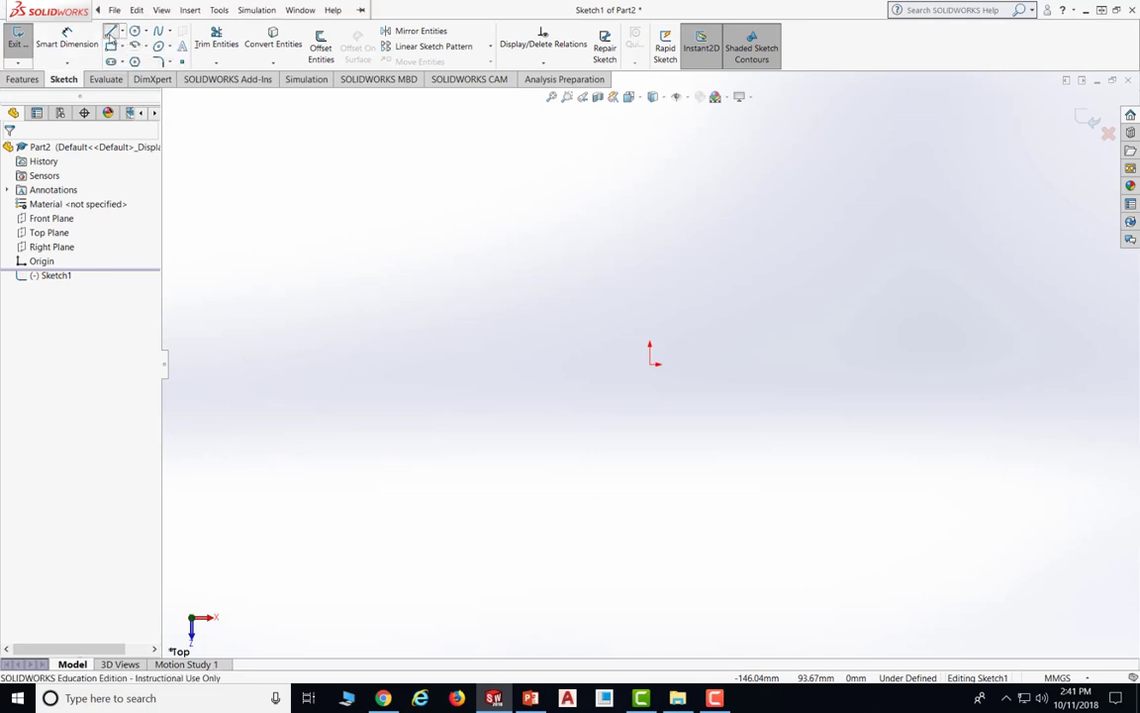
click(652, 364)
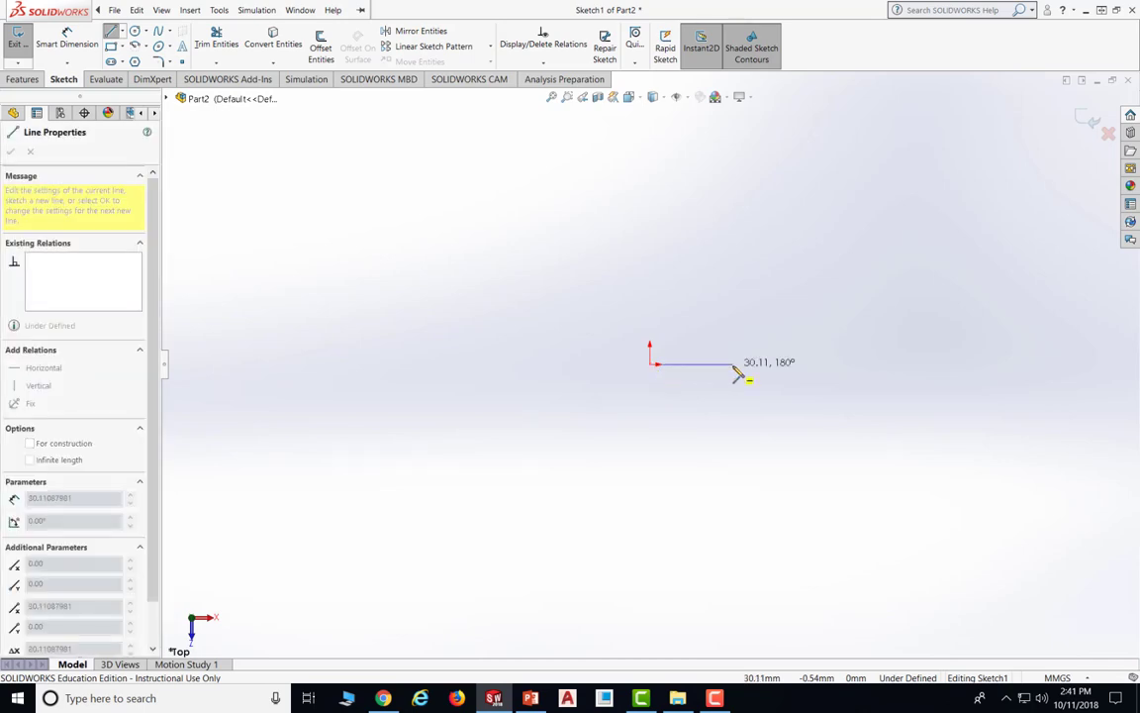
click(734, 366)
click(733, 337)
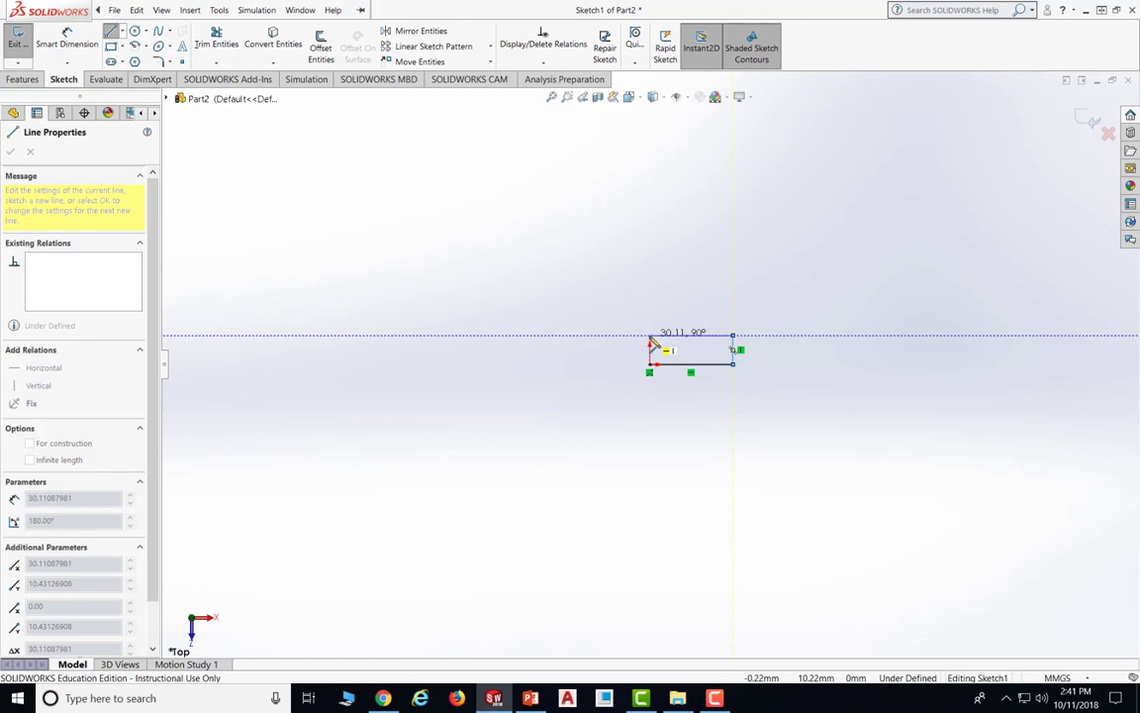
click(651, 341)
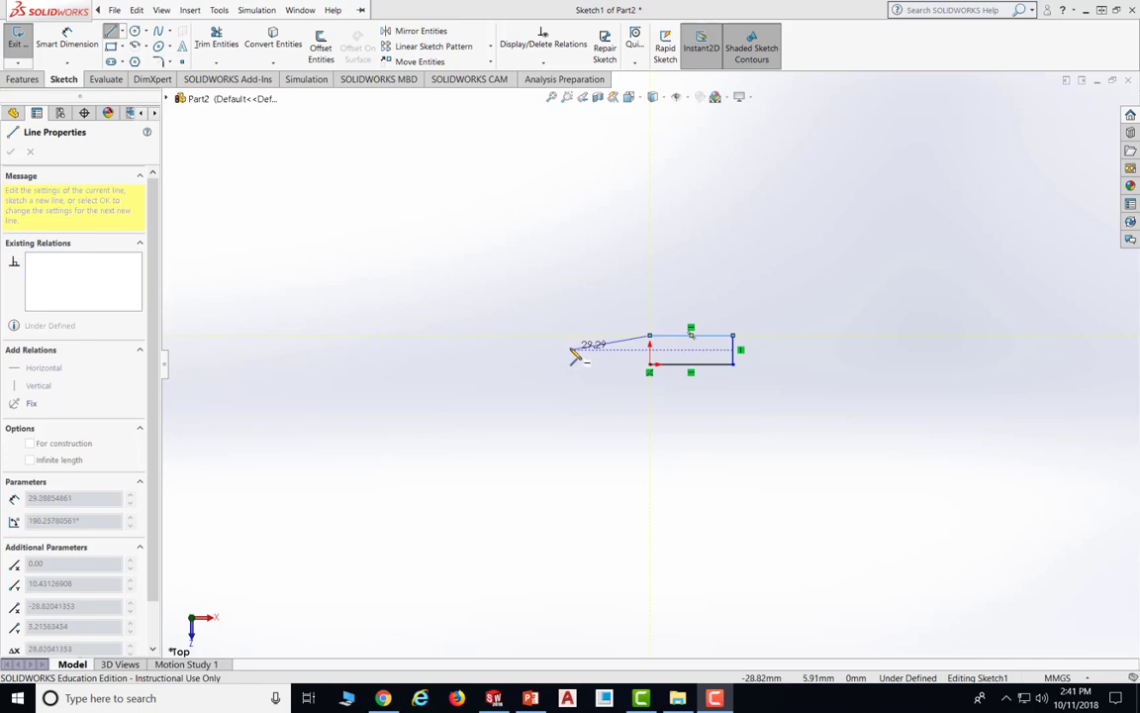
key(a)
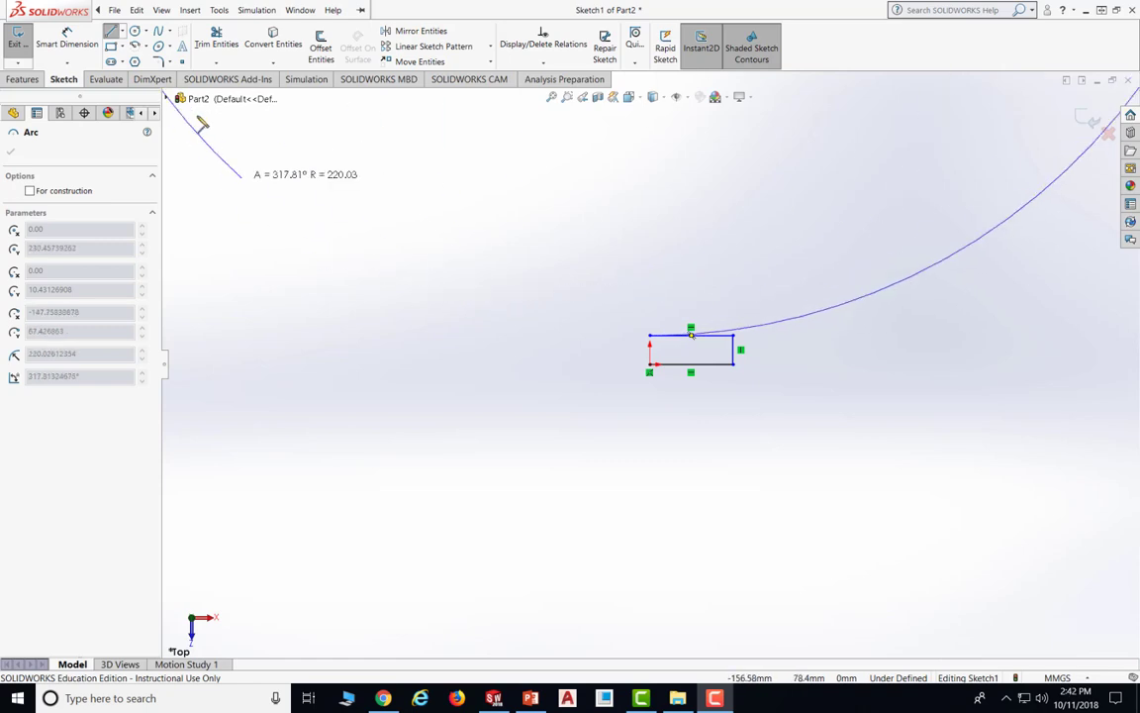
click(122, 31)
click(138, 61)
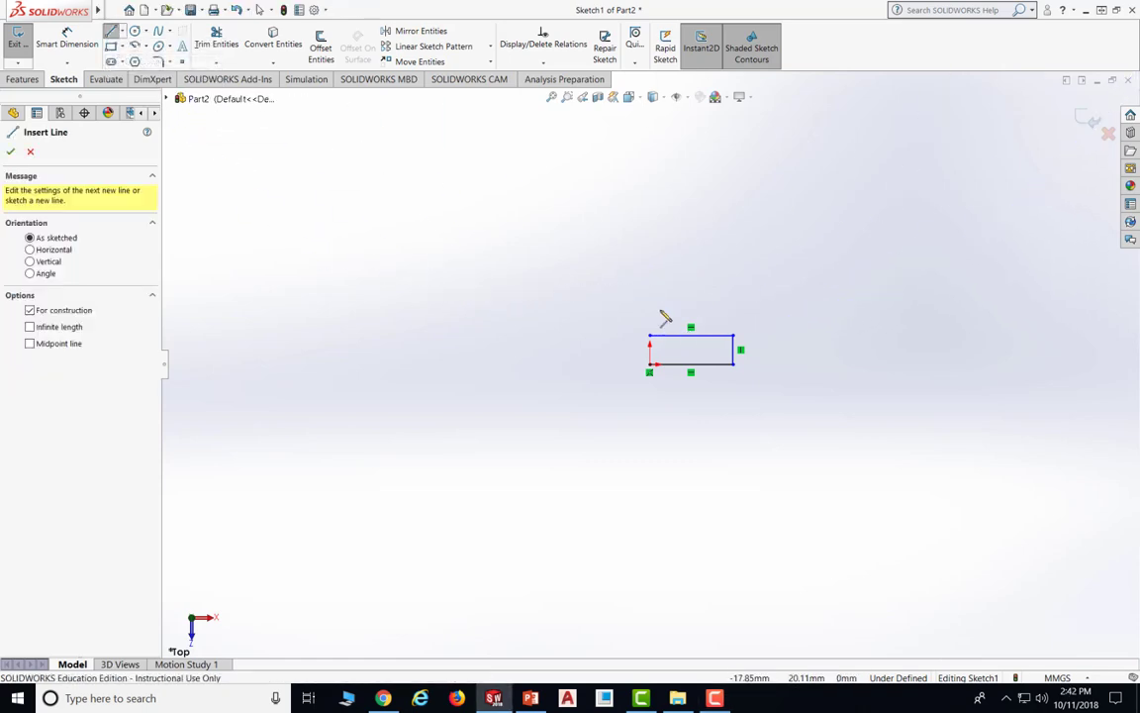
Draw a long vertical centerline from below the rectangle up through the origin
click(650, 401)
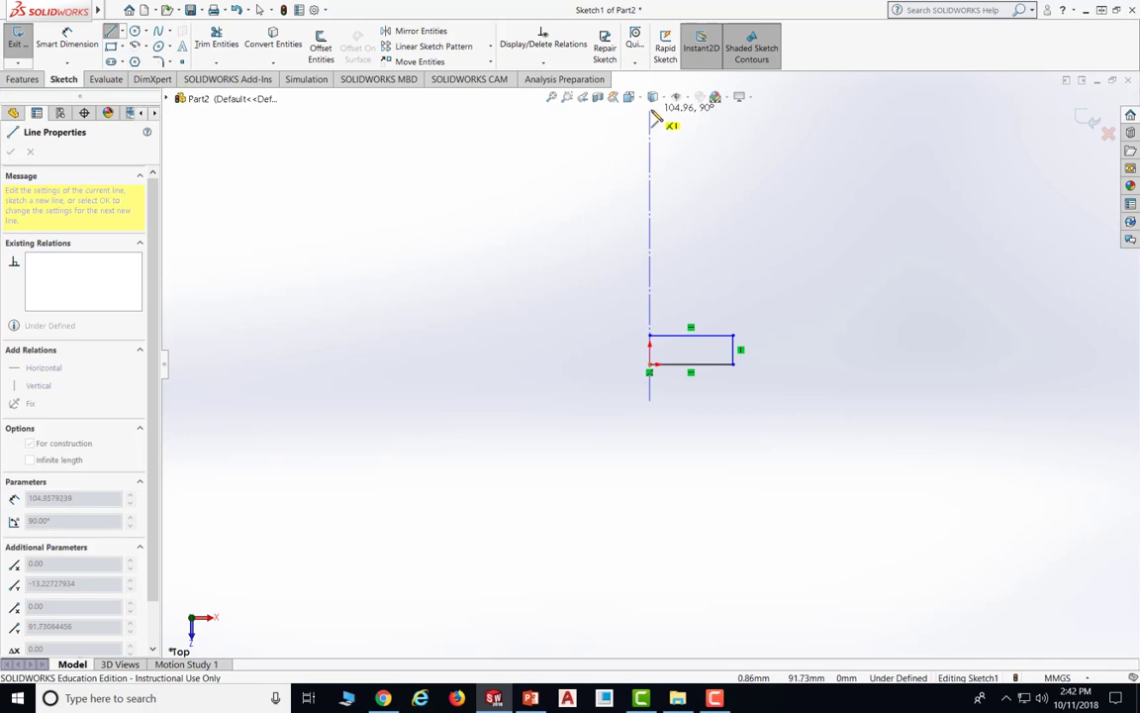
scroll(656, 158, down, 2)
scroll(660, 164, up, 3)
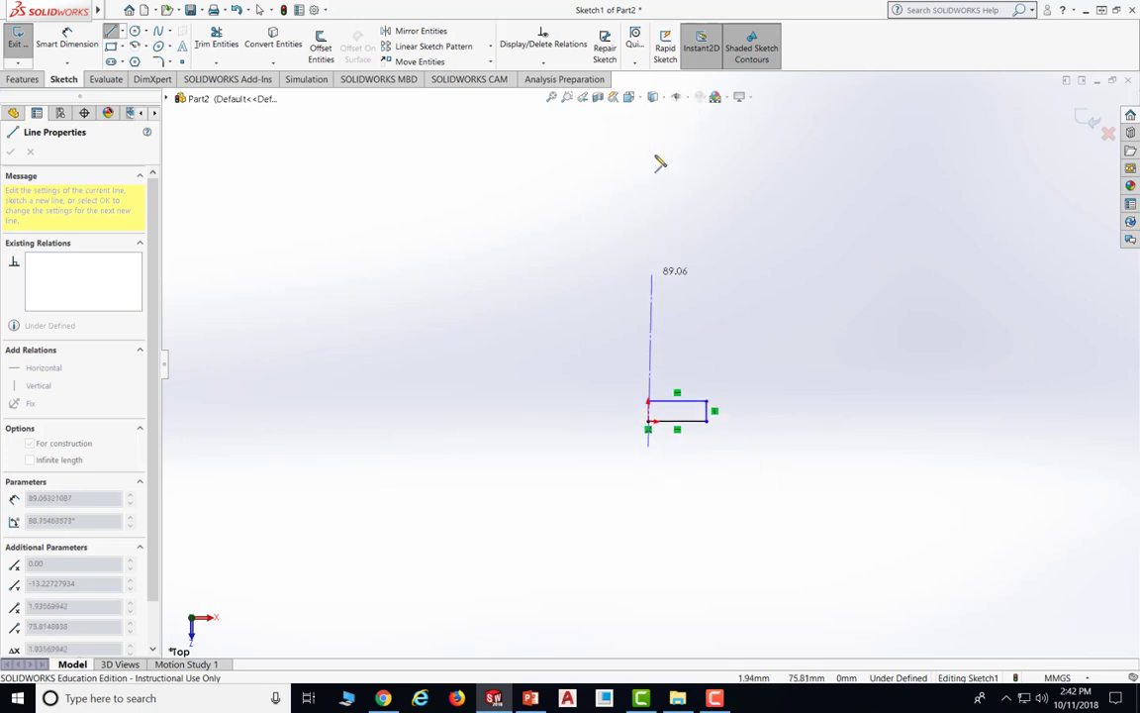
scroll(656, 164, down, 3)
scroll(657, 168, down, 3)
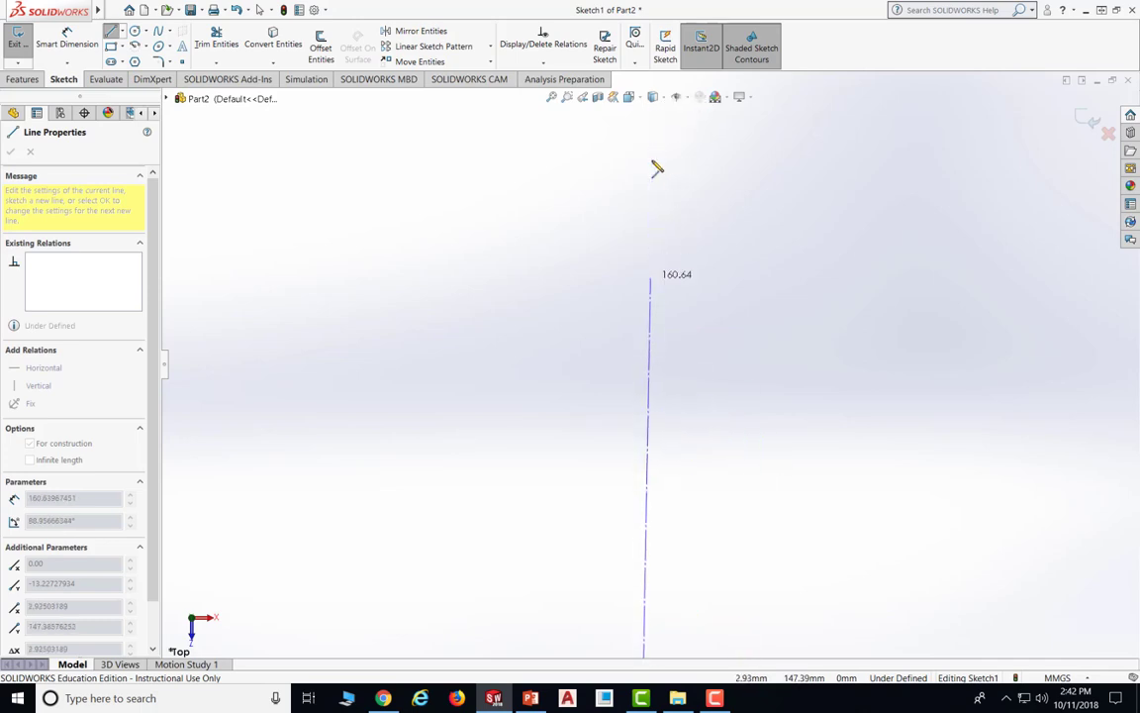
scroll(669, 475, down, 3)
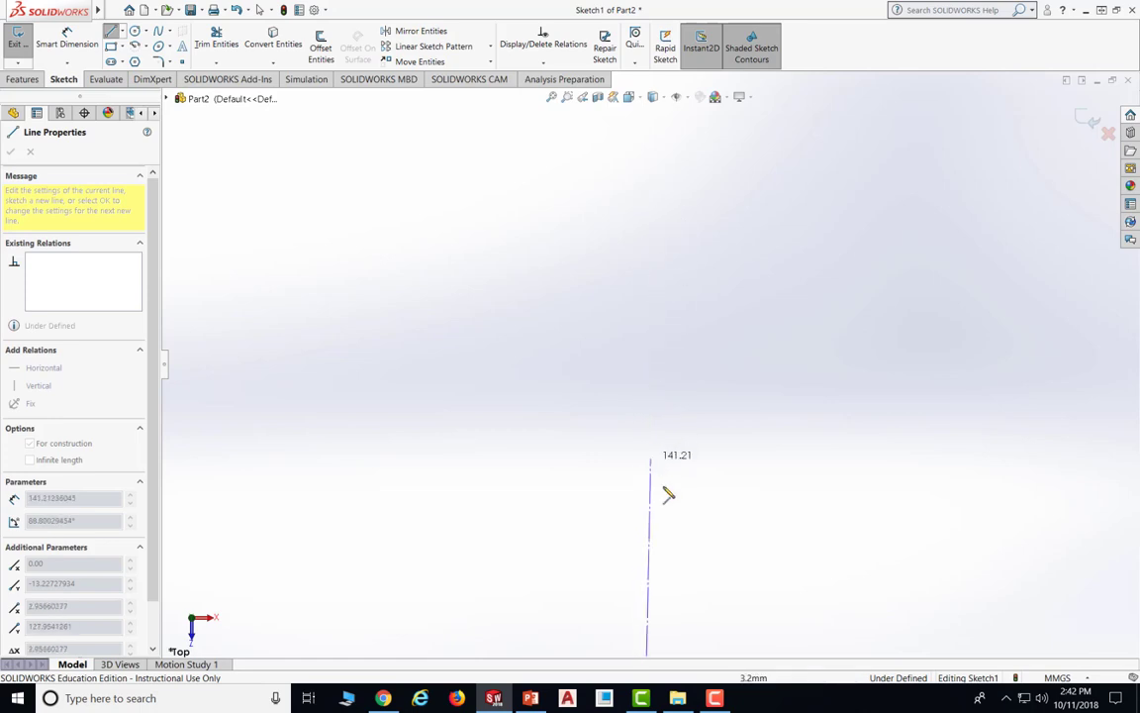
scroll(662, 236, up, 2)
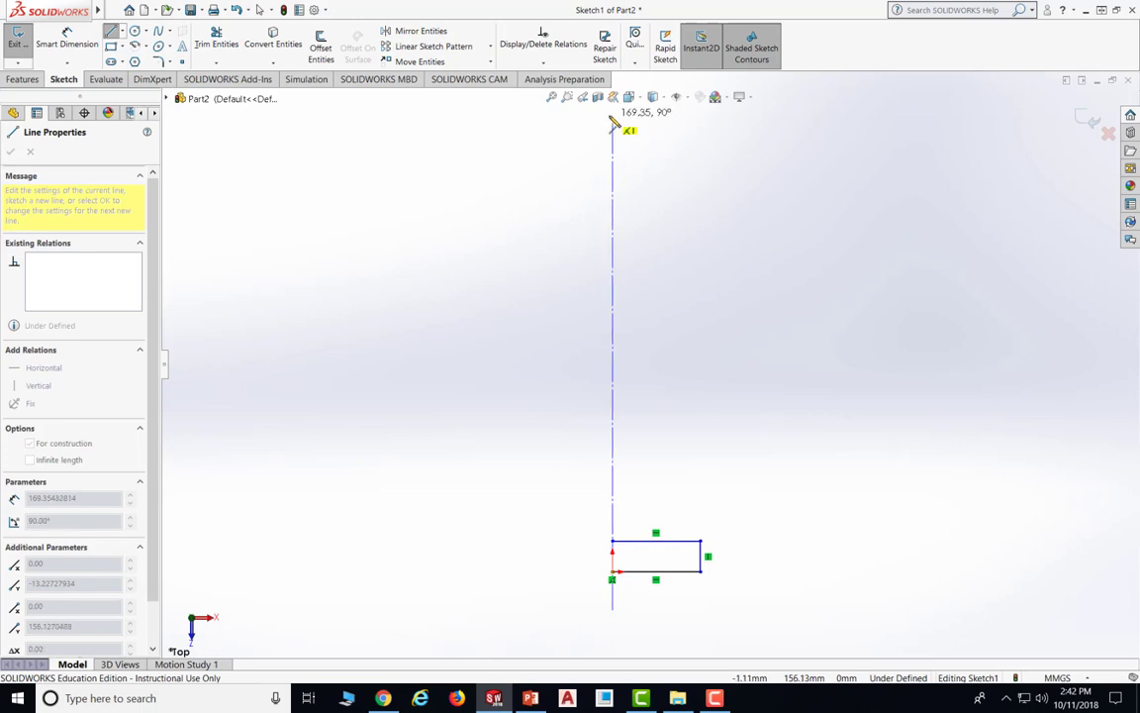
double_click(614, 128)
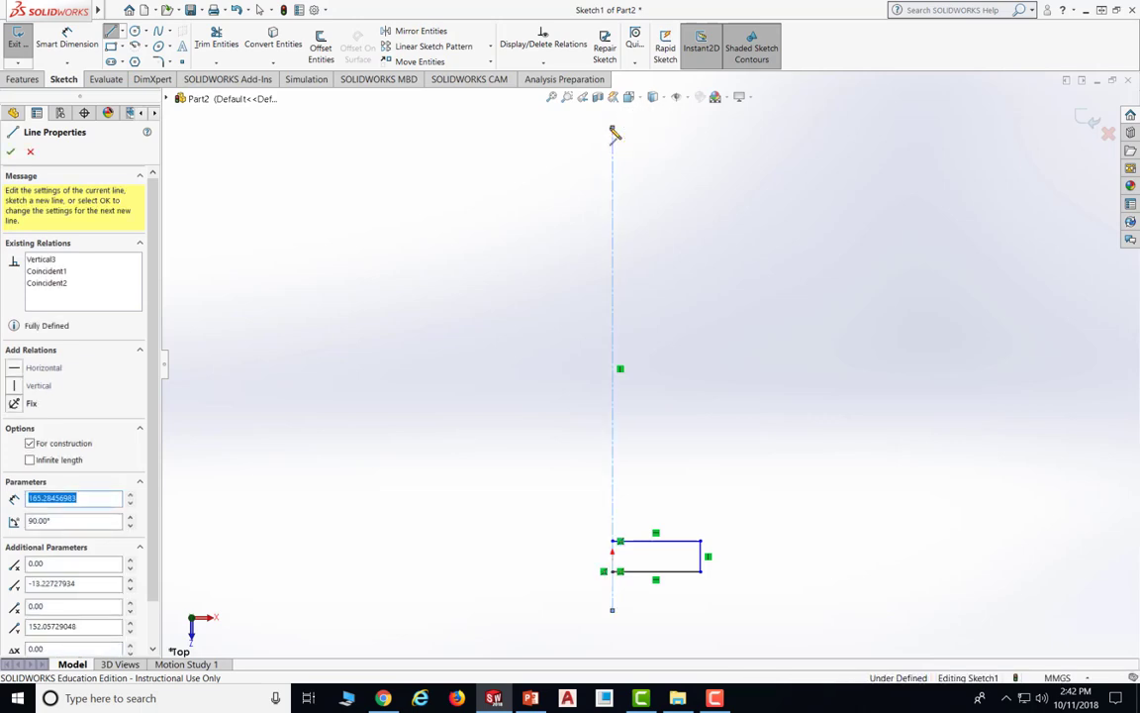
key(Escape)
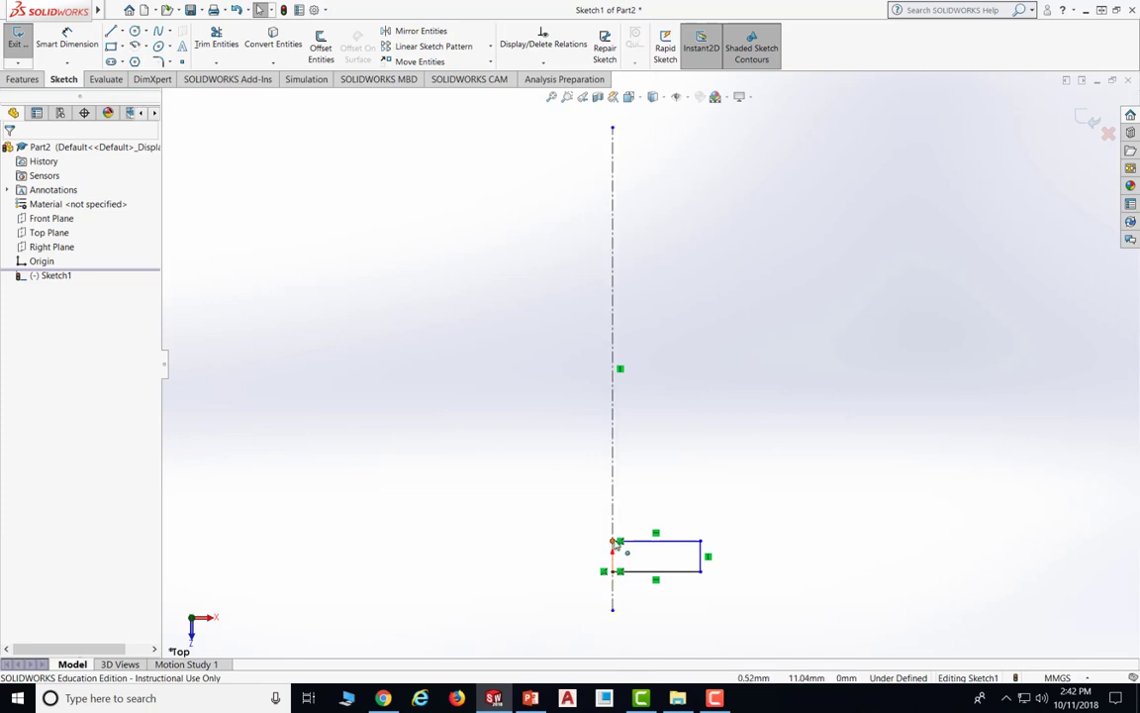
Check the rectangle's top-left corner point, keeping its position, and close its properties
mouse_move(614, 542)
mouse_down()
mouse_move(621, 554)
mouse_move(621, 544)
mouse_up()
click(808, 571)
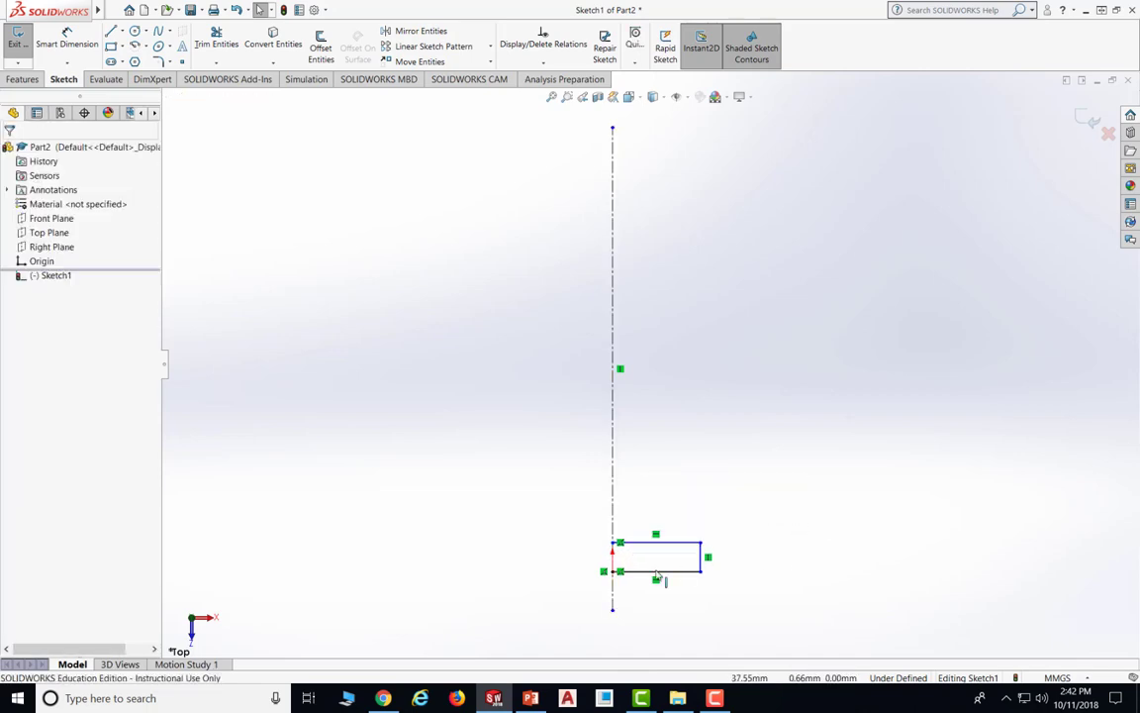
click(614, 542)
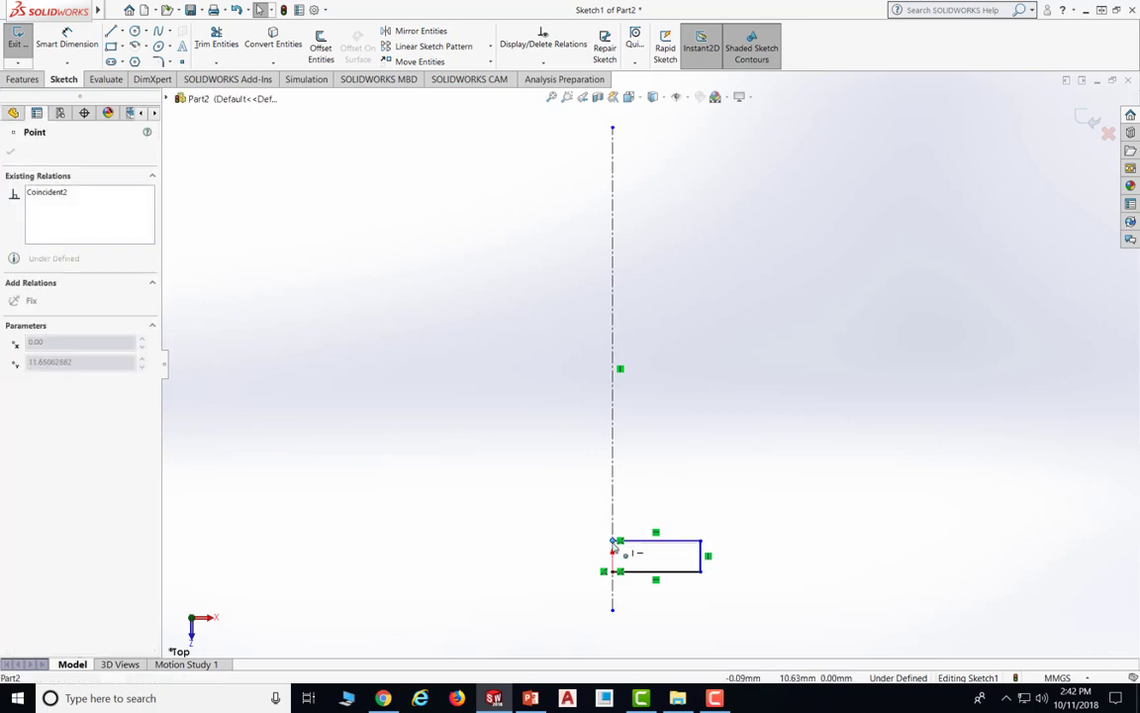
key(F10)
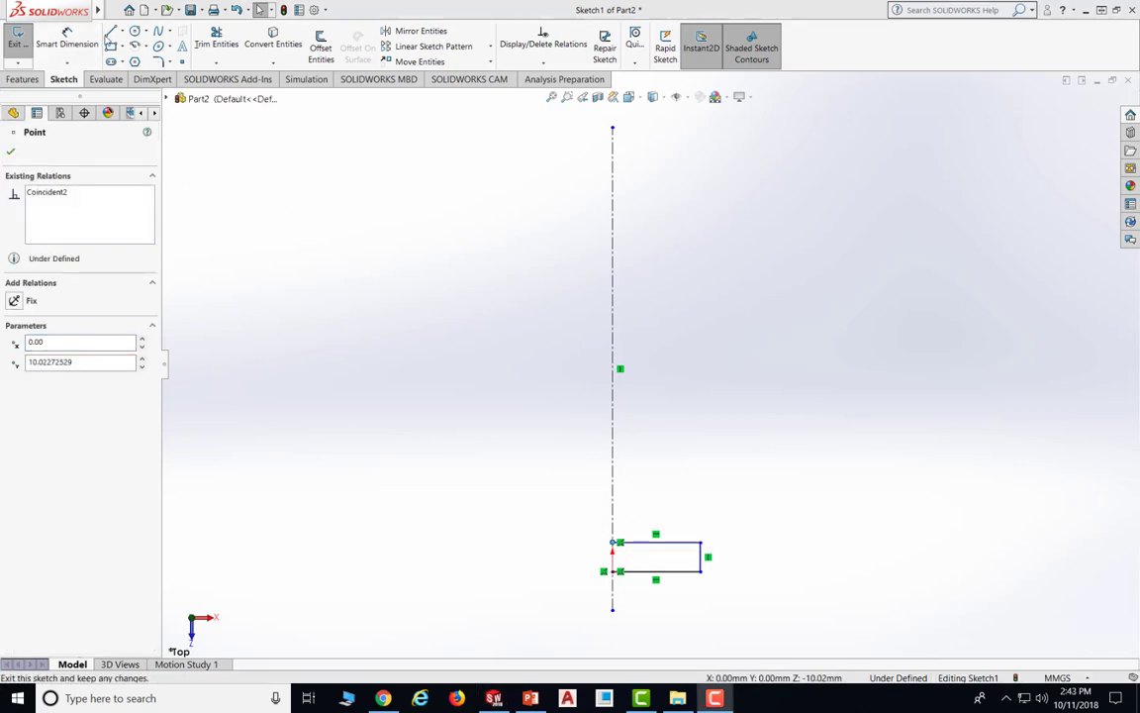
click(11, 153)
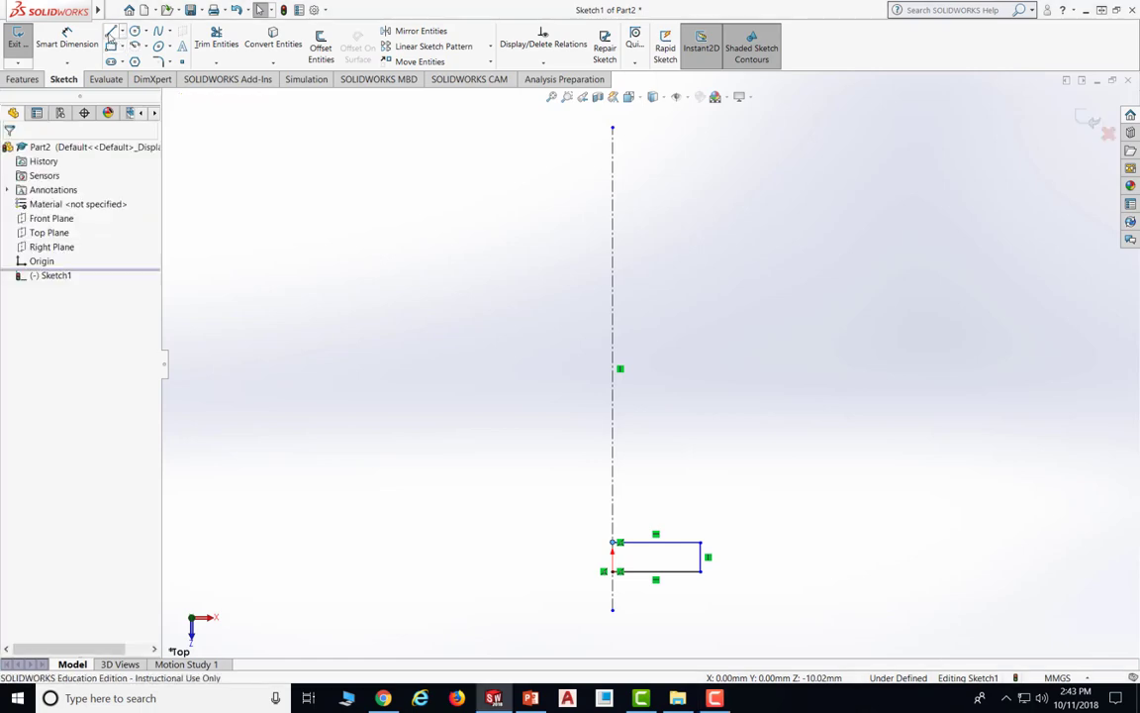
Draw a tall vertical line up from the rectangle and a top edge left to the centerline
click(110, 32)
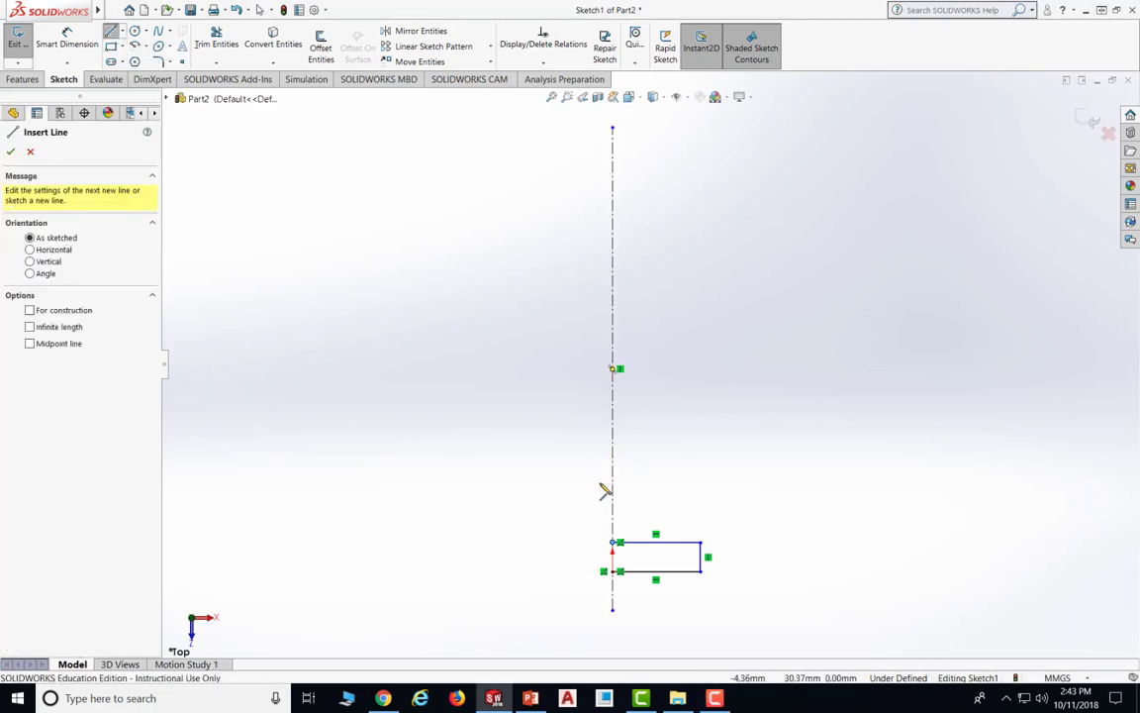
key(Escape)
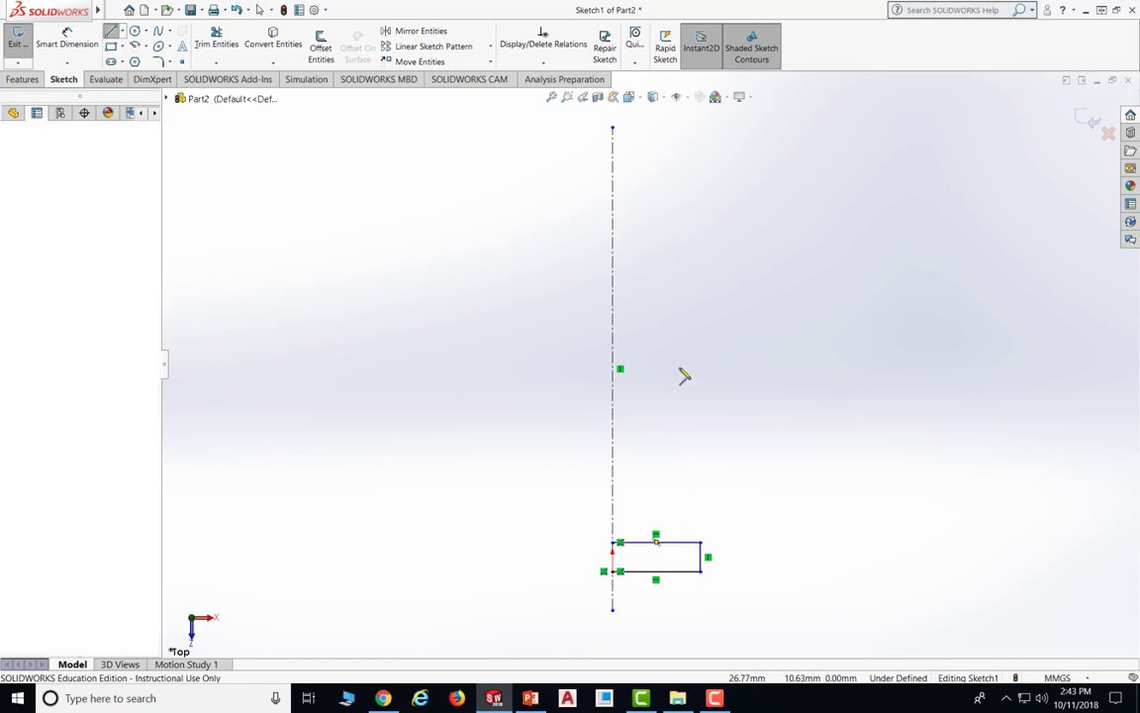
click(690, 542)
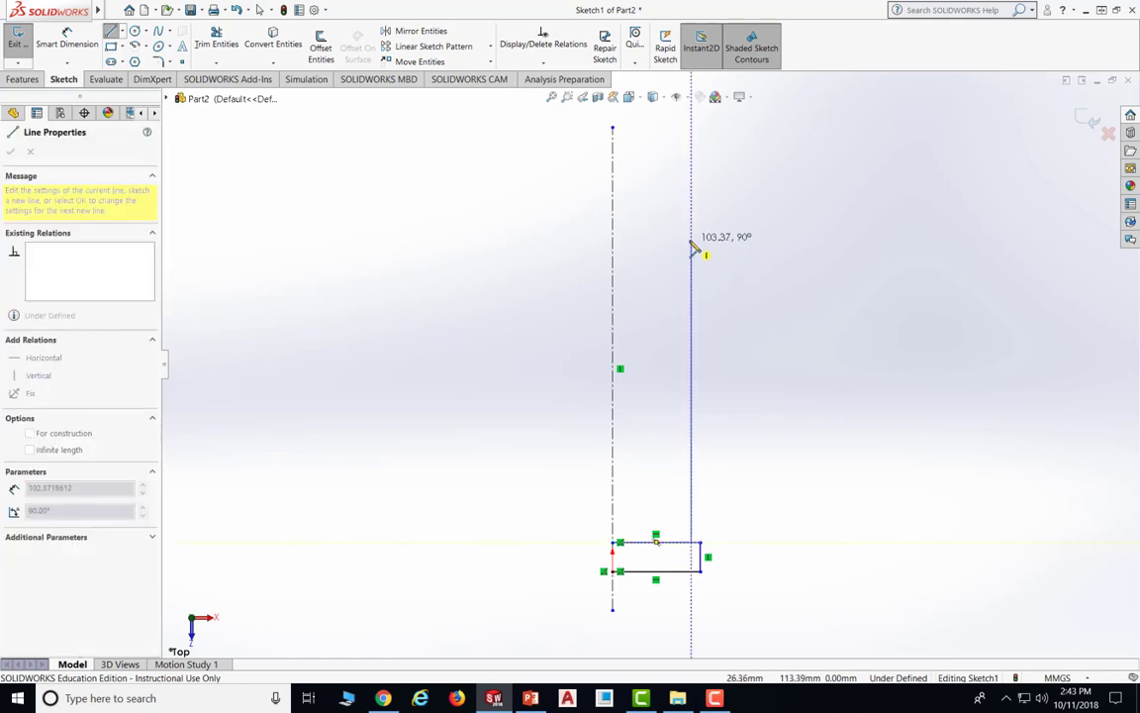
click(691, 247)
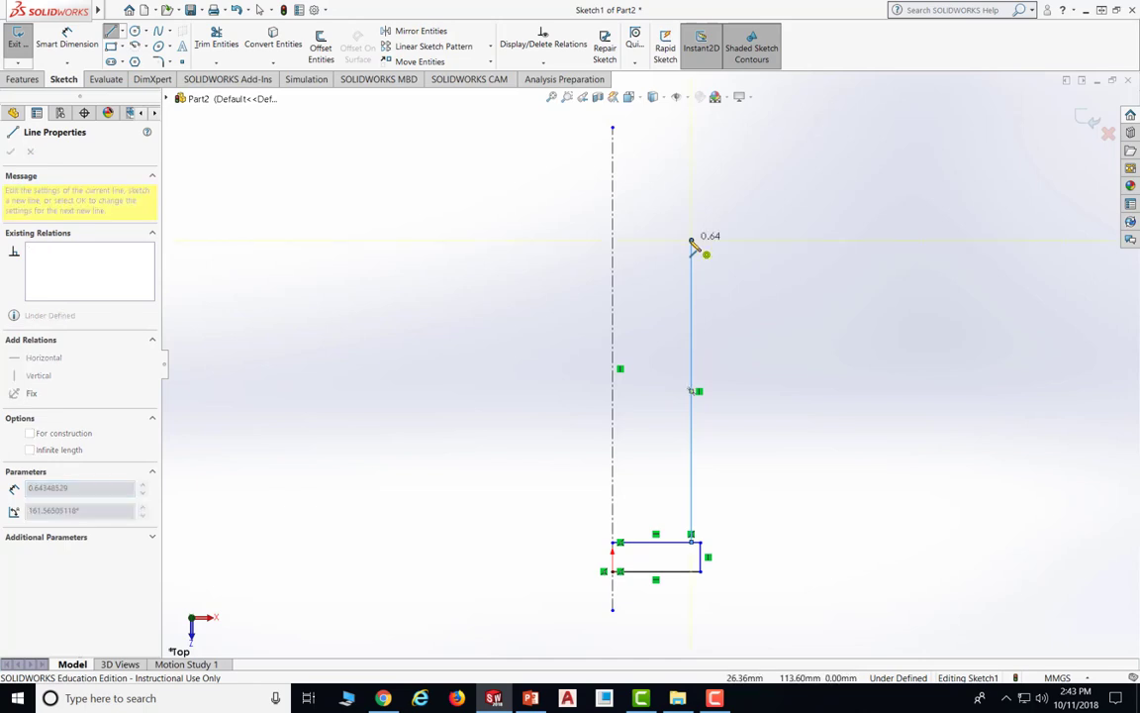
click(613, 242)
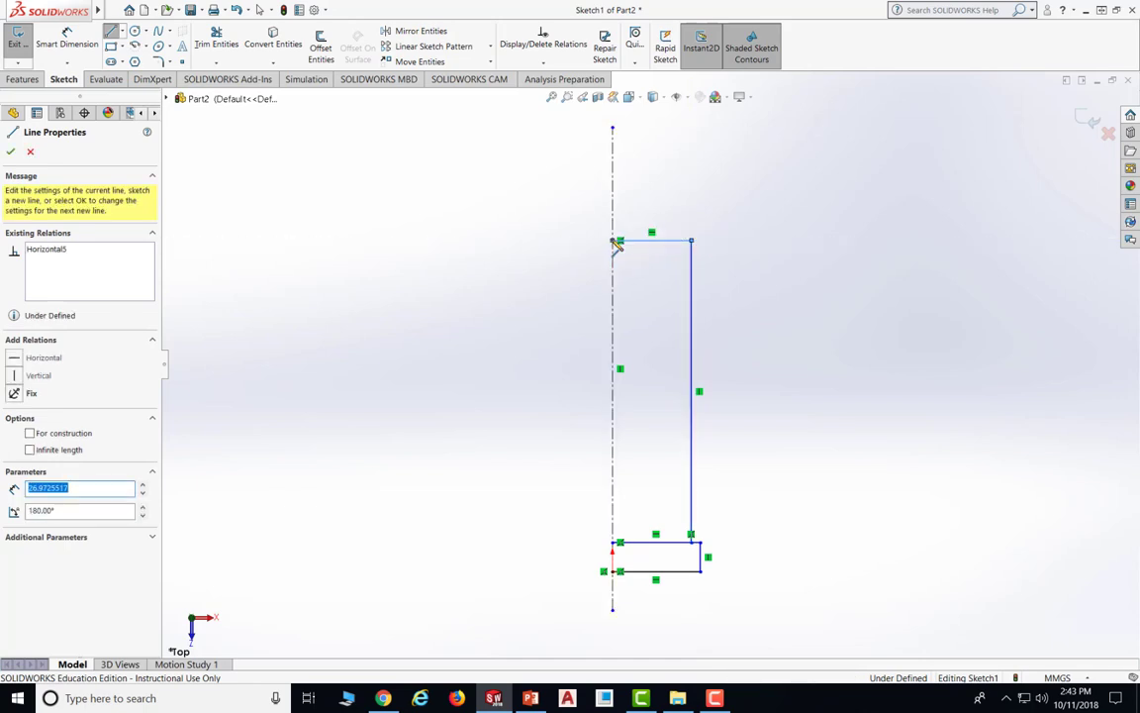
key(Escape)
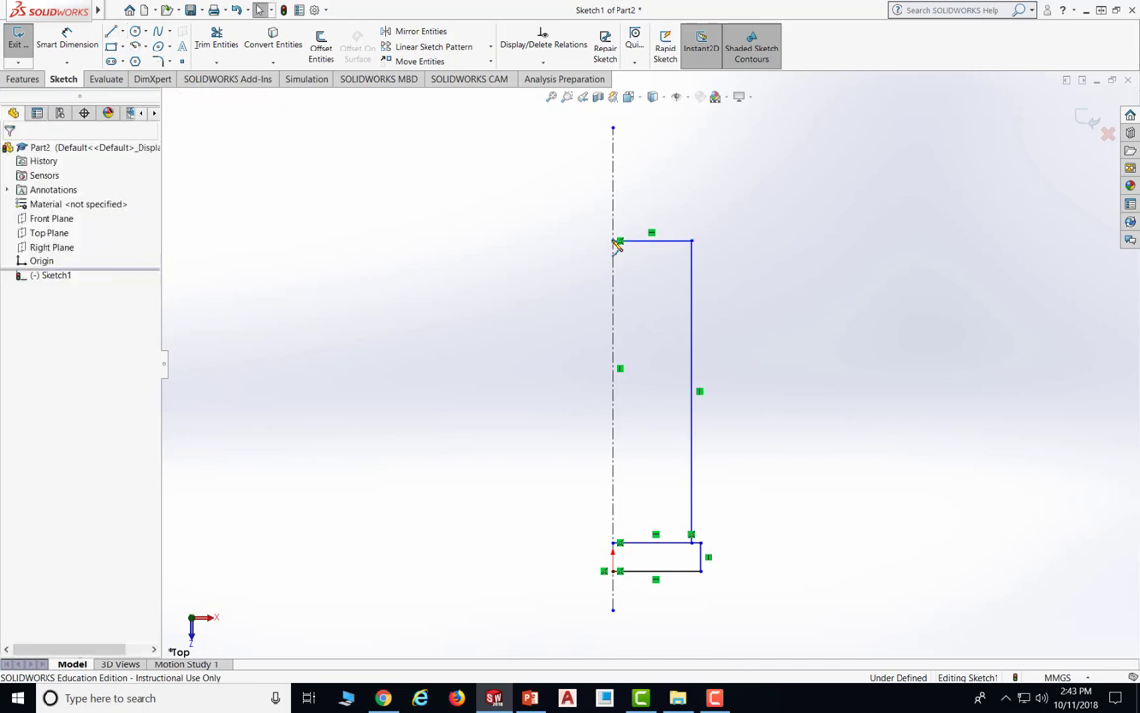
Add a short raised step on the top edge, its top ending at the centerline
click(111, 31)
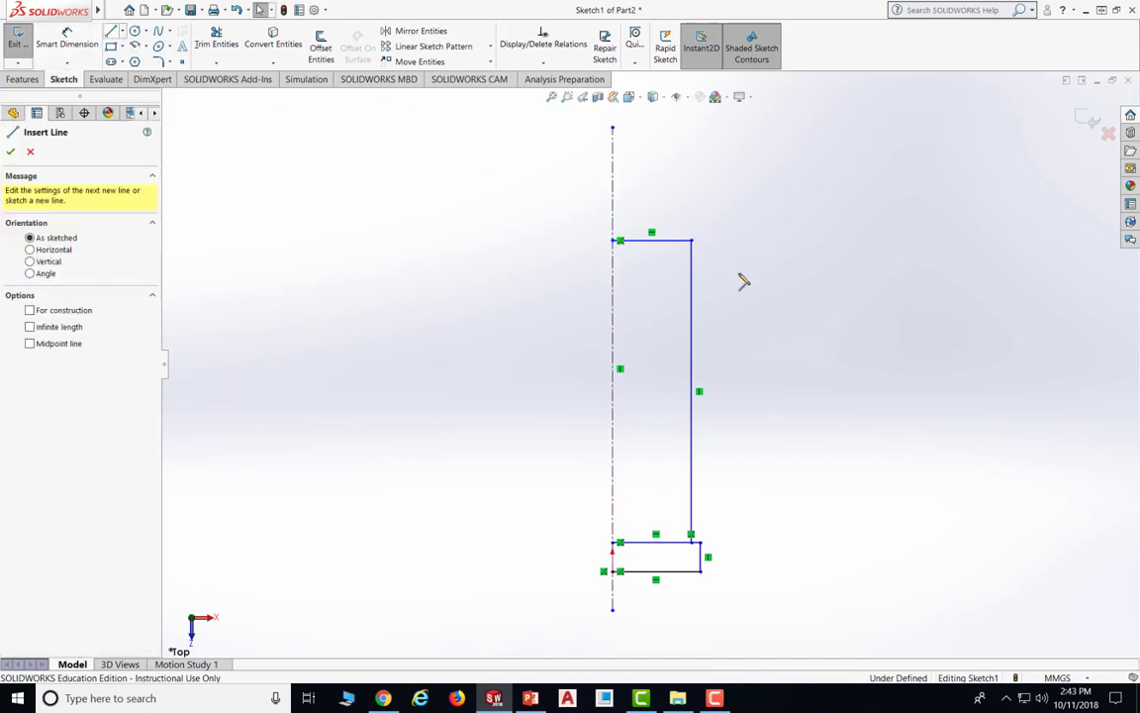
click(688, 241)
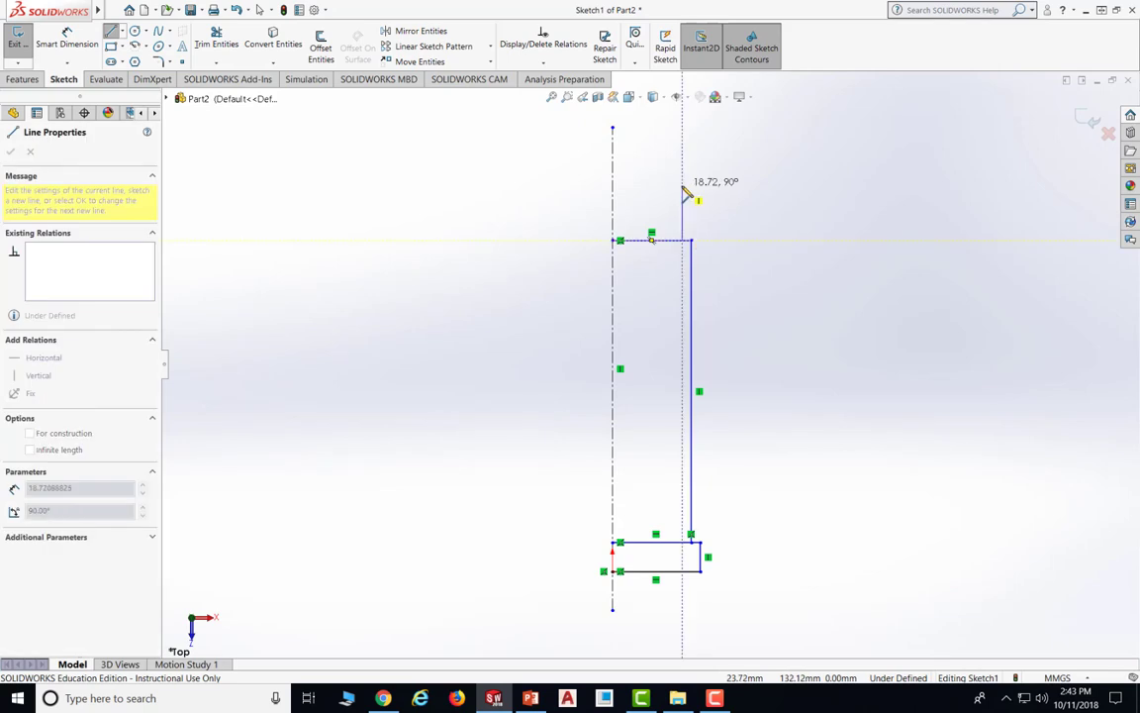
click(682, 186)
double_click(614, 186)
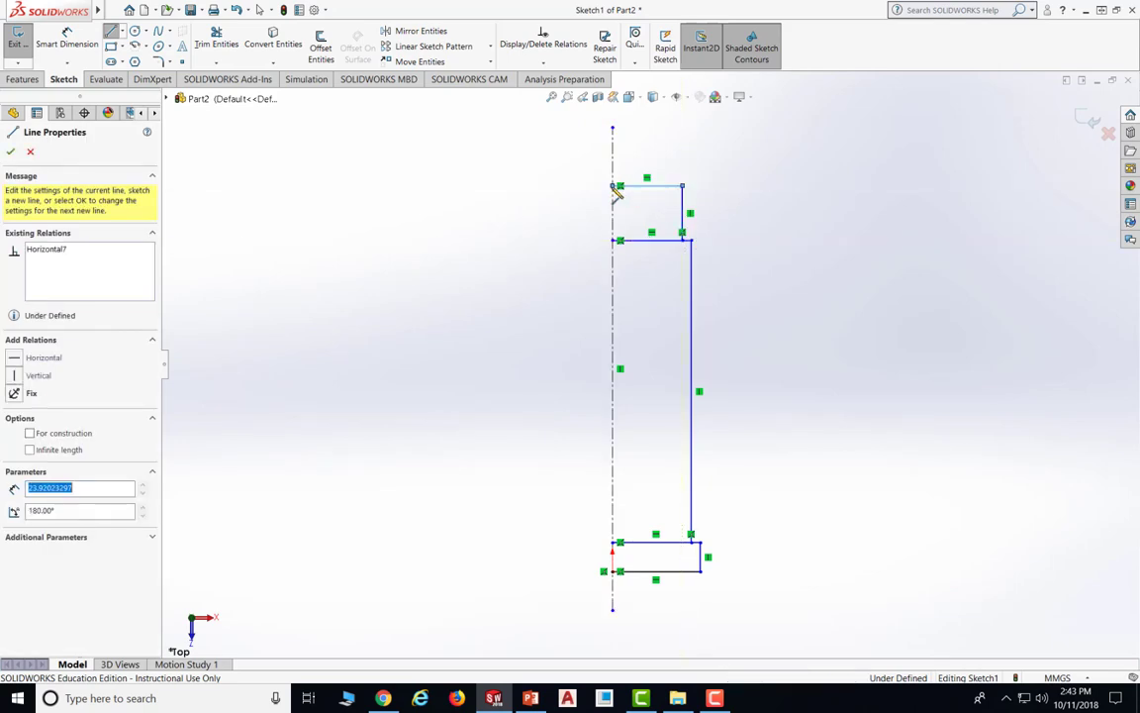
key(Escape)
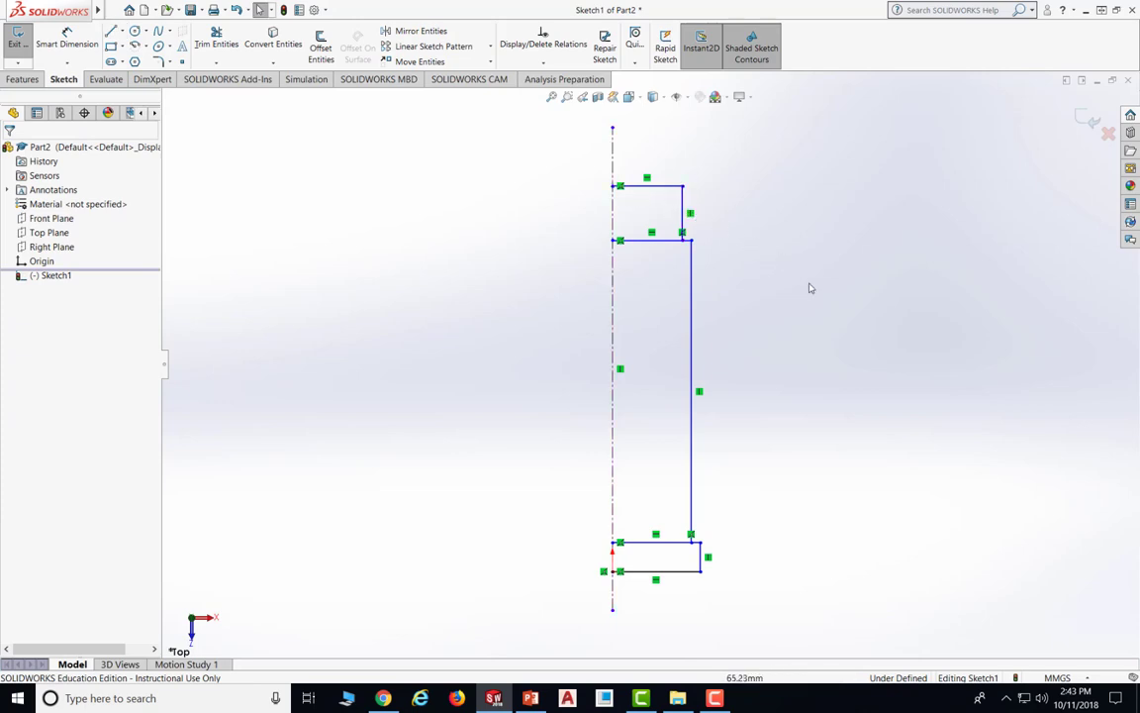
Draw a large circle right of the step and a line tangent to its top
click(135, 30)
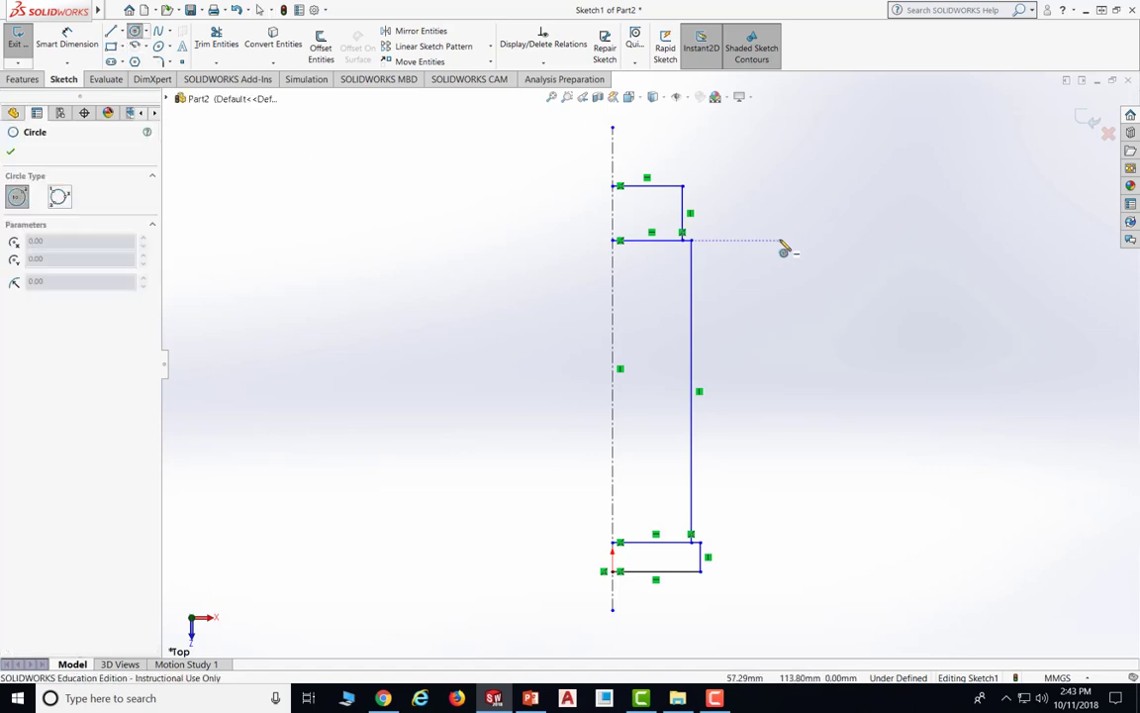
click(810, 239)
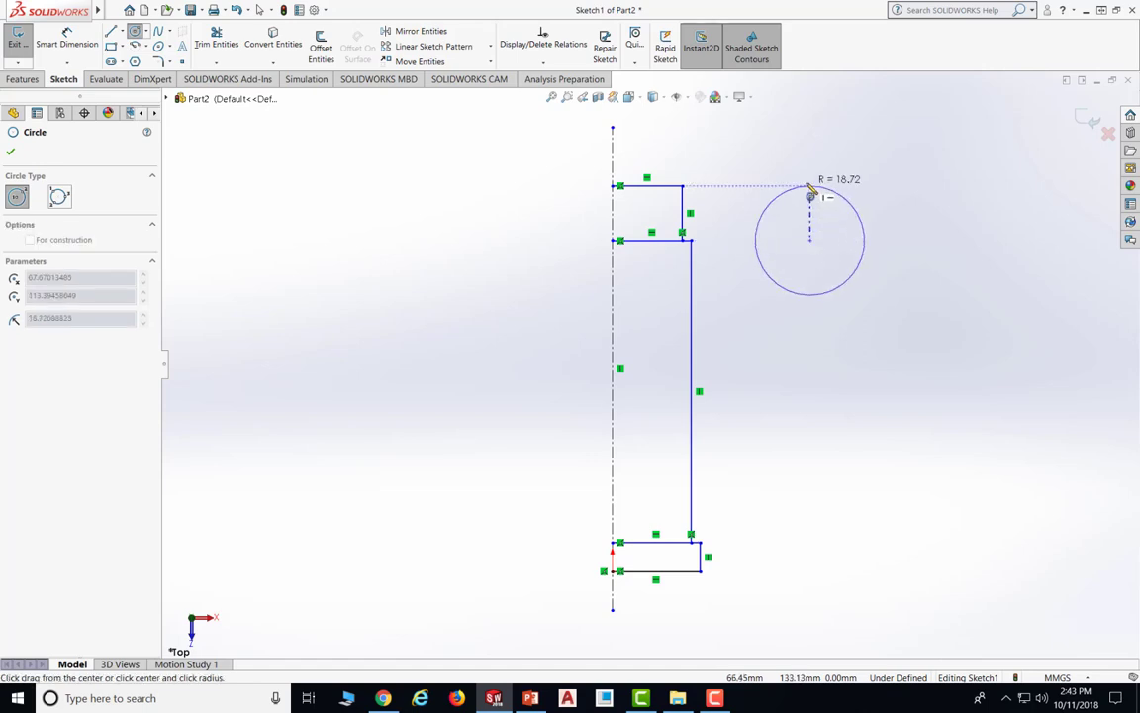
click(810, 185)
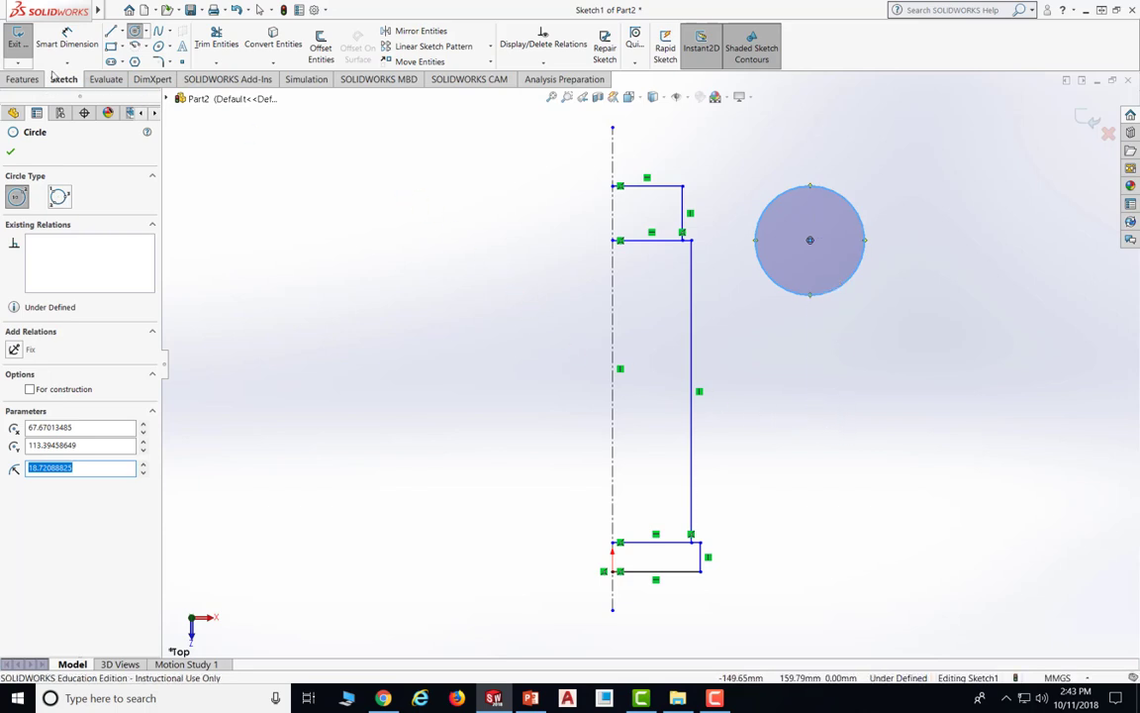
click(112, 30)
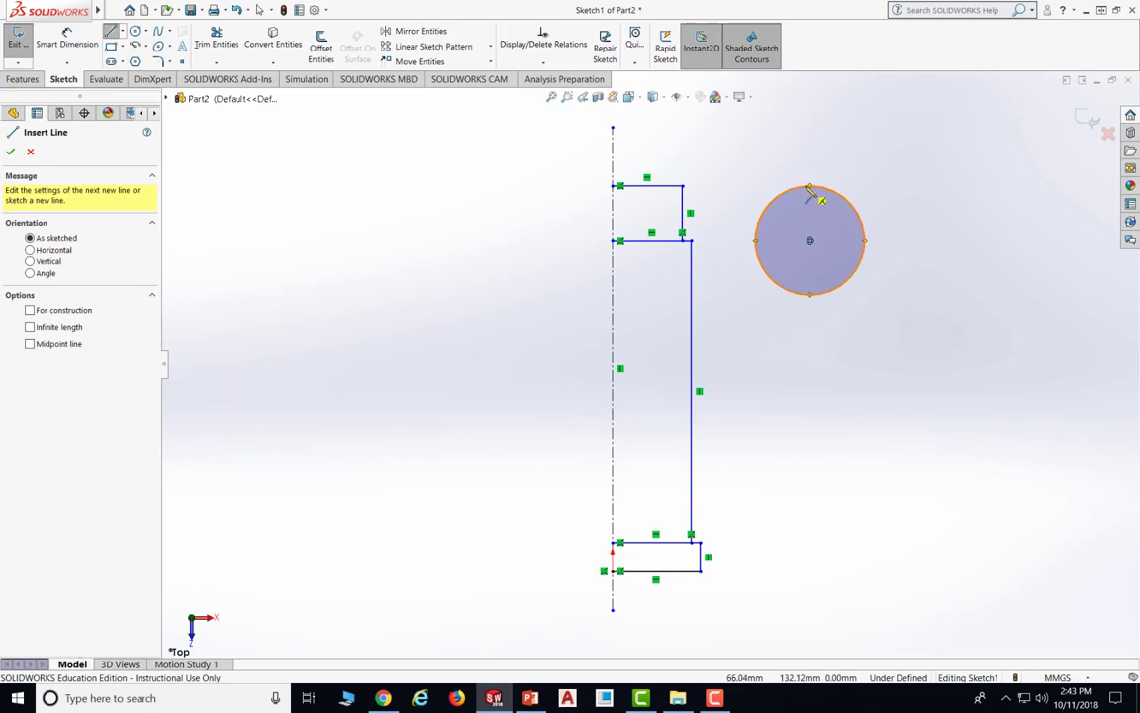
click(682, 186)
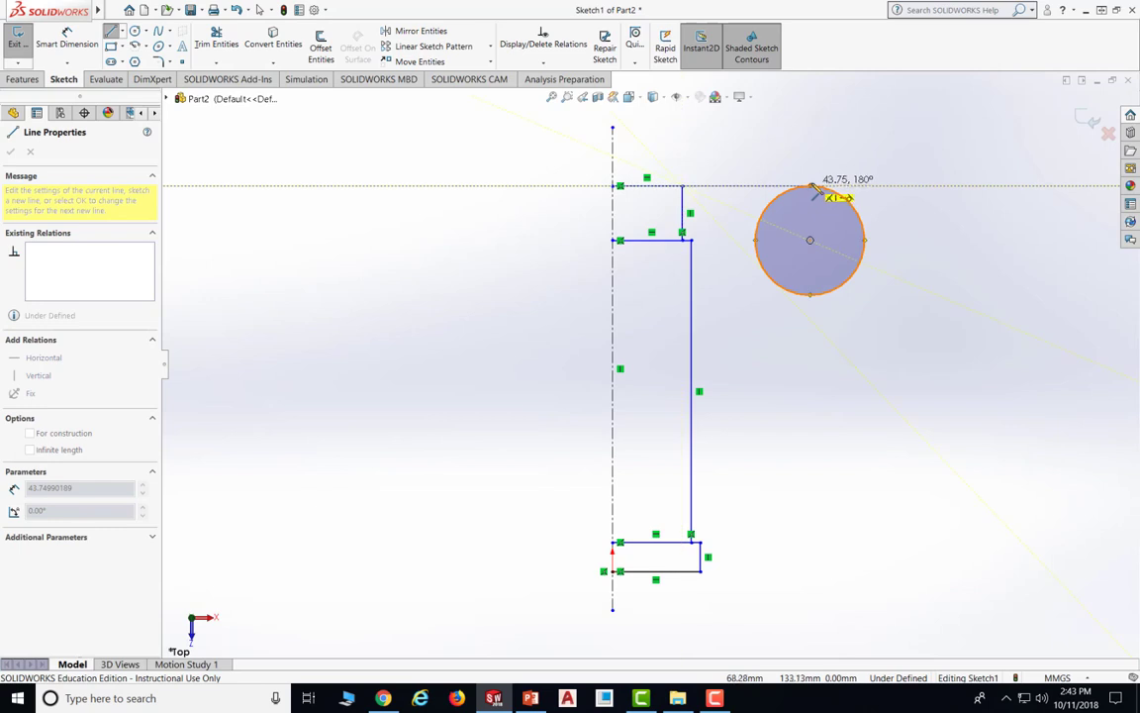
click(812, 186)
key(Escape)
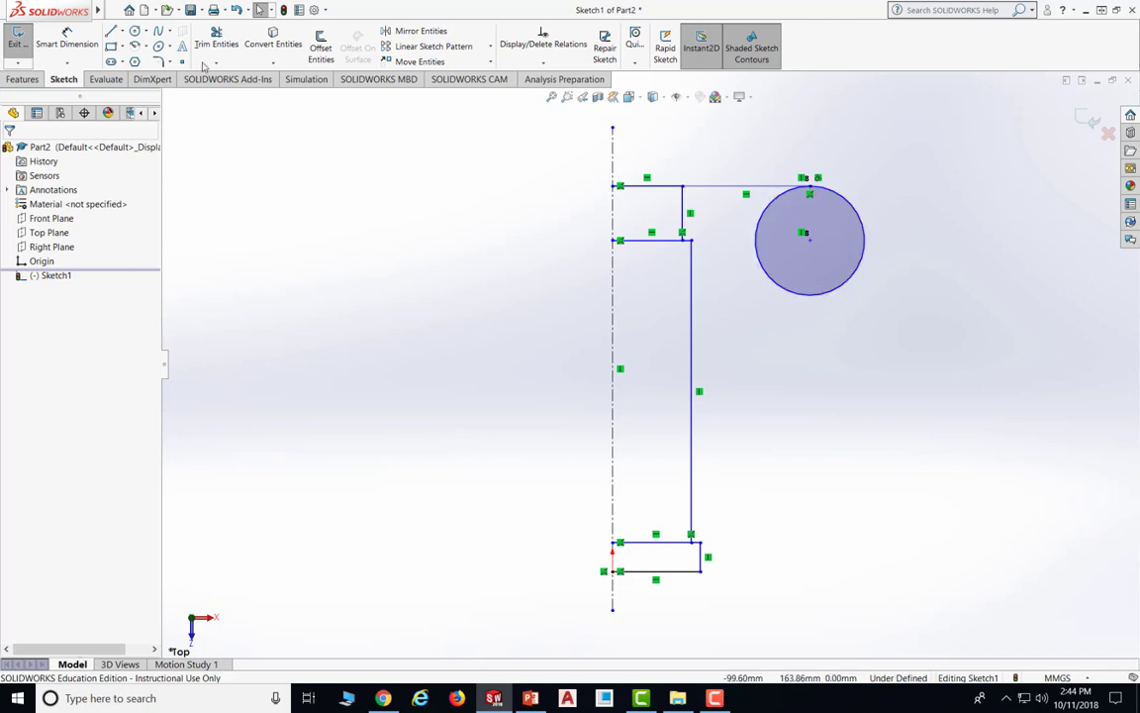
Draw a vertical line down from the large circle and a small circle at its end
key(l)
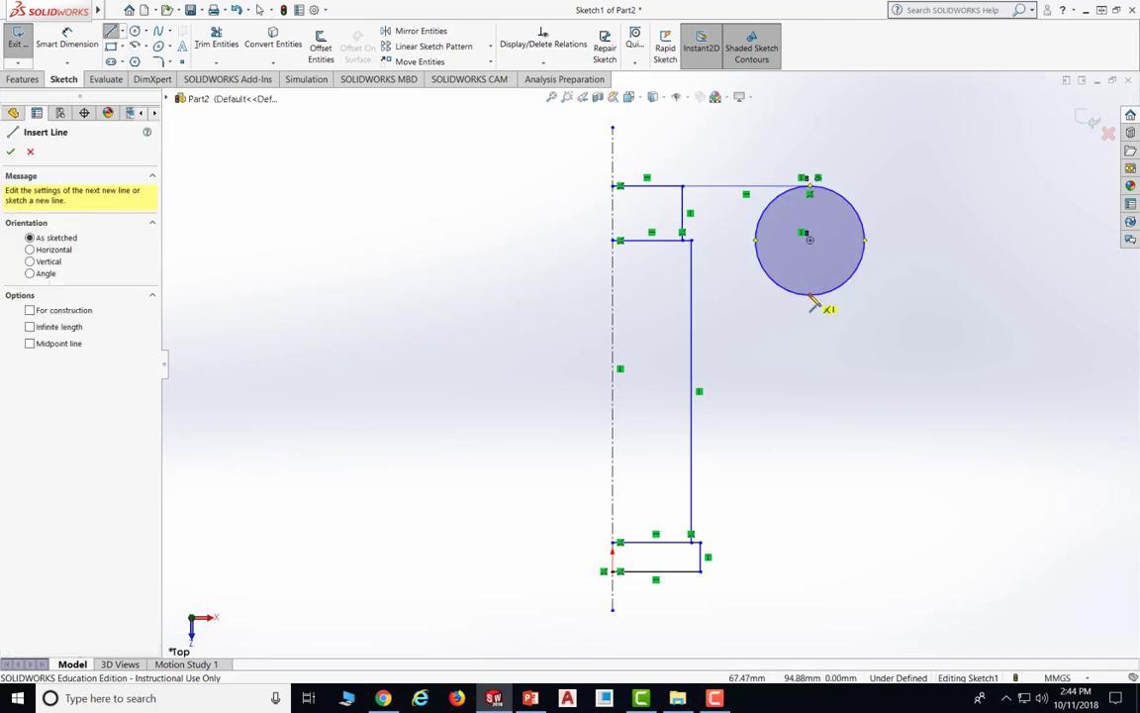
click(809, 295)
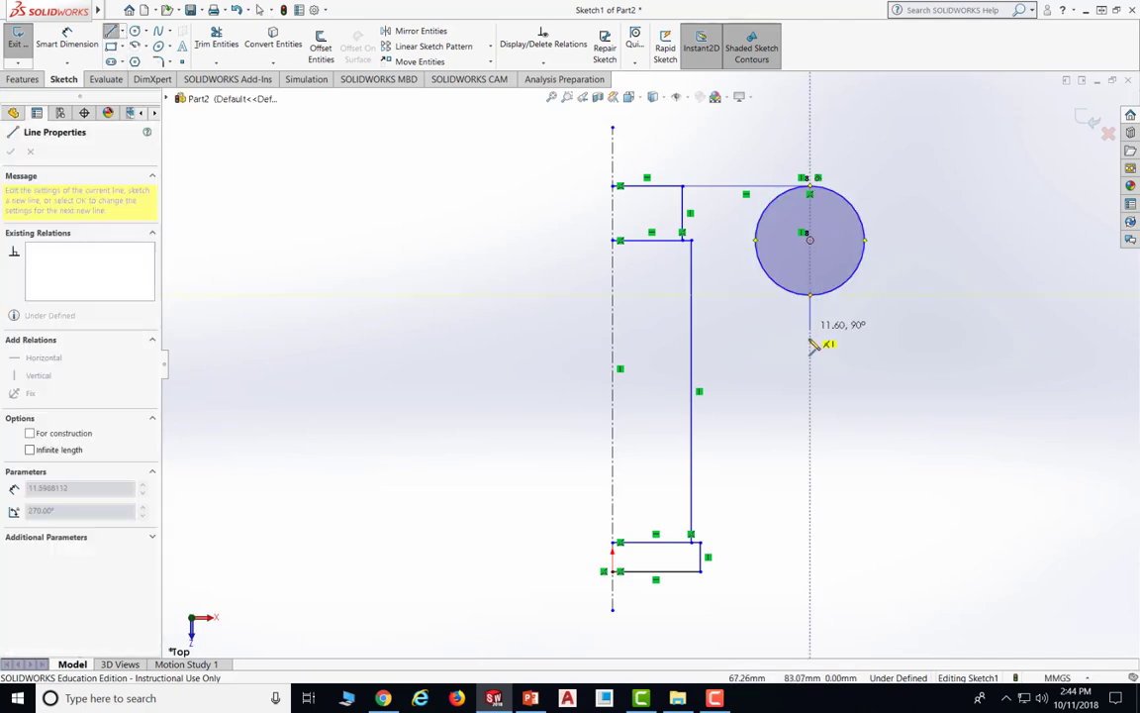
click(811, 408)
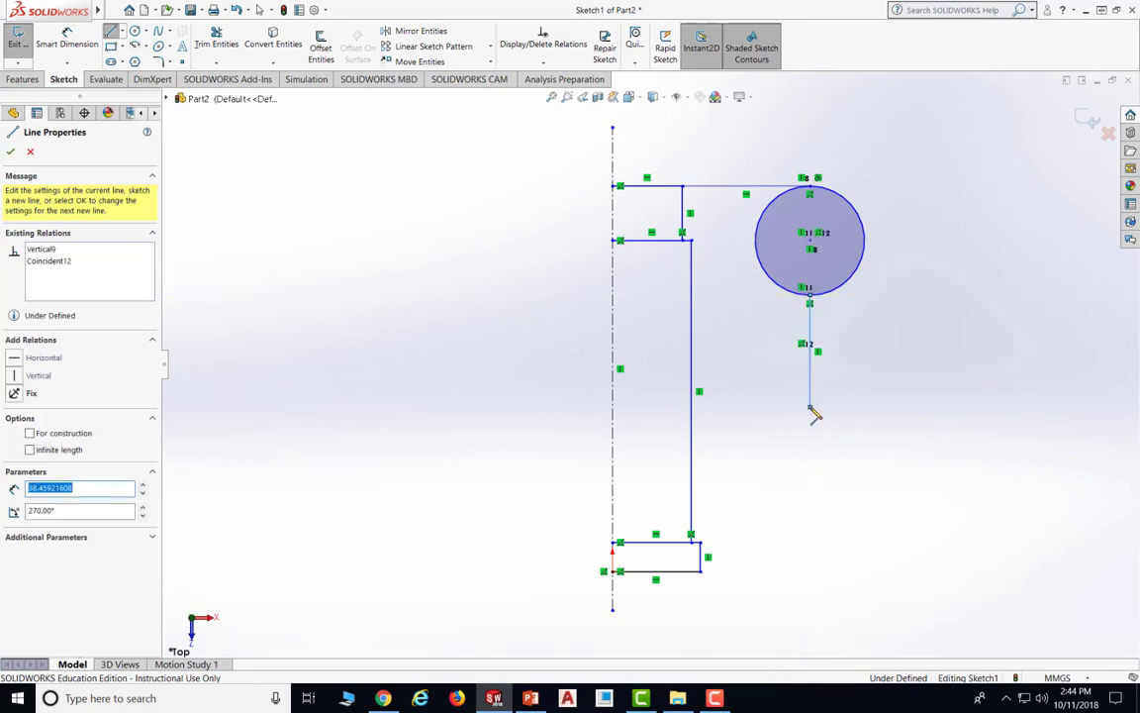
key(Escape)
key(Escape)
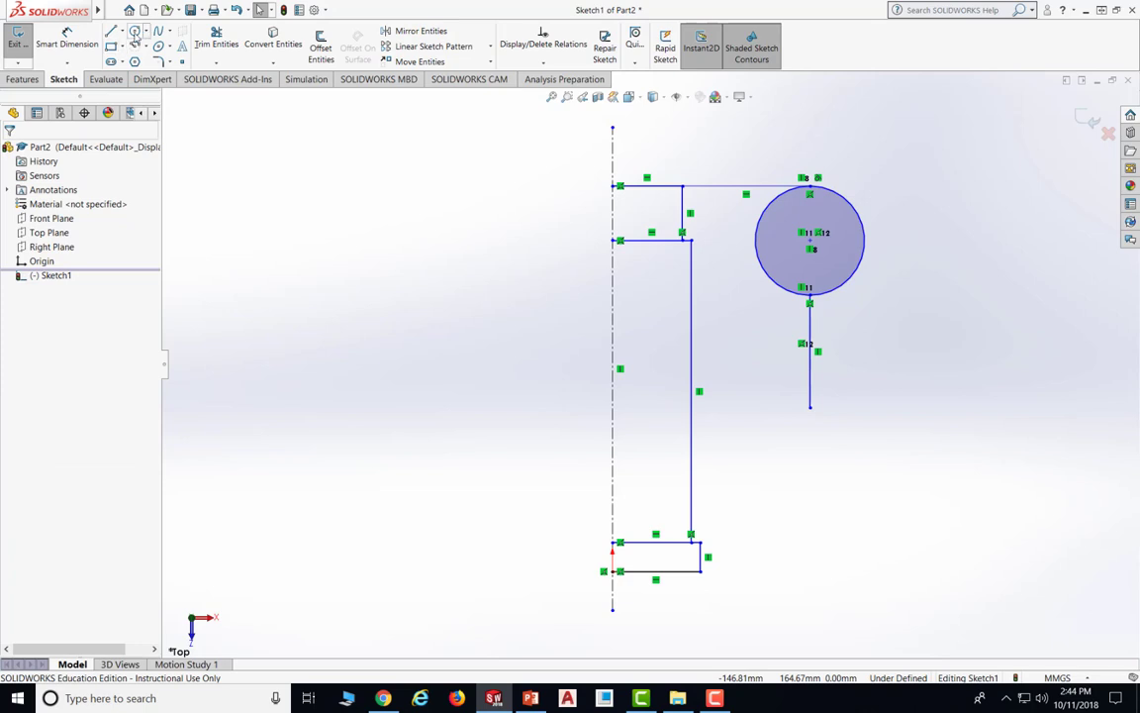
click(135, 31)
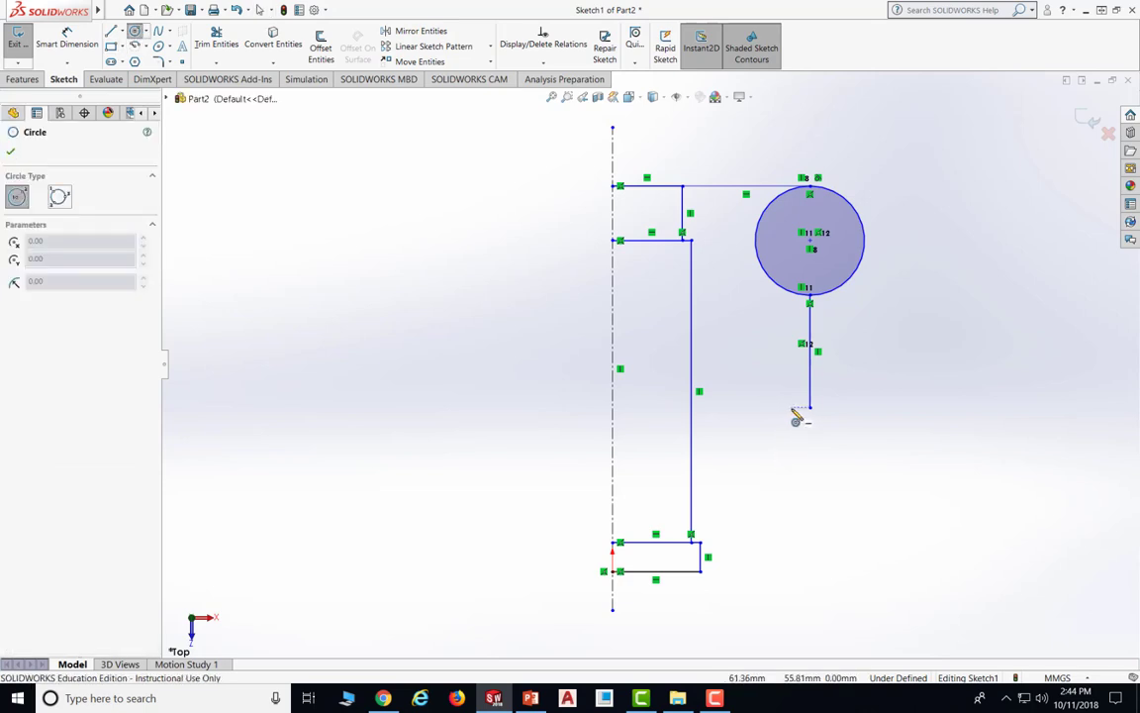
click(793, 407)
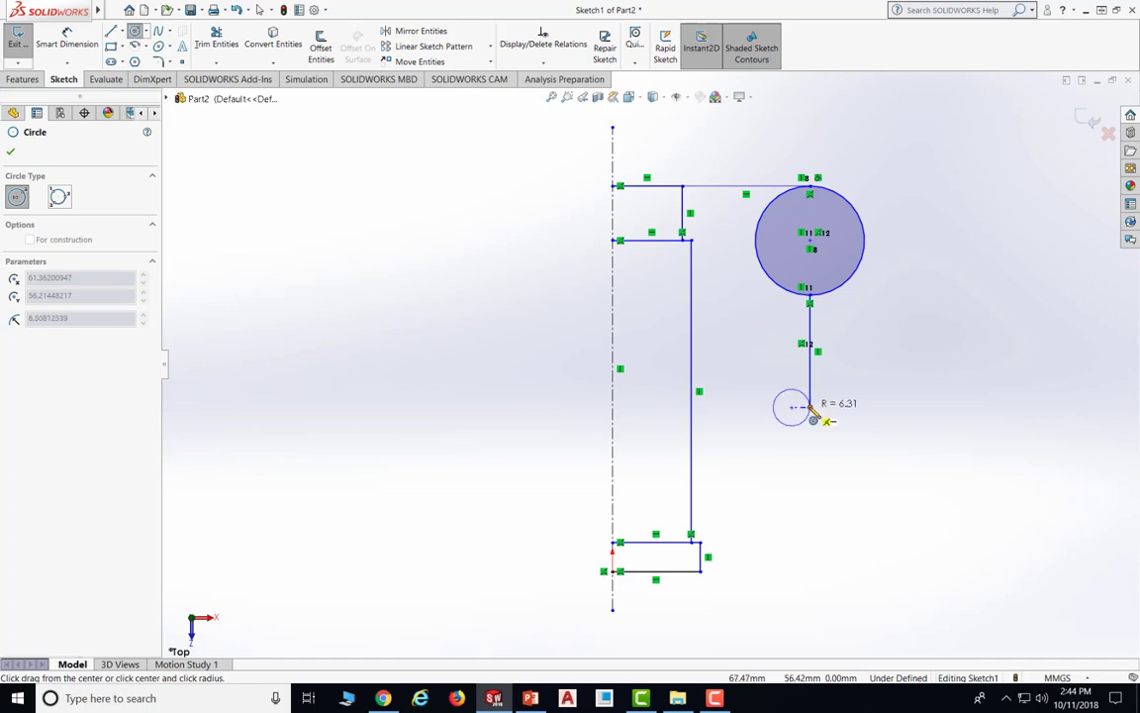
click(811, 407)
key(Escape)
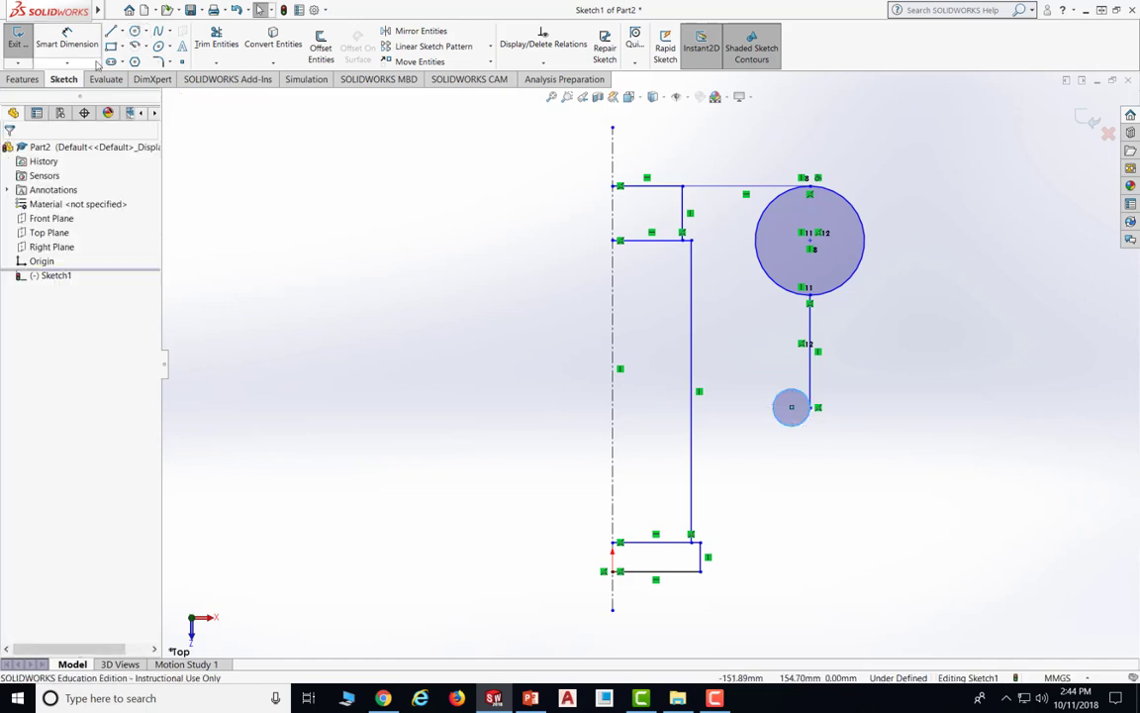
Draw a vertical line below the small circle and a third circle of radius 9.77 beneath it
click(112, 31)
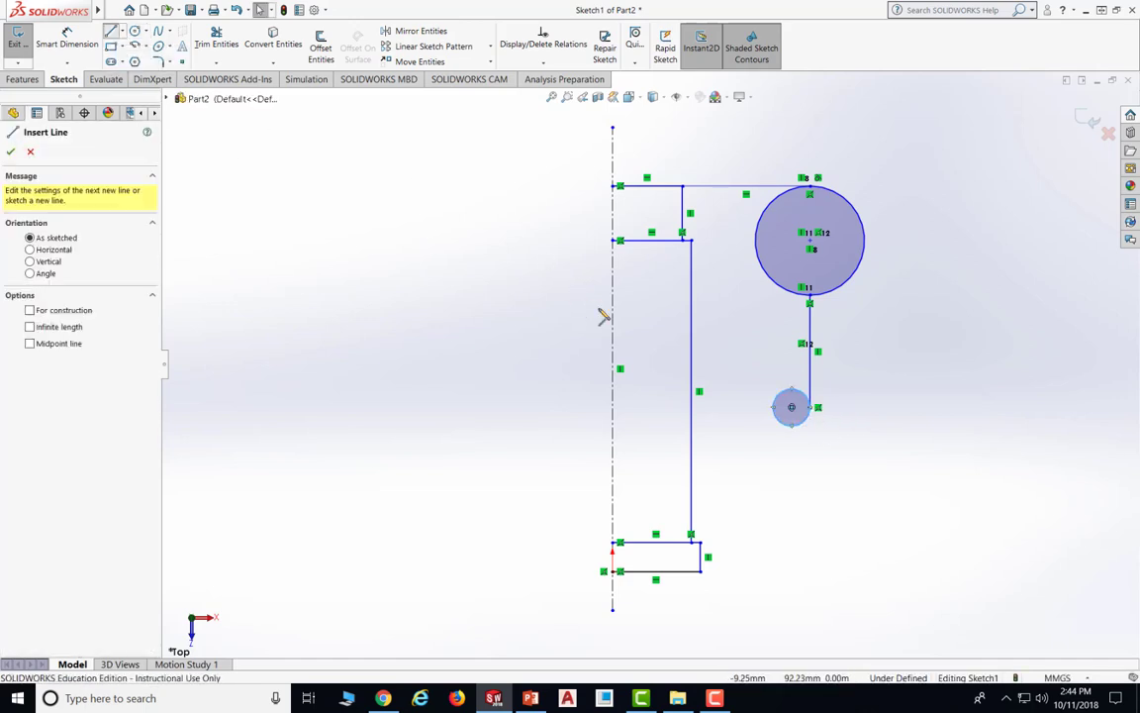
click(791, 406)
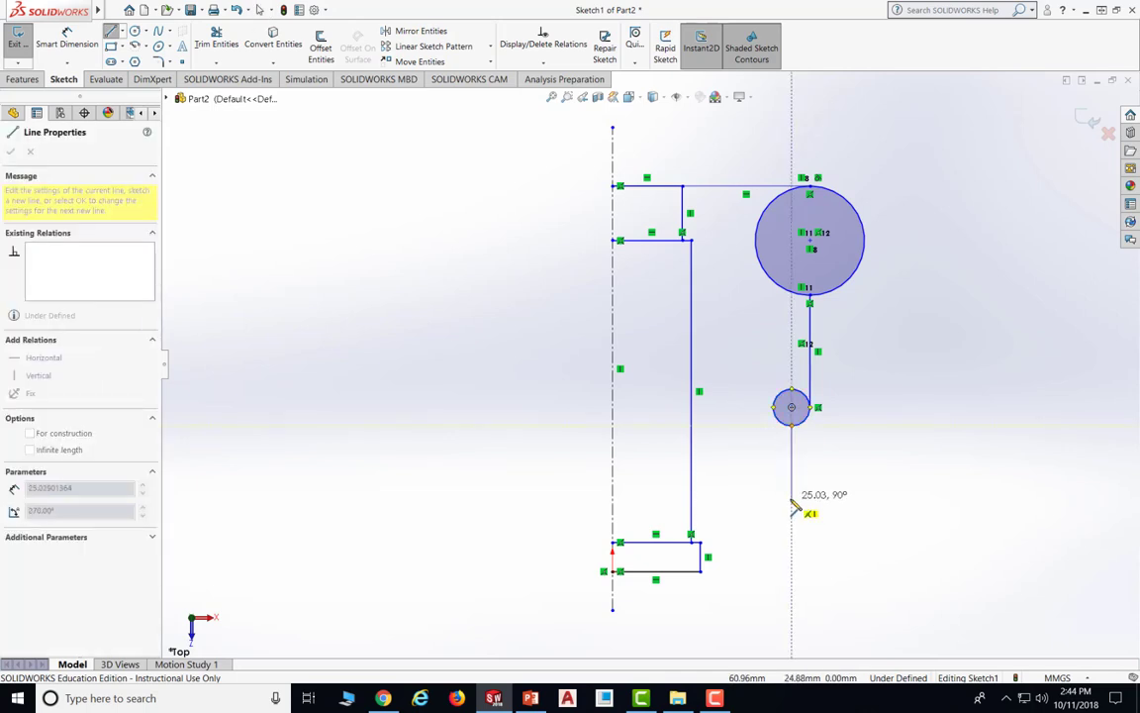
click(791, 504)
key(Escape)
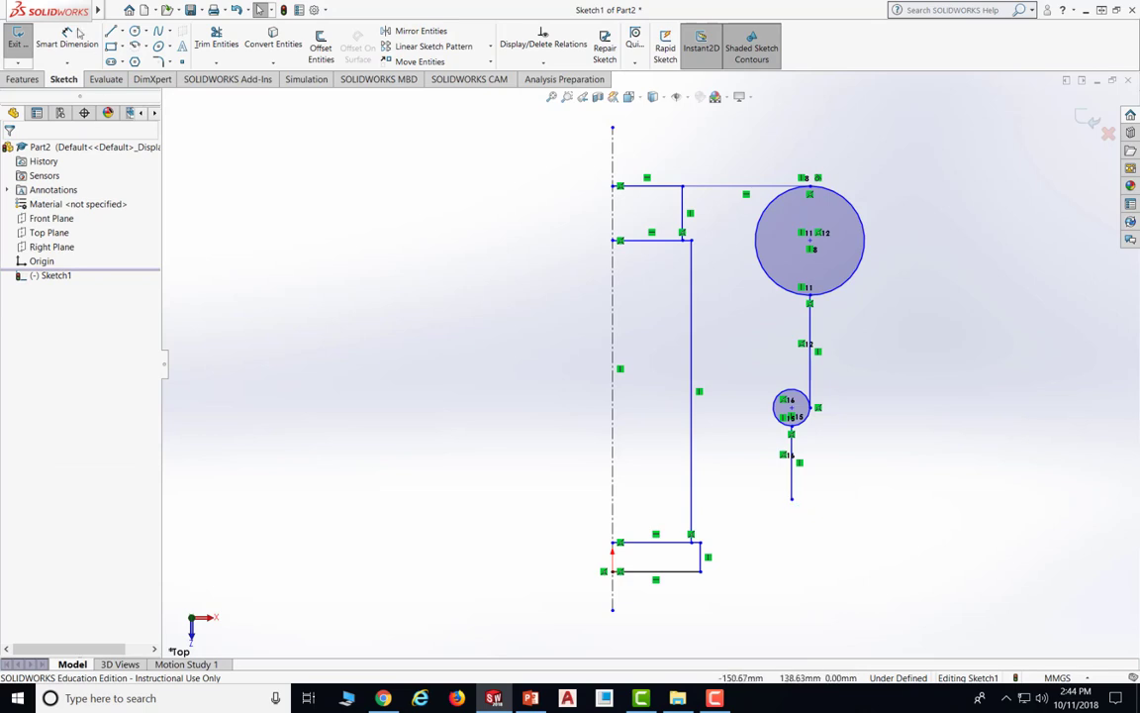
click(133, 32)
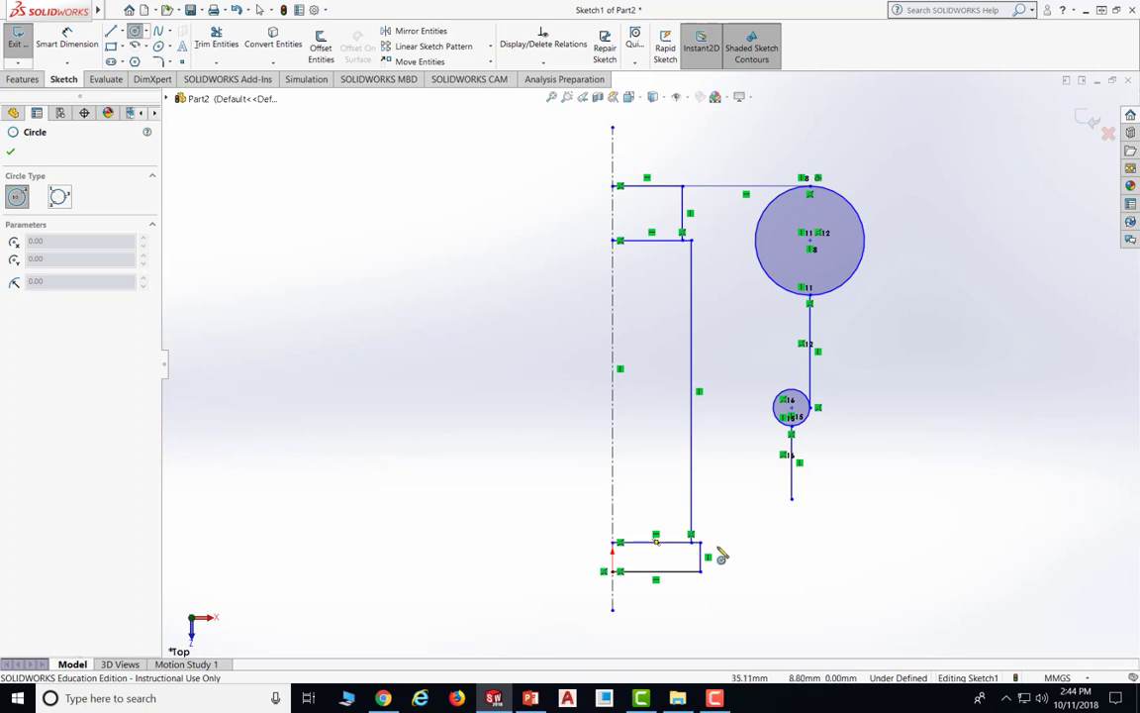
click(791, 528)
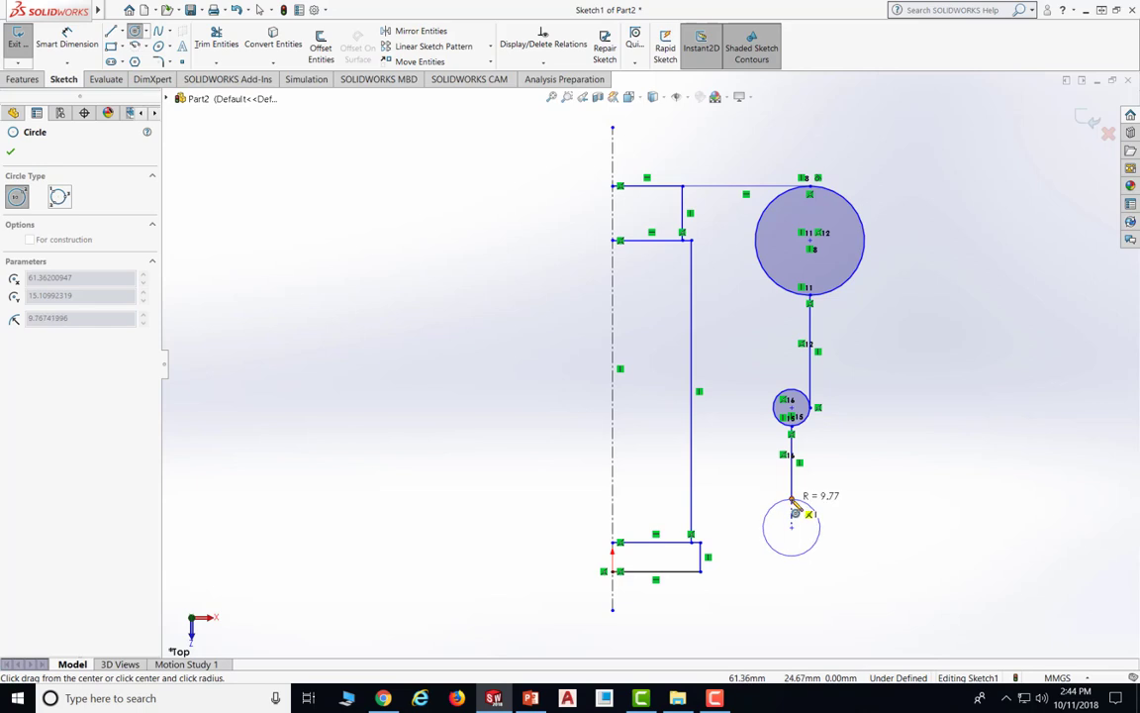
click(795, 504)
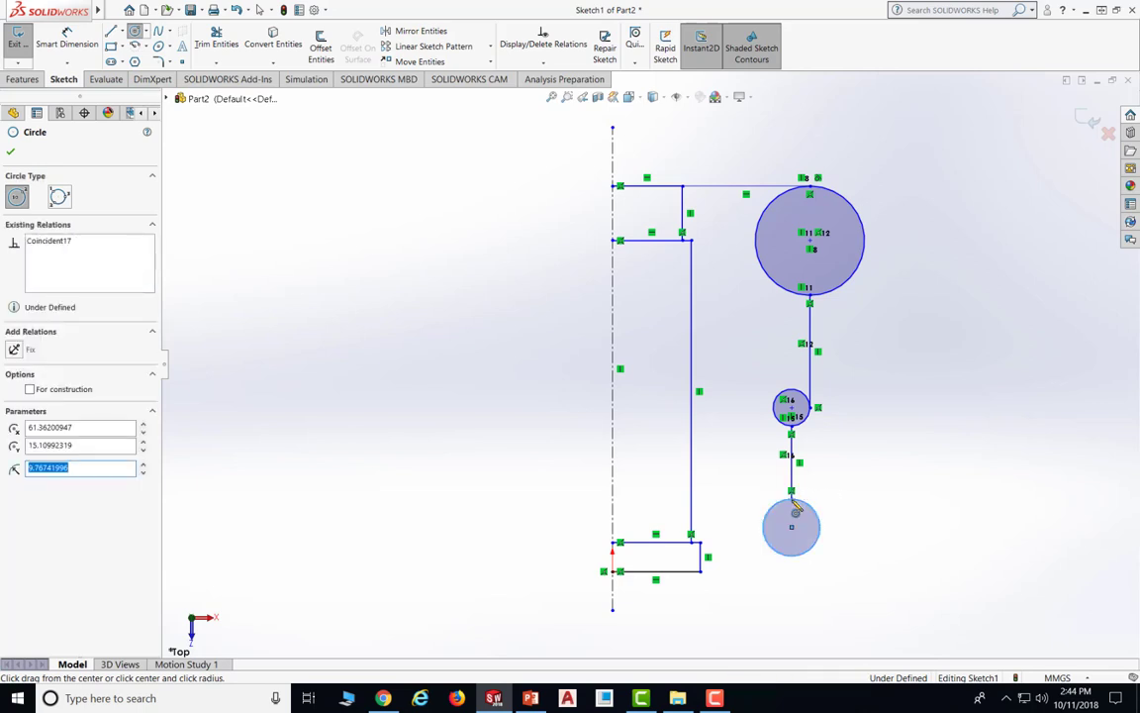
key(Escape)
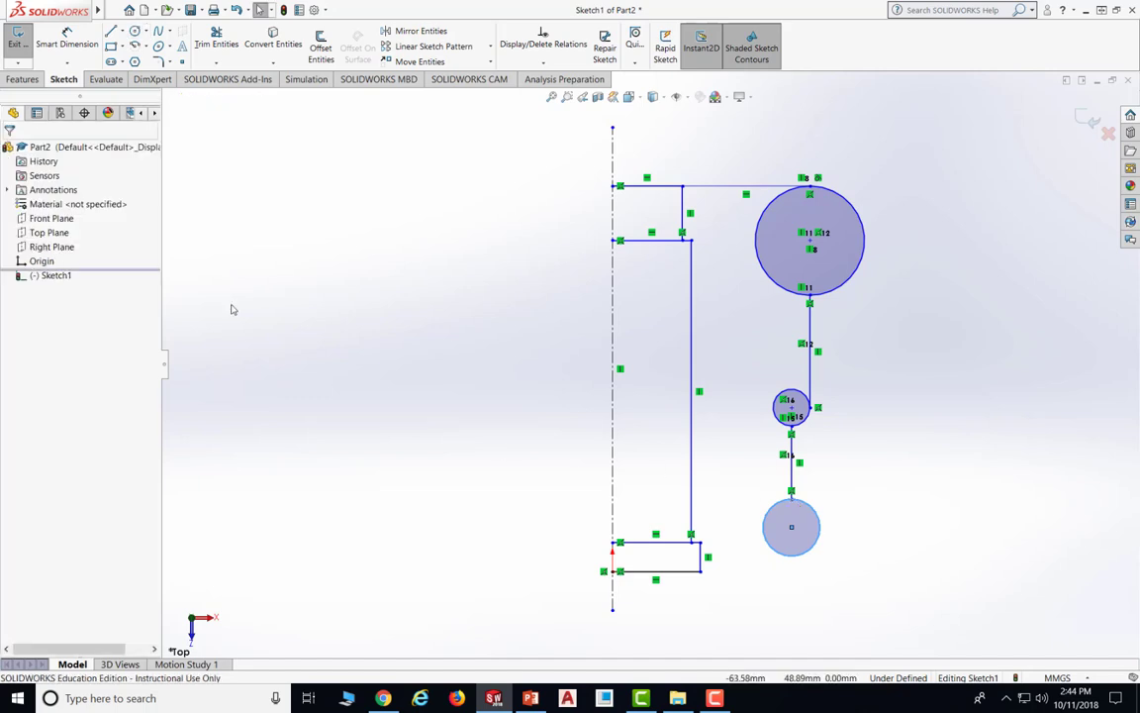
Draw a horizontal base line from the rectangle's bottom-right corner past the bottom circle
key(l)
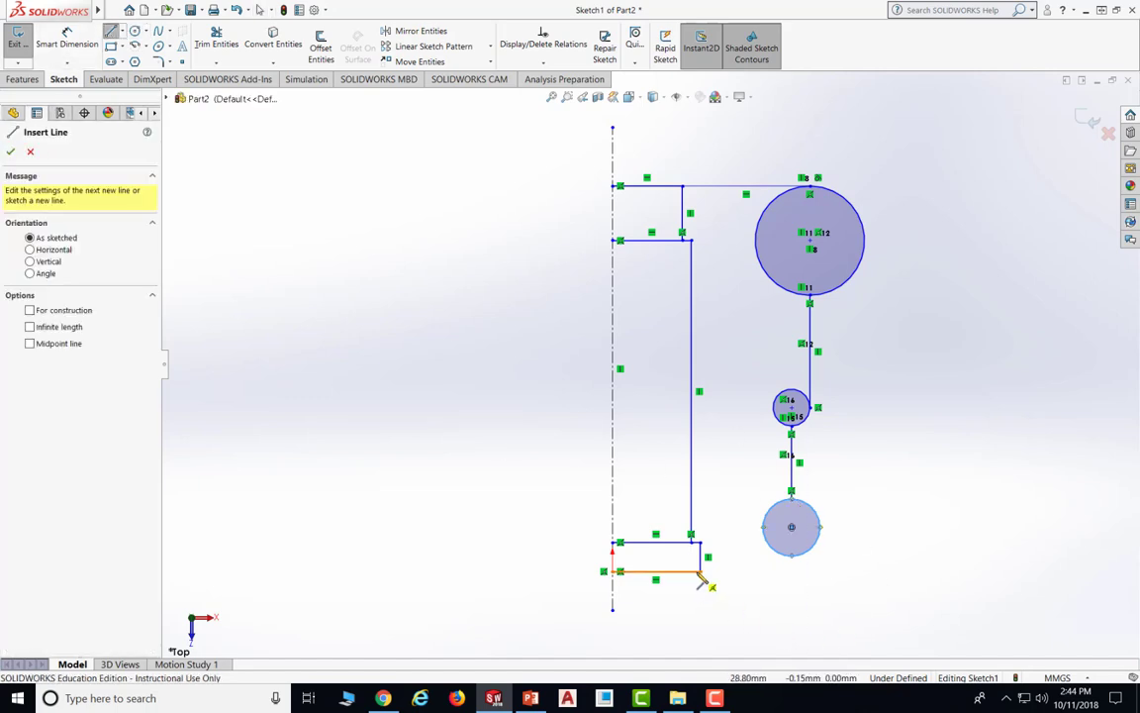
click(700, 572)
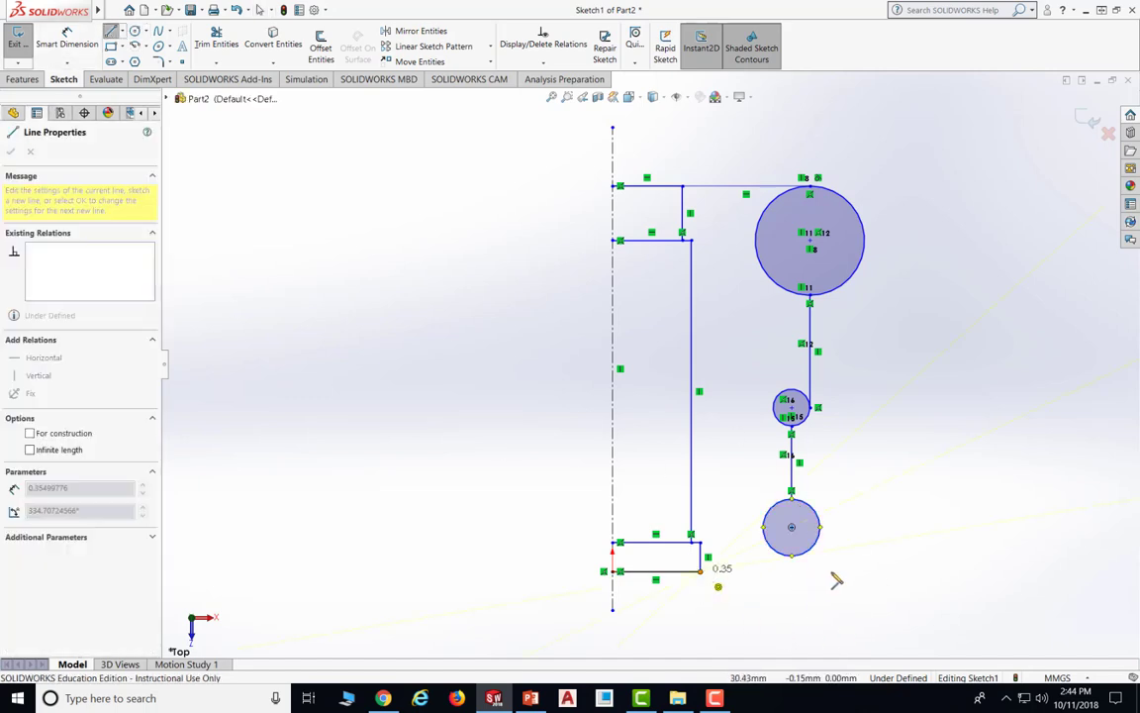
click(838, 574)
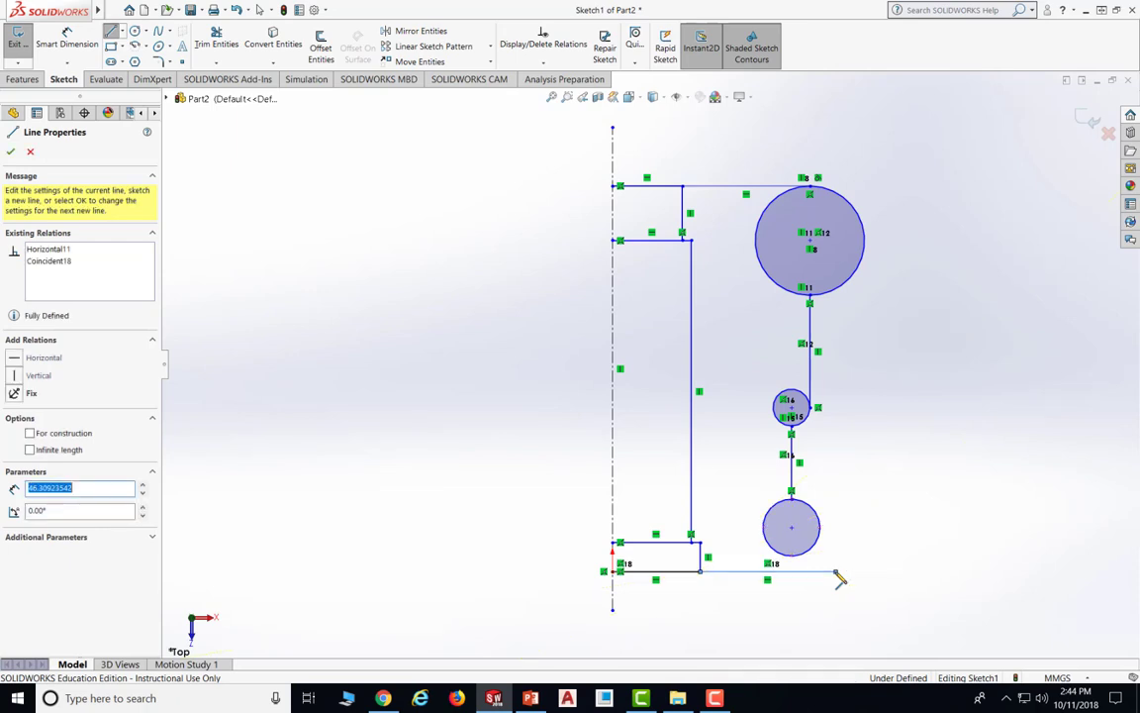
key(Escape)
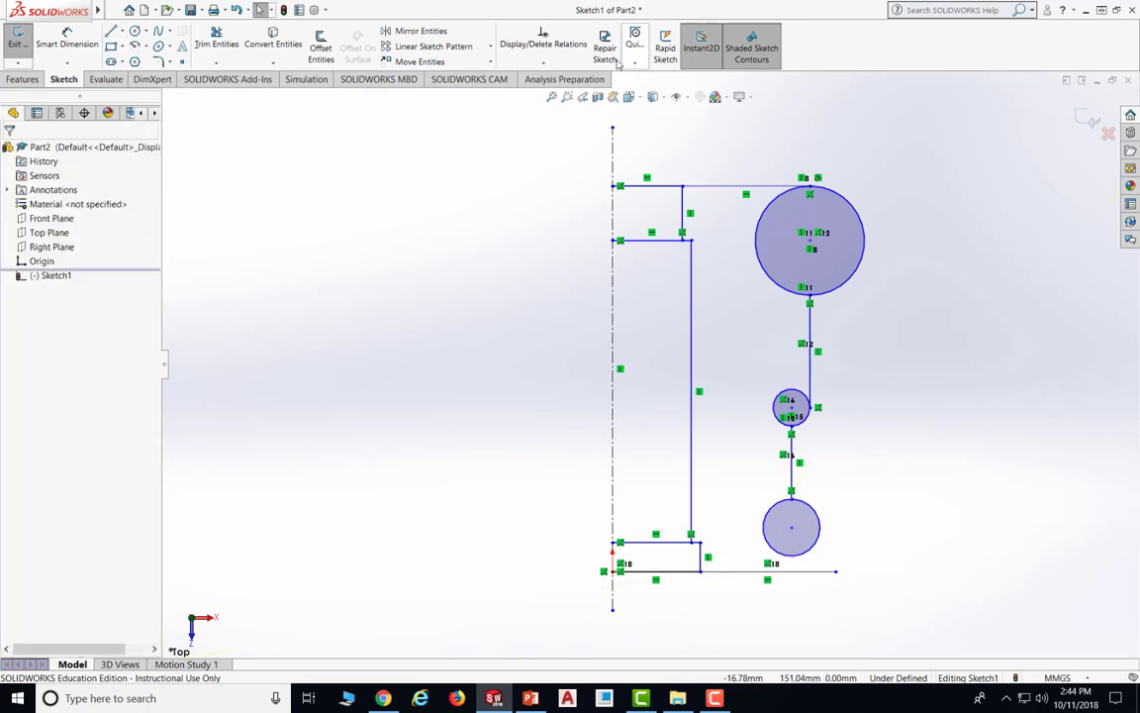
Add a Tangent relation between the long bottom line and the bottom circle
click(543, 64)
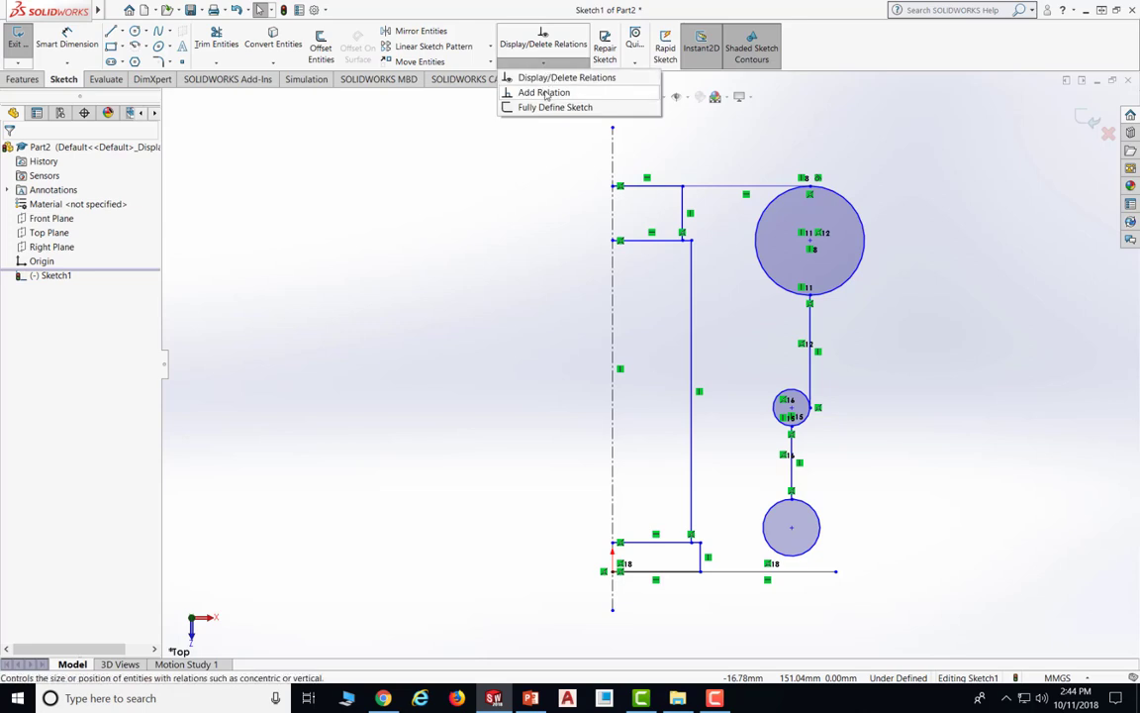
click(545, 93)
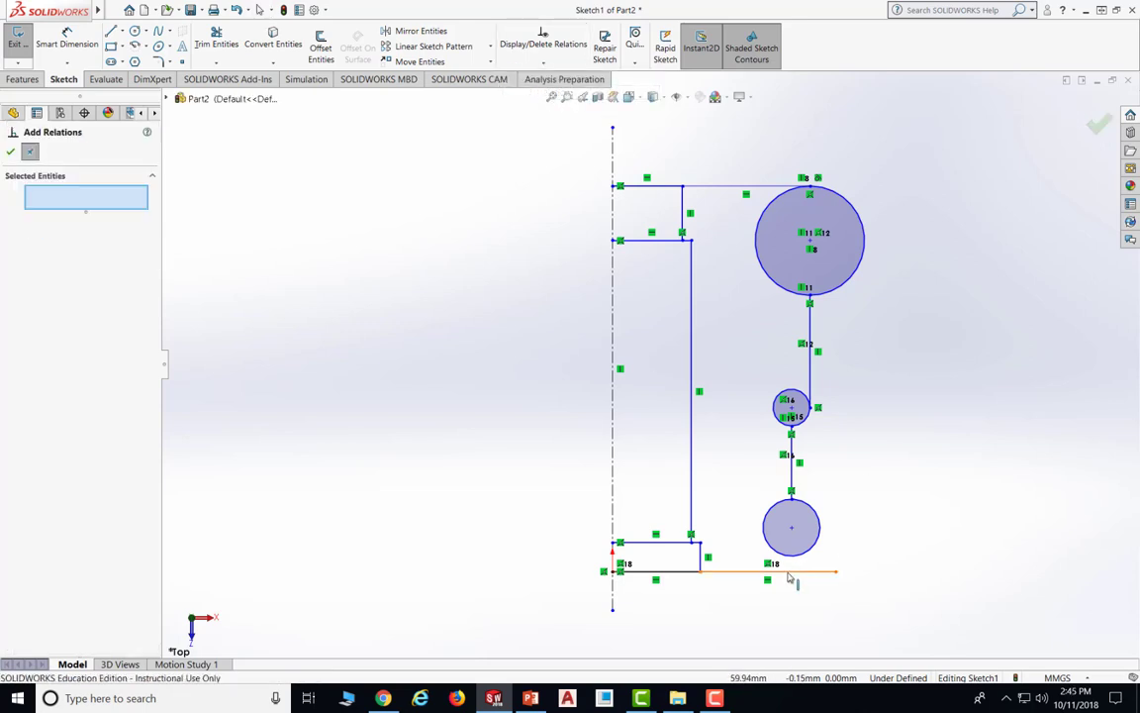
click(790, 572)
click(794, 556)
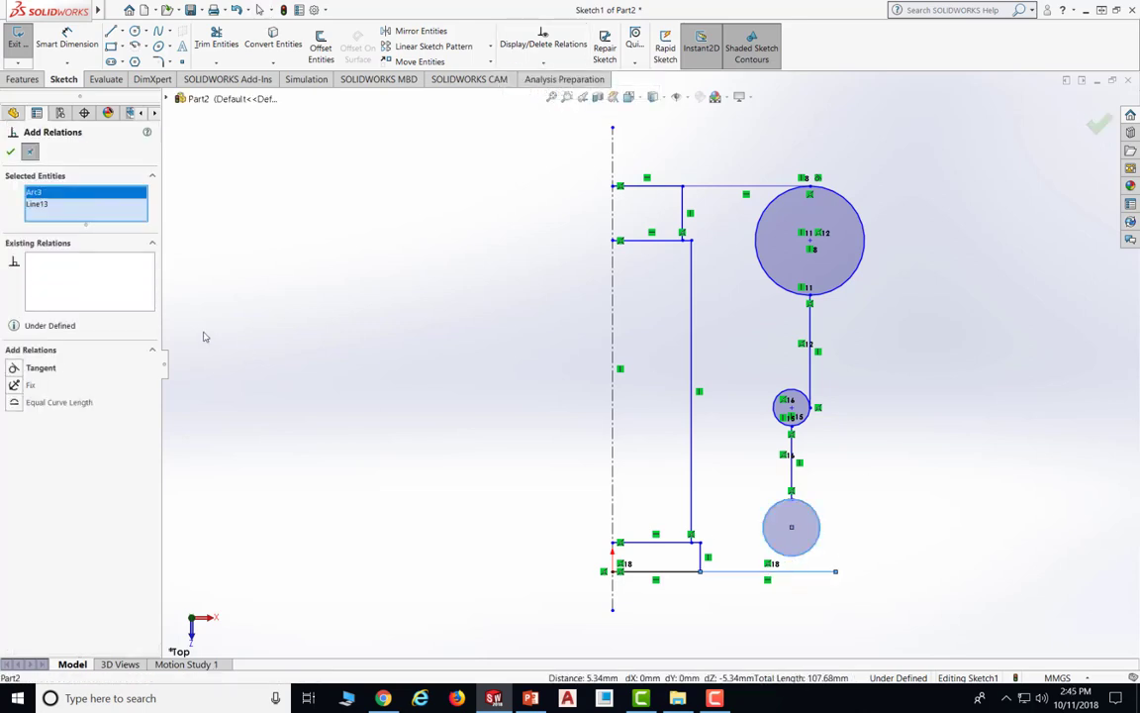
click(13, 368)
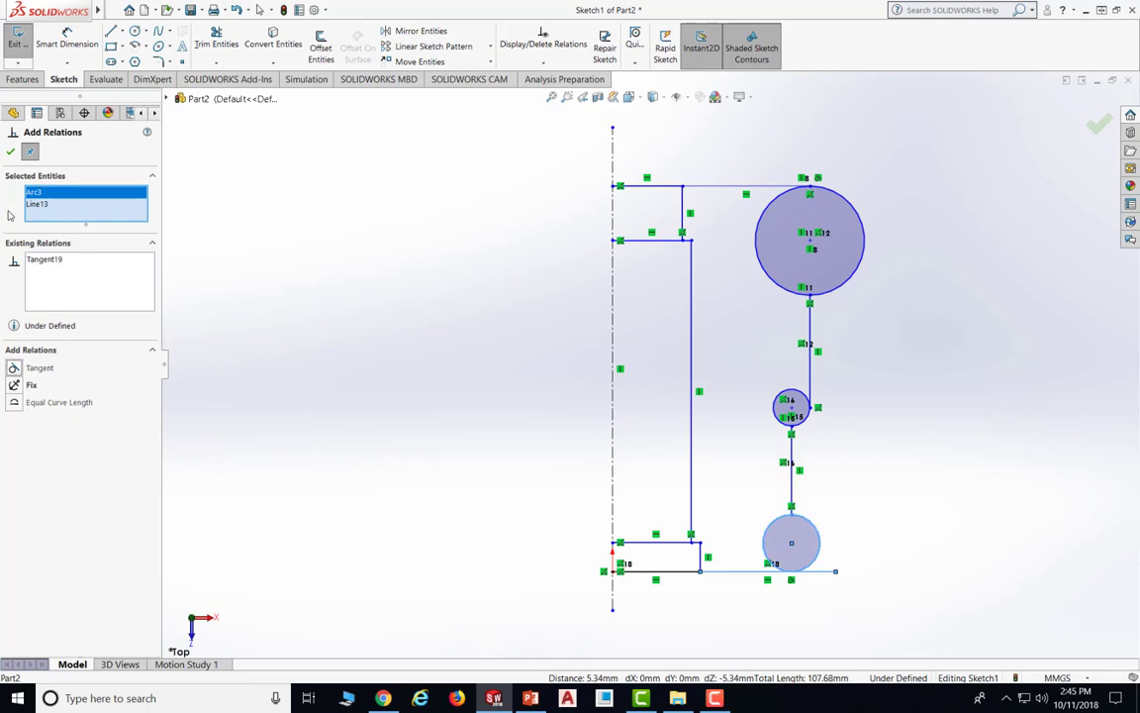
click(10, 151)
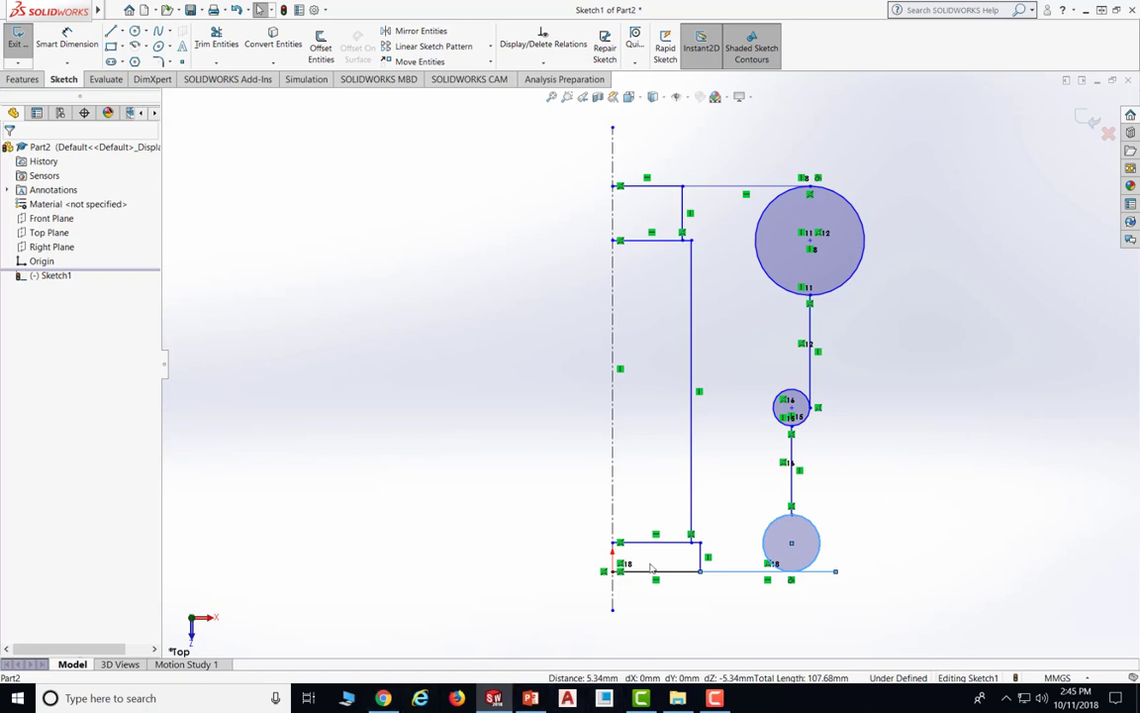
Dimension the bottom line at 28 mm and the inner wall 12 mm from the centreline
click(66, 42)
click(656, 571)
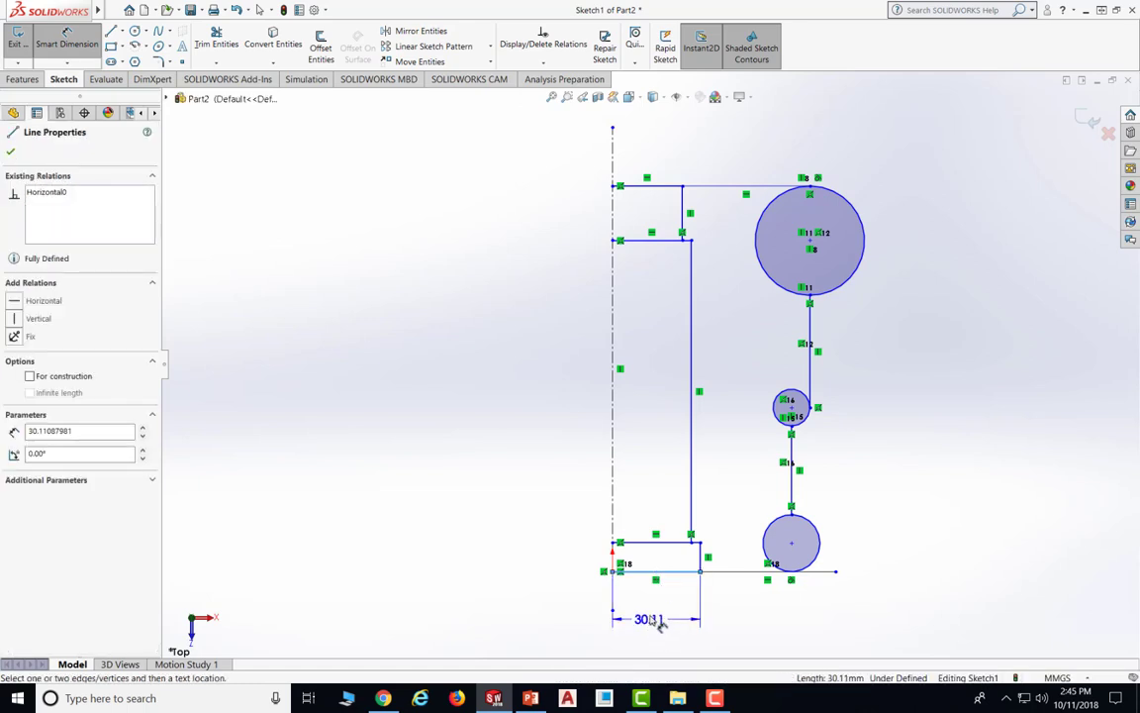
click(665, 619)
text(28)
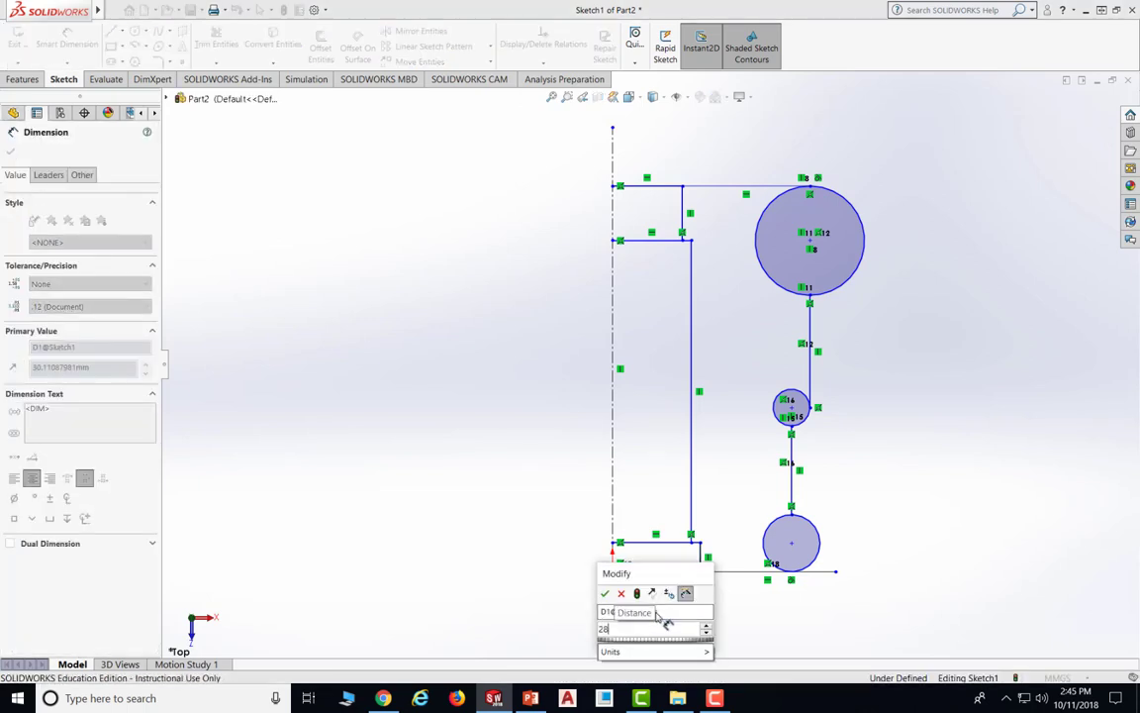
key(Return)
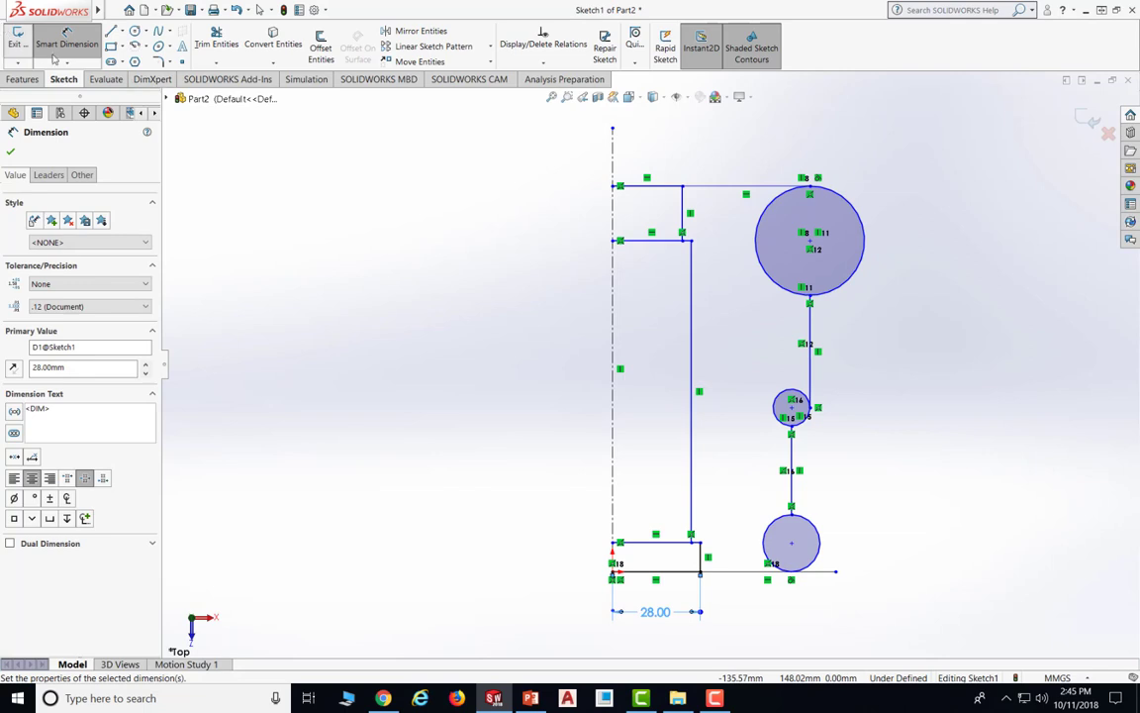
click(692, 382)
click(614, 368)
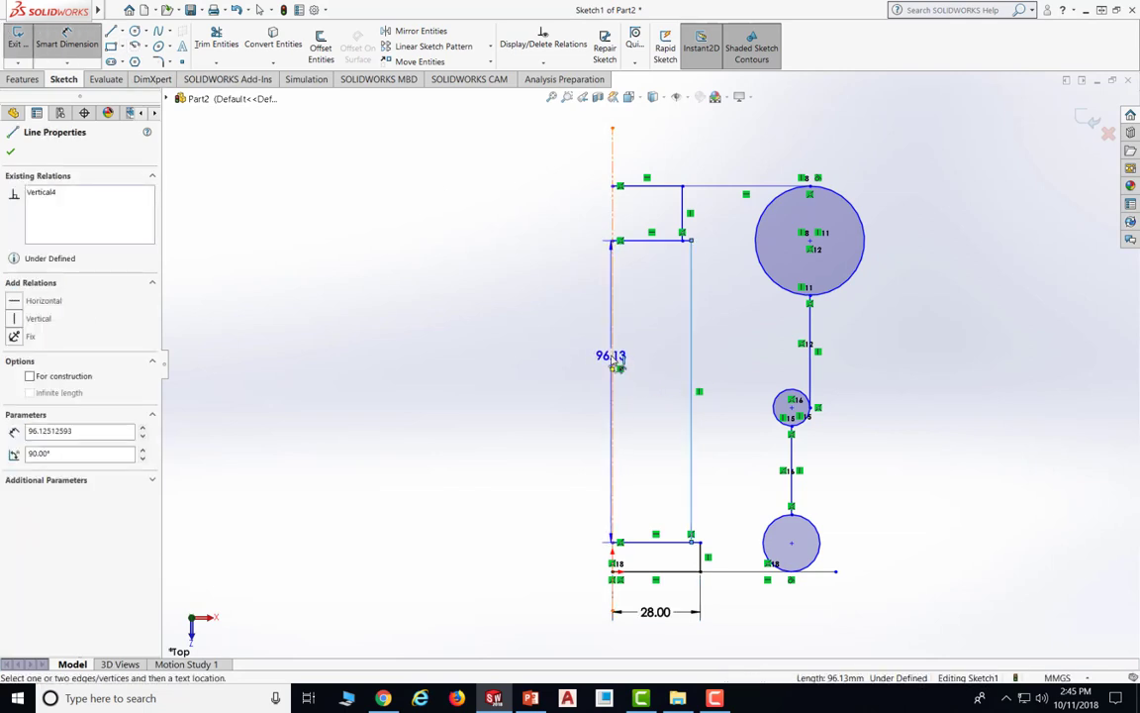
click(615, 414)
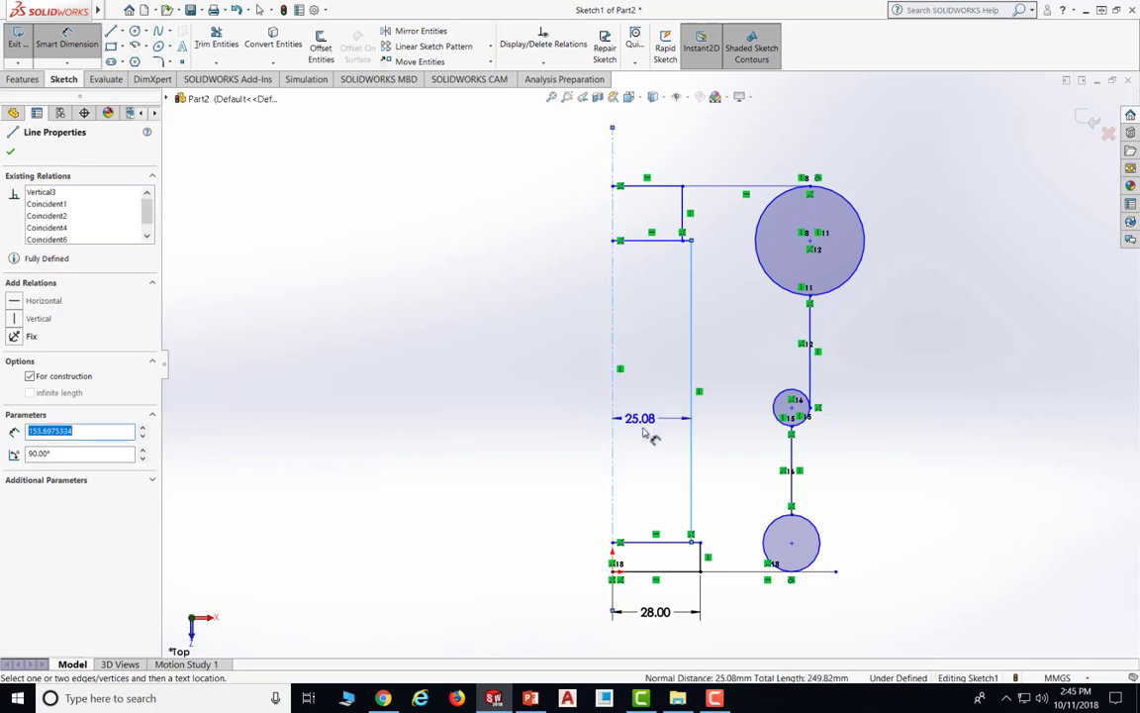
click(652, 439)
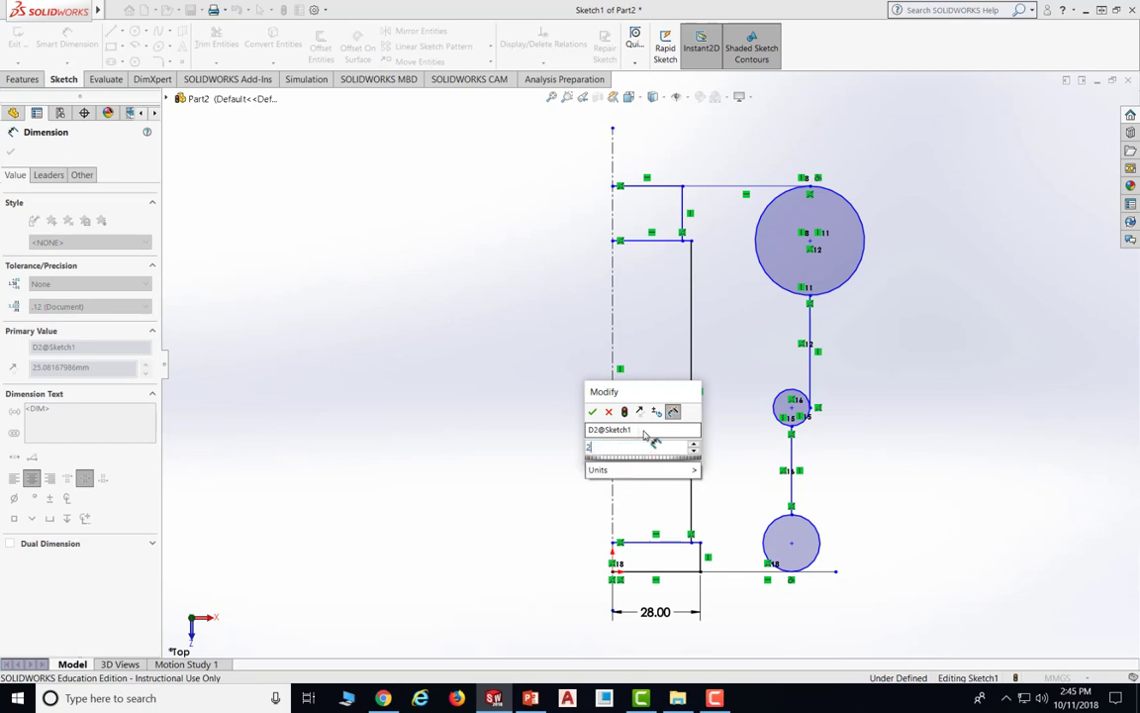
key(Return)
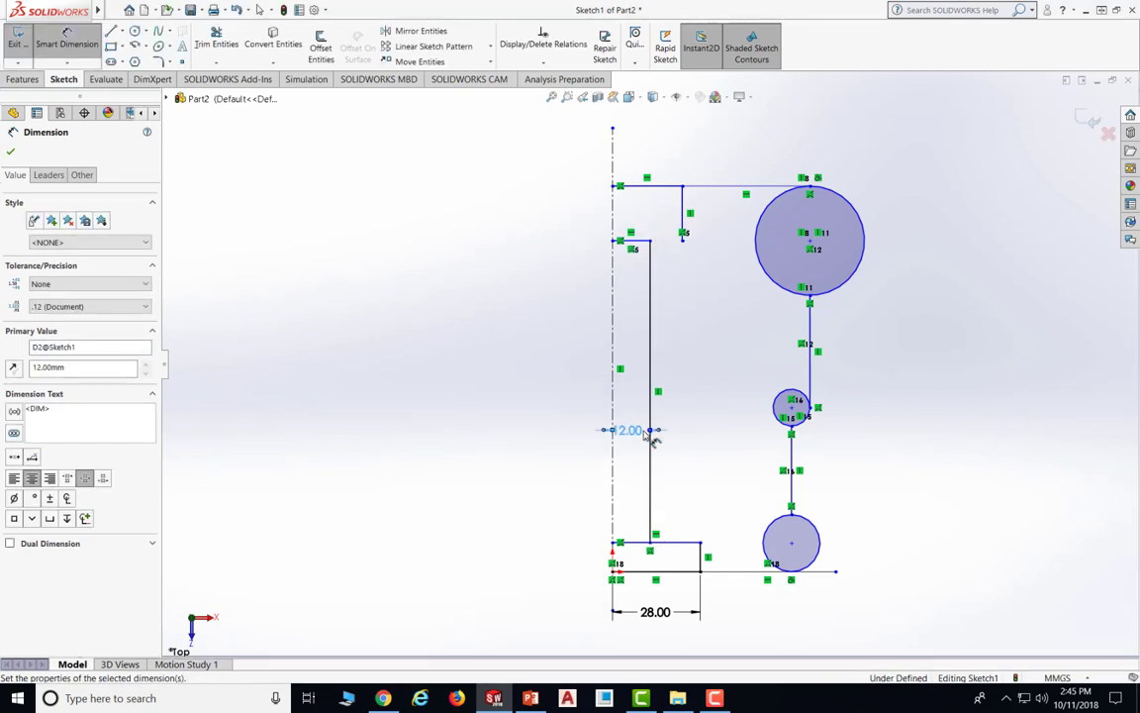
Change the bottom width to 14 mm and set the upper step 10 mm from the centreline
double_click(642, 614)
text(14)
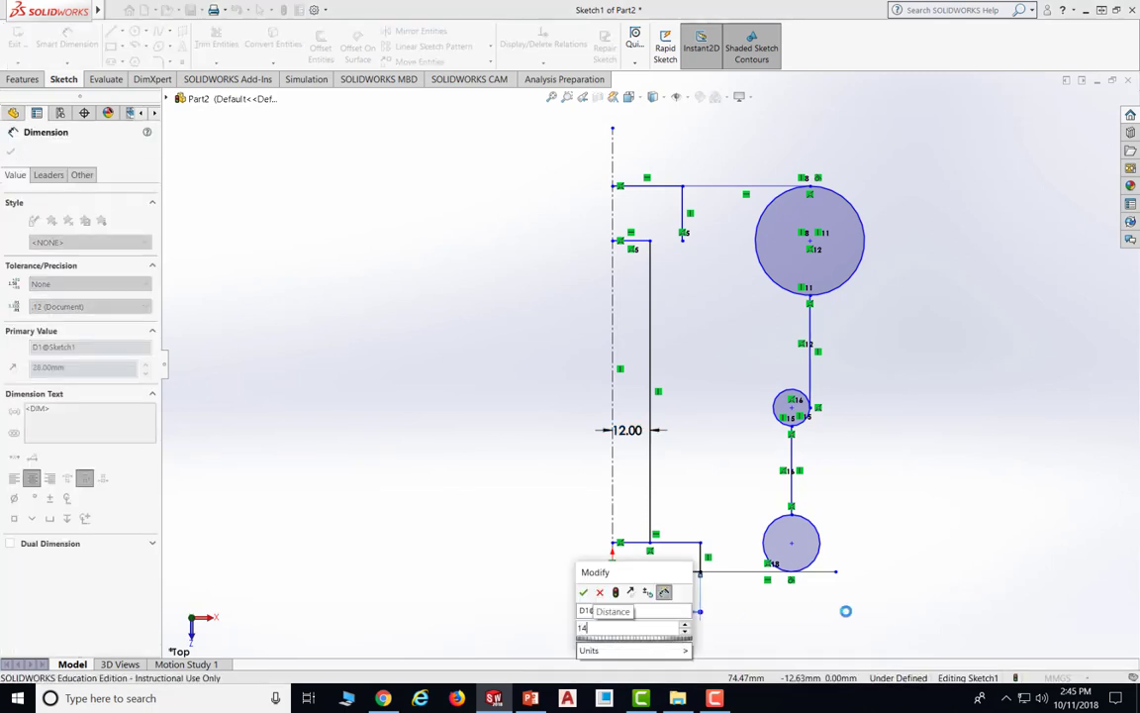
key(Return)
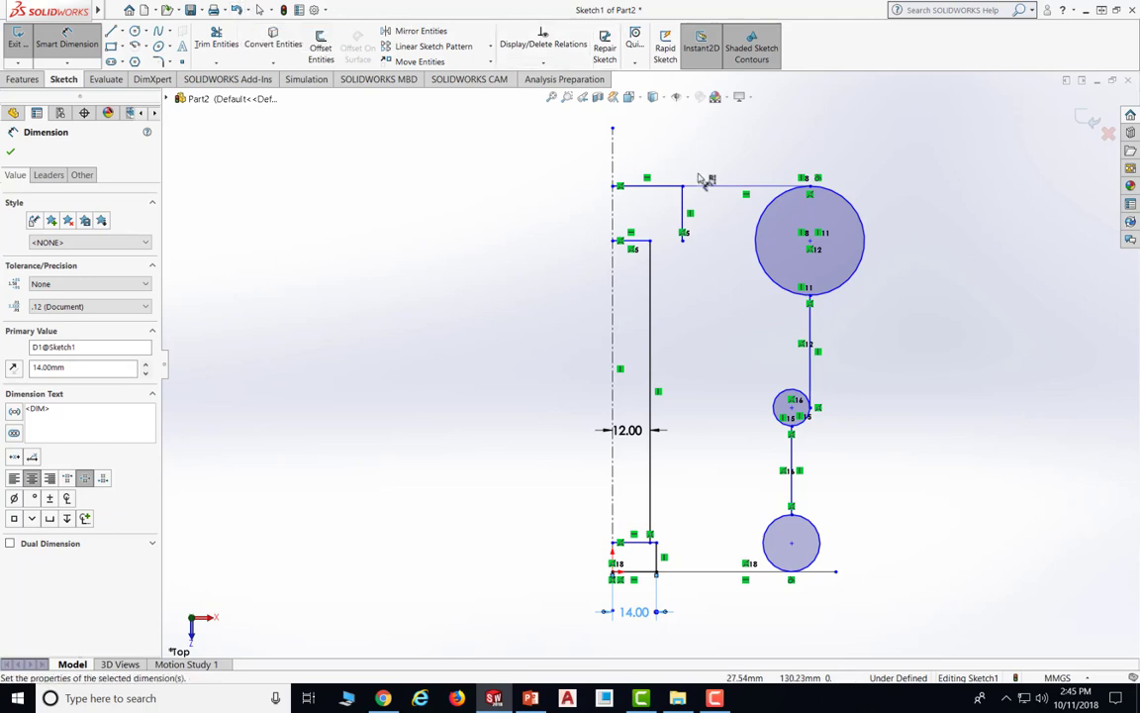
click(653, 205)
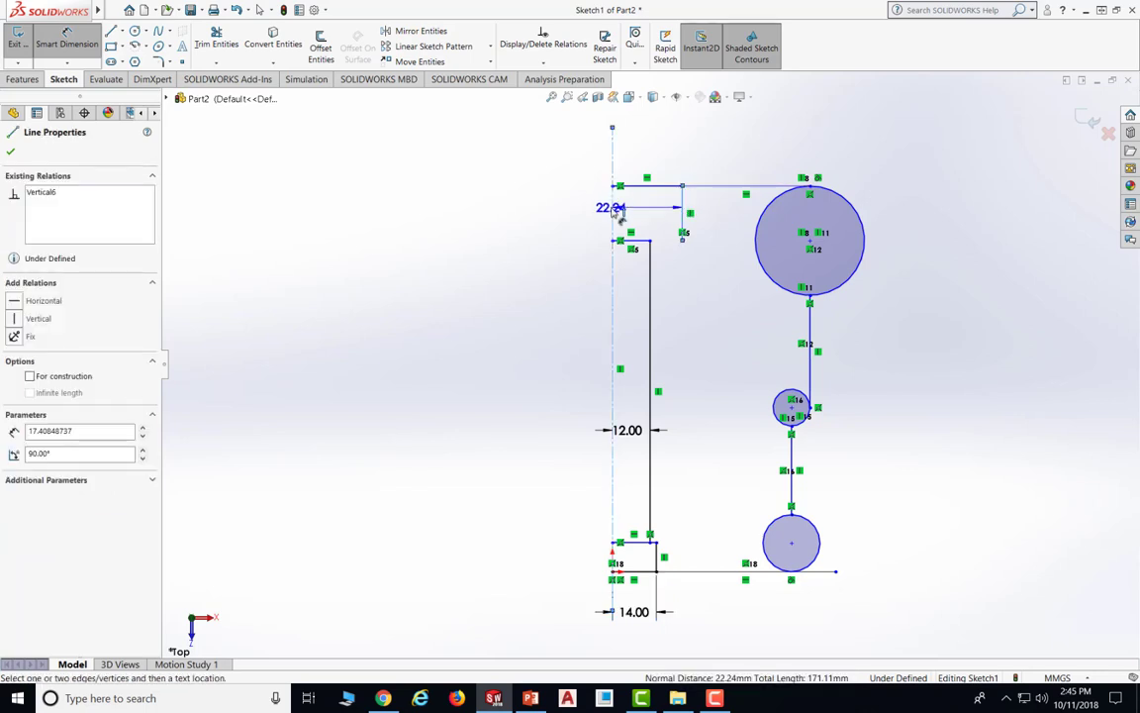
click(617, 214)
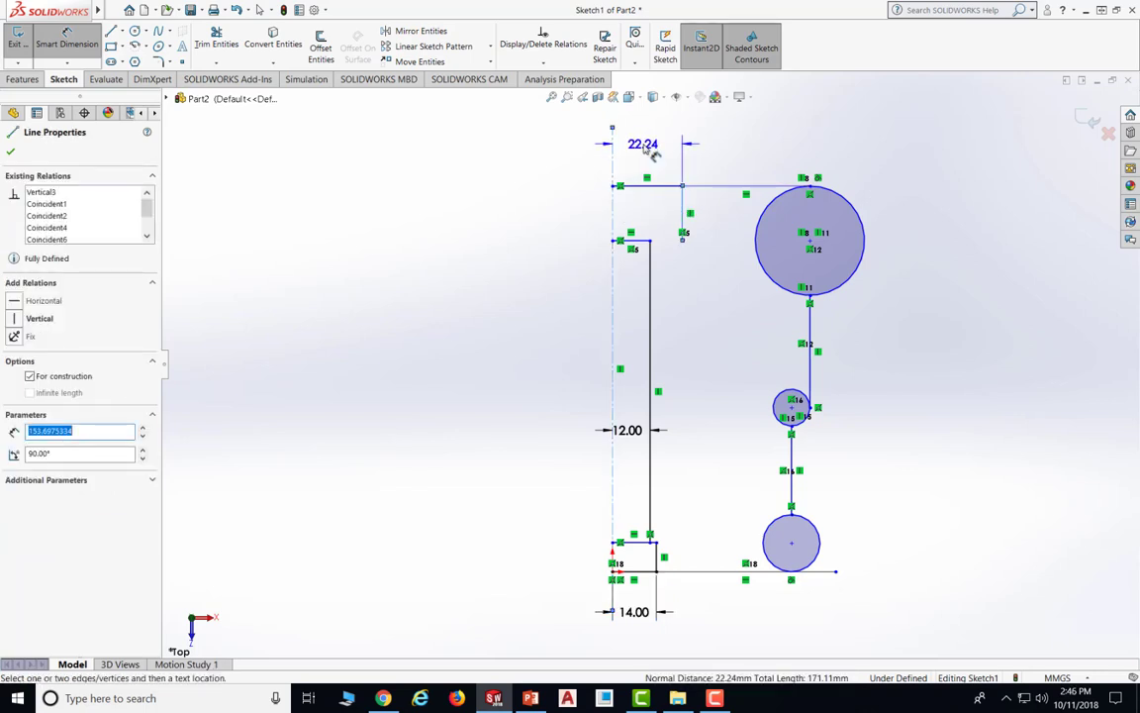
click(644, 147)
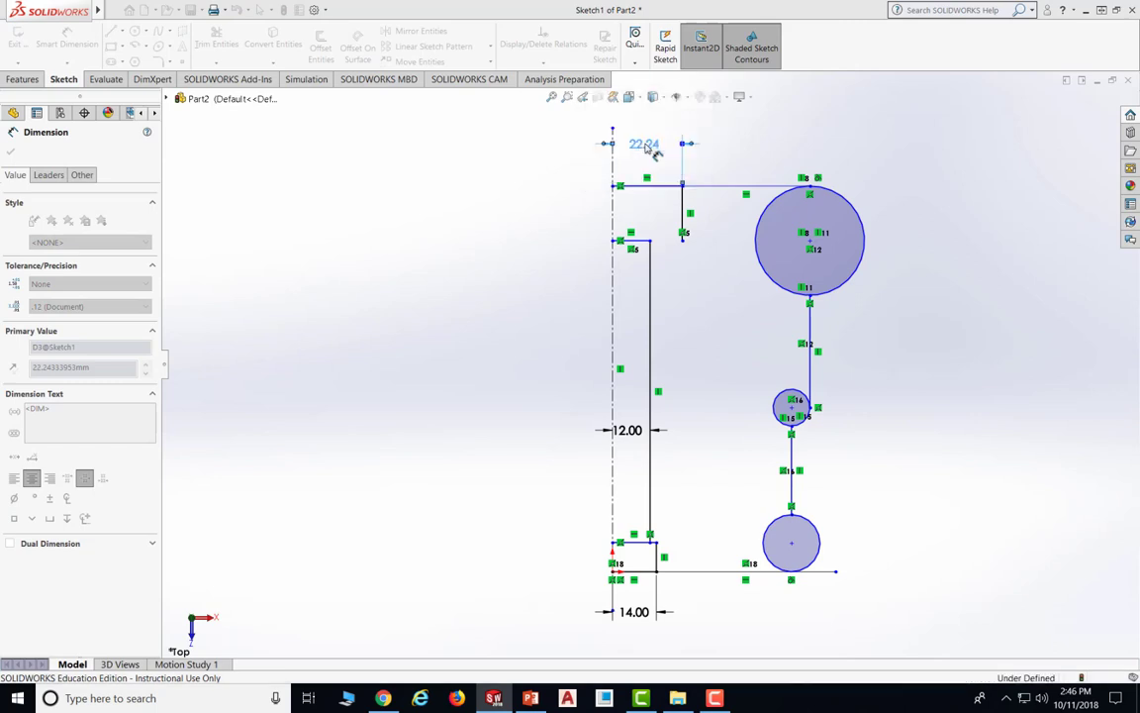
text(10)
key(Return)
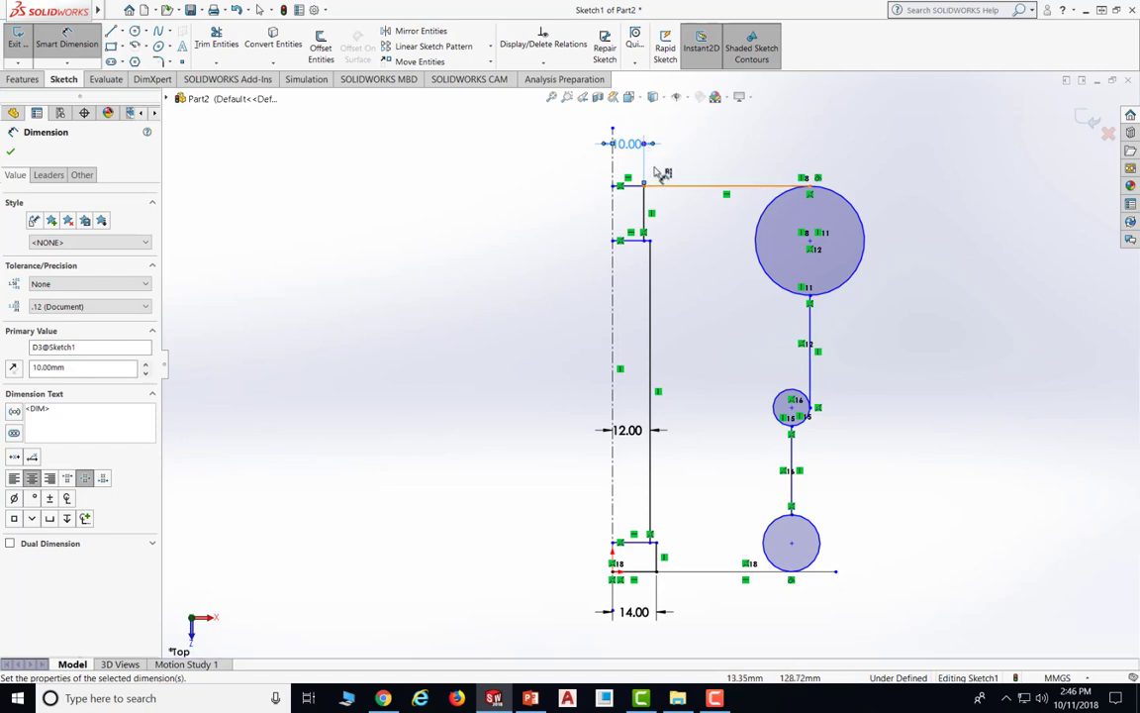
Dimension the inner wall height at 62 mm
drag(645, 245, 611, 527)
click(612, 535)
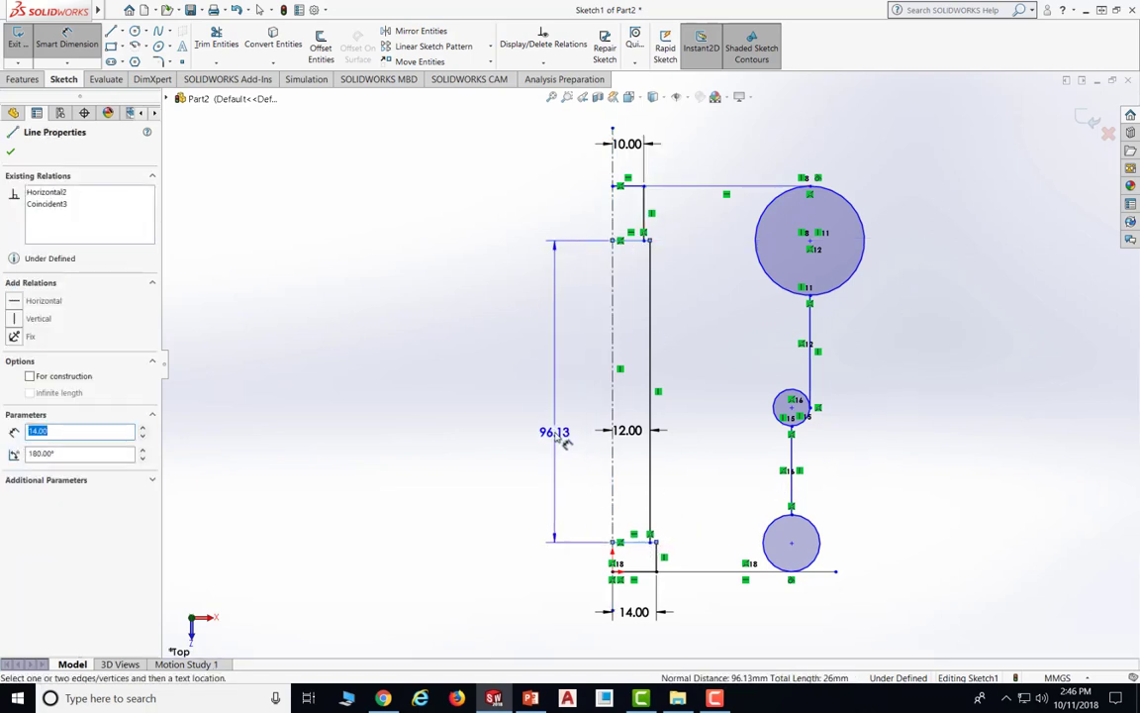
click(564, 442)
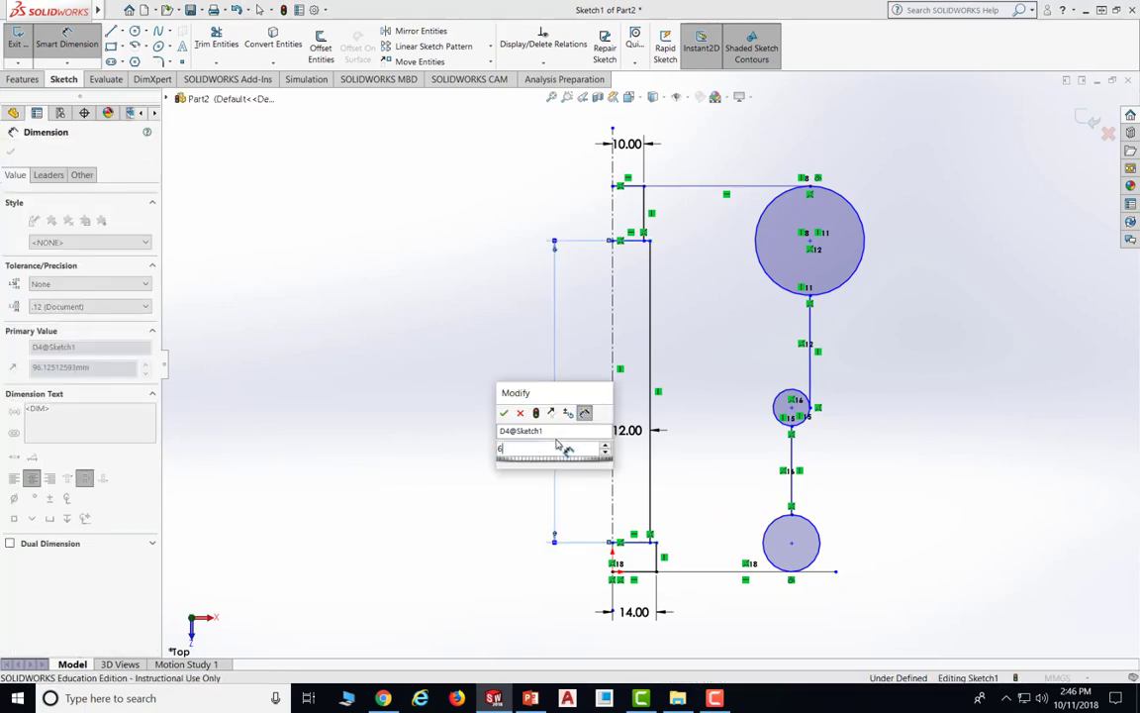
key(Return)
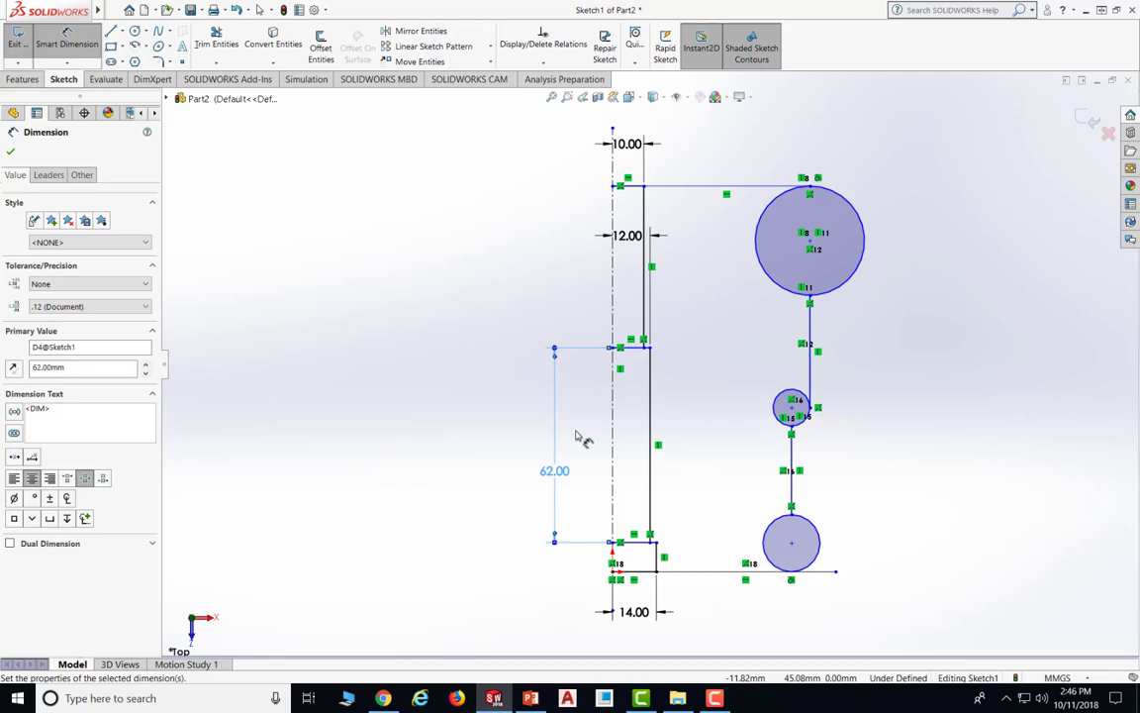
Set the distance between the top and bottom circle centres to 60 mm
click(811, 242)
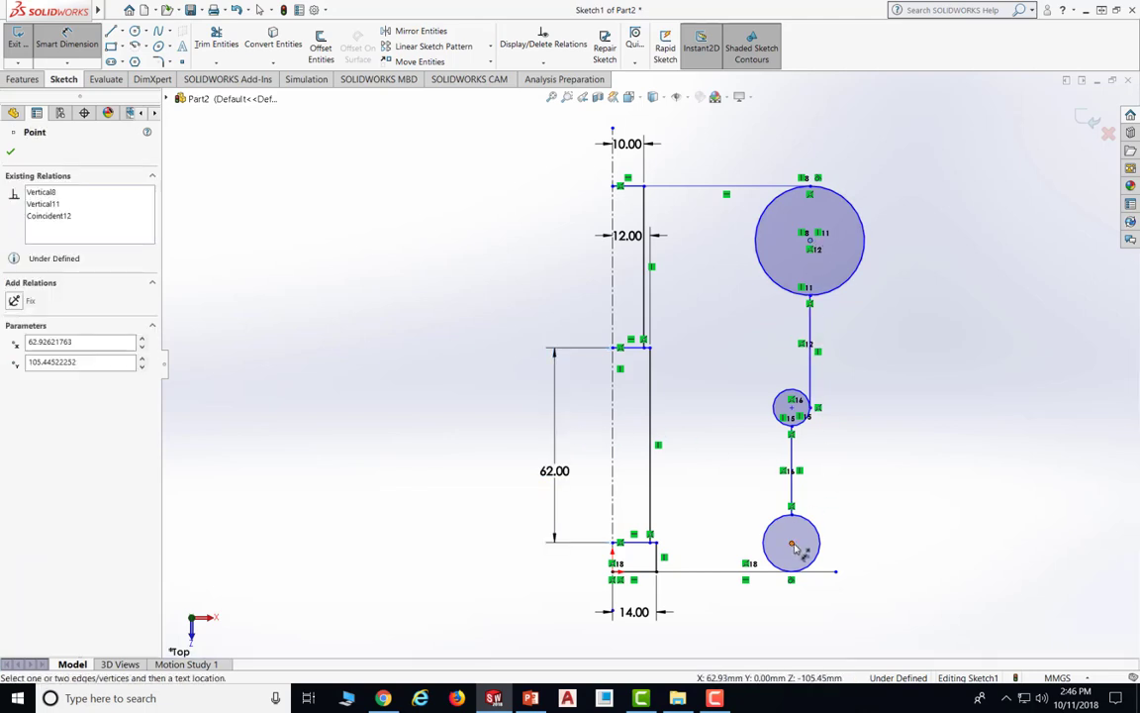
click(792, 543)
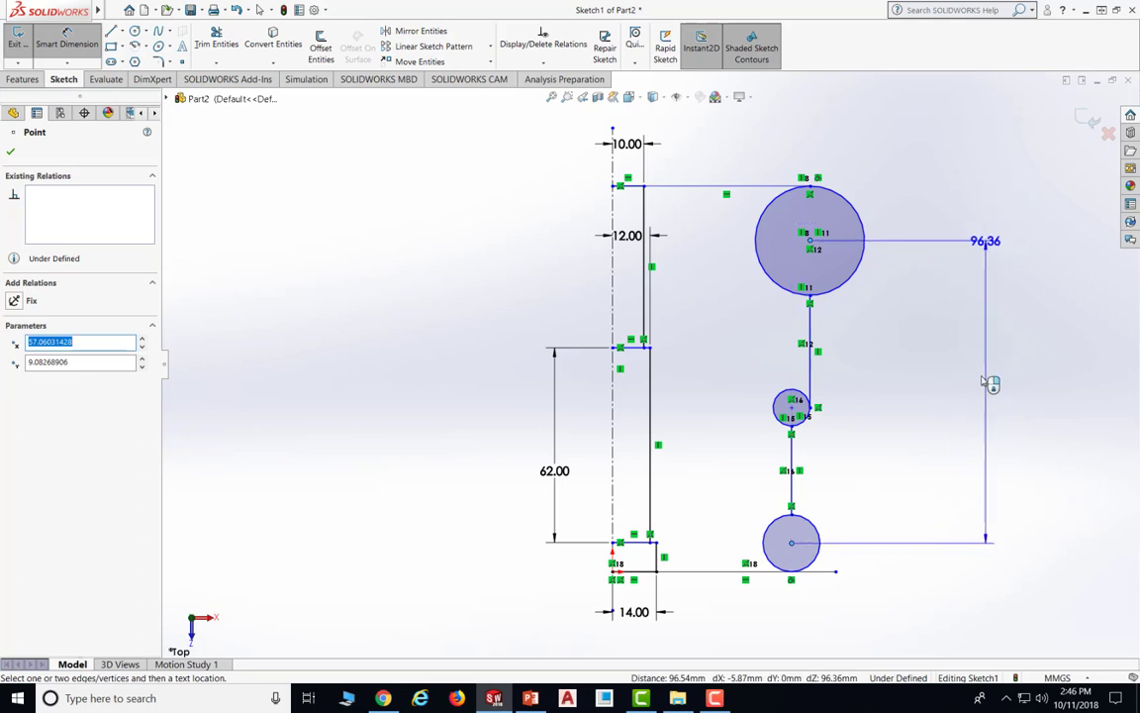
click(974, 341)
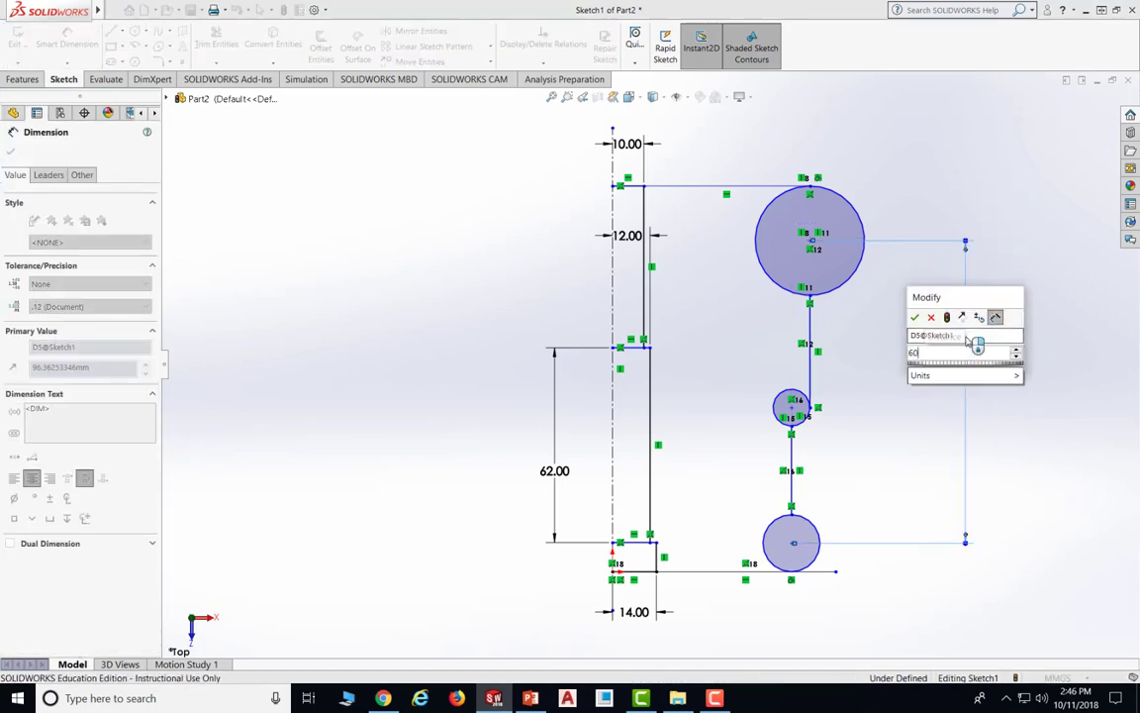
text(60)
key(Return)
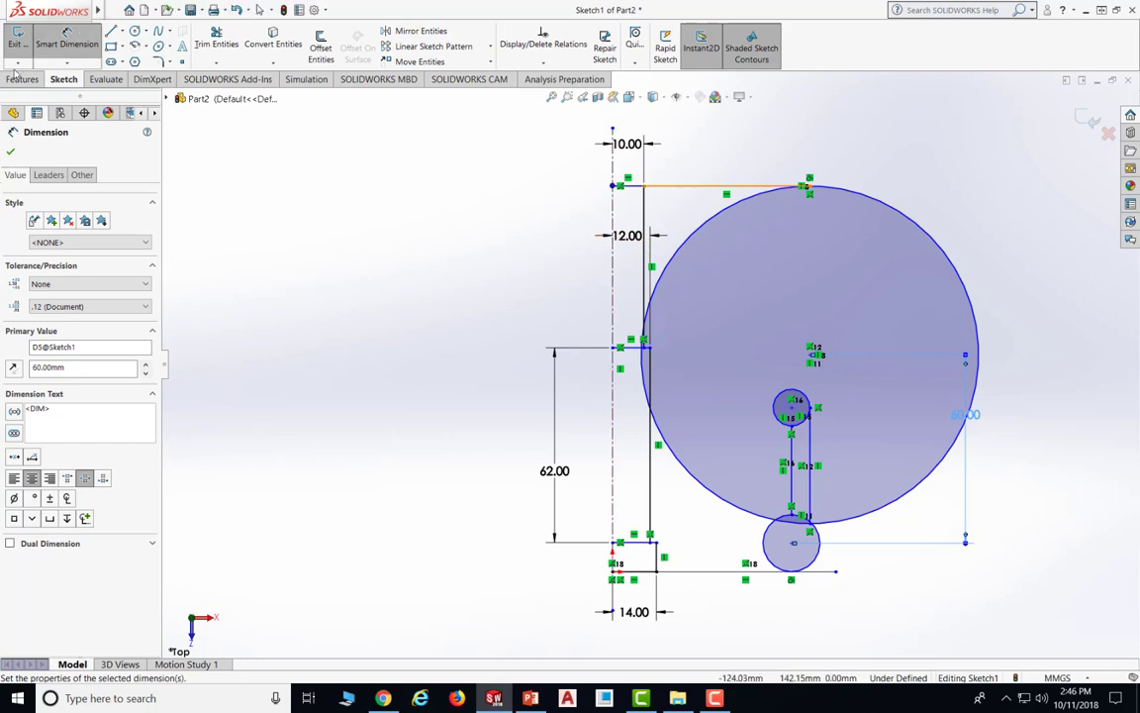
Lower the top strip line so the upper circle shrinks, and resize and lower the middle circle
key(Escape)
drag(678, 186, 703, 343)
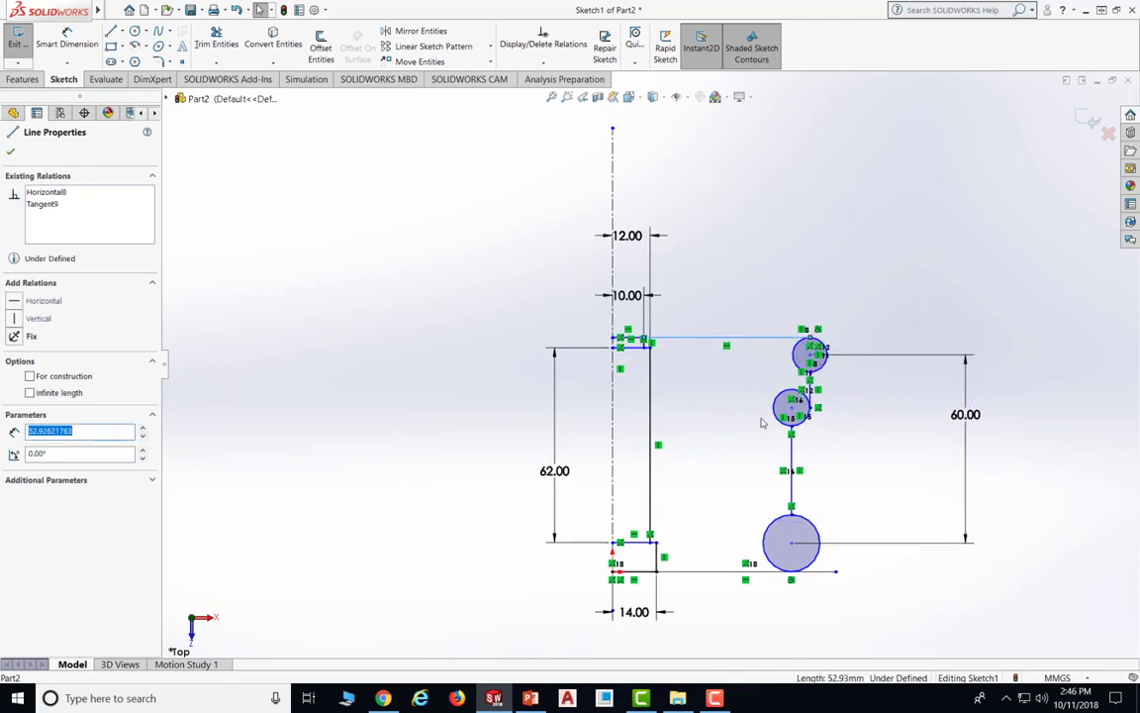
mouse_move(784, 424)
mouse_down()
mouse_move(772, 435)
mouse_move(783, 423)
mouse_move(795, 460)
mouse_move(792, 400)
mouse_up()
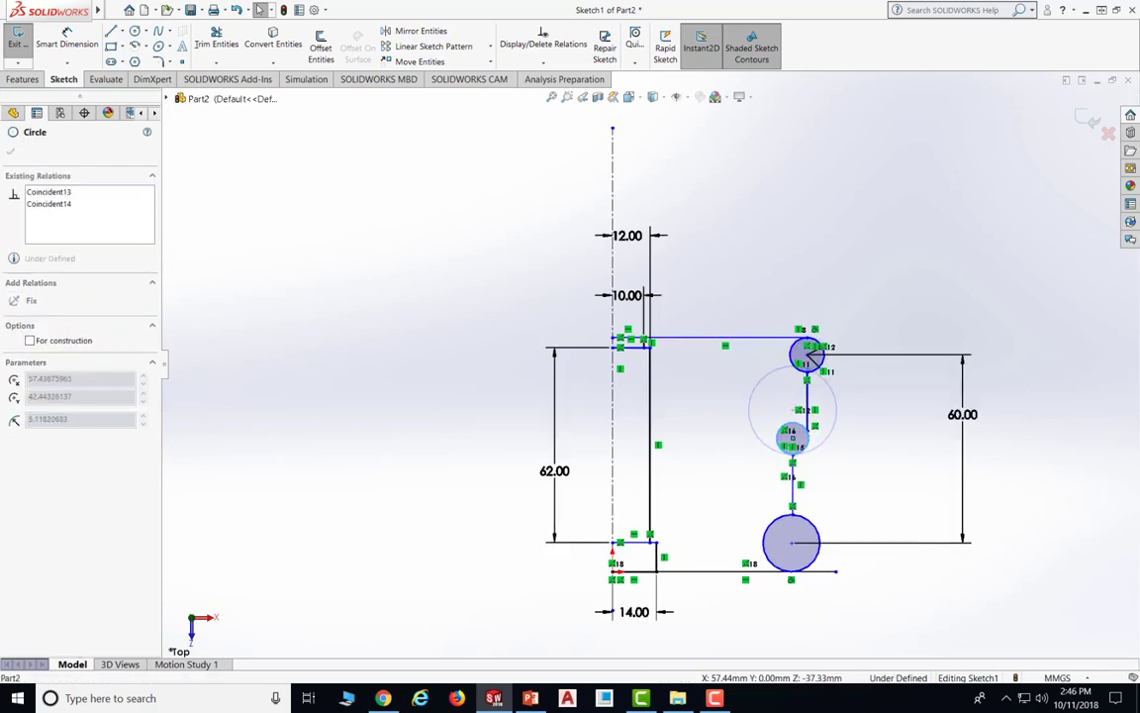
drag(809, 354, 811, 352)
click(959, 224)
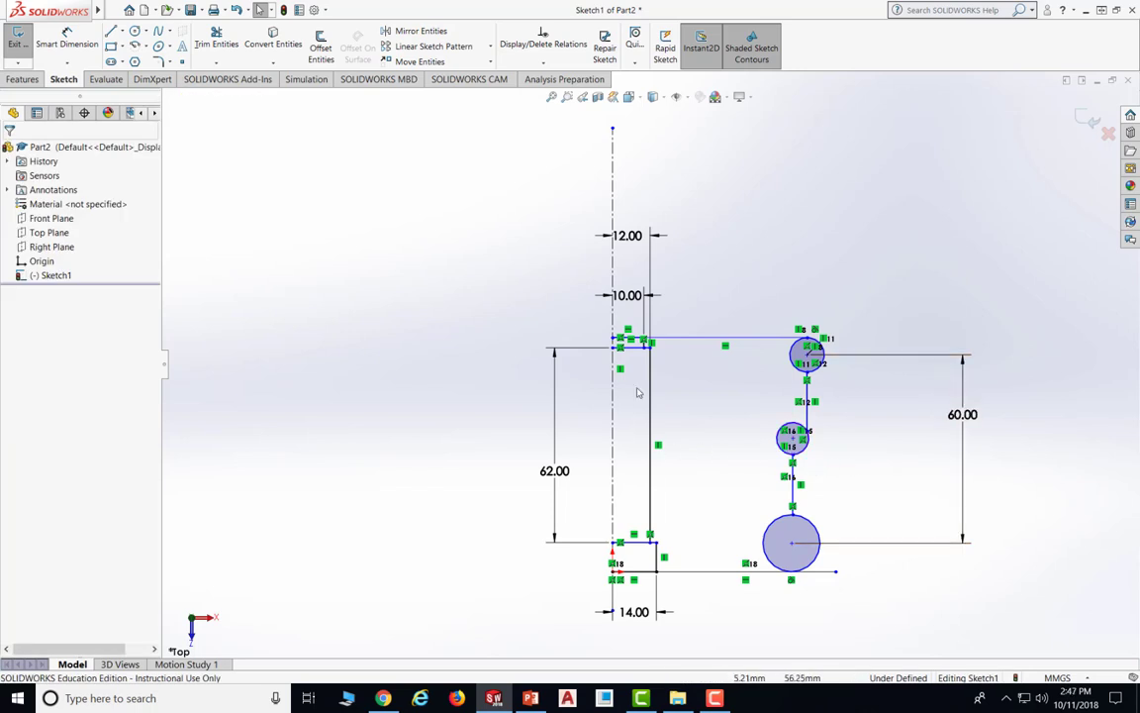
Dimension the short vertical step line at the top of the profile to 10 mm
scroll(655, 344, down, 5)
scroll(655, 344, down, 2)
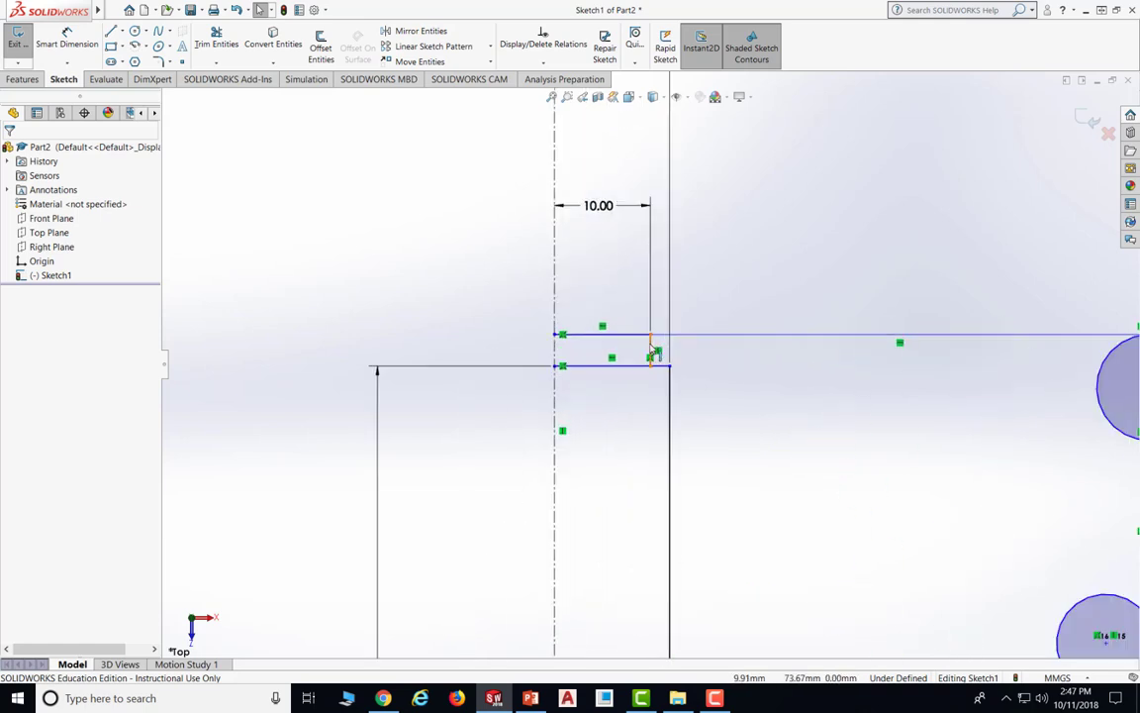
click(652, 346)
key(d)
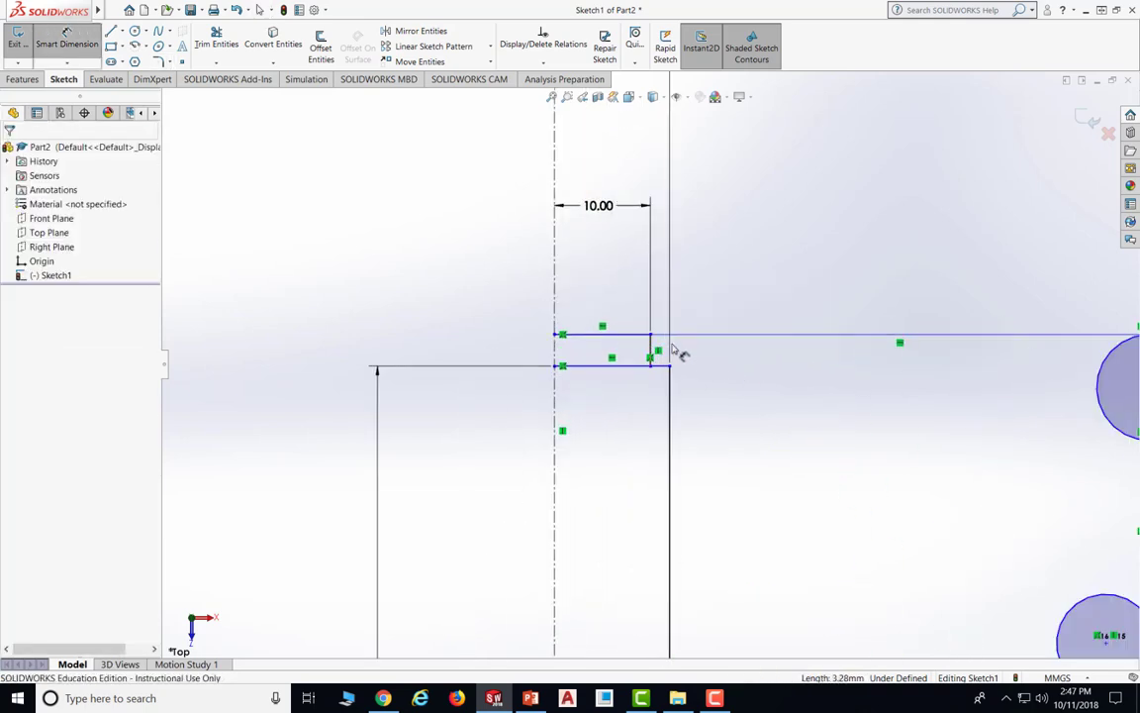
click(652, 352)
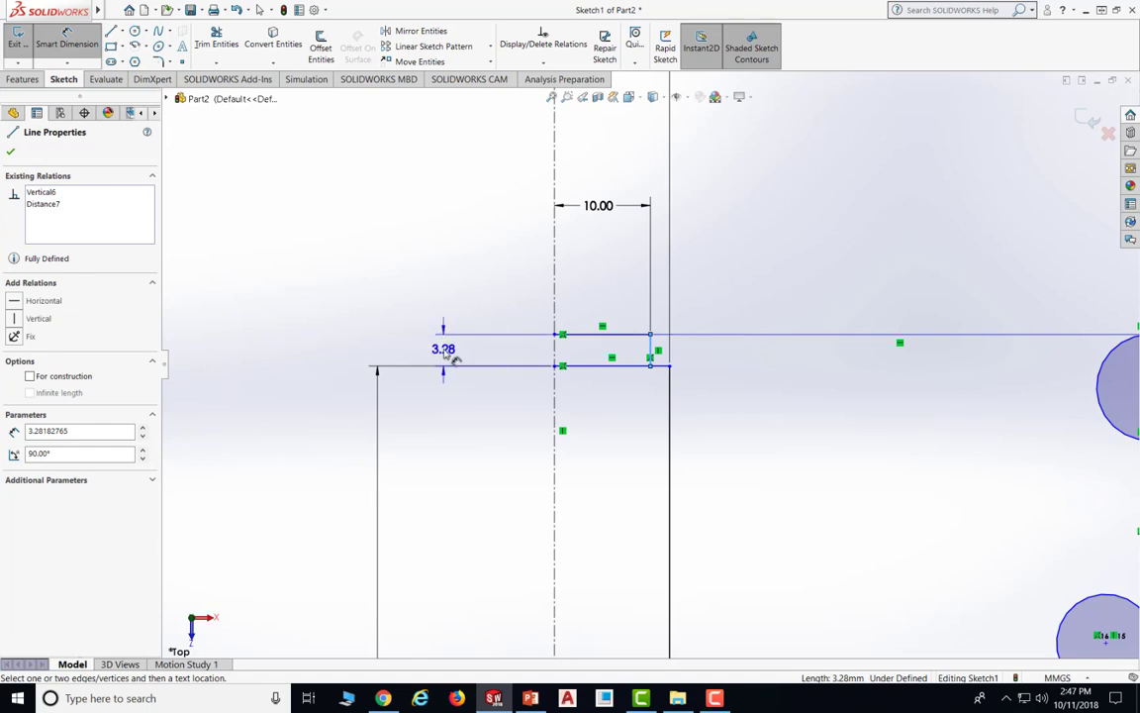
click(449, 356)
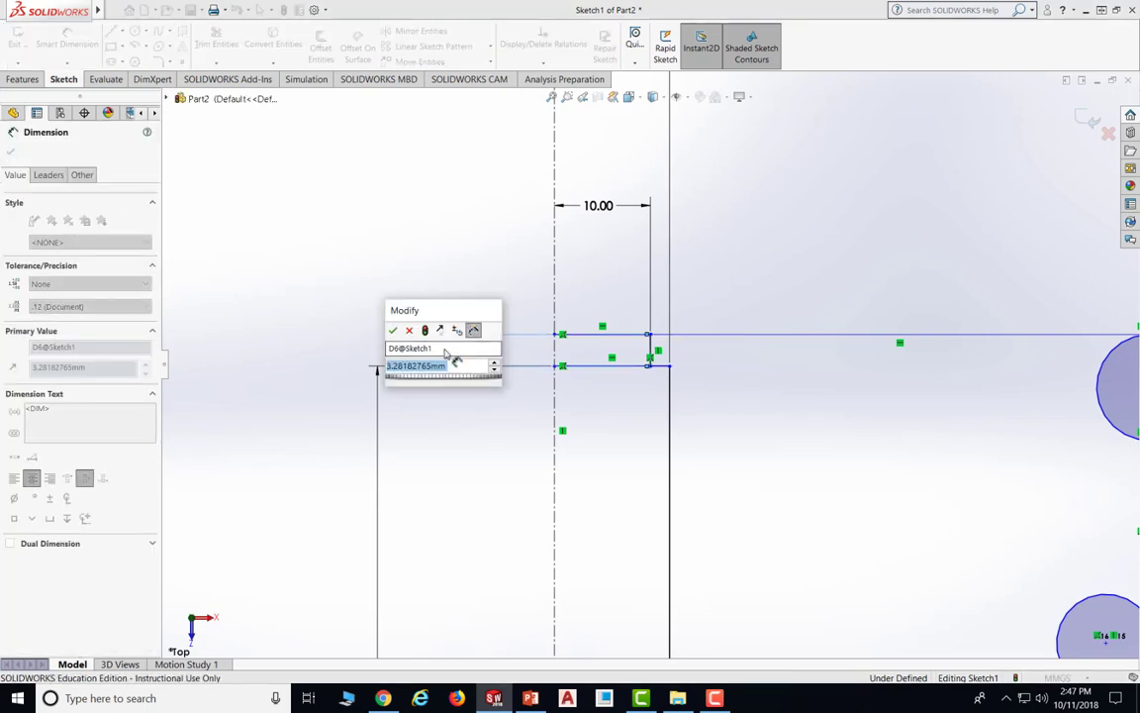
text(10)
key(Return)
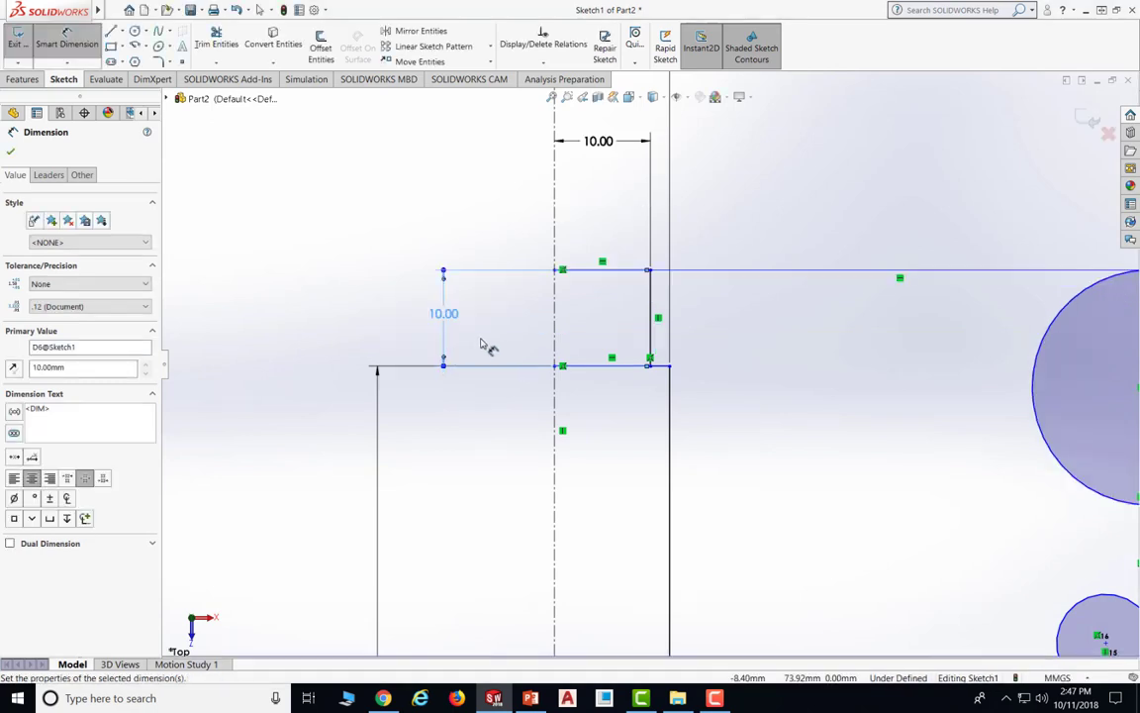
scroll(722, 388, up, 3)
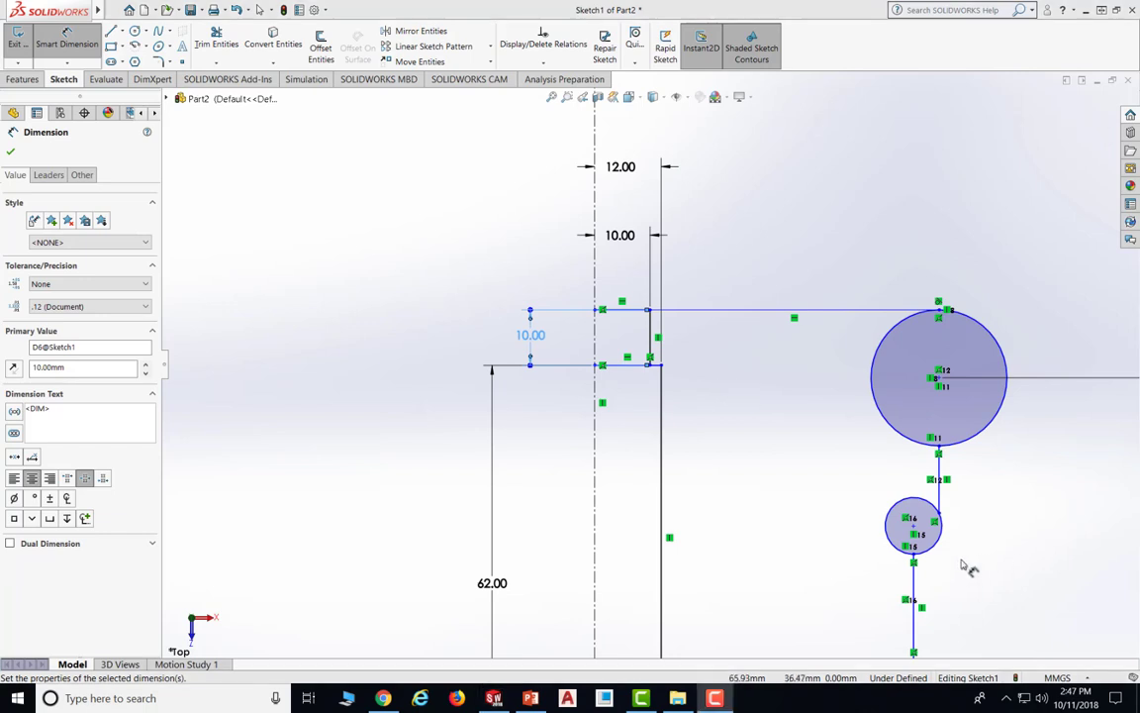
scroll(968, 569, down, 2)
key(f)
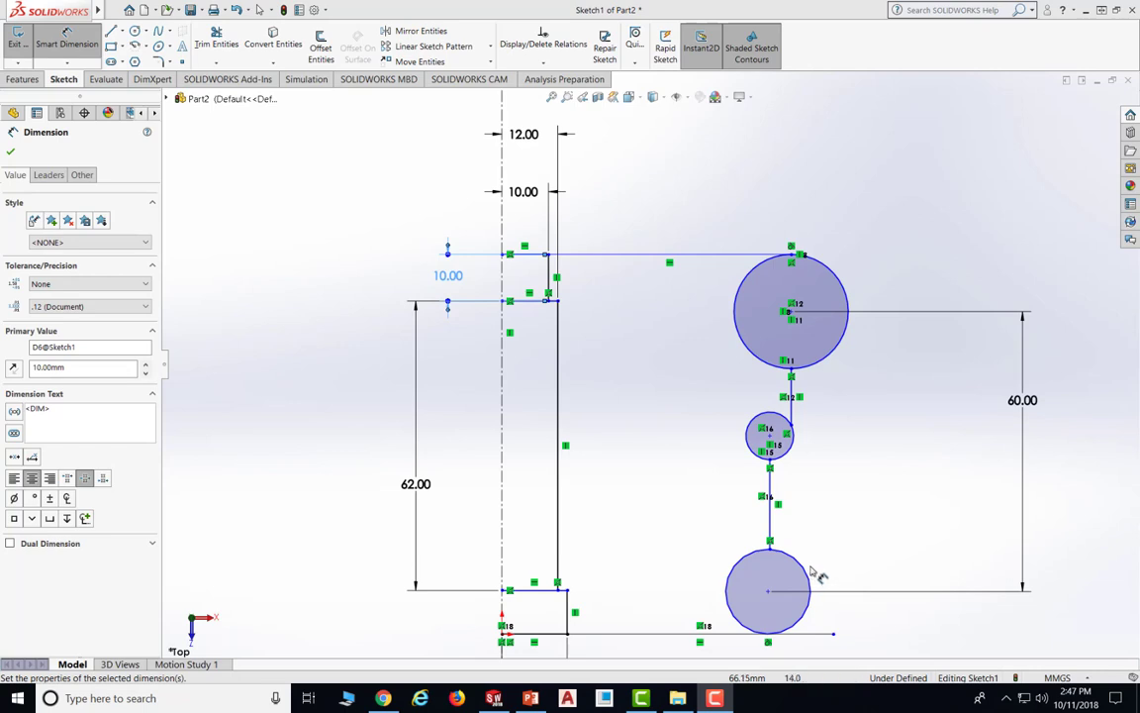
Set the vertical distance between the bottom and small circle centres to 30 mm
click(769, 592)
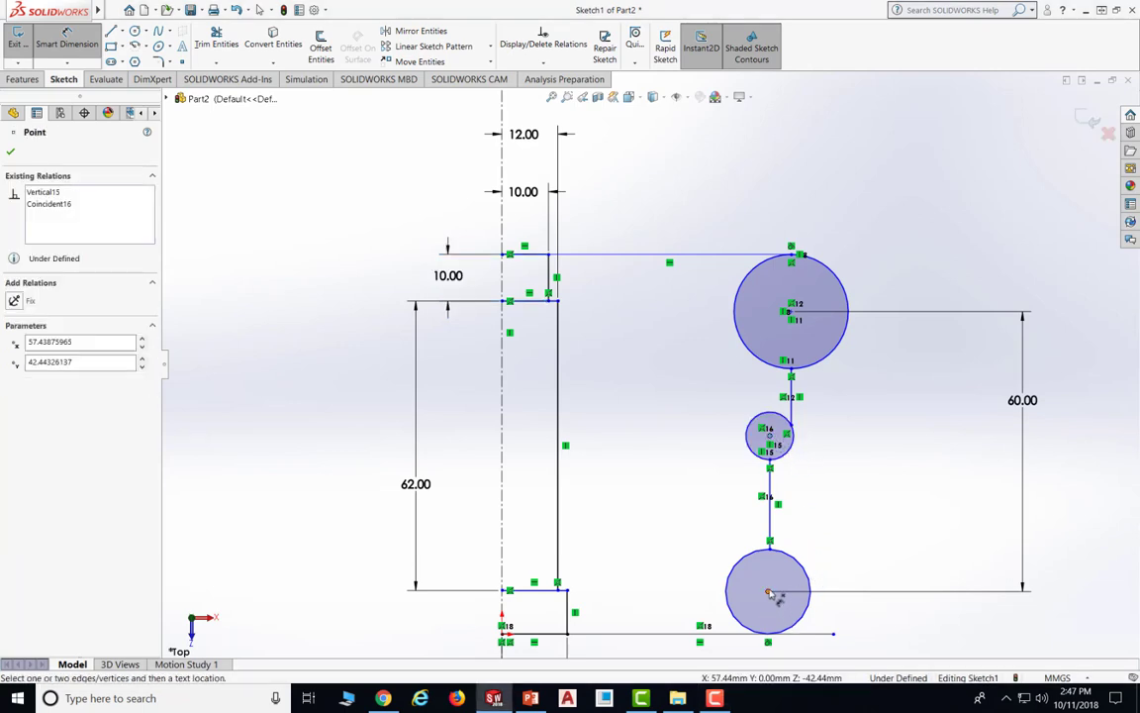
click(769, 435)
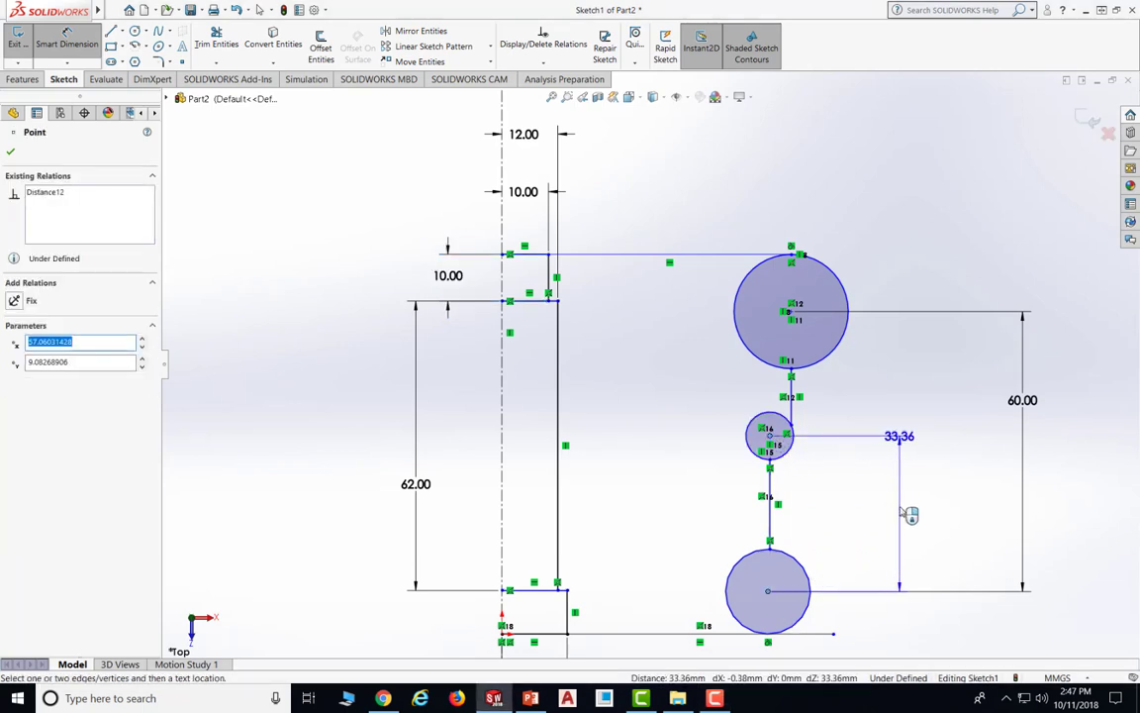
click(909, 513)
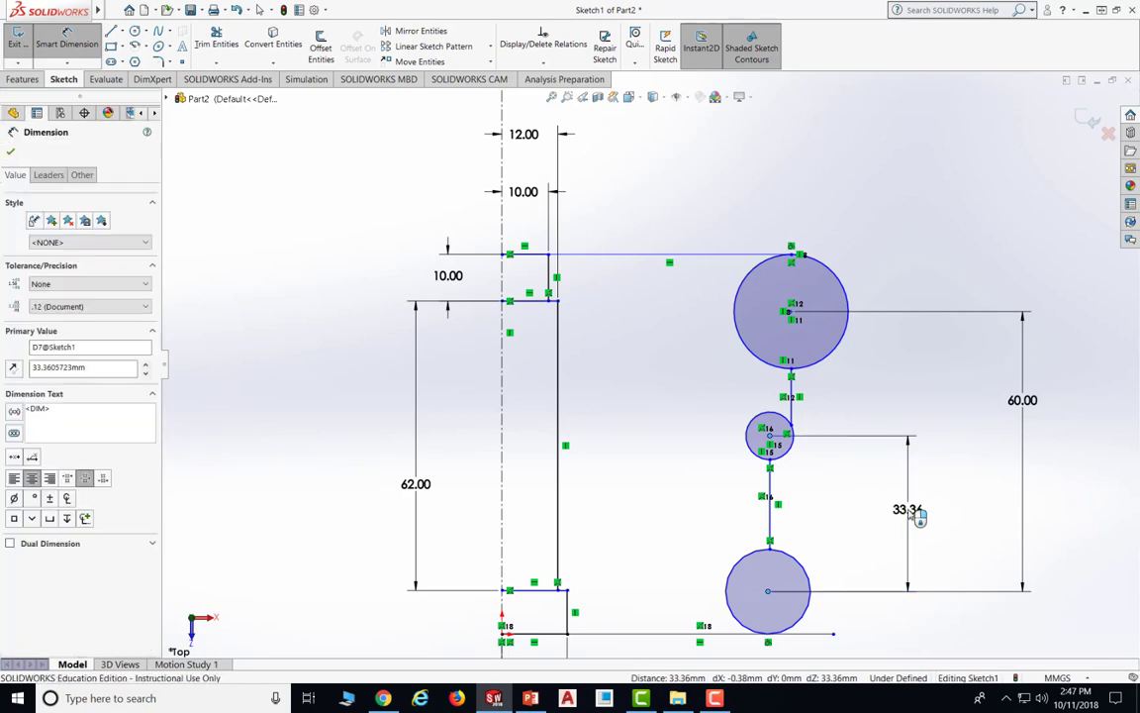
text(30)
key(Return)
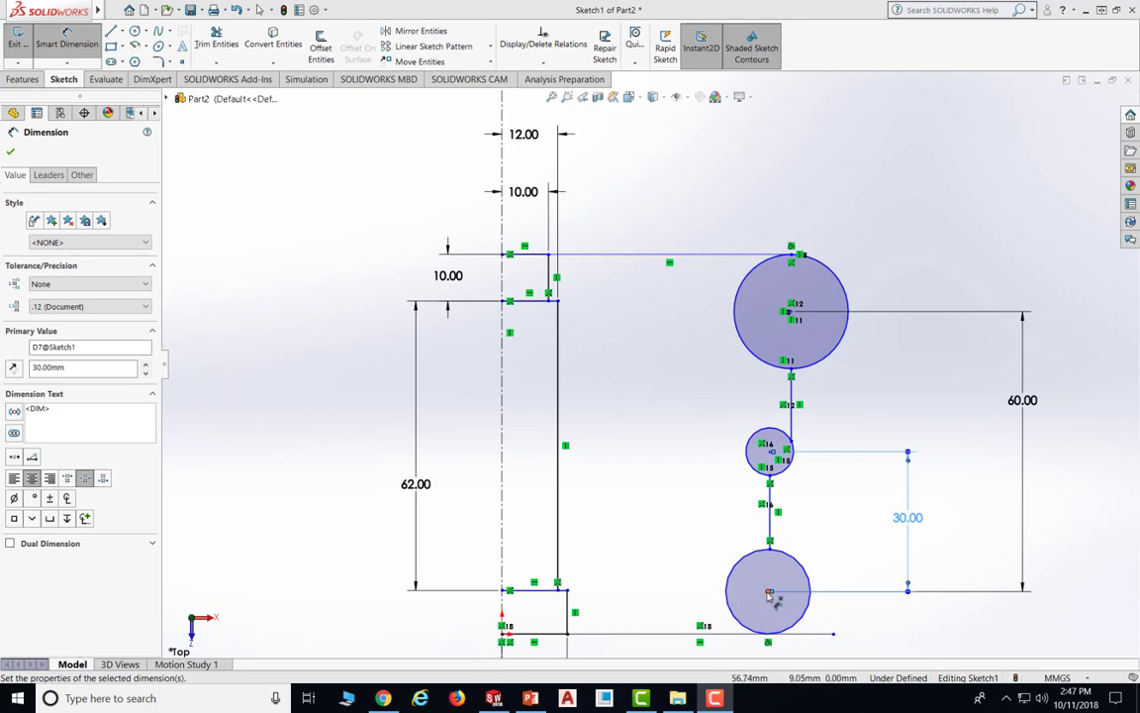
Place the bottom circle's centre 36 mm (72/2) from the centreline
click(768, 593)
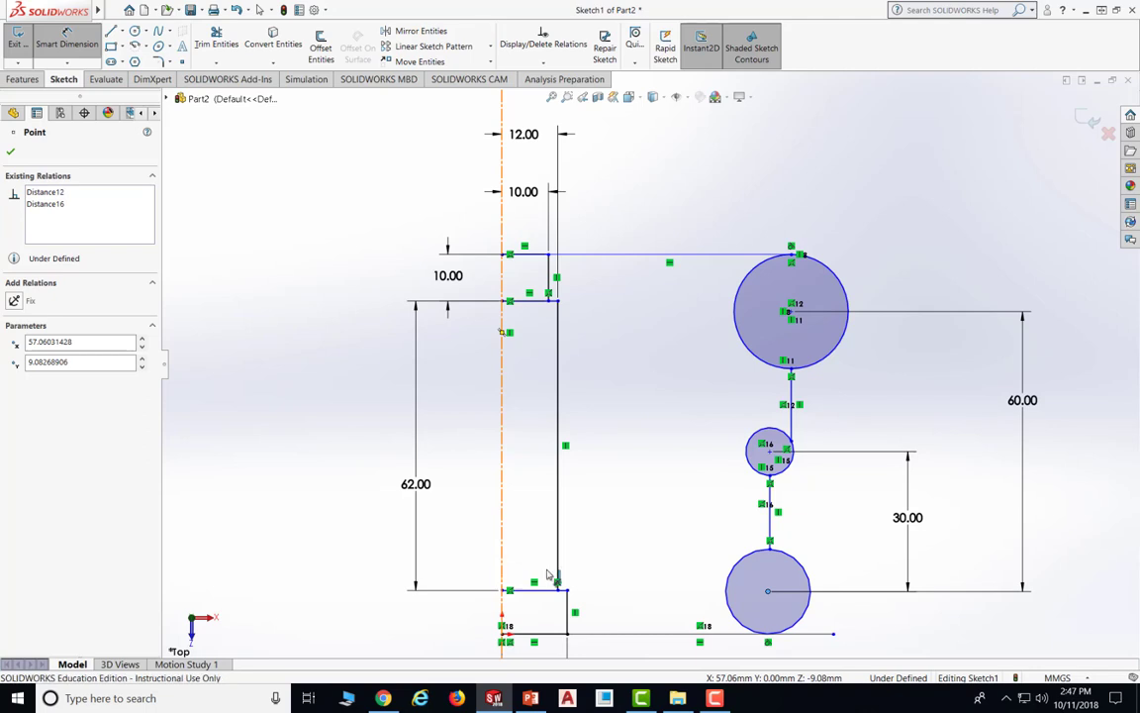
click(503, 570)
scroll(661, 621, down, 2)
scroll(633, 586, up, 3)
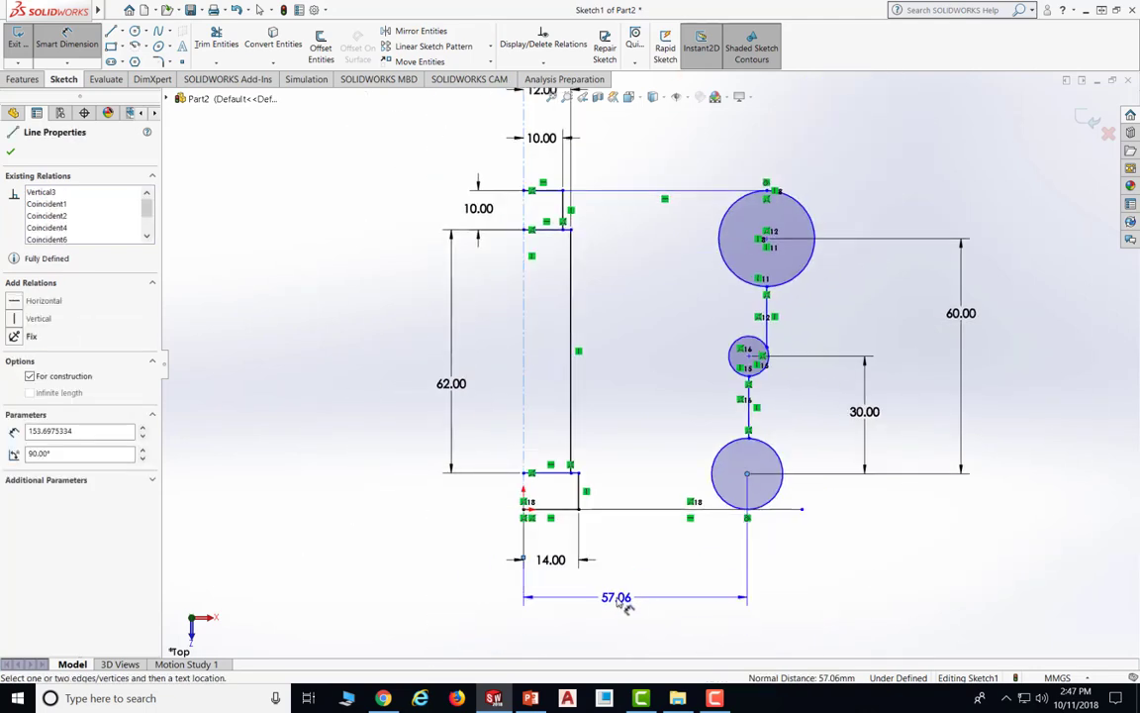
click(623, 606)
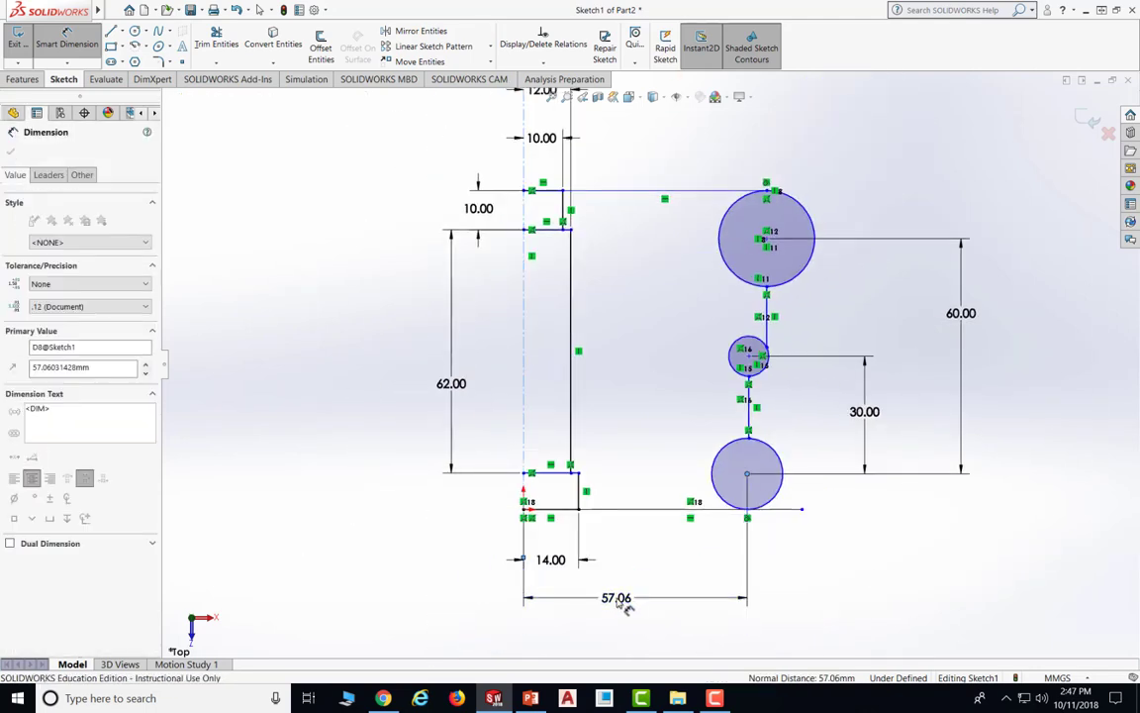
text(72/2)
key(Return)
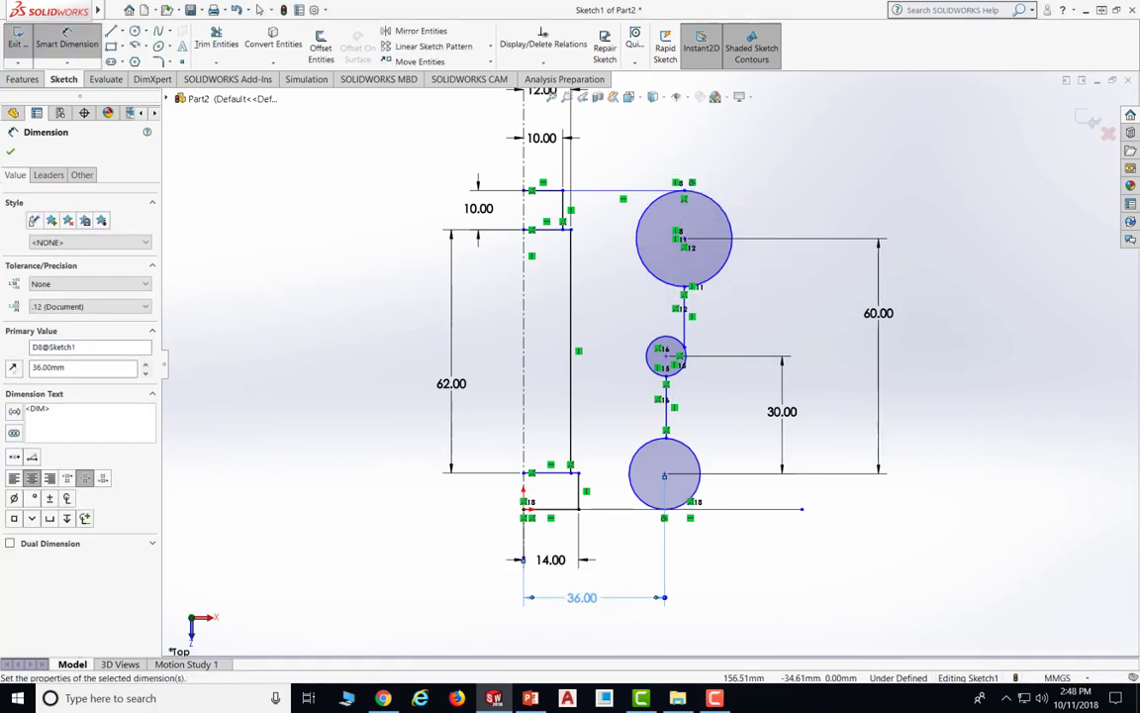
key(F10)
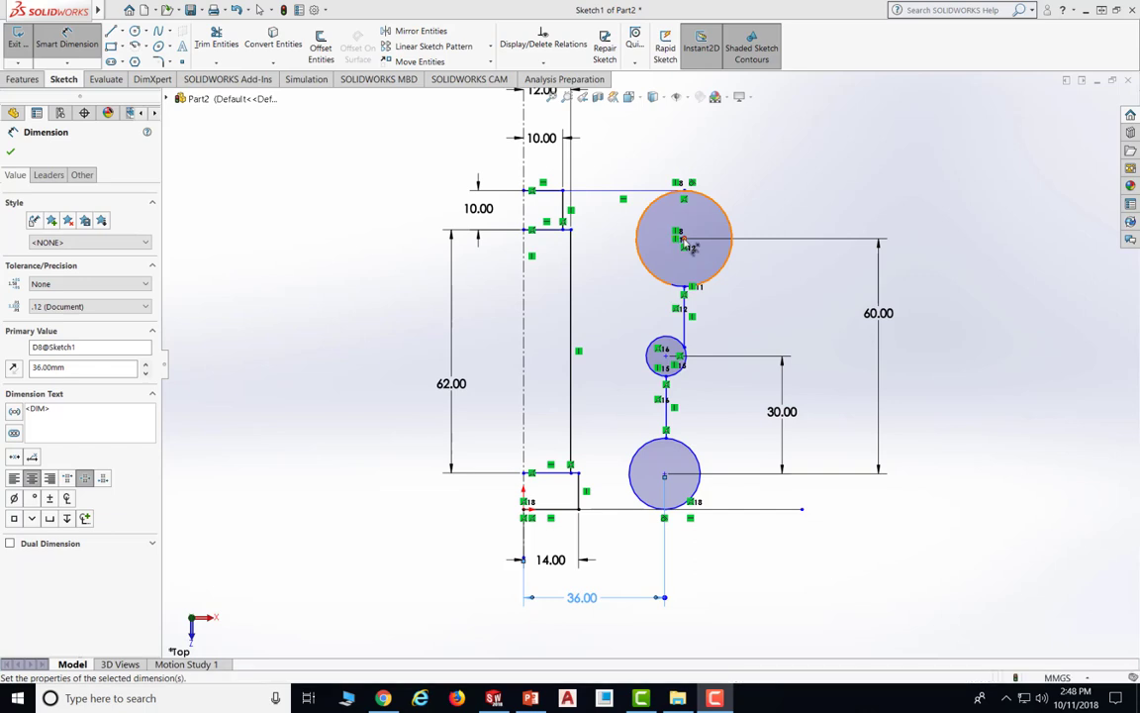
Set the top circle's centre 41 mm (82/2) from the centreline, then bring up the PowerPoint drawing
click(526, 214)
click(565, 107)
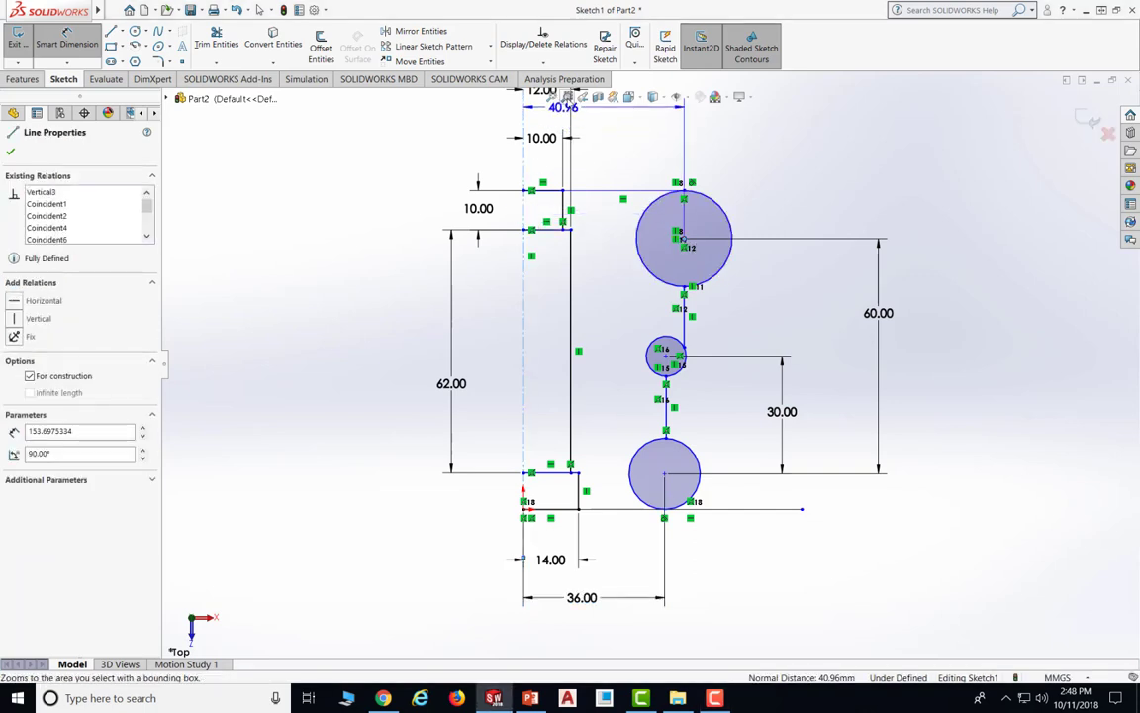
key(f)
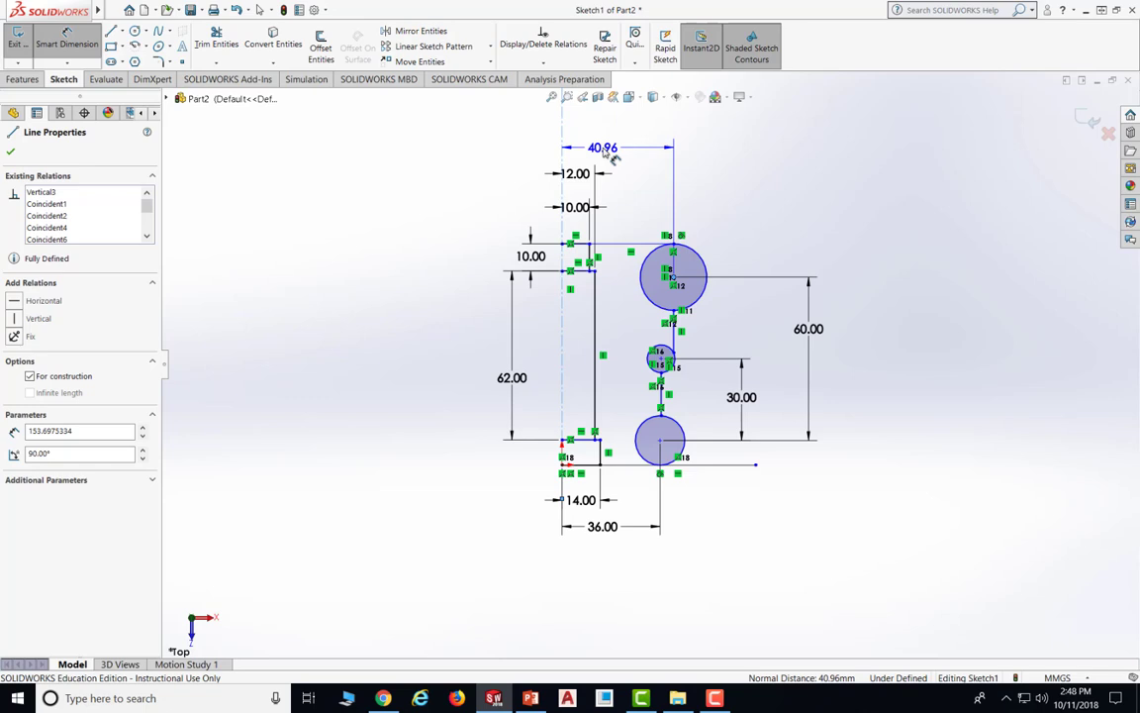
double_click(605, 150)
text(82)
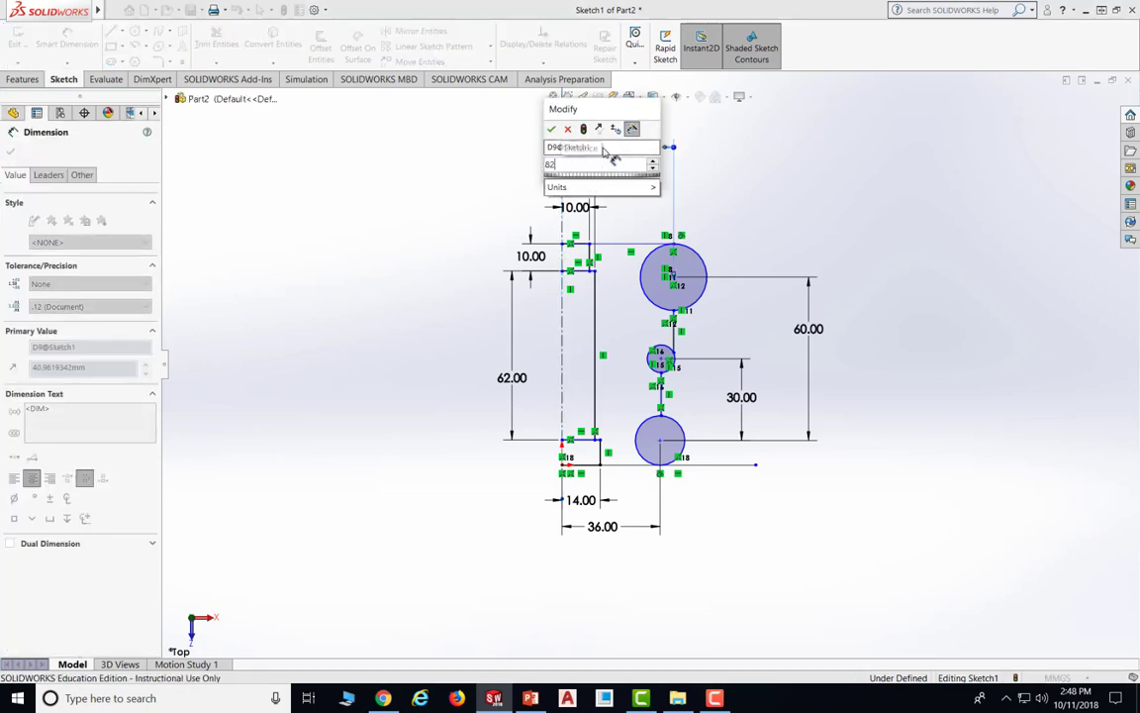
text(/2)
key(Return)
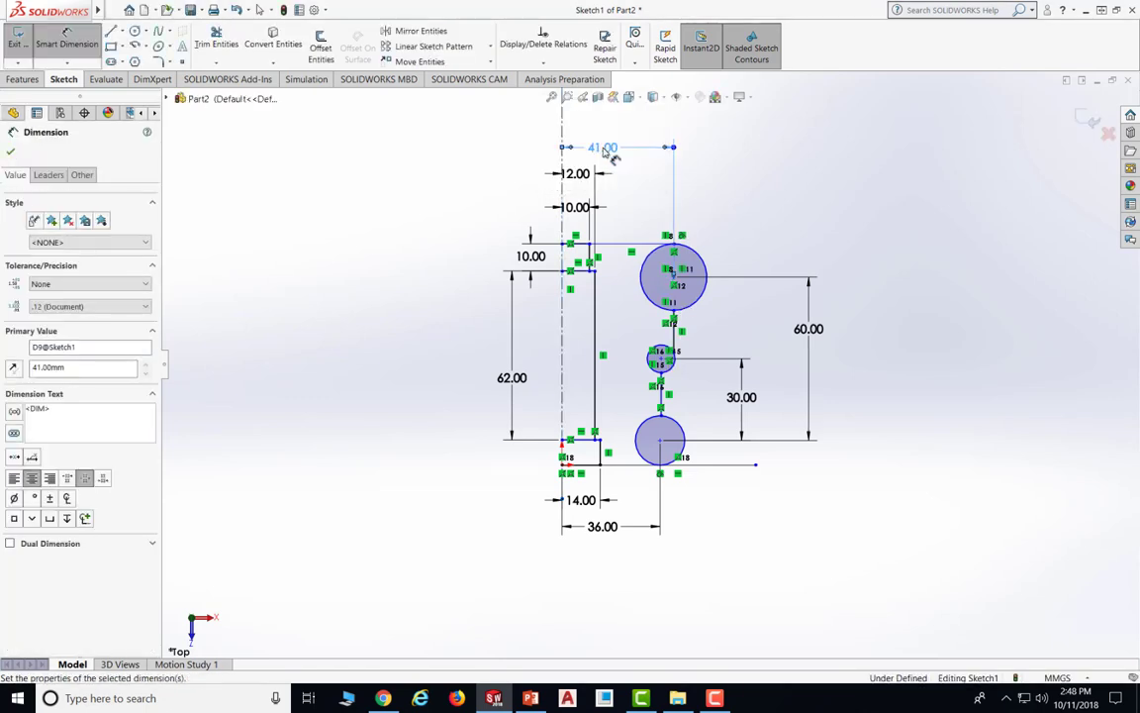
key(F10)
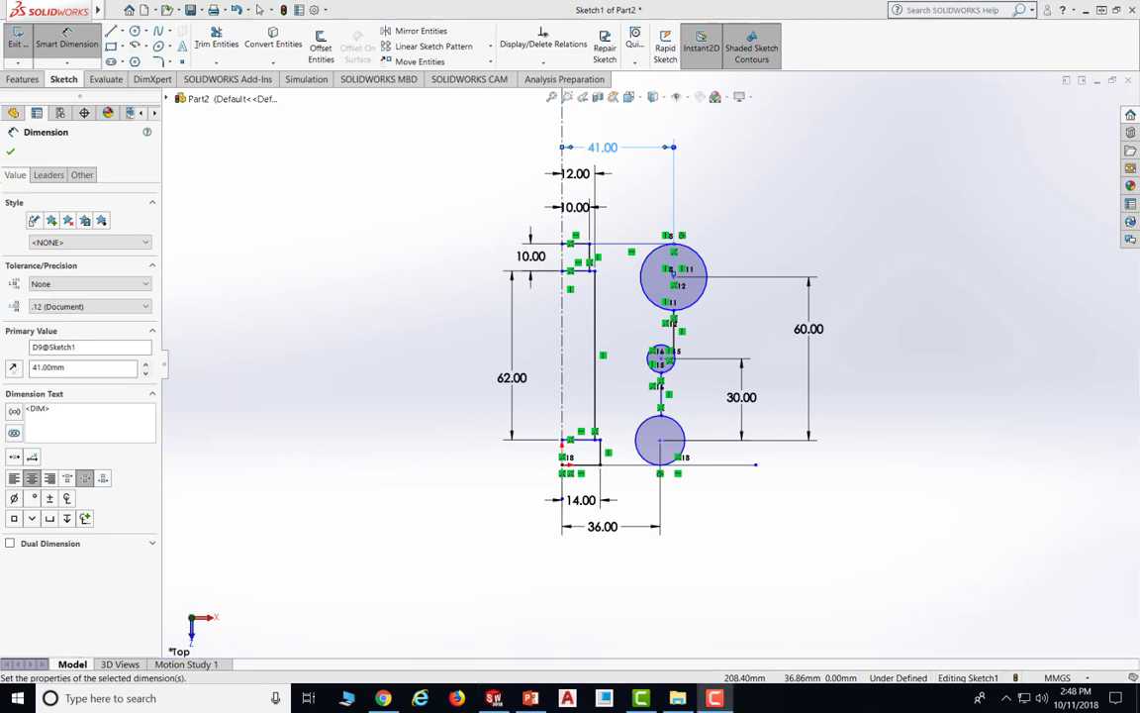
mouse_move(601, 700)
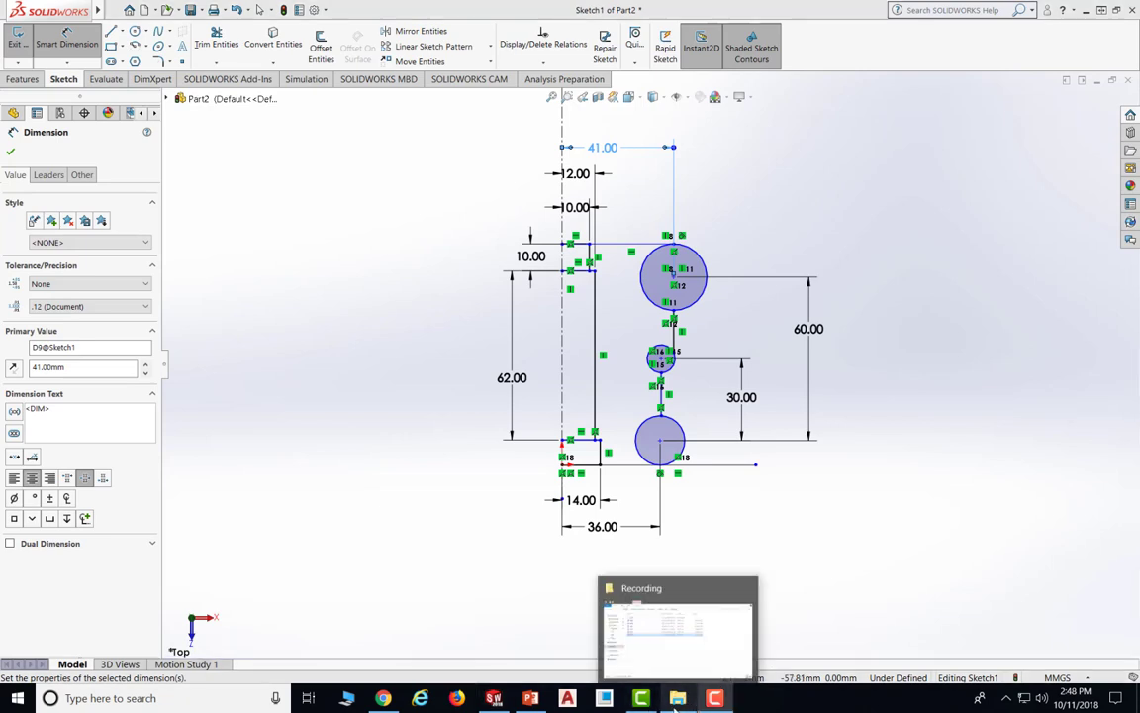
click(531, 698)
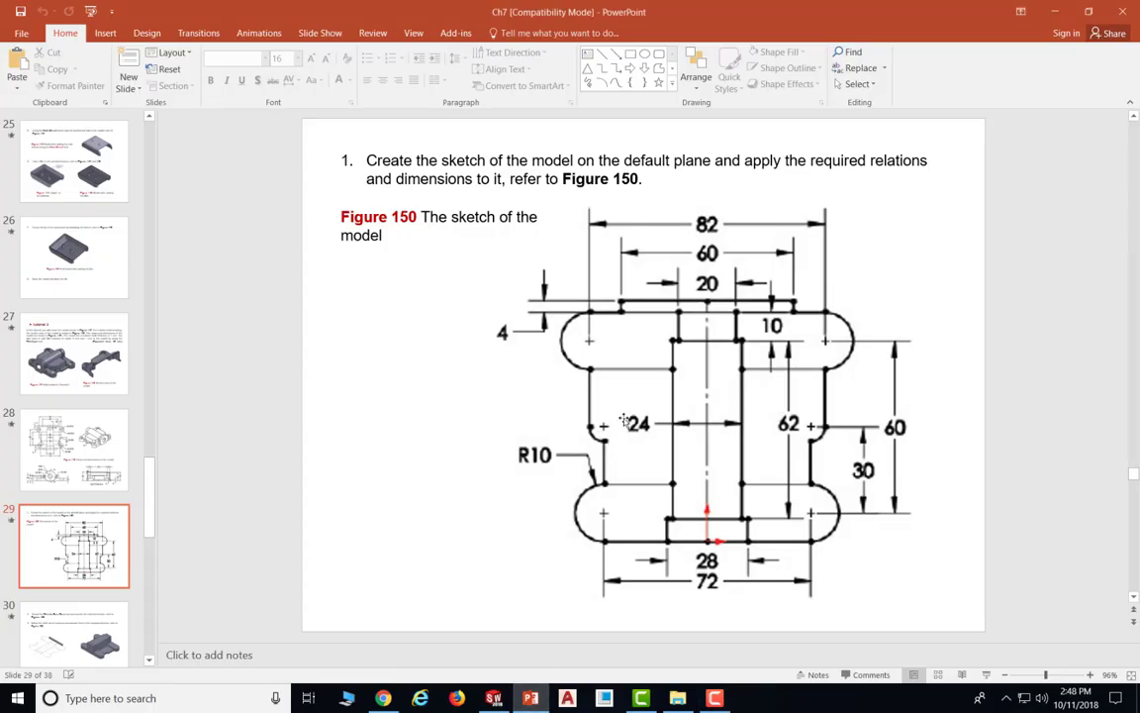
Recheck Figure 149's views and dimensions on slide 28, then go back to SOLIDWORKS
scroll(679, 403, up, 3)
scroll(679, 403, up, 1)
scroll(682, 400, down, 3)
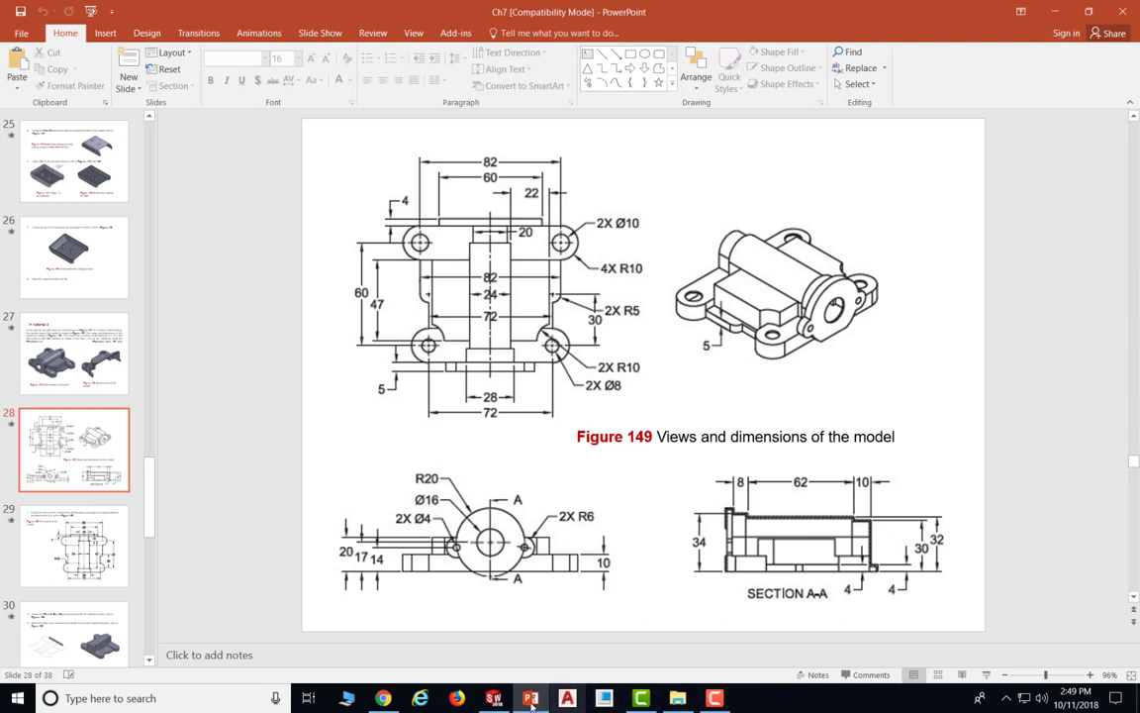
click(494, 698)
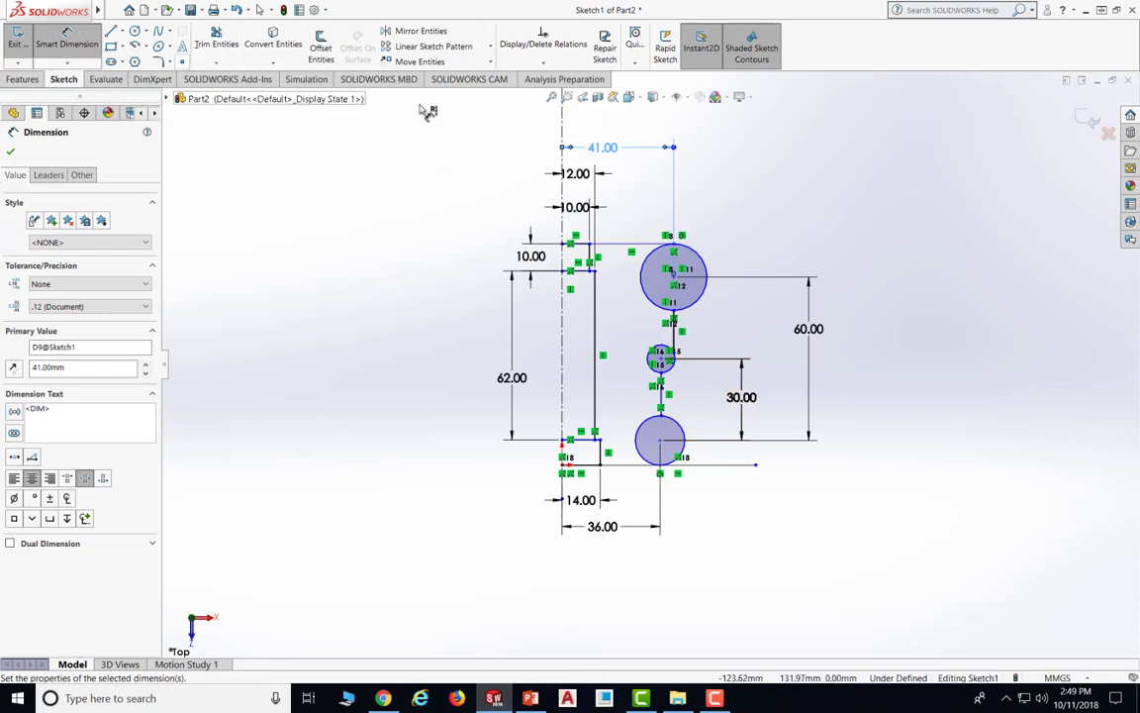
Give the top and bottom circles Ø20 mm diameter dimensions, then bring up the Figure 149 slide
click(707, 267)
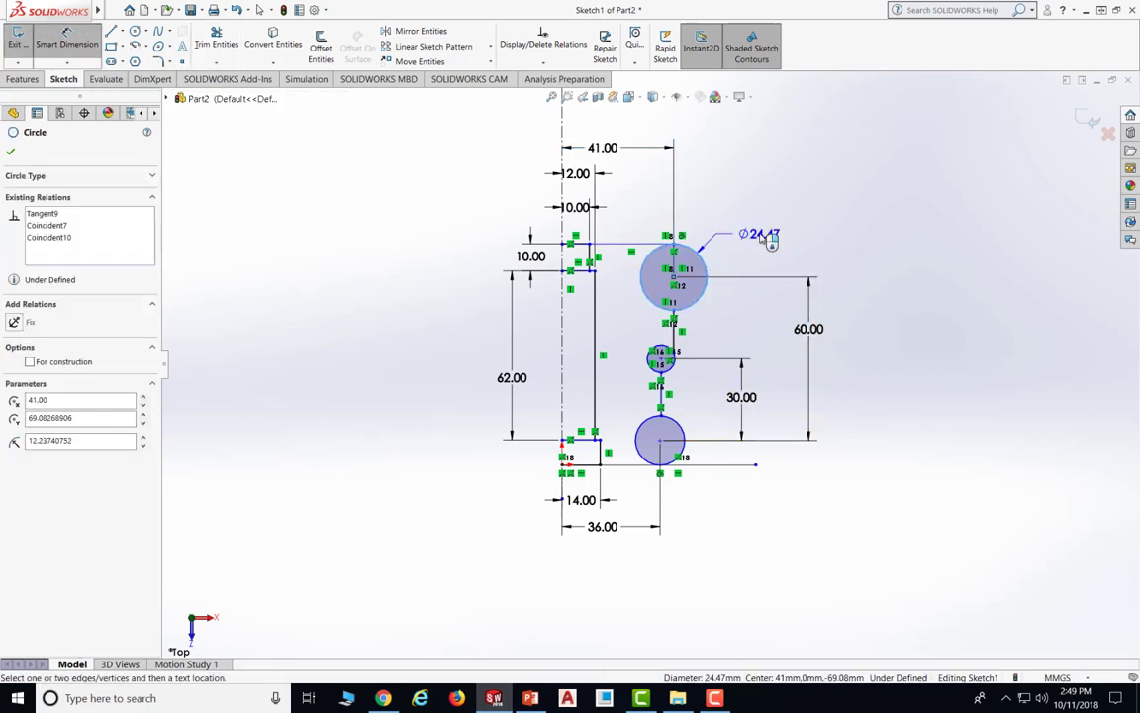
click(762, 238)
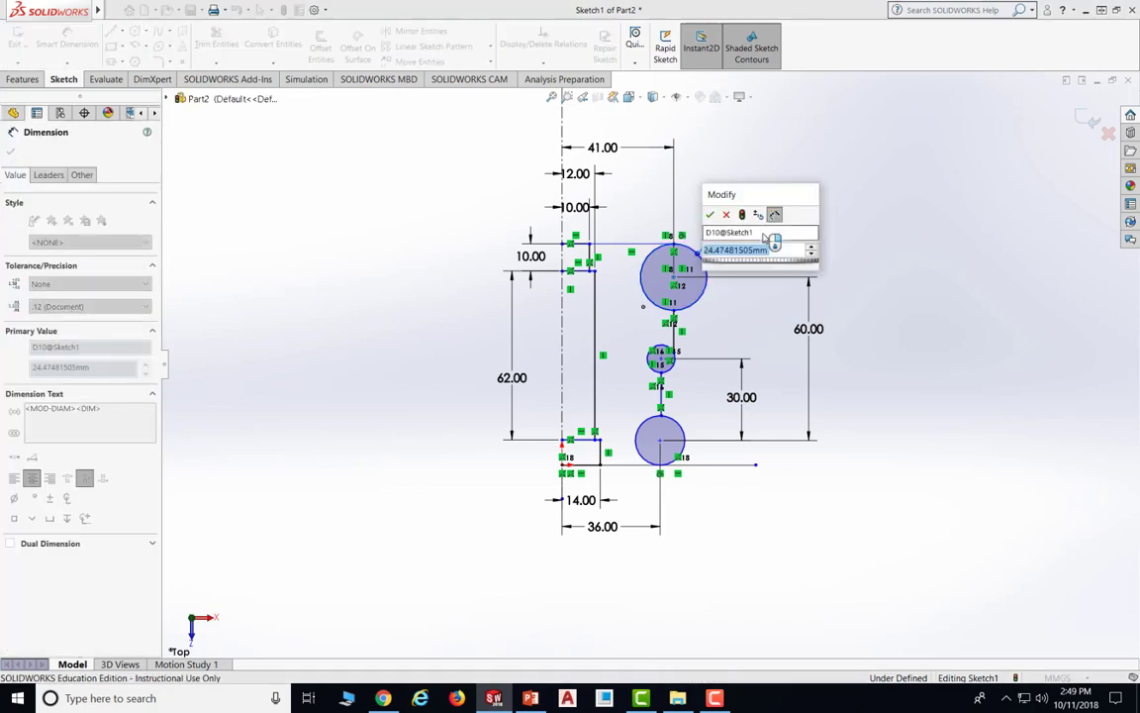
text(20)
key(Return)
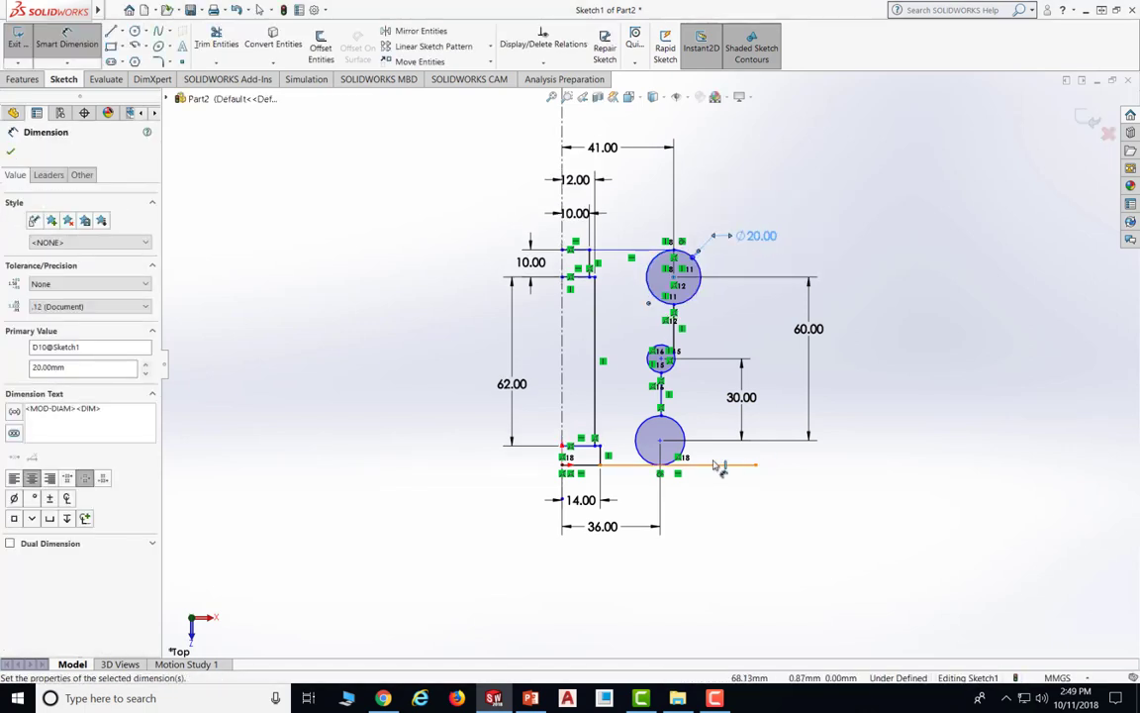
click(685, 441)
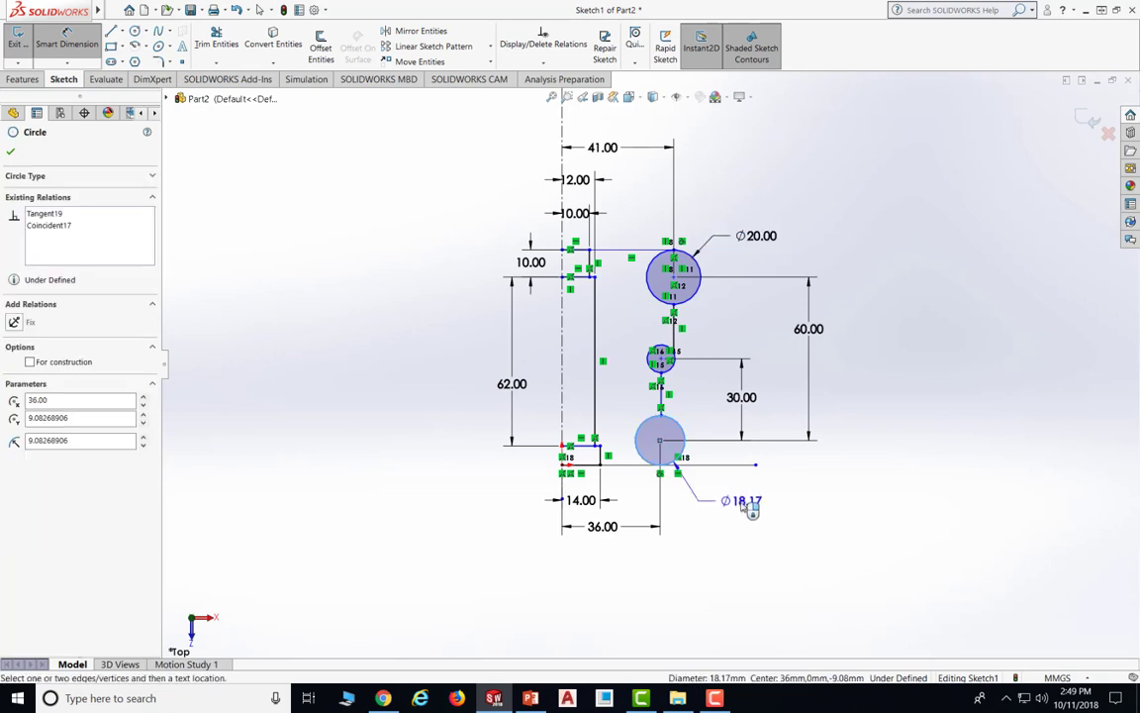
click(750, 505)
text(20)
key(Return)
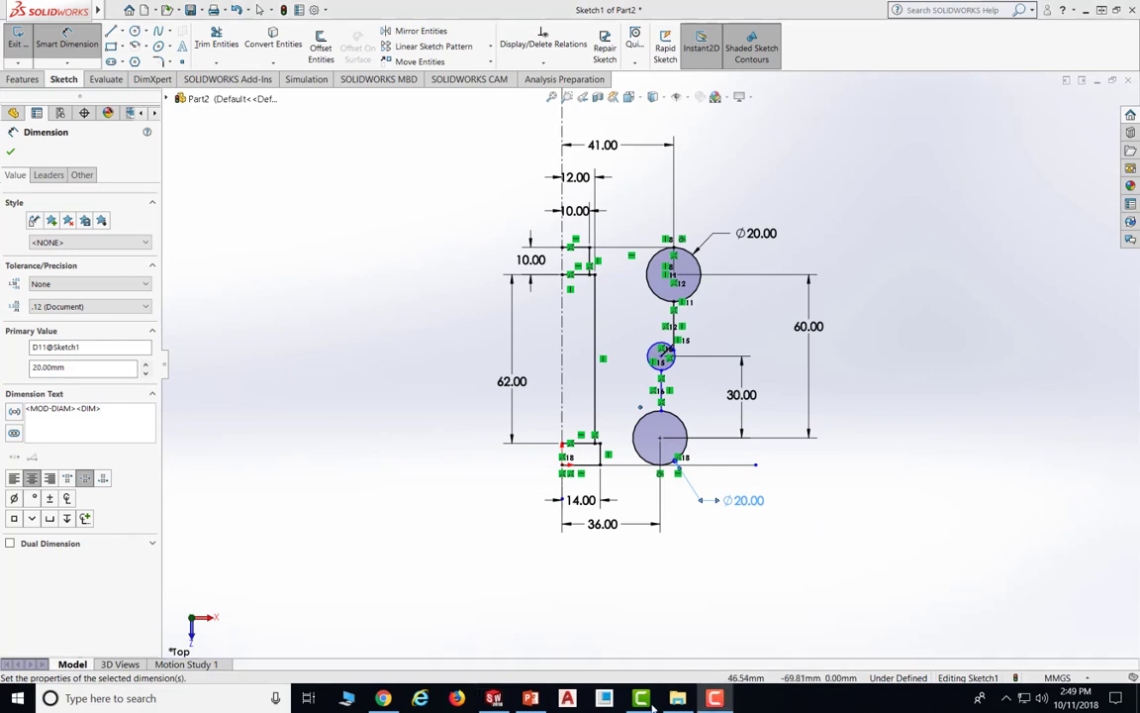
click(531, 698)
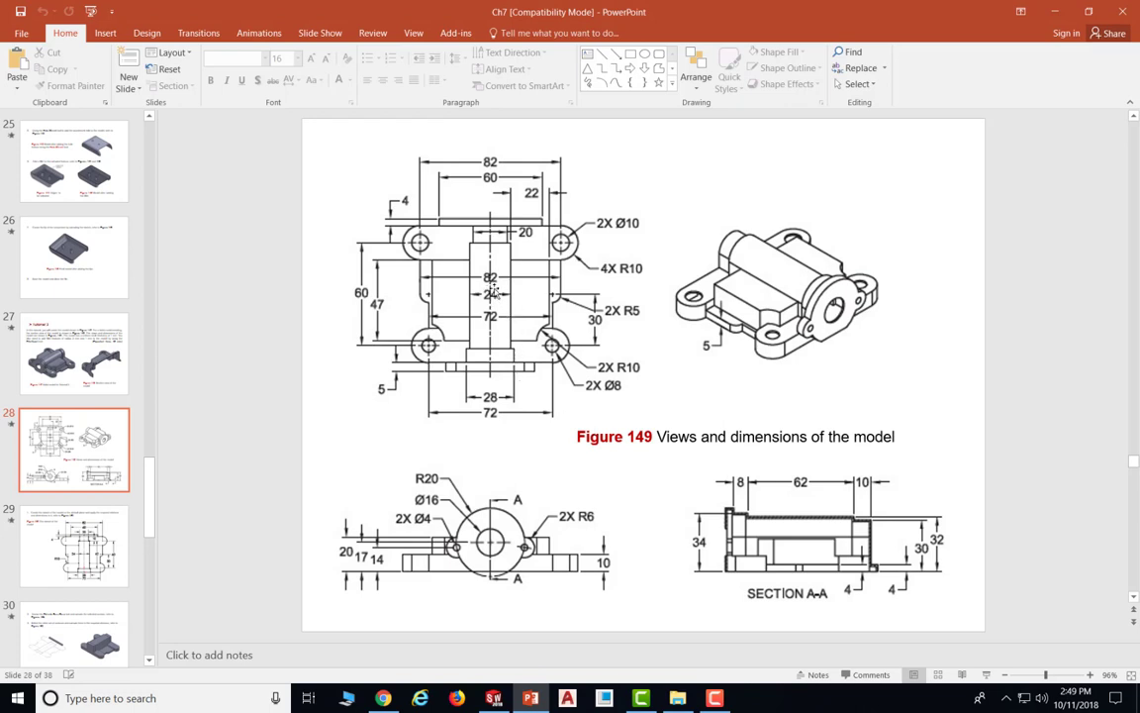
Review the Figure 149 dimensions on slide 28, then switch back to Sketch1 in SOLIDWORKS
key(F10)
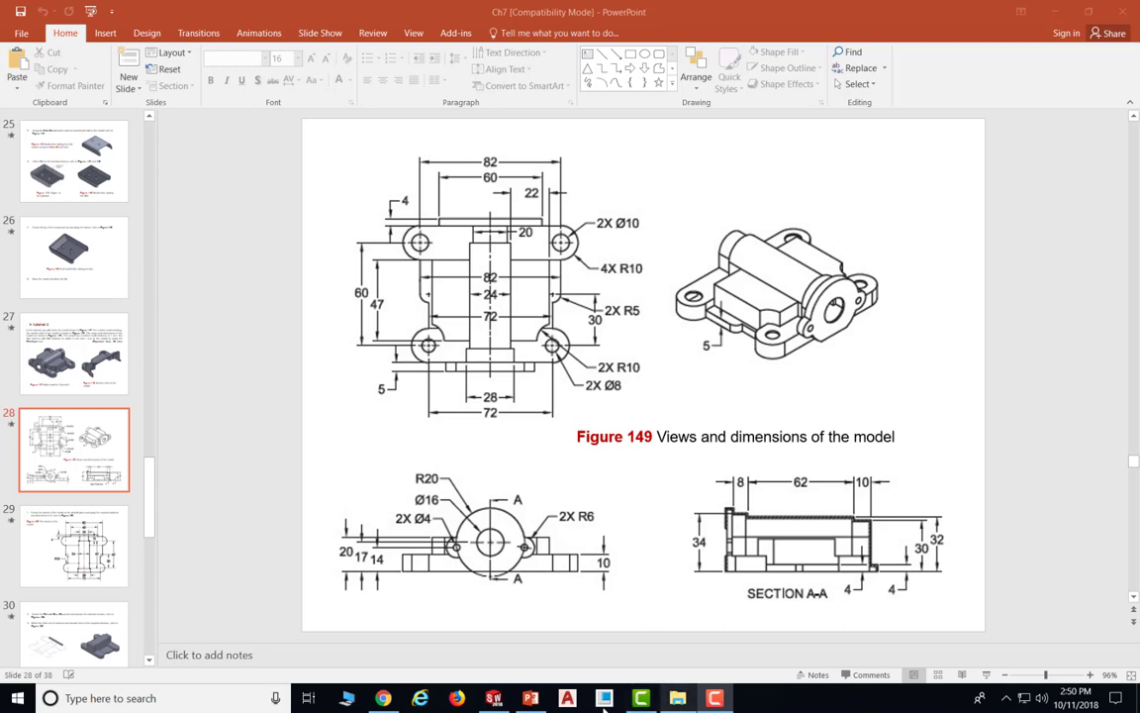
mouse_move(489, 699)
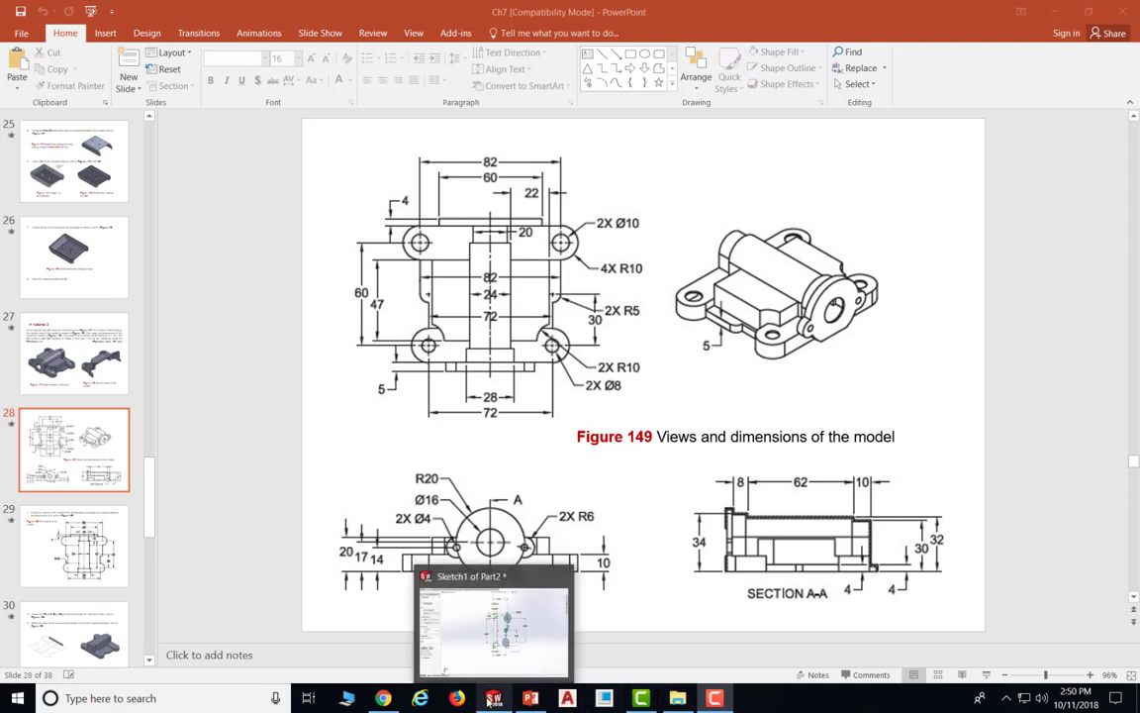
click(491, 698)
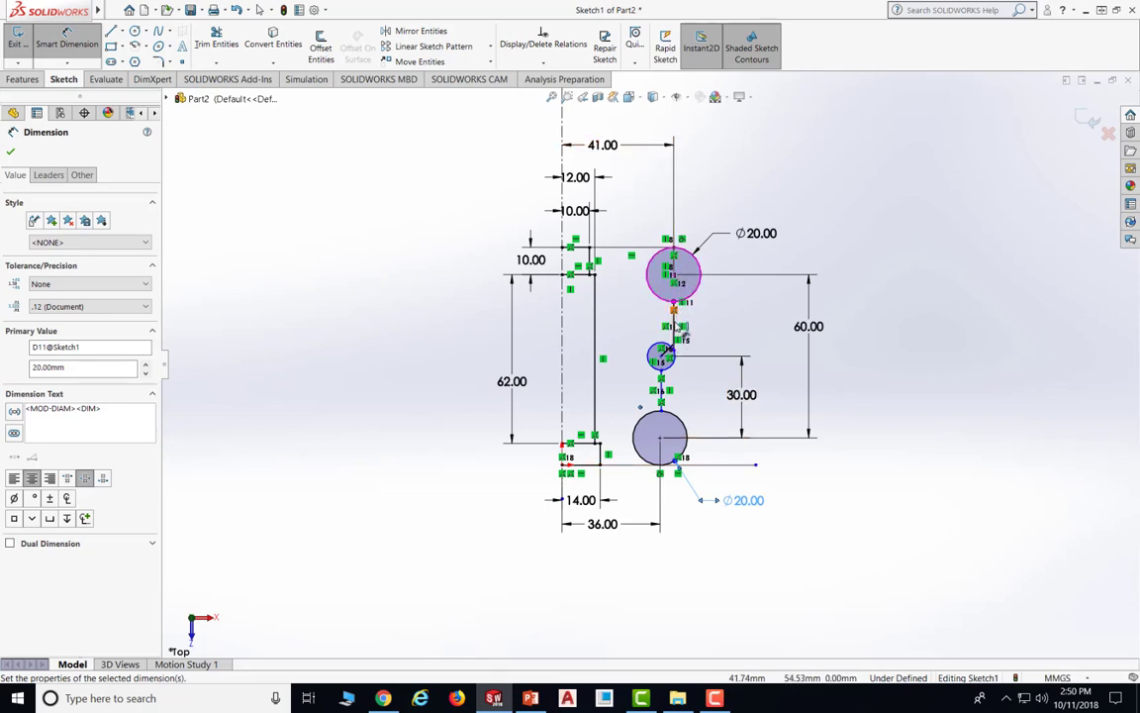
Delete the vertical line linking the top circle to the small middle circle, confirming the deletion
scroll(673, 314, down, 3)
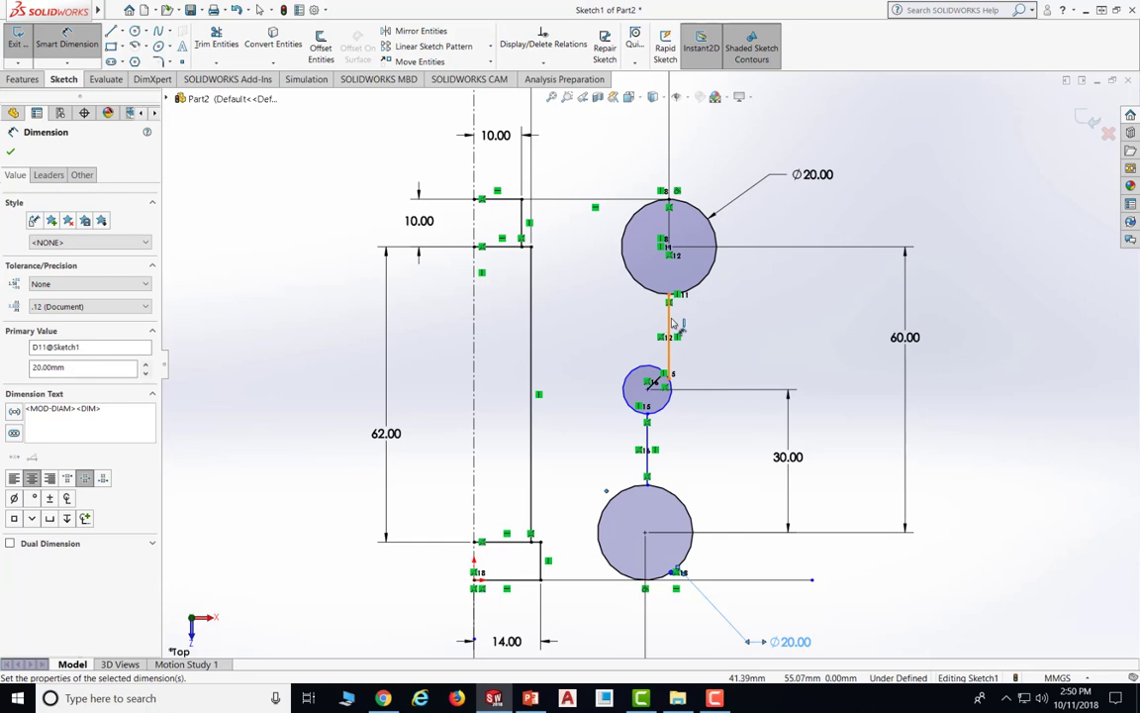
click(670, 320)
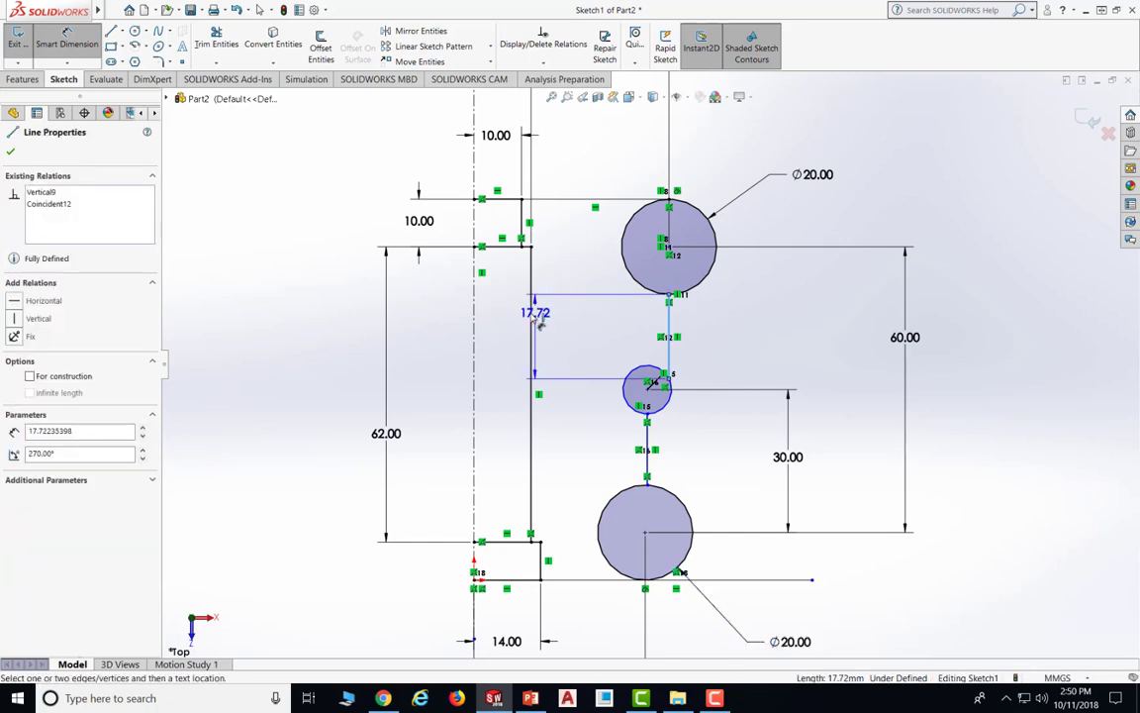
click(532, 321)
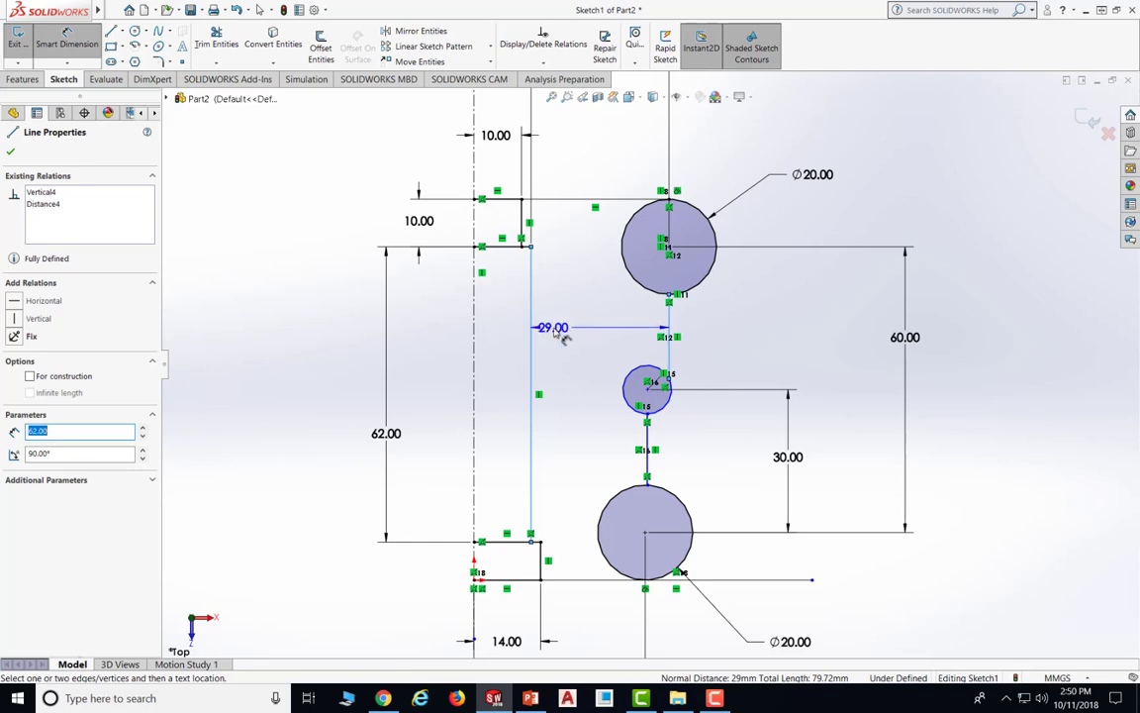
key(Delete)
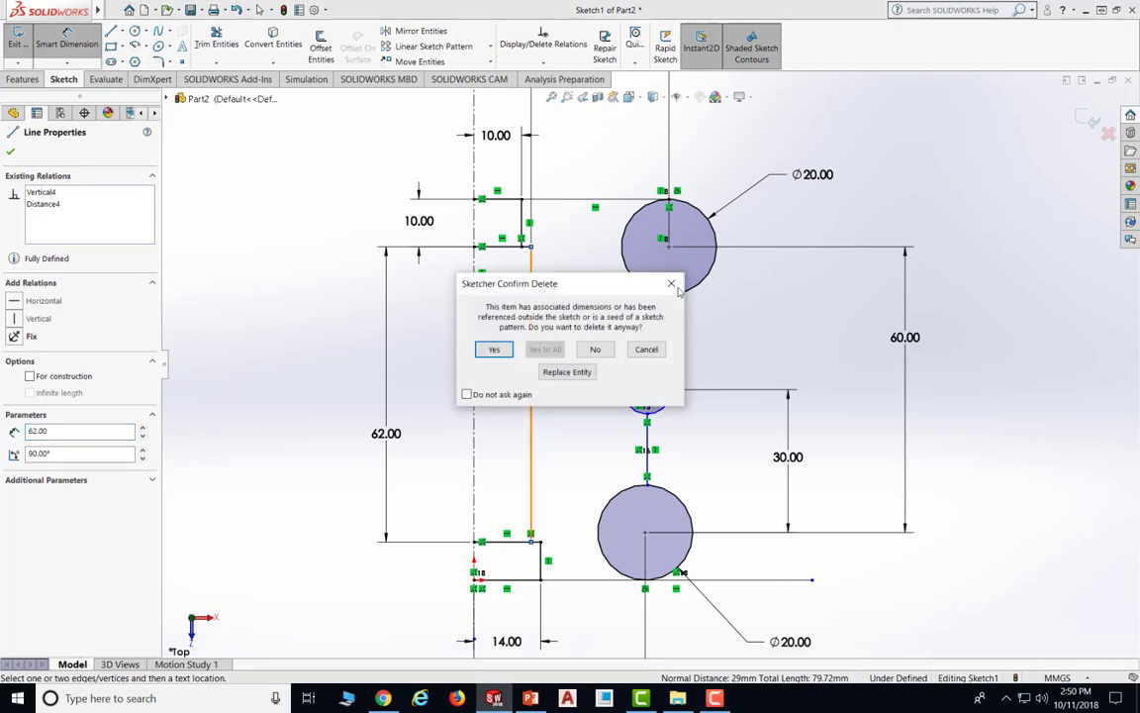
click(671, 284)
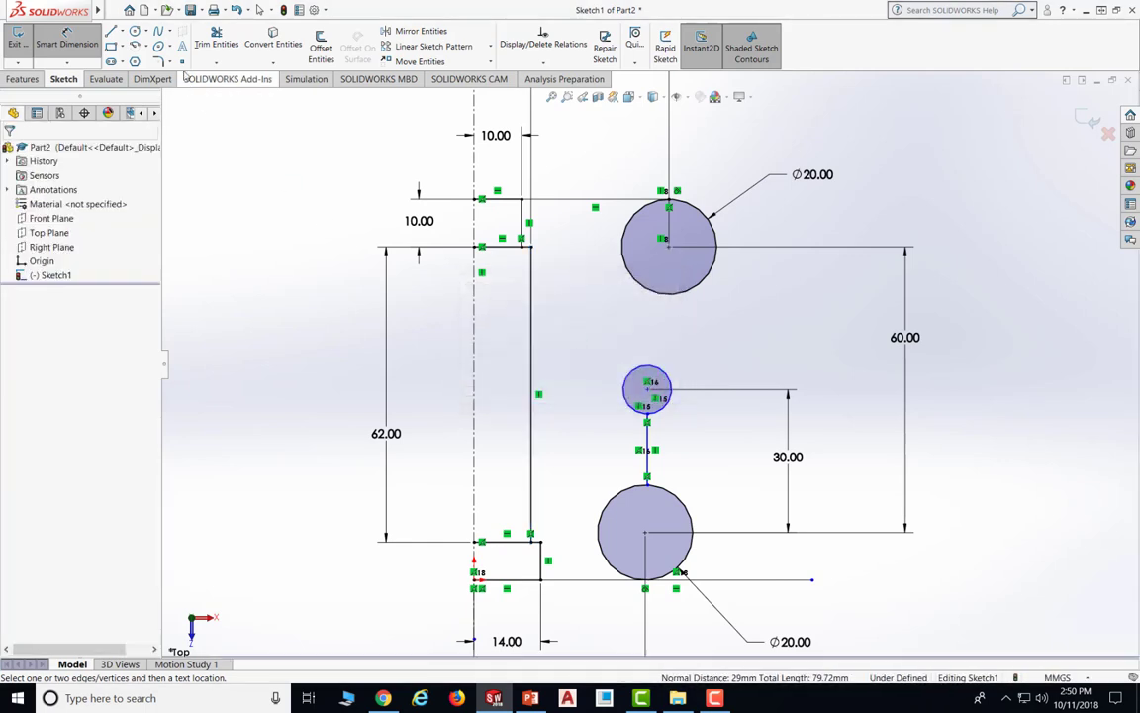
Restore the deleted connecting line, then try and discard a 41.00 mm dimension to the centreline
click(235, 10)
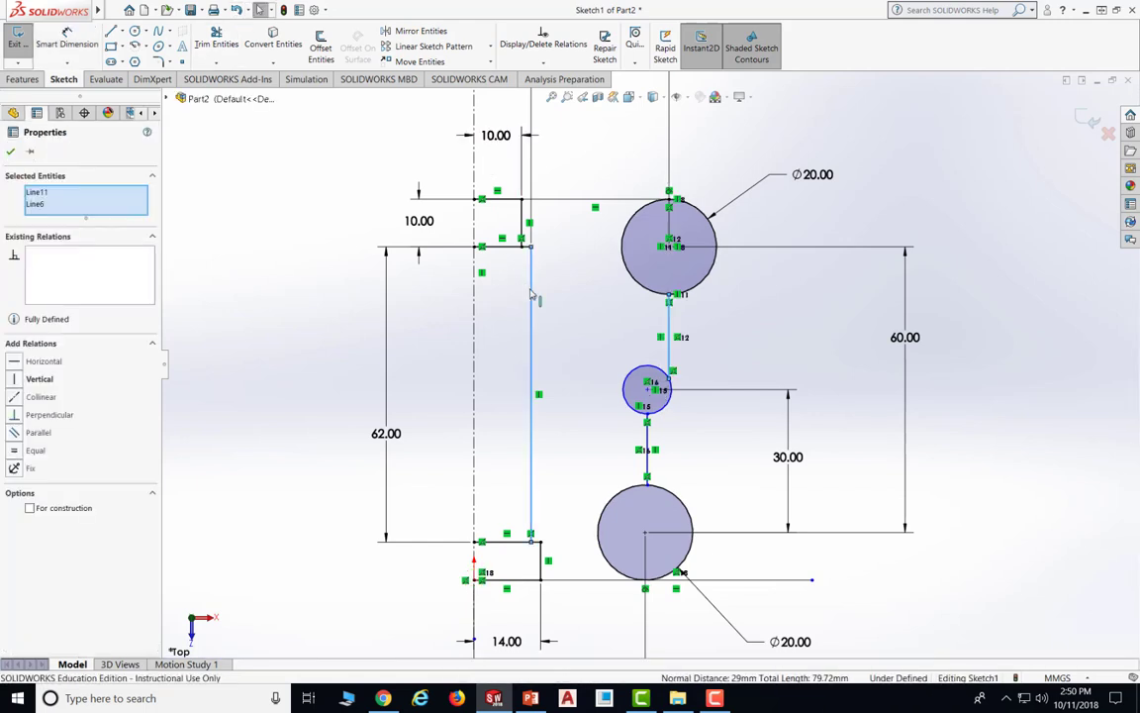
click(36, 204)
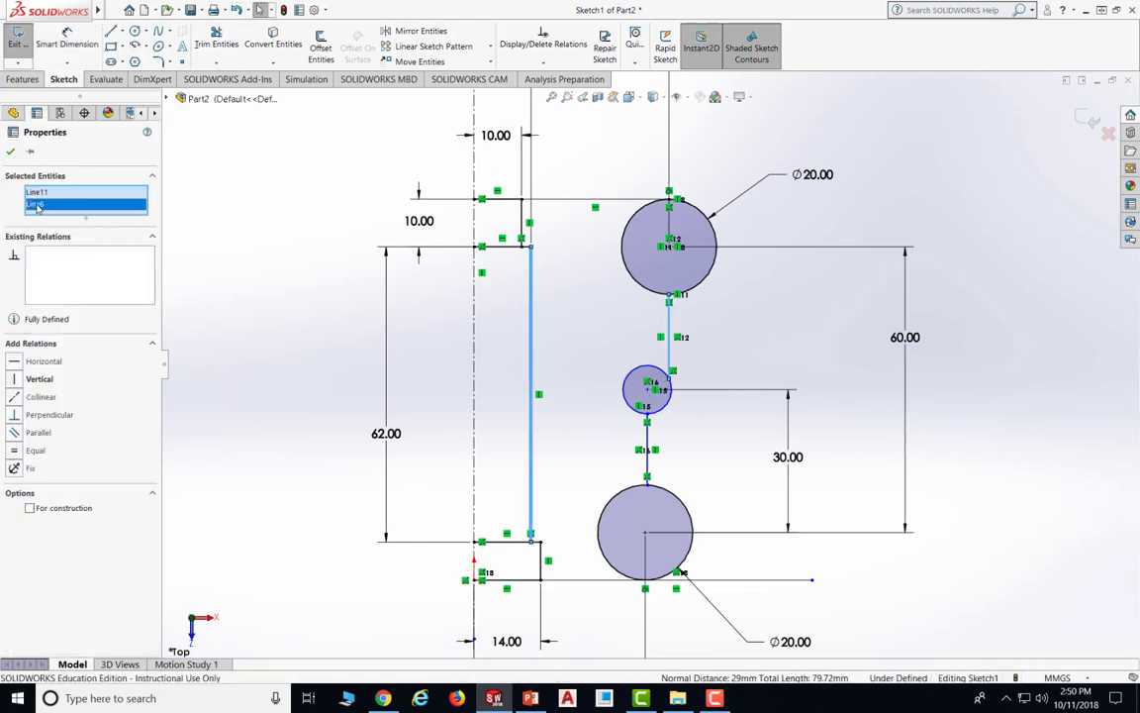
key(Delete)
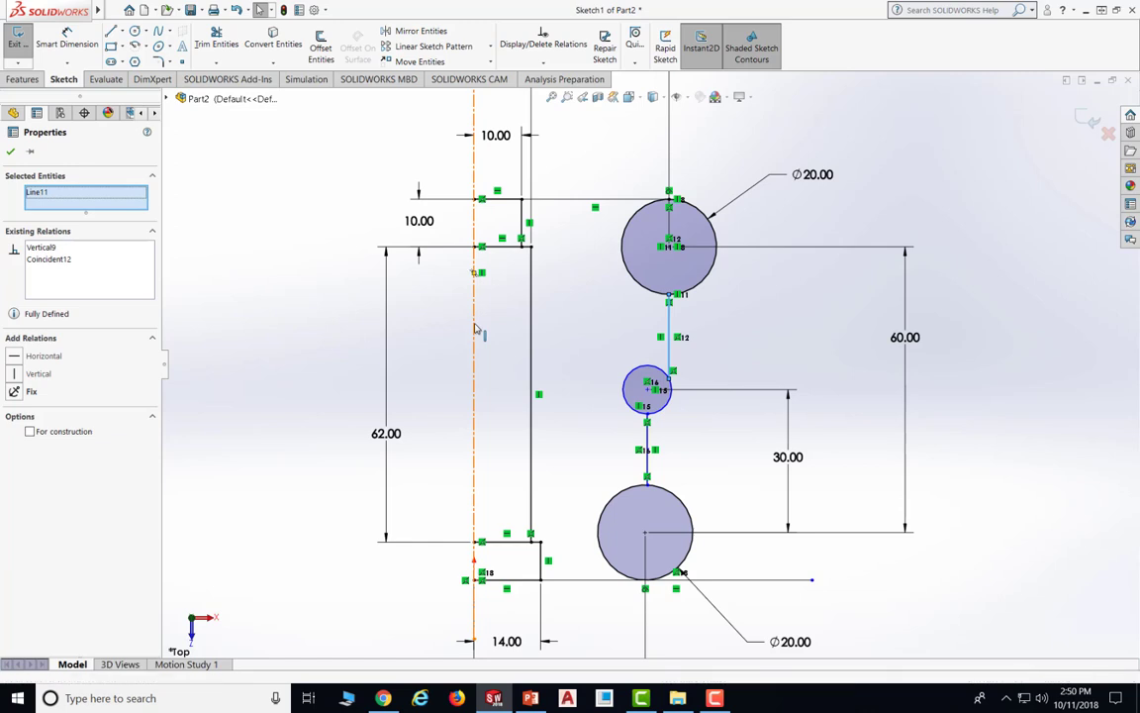
click(475, 330)
click(175, 269)
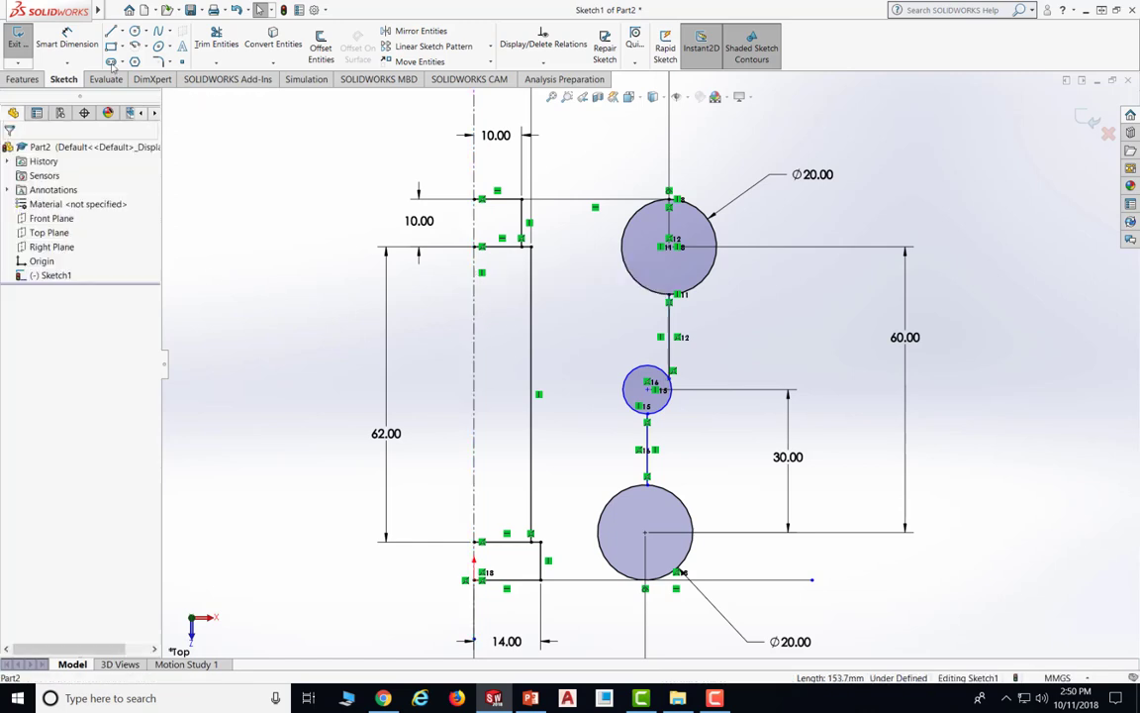
click(67, 44)
click(671, 315)
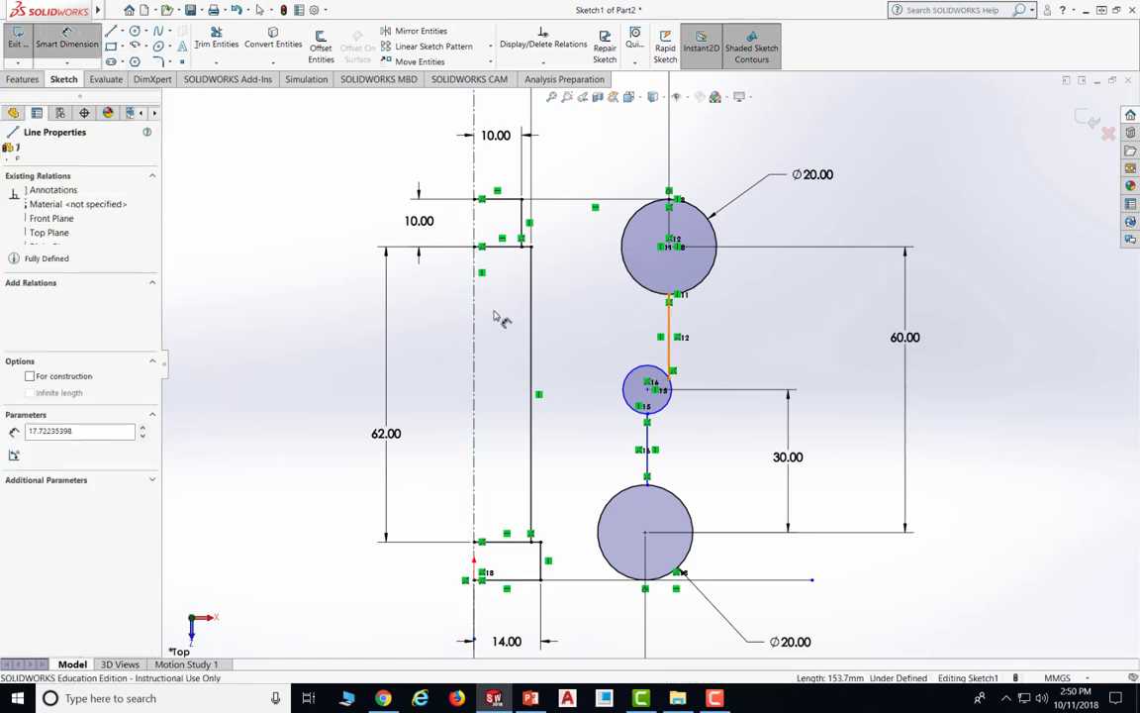
click(474, 316)
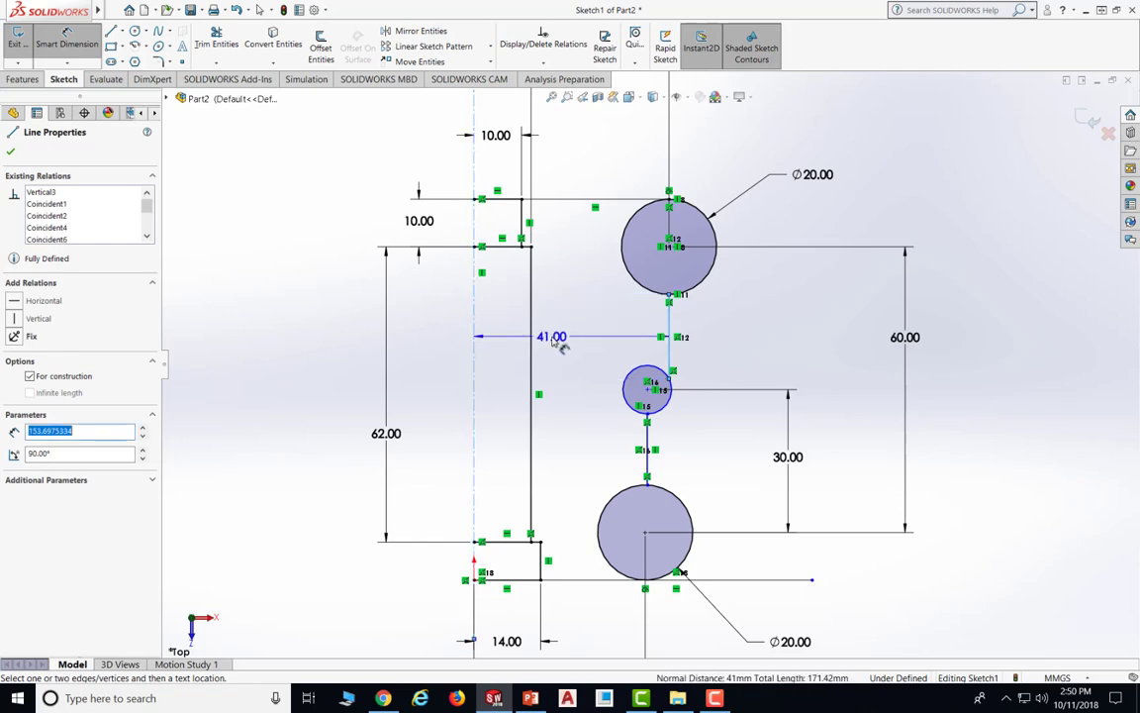
click(554, 339)
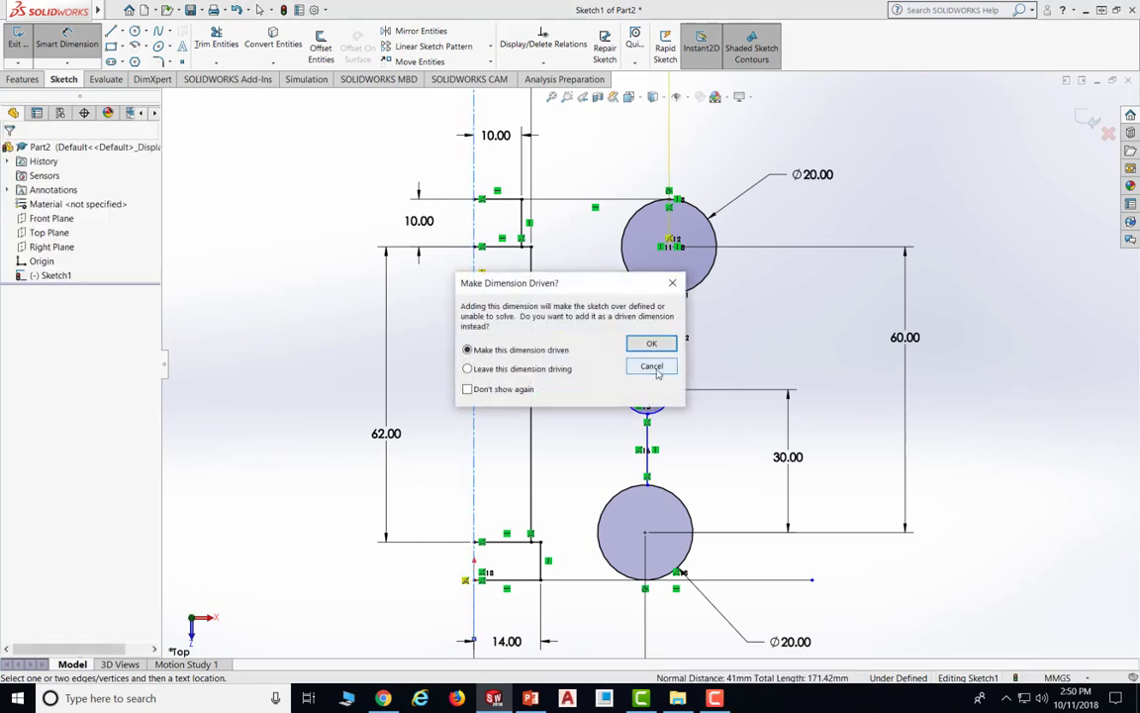
click(653, 367)
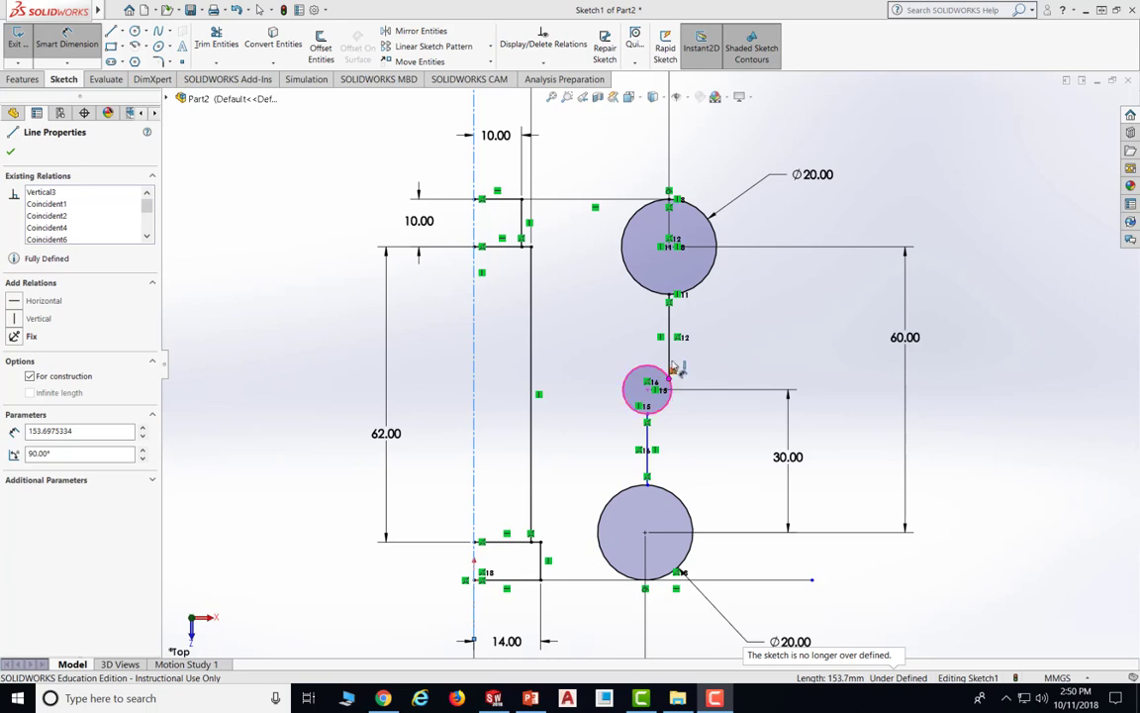
Add a Tangent relation between the connecting line and the small middle circle
click(542, 61)
click(549, 95)
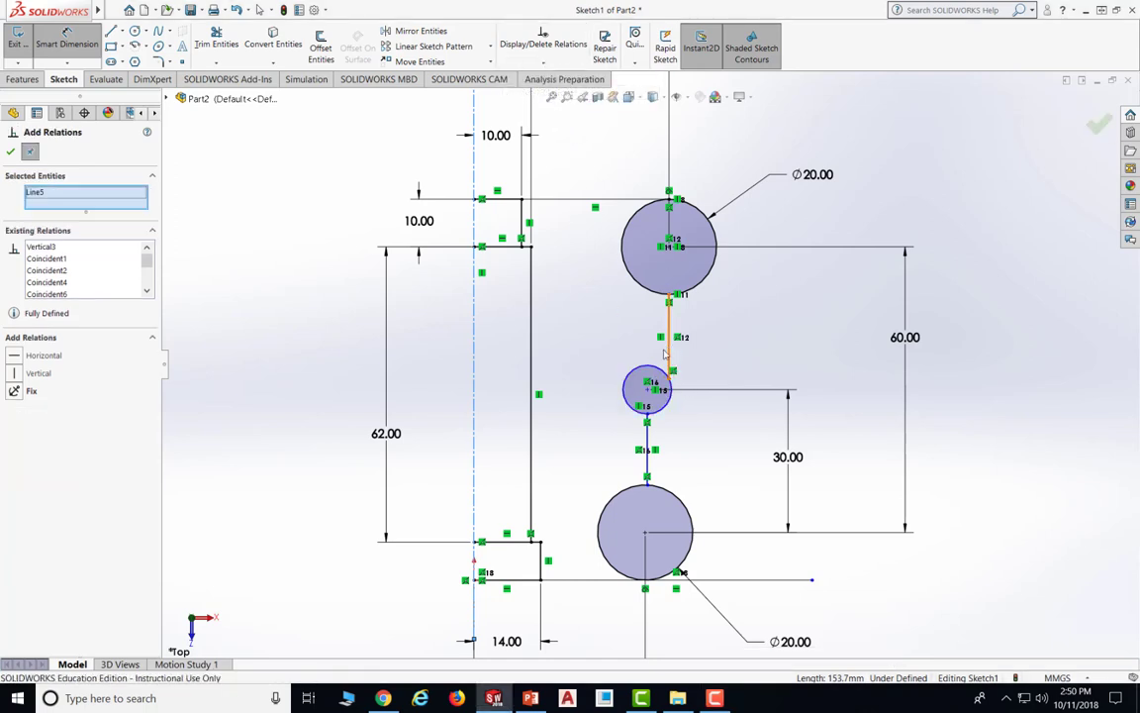
click(652, 370)
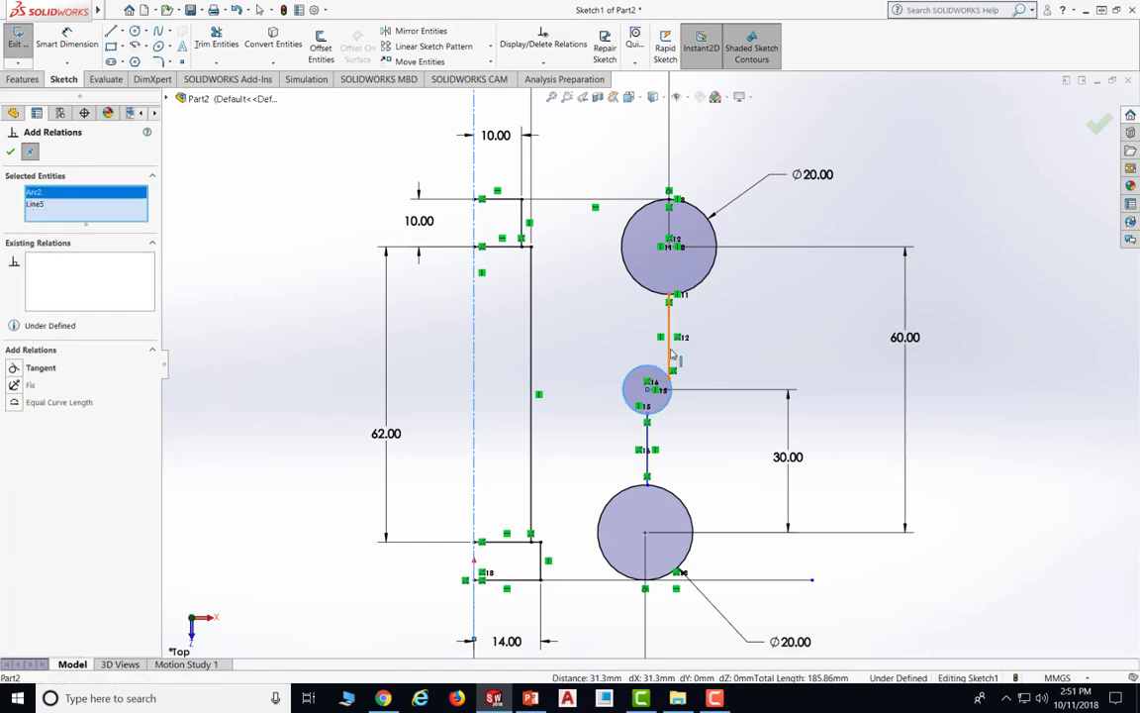
click(671, 352)
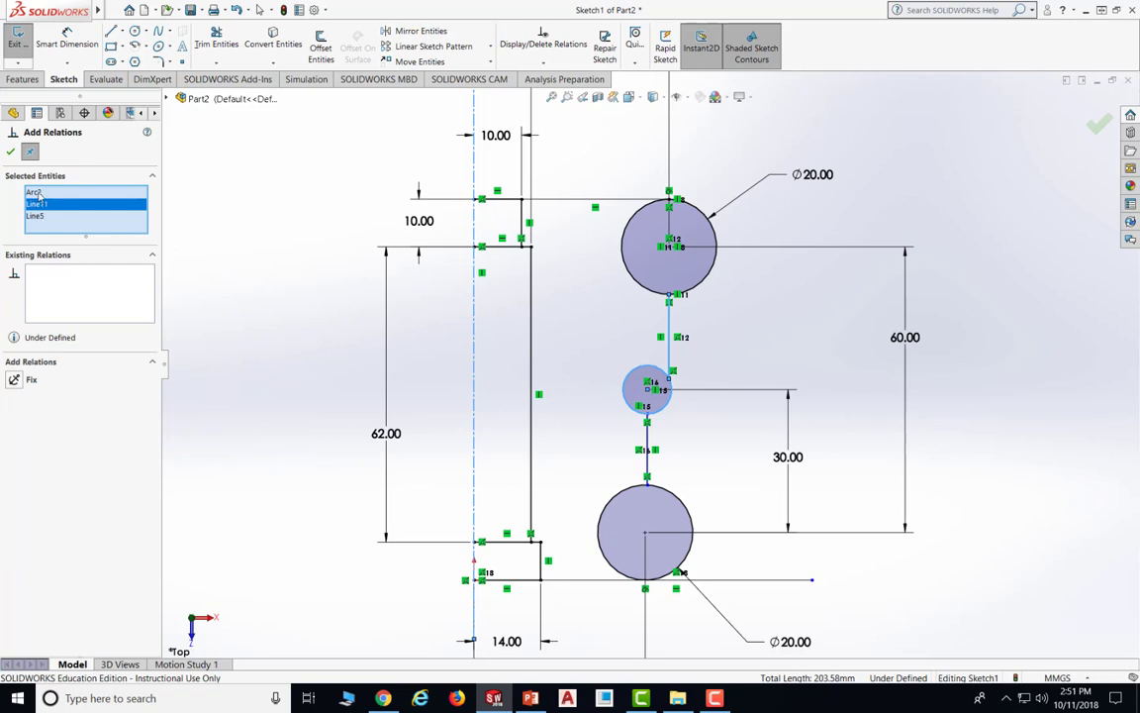
key(Escape)
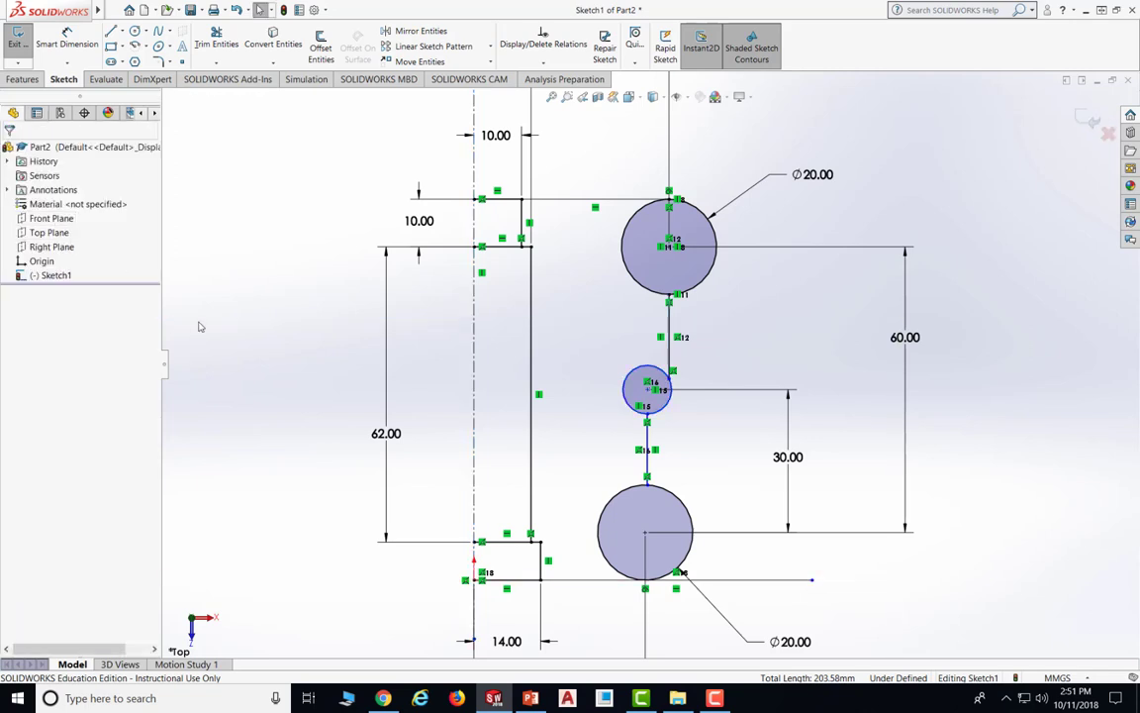
click(542, 61)
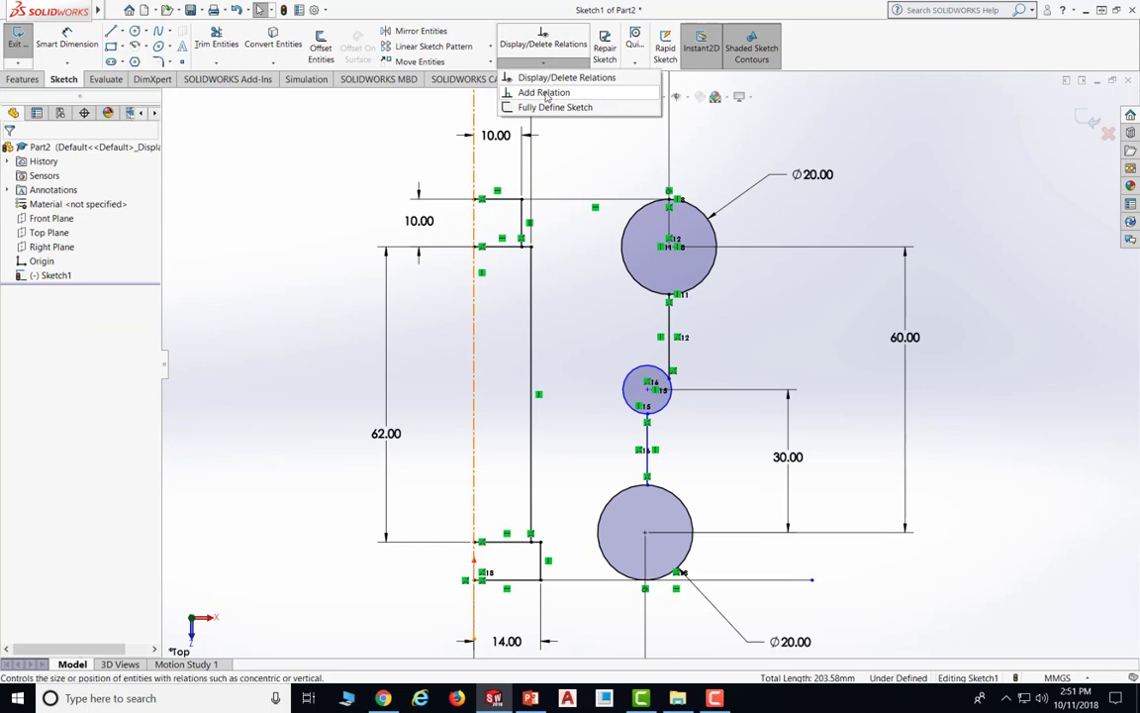
click(545, 93)
click(670, 329)
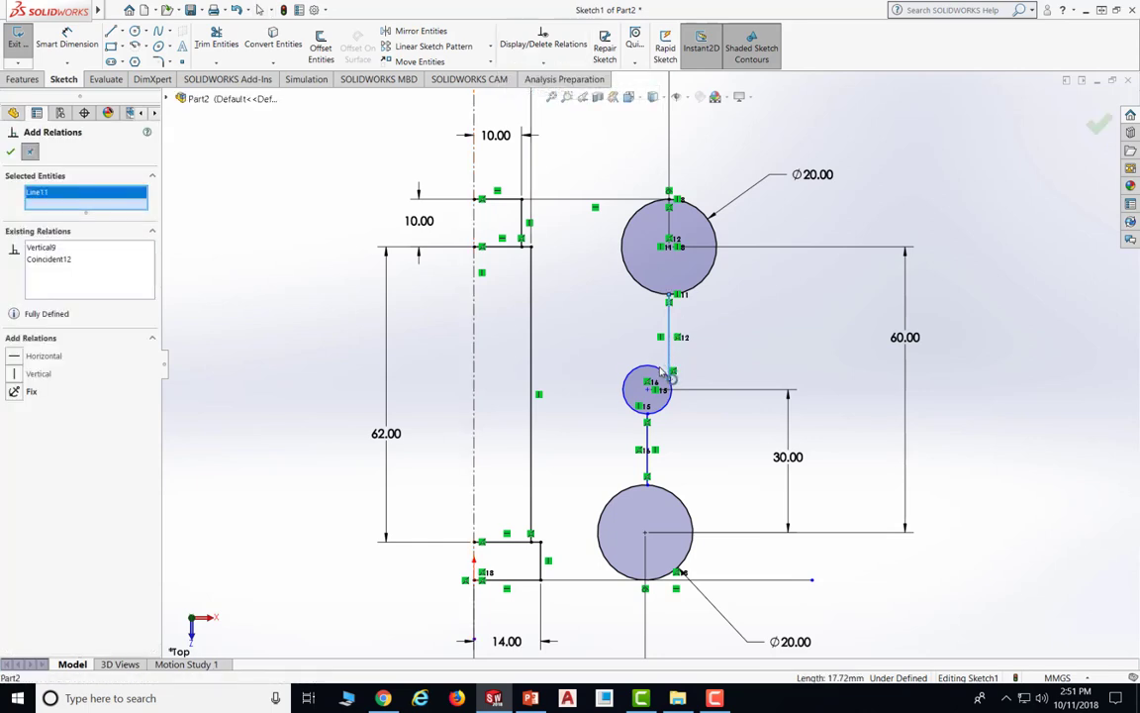
click(627, 381)
click(14, 369)
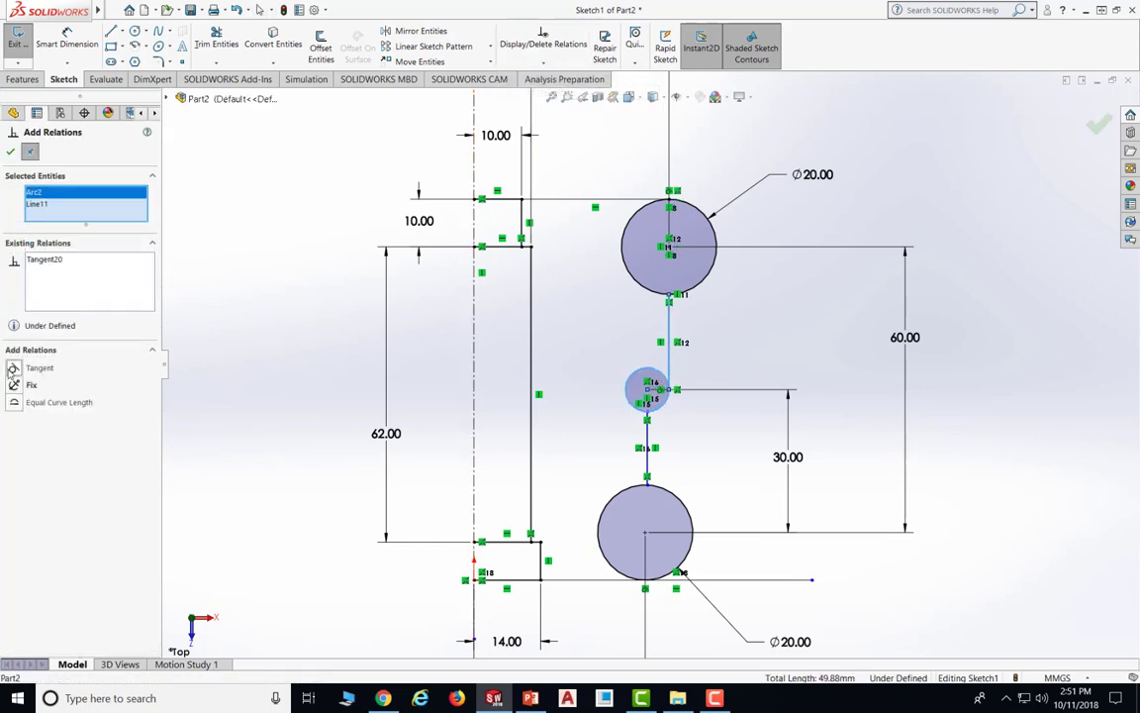
click(10, 152)
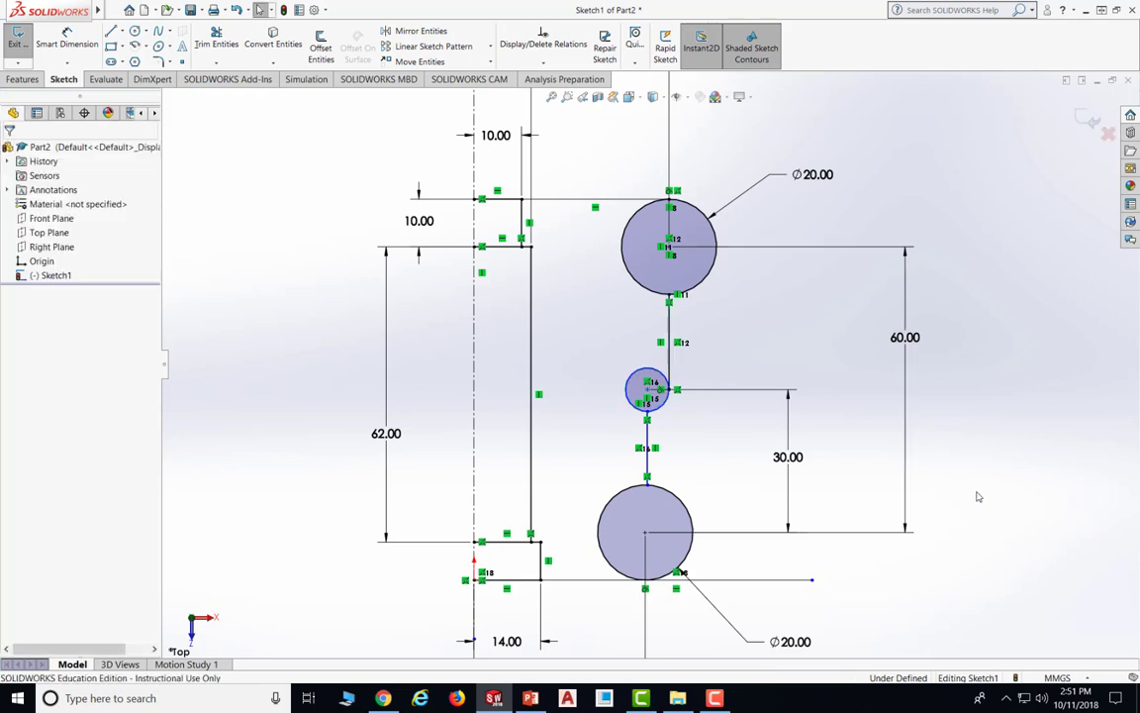
key(ctrl+8)
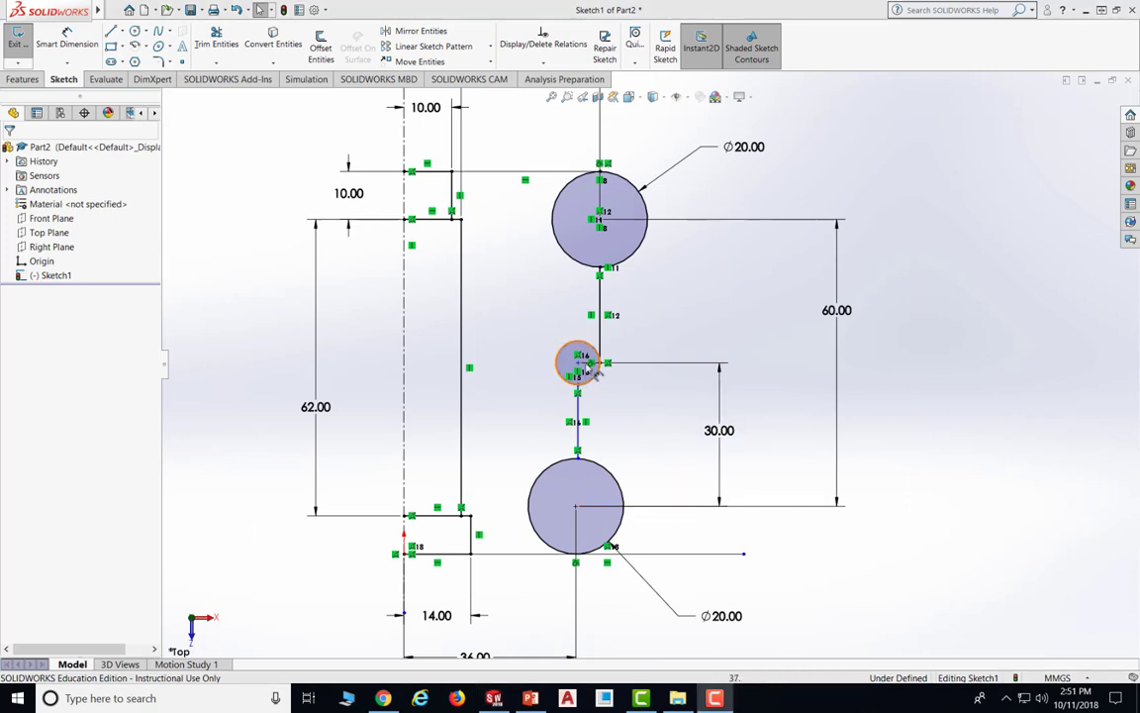
After checking the reference slide, dimension the small middle circle at Ø10 mm
click(531, 699)
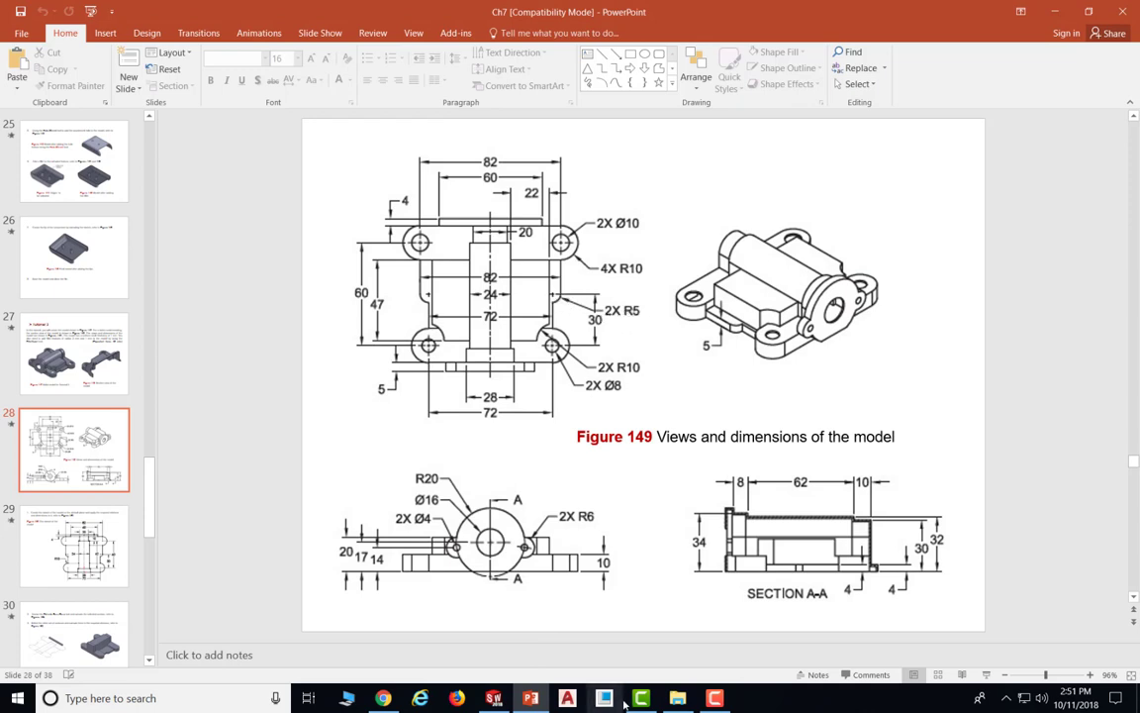
click(530, 699)
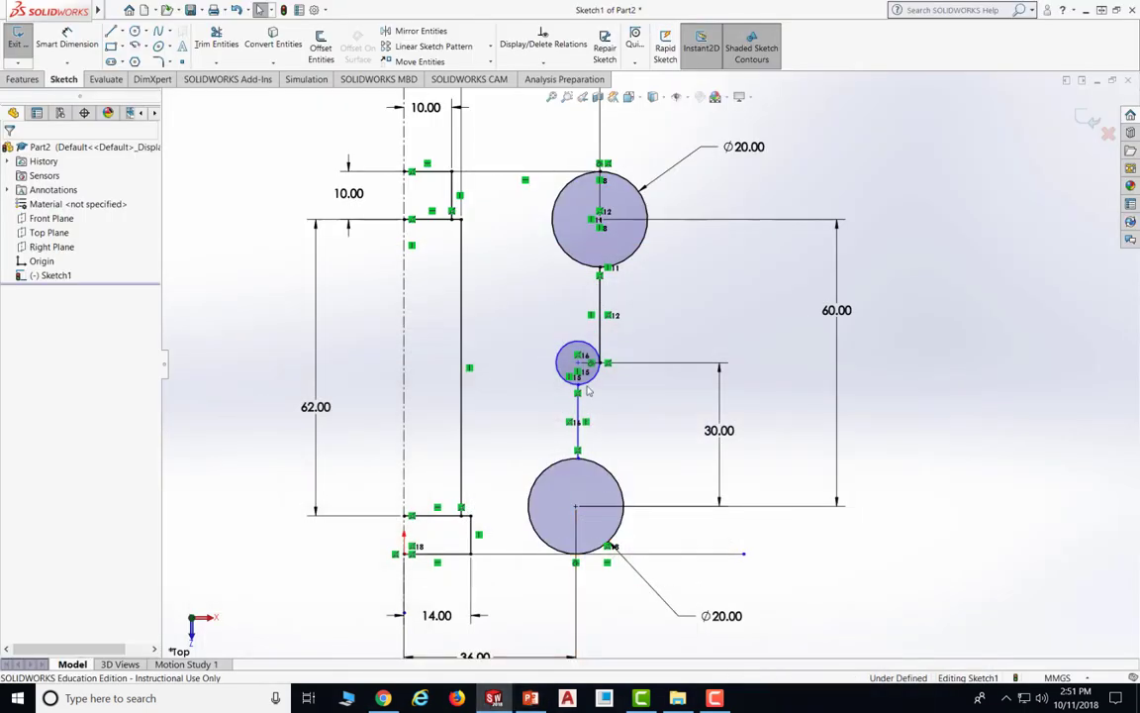
key(d)
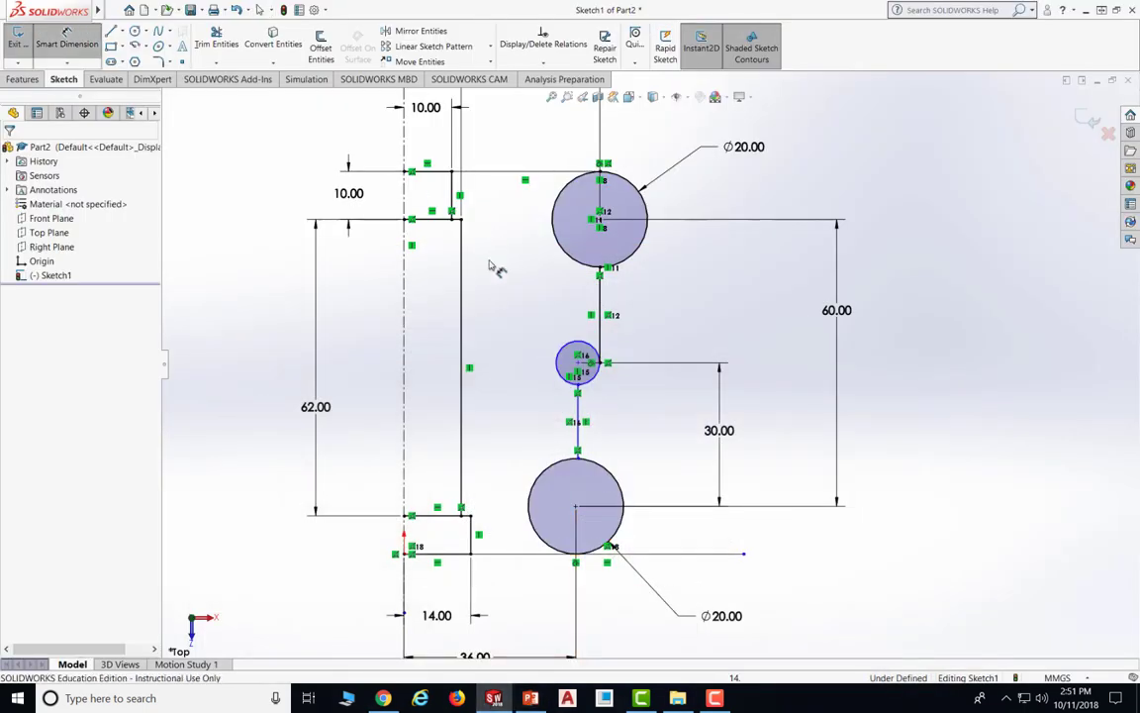
click(594, 377)
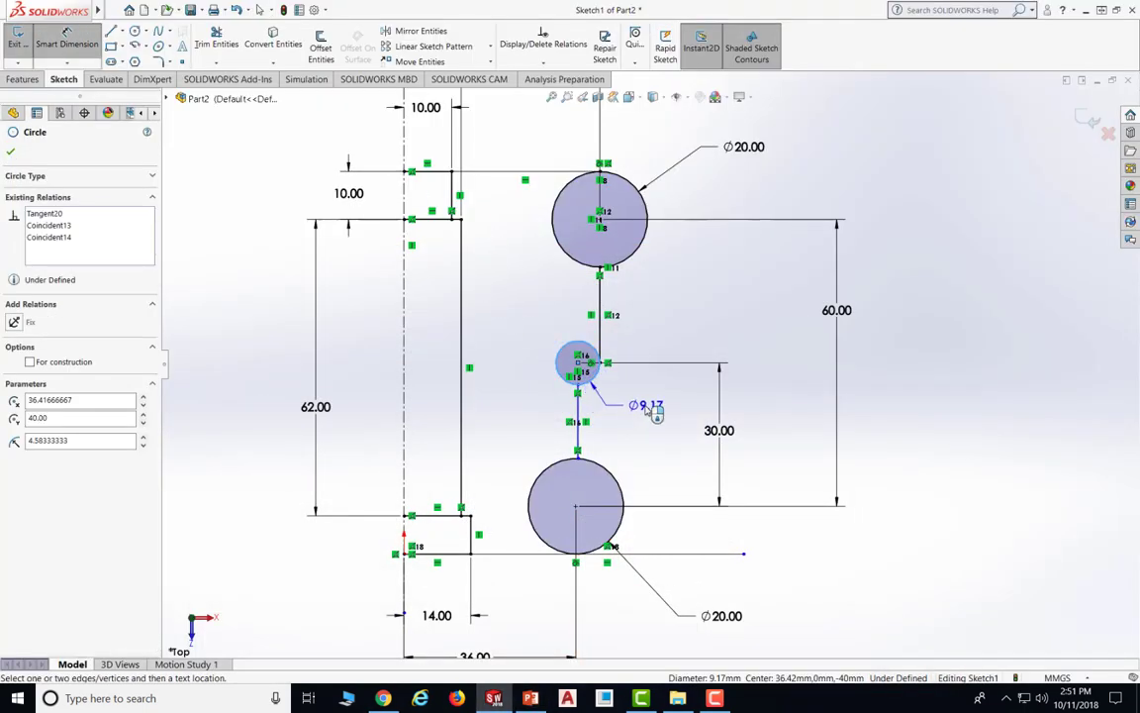
click(648, 413)
text(10)
key(Return)
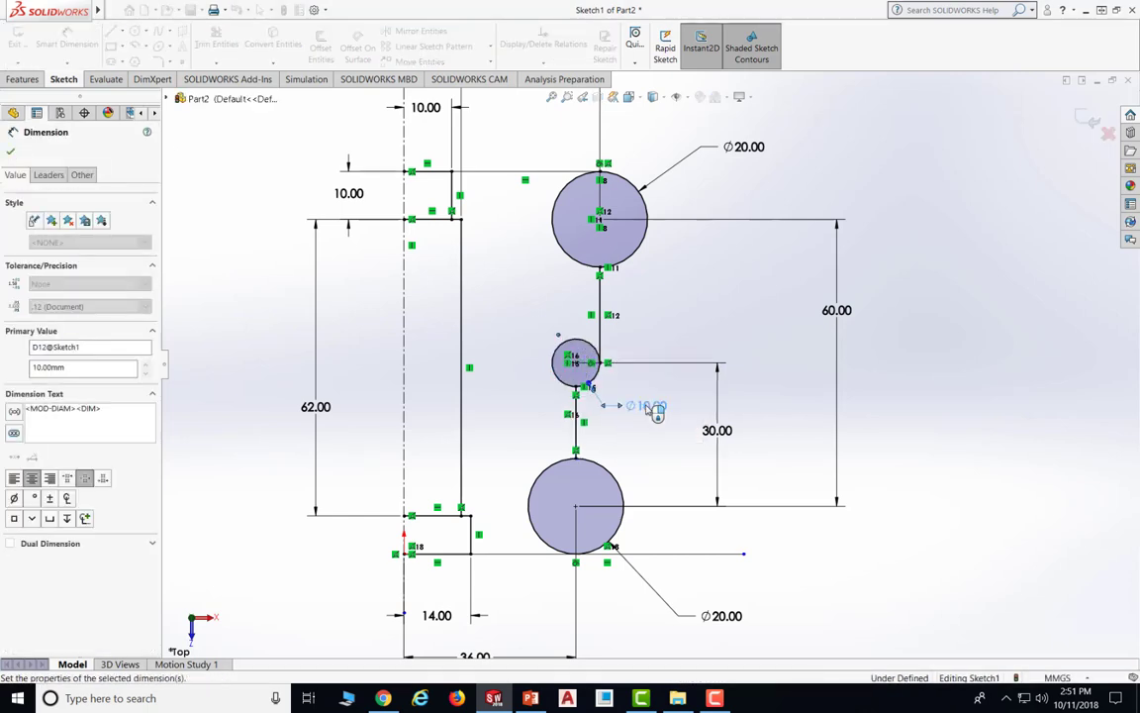
key(f)
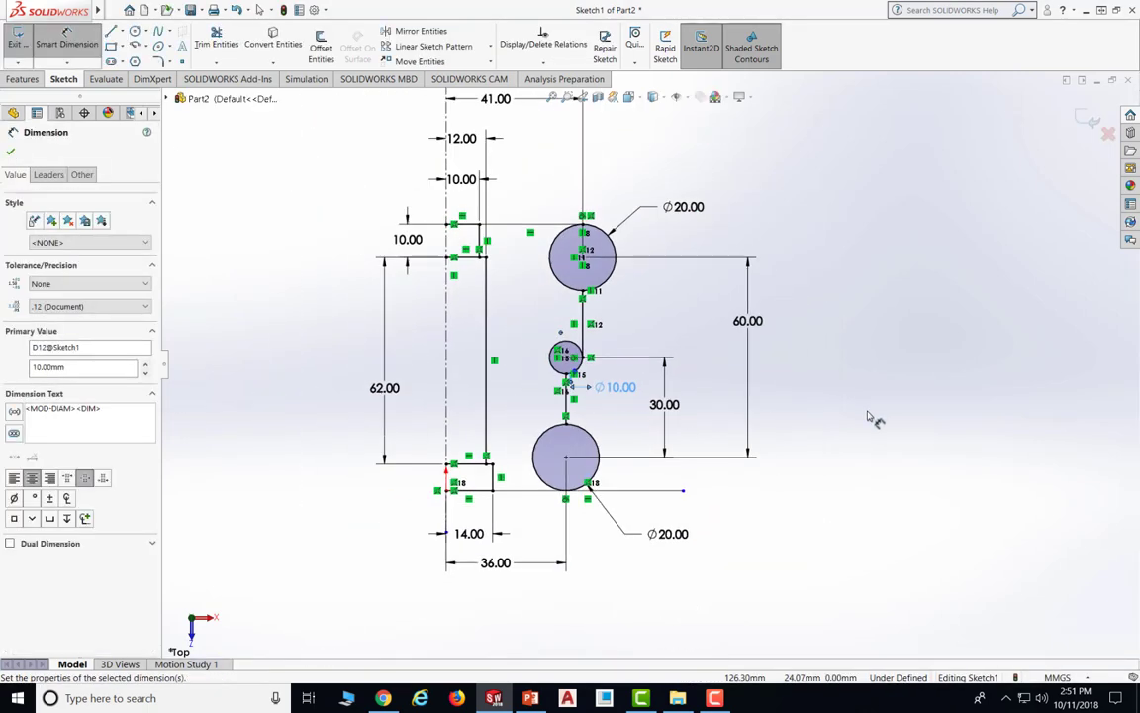
click(847, 499)
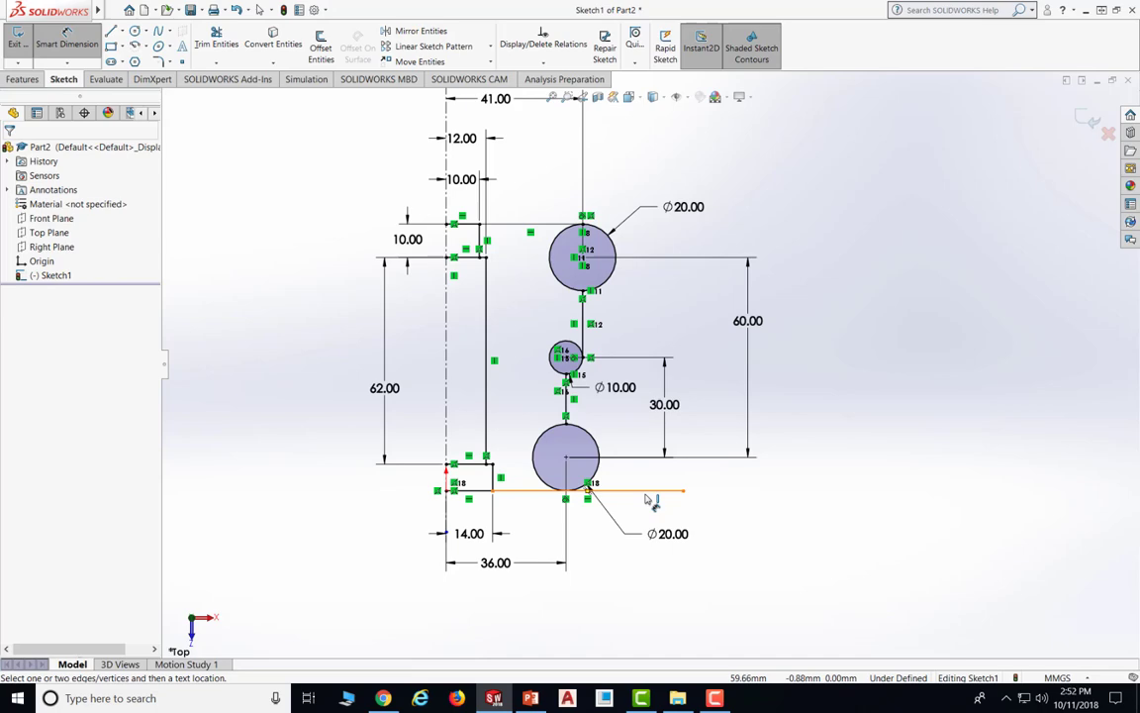
key(alt+Tab)
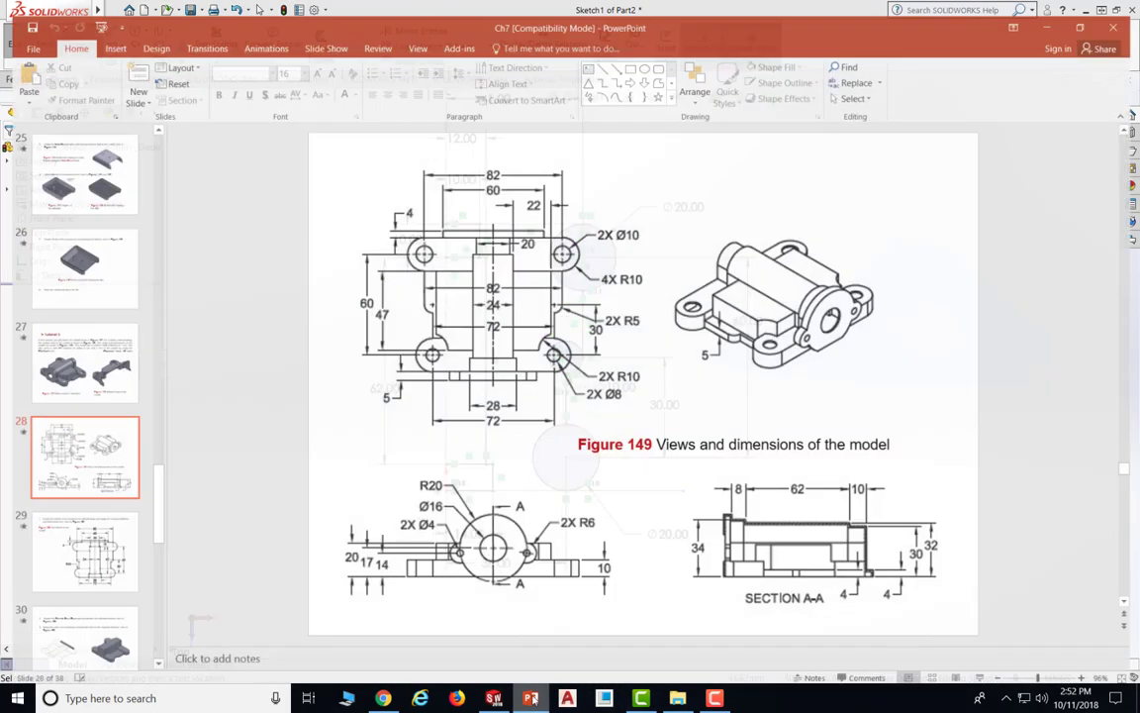
scroll(804, 570, down, 1)
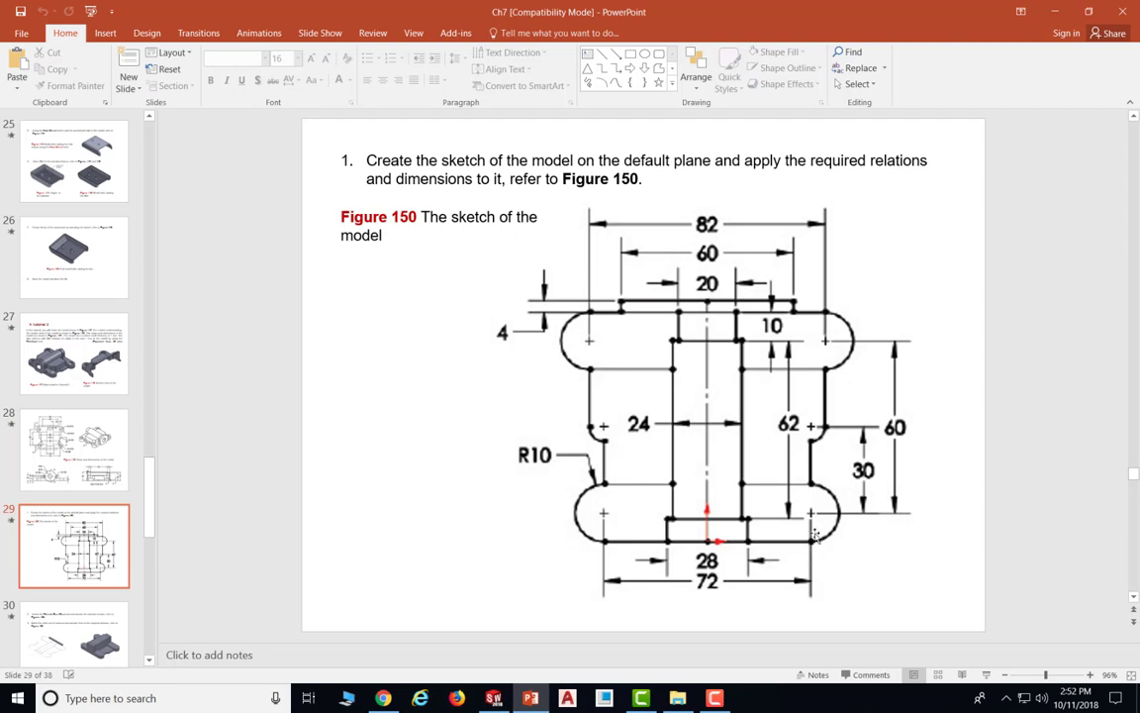
click(493, 698)
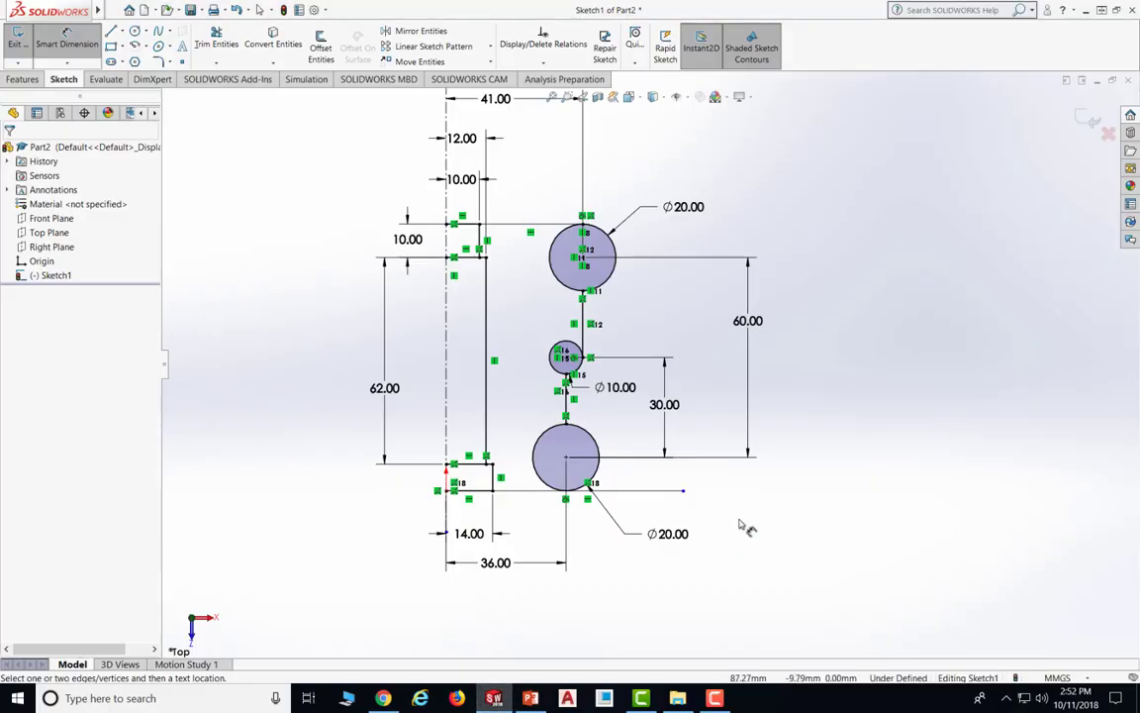
click(682, 491)
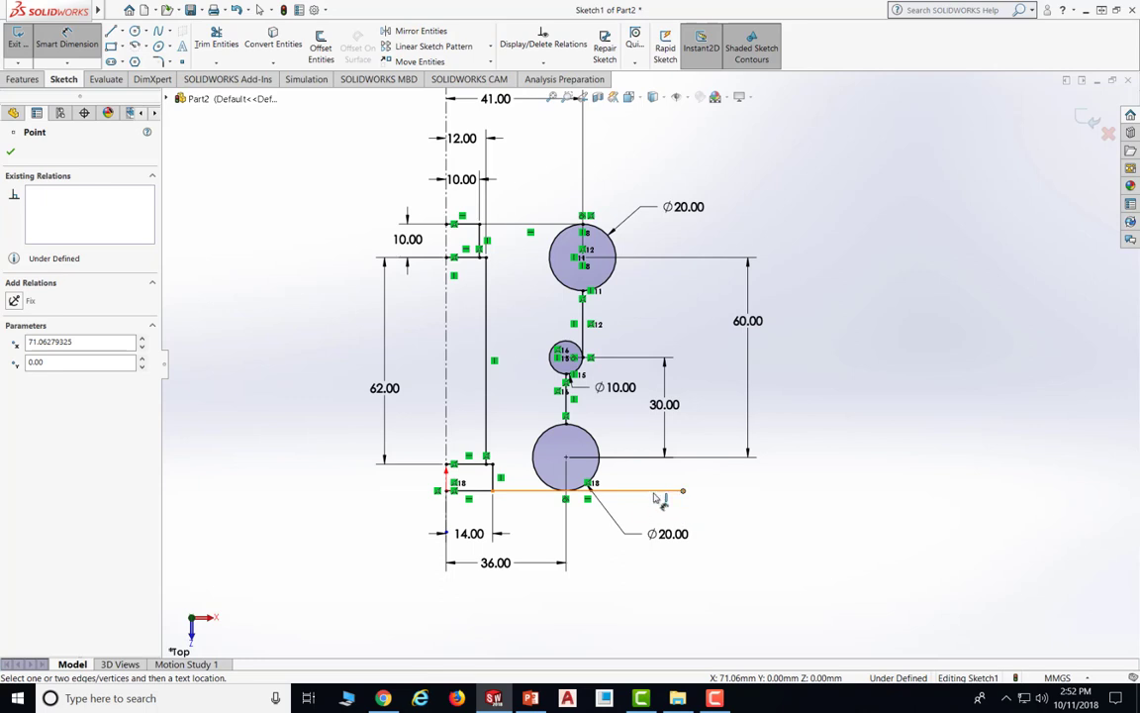
key(Delete)
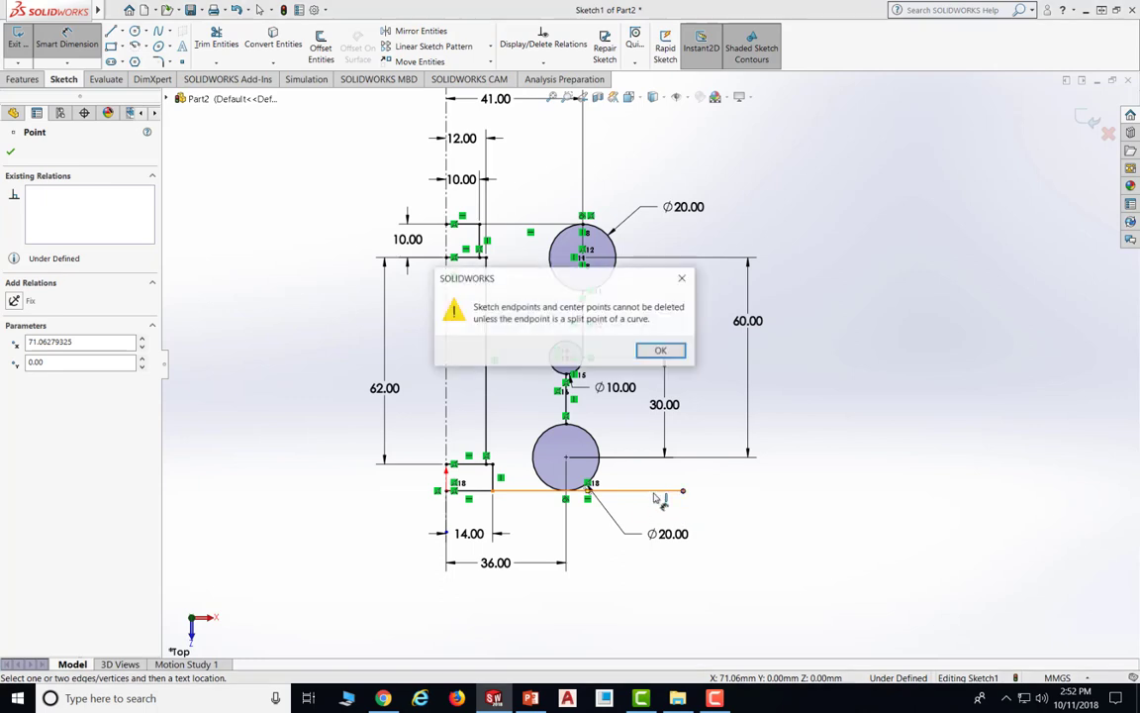
click(657, 351)
click(767, 591)
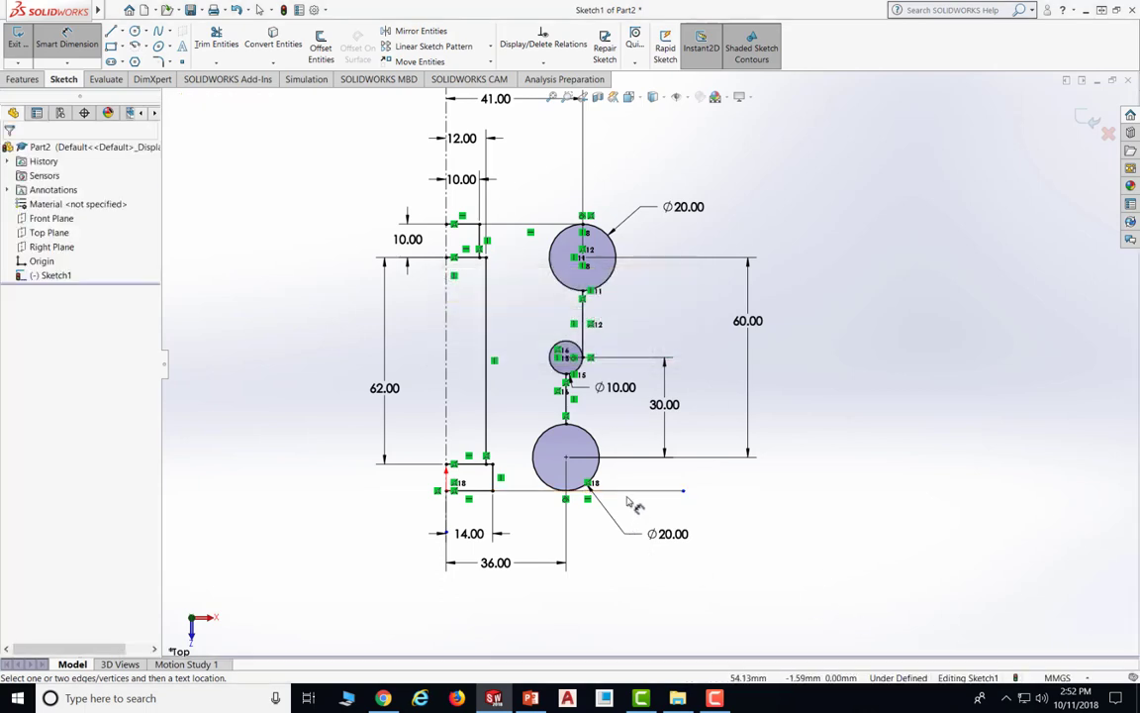
click(619, 490)
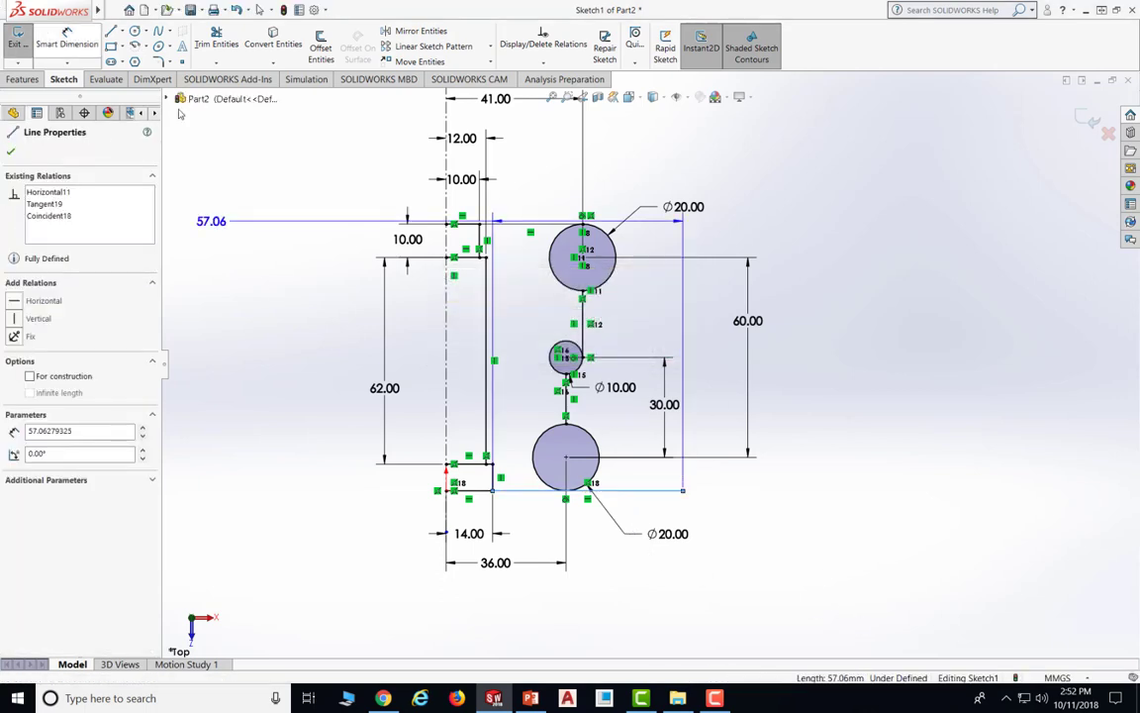
Replace the long bottom line with one ending at the lower circle's bottom point, then compare with Figure 150
key(Delete)
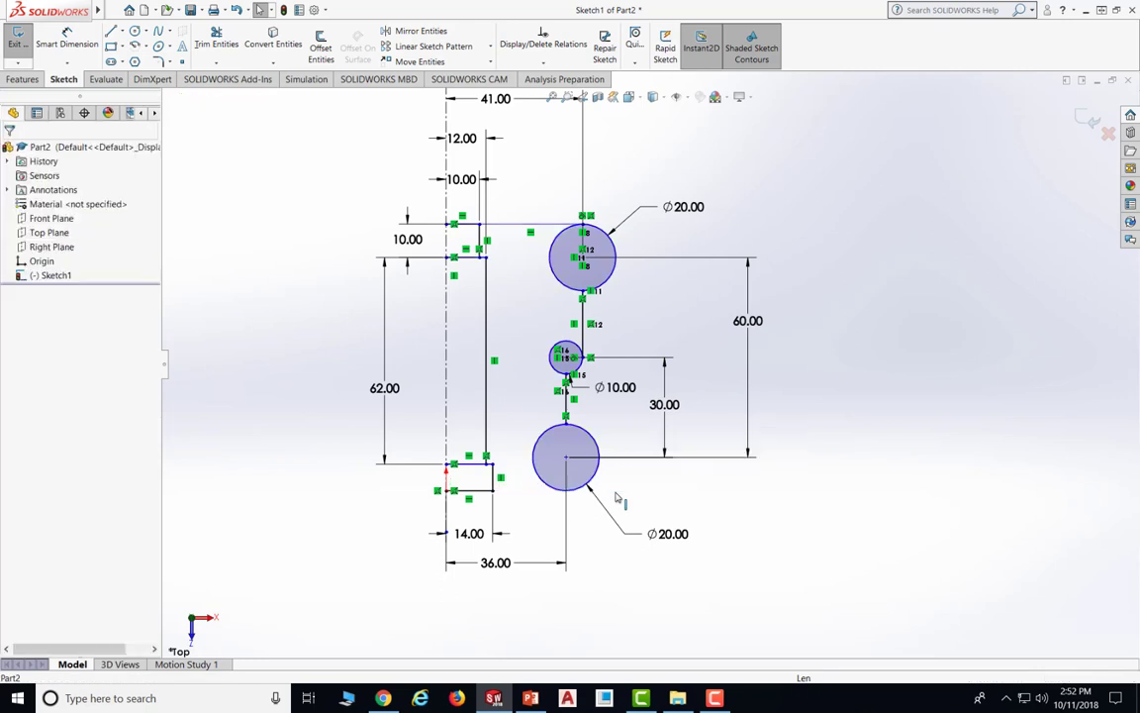
click(111, 31)
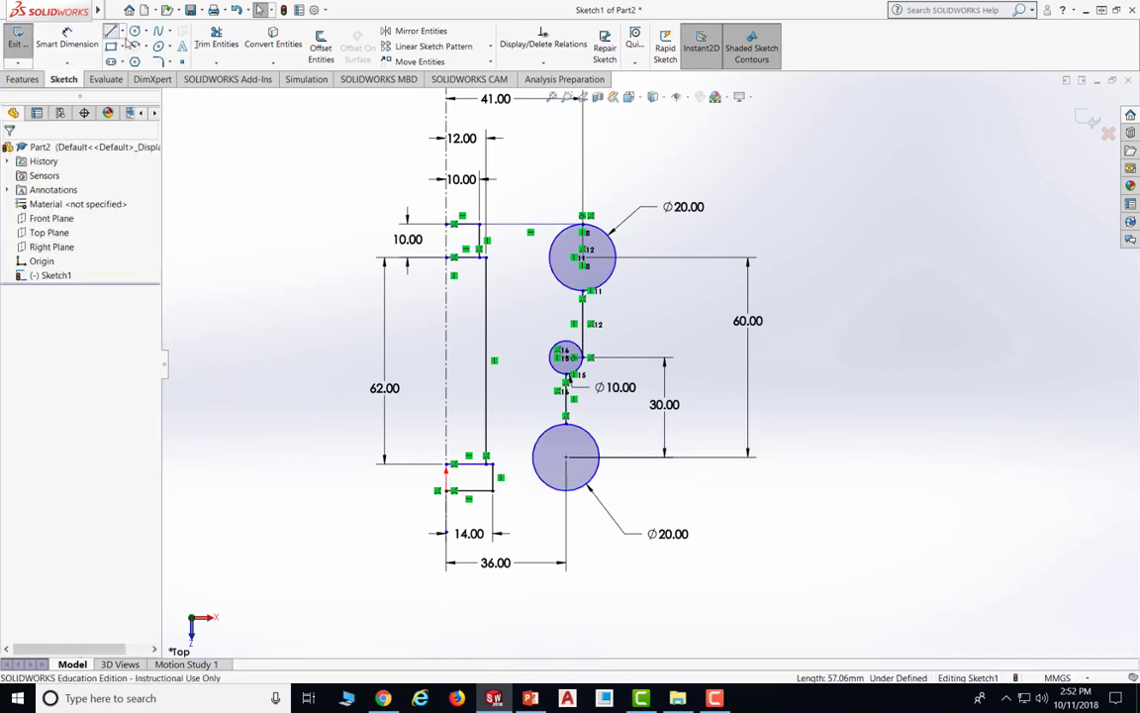
click(493, 490)
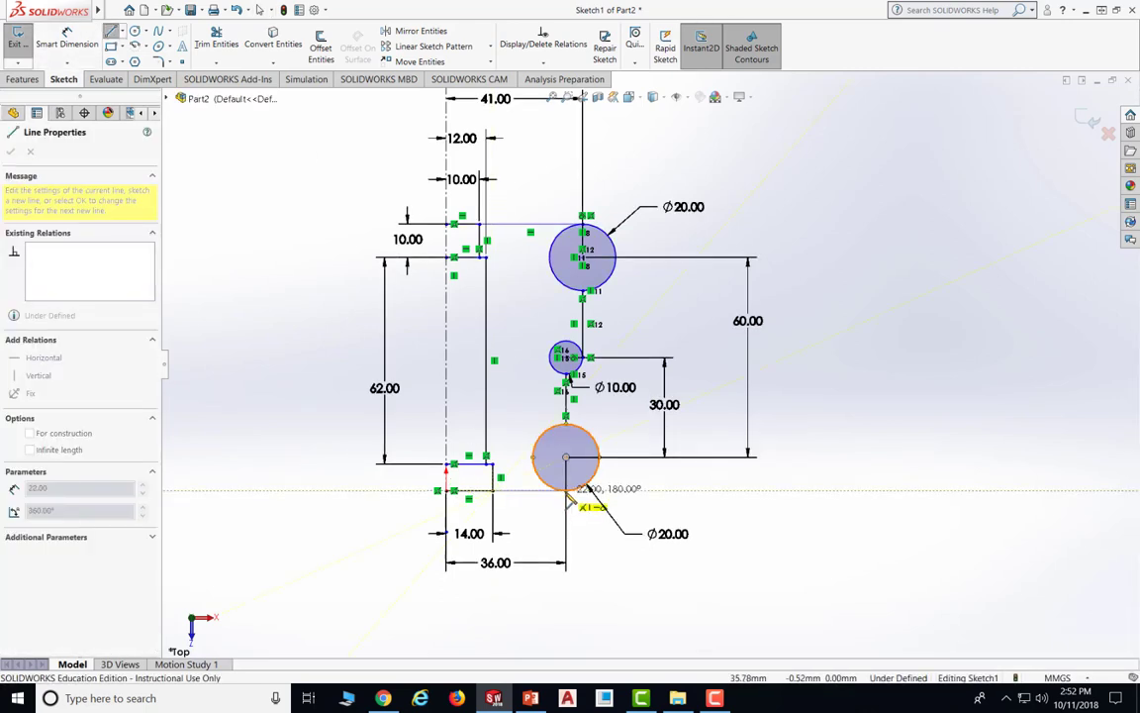
click(568, 491)
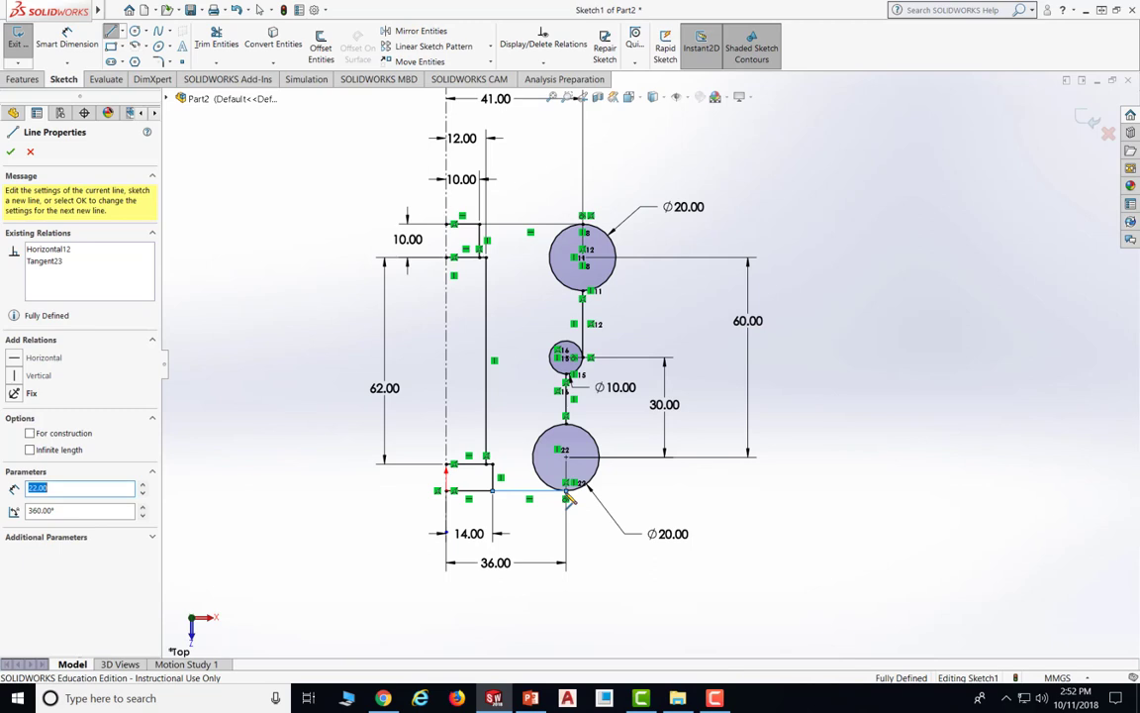
click(10, 153)
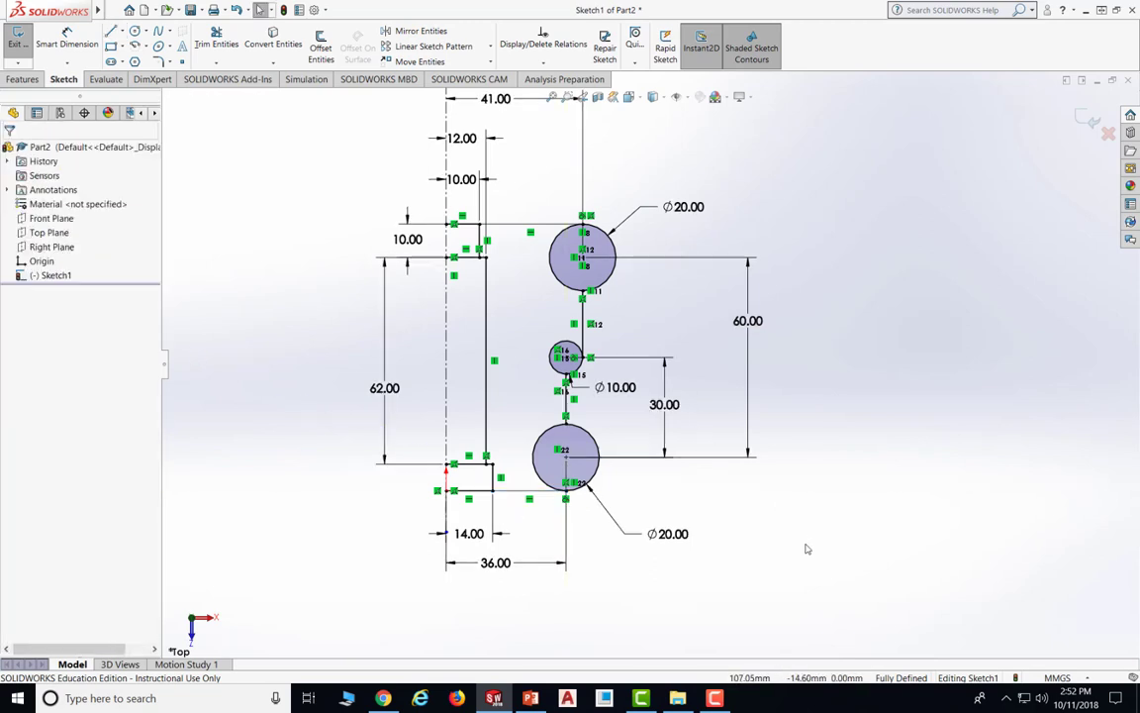
scroll(822, 573, down, 2)
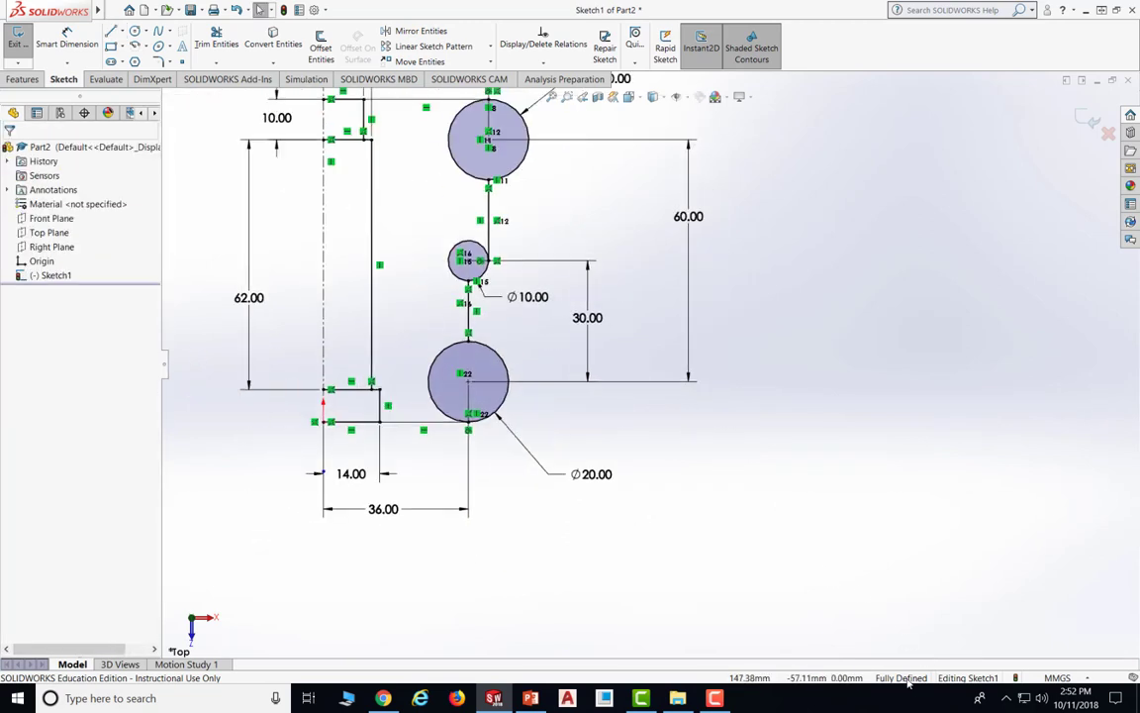
scroll(743, 461, up, 2)
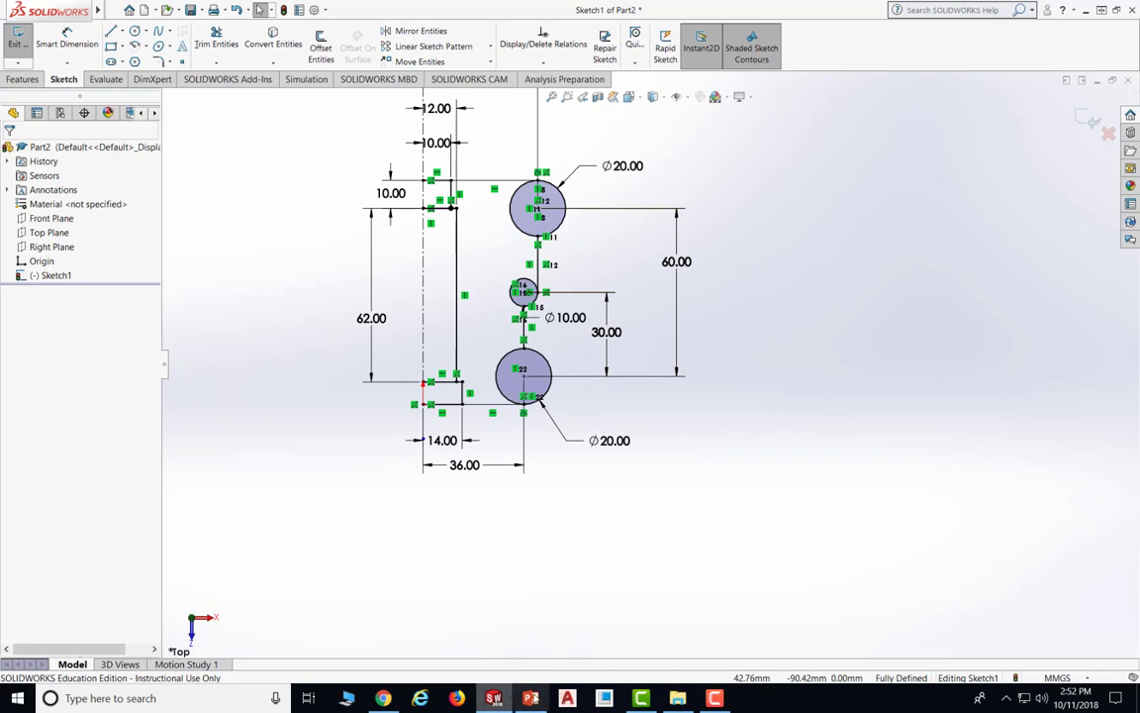
key(alt+Tab)
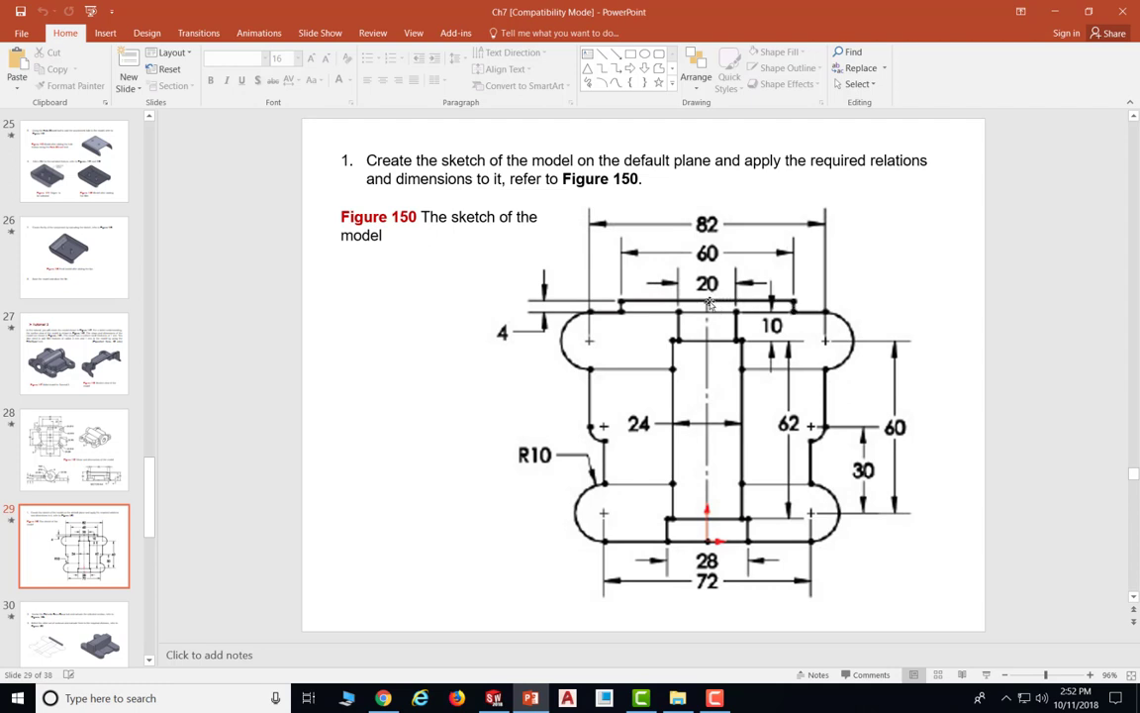
click(540, 702)
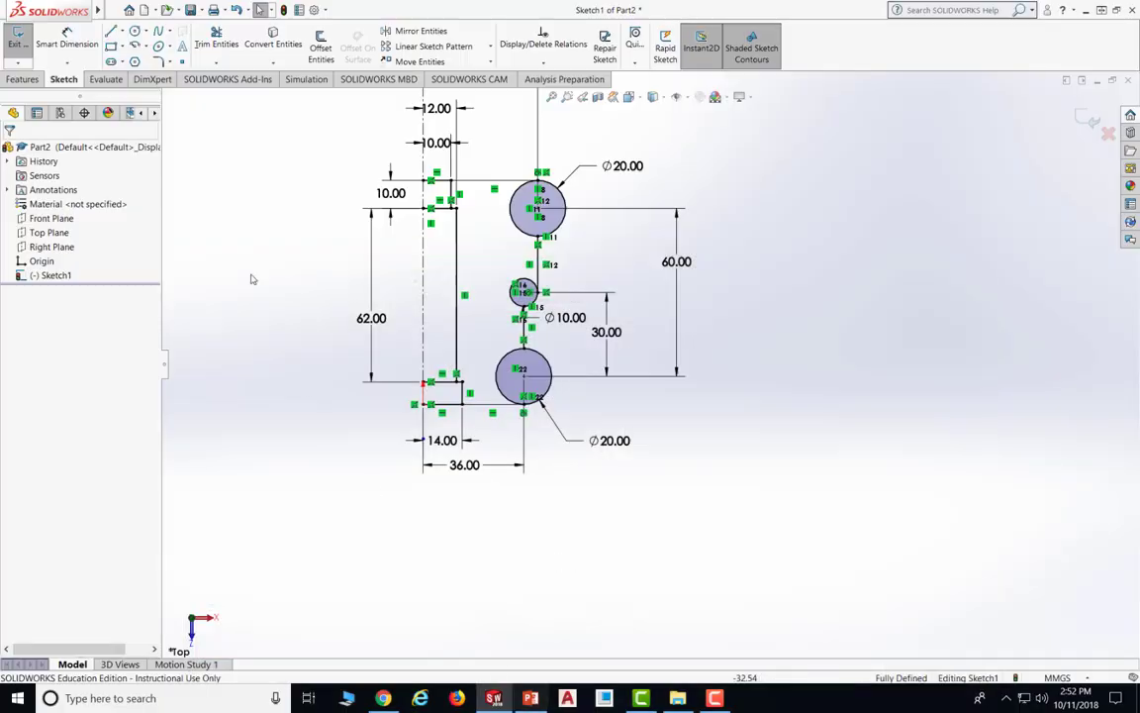
Draw a line from the centreline near the top, ending short of the top circle
click(110, 30)
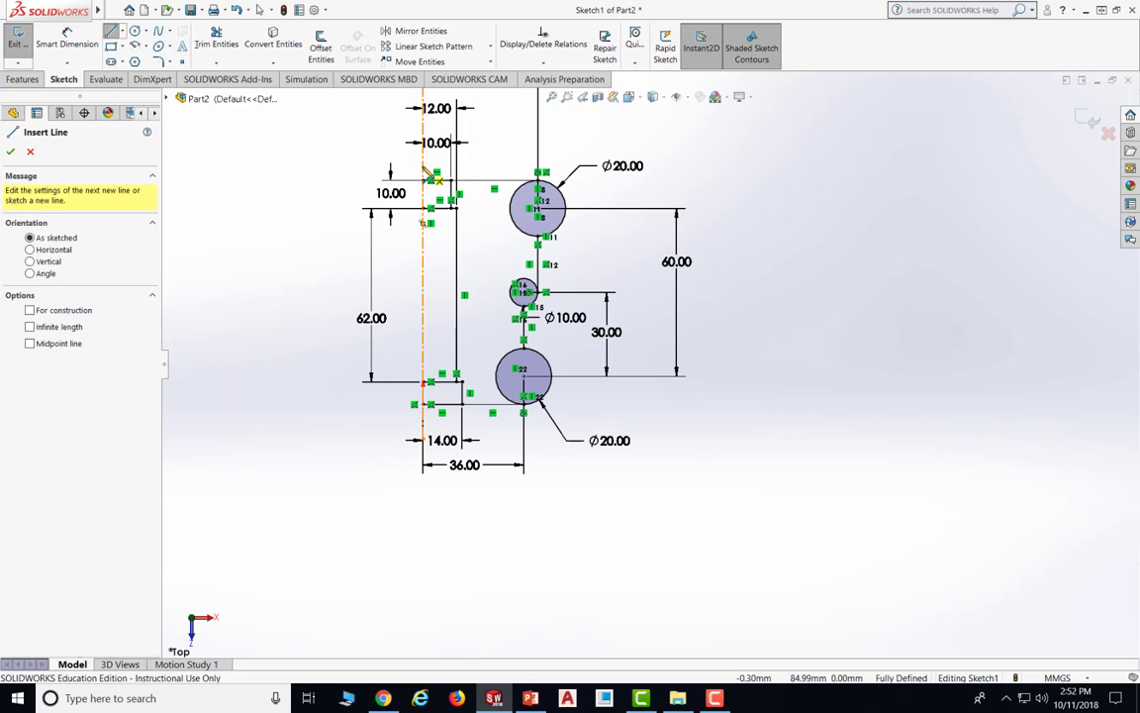
click(425, 173)
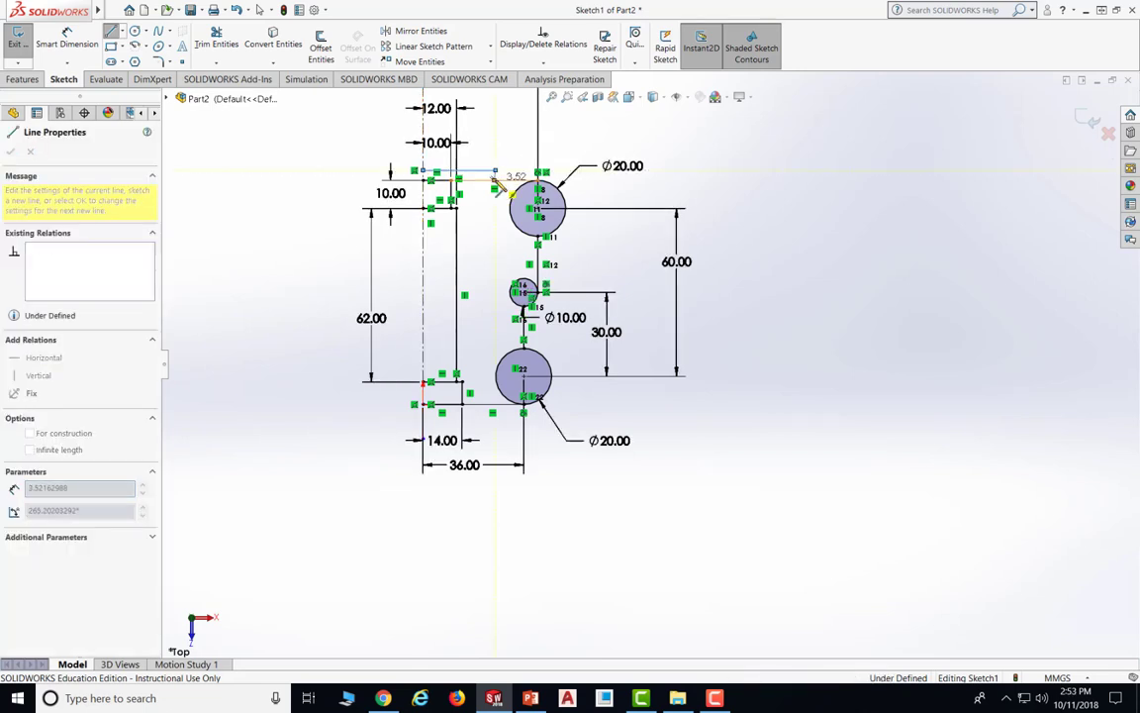
click(10, 151)
click(11, 154)
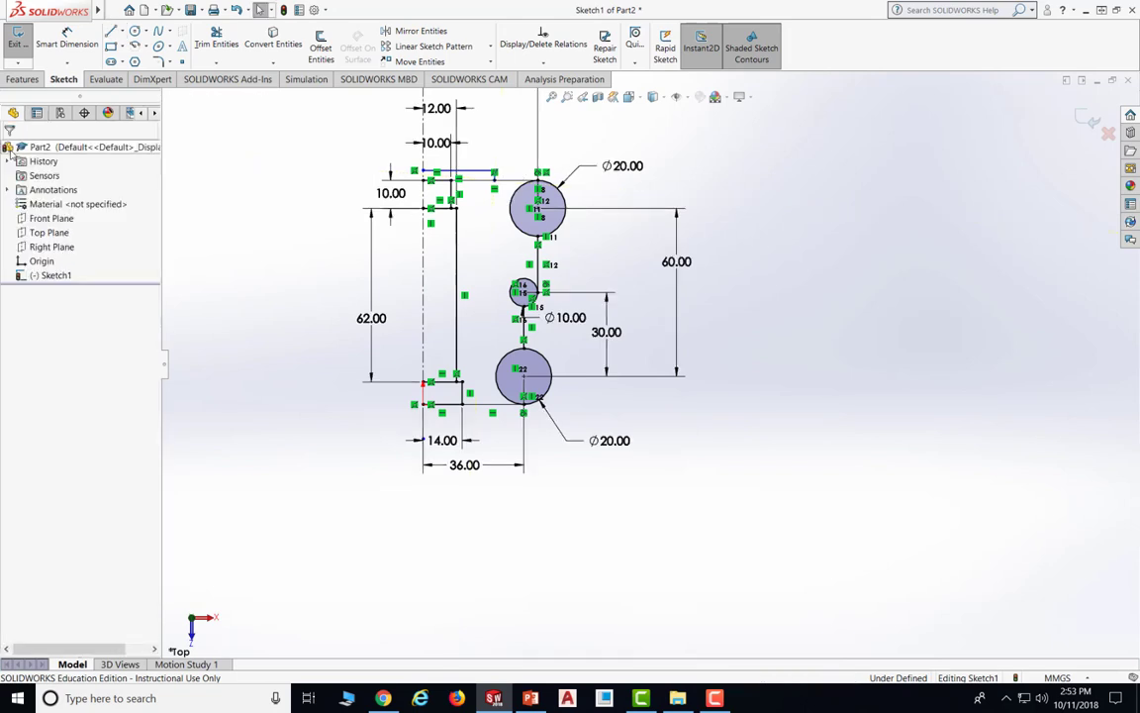
Dimension the short vertical segment to 4 mm
click(67, 44)
scroll(505, 183, down, 1)
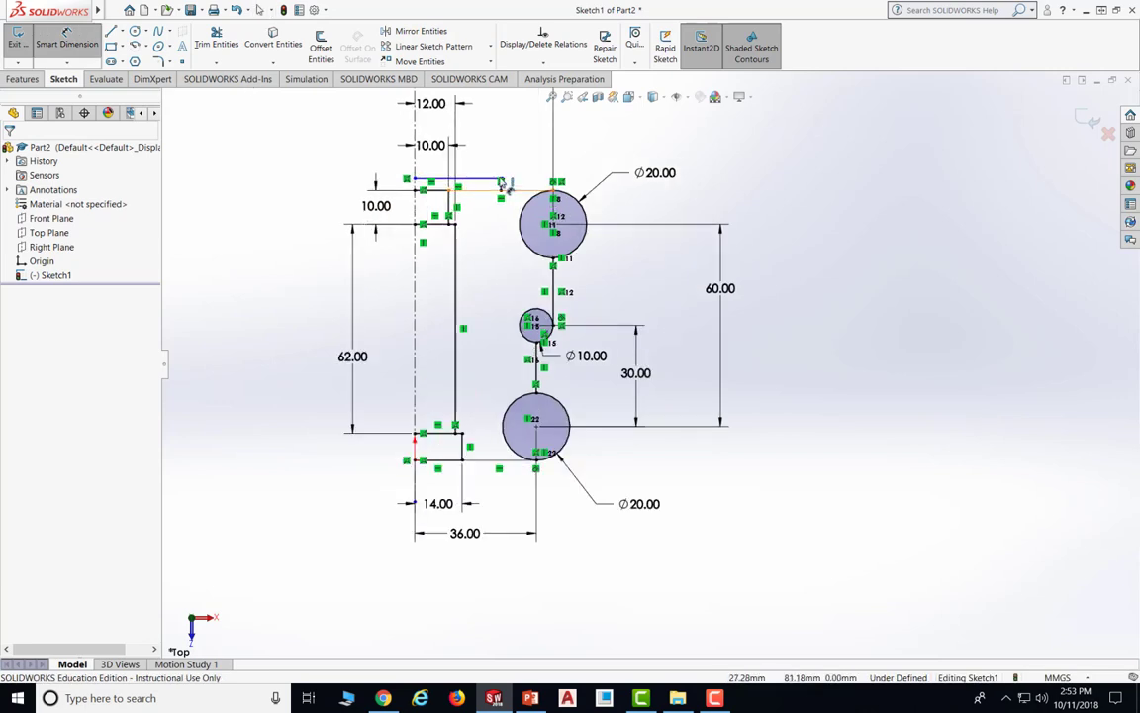
scroll(505, 198, down, 3)
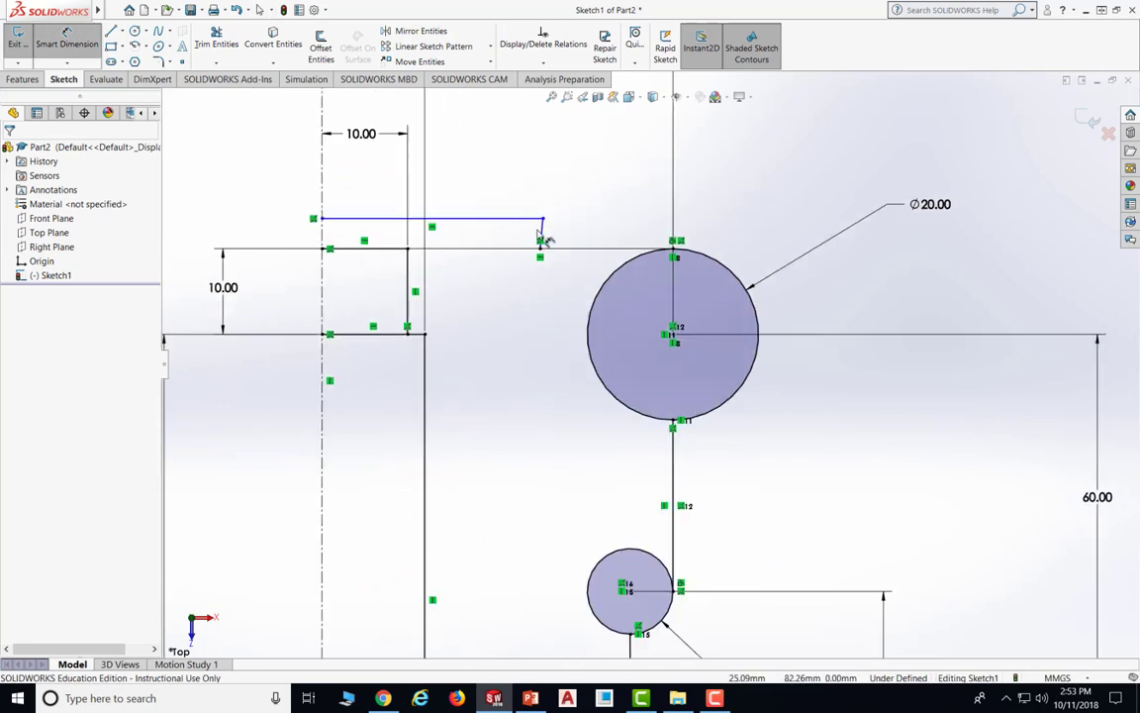
click(542, 233)
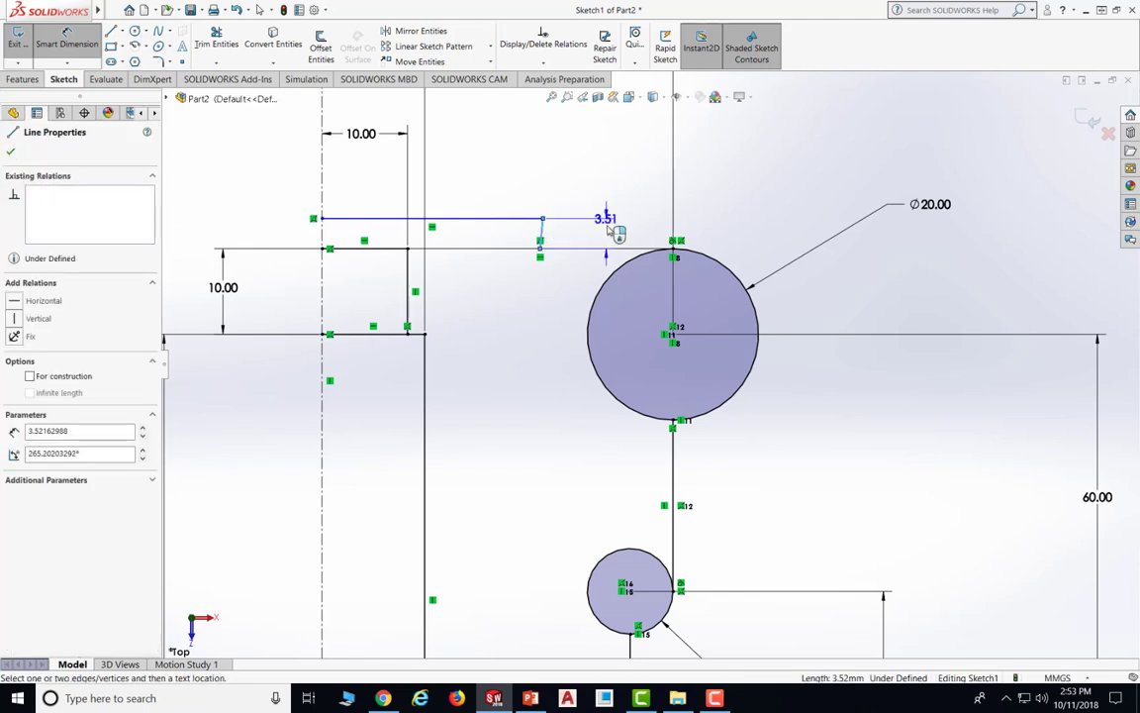
click(614, 231)
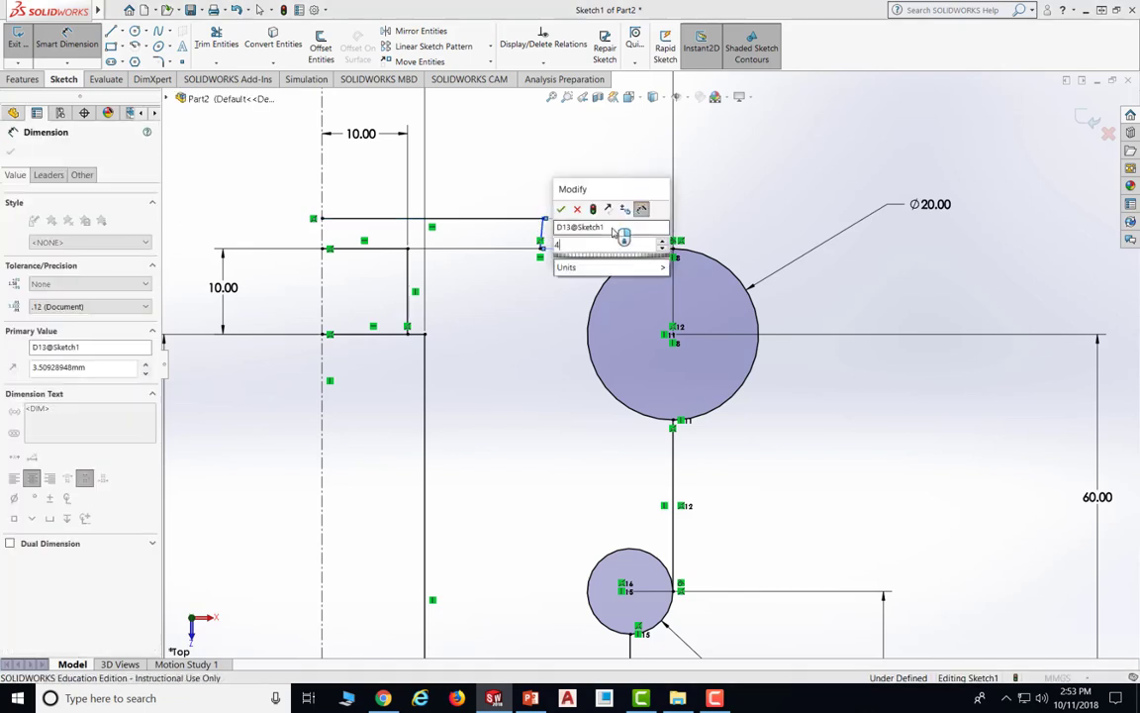
text(4)
key(Return)
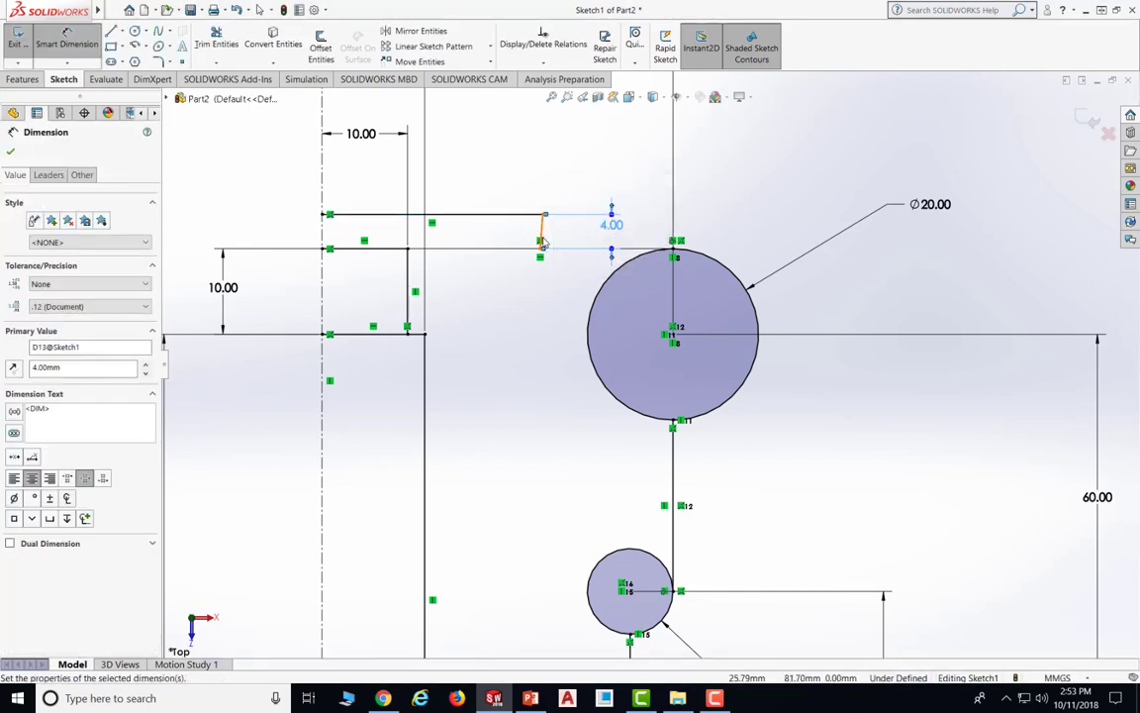
Add a Vertical relation to the short end line, then deselect the 4.00 dimension
click(542, 61)
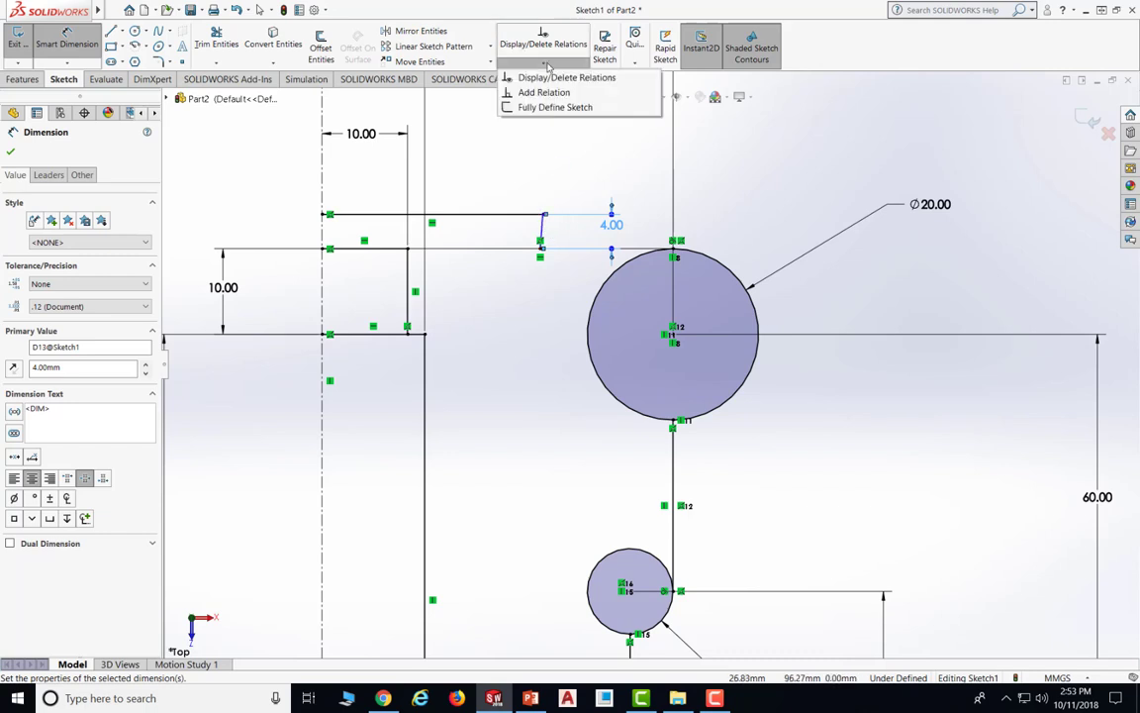
click(544, 92)
click(542, 230)
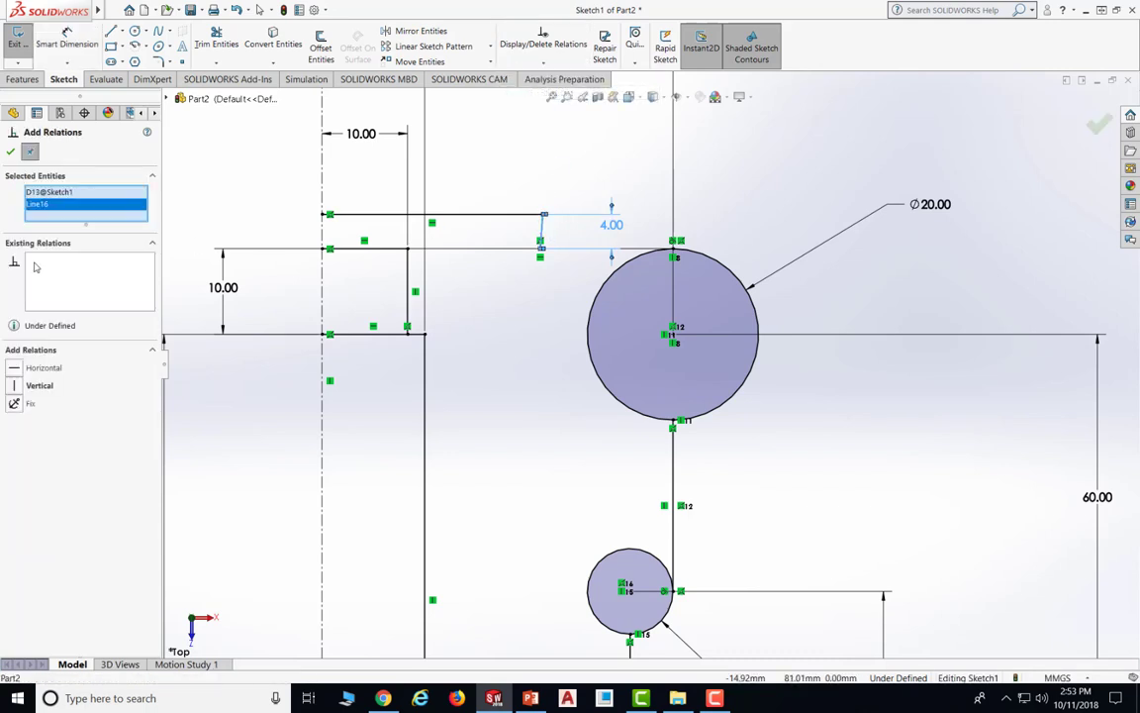
click(14, 385)
click(10, 150)
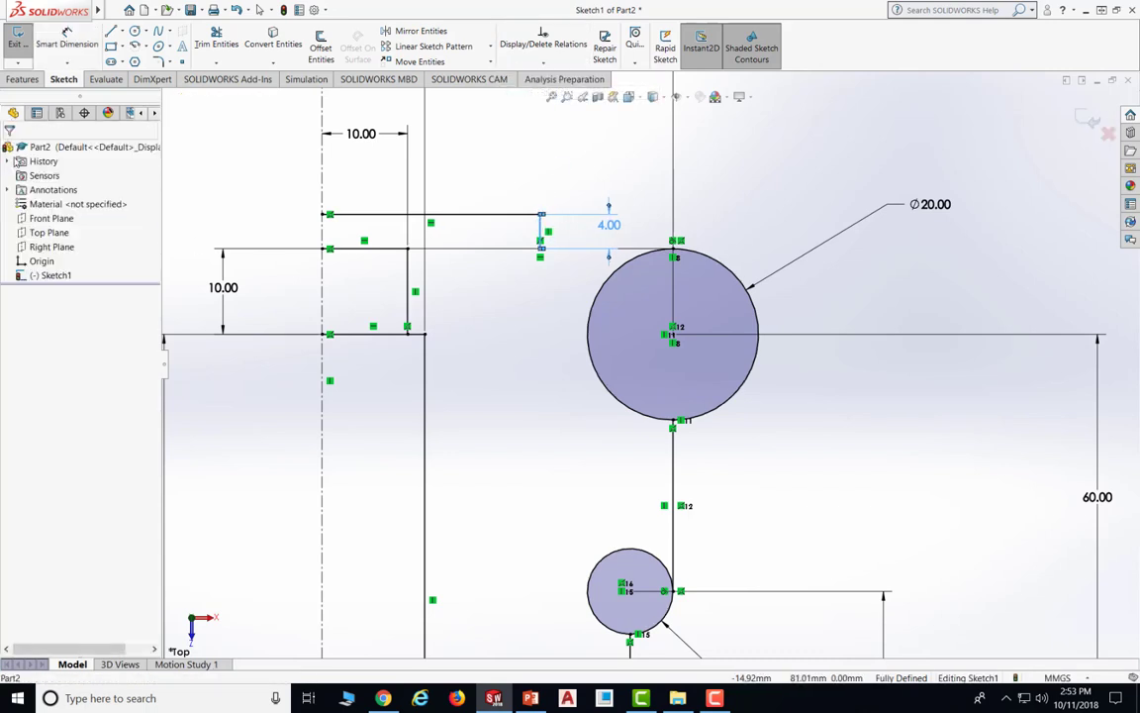
click(718, 210)
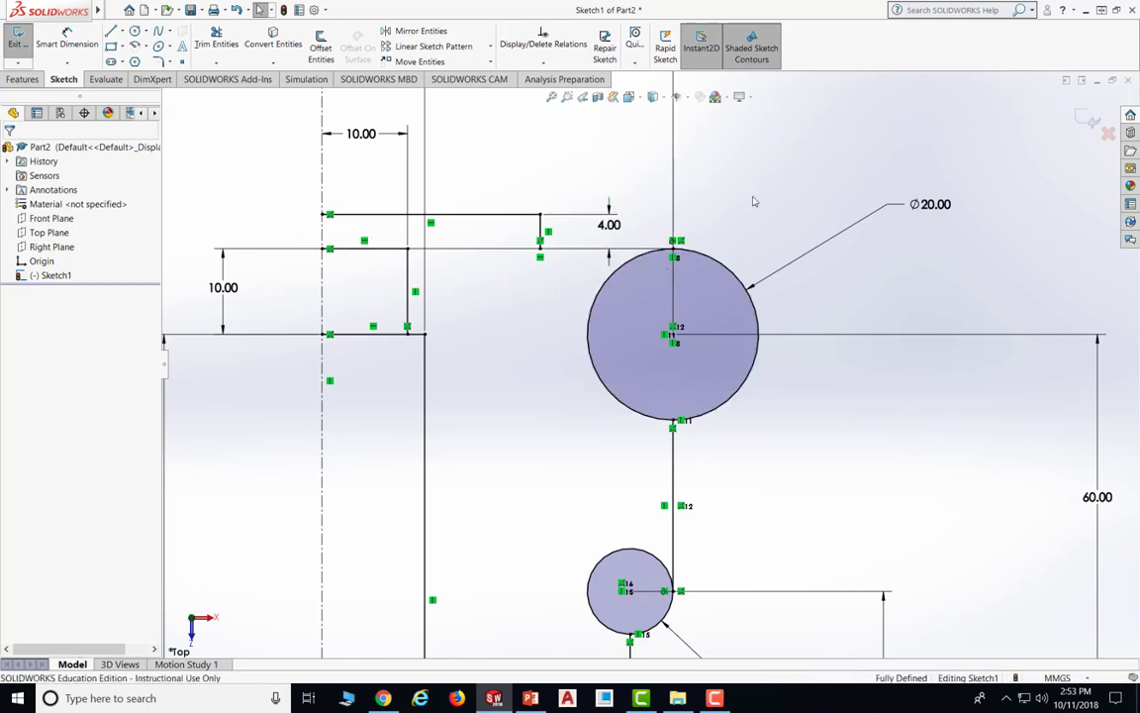
scroll(738, 206, down, 2)
Dimension the top strip's upper line to 30 mm and save the part
scroll(651, 368, up, 2)
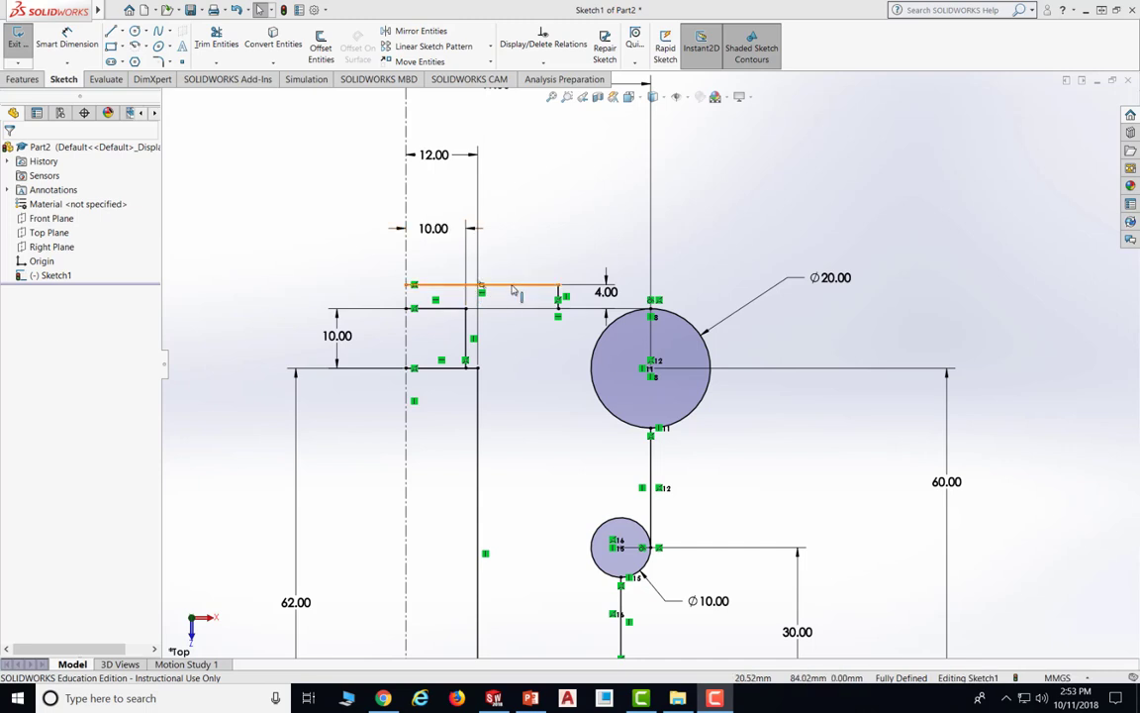
click(557, 307)
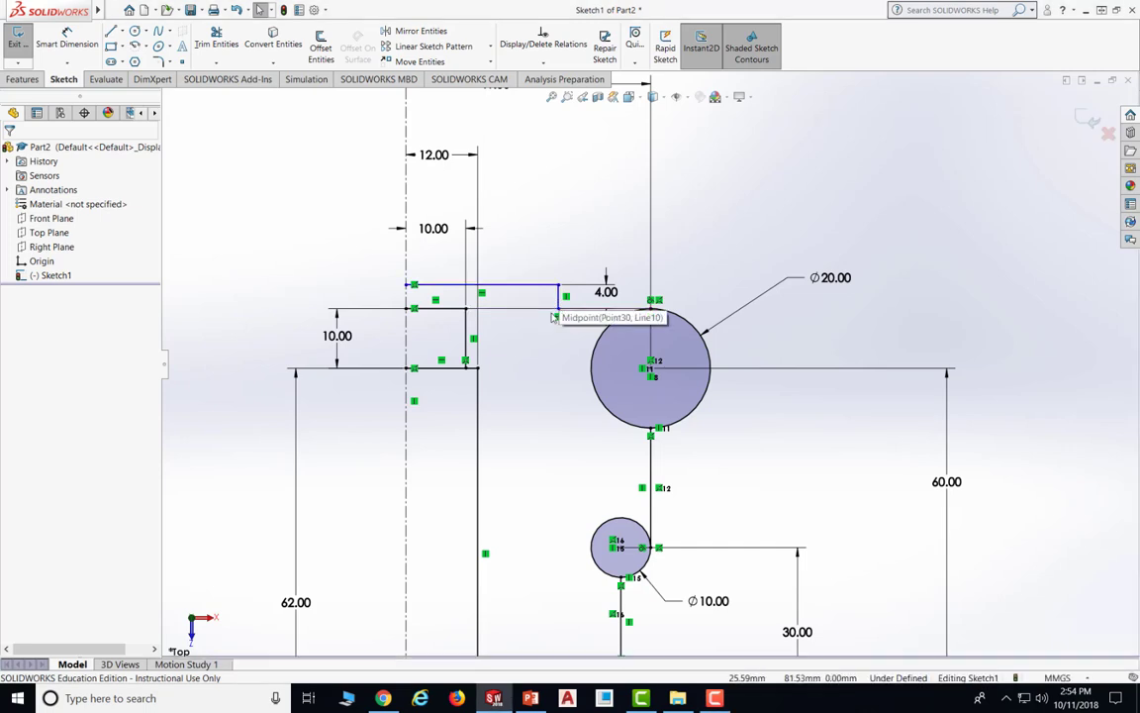
click(514, 278)
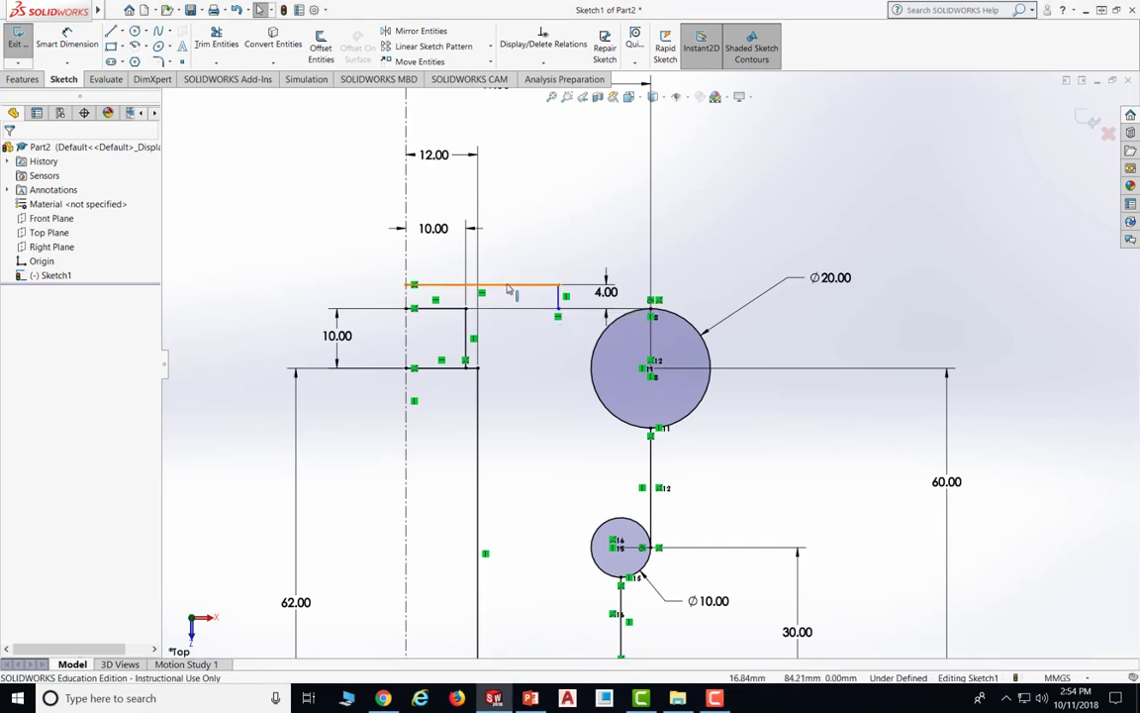
click(96, 53)
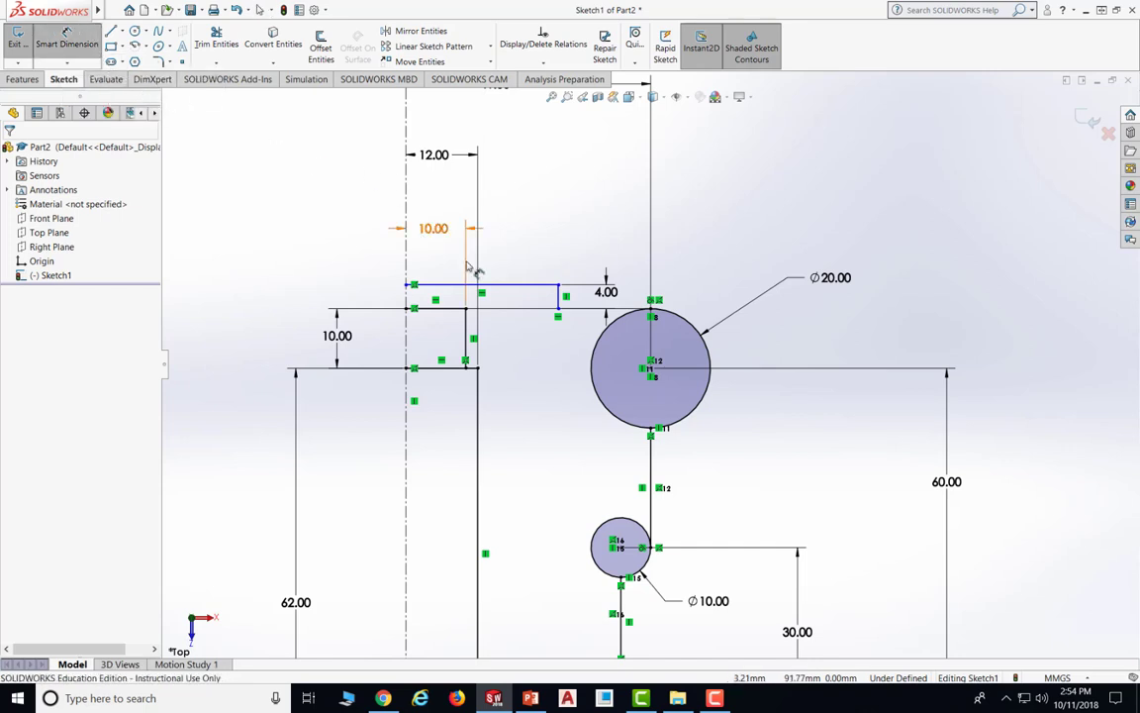
click(507, 286)
click(505, 260)
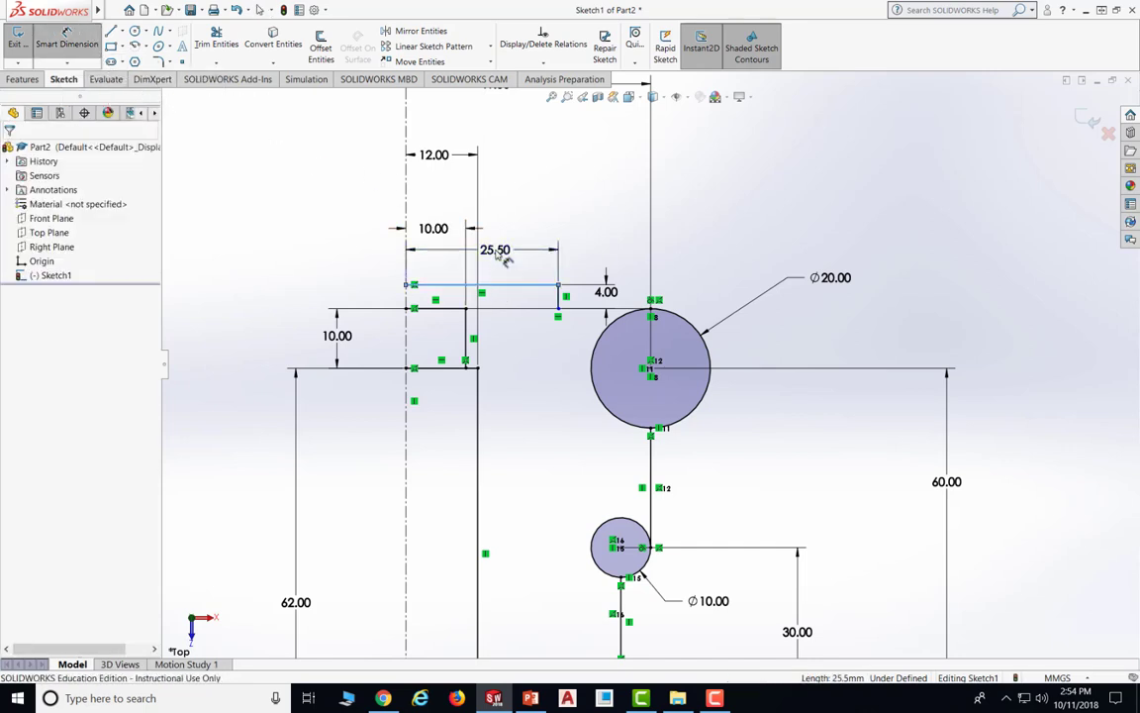
text(30)
key(Return)
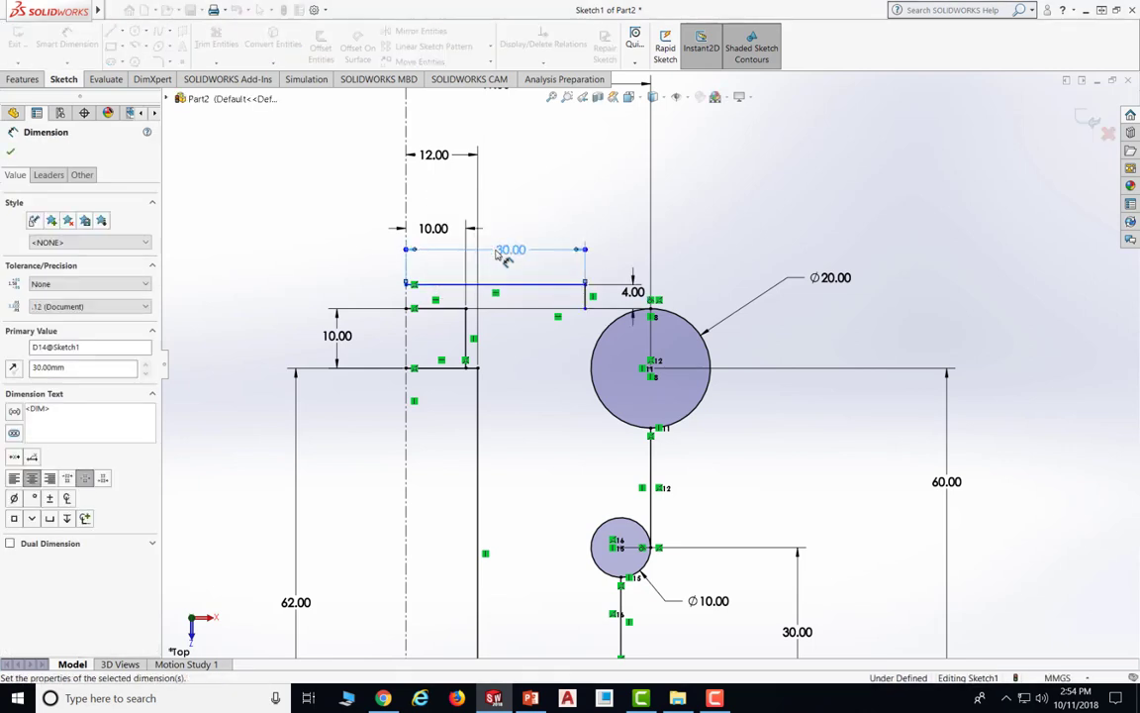
click(10, 150)
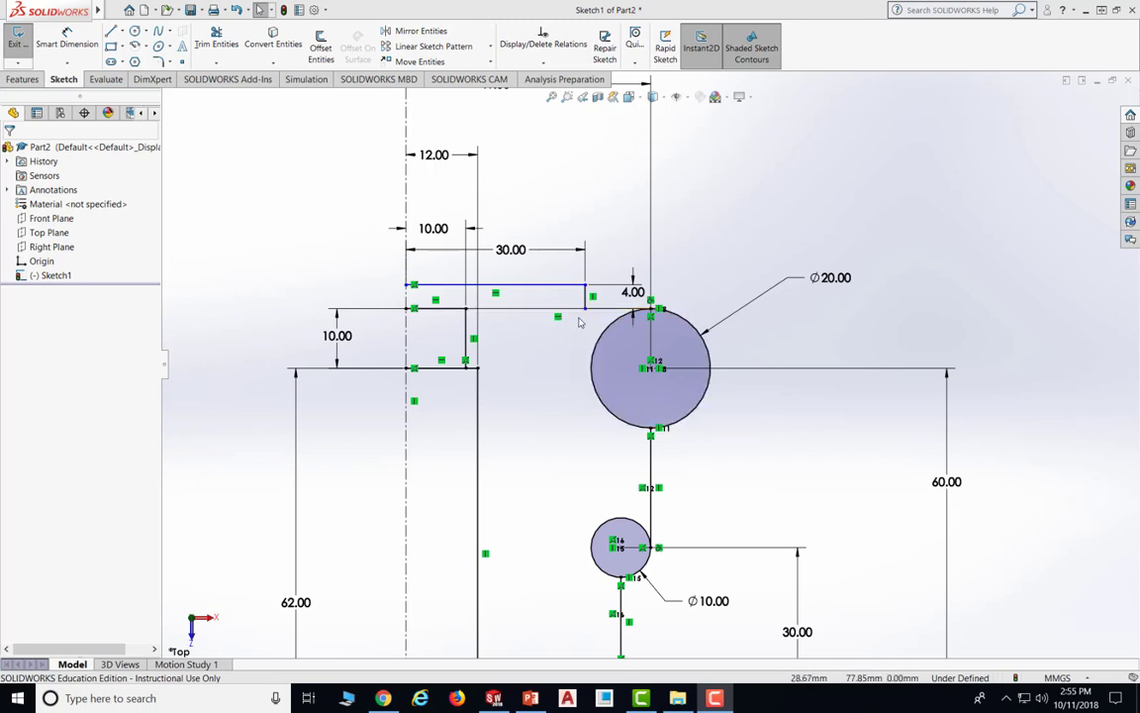
key(ctrl+s)
Snap the short line's loose endpoint onto the top strip's line and fit the sketch to view
click(585, 309)
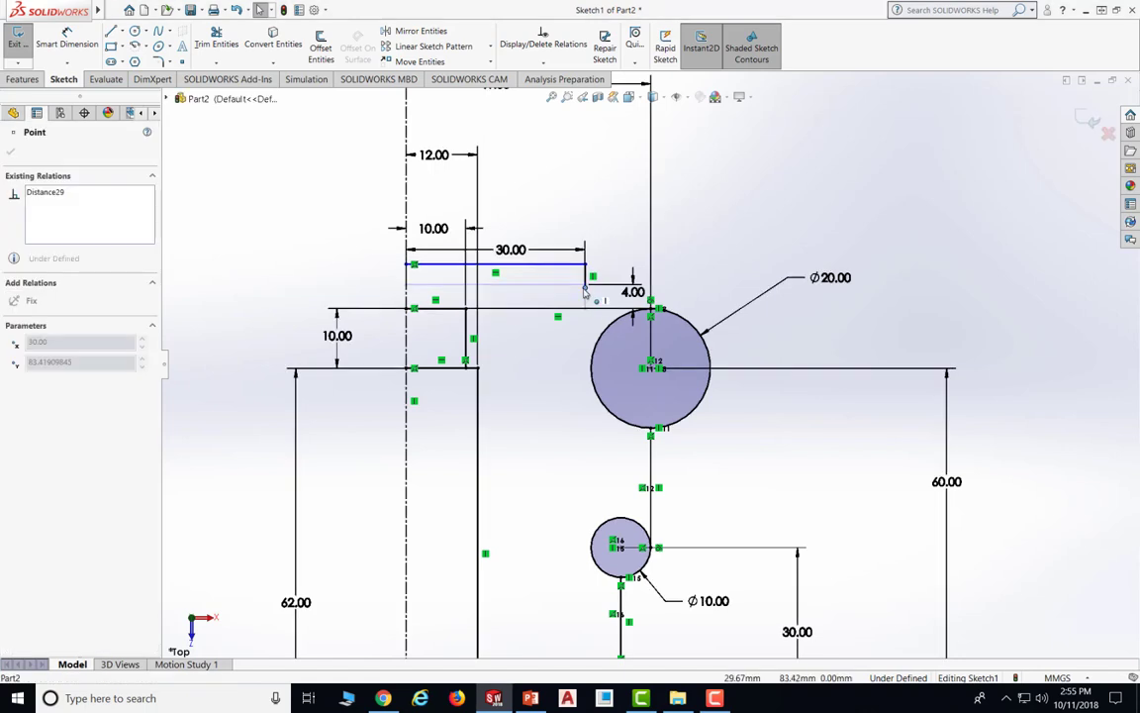
drag(585, 311, 584, 316)
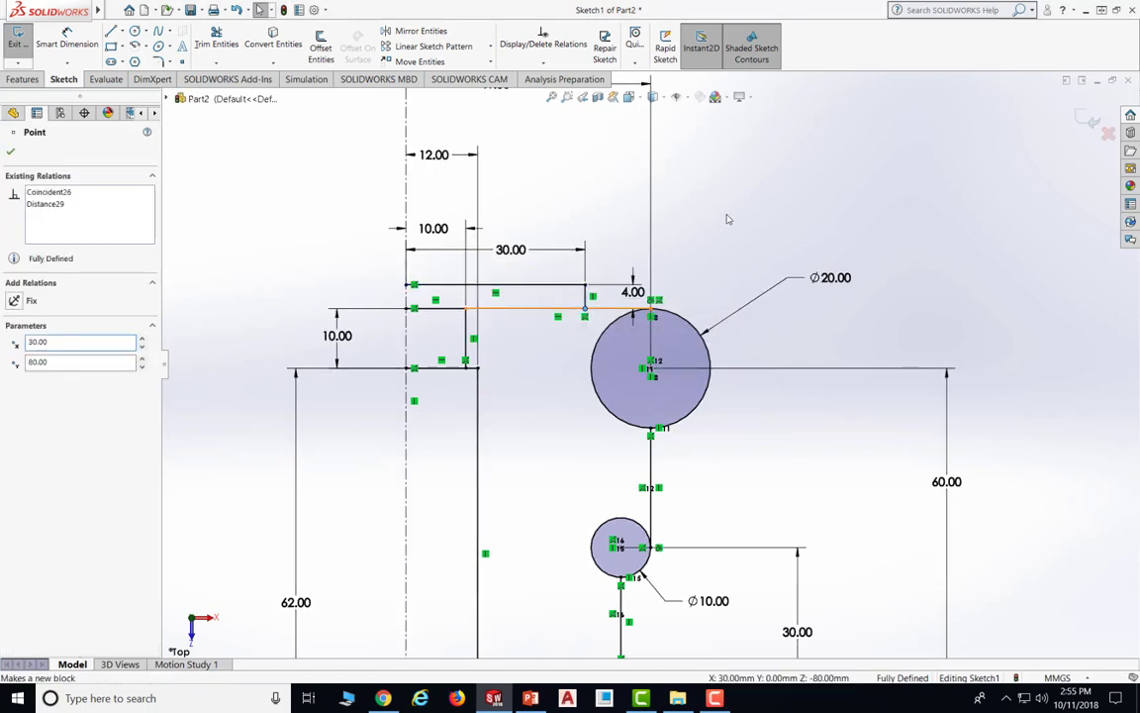
click(804, 247)
scroll(878, 415, down, 1)
scroll(926, 465, up, 3)
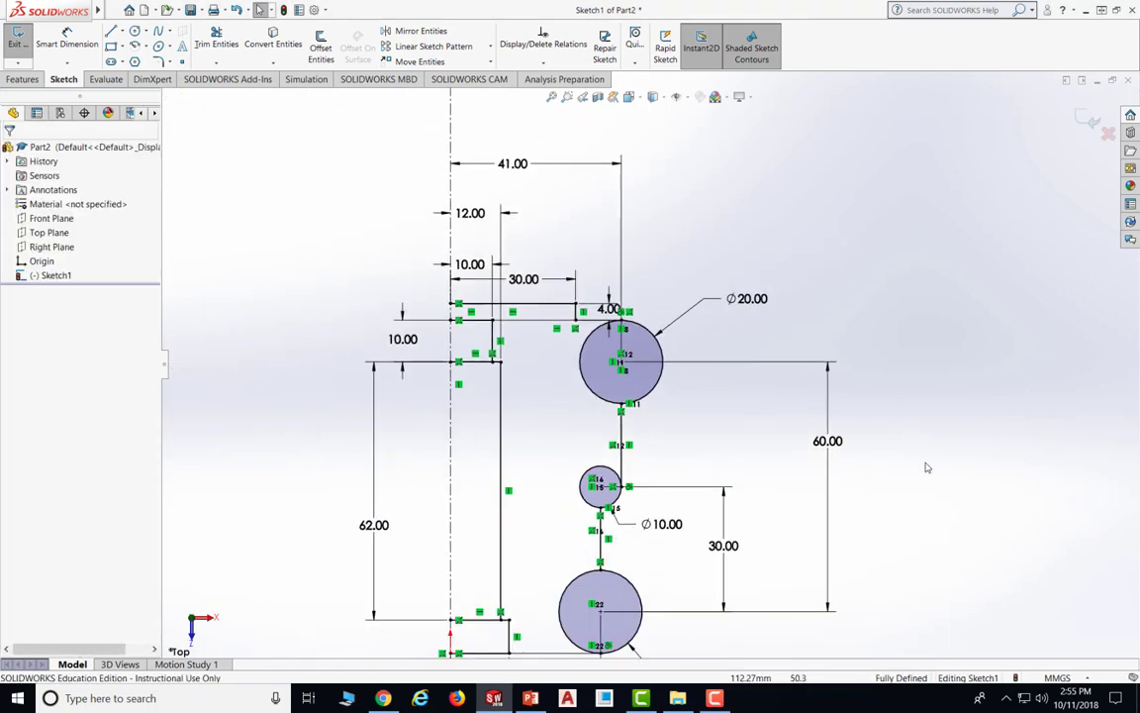
key(f)
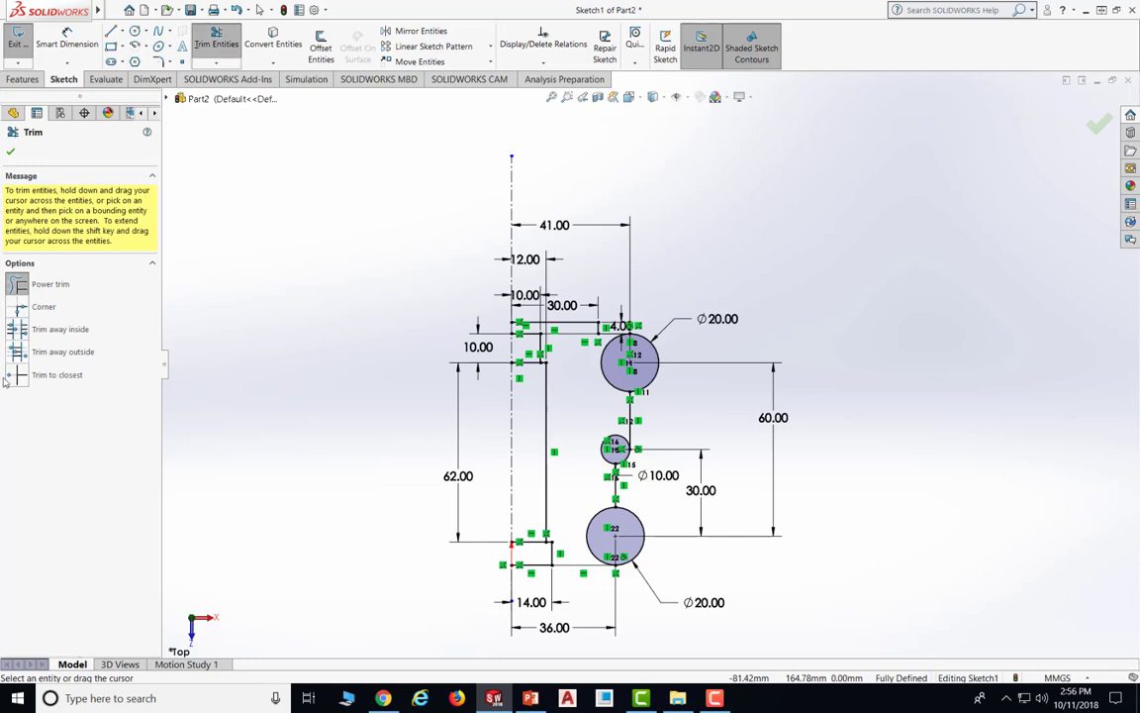
Trim to closest the left sides of both Ø20 circles and the Ø10 circle, then check the PowerPoint figure
click(18, 376)
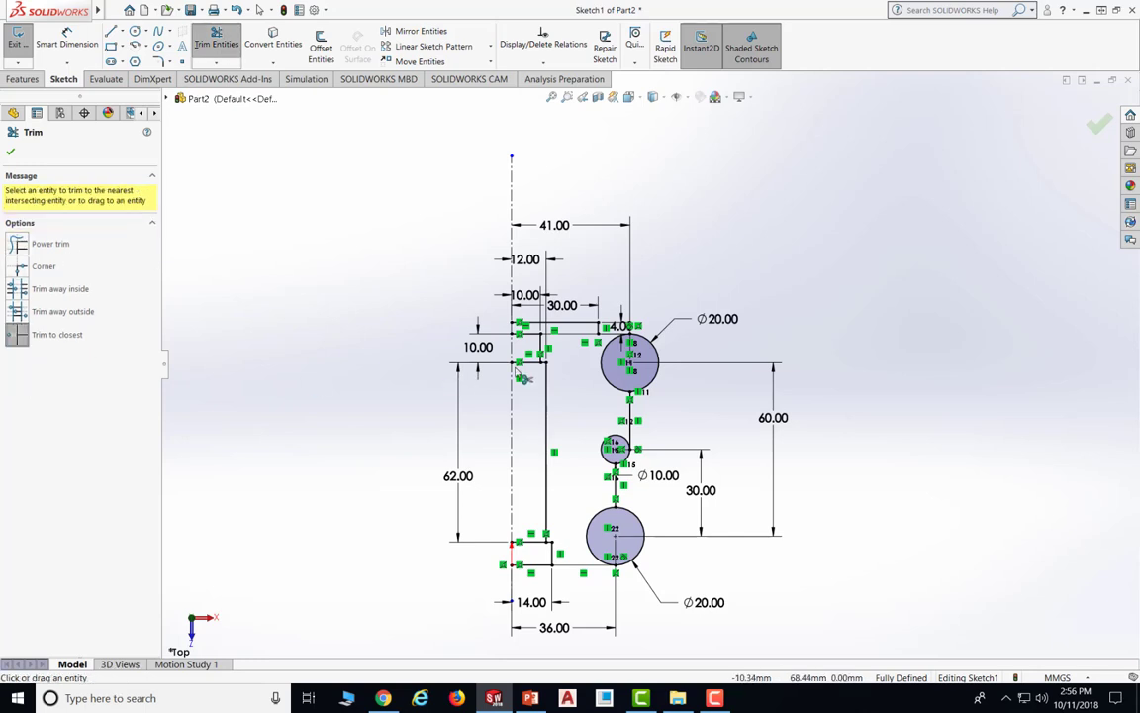
click(607, 374)
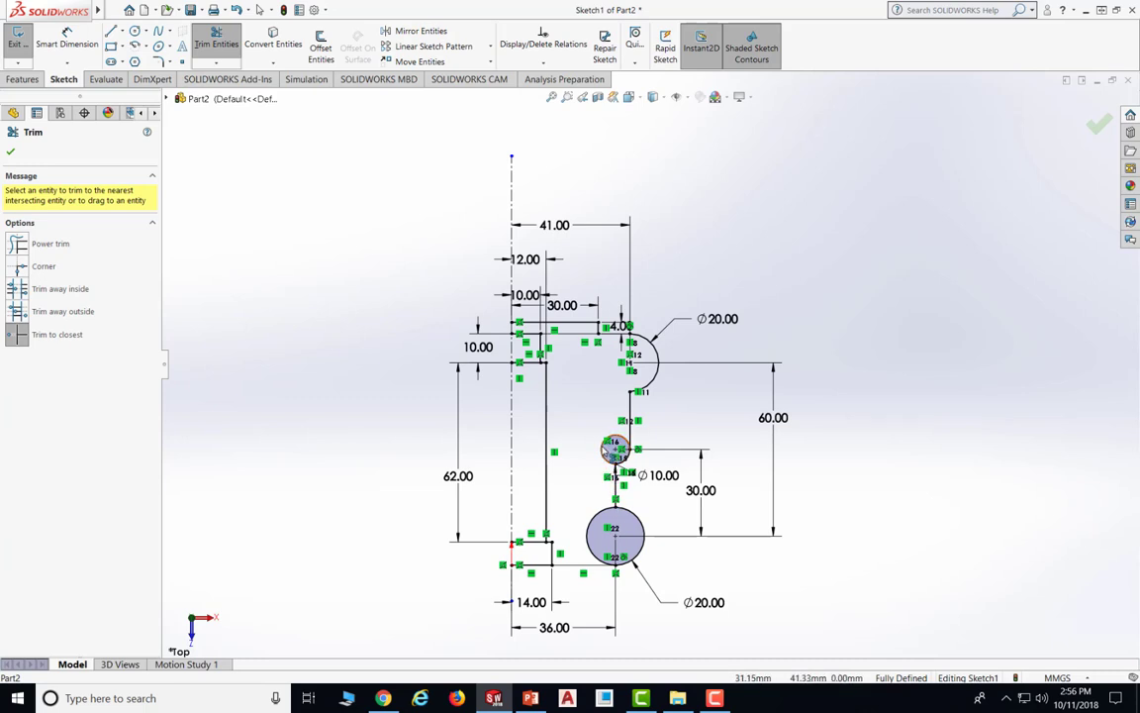
click(608, 448)
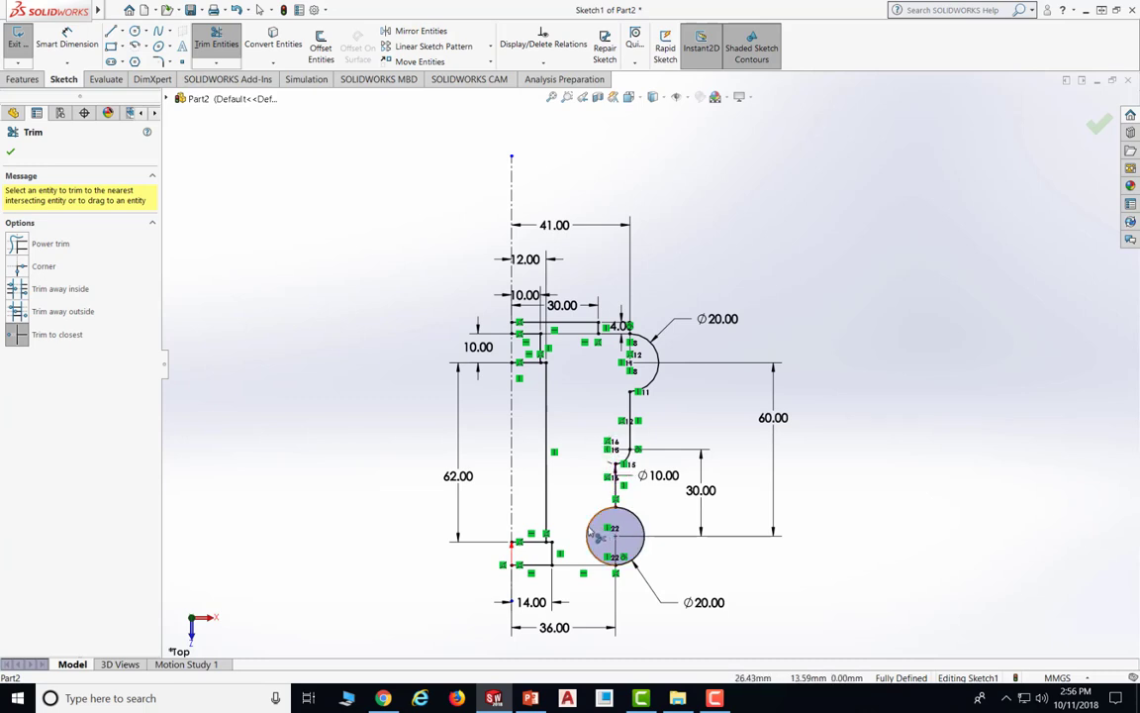
click(592, 531)
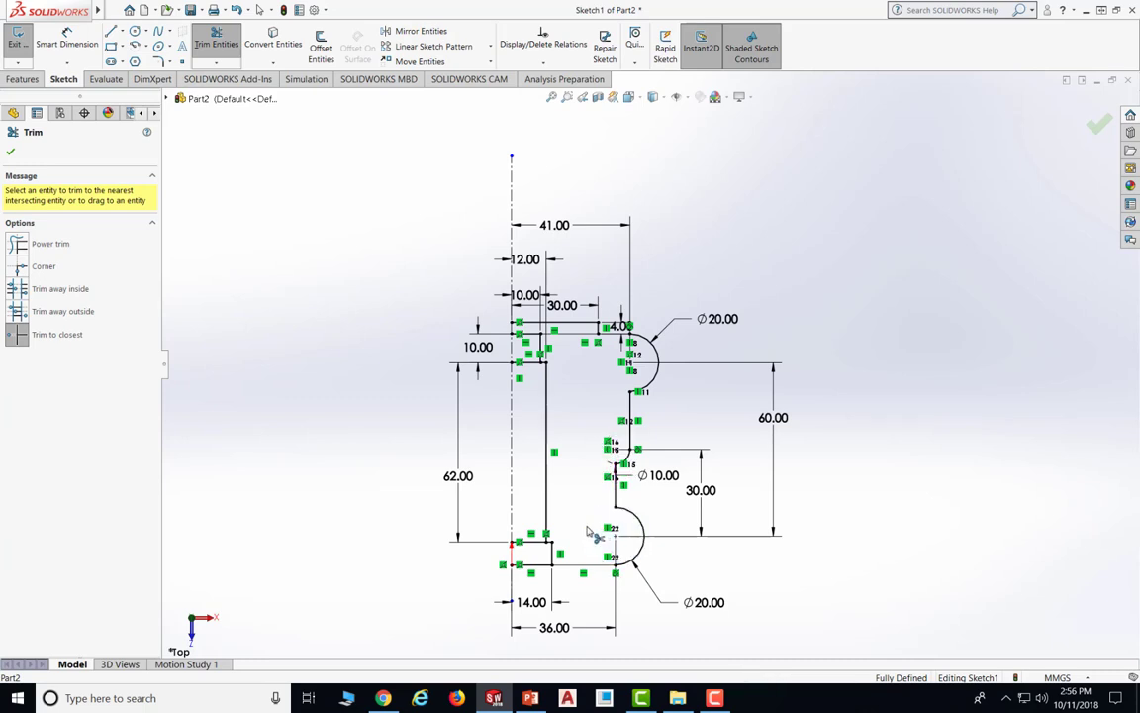
click(11, 152)
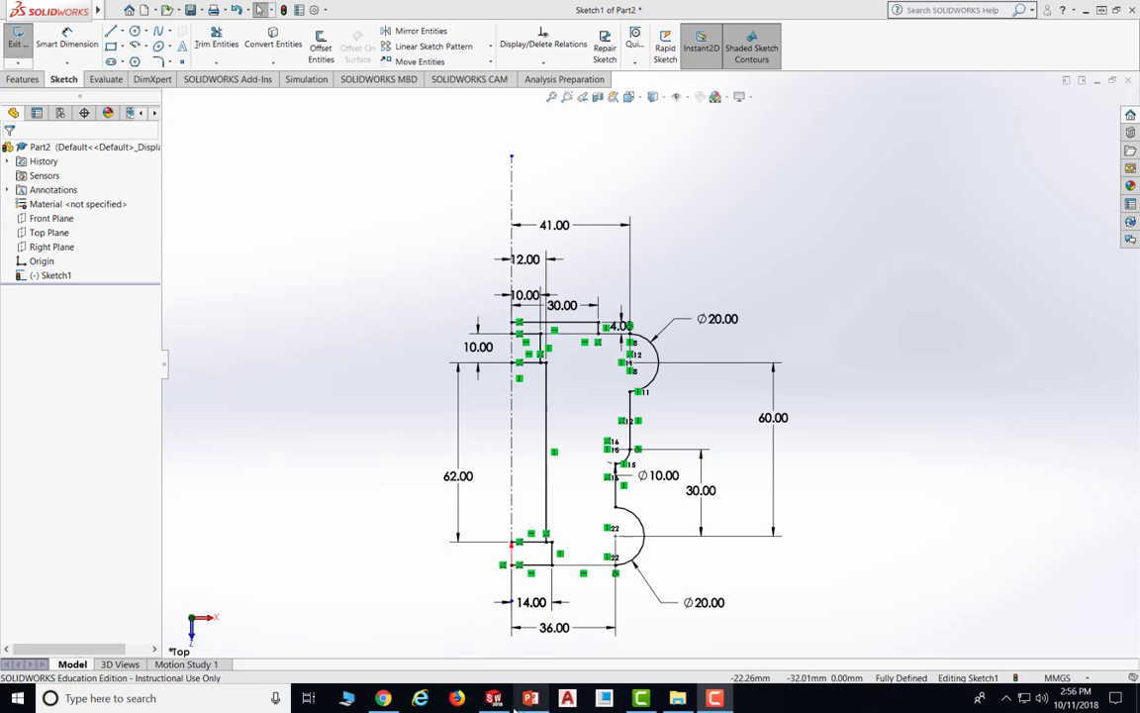
click(530, 697)
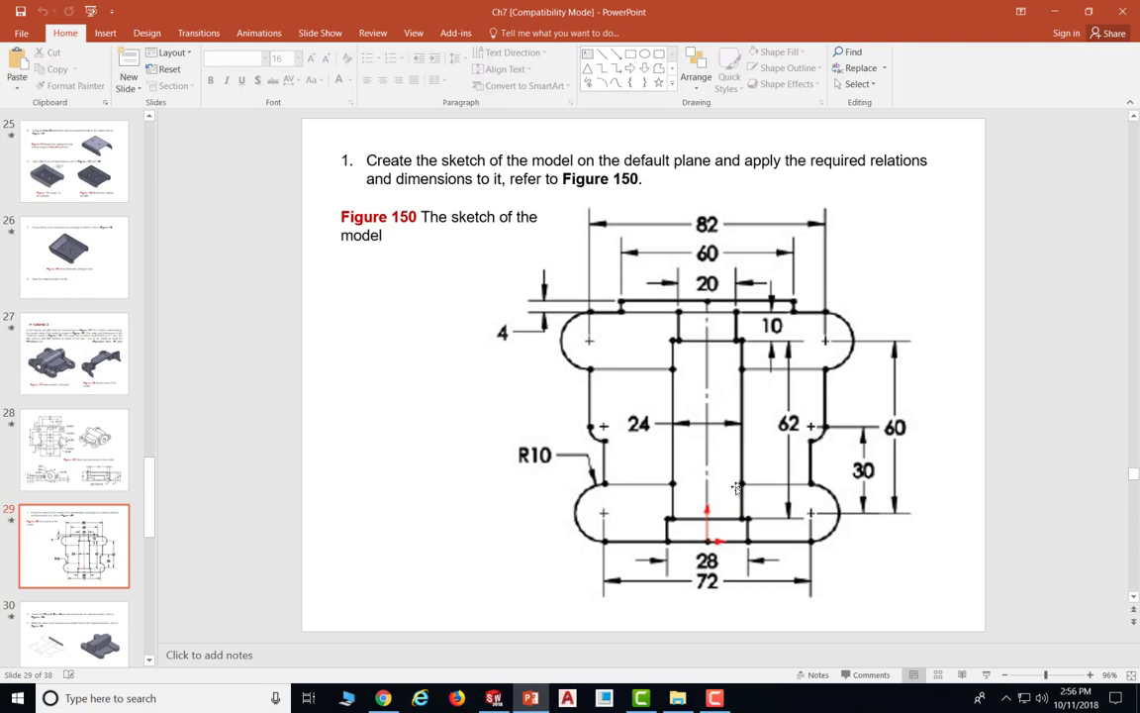
click(494, 698)
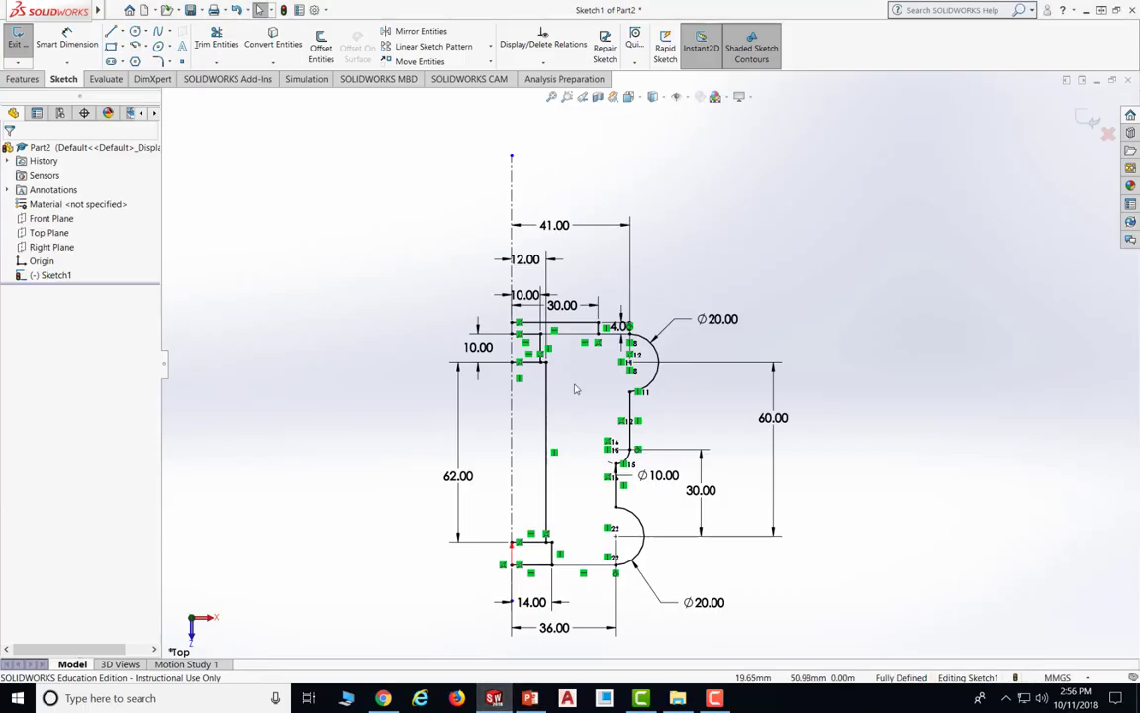
Draw two lines from the upper arc's lower end and lower arc's upper end to the inner vertical line
click(111, 31)
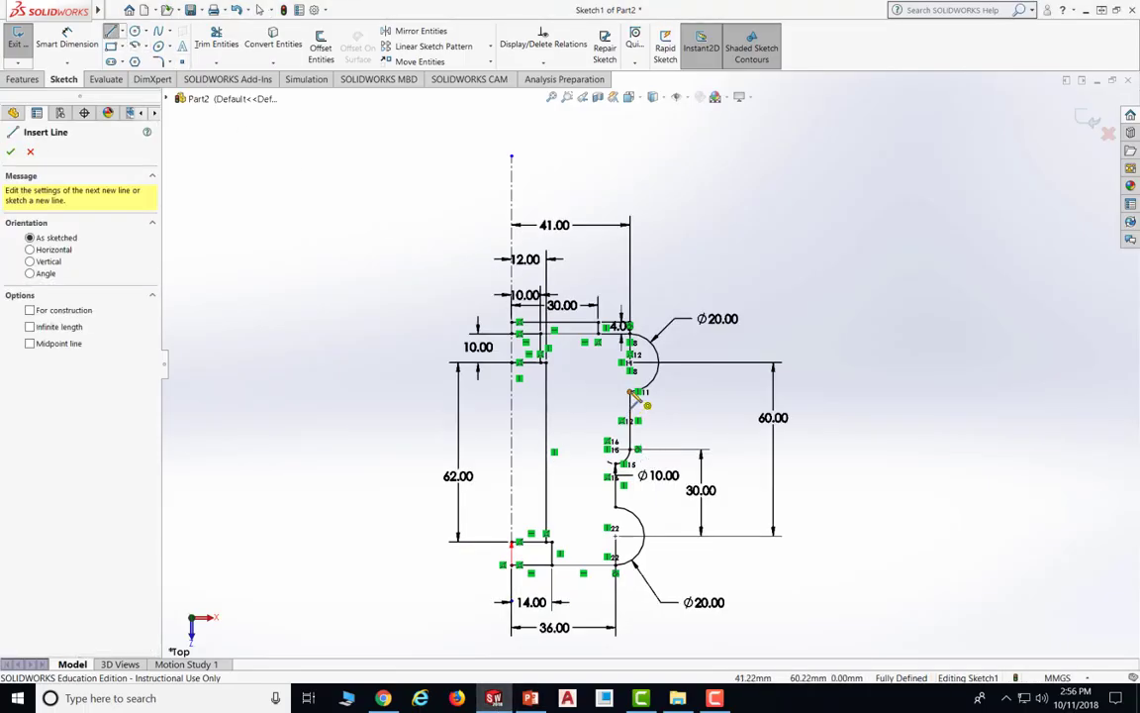
click(639, 392)
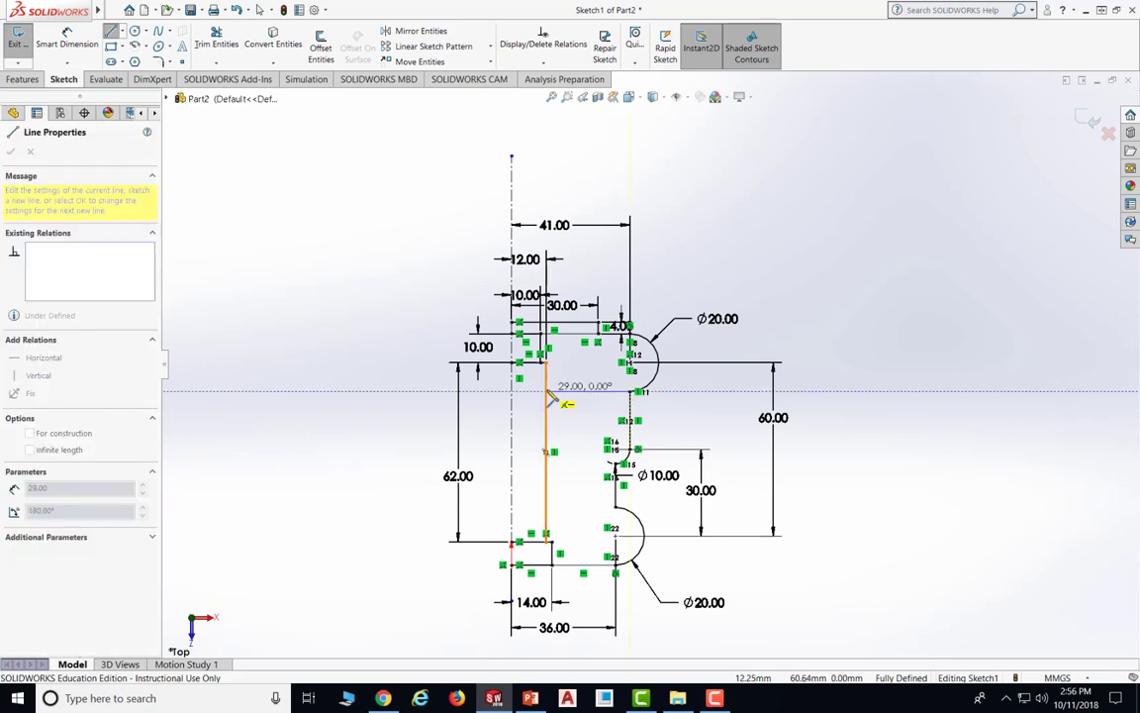
click(548, 392)
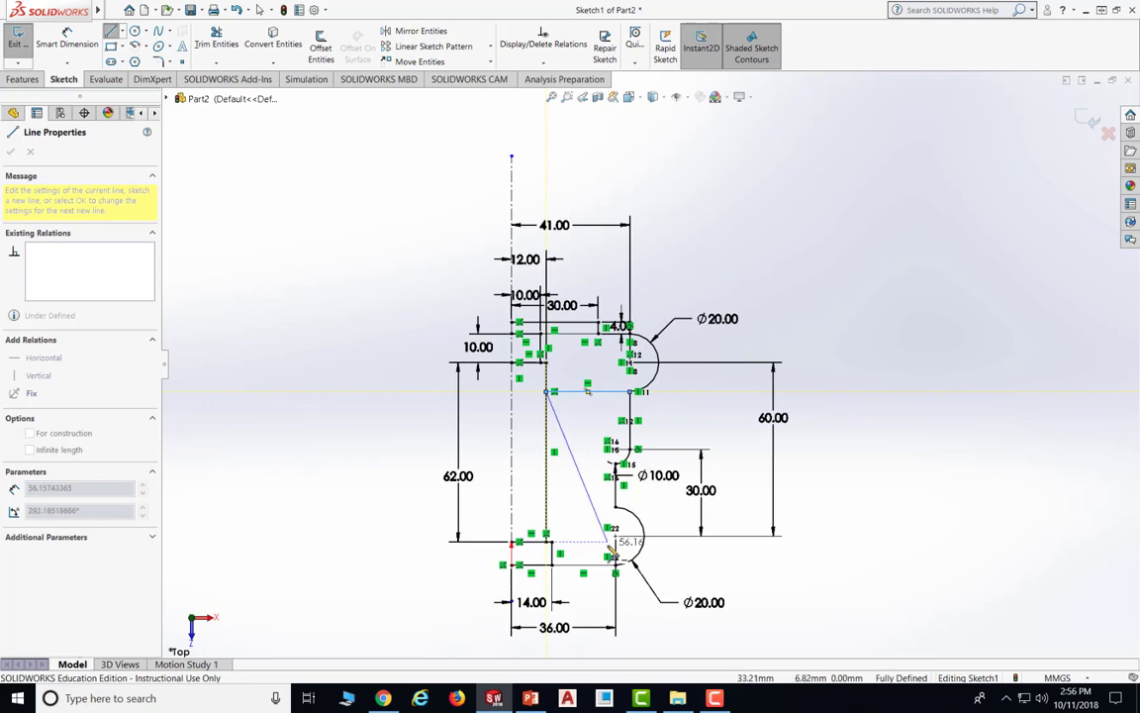
key(Escape)
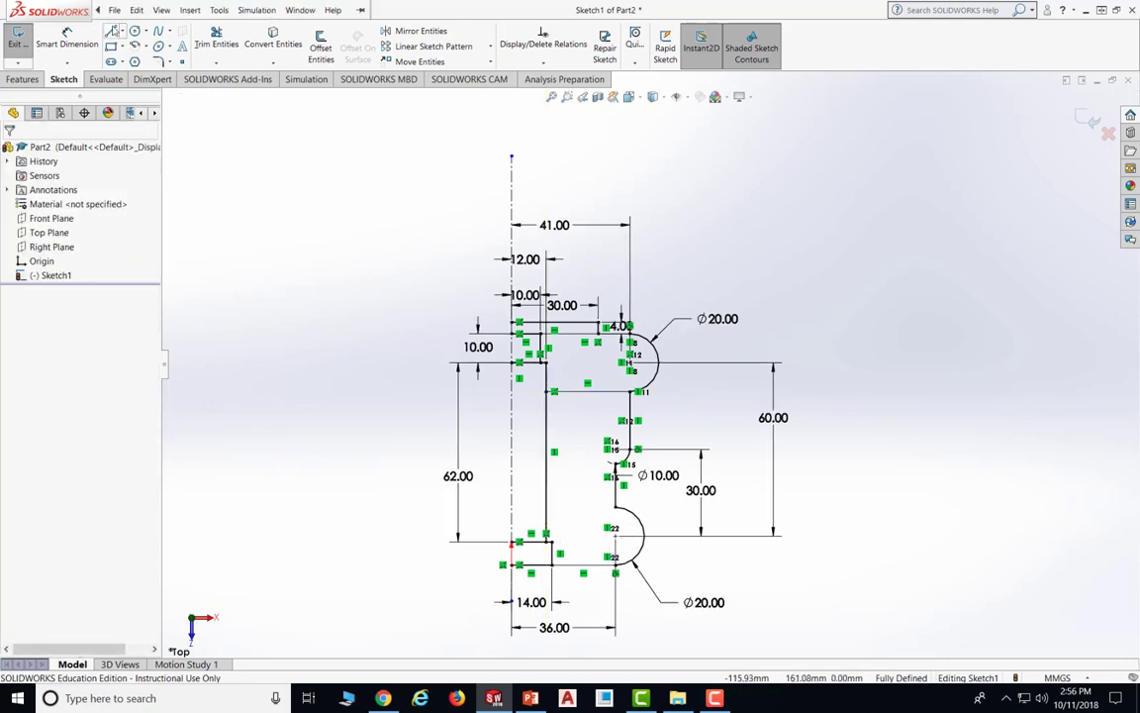
click(111, 31)
click(616, 507)
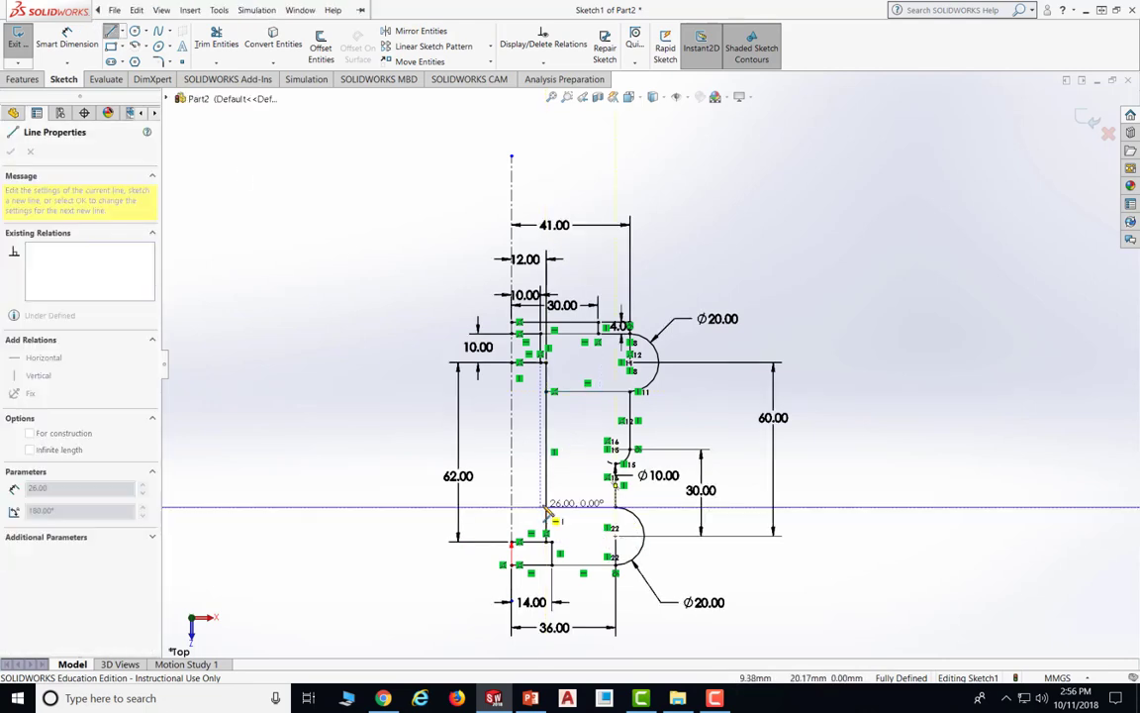
click(548, 506)
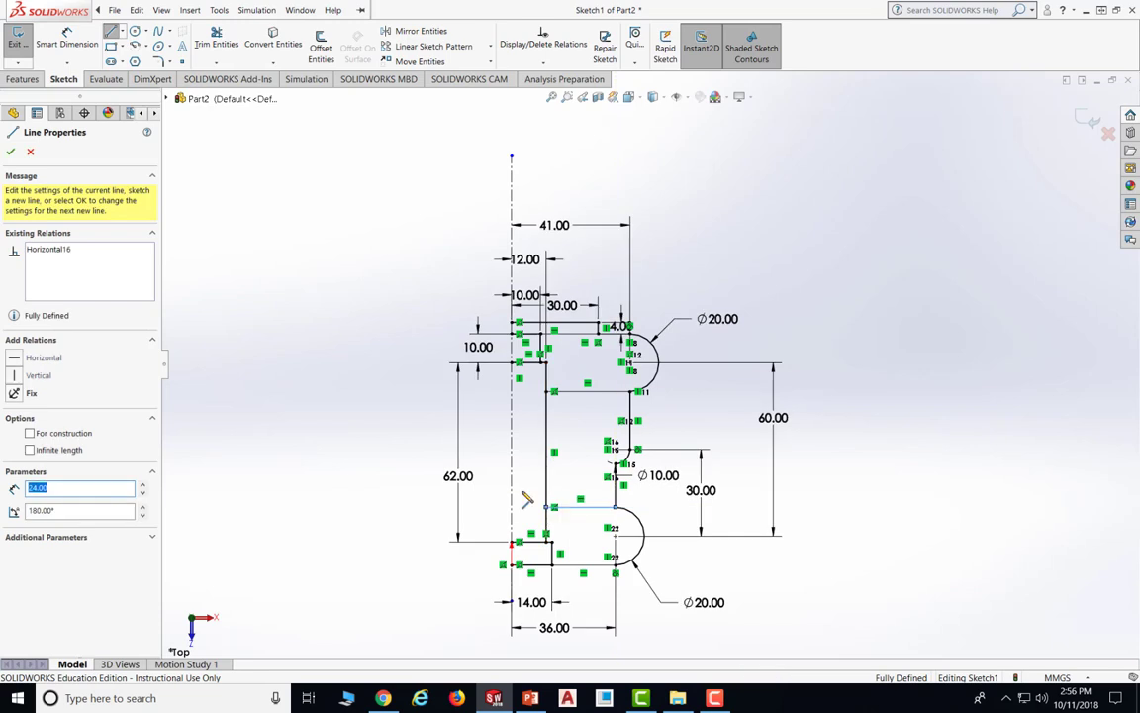
key(Escape)
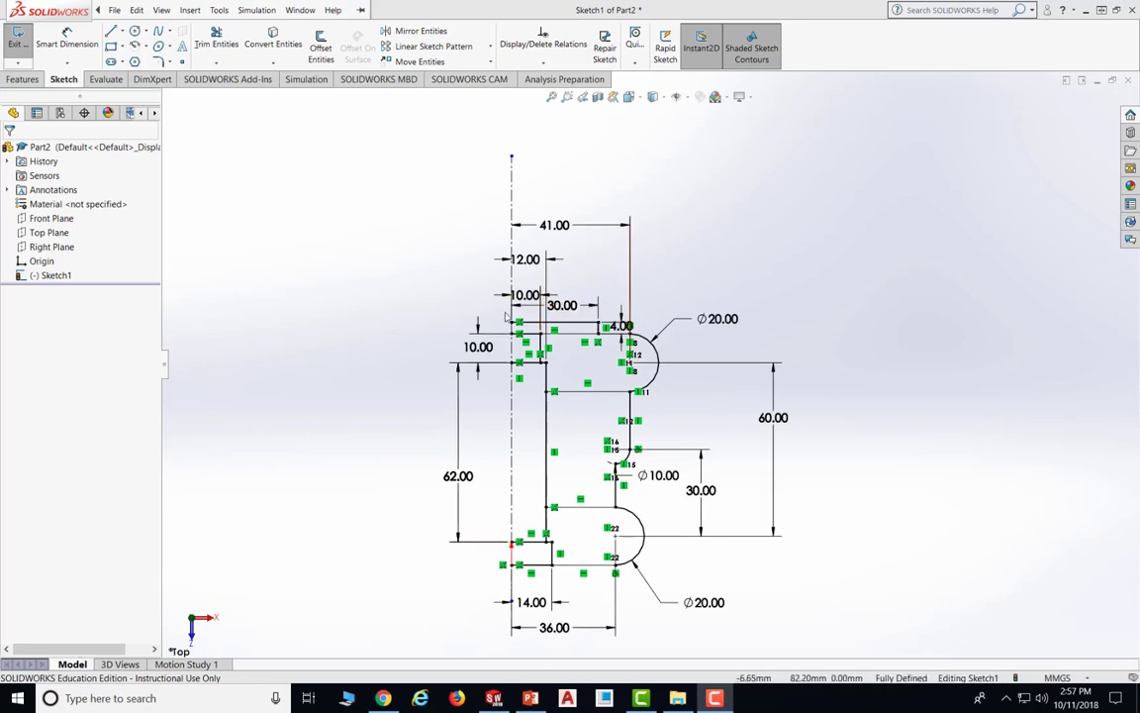
Shorten the centerline, then mirror the box-selected half profile about the vertical centerline
drag(510, 156, 511, 213)
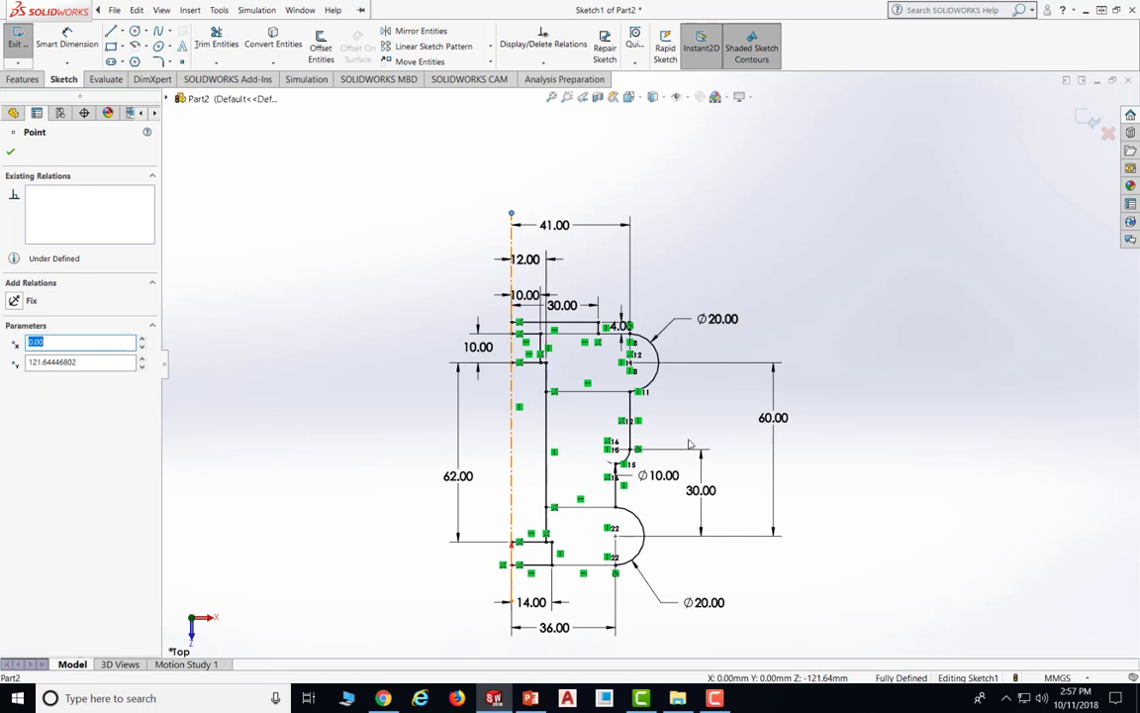
click(420, 32)
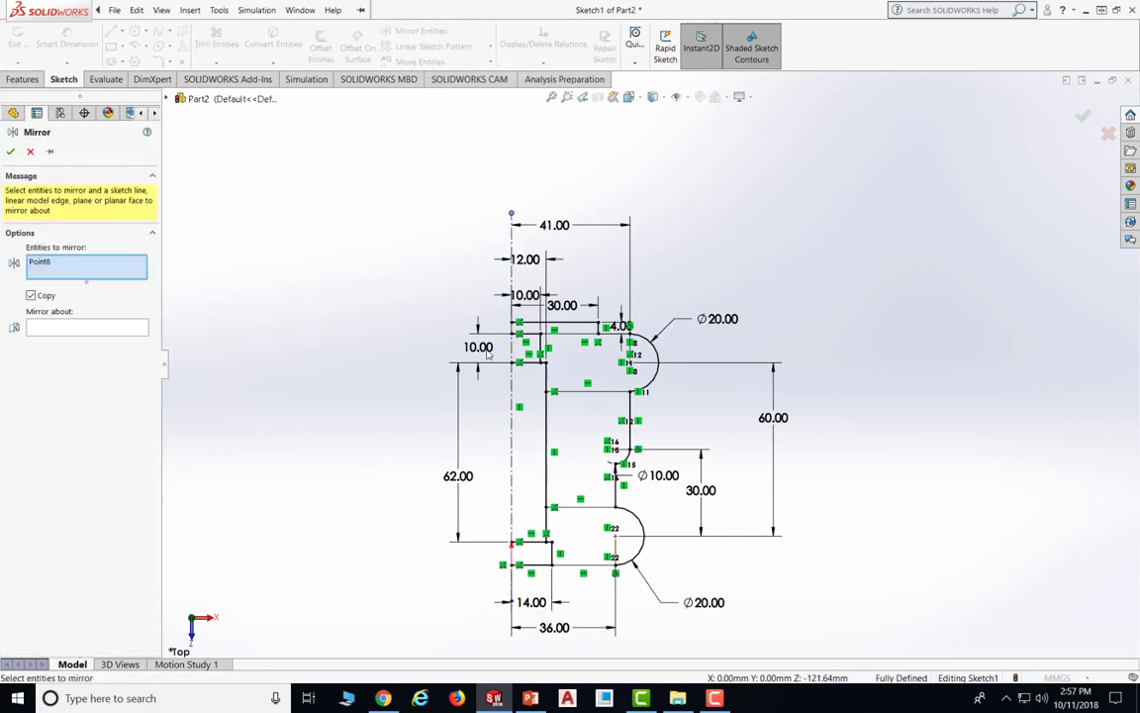
click(45, 263)
key(Delete)
mouse_move(400, 260)
mouse_down()
mouse_move(661, 374)
mouse_move(771, 473)
mouse_move(788, 595)
mouse_up()
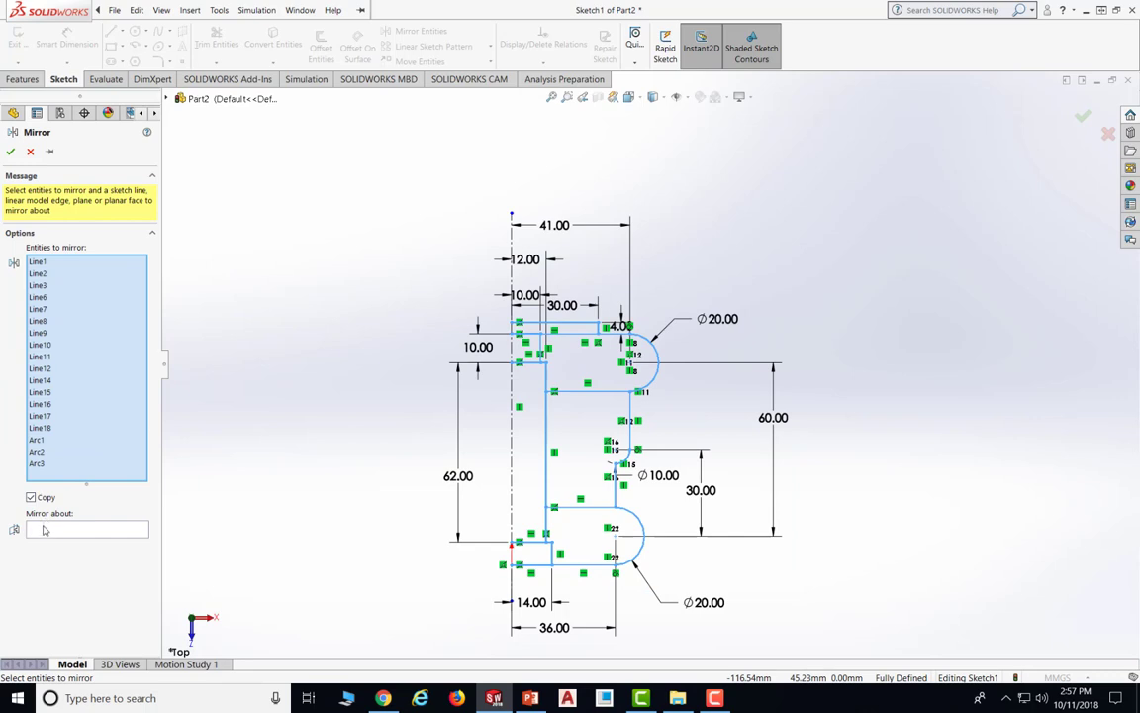
click(44, 531)
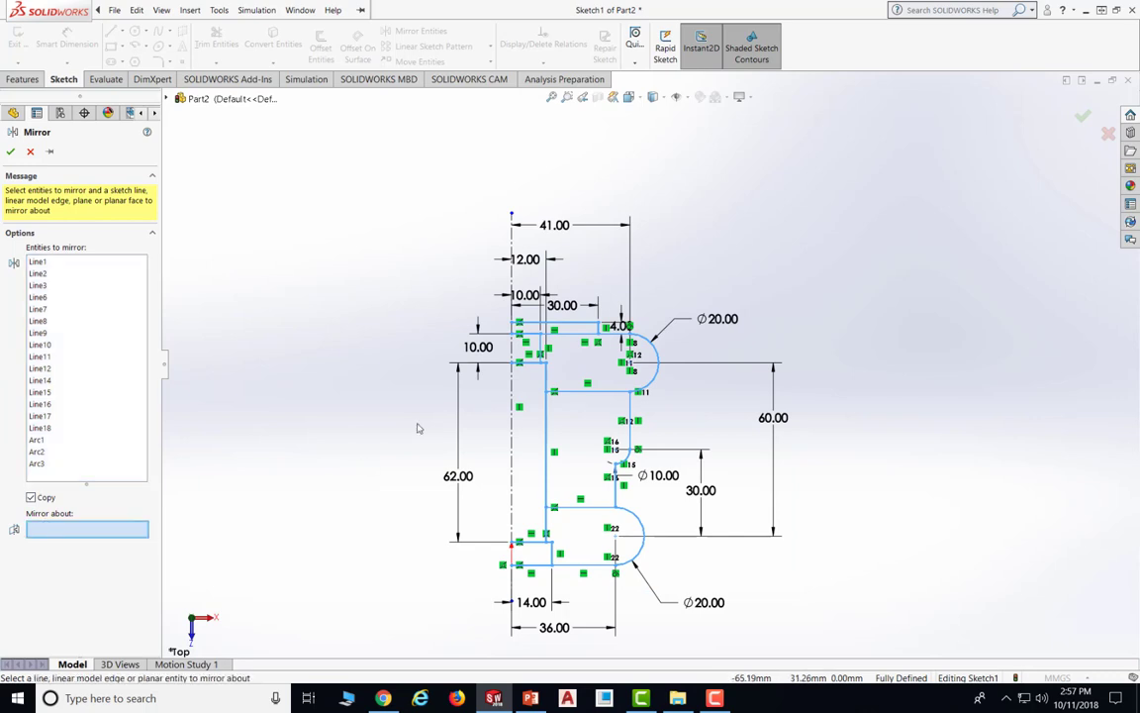
click(512, 241)
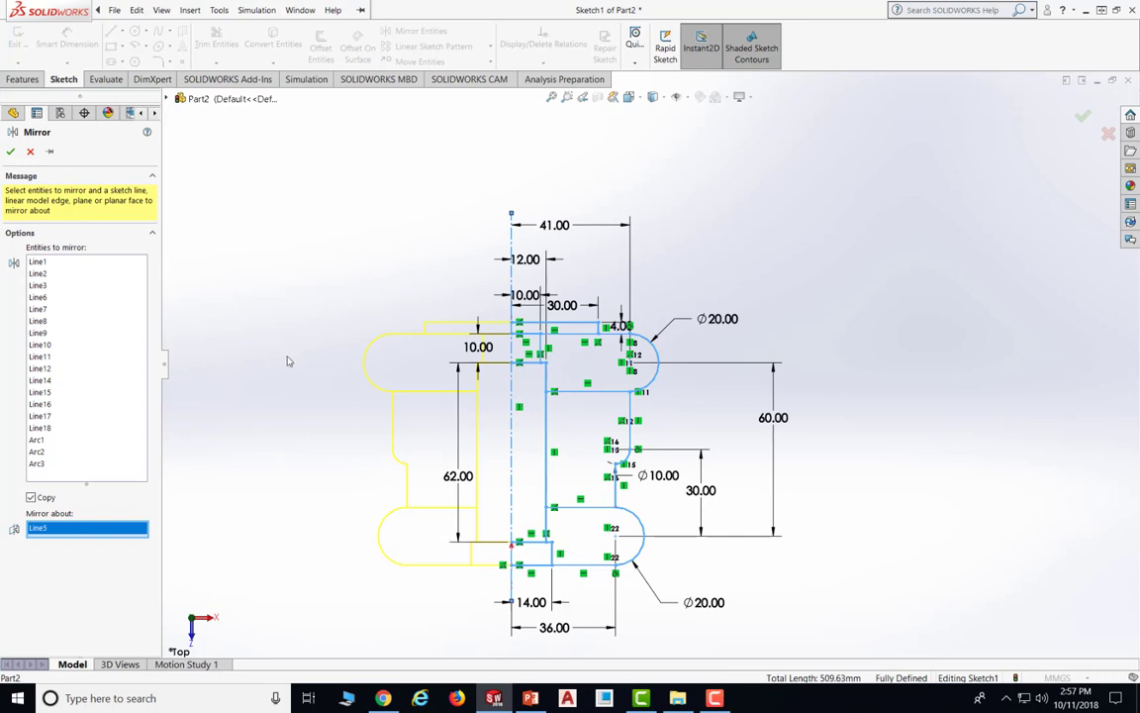
click(10, 152)
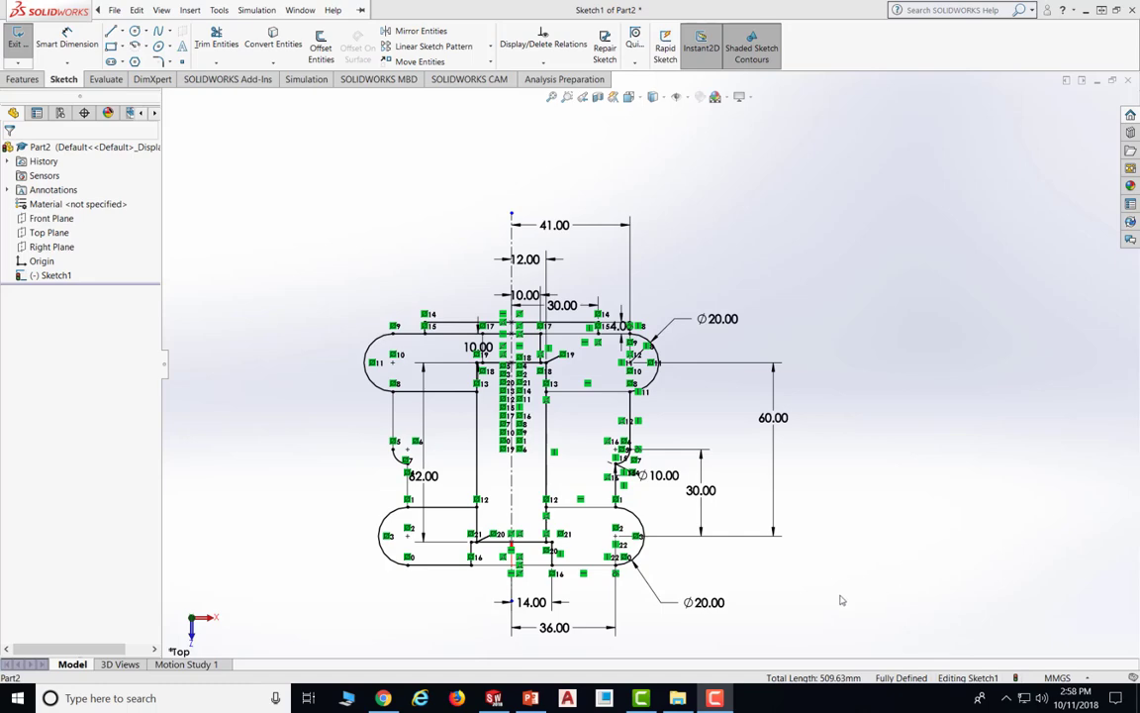
mouse_move(531, 700)
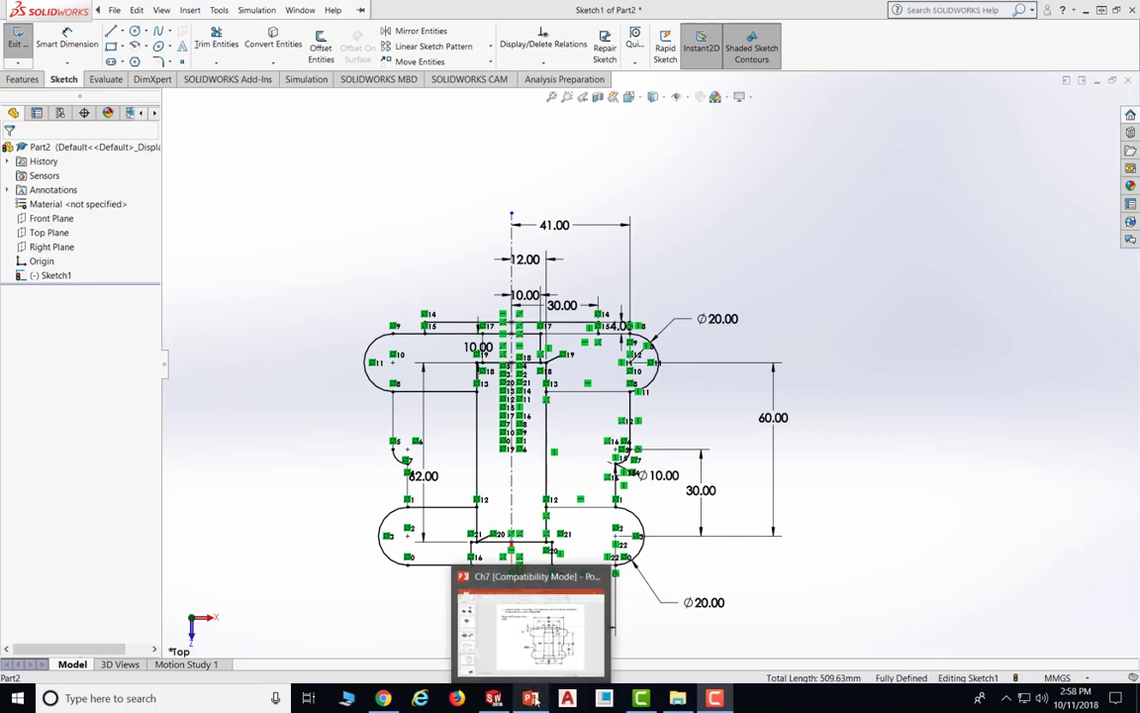
click(532, 631)
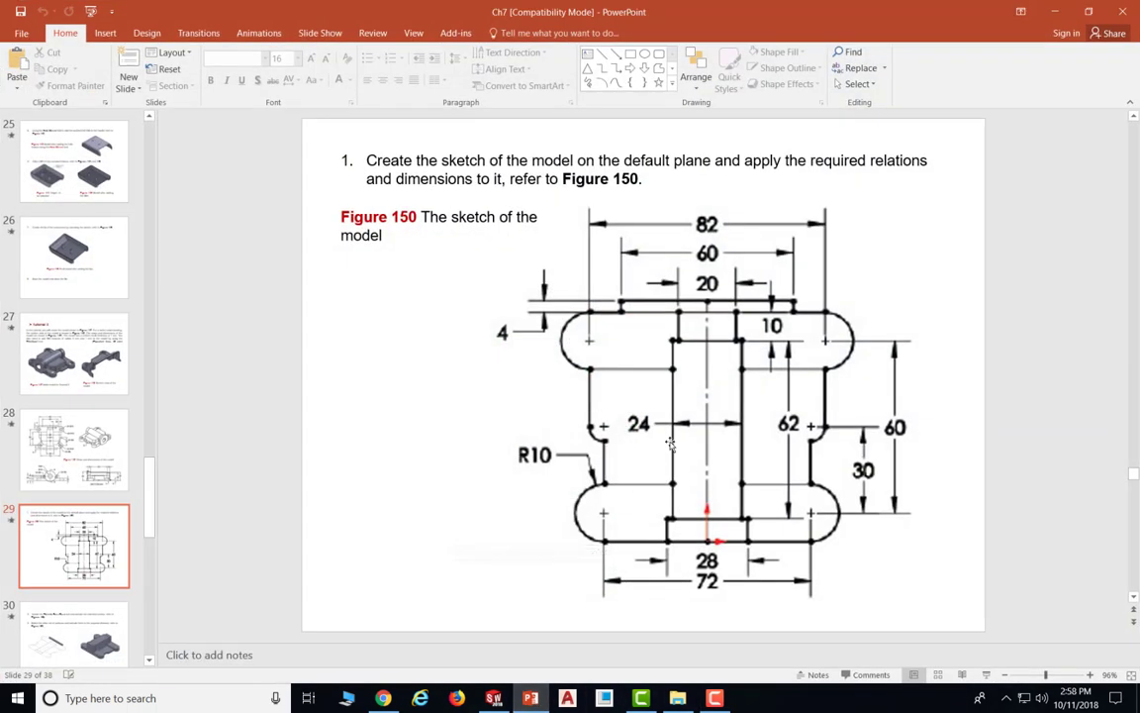
scroll(625, 402, down, 1)
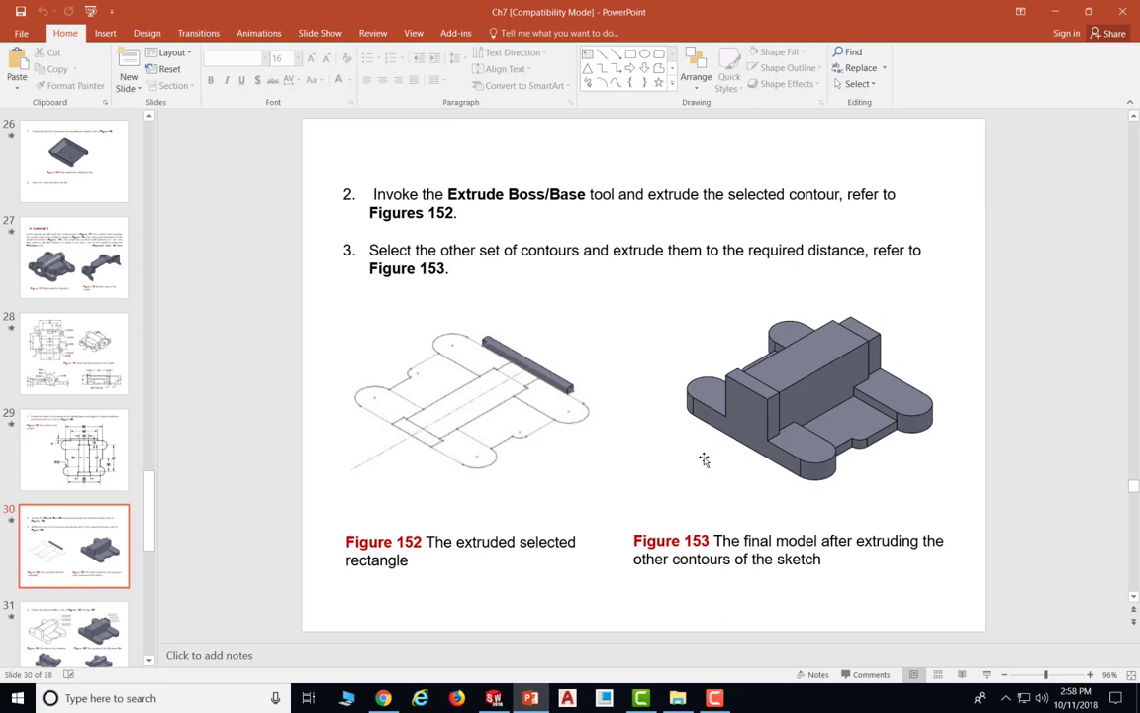
scroll(622, 431, up, 2)
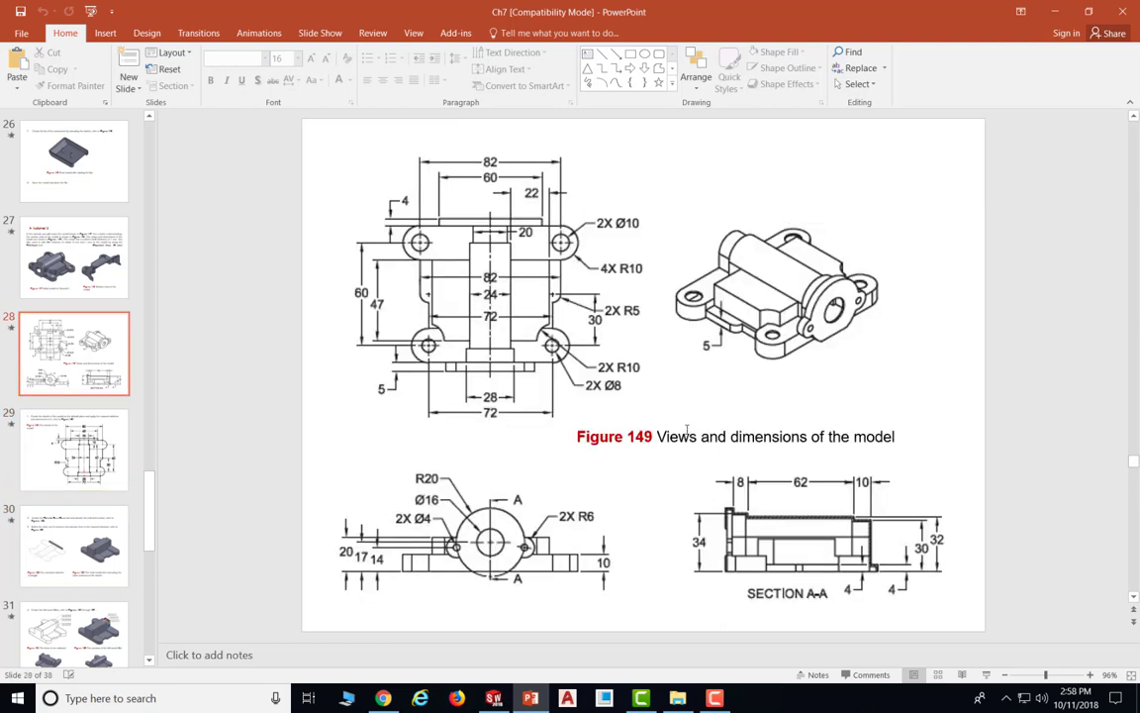
scroll(687, 429, up, 1)
scroll(687, 428, down, 1)
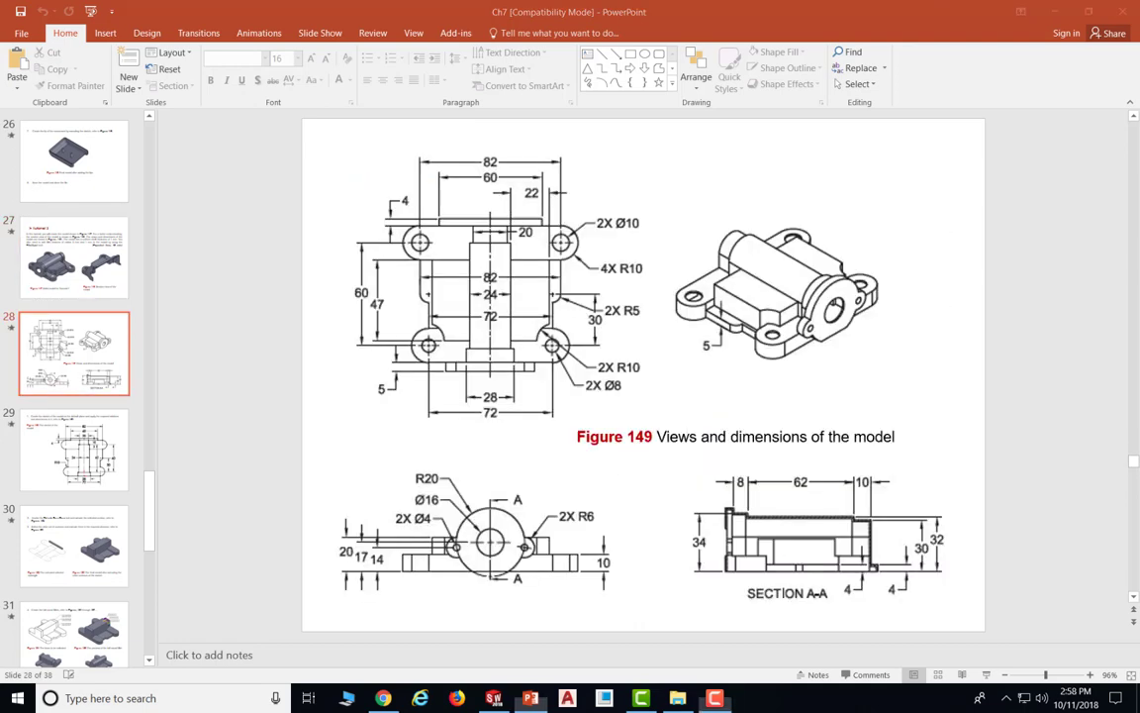
key(F10)
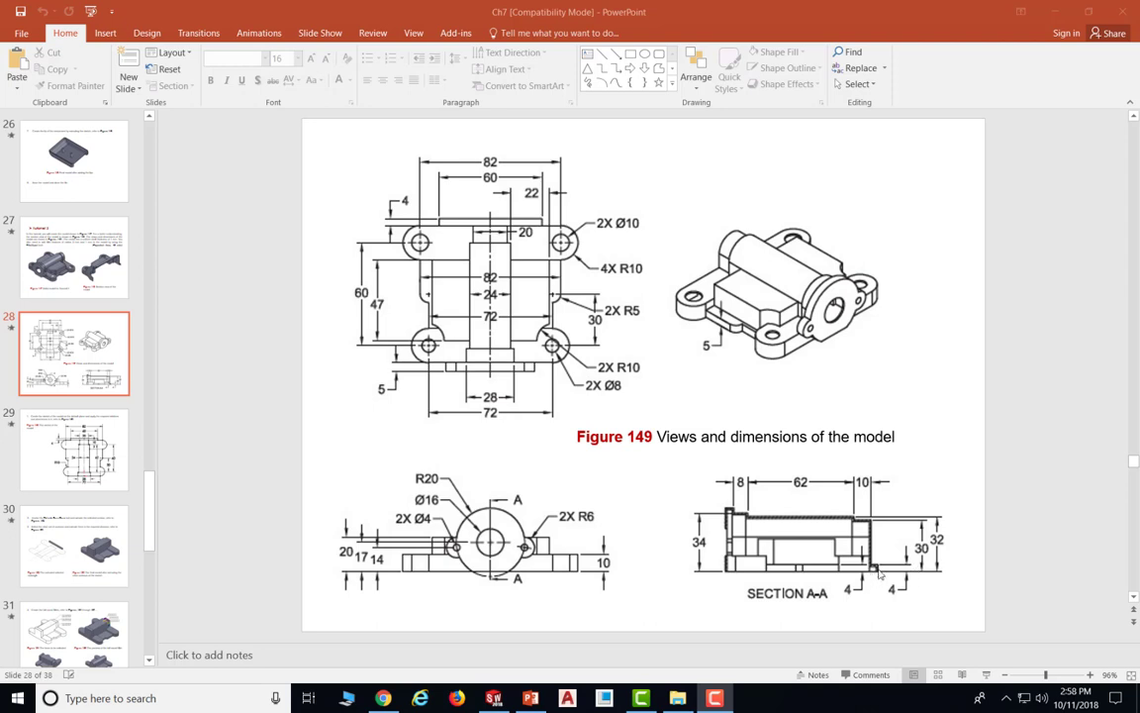
mouse_move(532, 700)
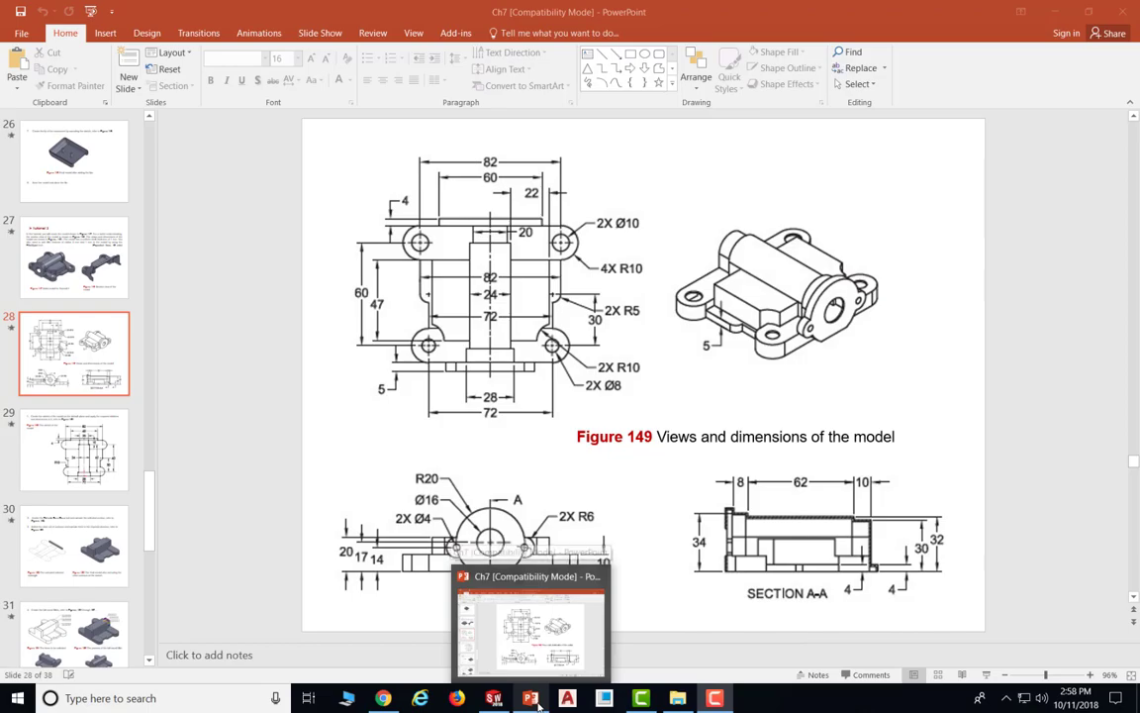
click(492, 697)
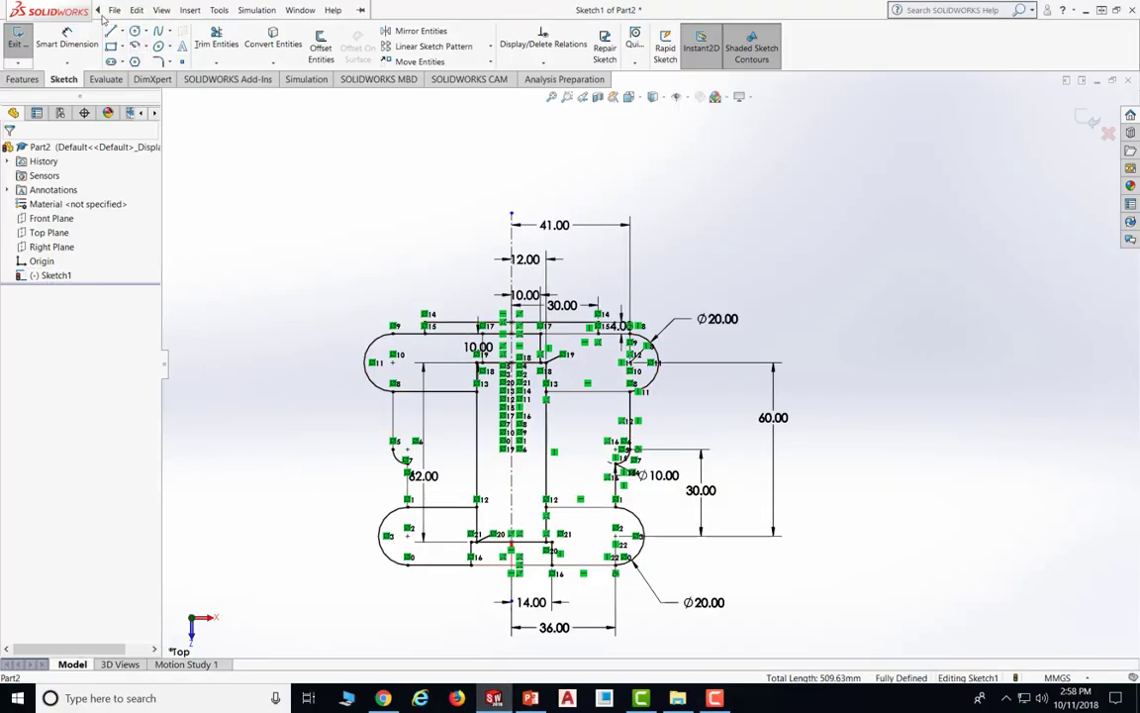
Save the part as C7T3 in the Temp folder
key(alt+e)
key(Return)
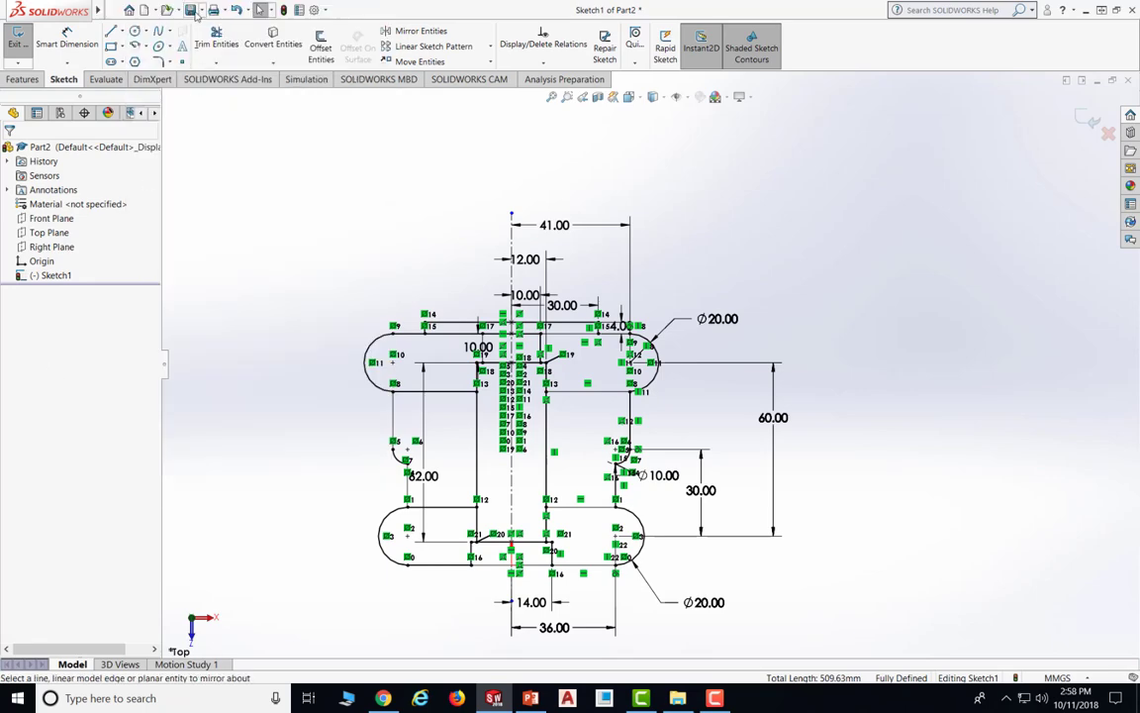
click(193, 12)
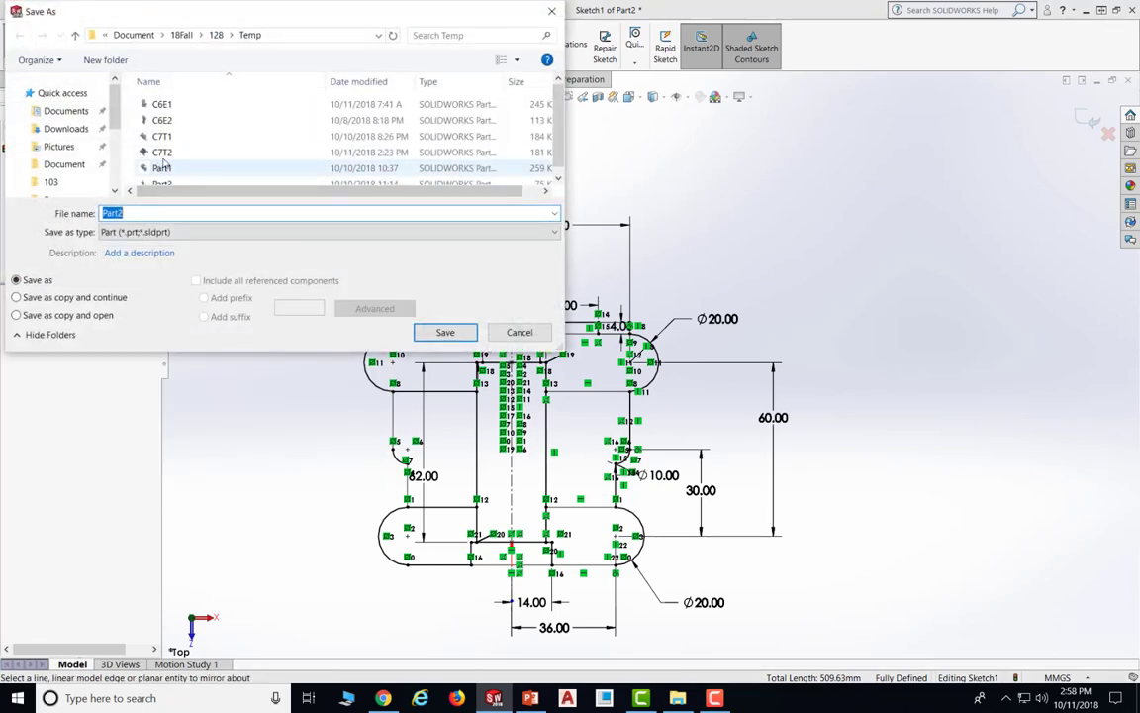
text(C7)
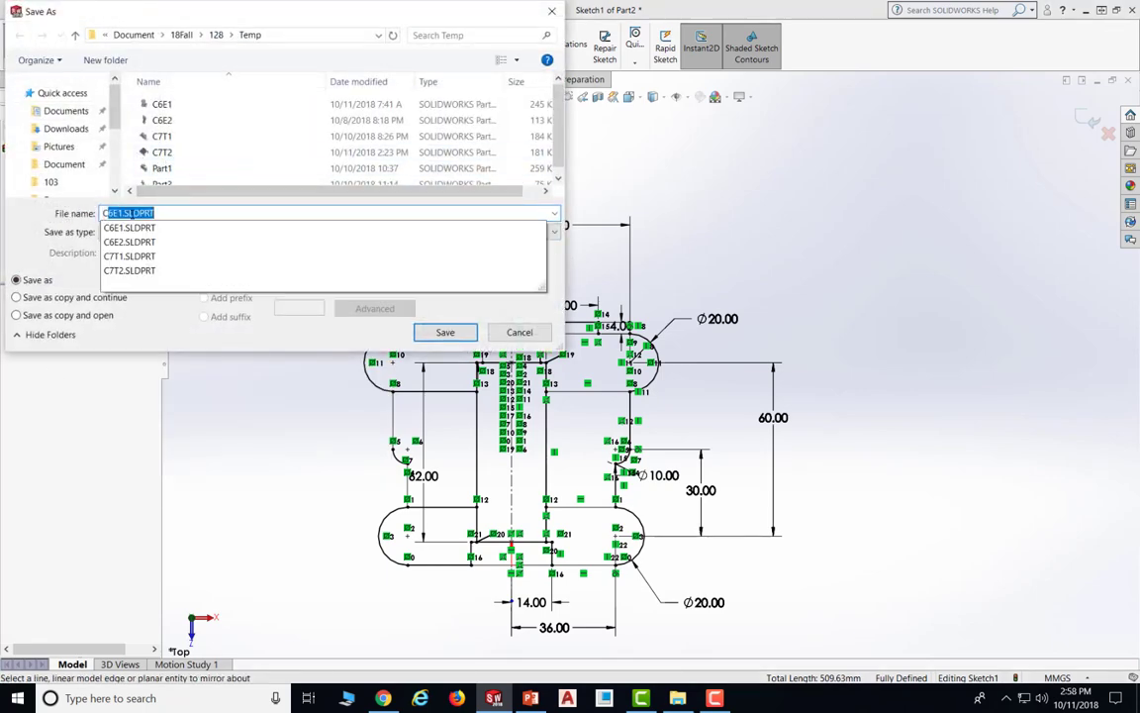
text(T3)
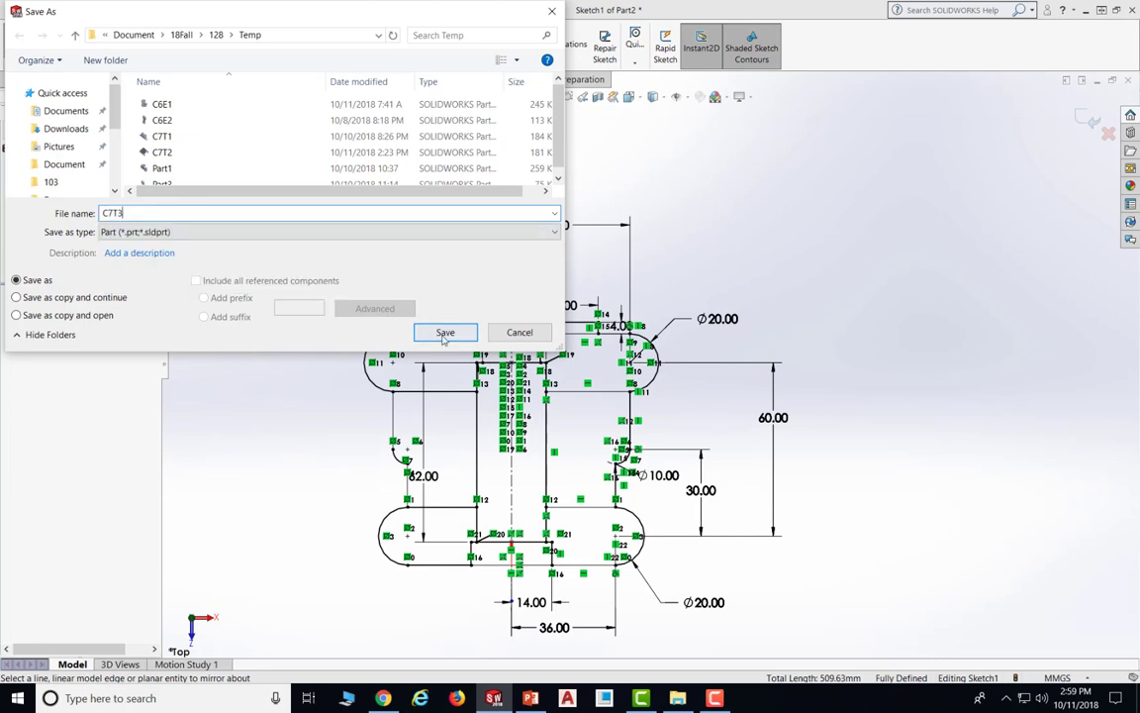
click(418, 334)
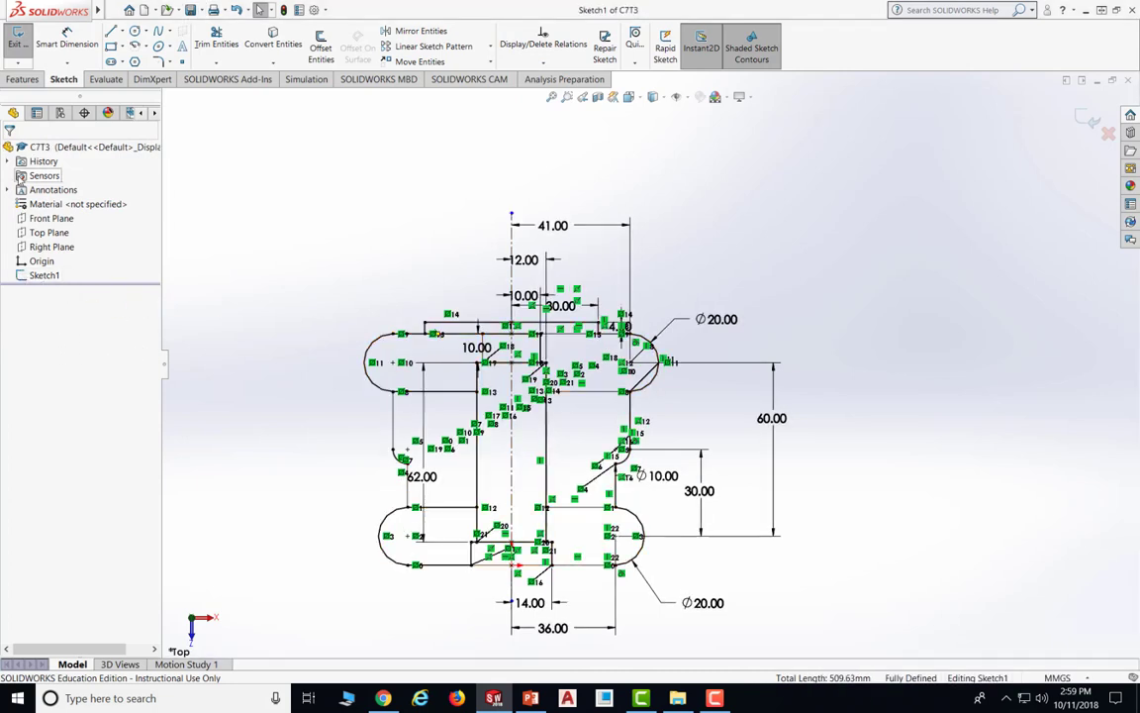
Preview a 4 mm Extruded Boss of both thin top-strip regions, then view the Figure 149 slide
click(23, 80)
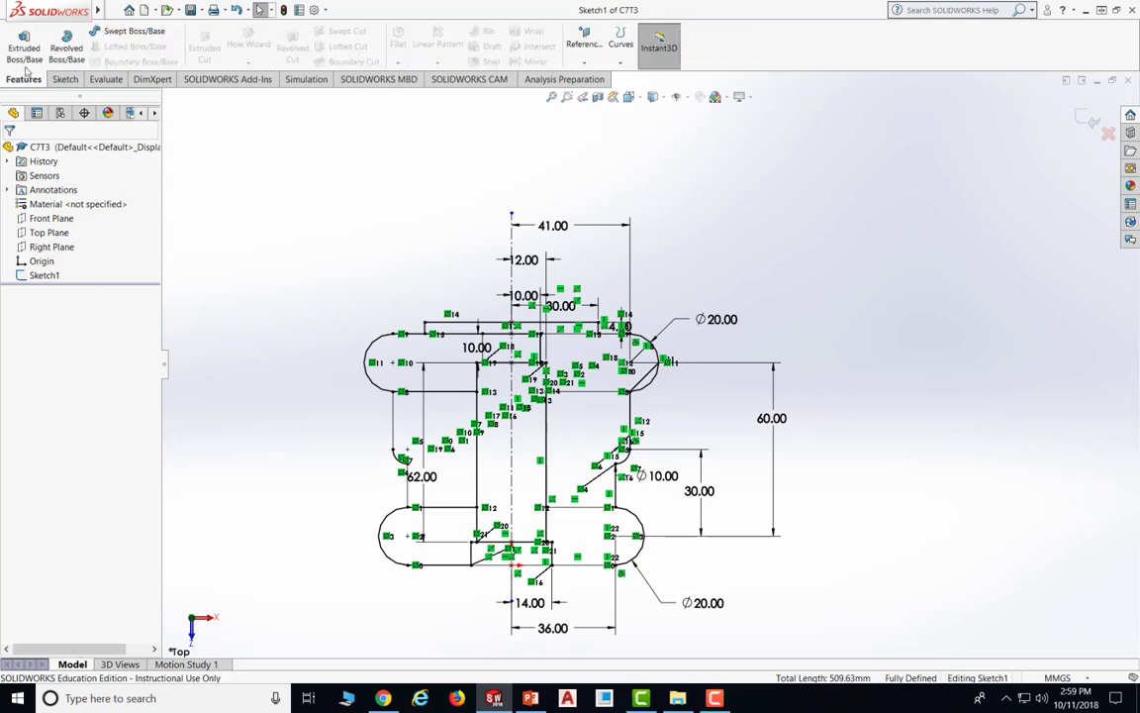
click(30, 52)
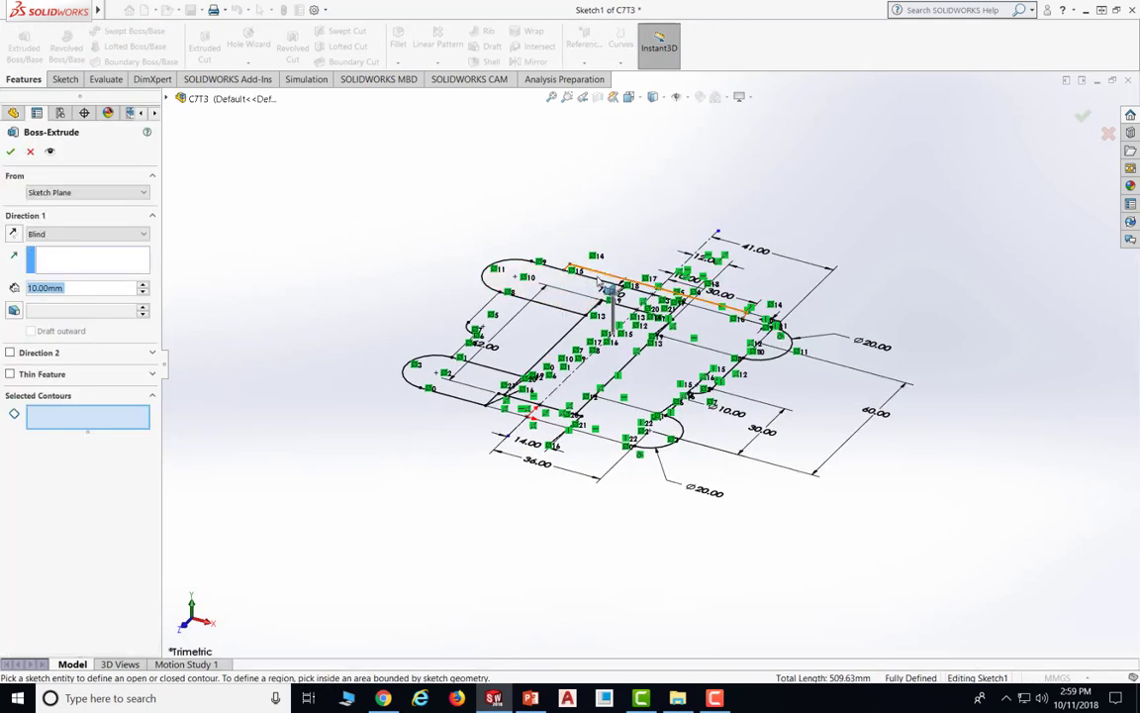
scroll(609, 284, down, 2)
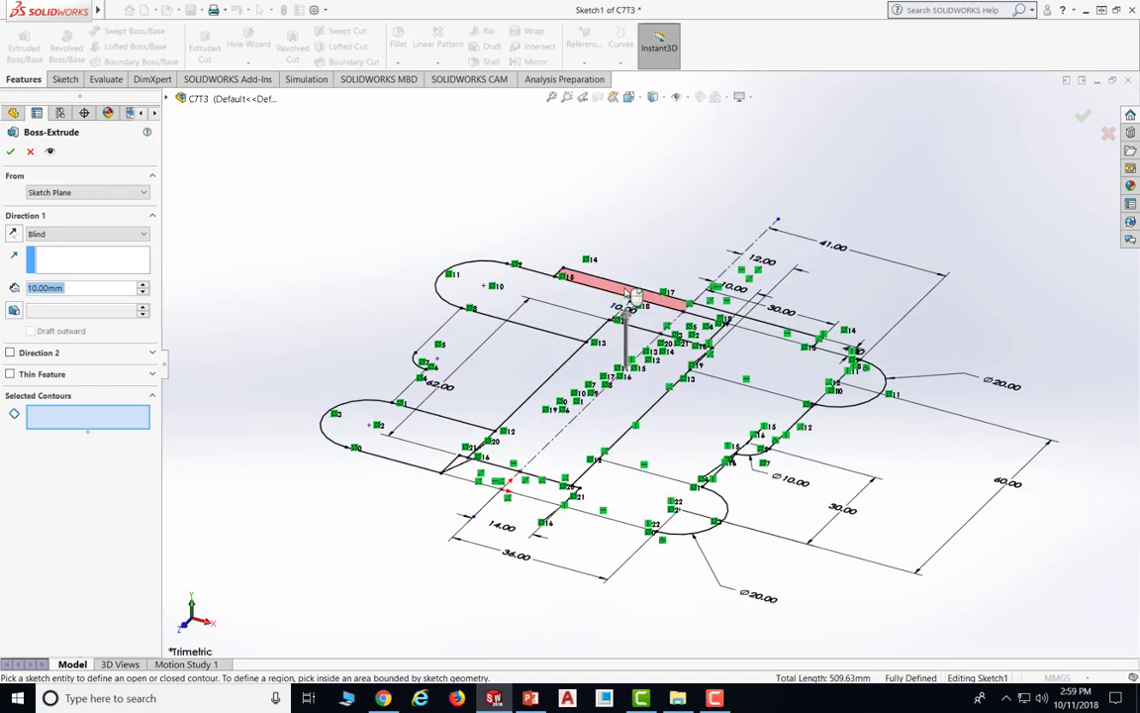
click(633, 294)
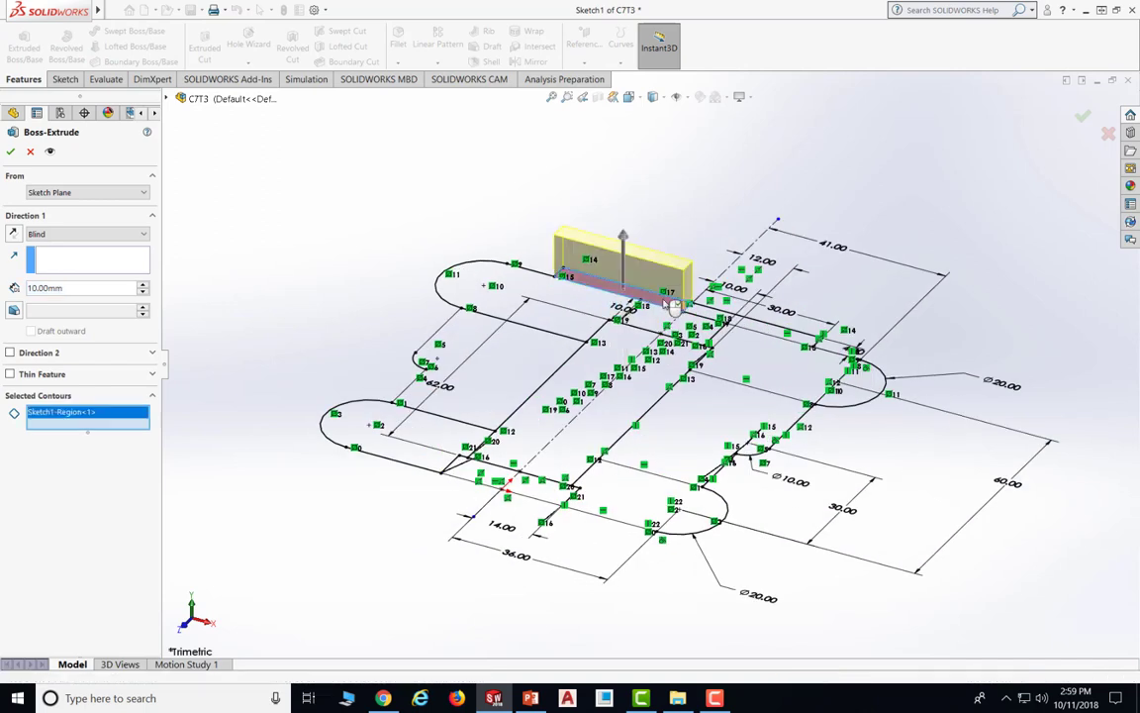
click(772, 335)
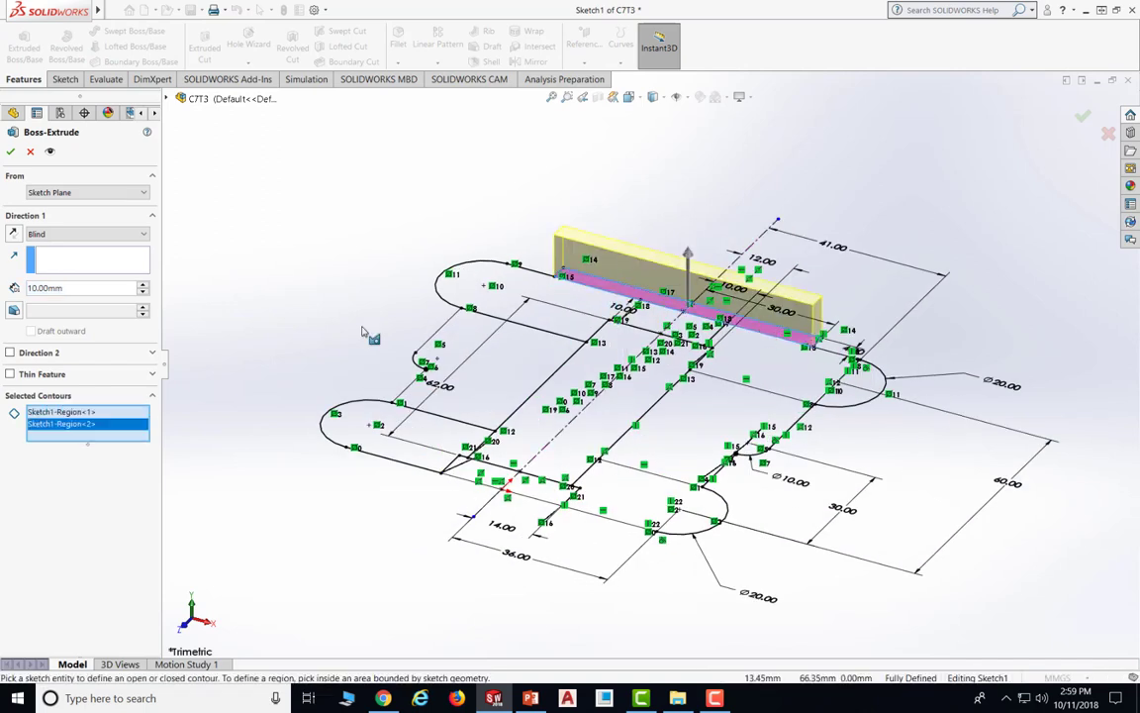
click(46, 288)
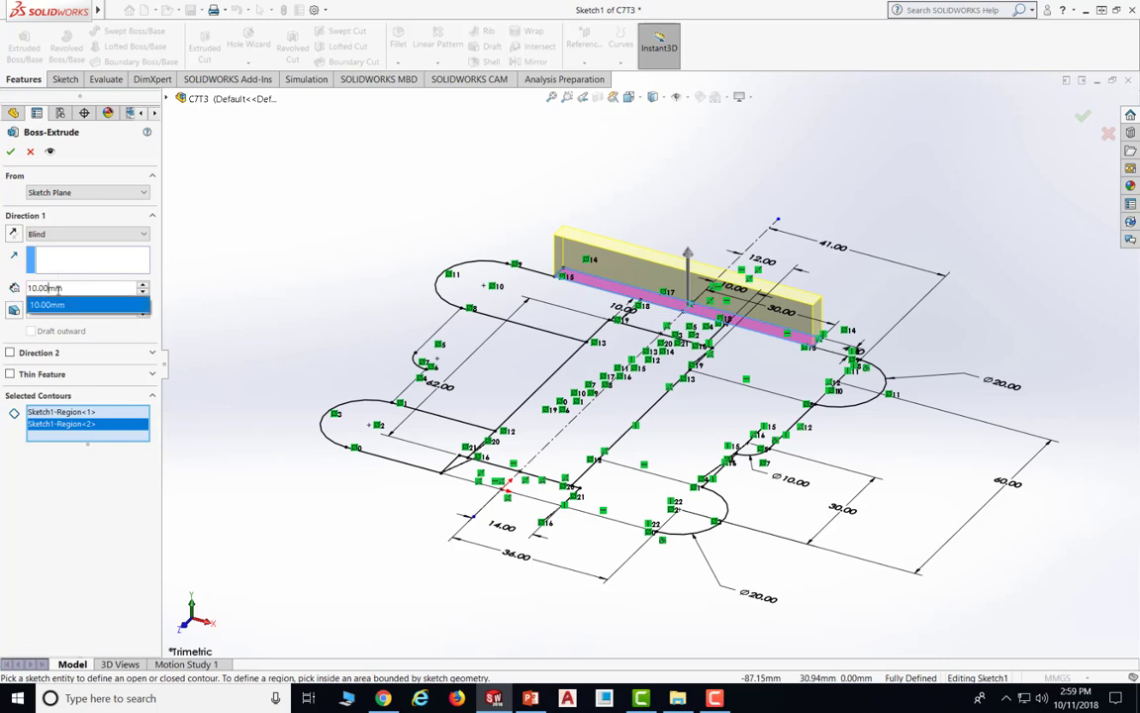
text(4)
key(Home)
key(Delete)
key(Delete)
key(Delete)
key(Delete)
key(Delete)
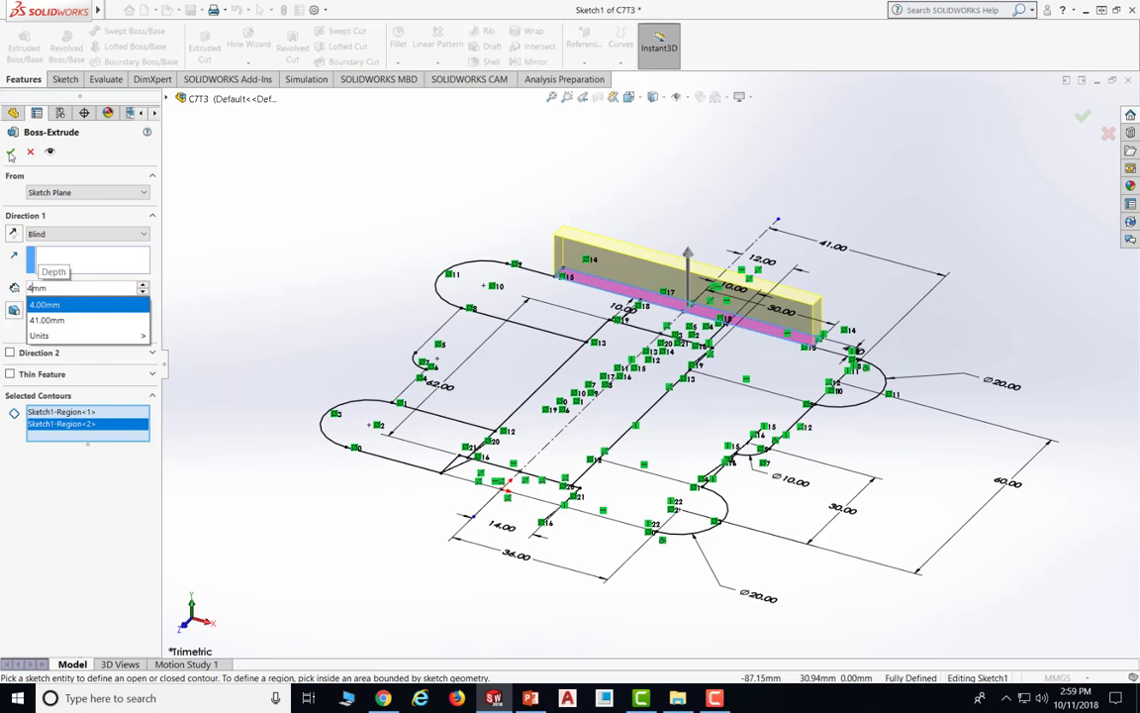
key(Return)
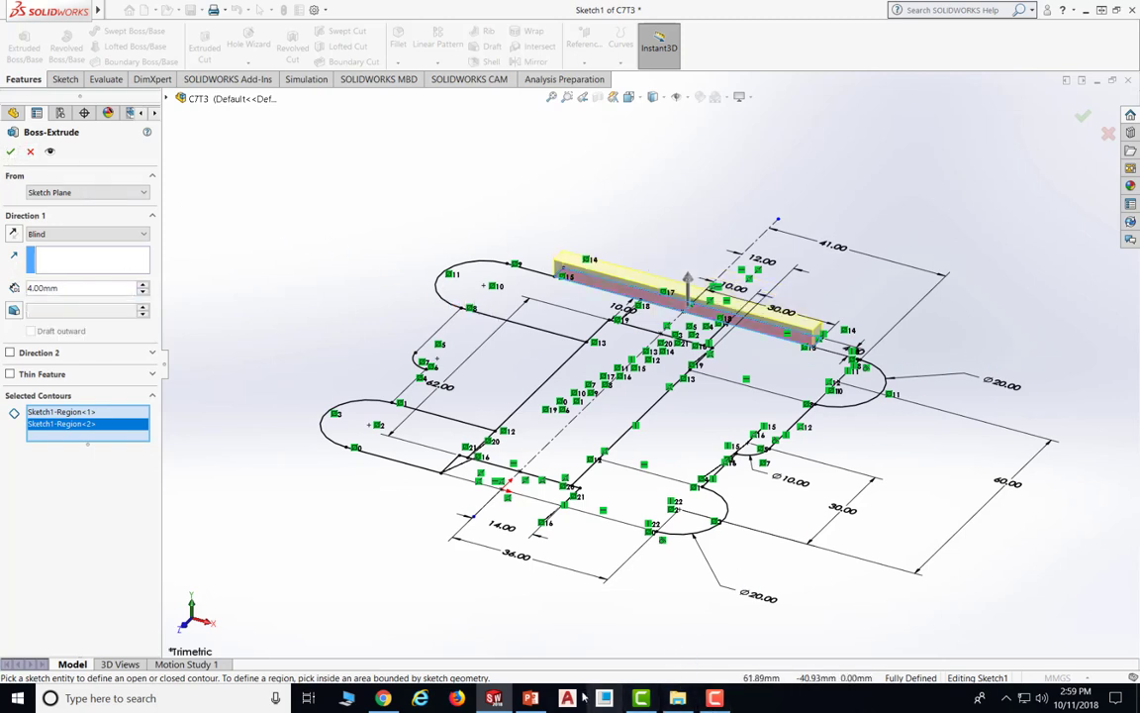
click(531, 697)
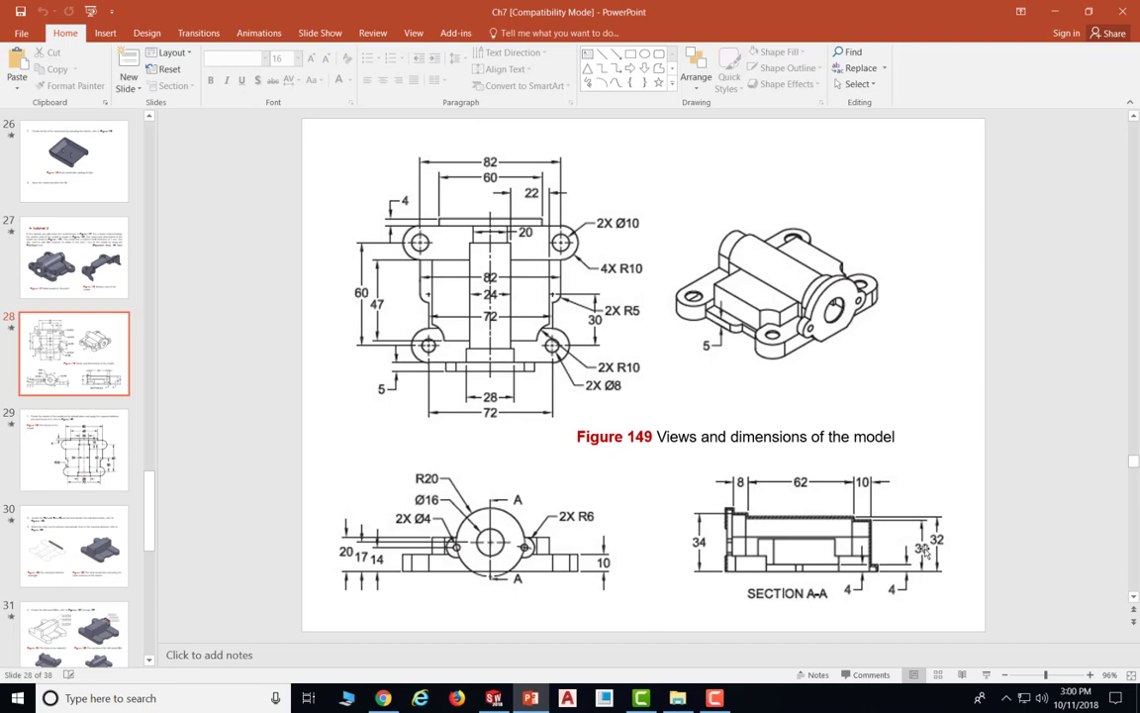
Accept the 4 mm thin bar, then extrude Sketch1's left and right rounded end regions 32 mm
click(494, 698)
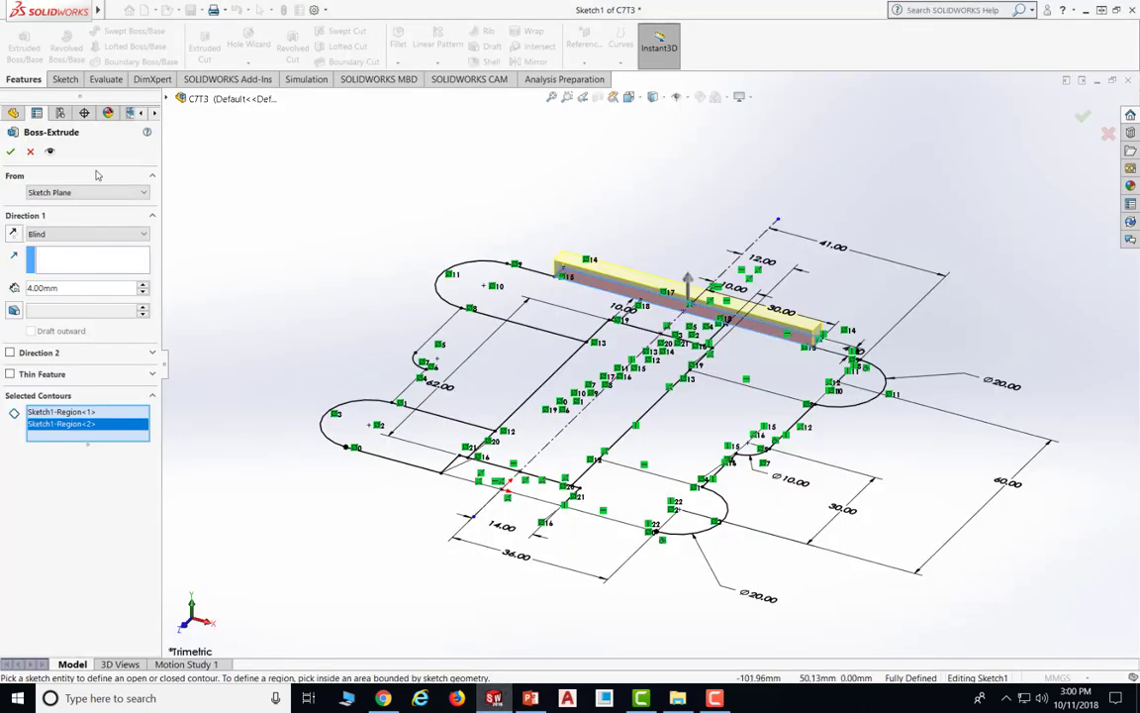
click(10, 151)
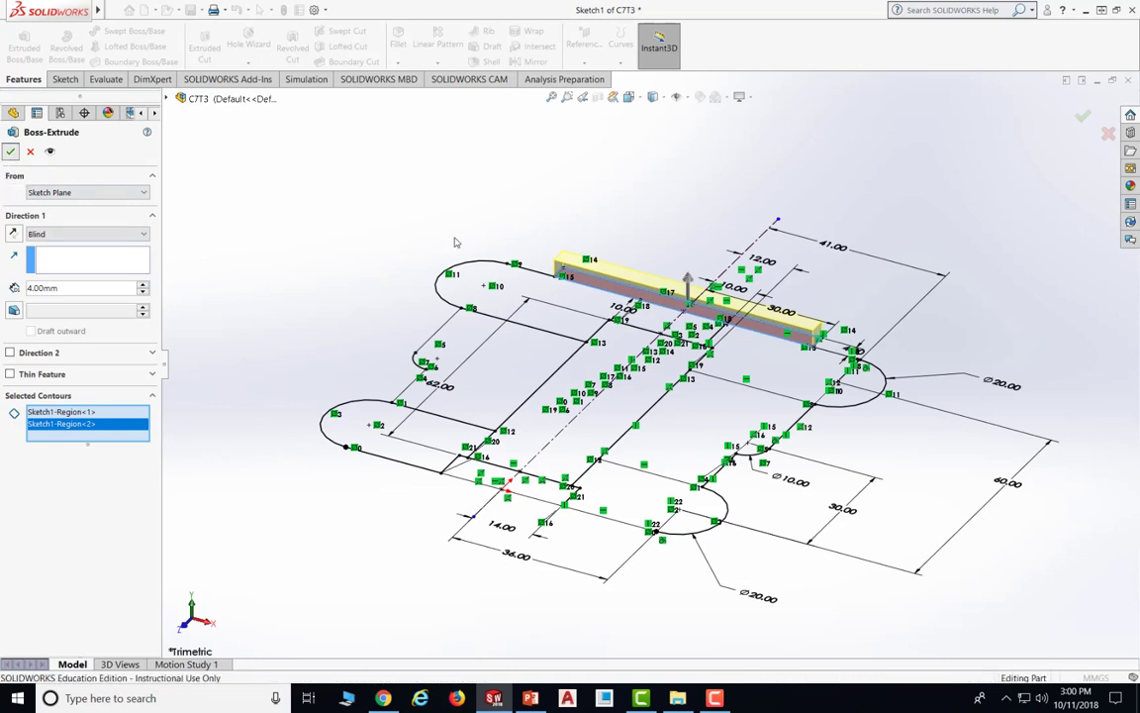
click(8, 276)
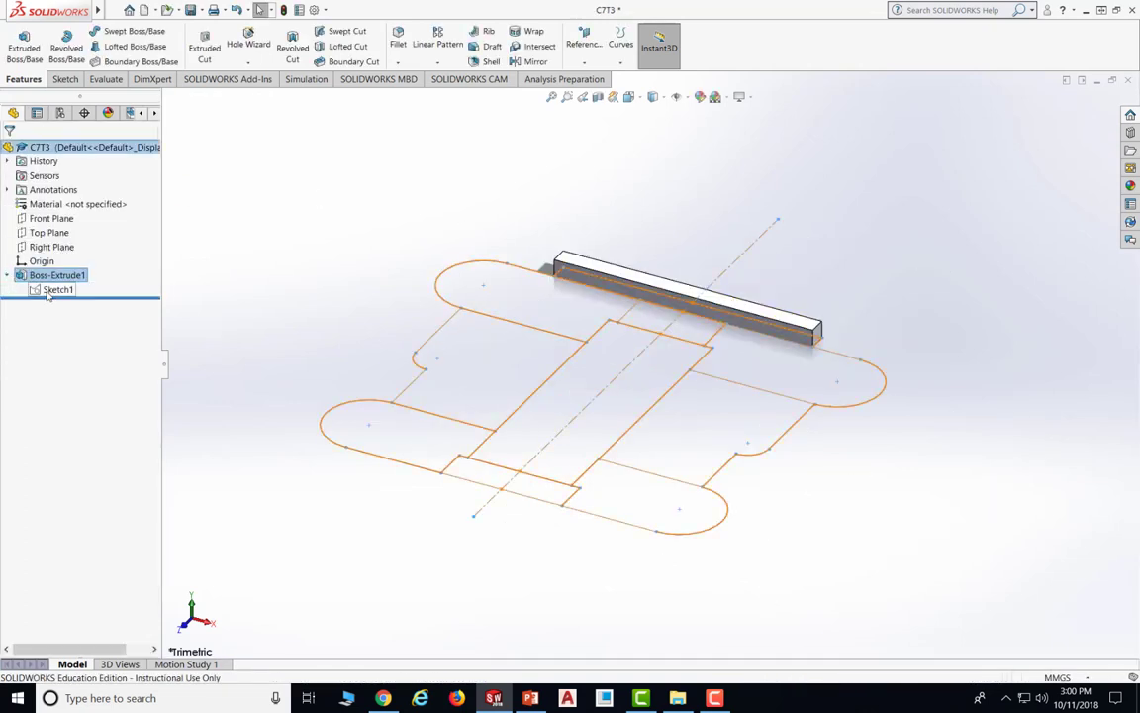
click(56, 290)
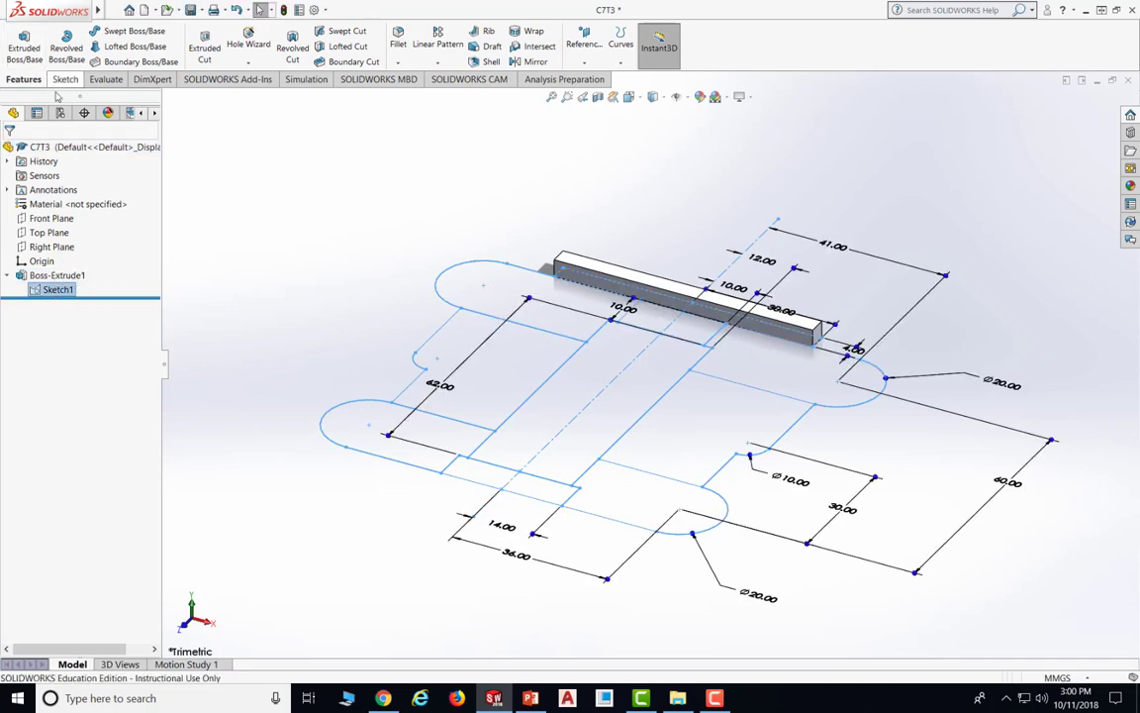
click(26, 52)
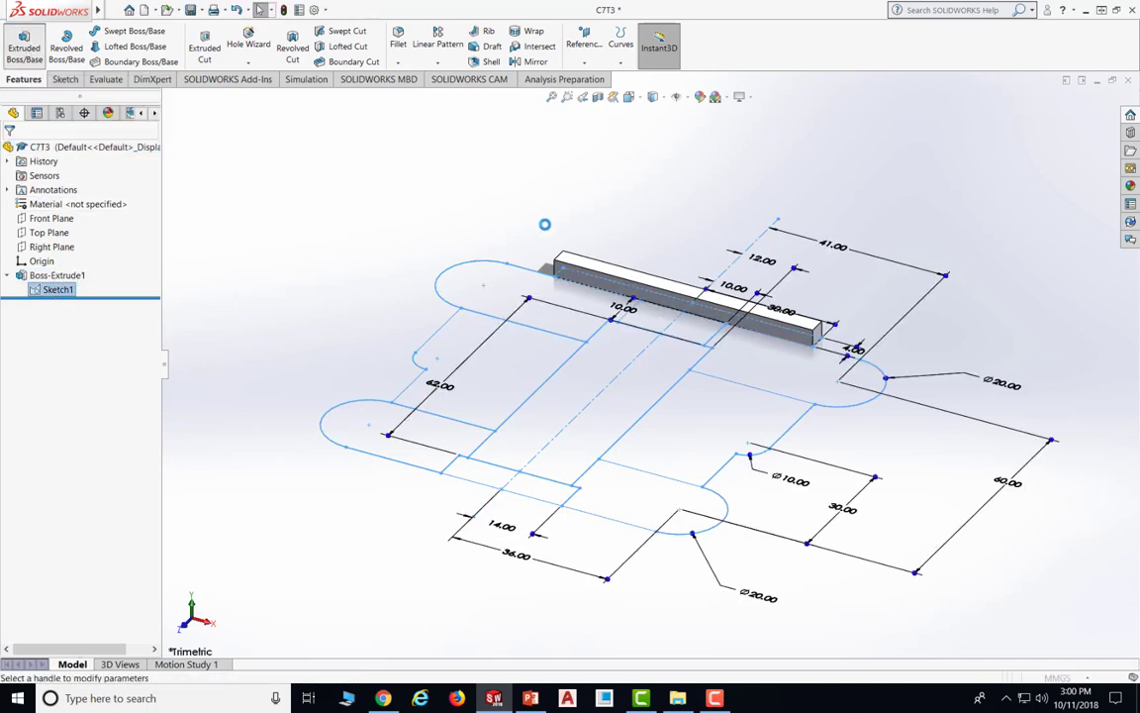
click(522, 288)
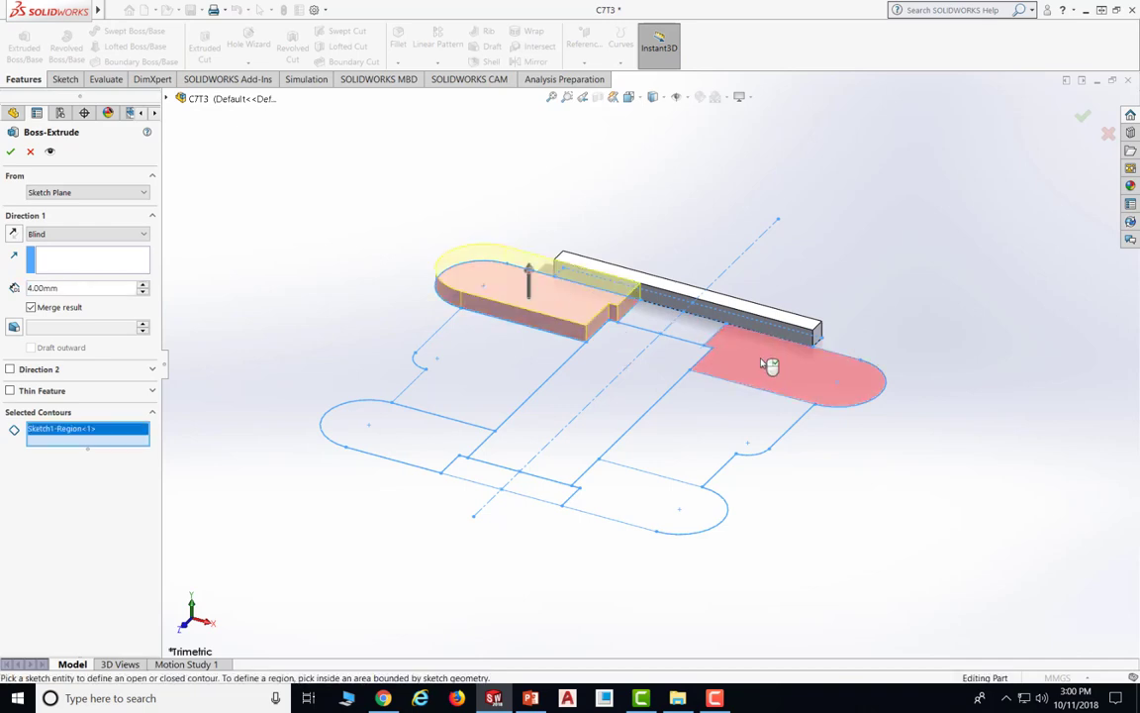
click(768, 365)
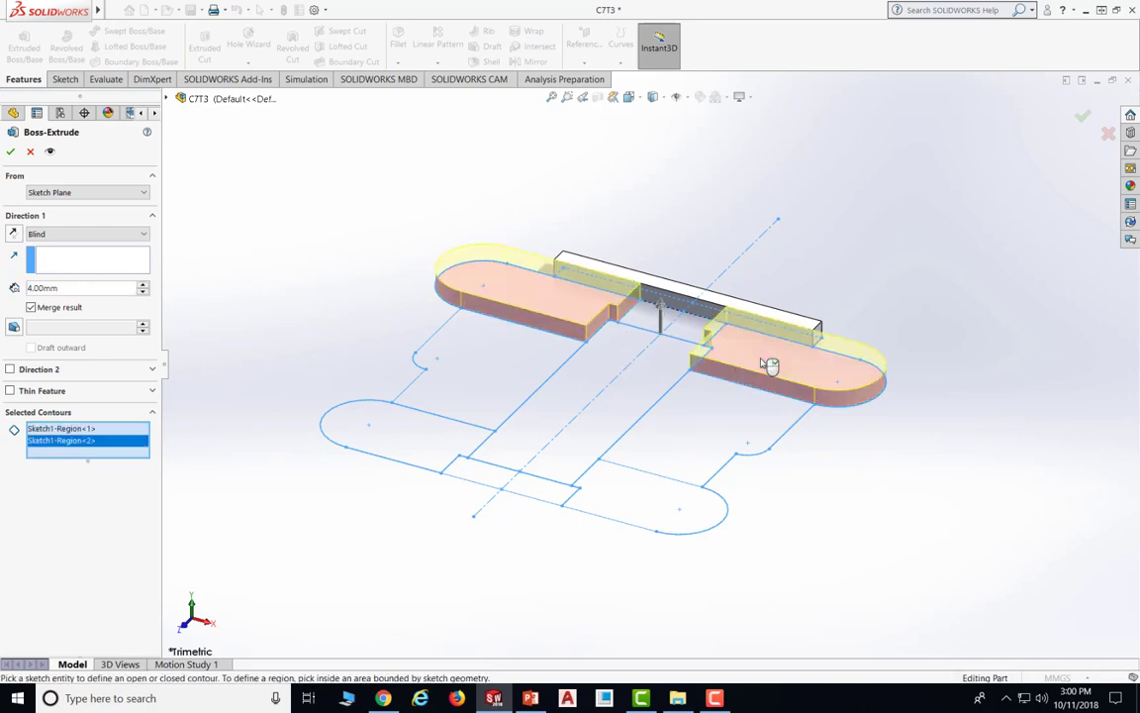
double_click(30, 287)
text(32)
key(Return)
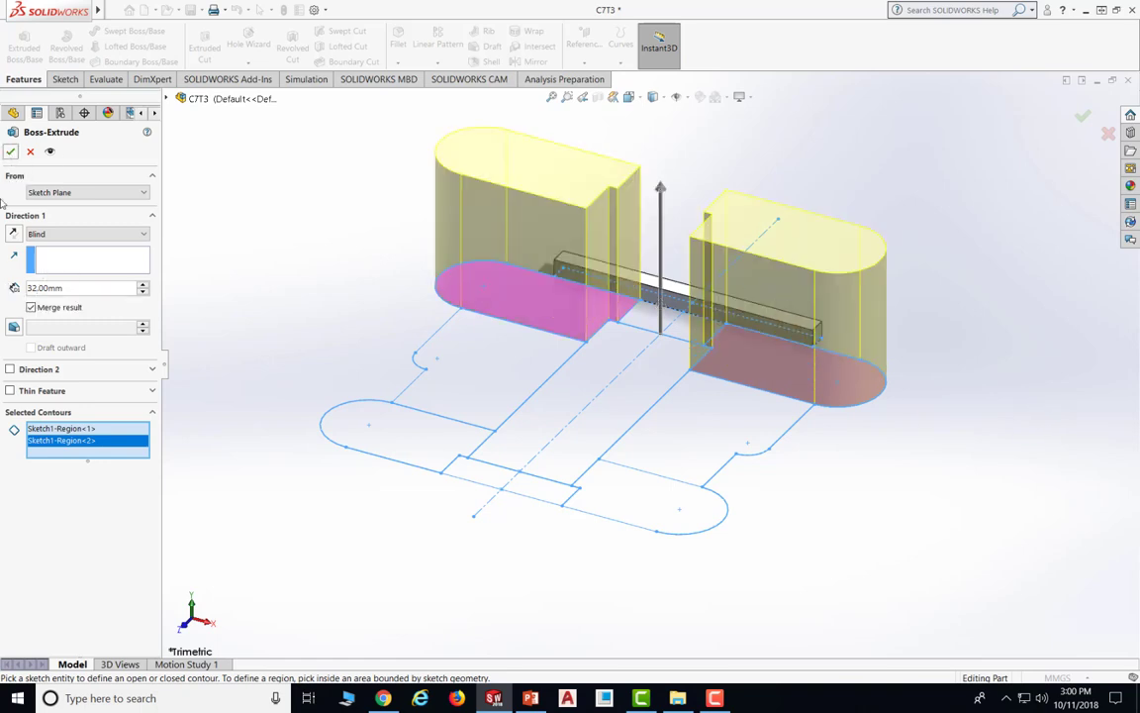
click(10, 151)
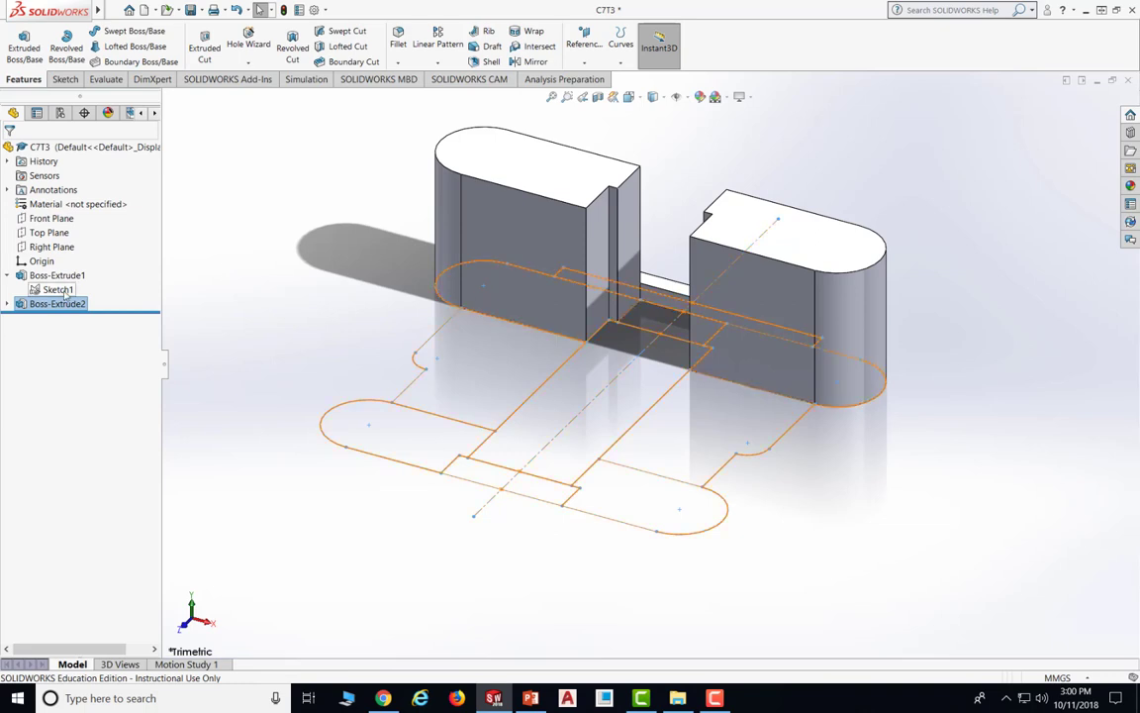
Extrude the two central gap regions of Sketch1 30 mm as Boss-Extrude3
click(61, 289)
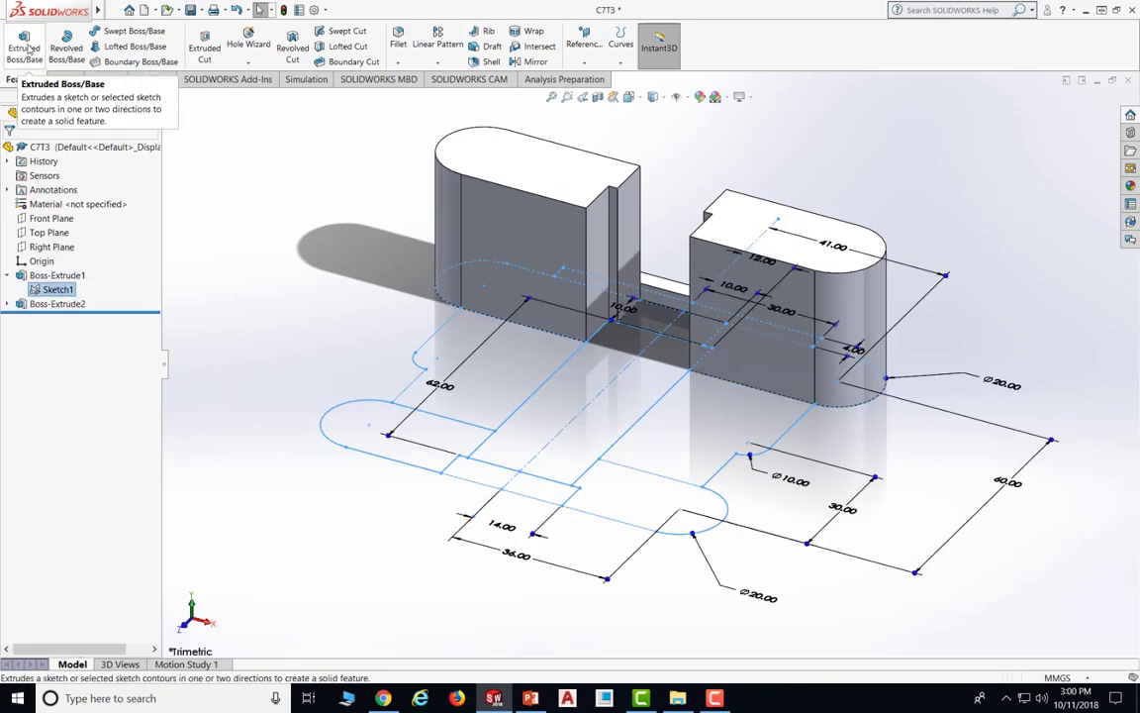
click(28, 51)
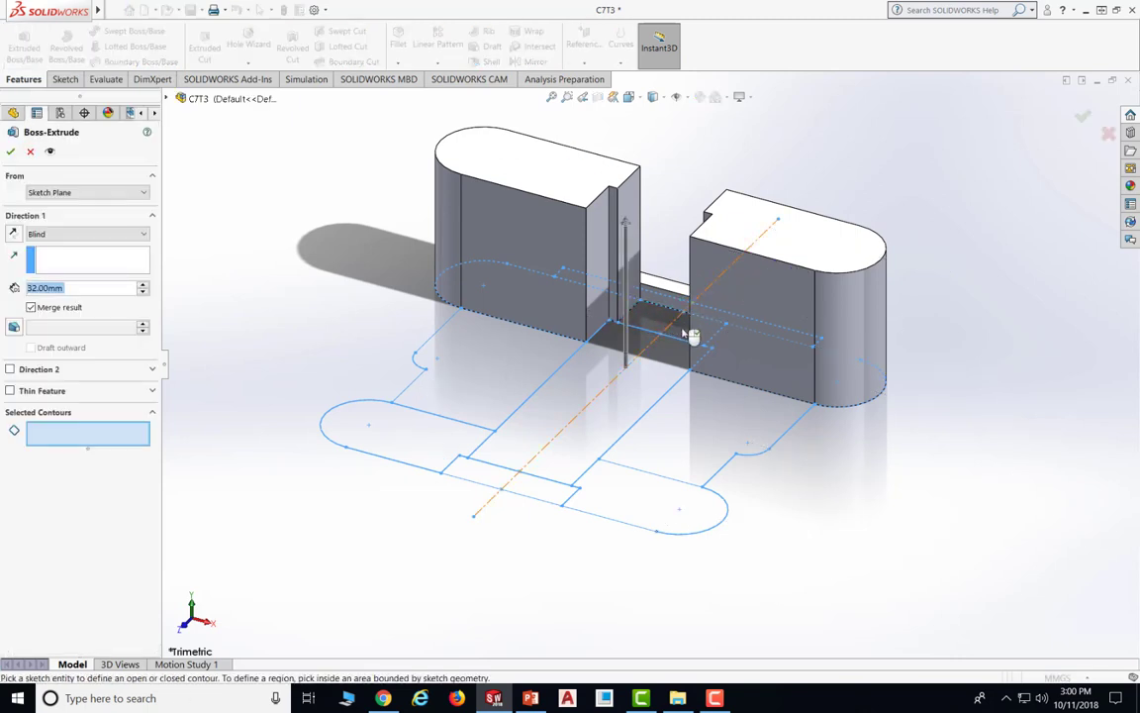
click(656, 321)
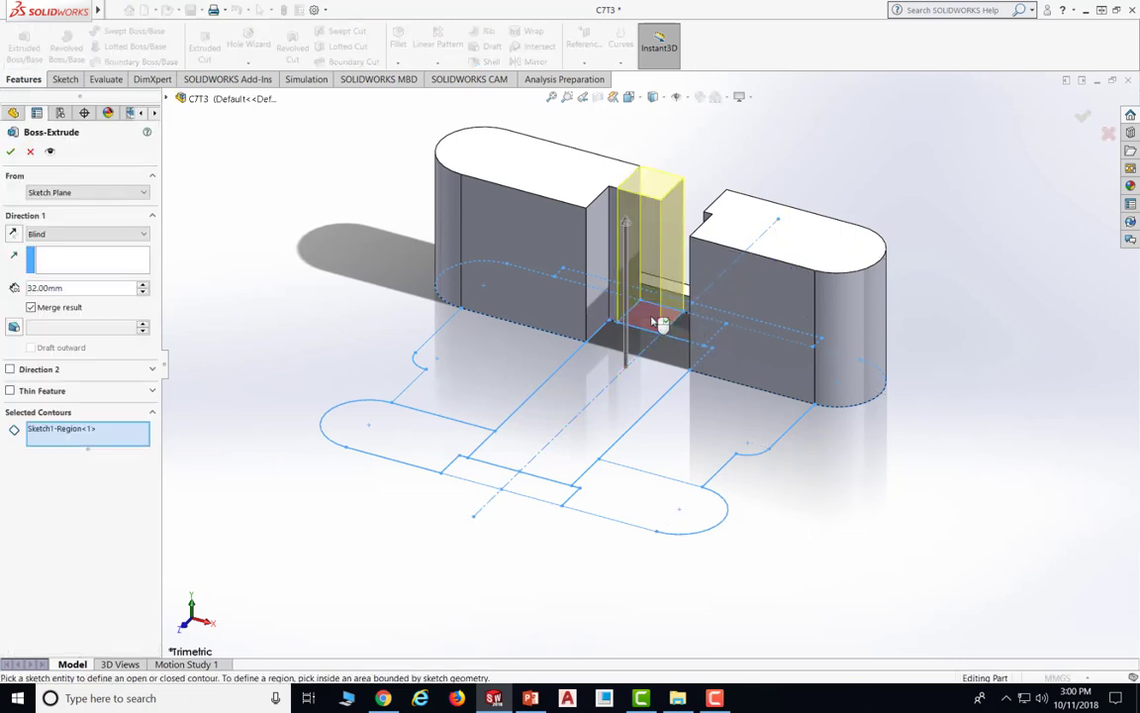
click(689, 337)
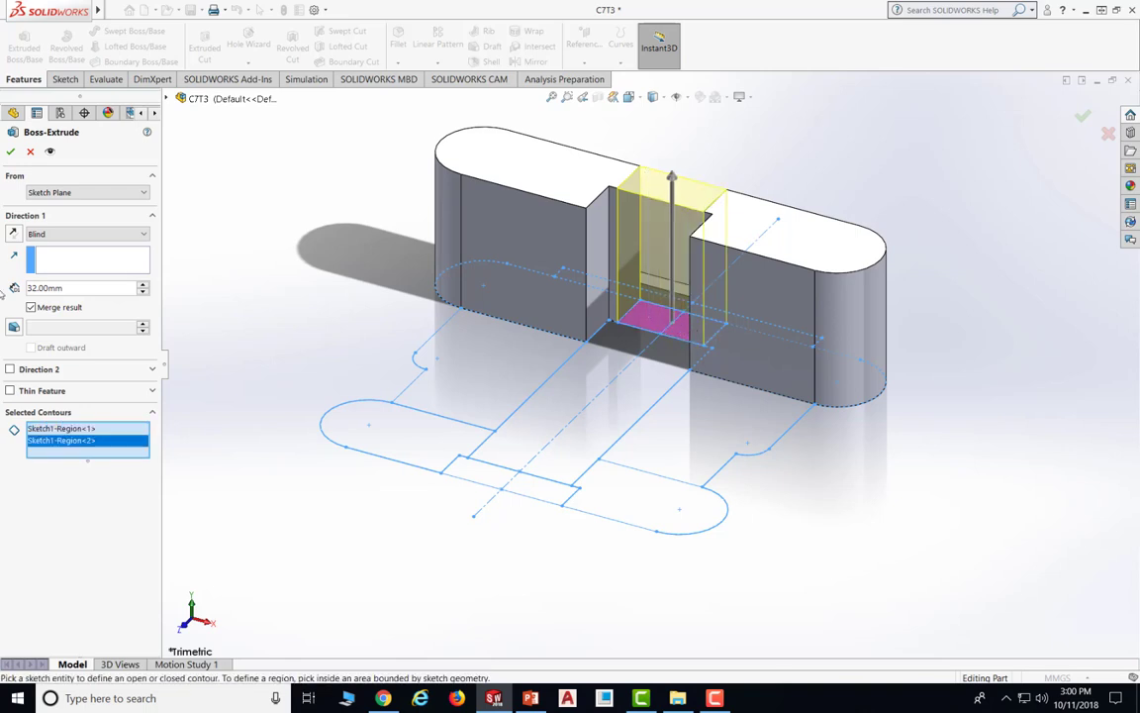
click(123, 288)
text(30)
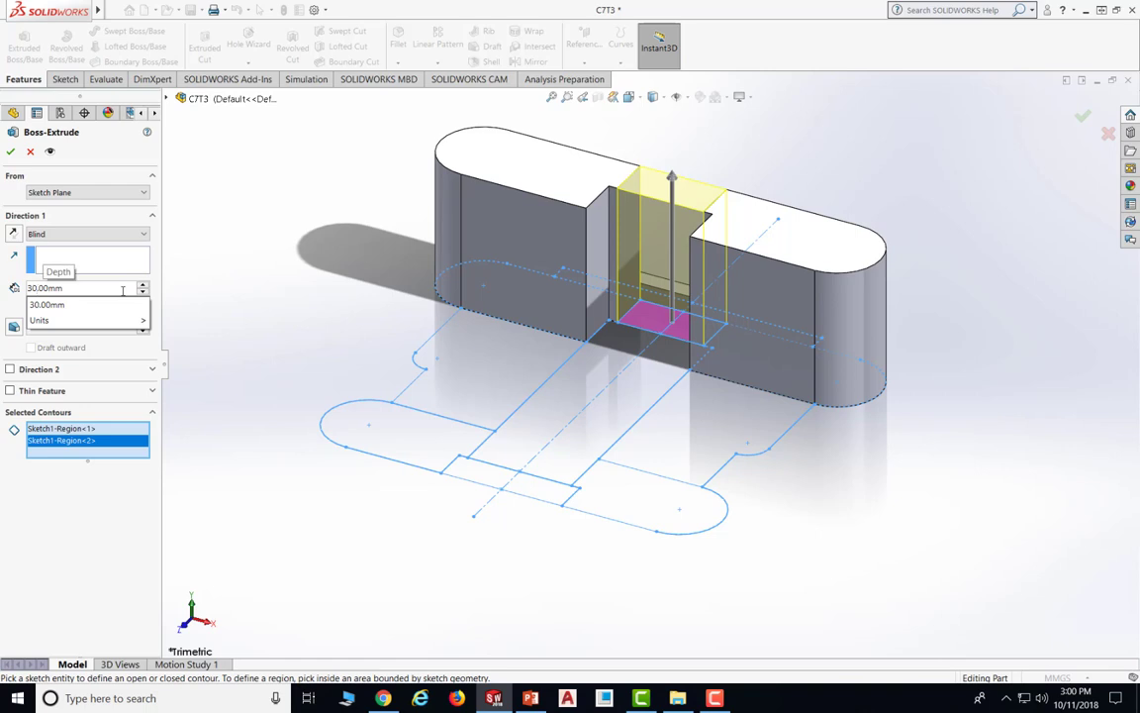
click(10, 150)
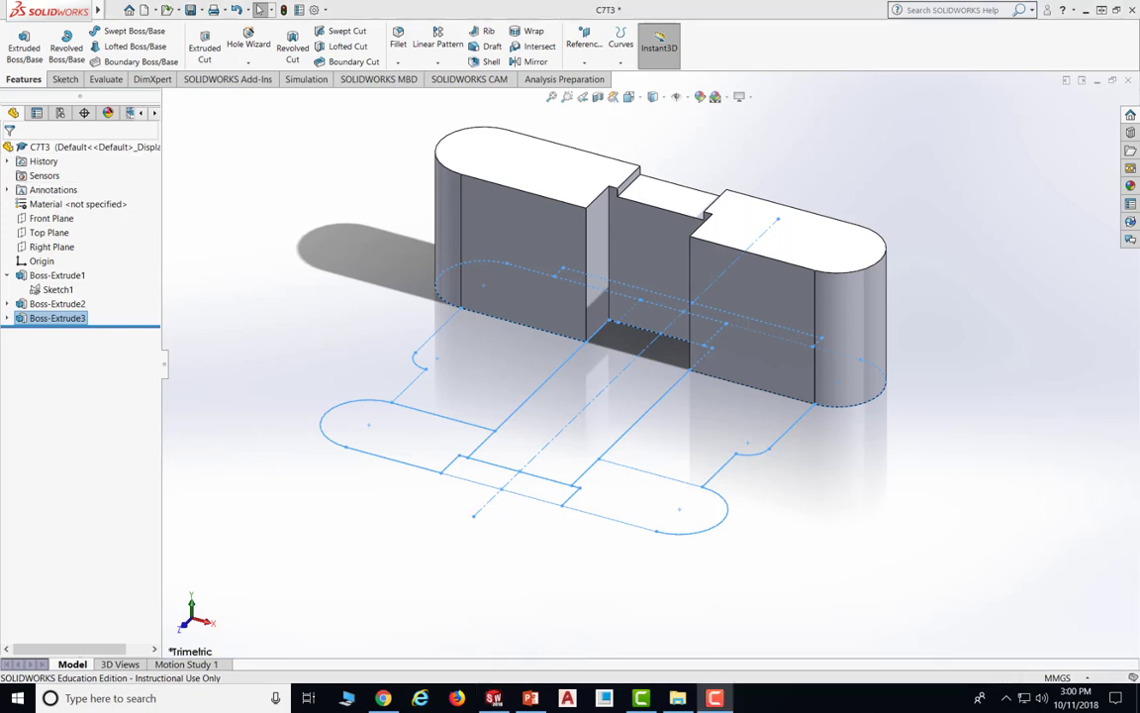
click(531, 697)
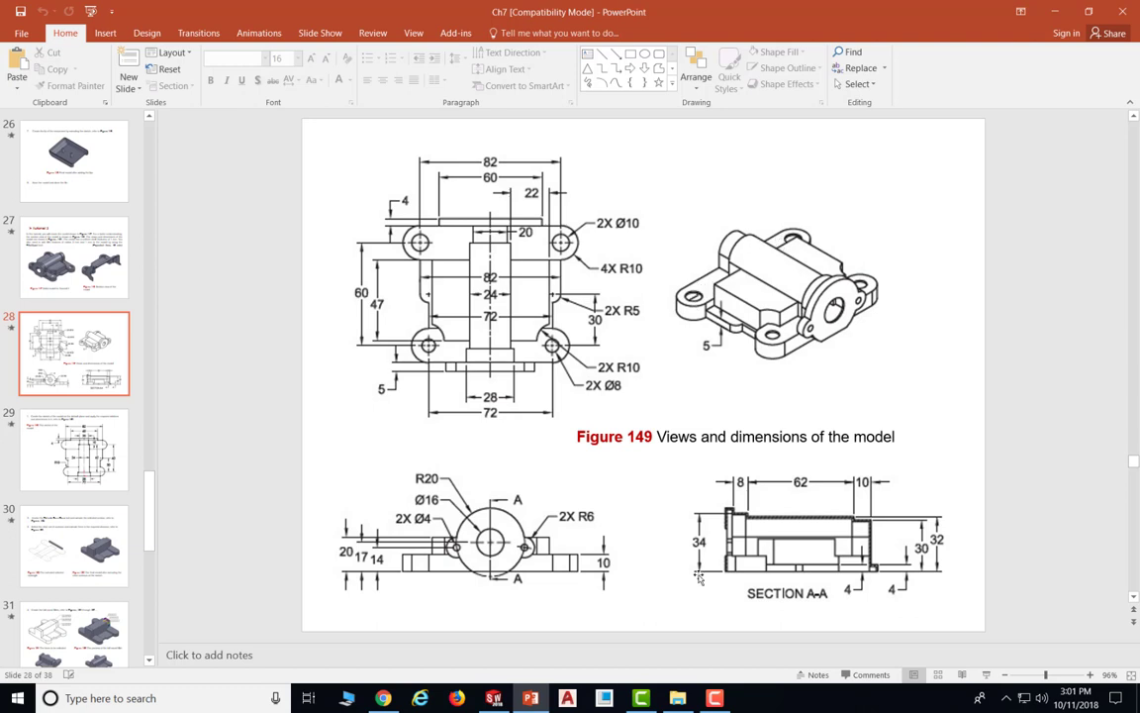
click(493, 700)
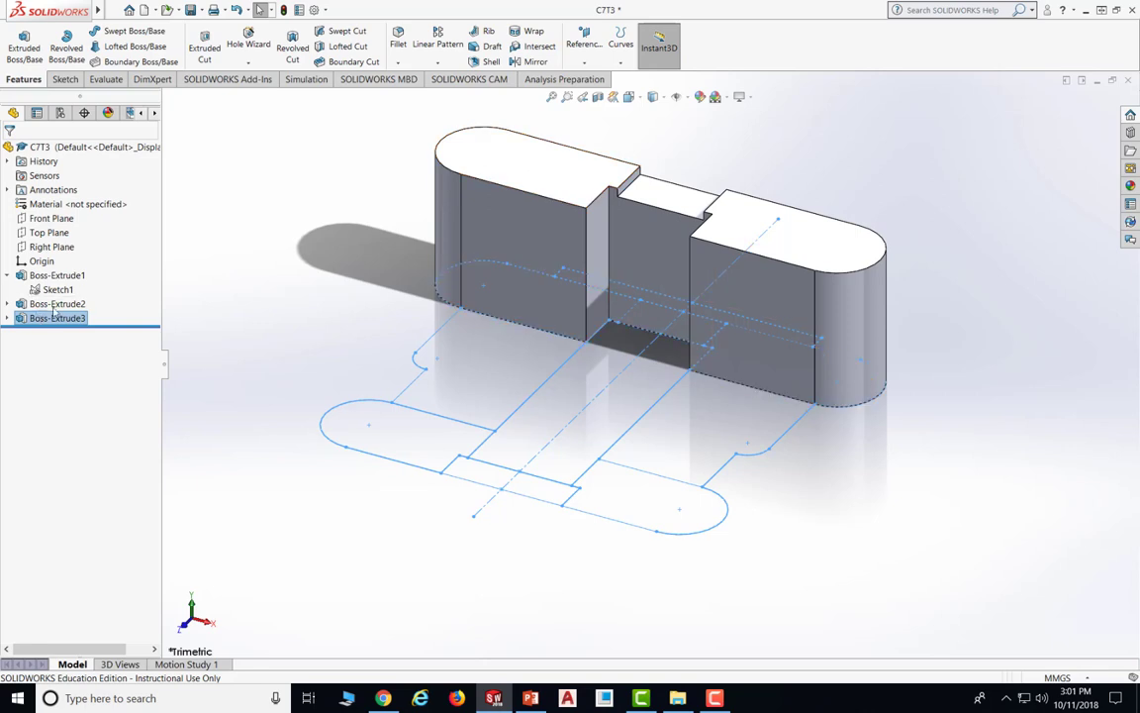
Edit Boss-Extrude2 and change its depth from 32 mm to 10 mm
click(59, 305)
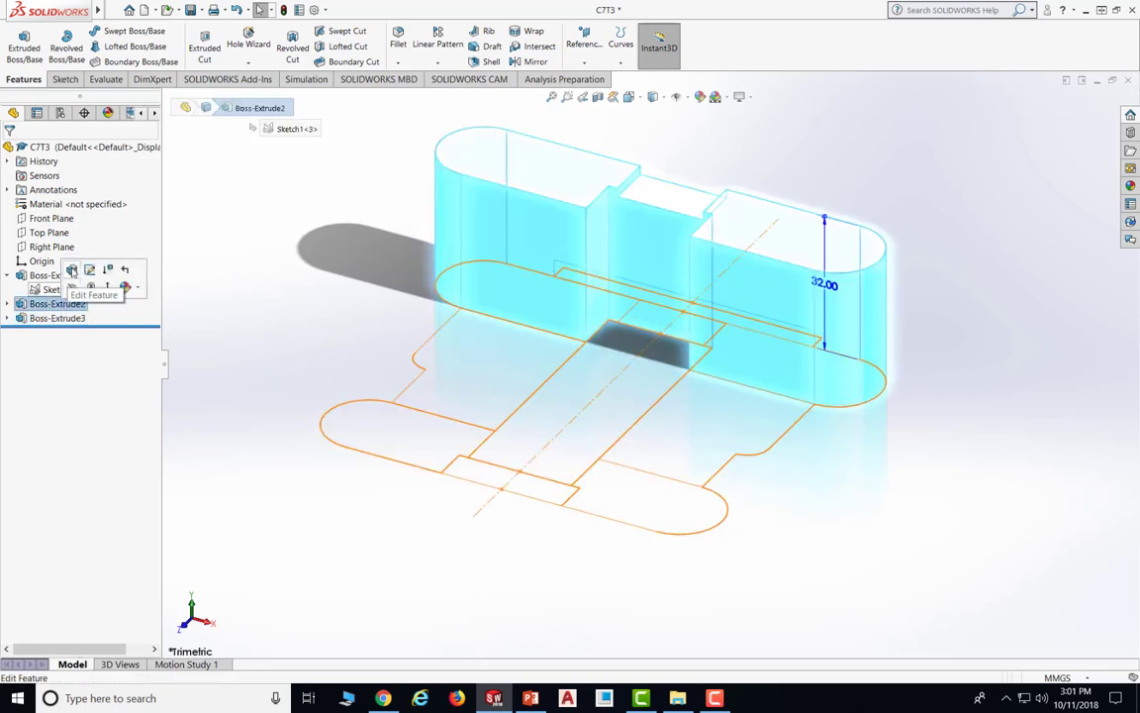
click(71, 271)
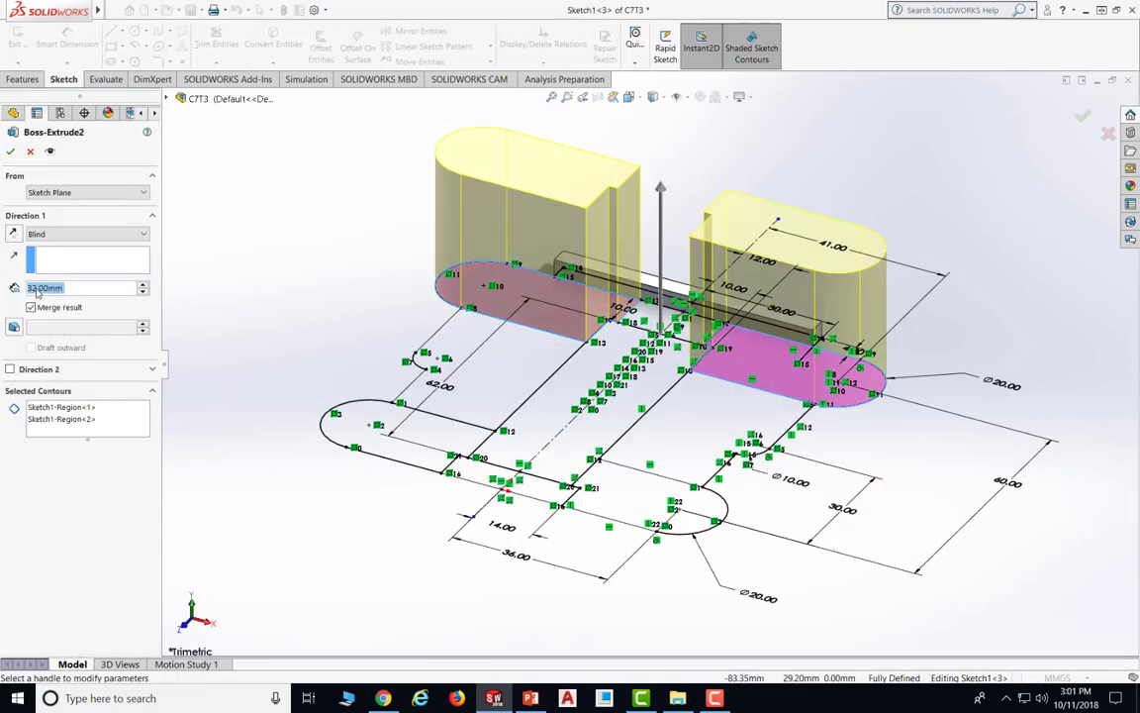
click(36, 289)
key(BackSpace)
key(BackSpace)
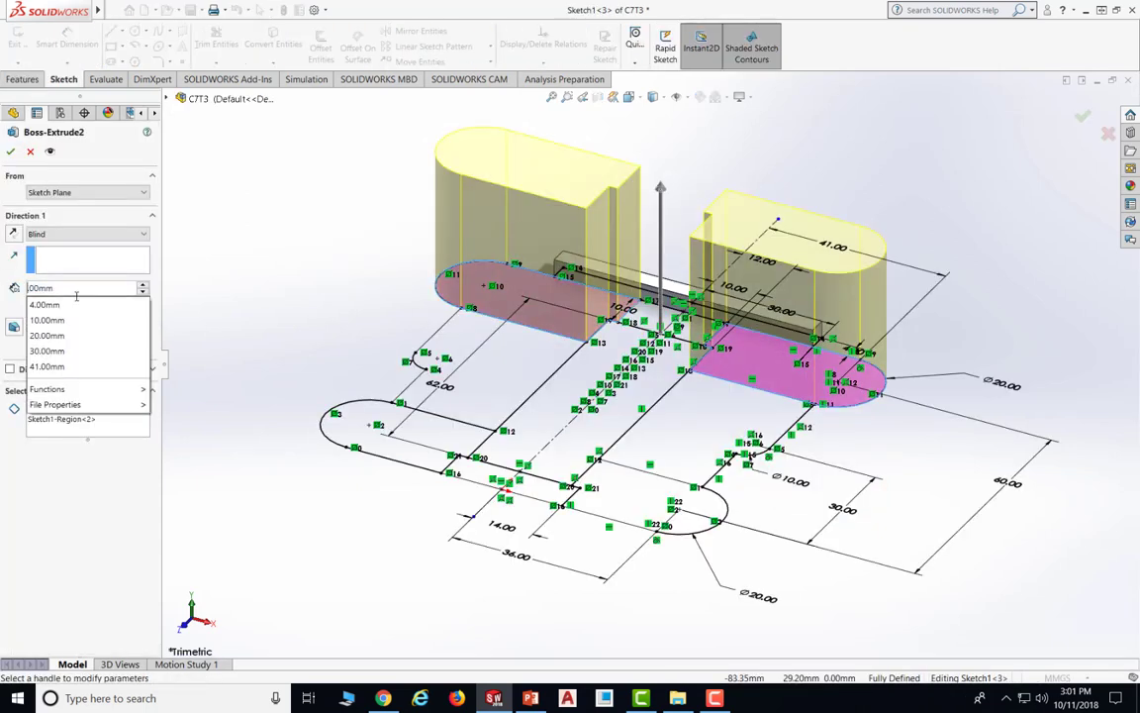
text(10.)
key(Return)
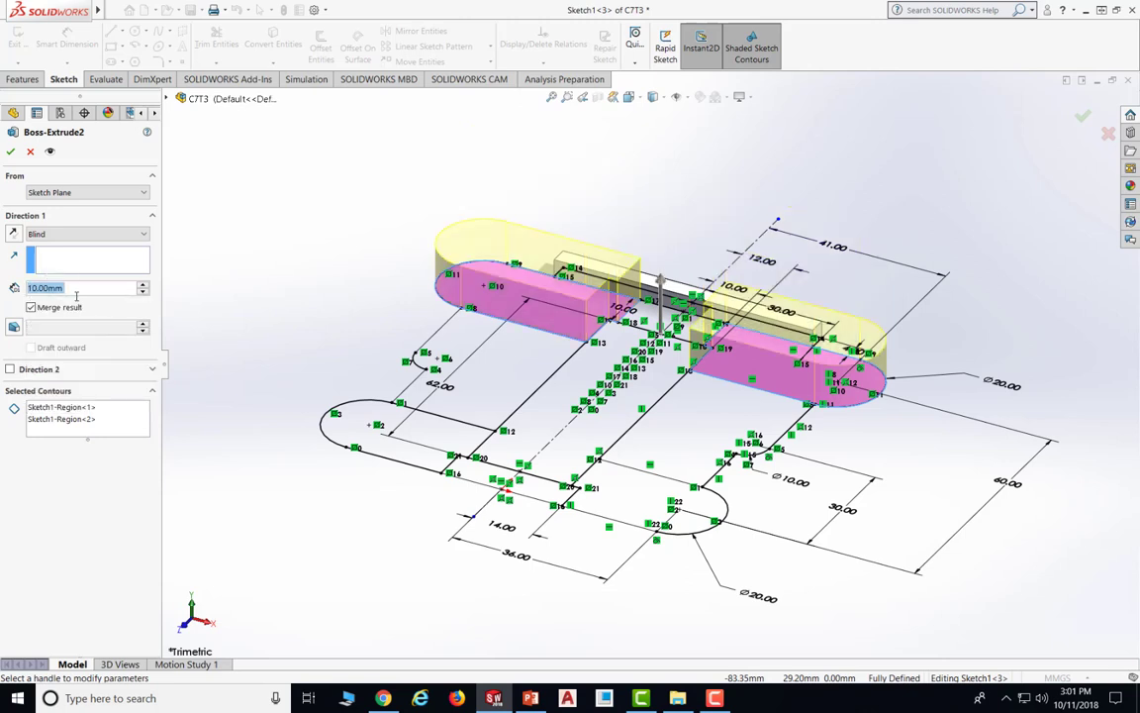
click(10, 150)
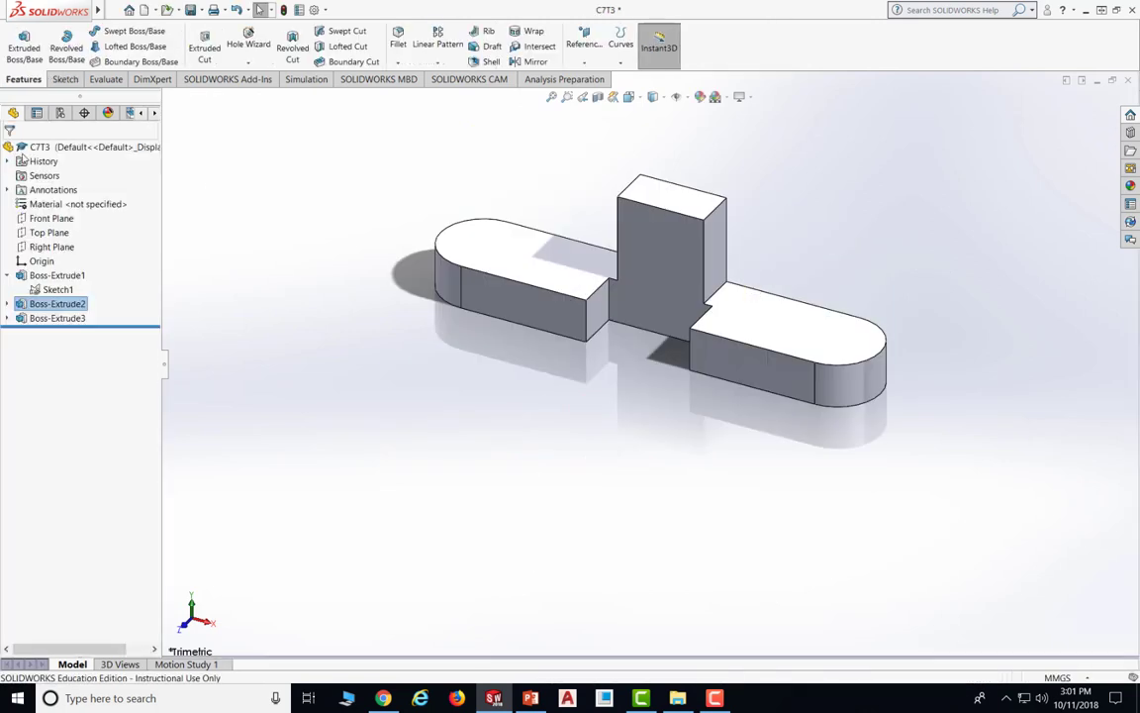
Extrude the two central strip regions of Sketch1 32 mm as Boss-Extrude4
click(59, 289)
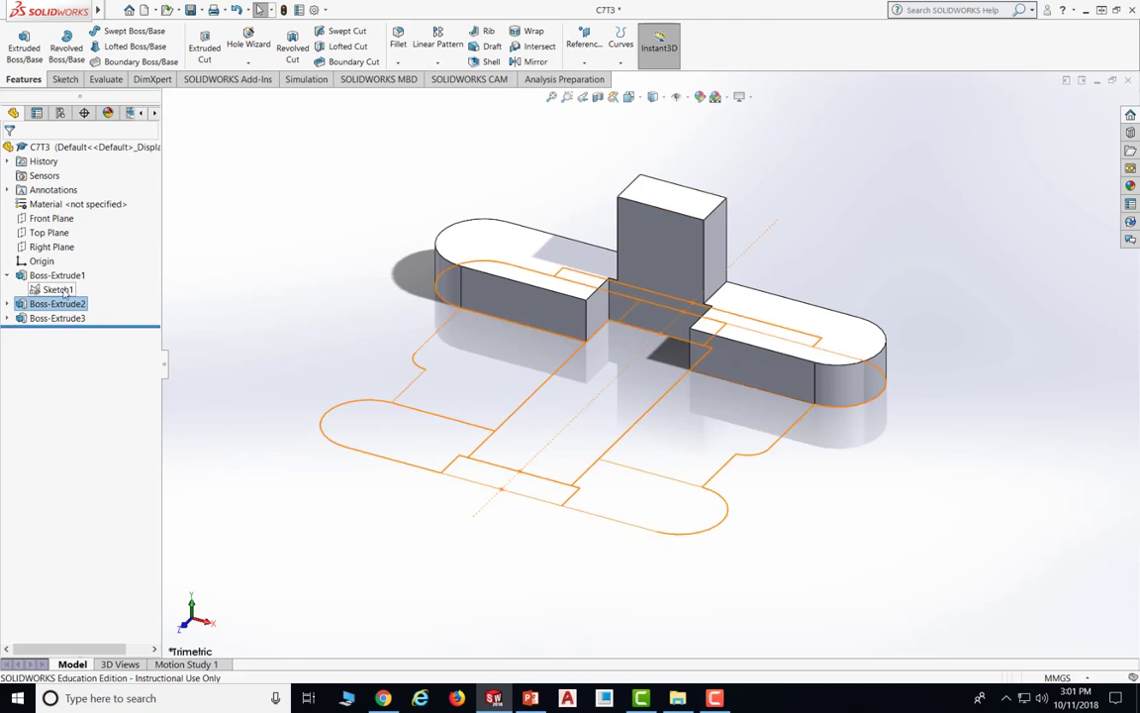
click(18, 52)
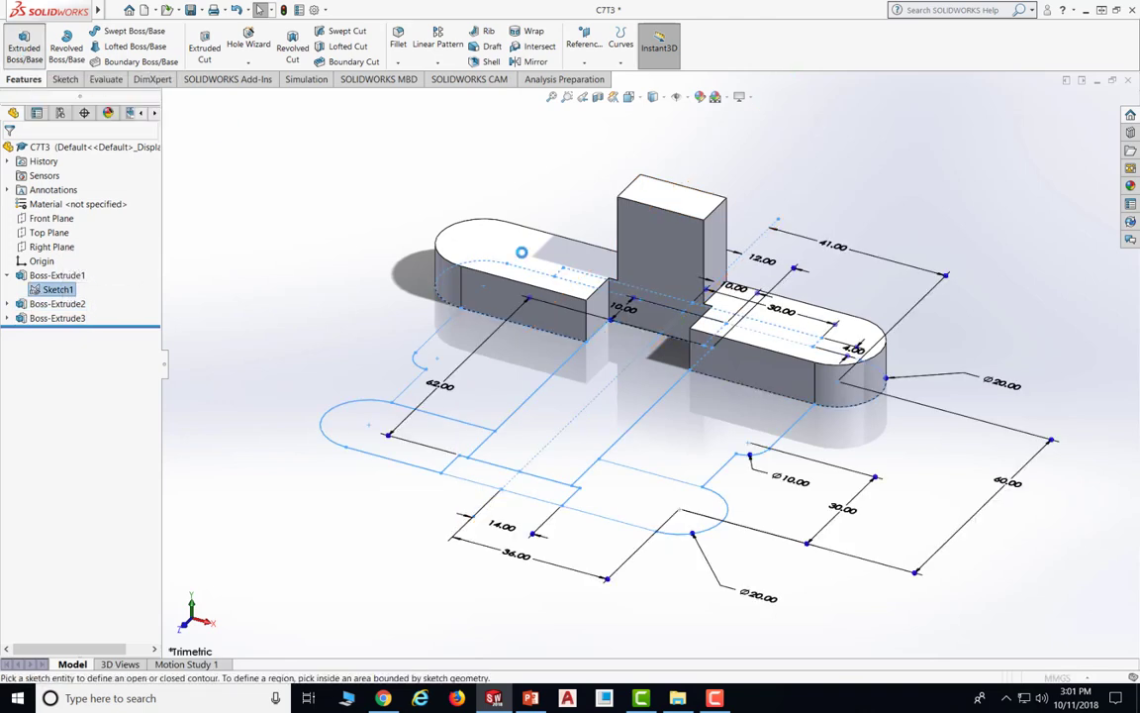
click(586, 391)
click(616, 410)
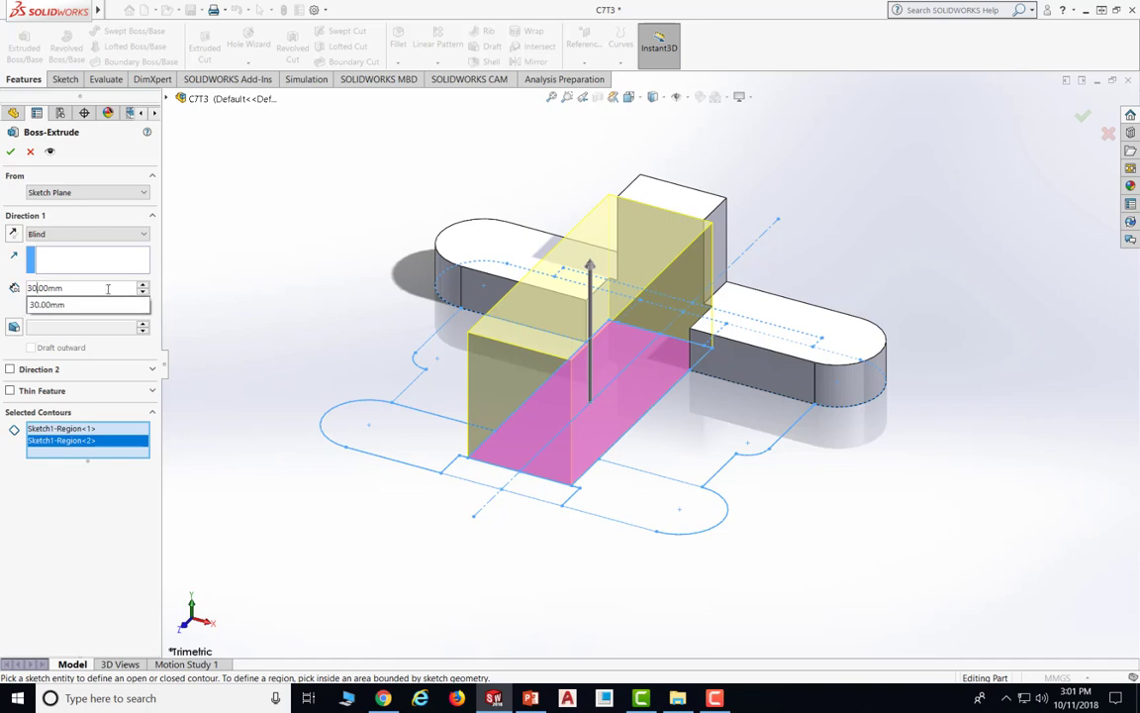
key(BackSpace)
text(2)
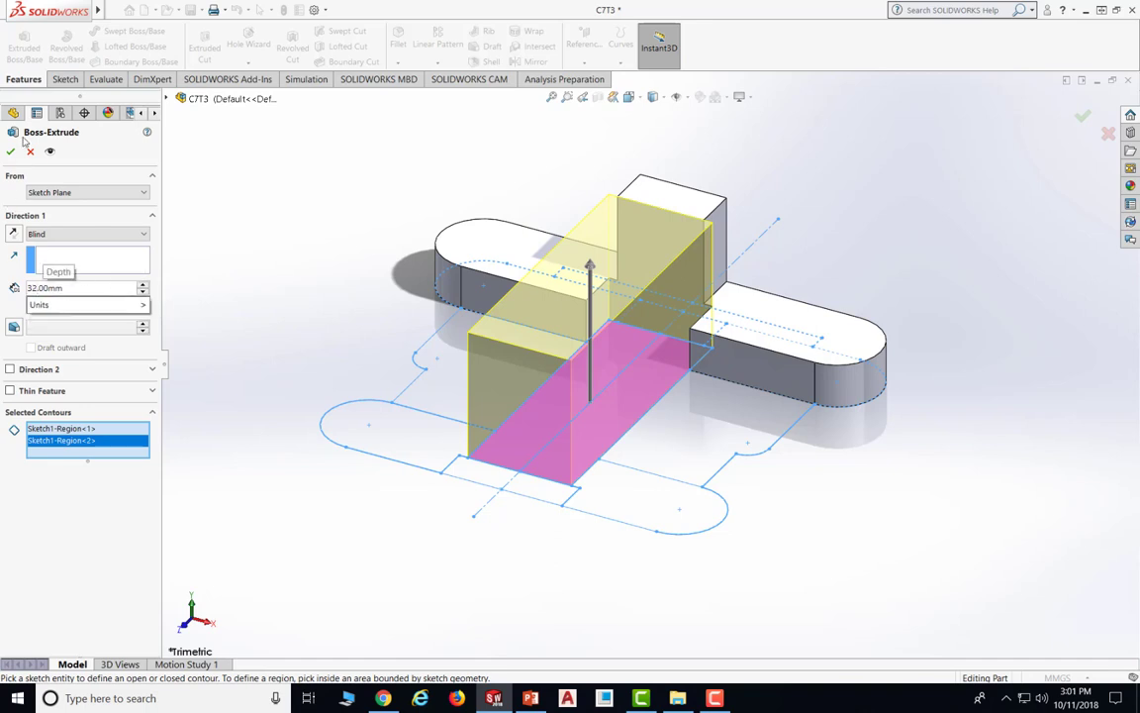
key(Return)
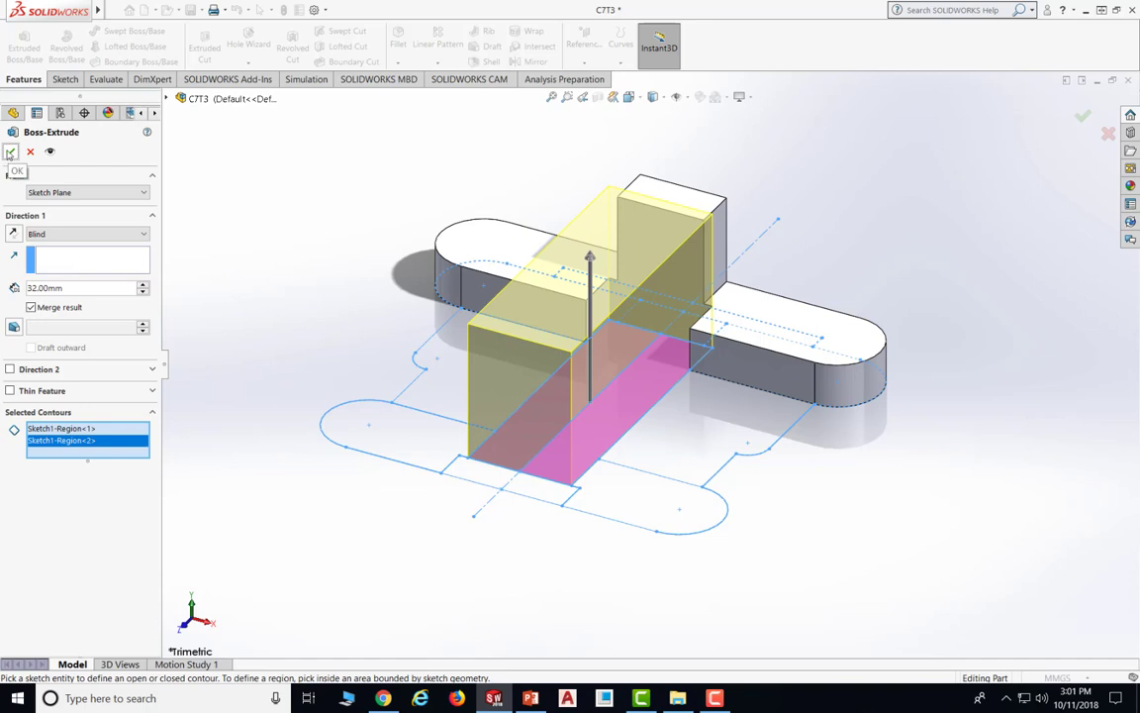
click(9, 152)
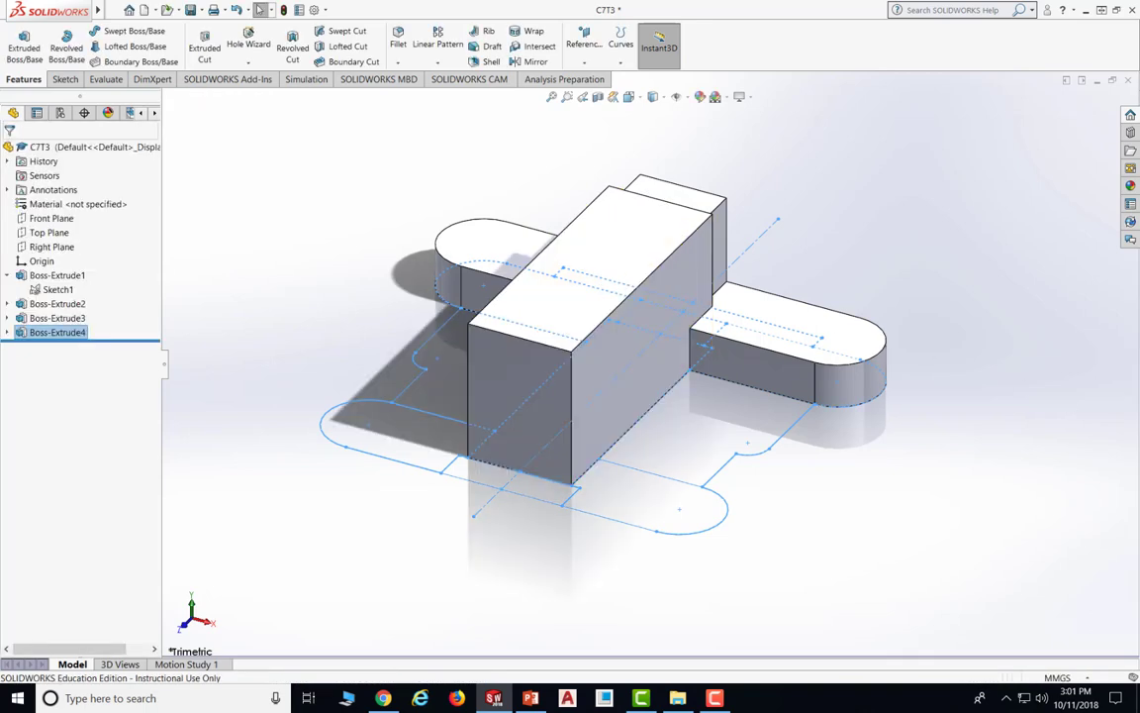
key(F10)
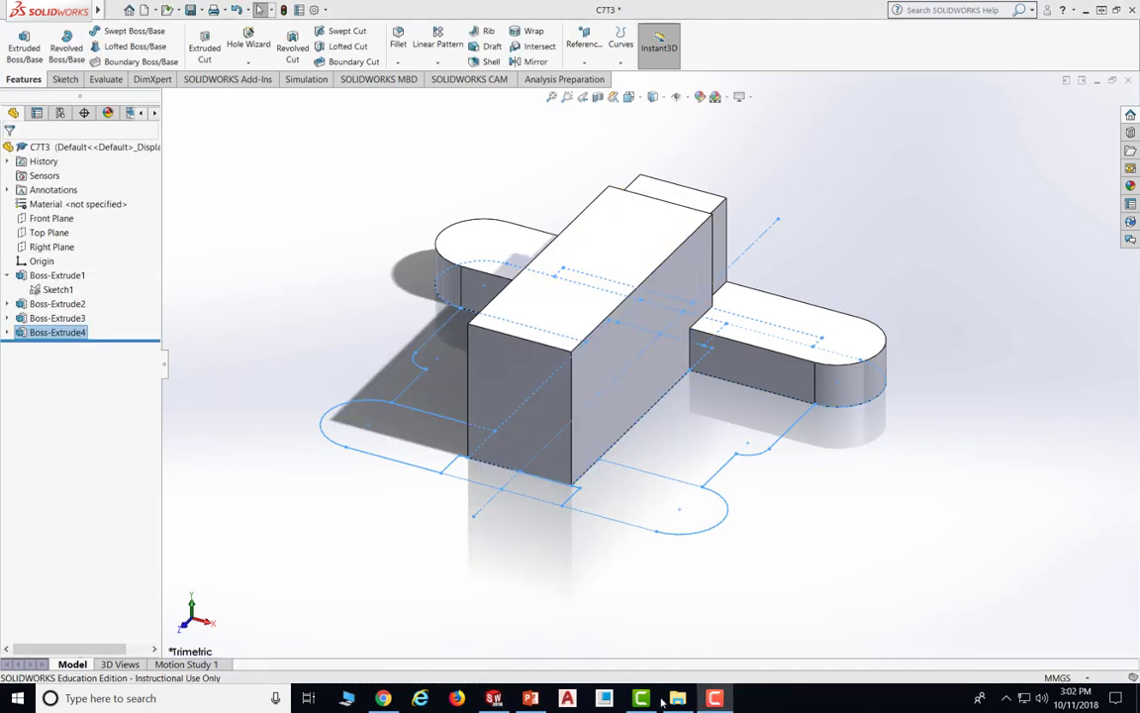
Review Figure 149 on PowerPoint slide 28, then return to the SOLIDWORKS part C7T3
click(530, 699)
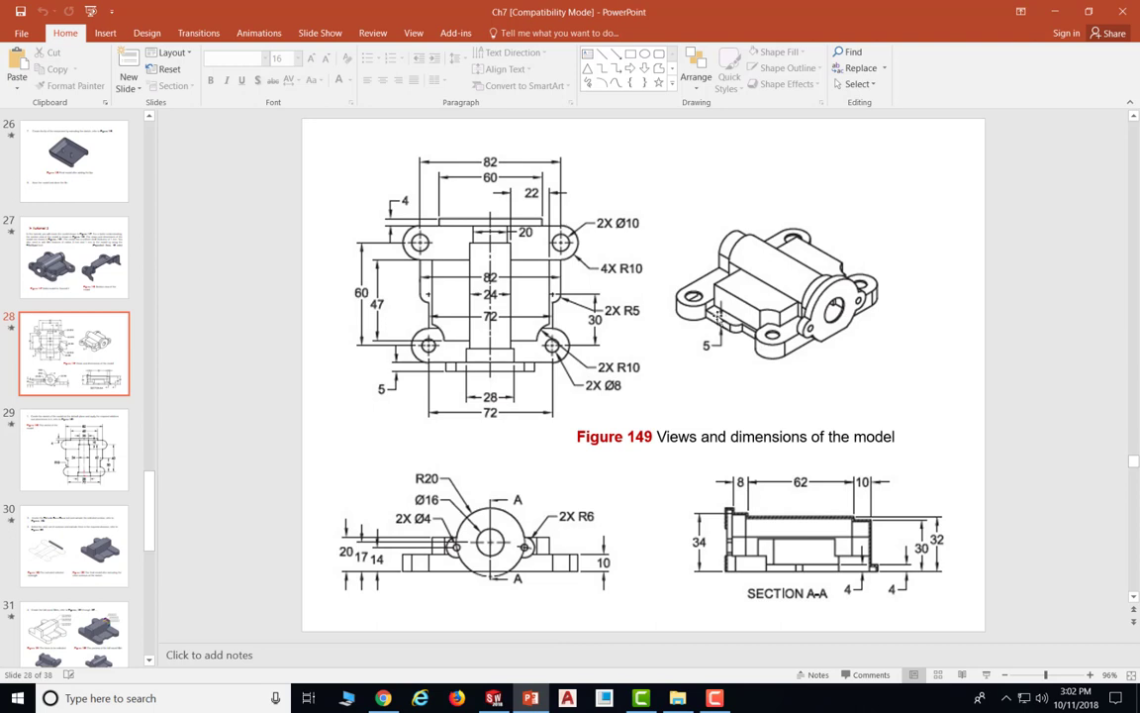
scroll(722, 328, up, 1)
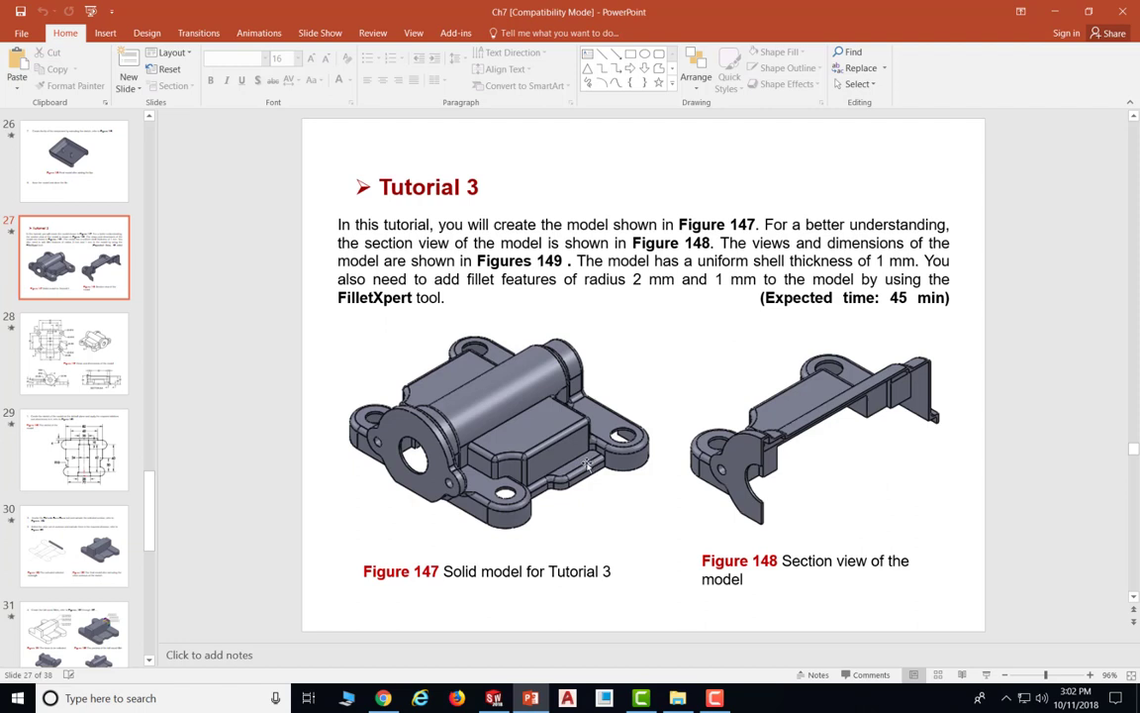
scroll(606, 473, down, 1)
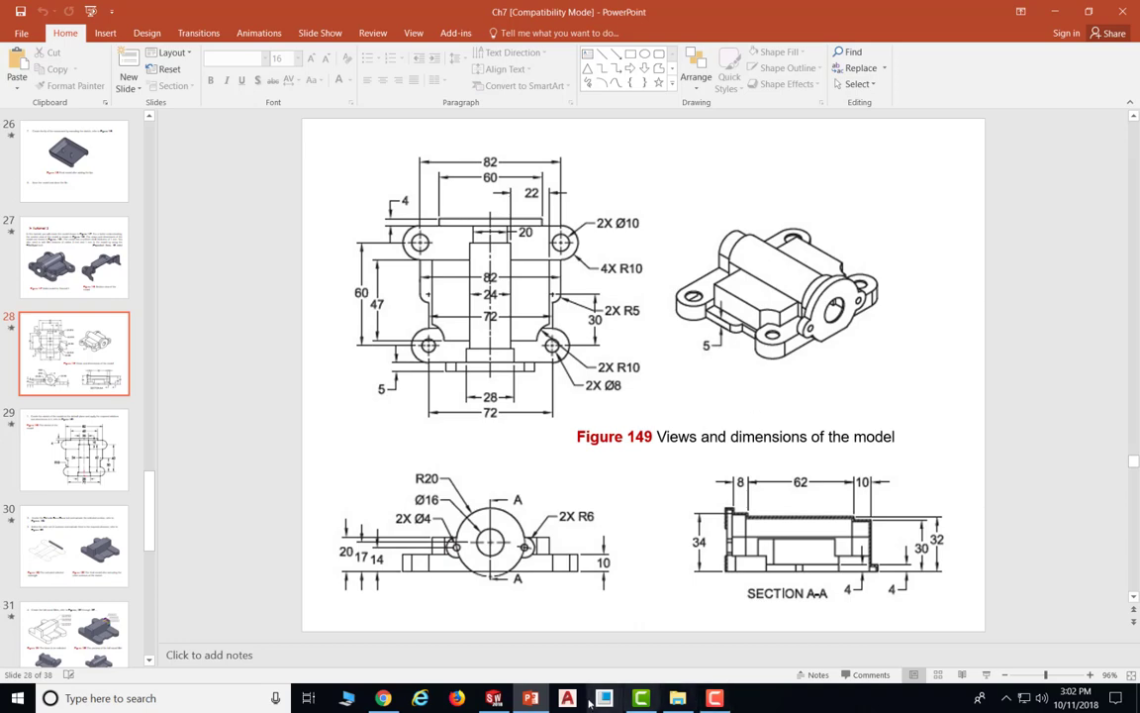
click(493, 698)
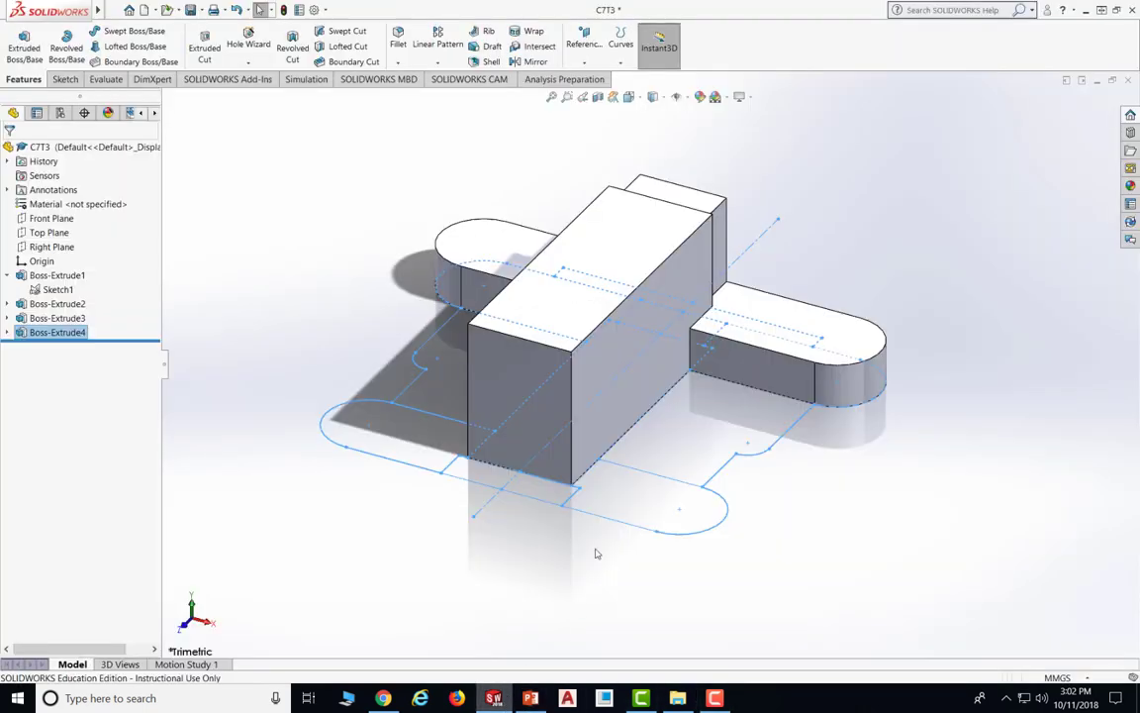
Extrude the Sketch1 regions to the right and left of the central block 5 mm
click(57, 290)
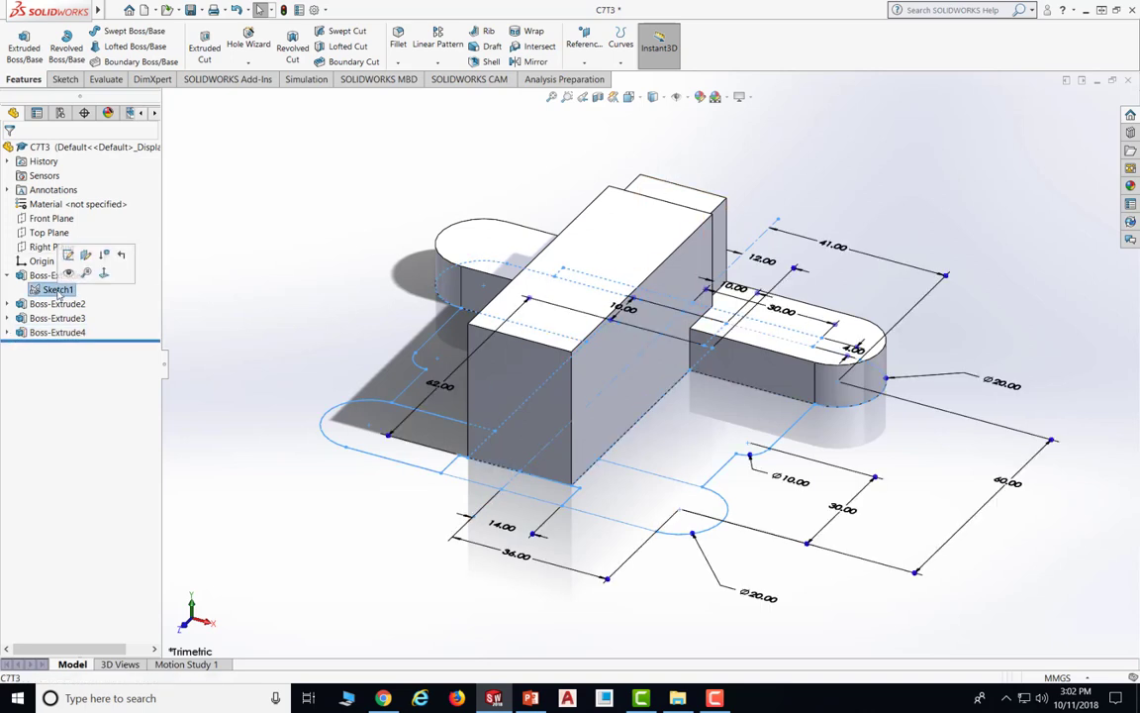
click(18, 50)
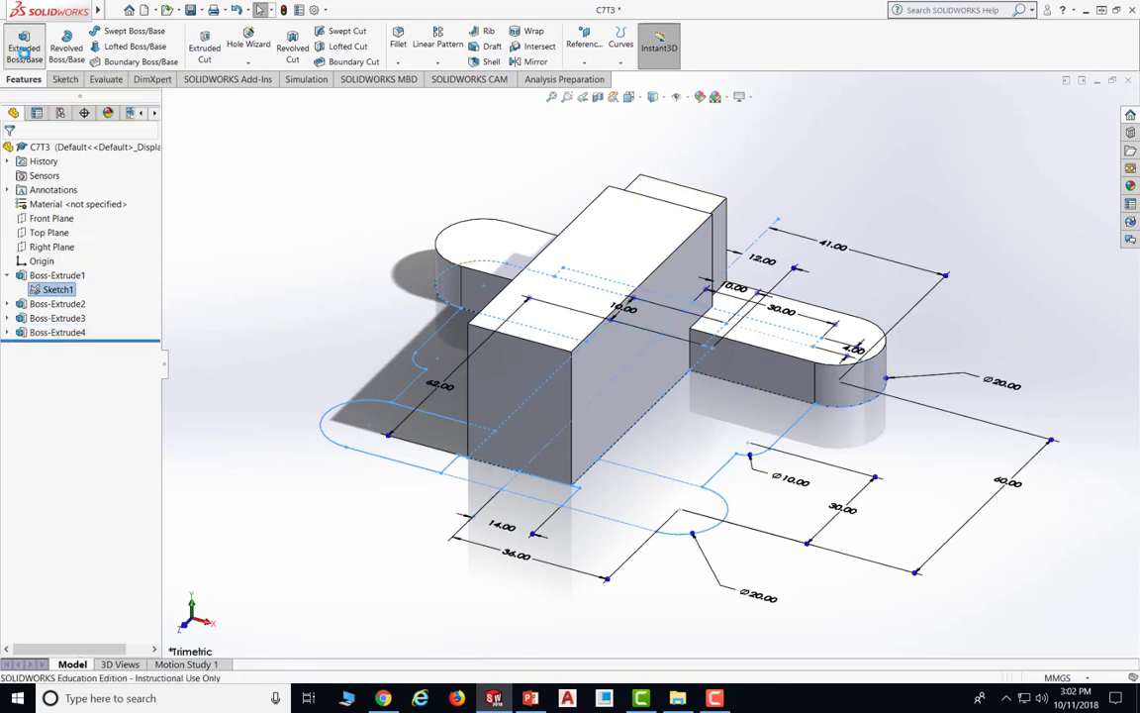
click(693, 434)
click(448, 394)
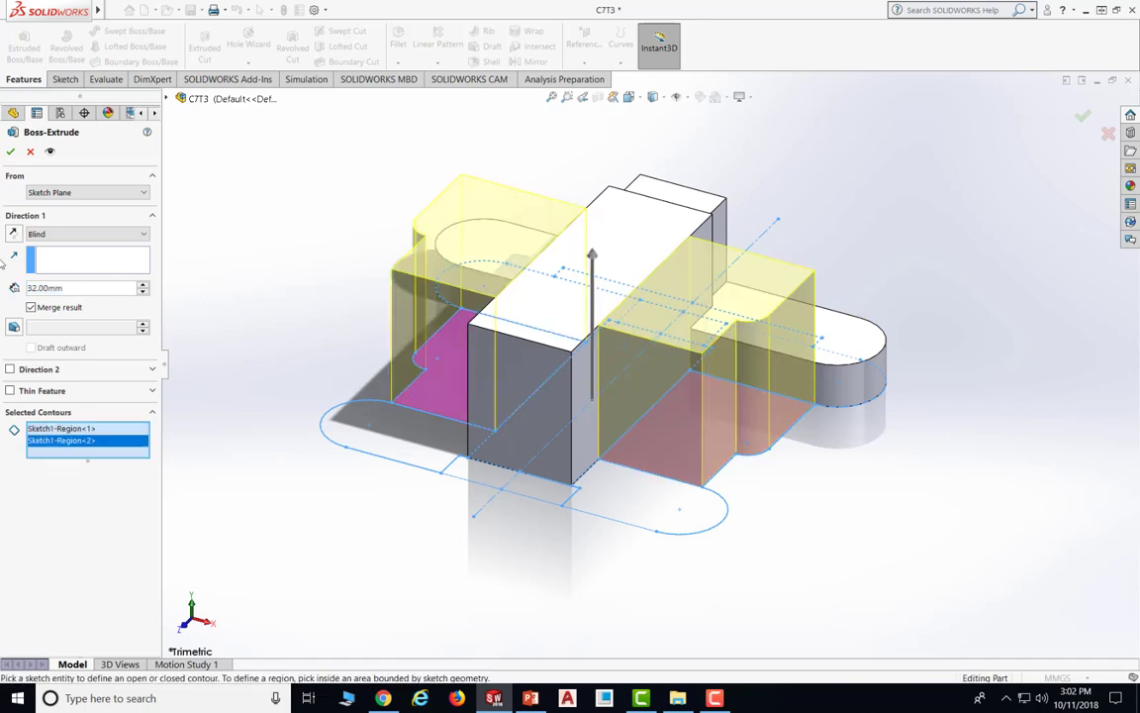
double_click(52, 288)
text(5)
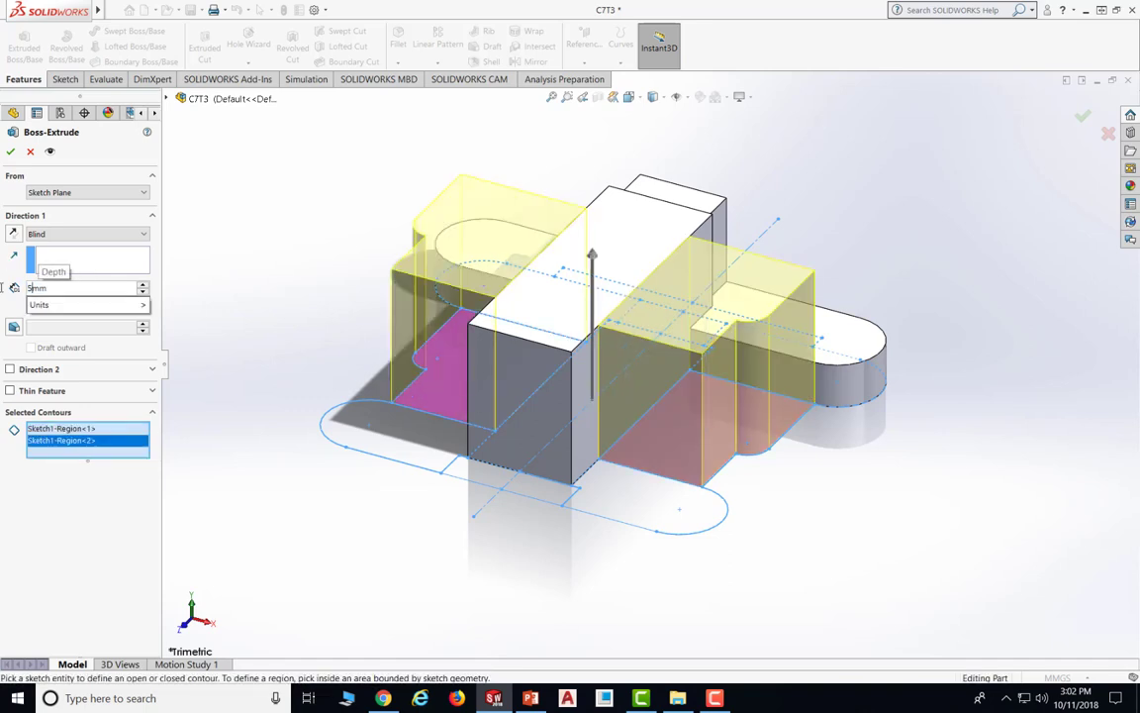
click(11, 151)
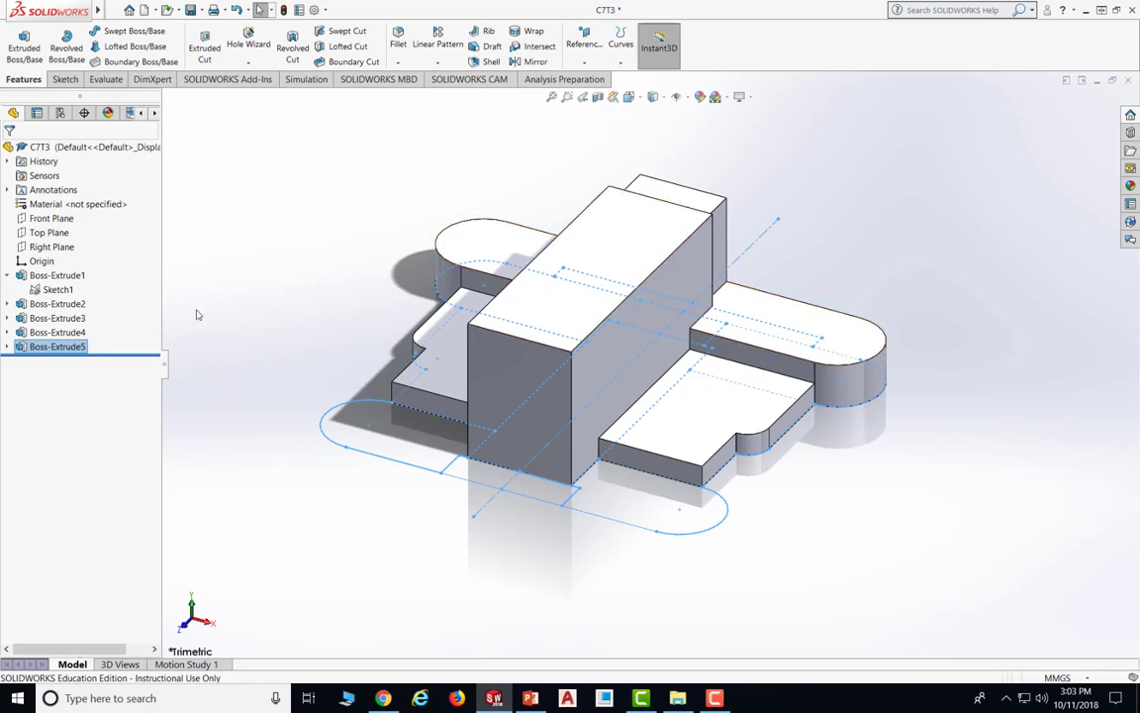
Add the left and bottom front lug regions to Boss-Extrude2's selected contours at 10 mm
click(56, 317)
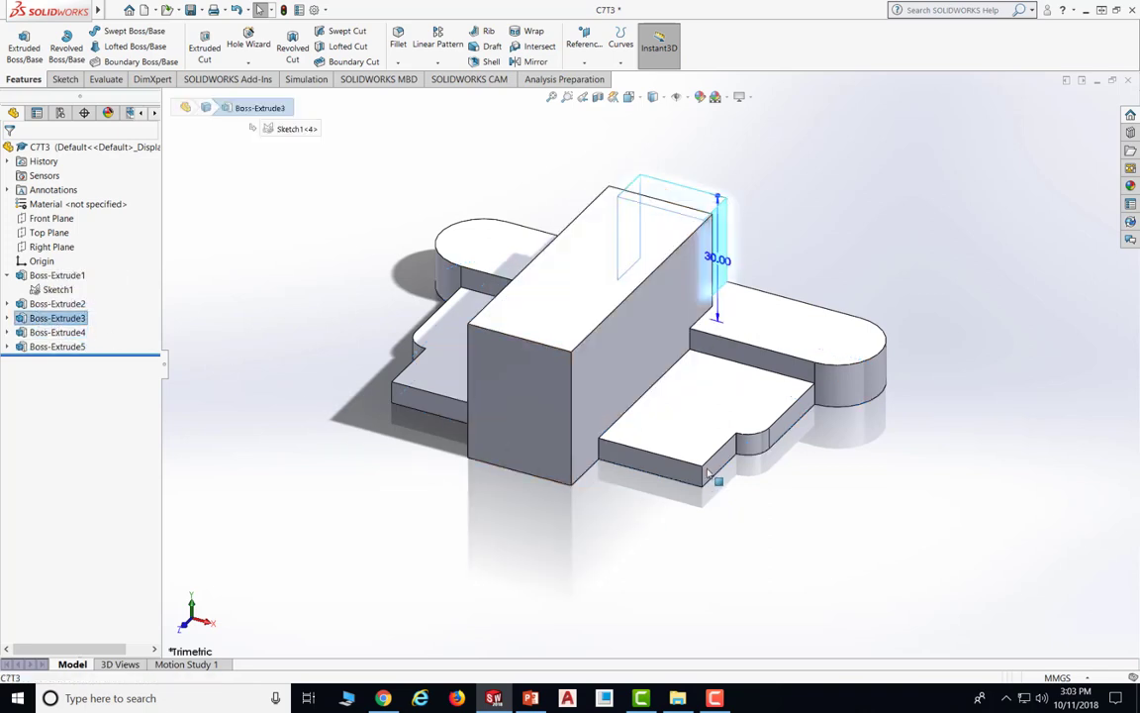
click(41, 304)
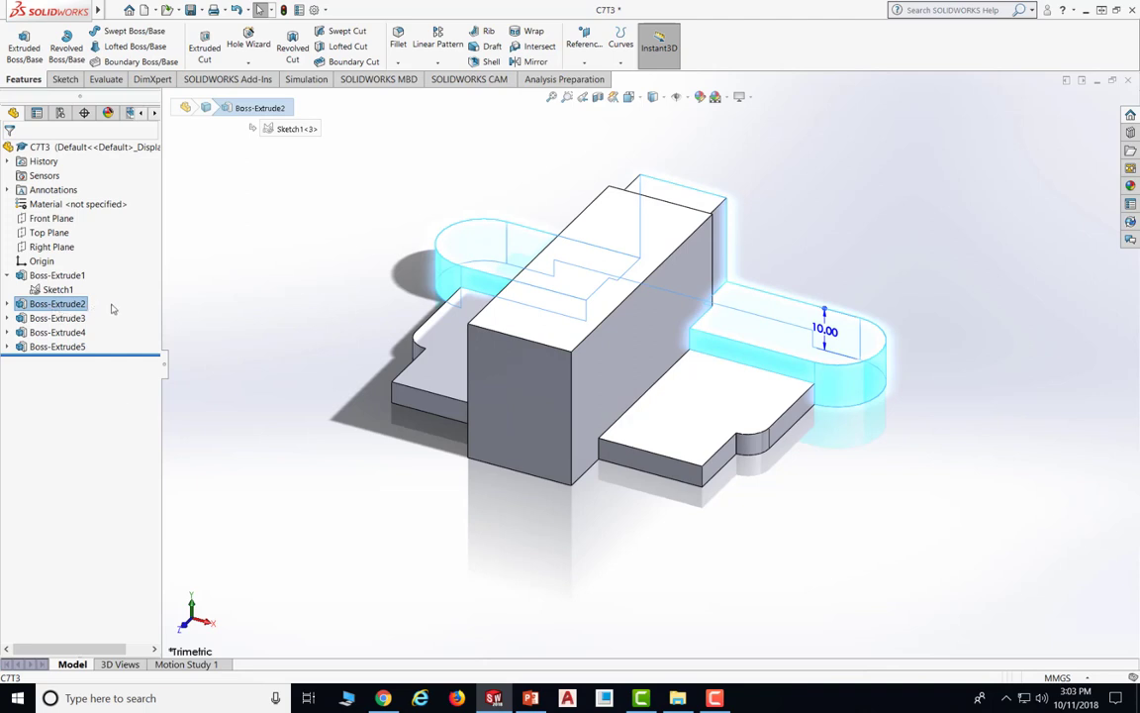
right_click(62, 312)
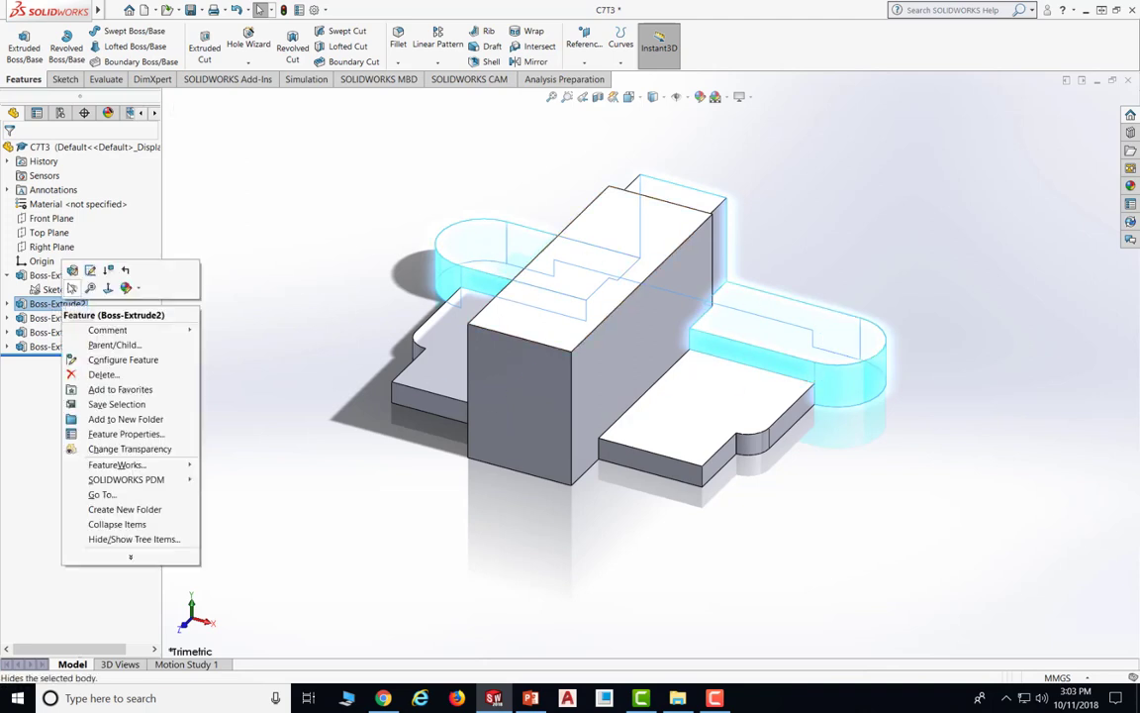
click(71, 282)
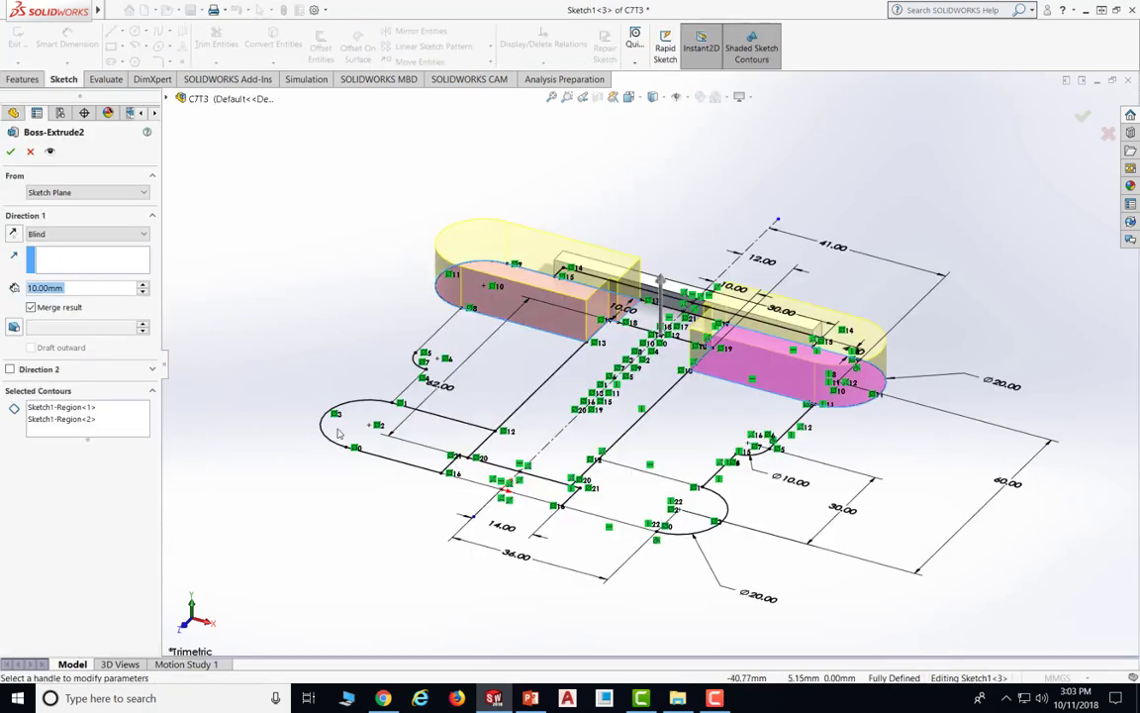
click(47, 433)
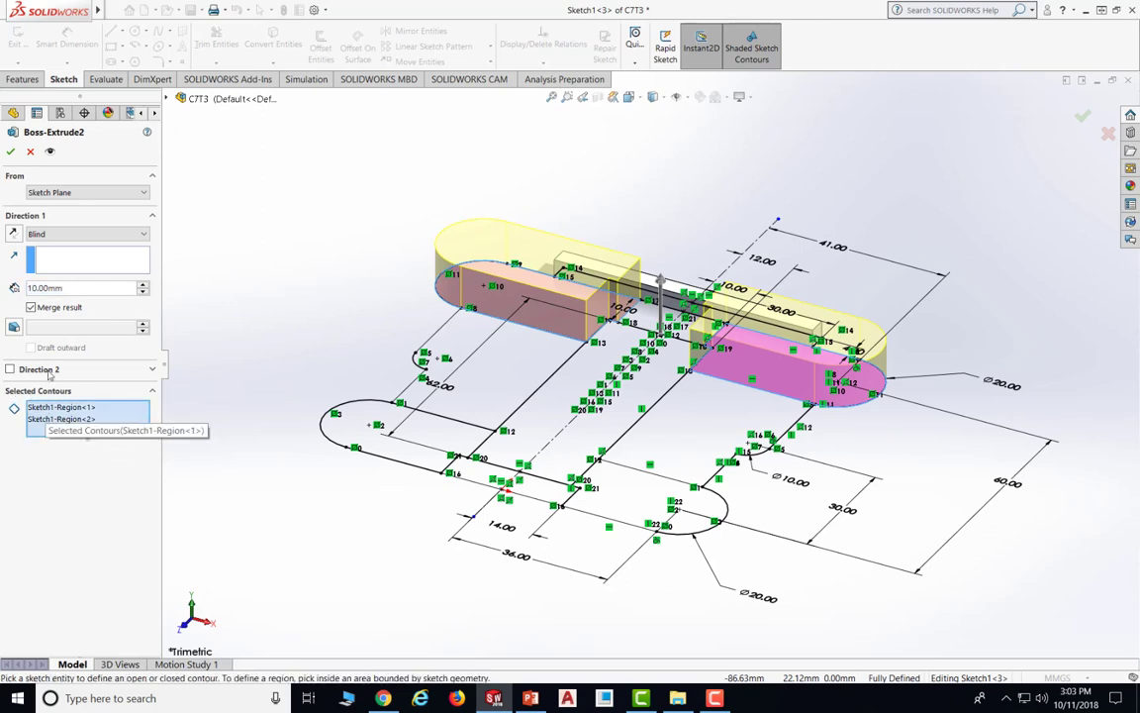
click(365, 439)
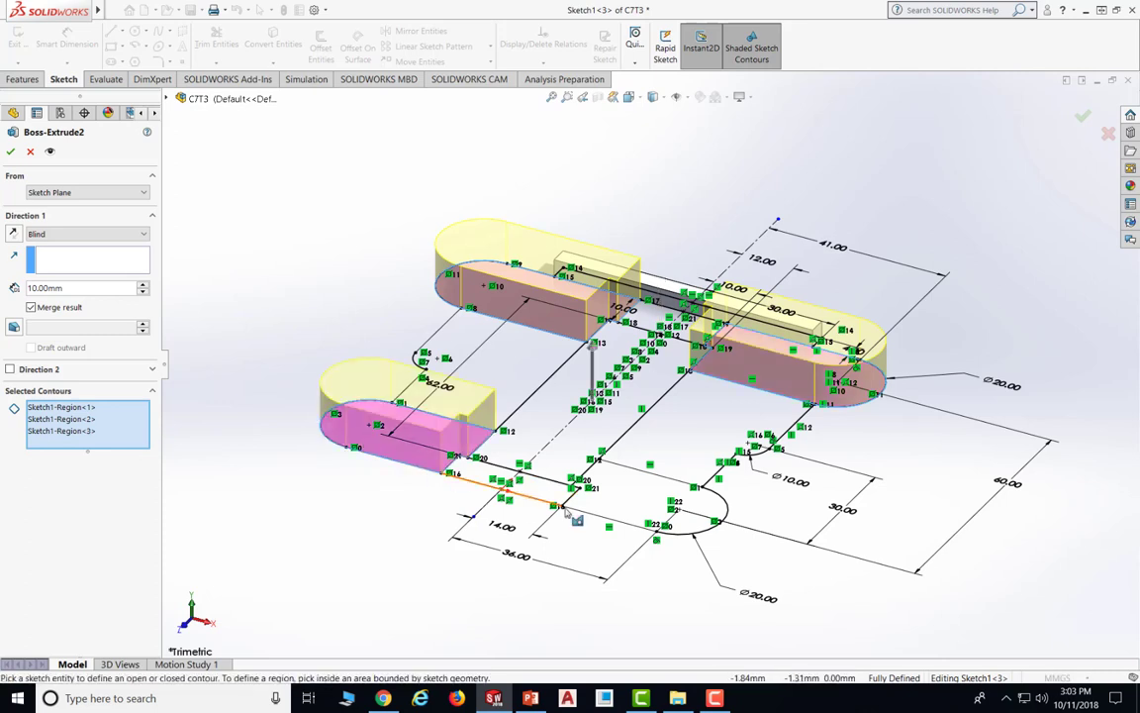
click(614, 487)
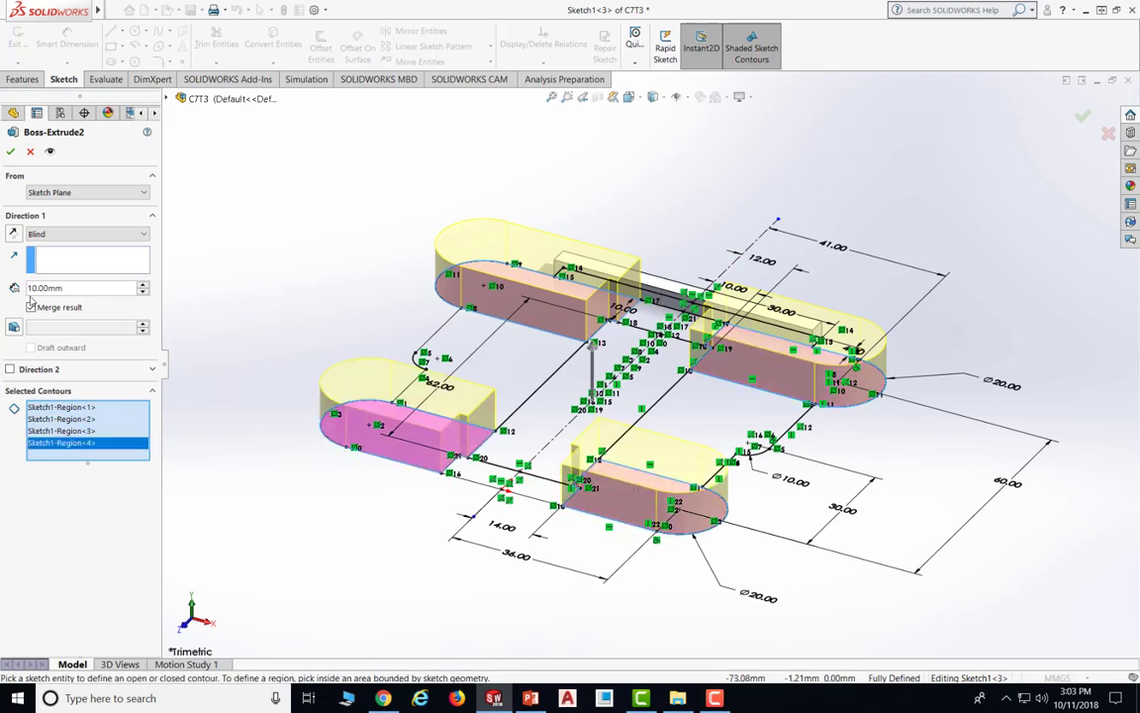
click(10, 150)
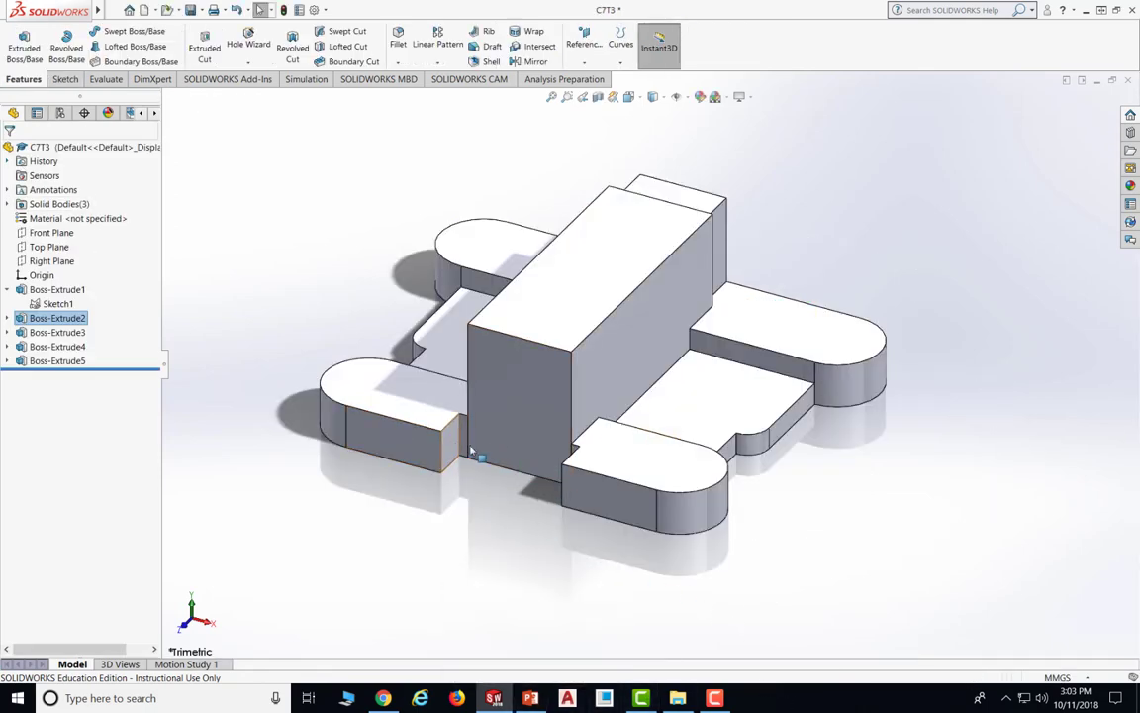
click(531, 699)
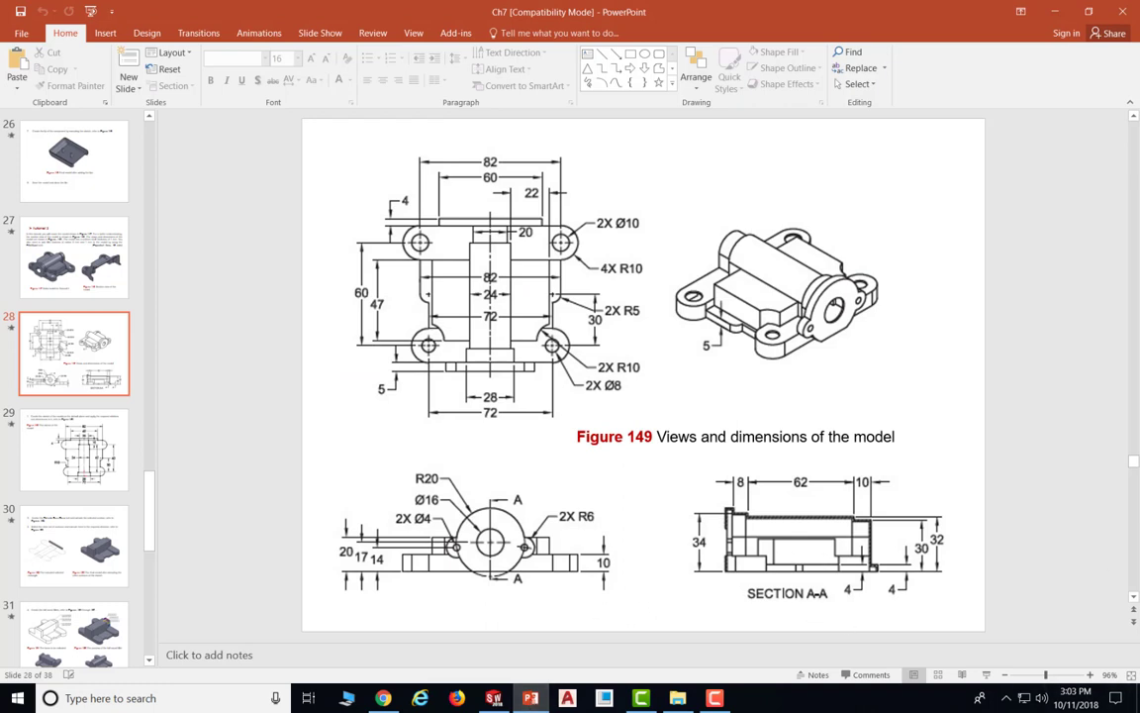
Return from slide 28's housing drawings to the SOLIDWORKS part C7T3
key(F10)
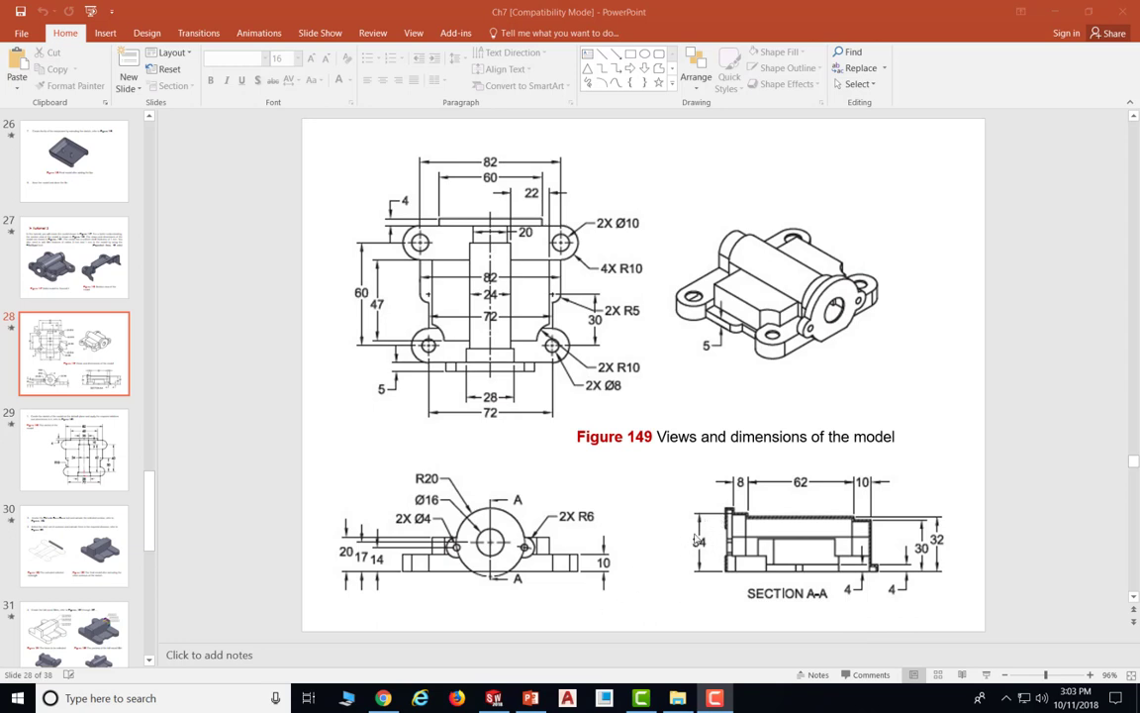
click(493, 698)
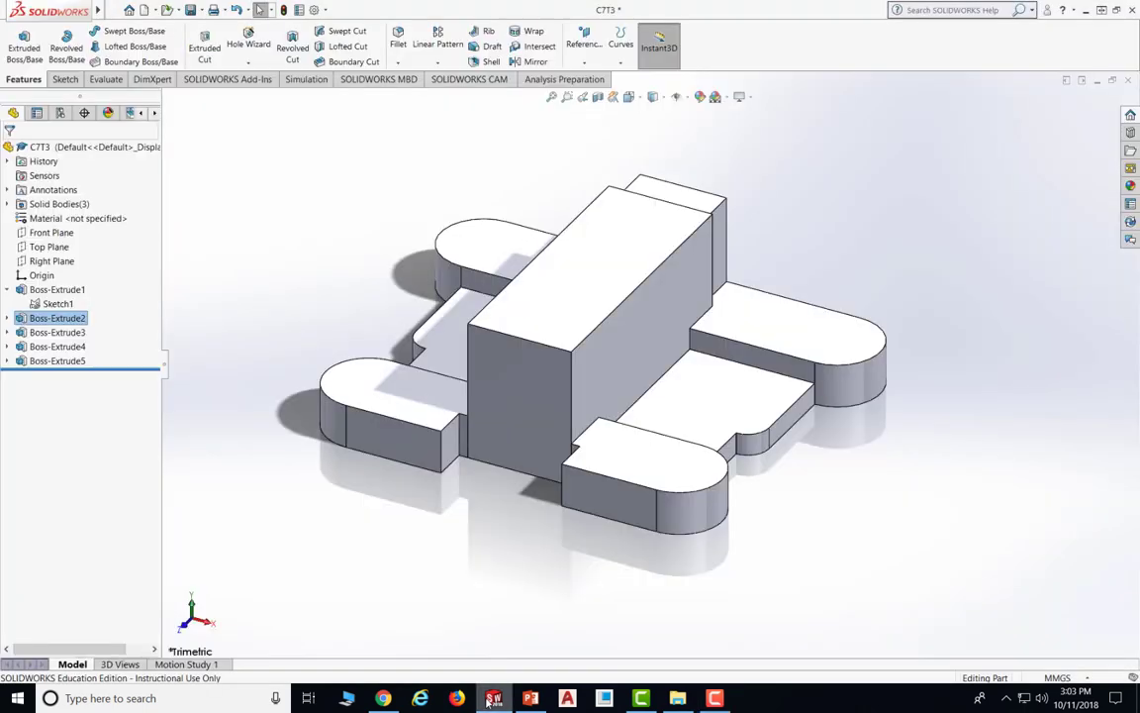
Extrude the two front Sketch1 regions below the central block 34 mm as Boss-Extrude6
click(59, 304)
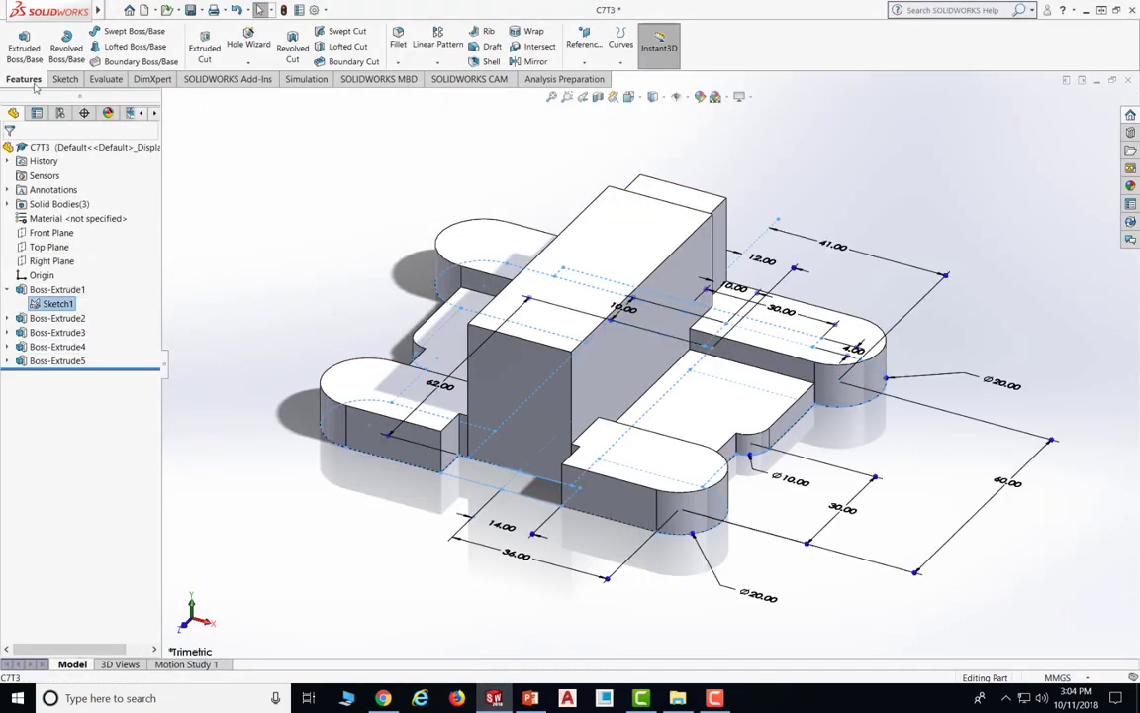
click(473, 467)
click(515, 478)
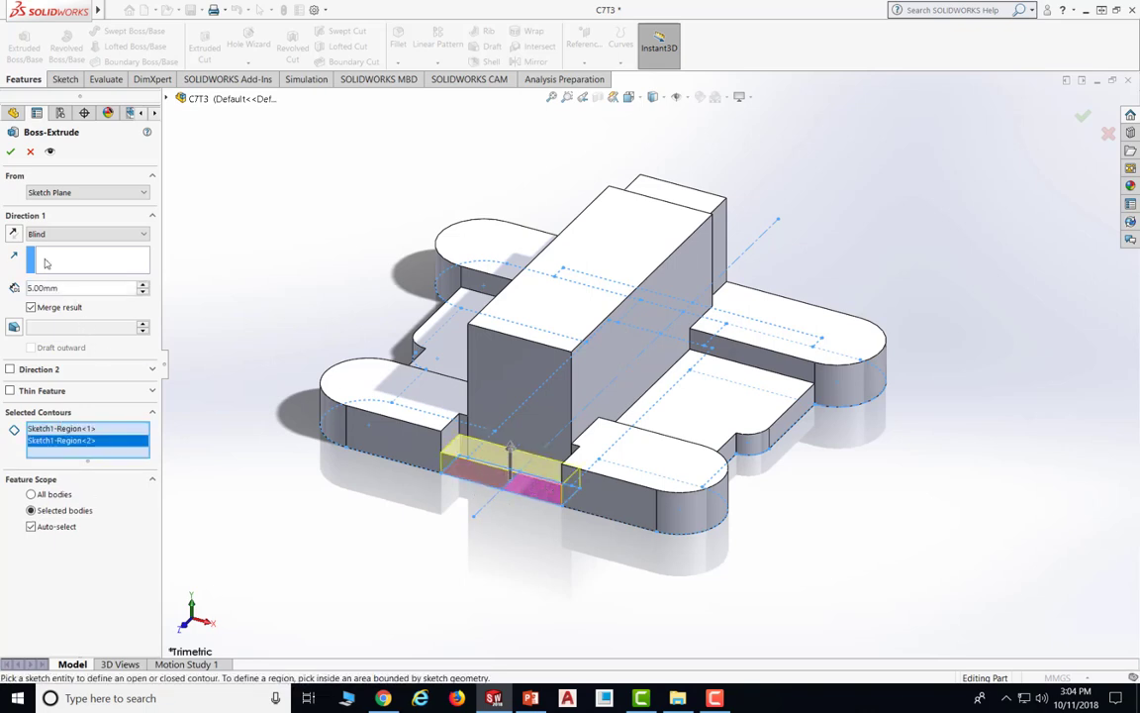
double_click(41, 288)
text(34)
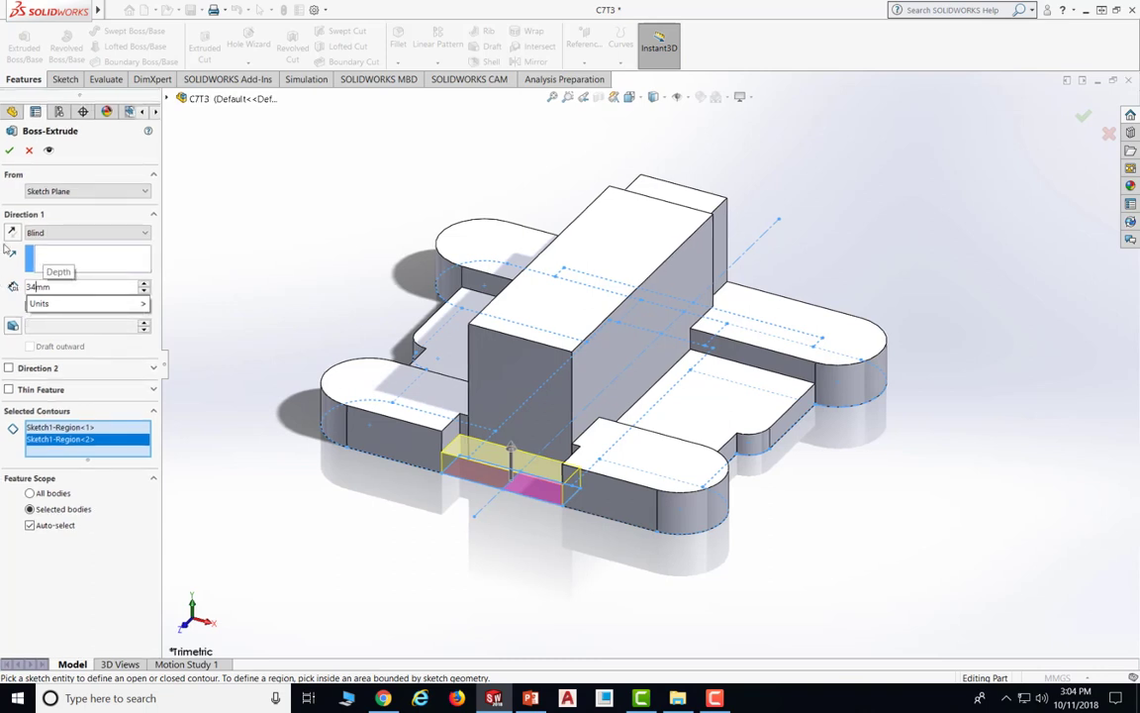
click(8, 151)
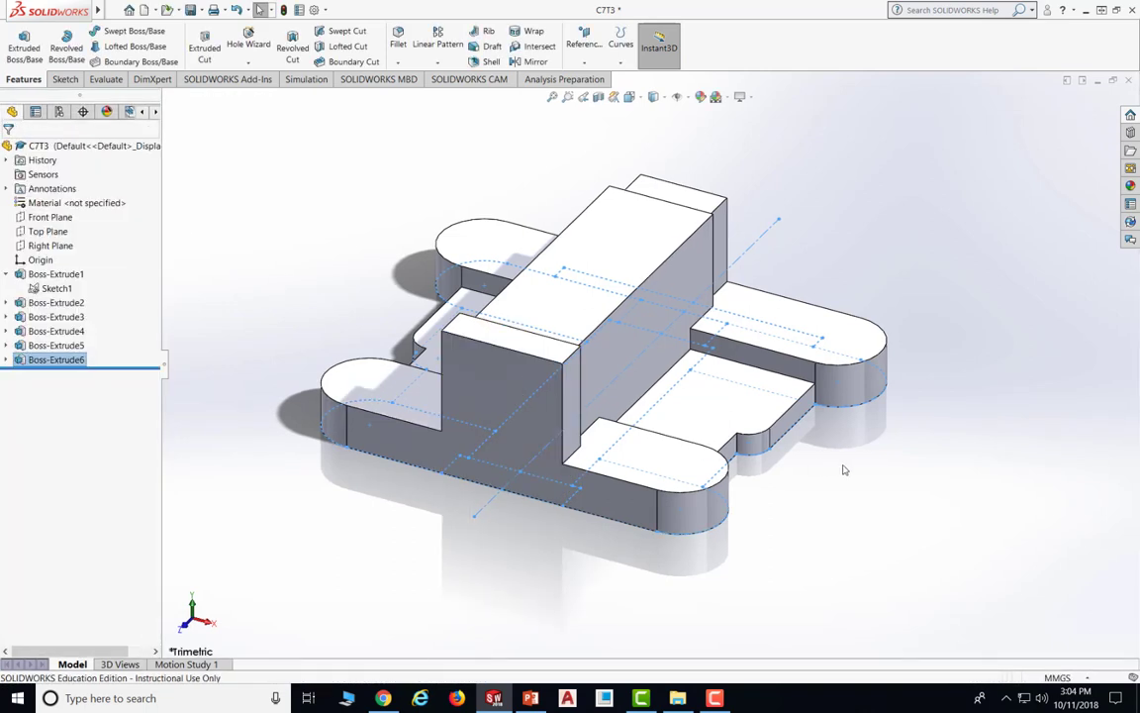
middle_drag(845, 470, 817, 480)
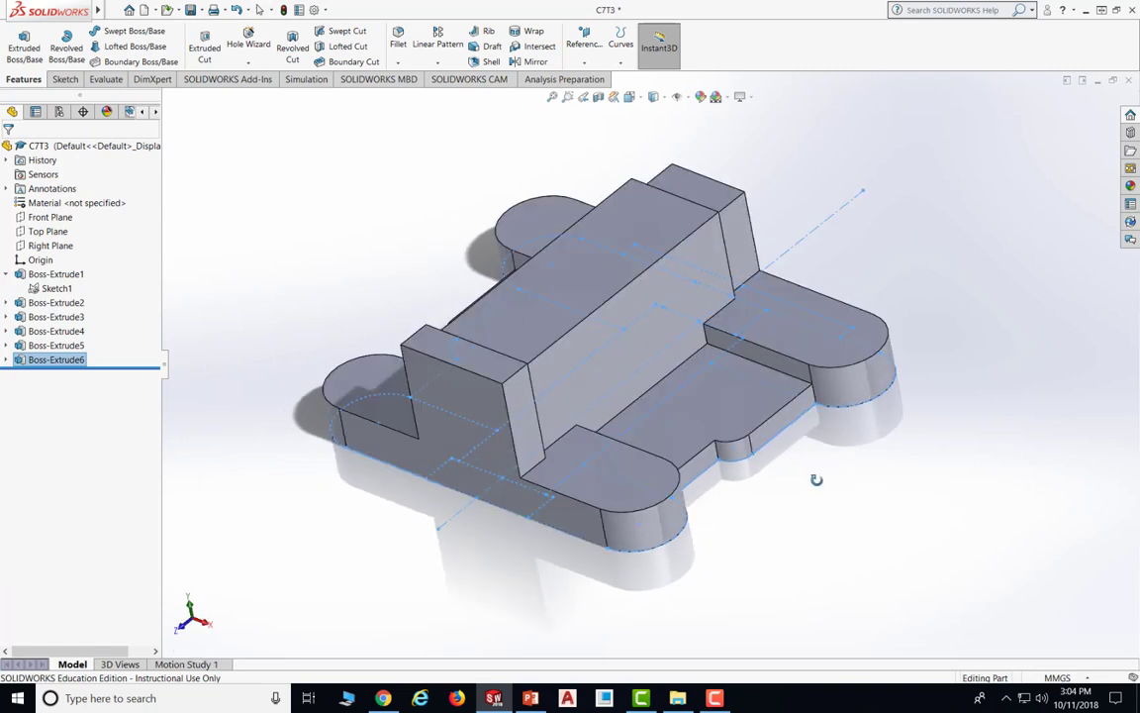
click(920, 439)
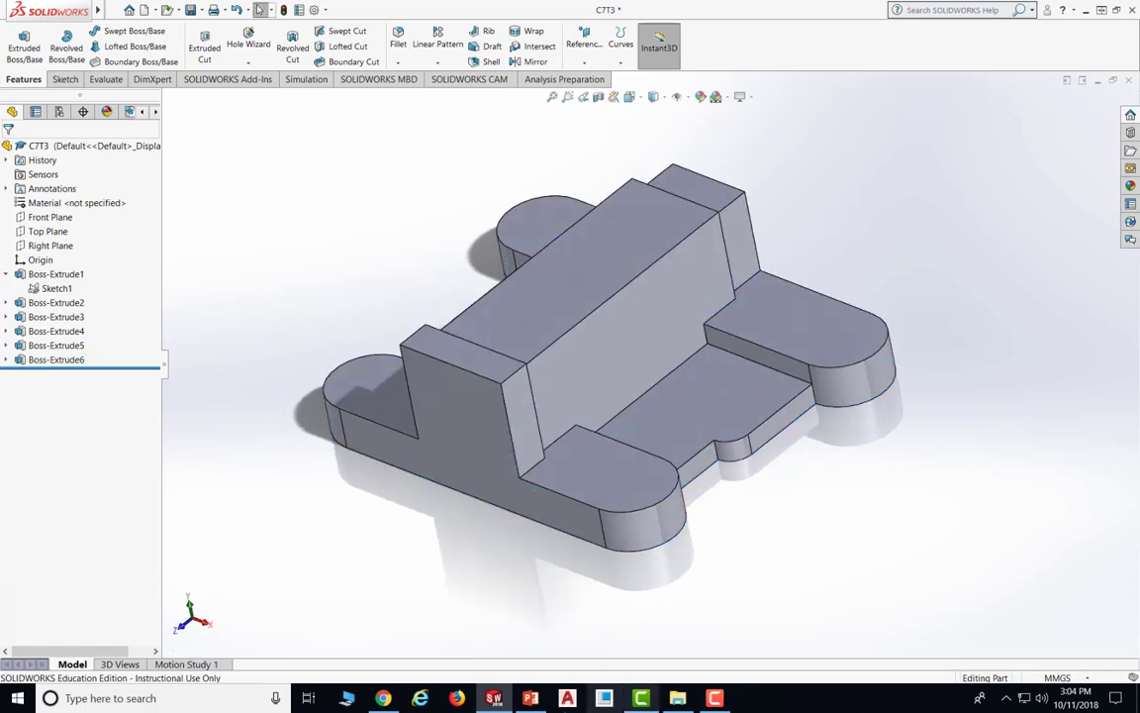
click(530, 698)
Page PowerPoint ahead to slide 31's full round fillet steps, then return to SOLIDWORKS
scroll(849, 505, down, 2)
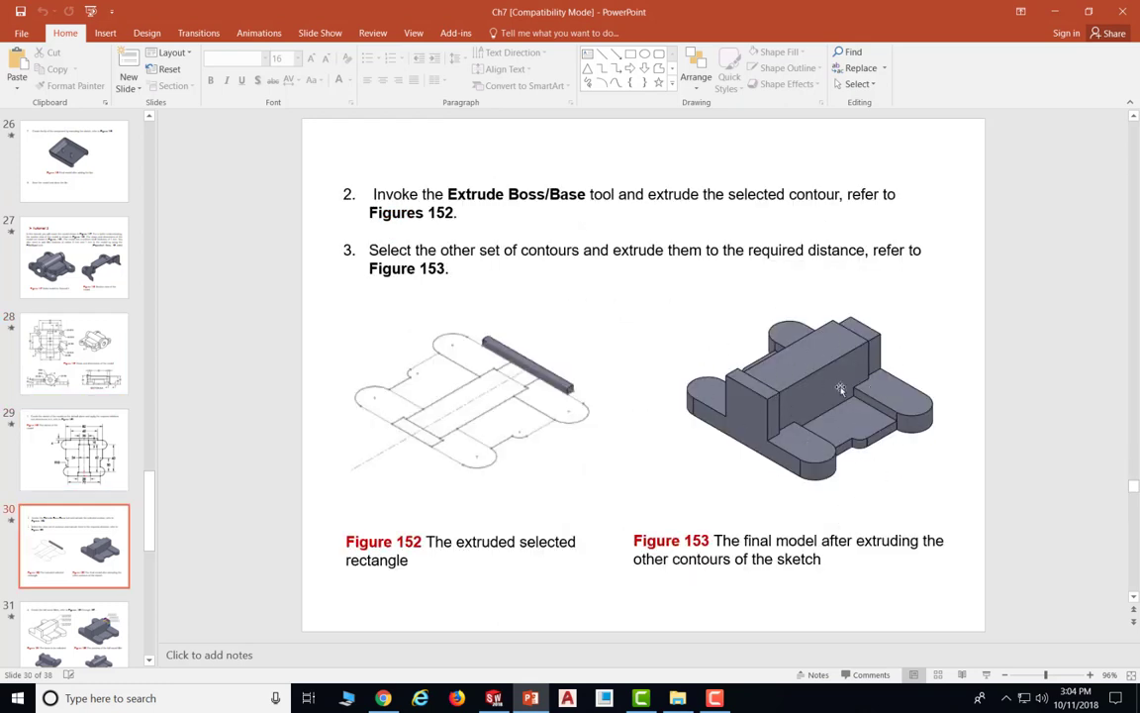
scroll(845, 412, down, 1)
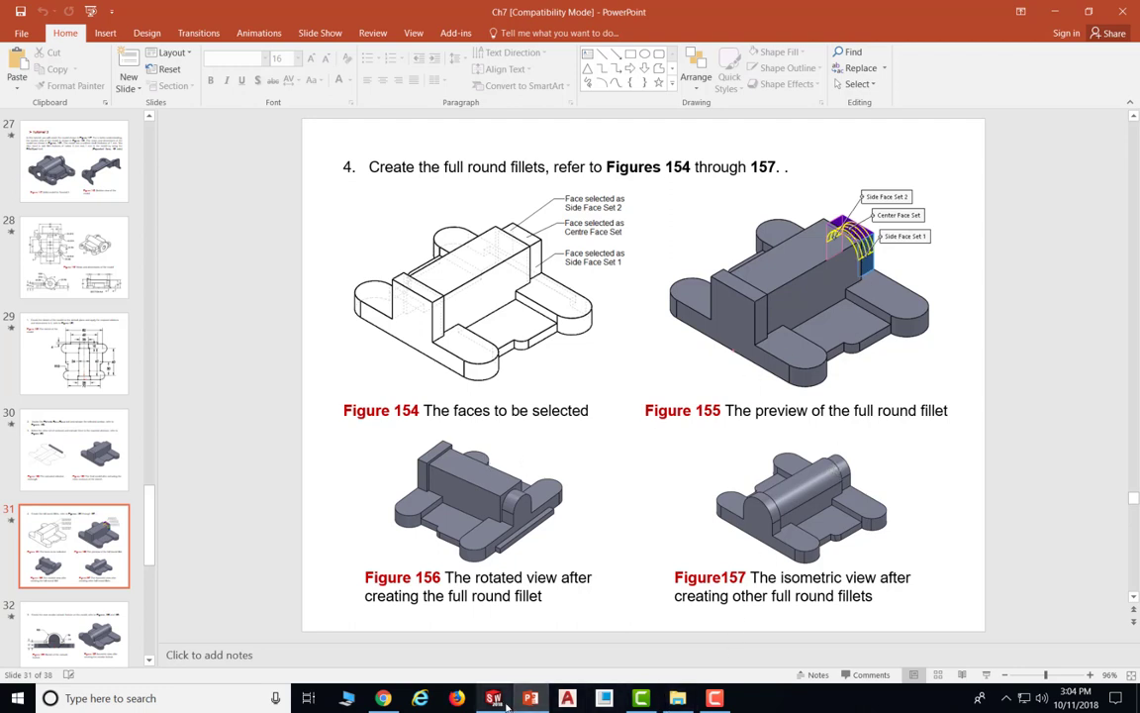
mouse_move(499, 700)
click(432, 621)
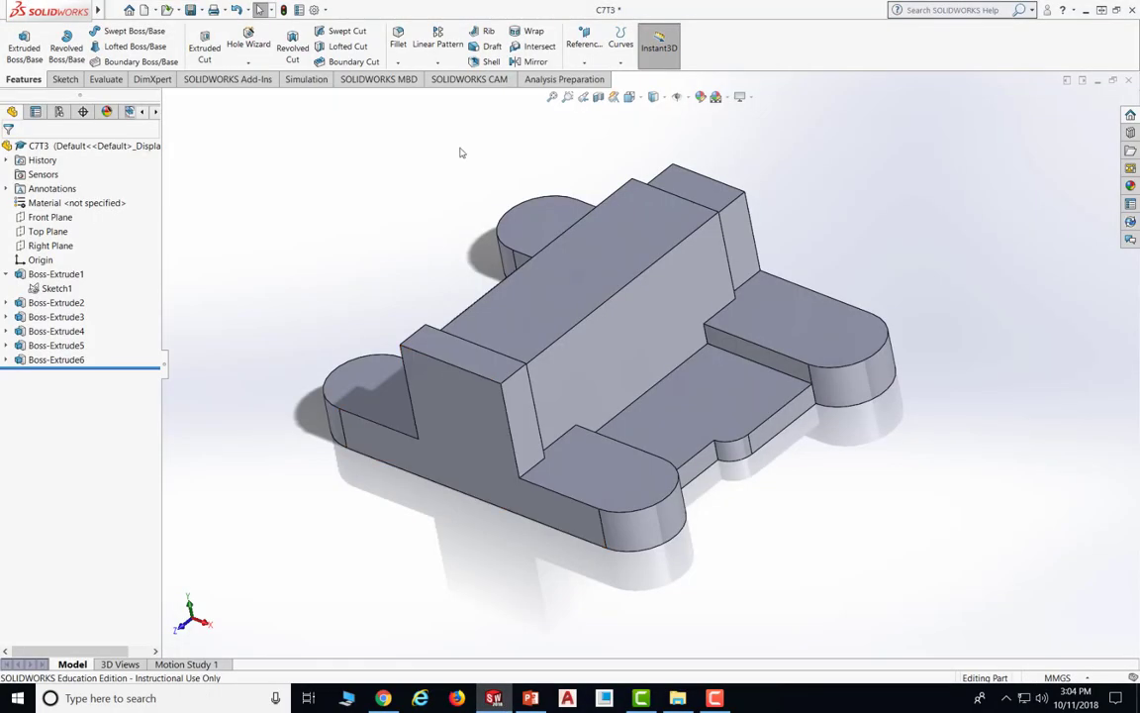
Start a fillet and set its type to Full Round Fillet
click(399, 63)
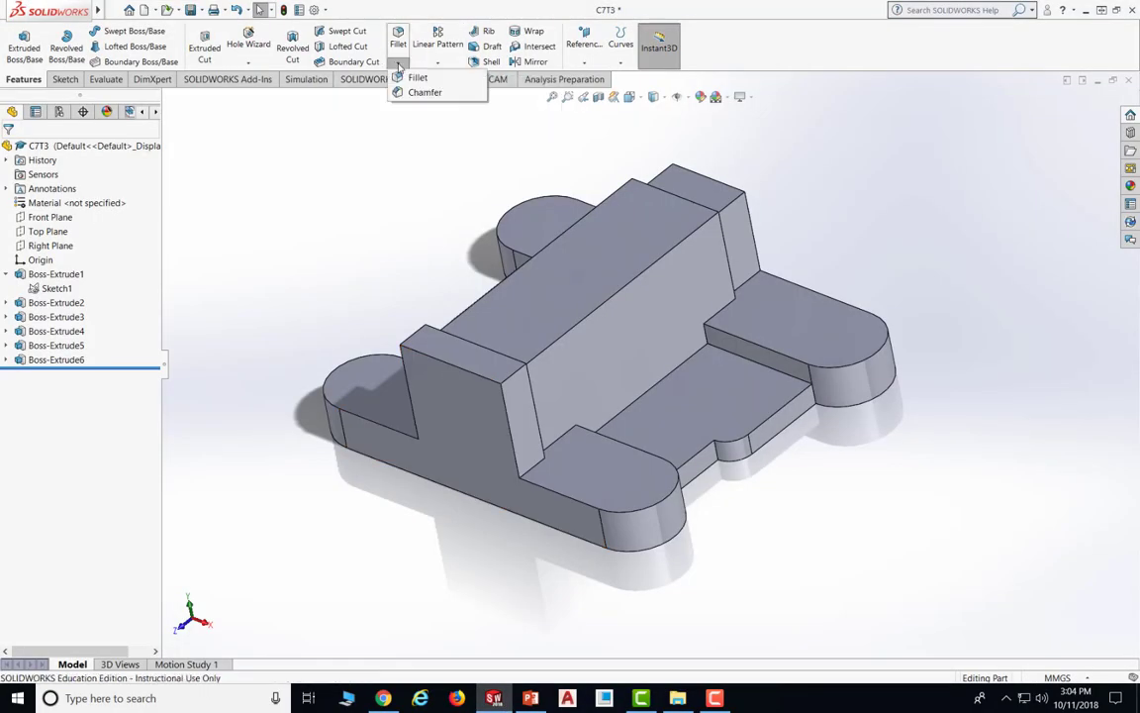
click(407, 77)
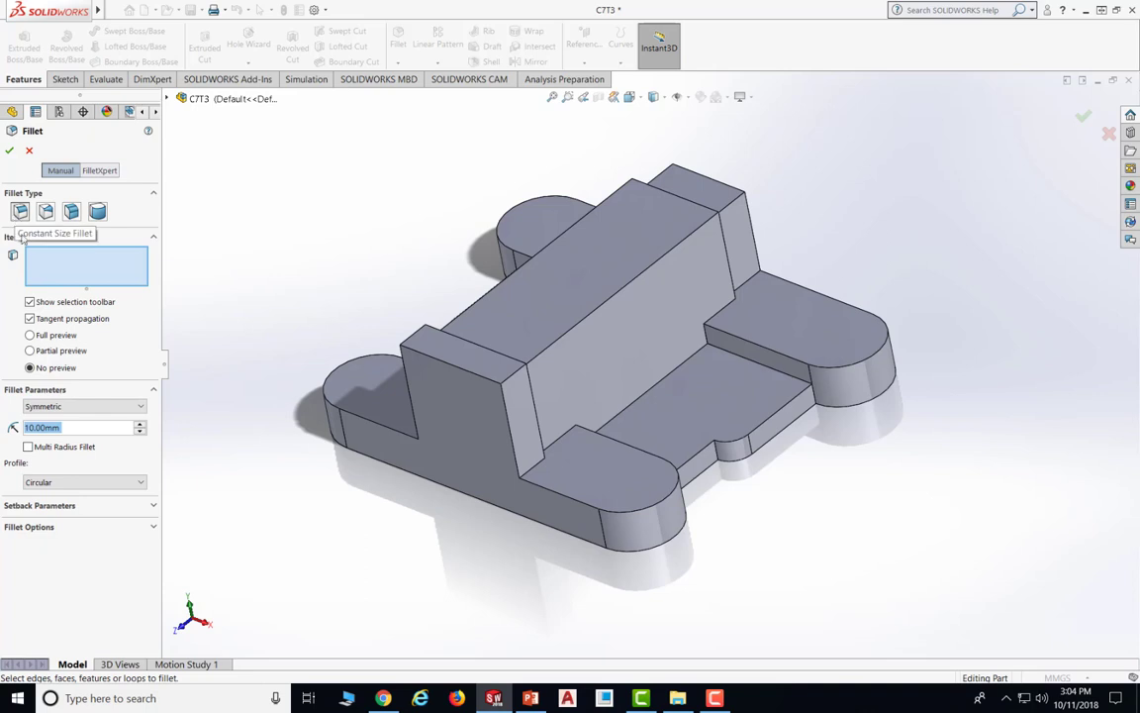
click(99, 213)
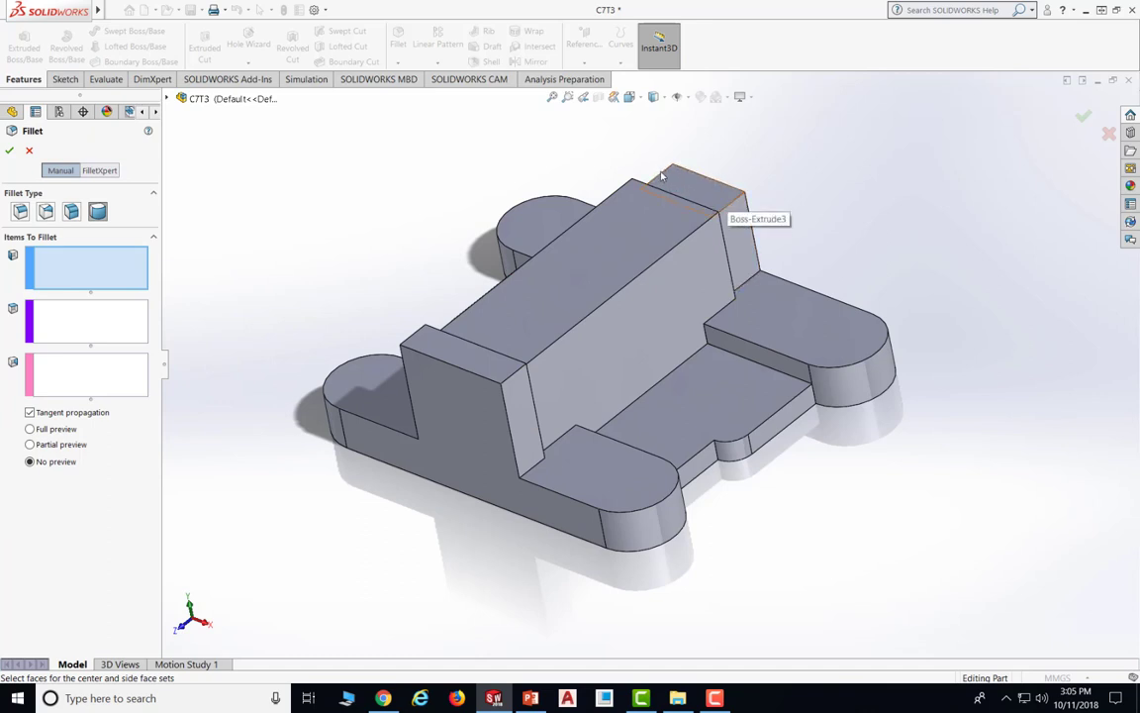
middle_drag(766, 223, 836, 329)
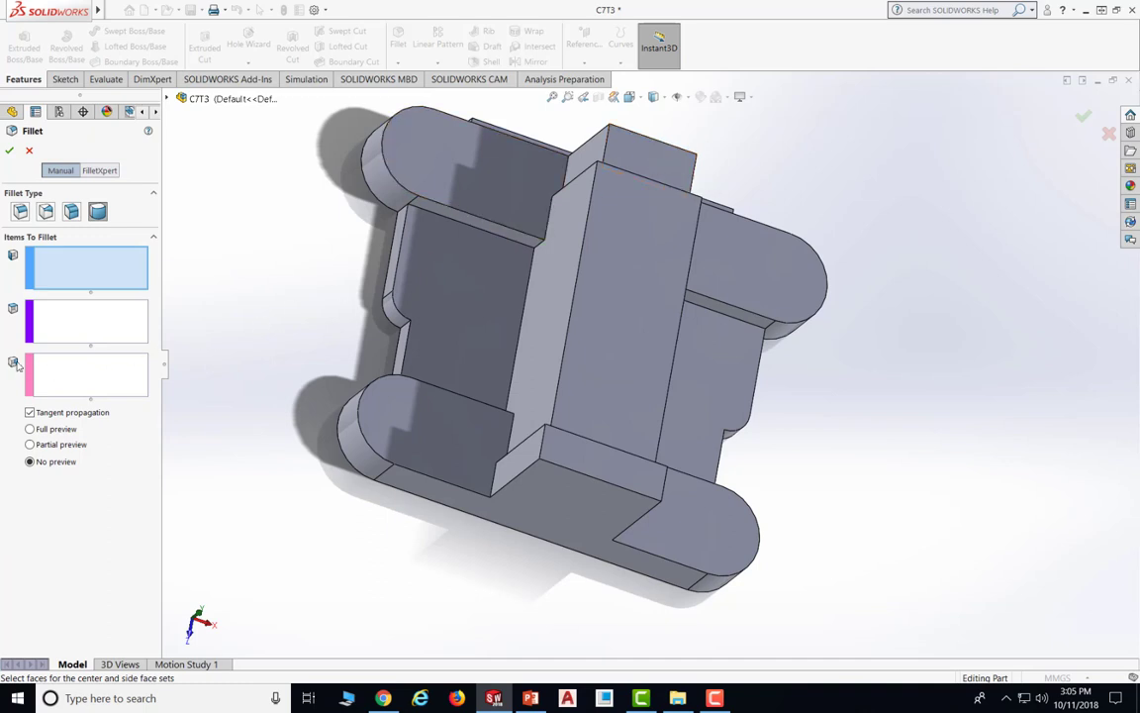
middle_drag(827, 216, 716, 191)
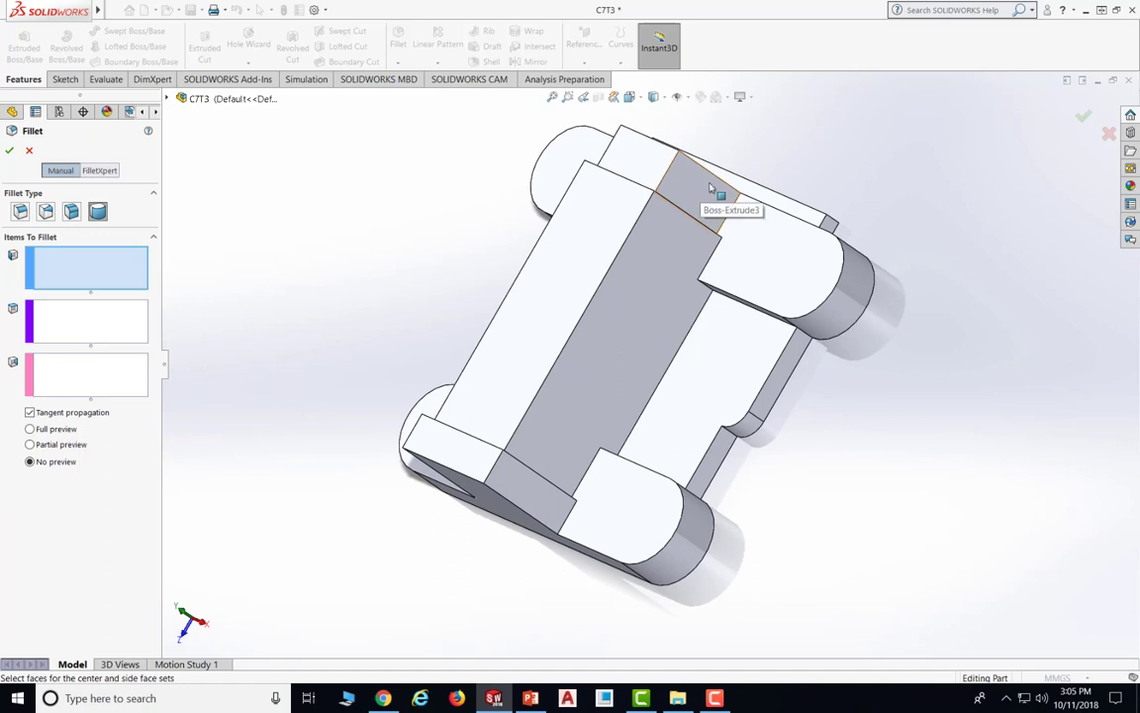
middle_drag(750, 196, 848, 246)
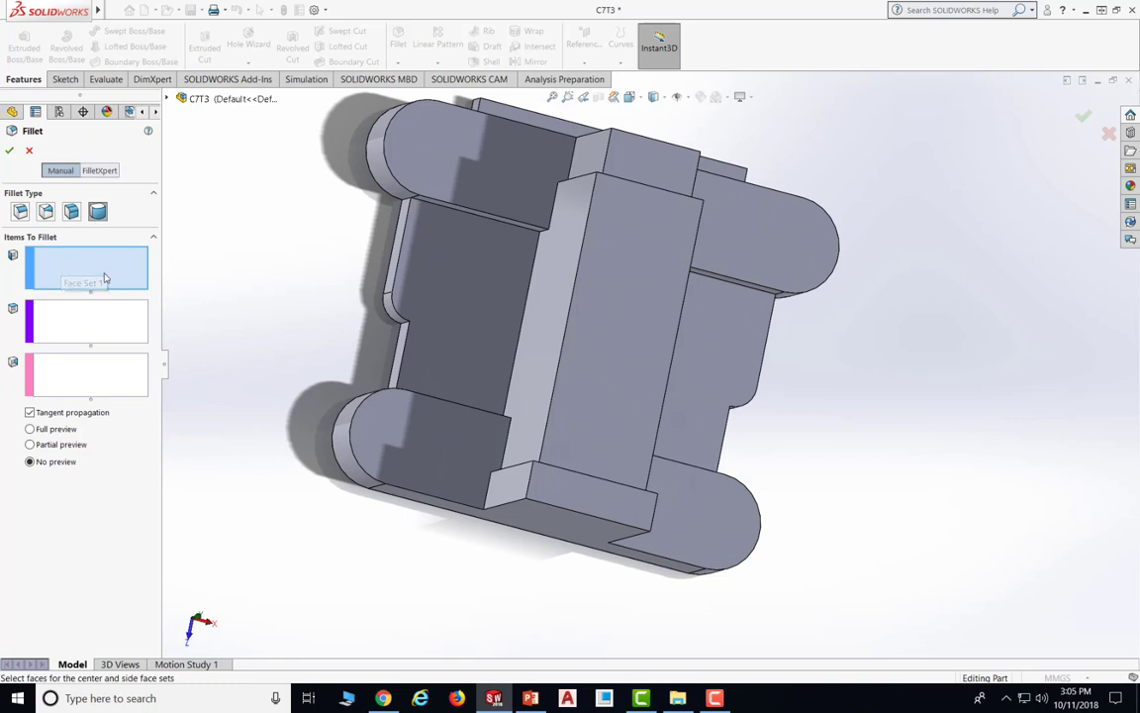
Pick the rib end's side, top center and opposite side faces, then accept Fillet1
click(598, 154)
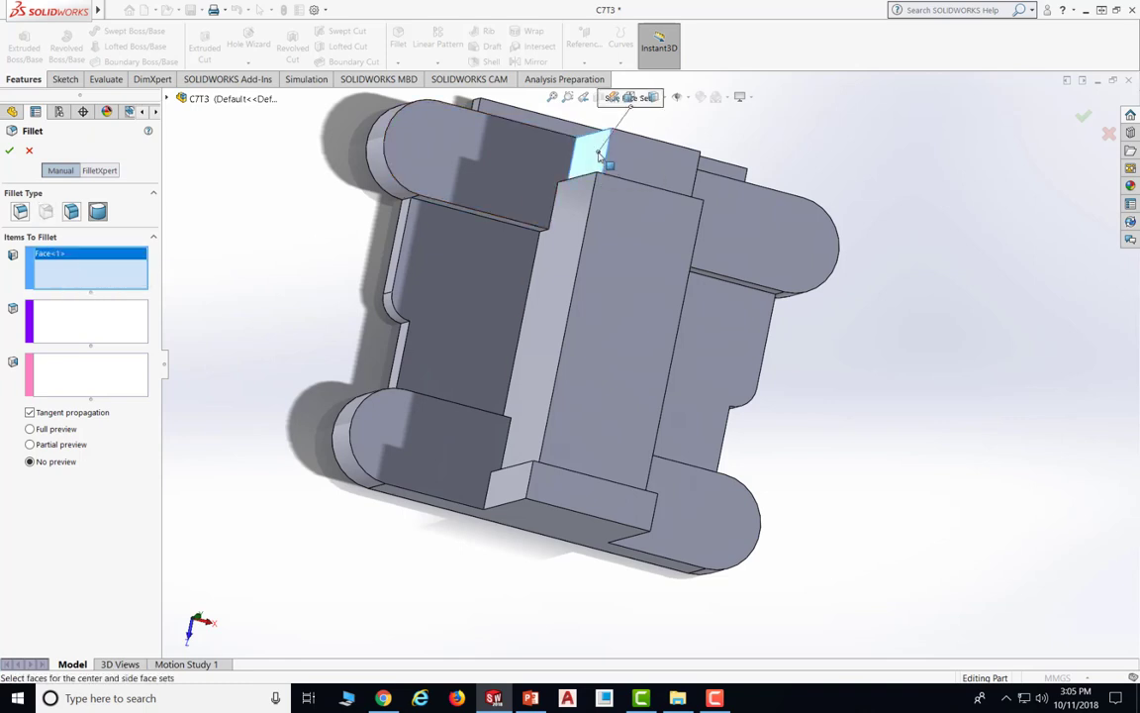
click(108, 318)
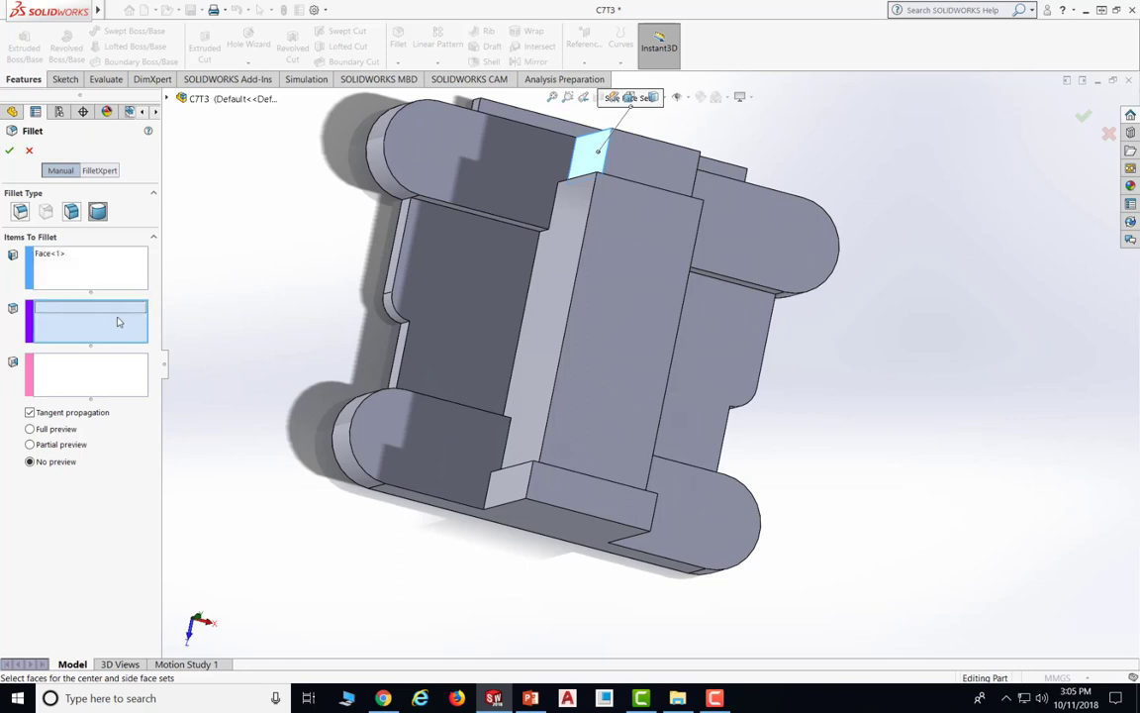
click(641, 163)
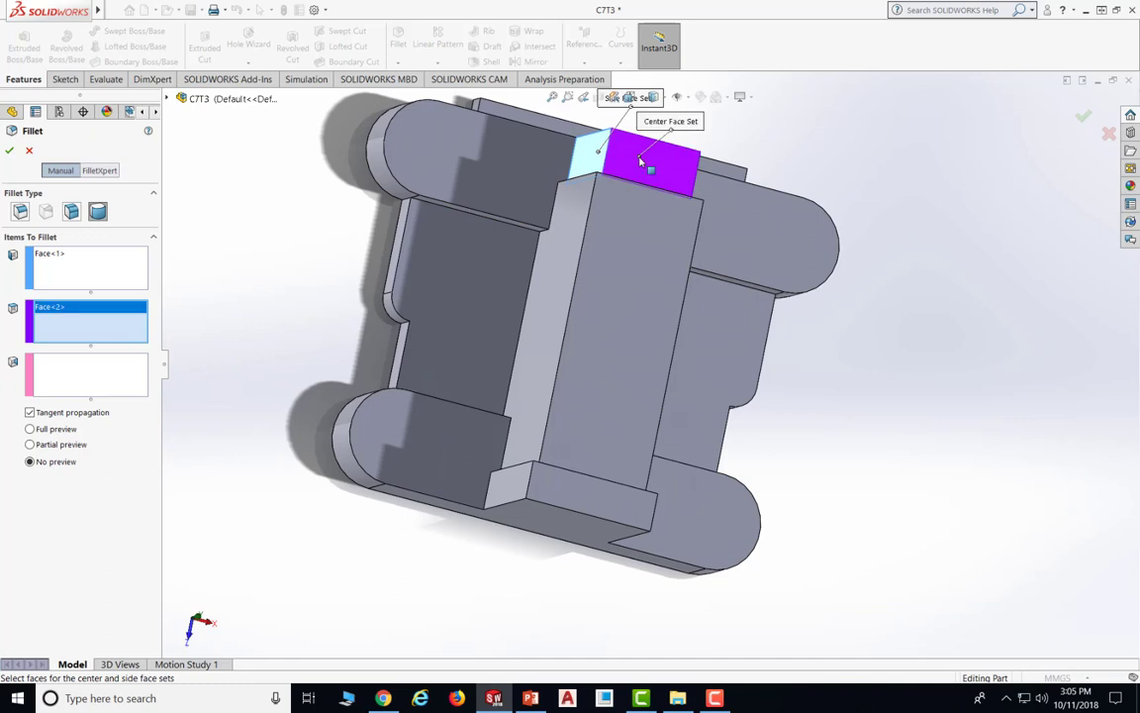
click(57, 367)
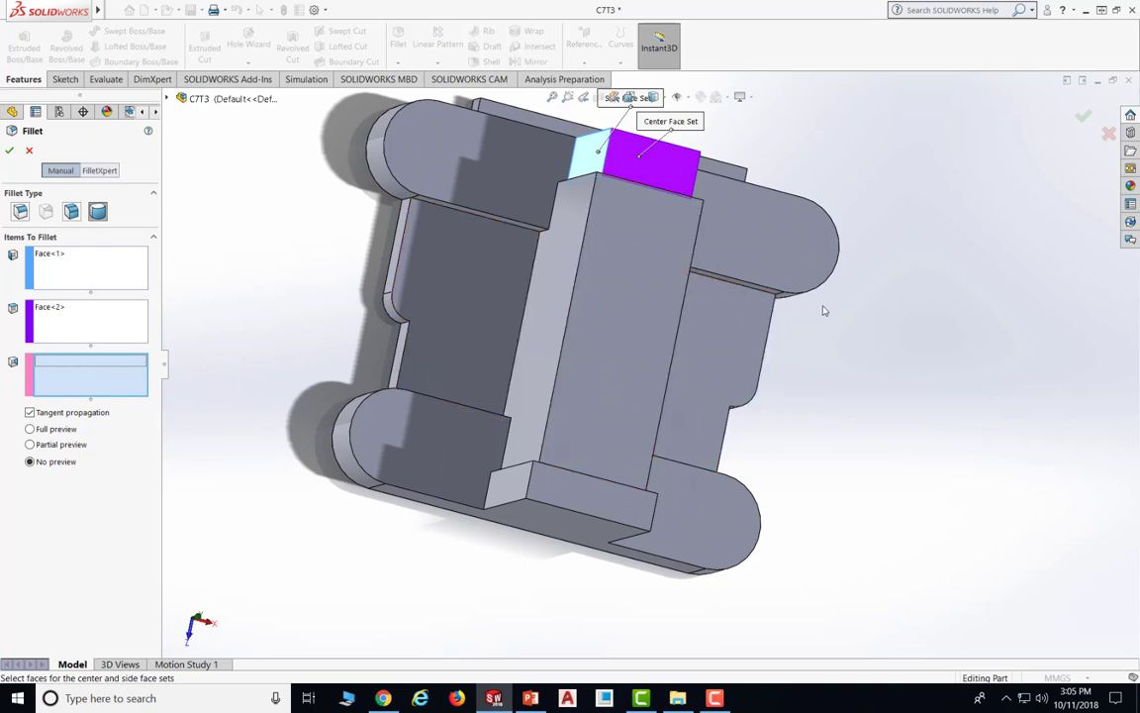
middle_drag(658, 273, 732, 285)
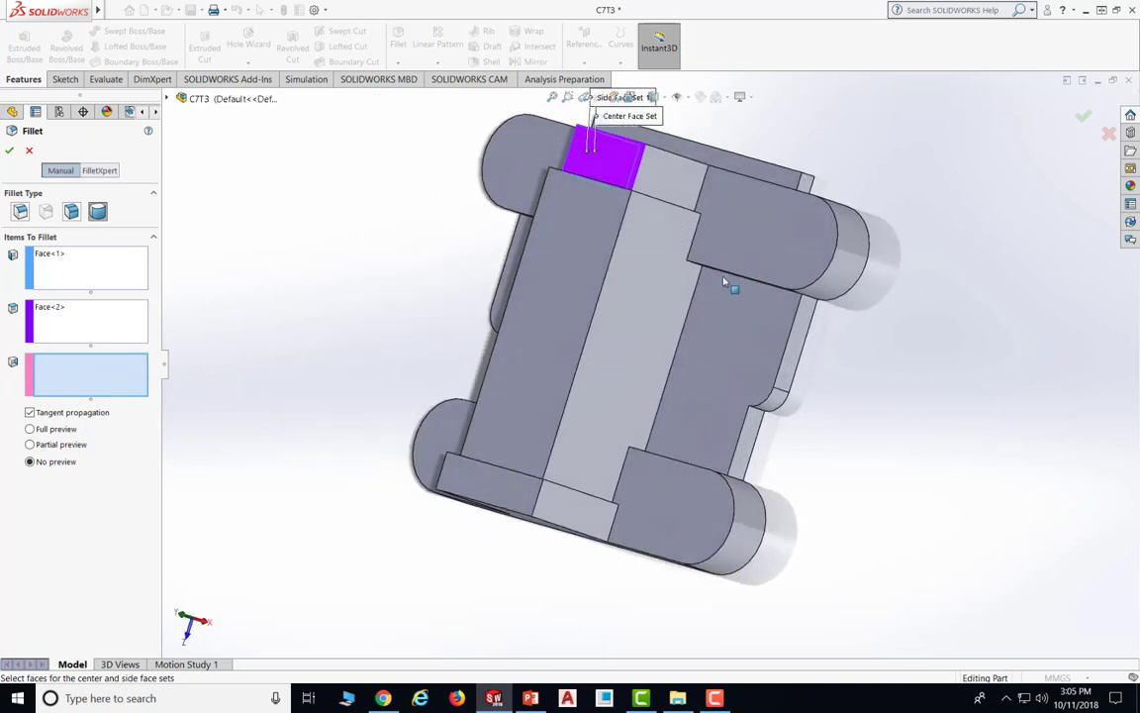
click(670, 181)
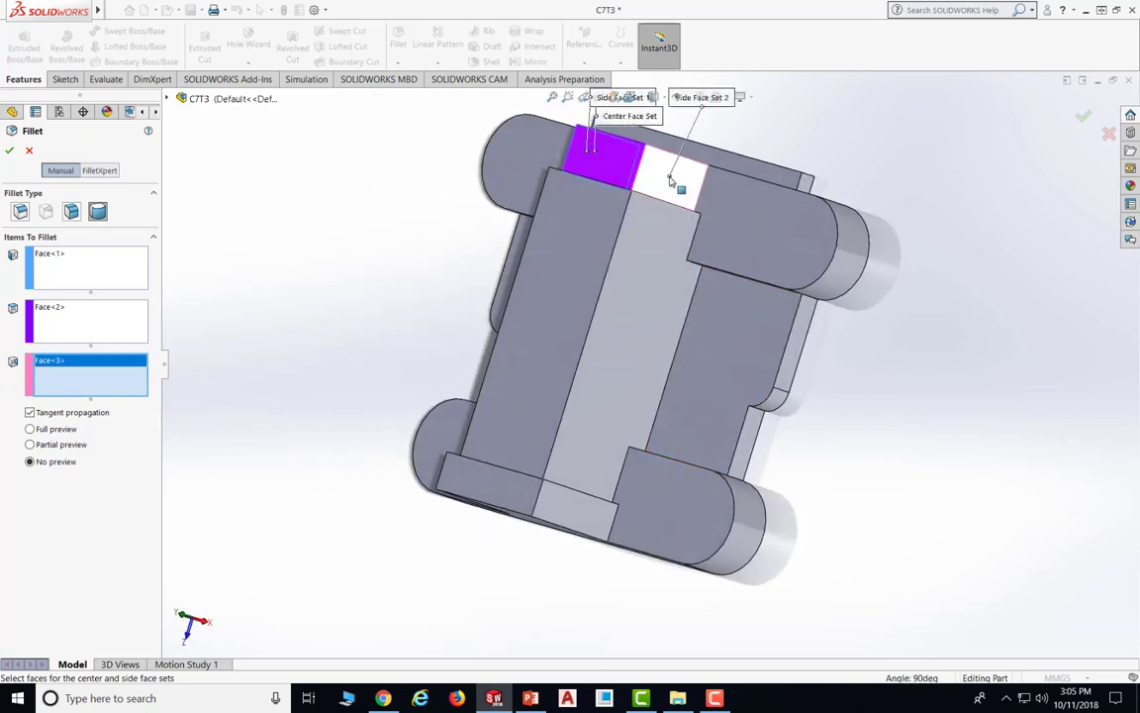
click(7, 151)
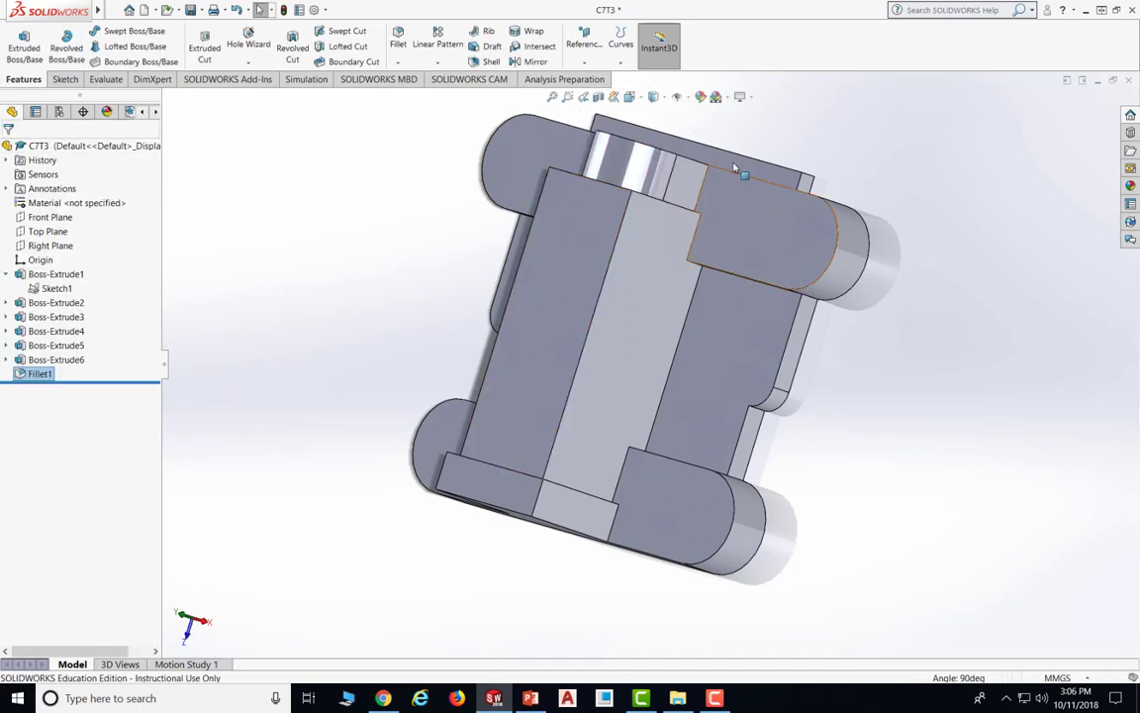
Start a new full round fillet on the long rib, picking its first side and top faces
middle_drag(740, 170, 693, 218)
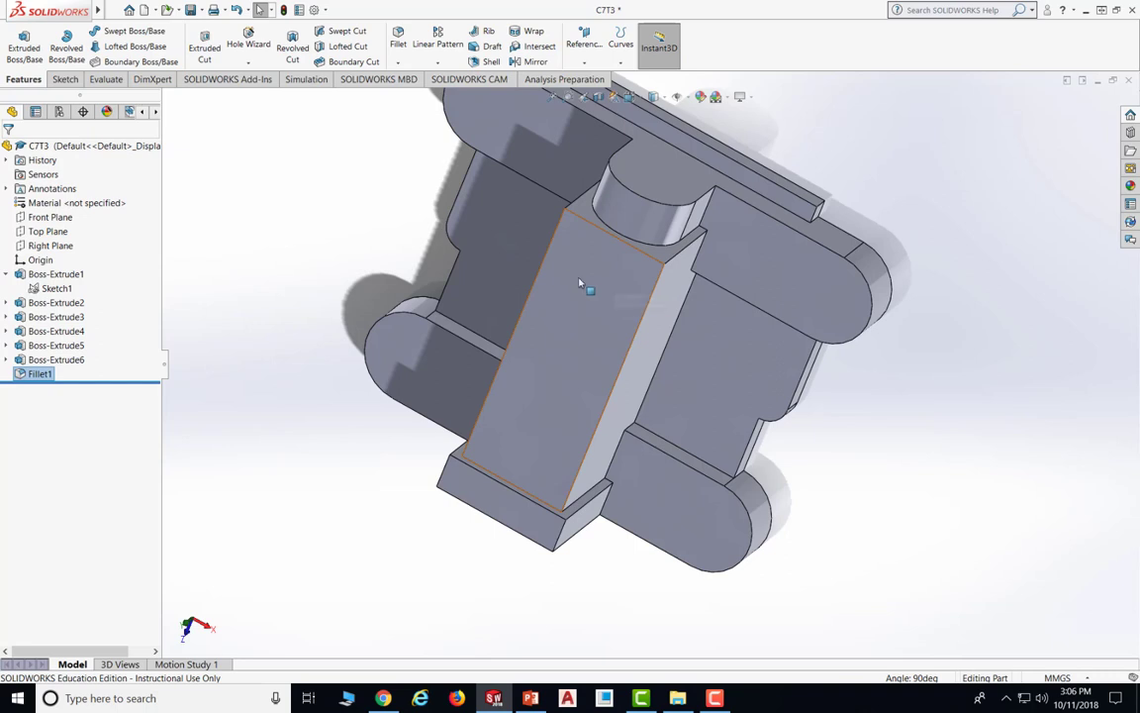
click(397, 63)
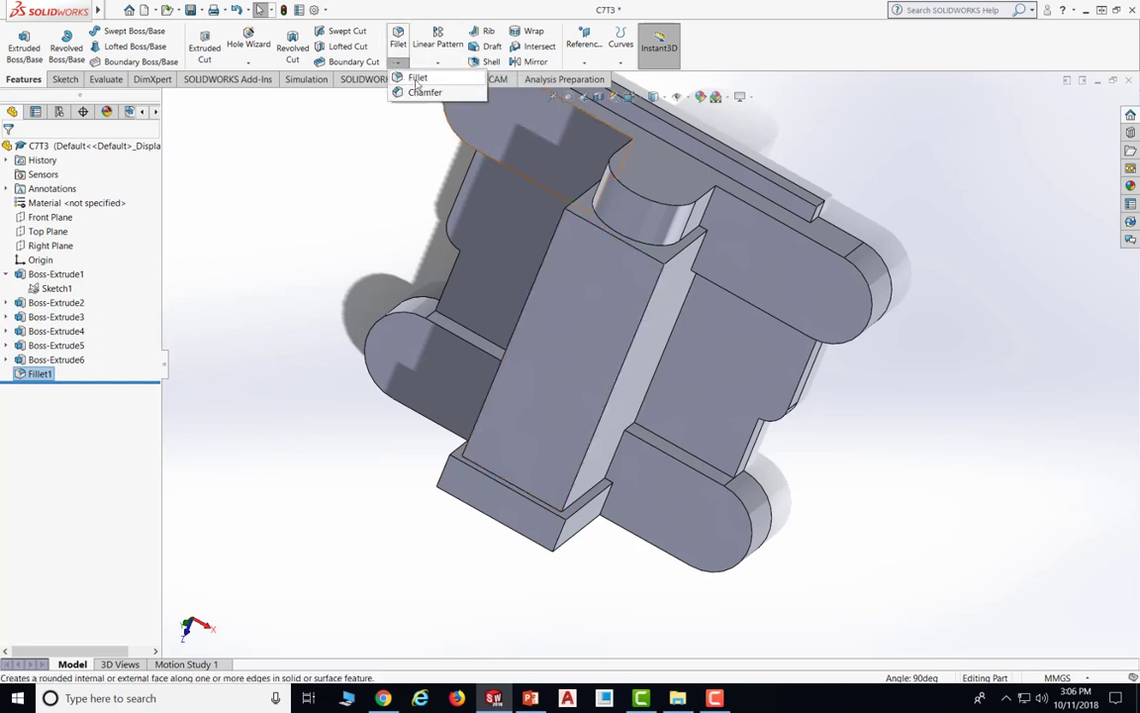
click(417, 78)
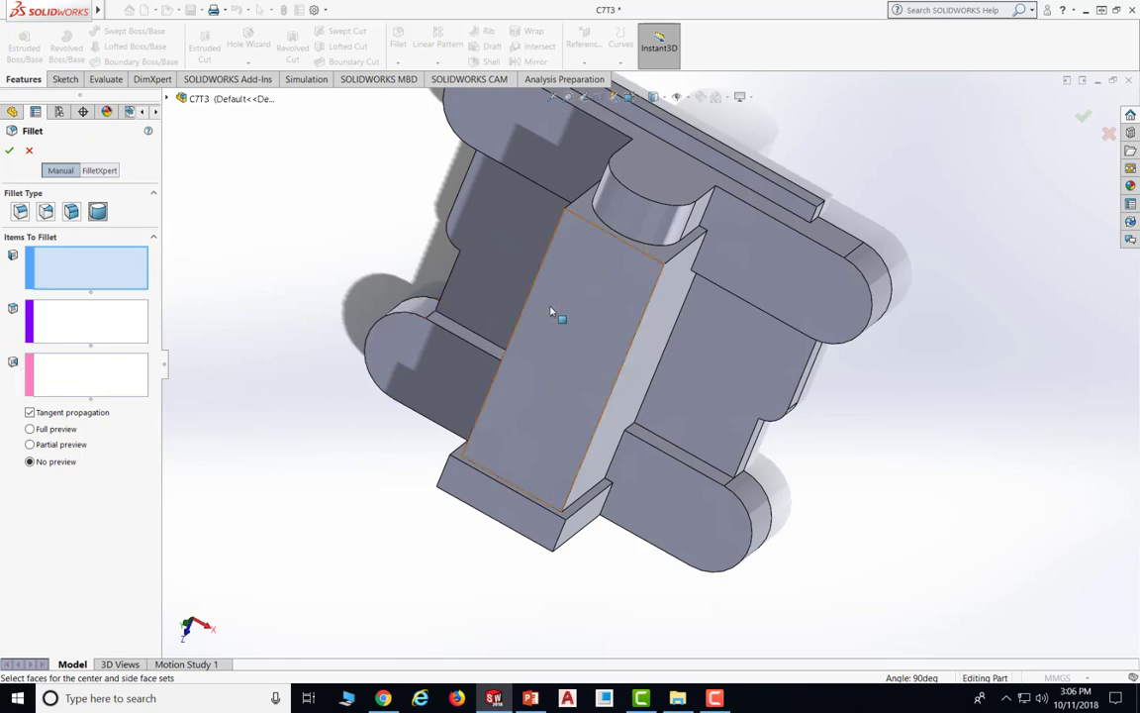
middle_drag(591, 307, 598, 311)
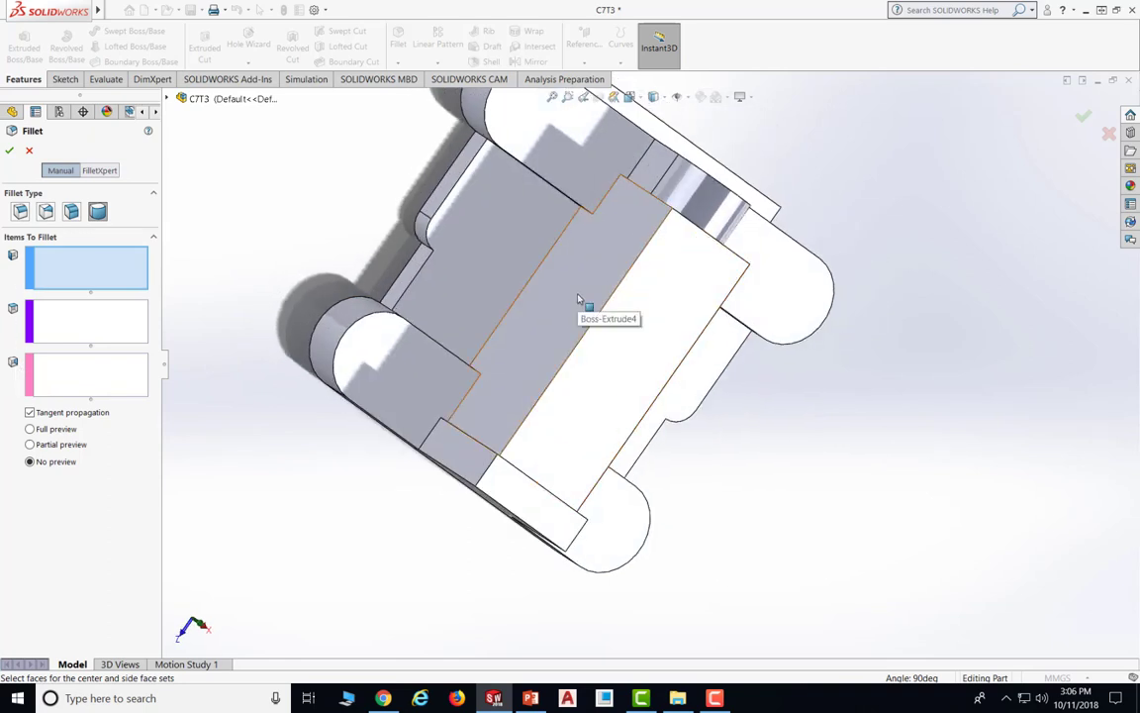
click(579, 300)
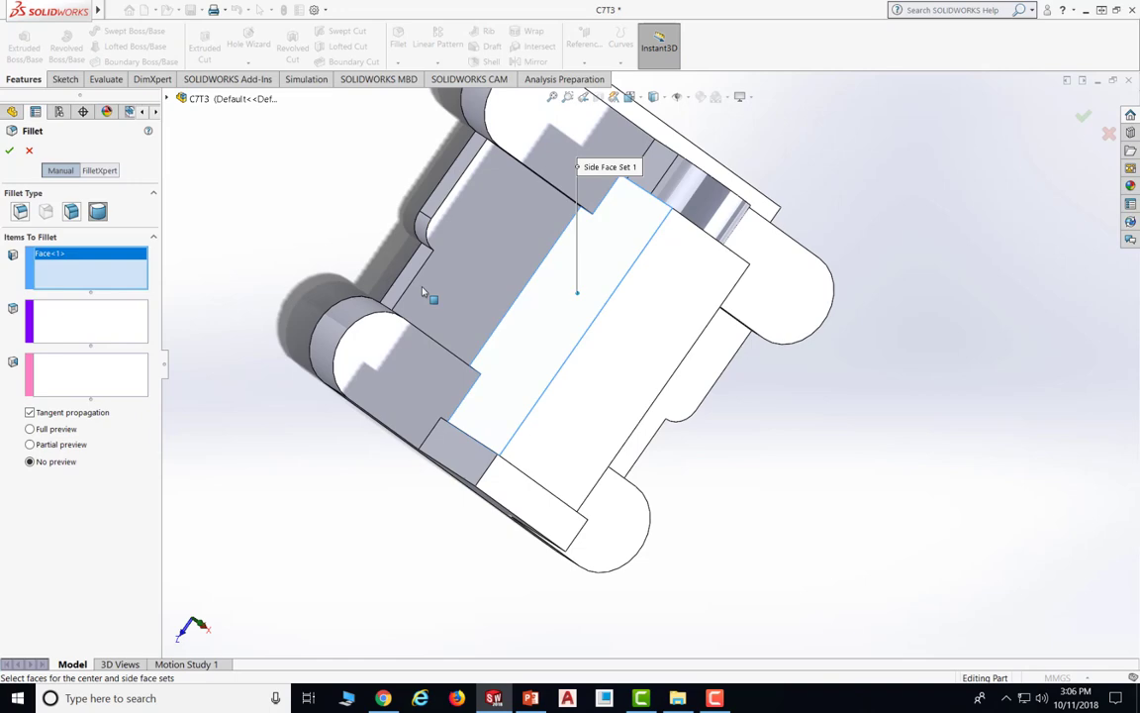
click(71, 311)
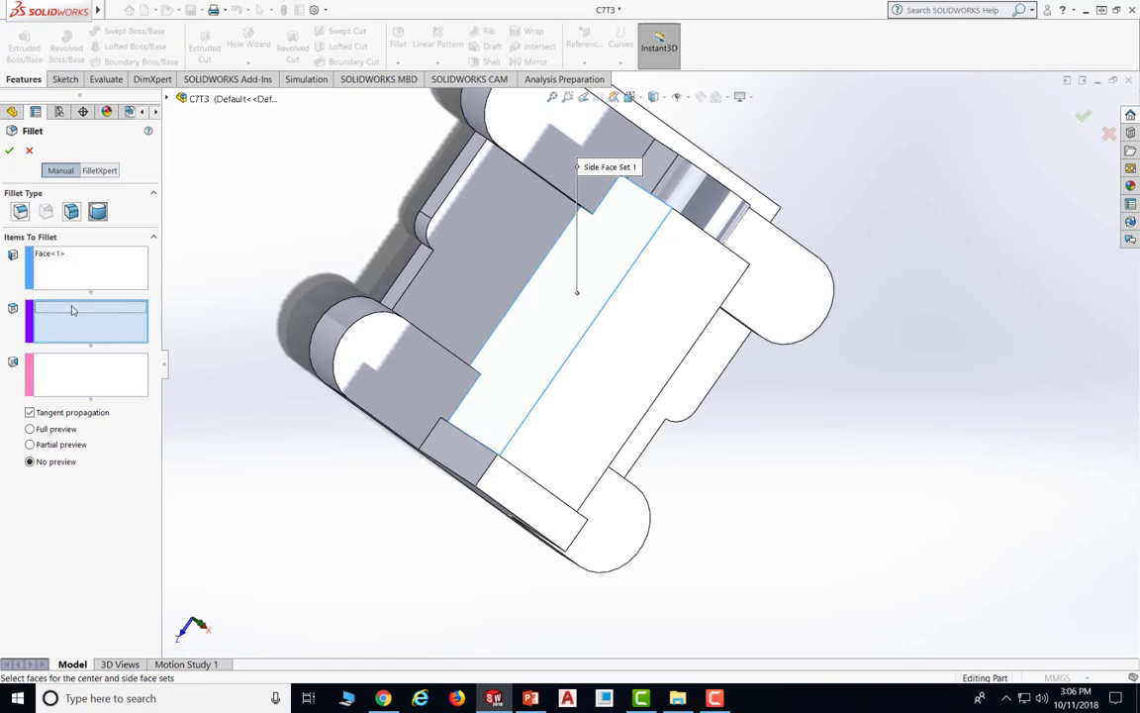
click(655, 289)
Pick the rib's opposite side face as Side Face Set 2 and accept Fillet2
key(shift+Left)
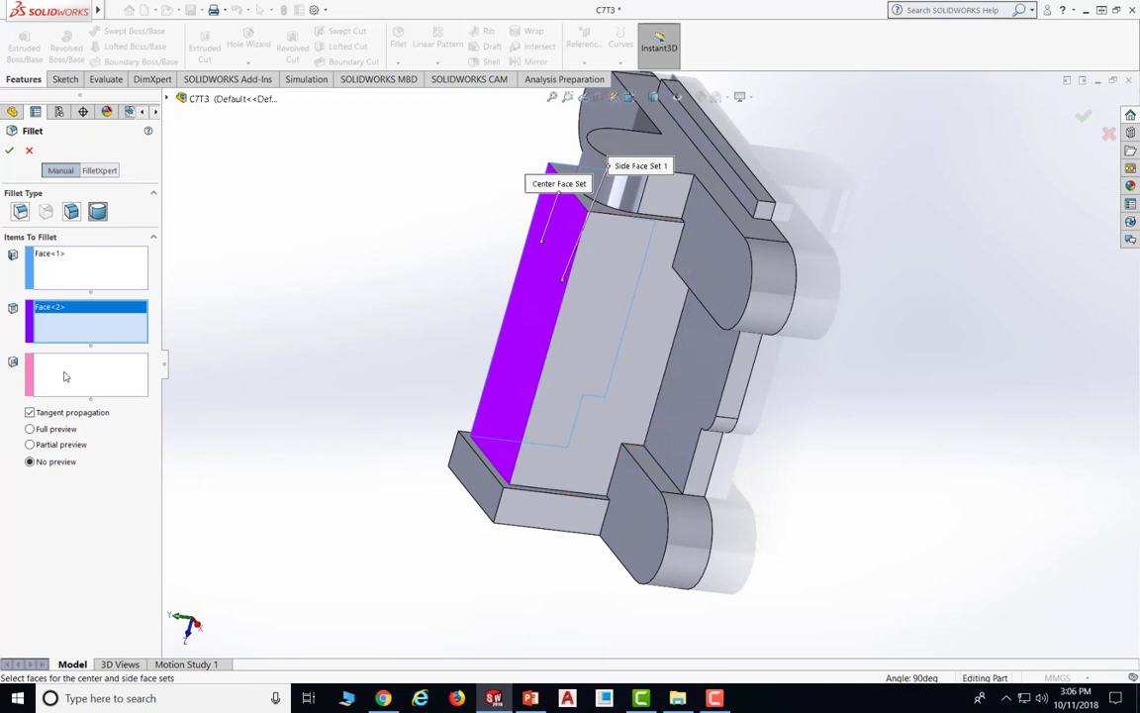
click(64, 376)
click(610, 322)
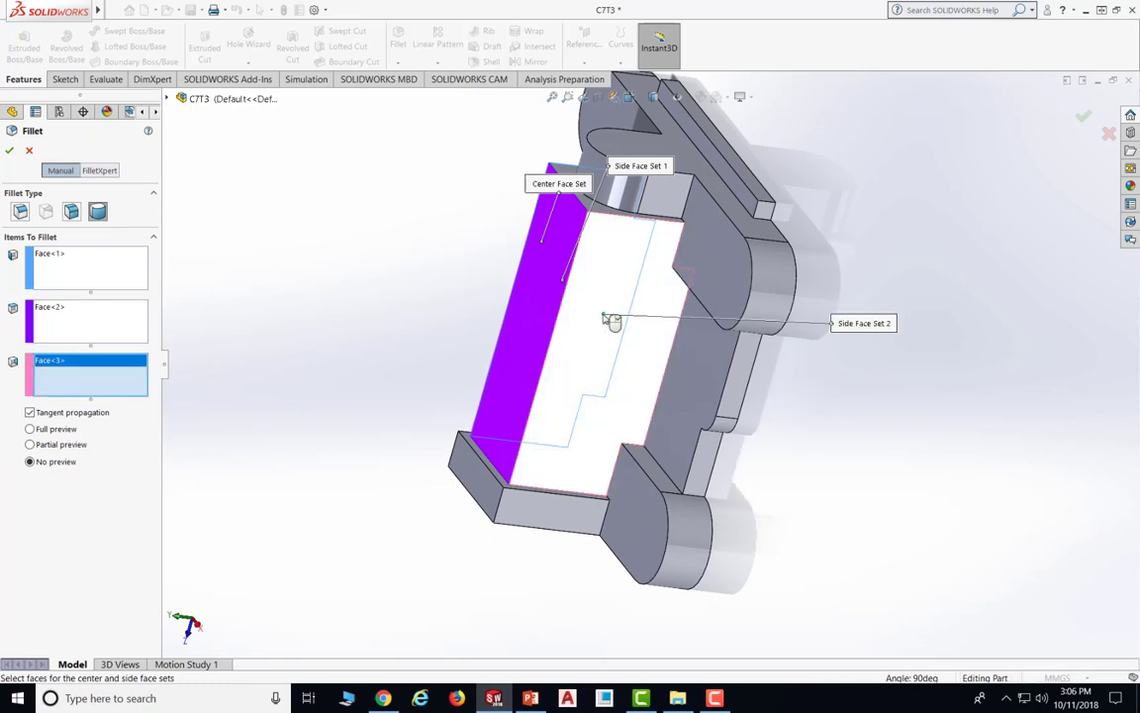
click(9, 149)
middle_drag(535, 338, 744, 346)
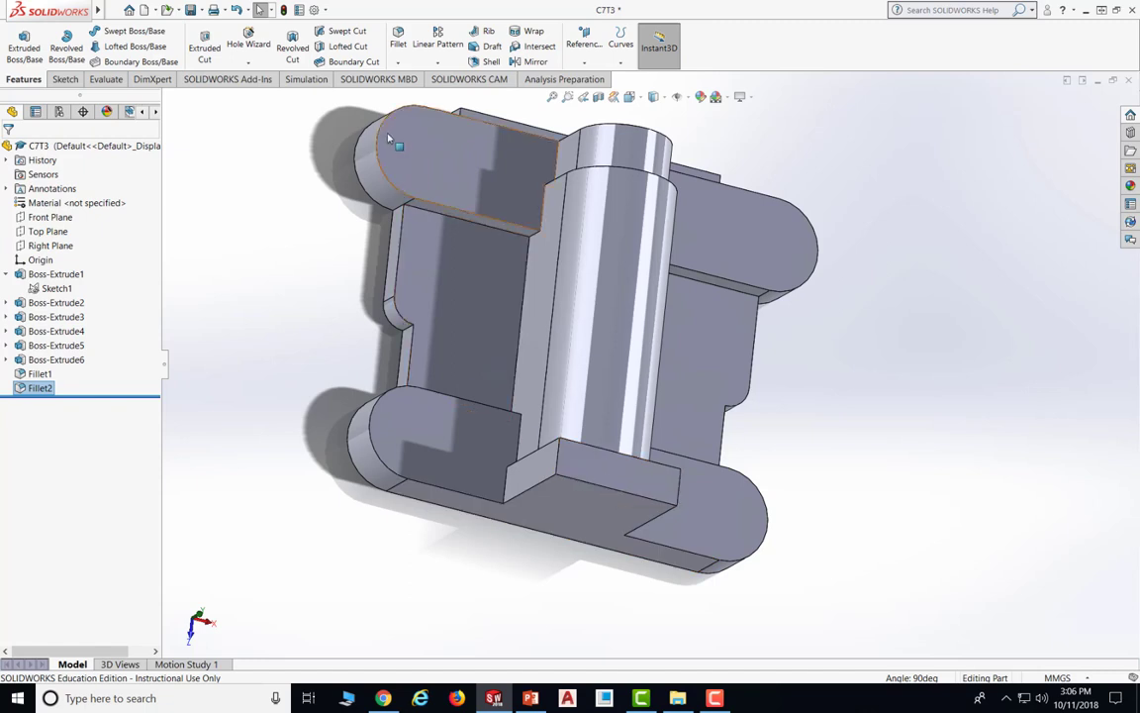
click(398, 63)
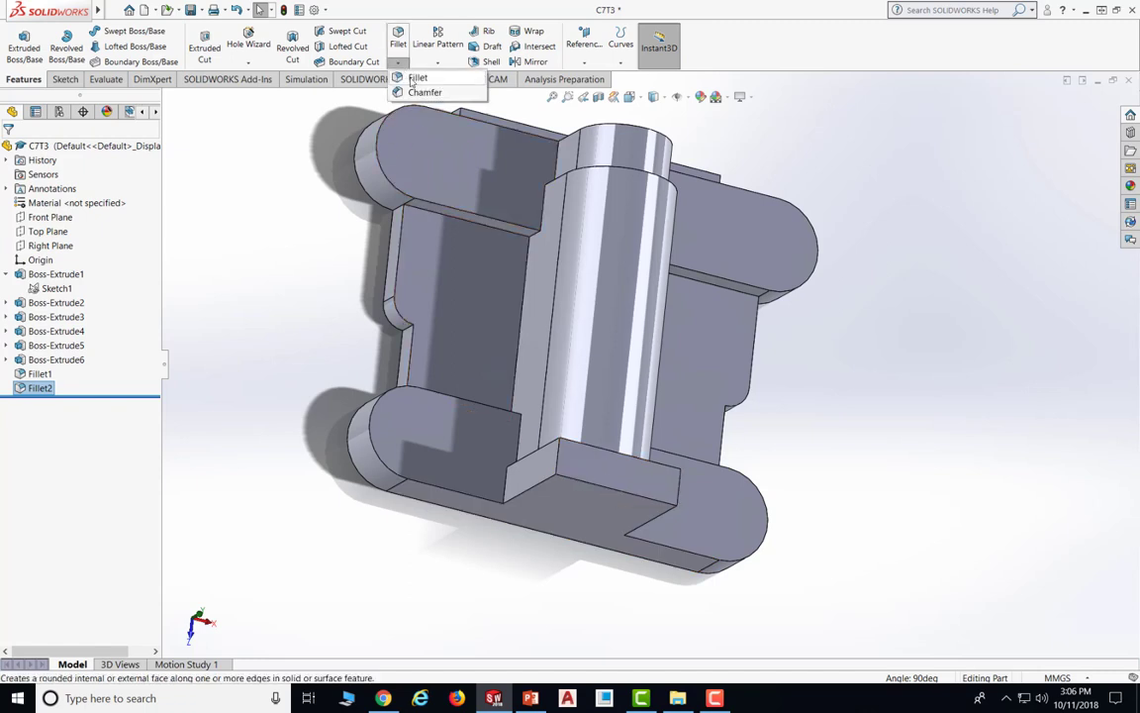
Start another full round fillet, picking the end block's first side and top faces
click(412, 79)
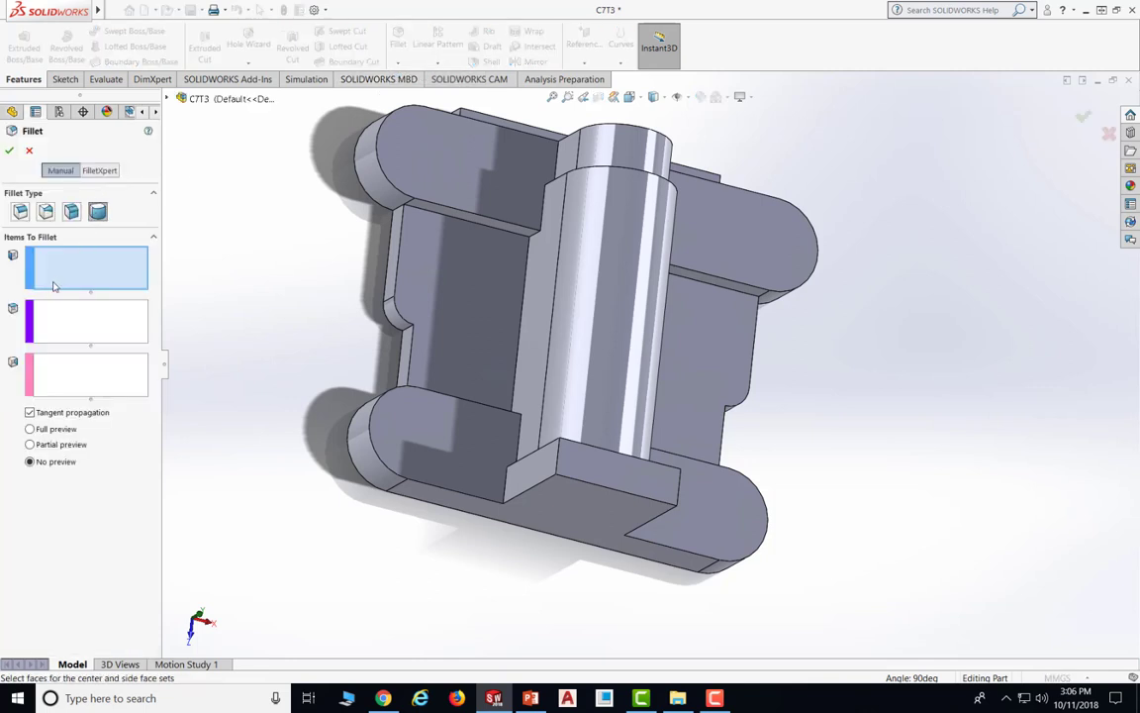
click(536, 473)
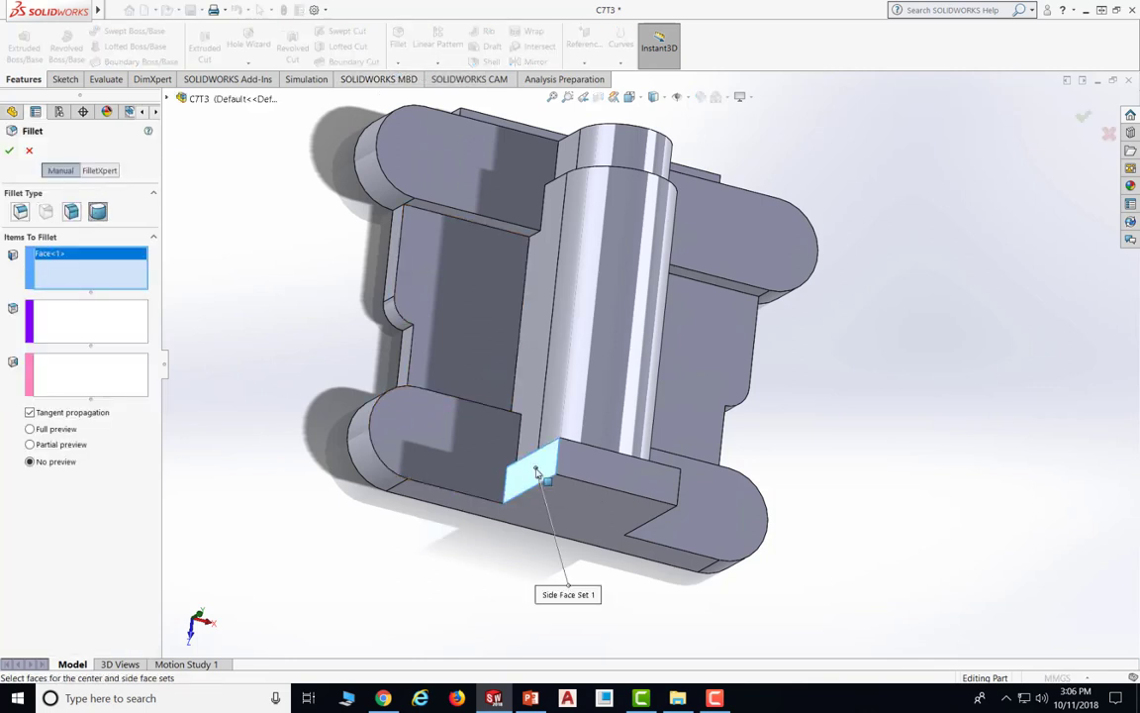
click(62, 322)
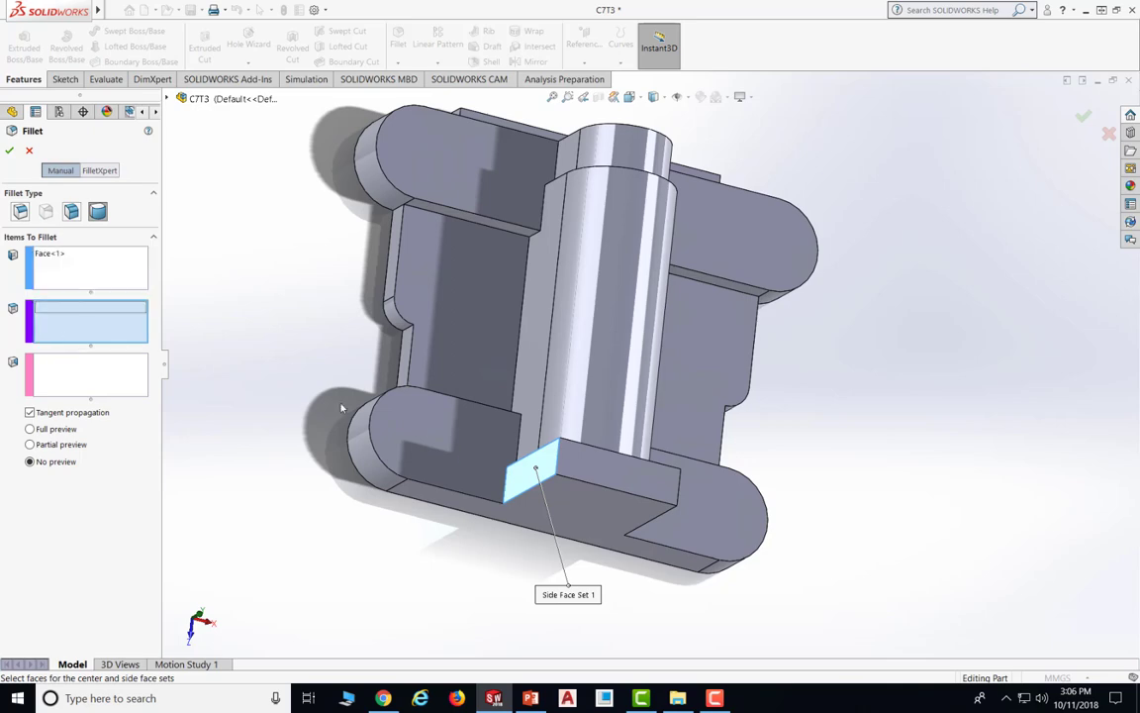
click(627, 480)
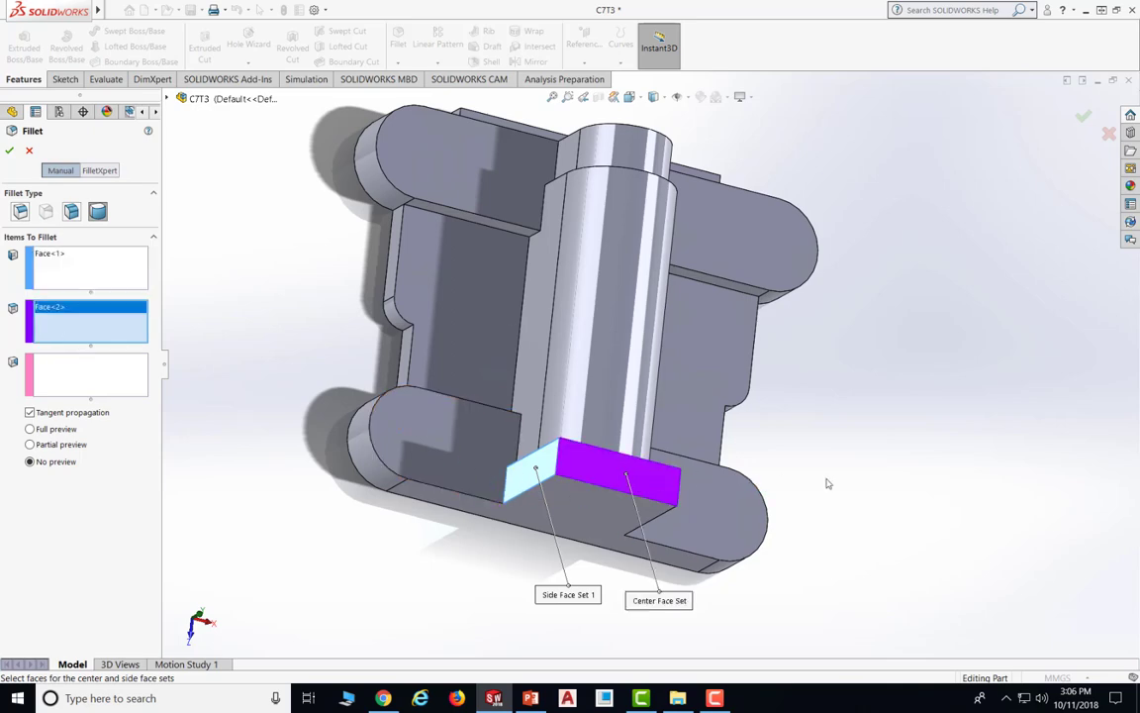
Pick the block's far side face, accept Fillet3, and save part C7T3
middle_drag(828, 481, 584, 384)
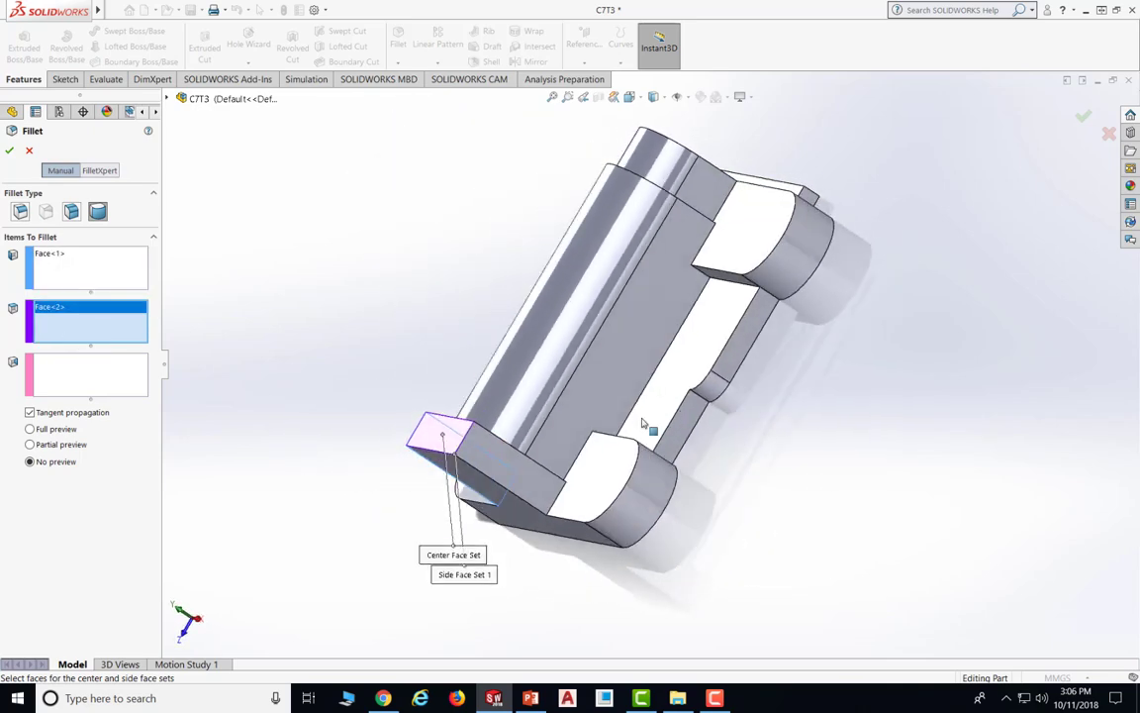
click(58, 375)
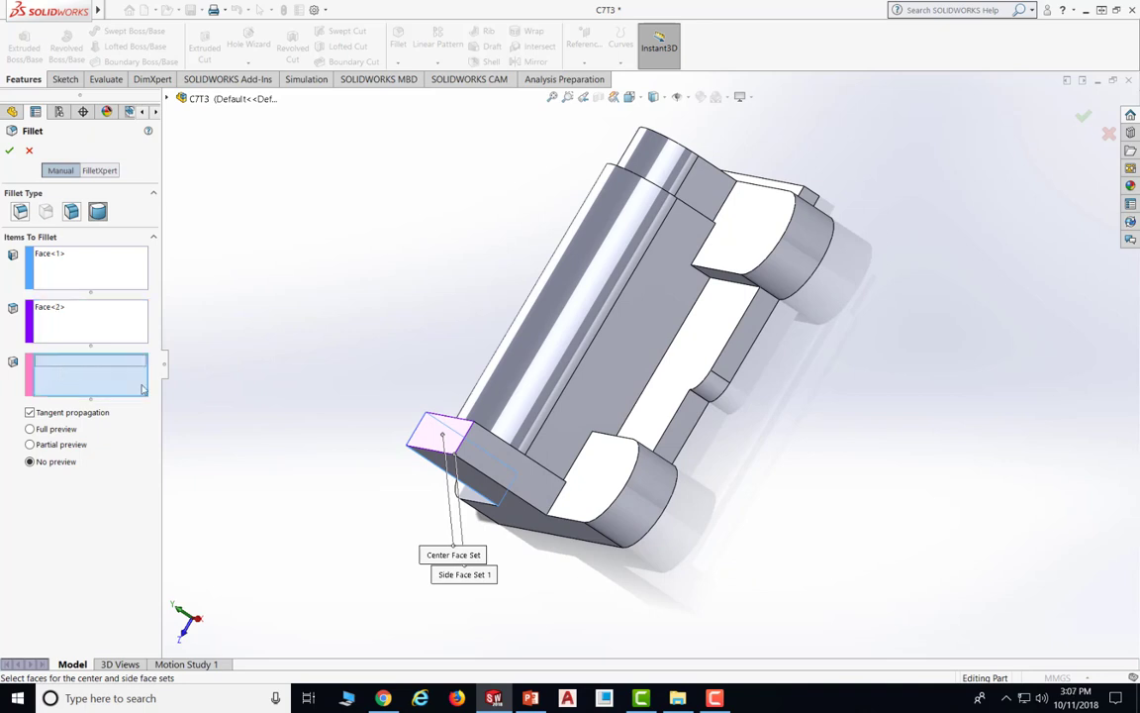
click(538, 478)
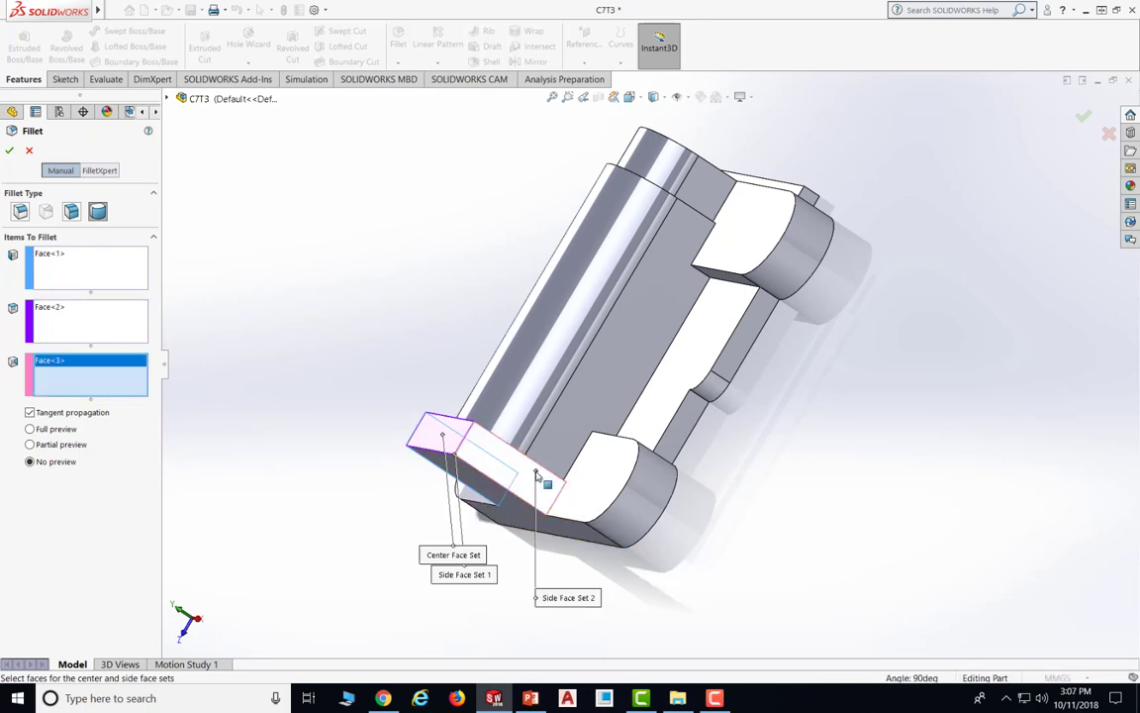
click(9, 149)
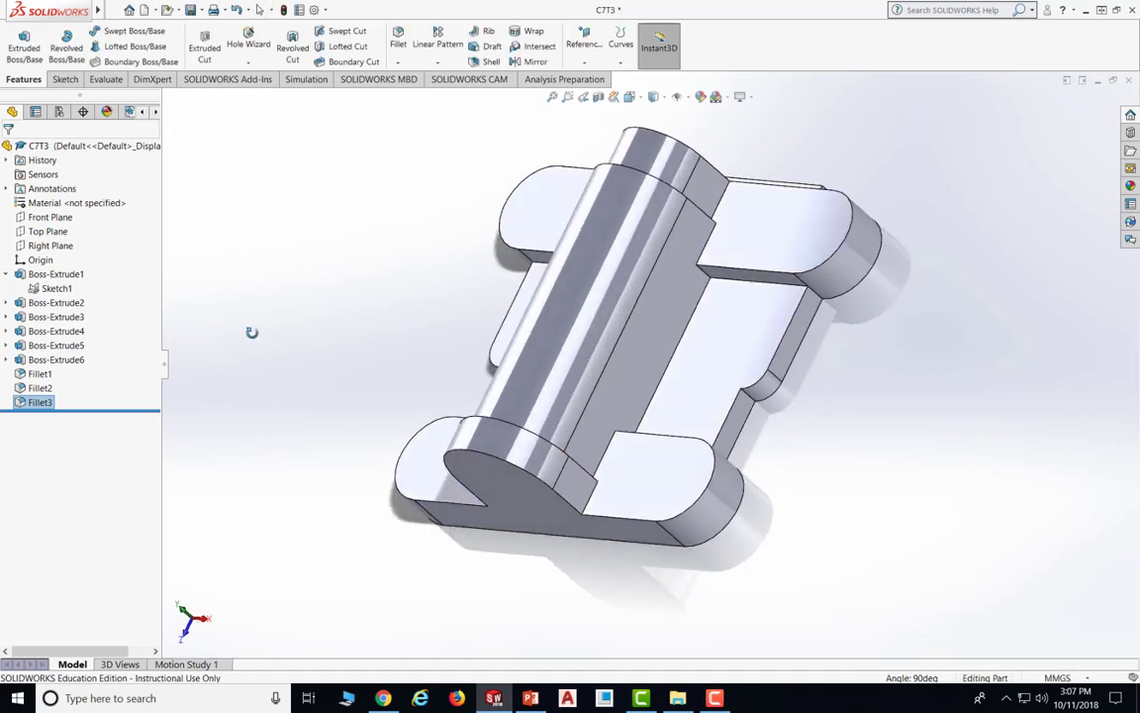
middle_drag(252, 332, 297, 366)
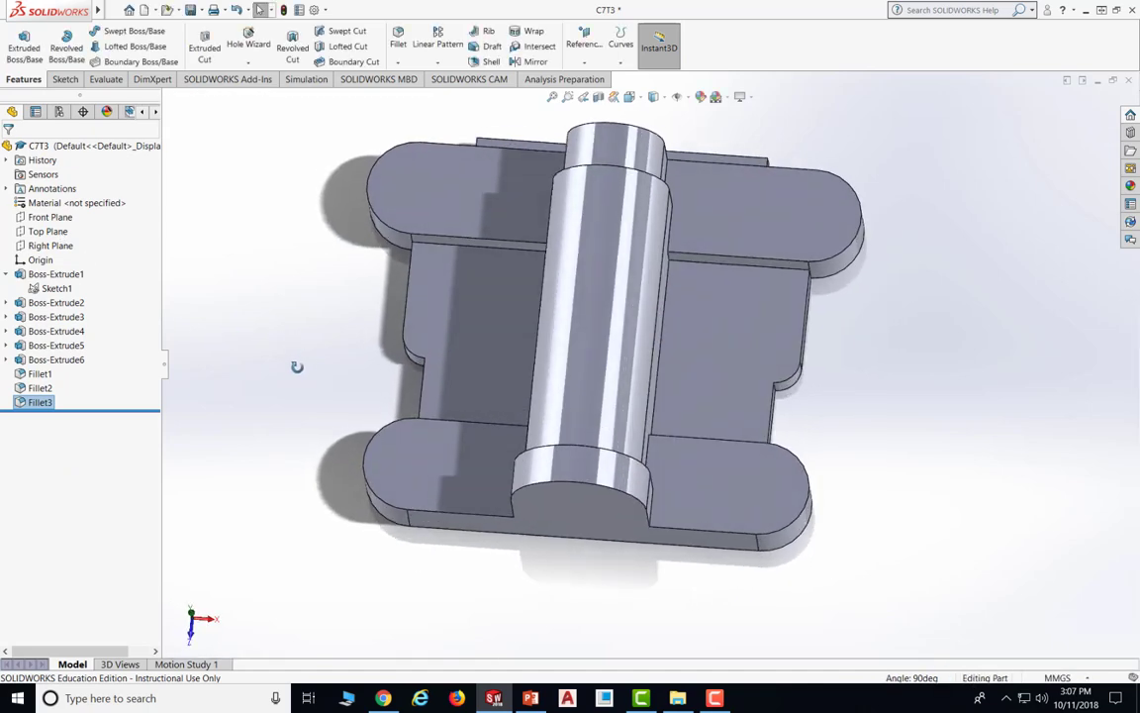
click(193, 12)
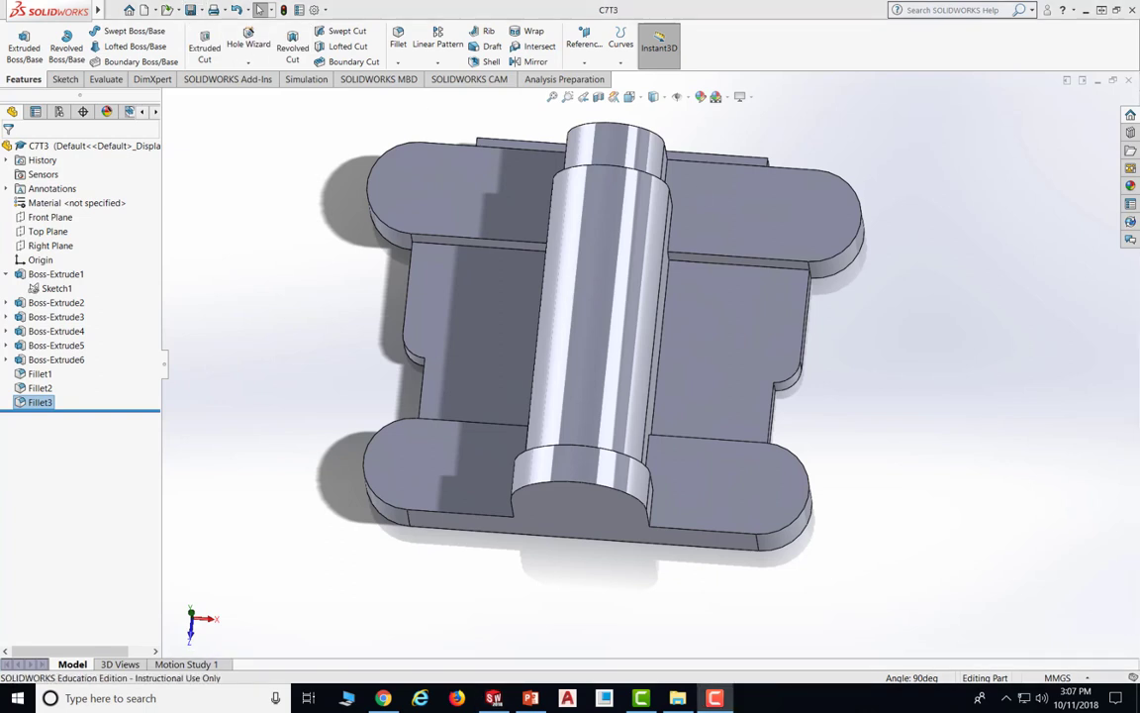
Read PowerPoint slide 32 on the circular extrude feature, then return to SOLIDWORKS
click(530, 698)
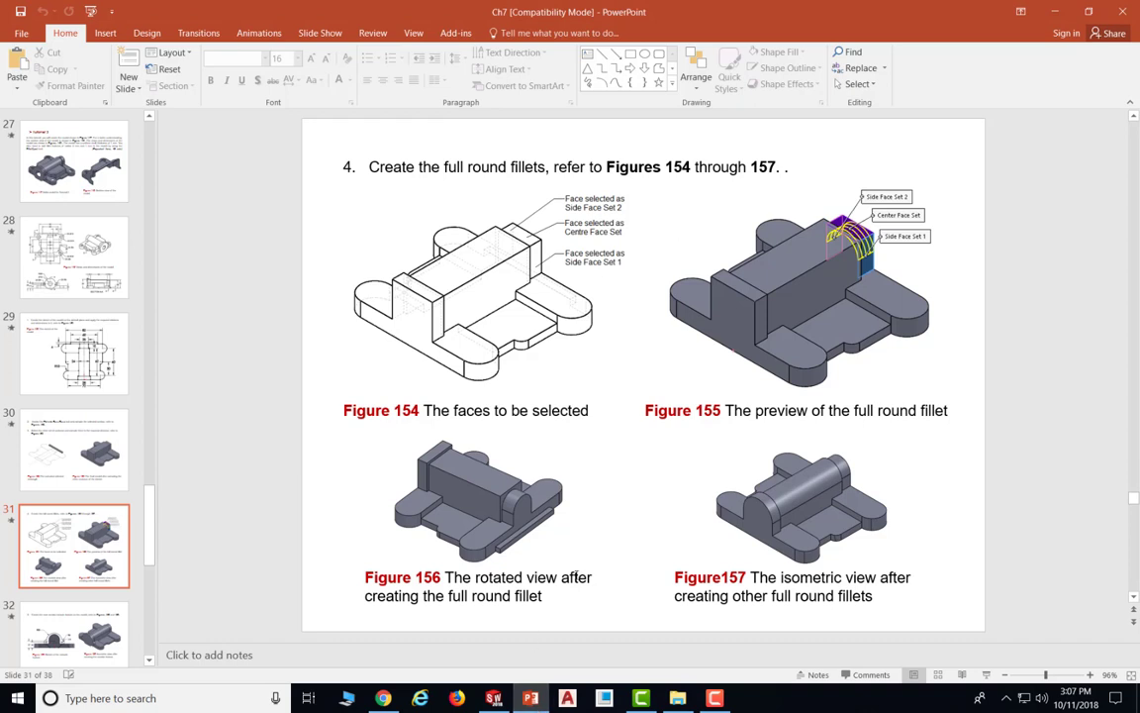
scroll(570, 609, down, 3)
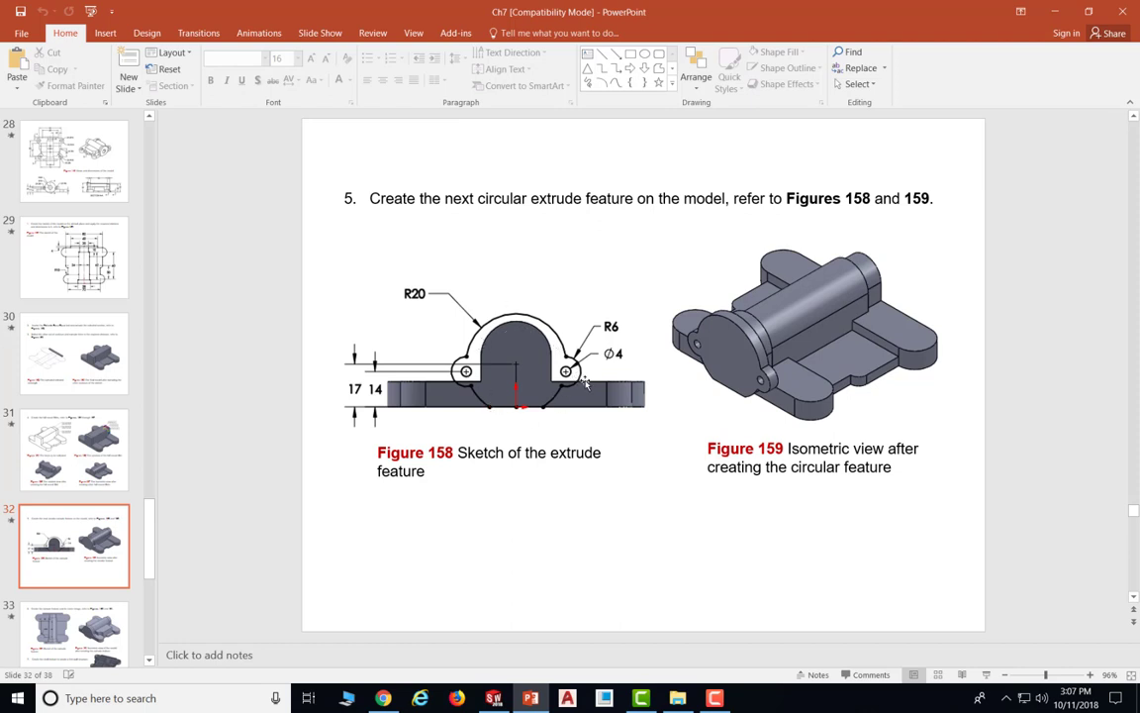
mouse_move(495, 699)
click(494, 698)
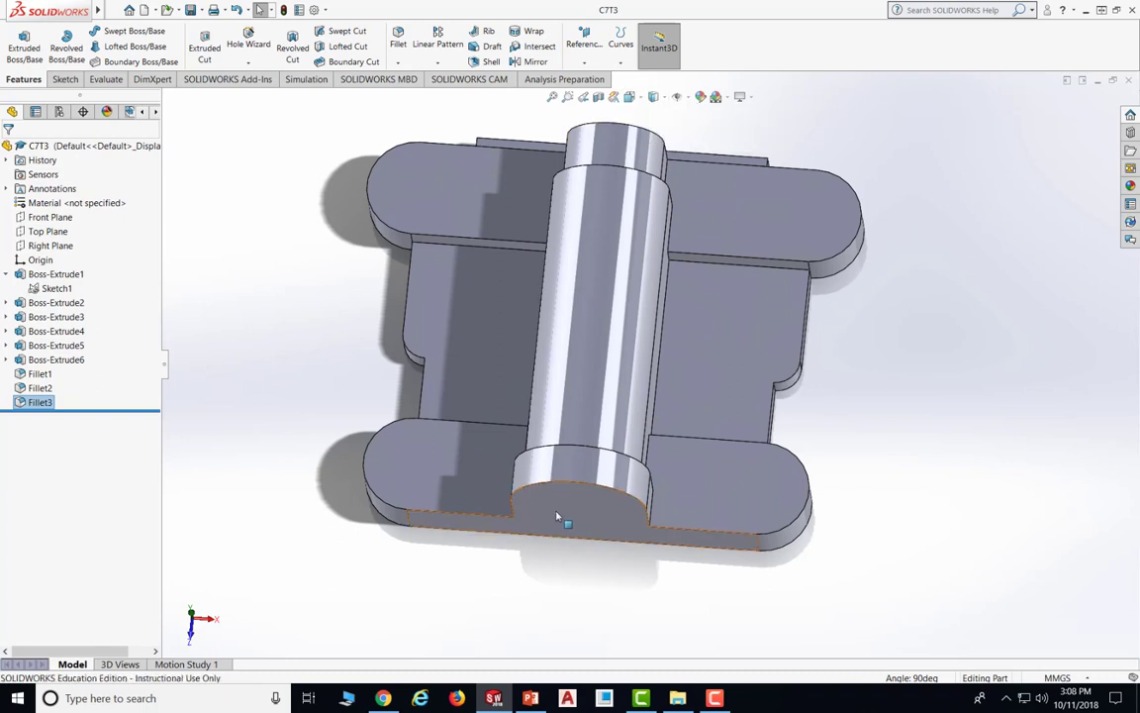
Switch the part to the front view and glance at the tutorial slide
click(629, 96)
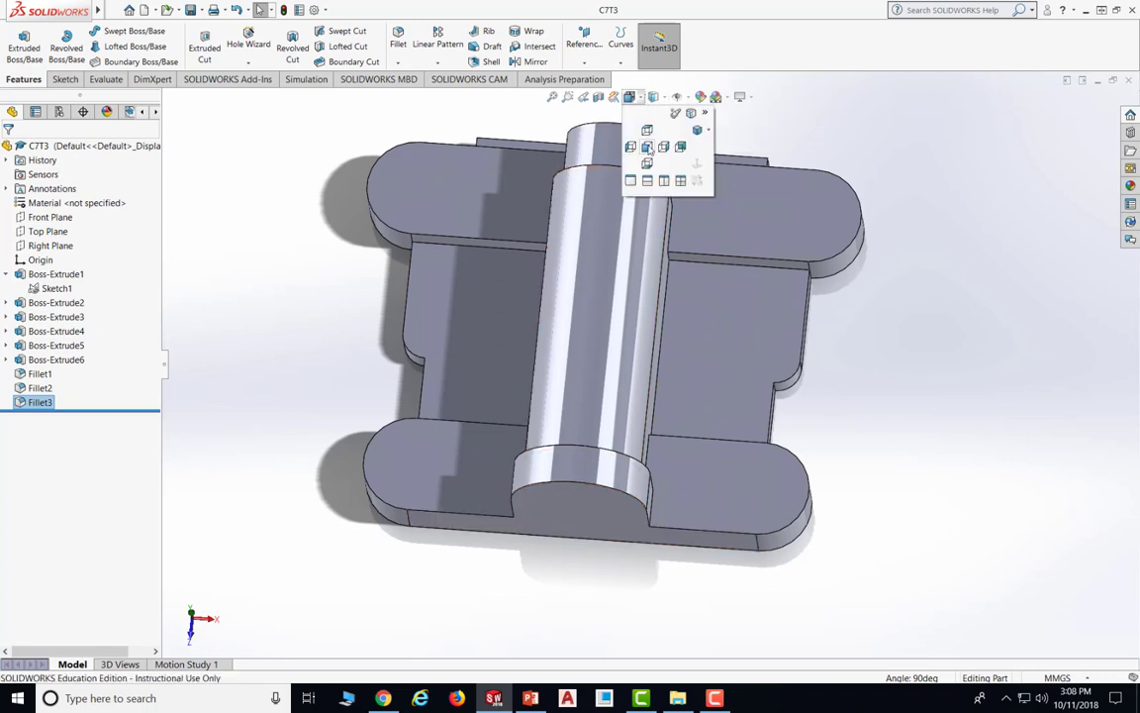
click(649, 148)
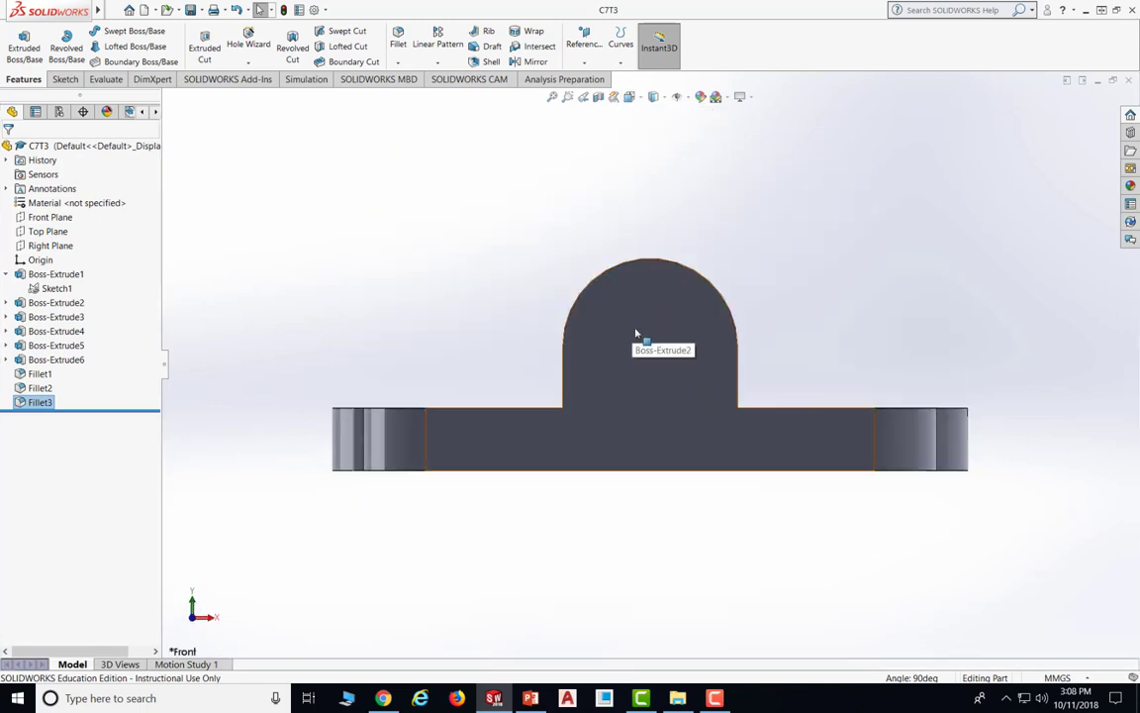
click(531, 699)
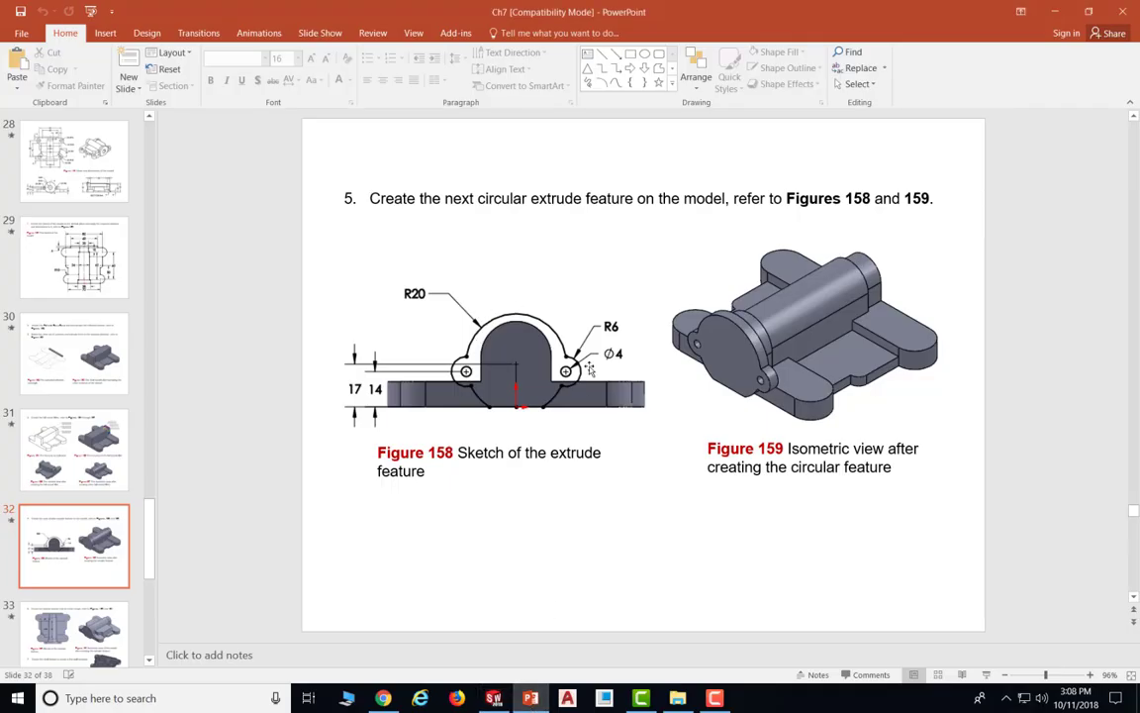
key(F10)
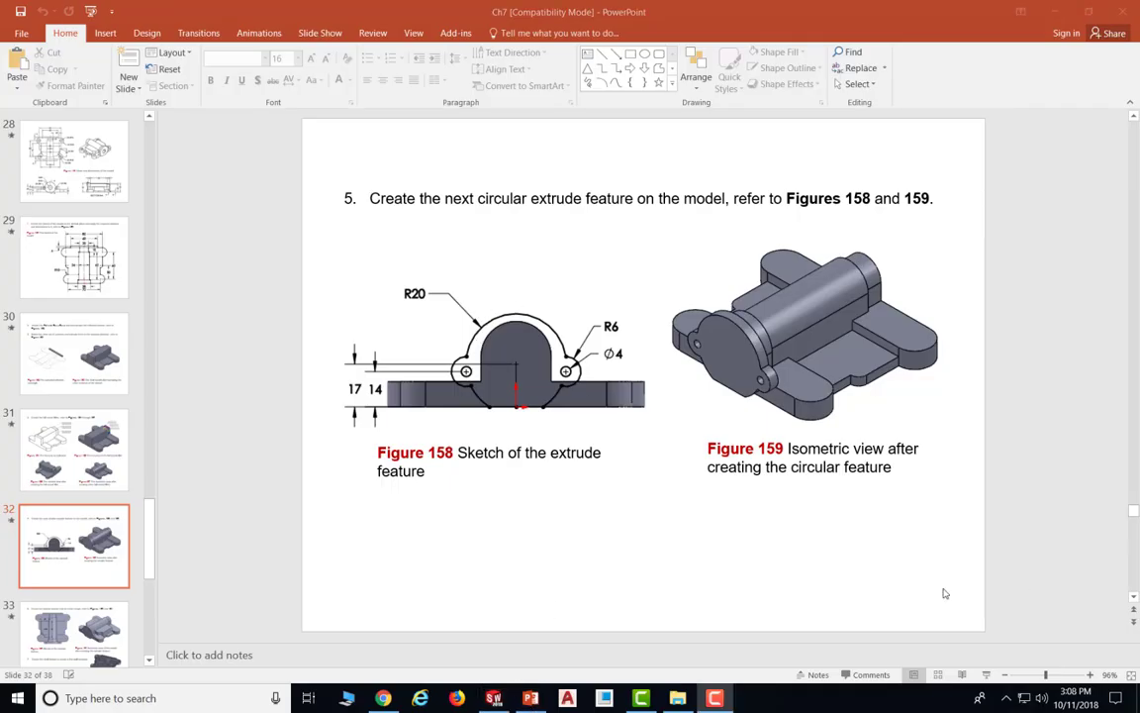
click(492, 699)
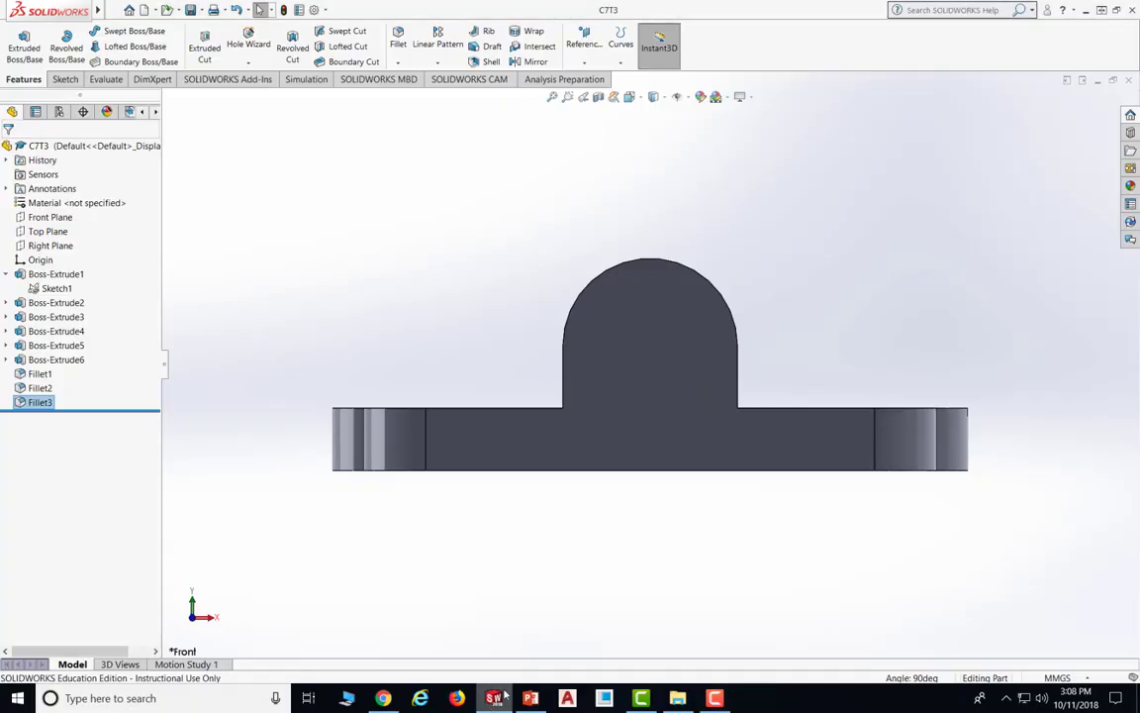
Start a new sketch on the housing's front face
click(64, 79)
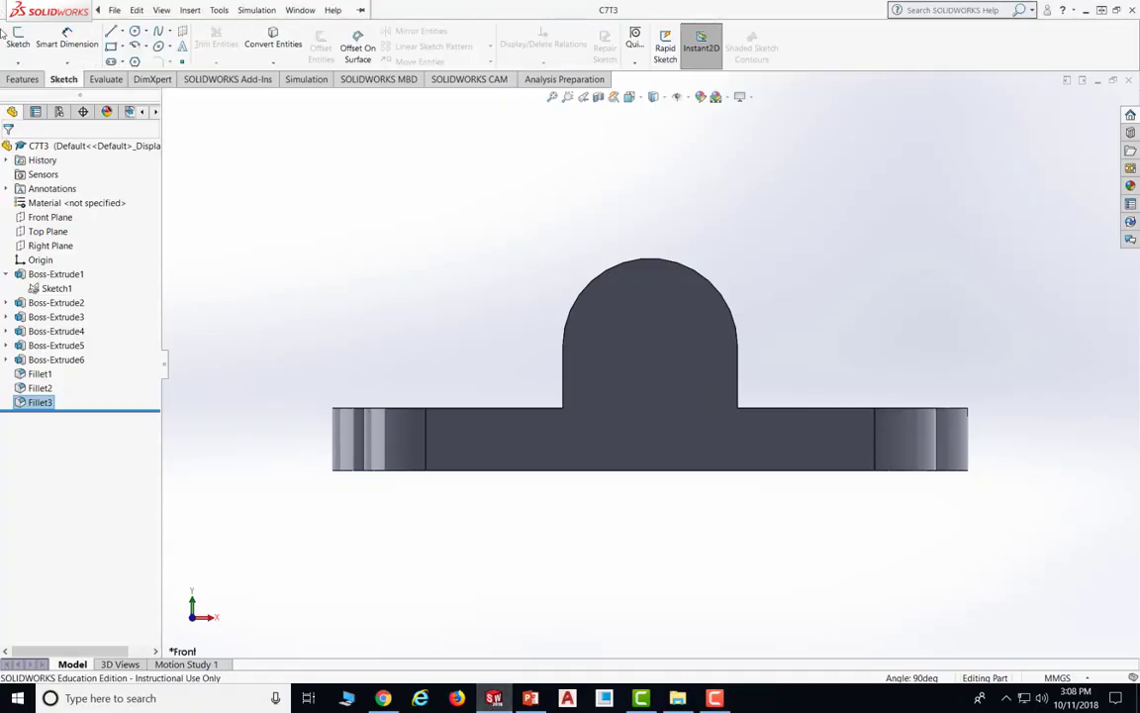
click(18, 37)
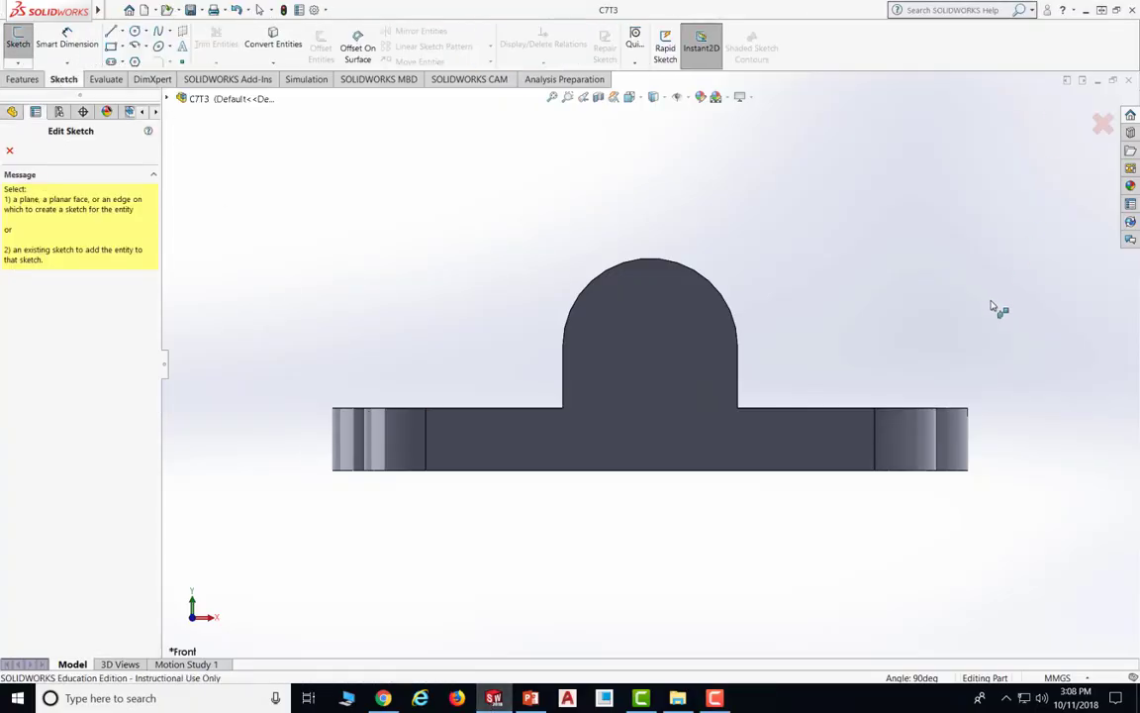
click(641, 337)
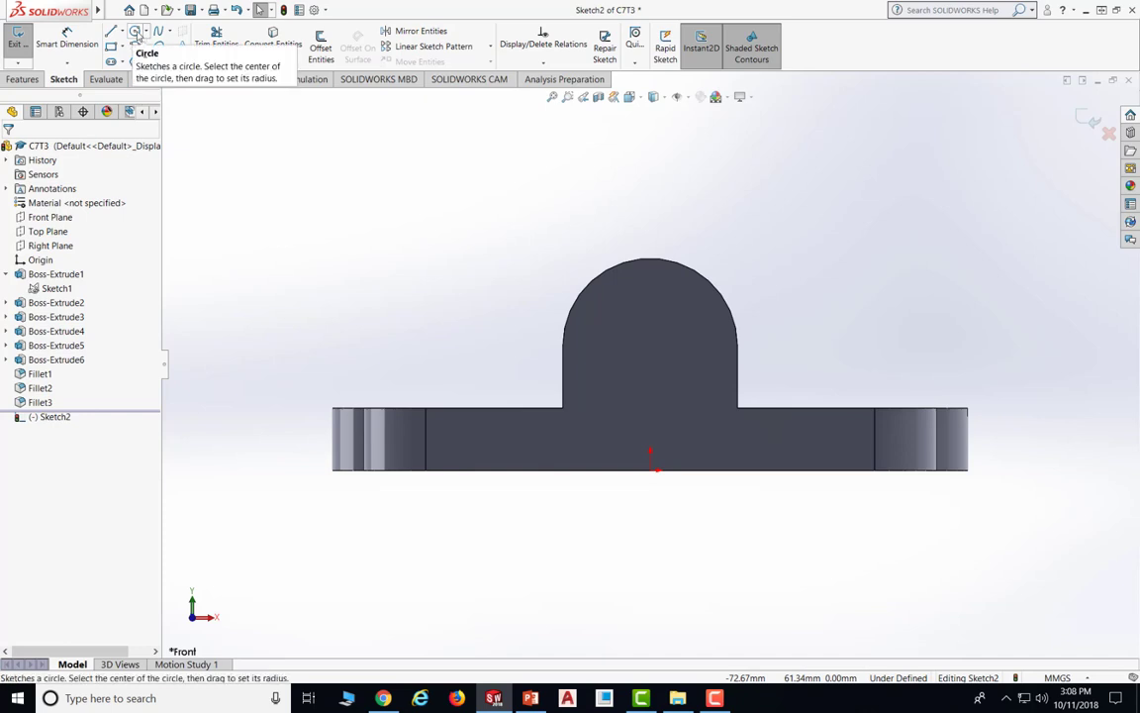
click(135, 31)
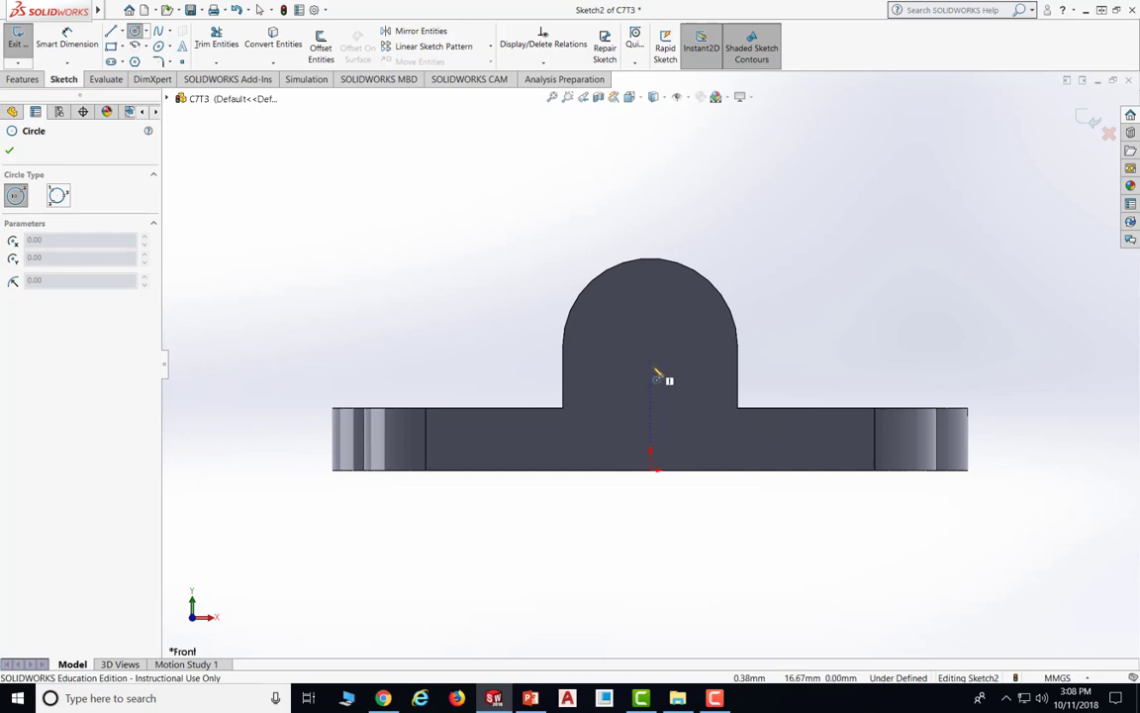
Draw a circle above the origin and dimension it Ø40
click(650, 366)
click(622, 239)
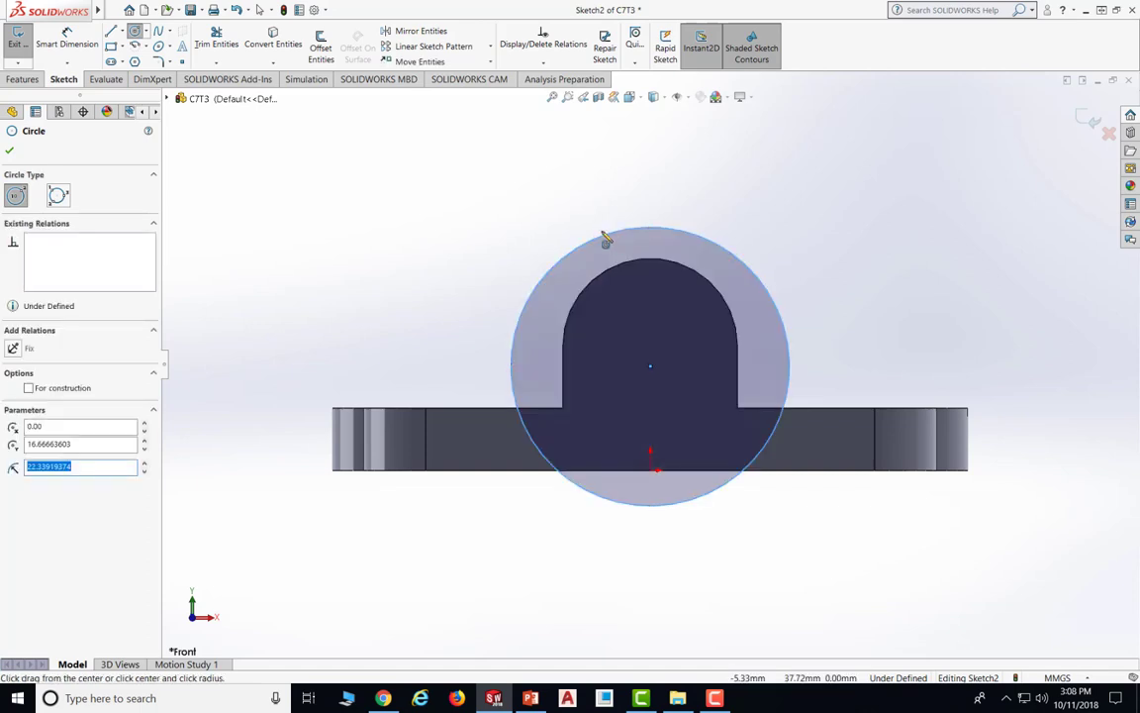
click(67, 43)
click(611, 239)
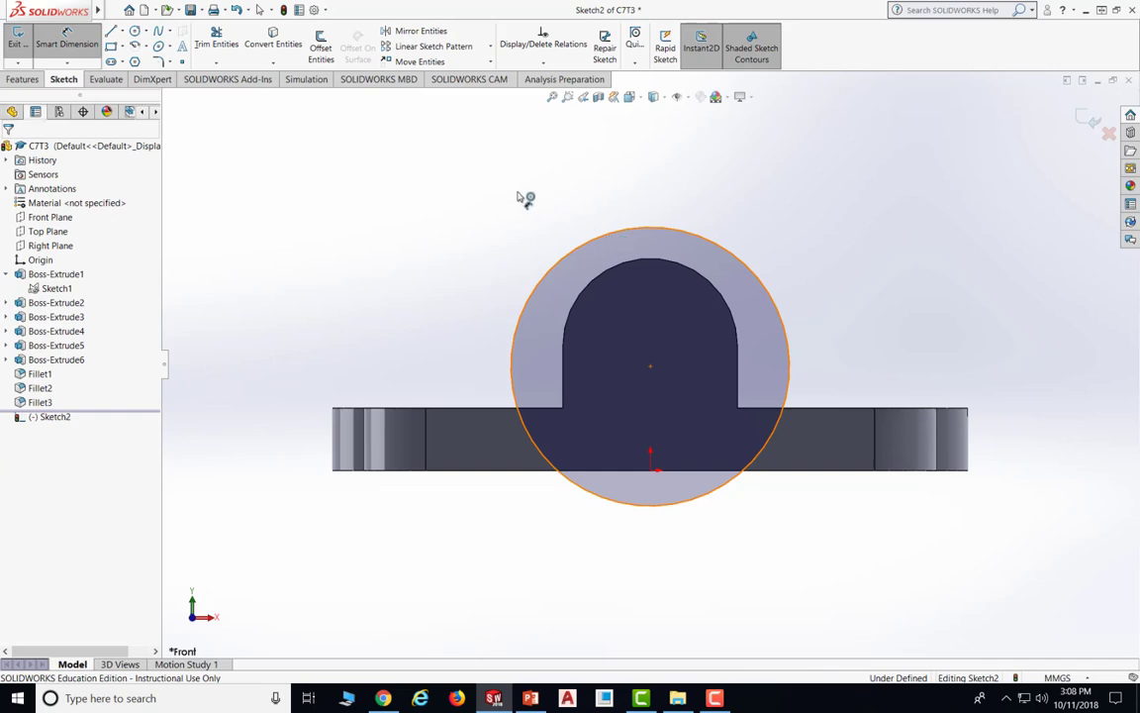
click(621, 194)
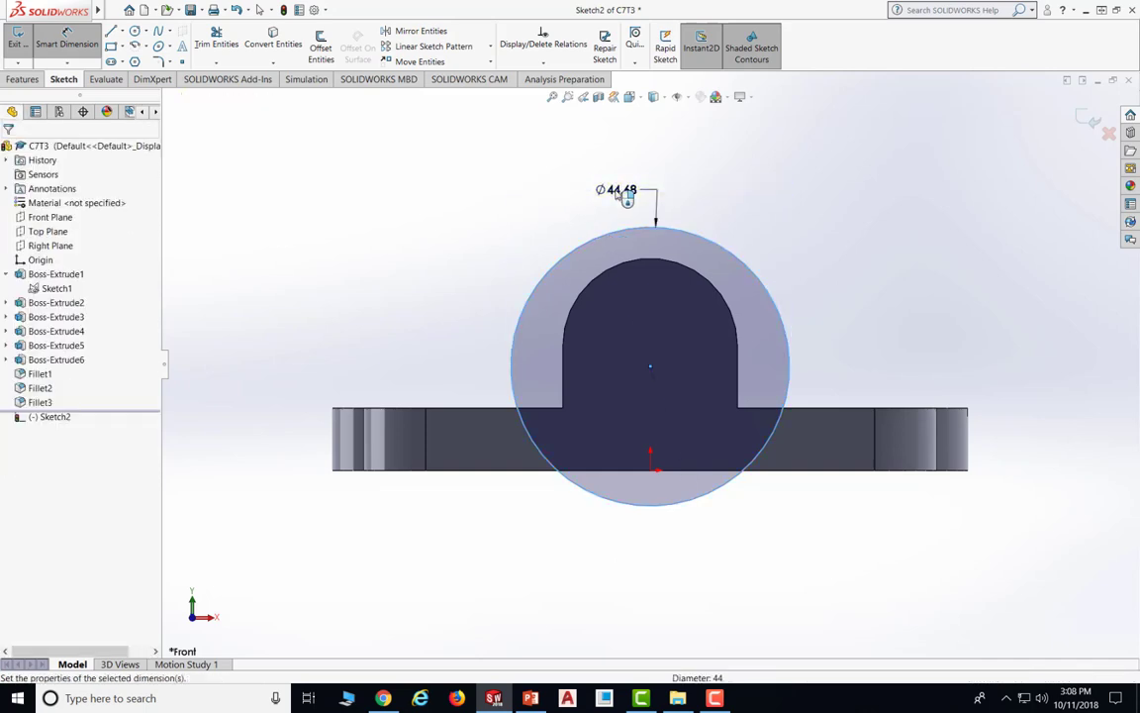
text(40)
key(Return)
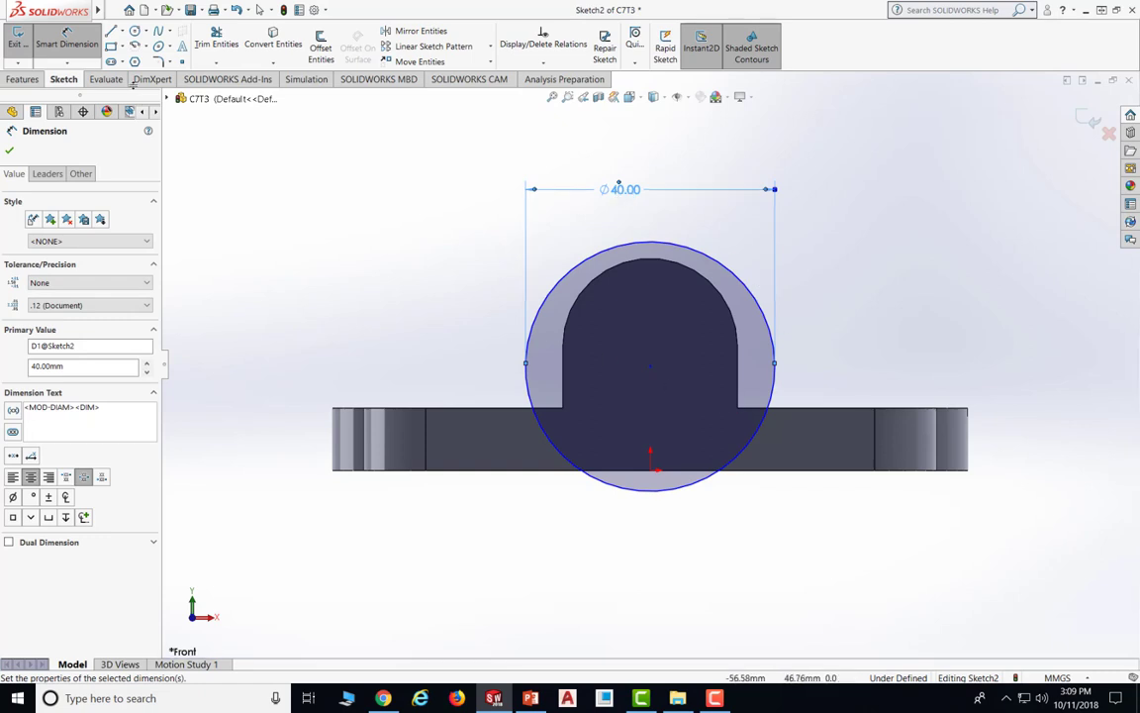
Dimension the circle's centre 17 mm above the base's bottom edge
click(650, 368)
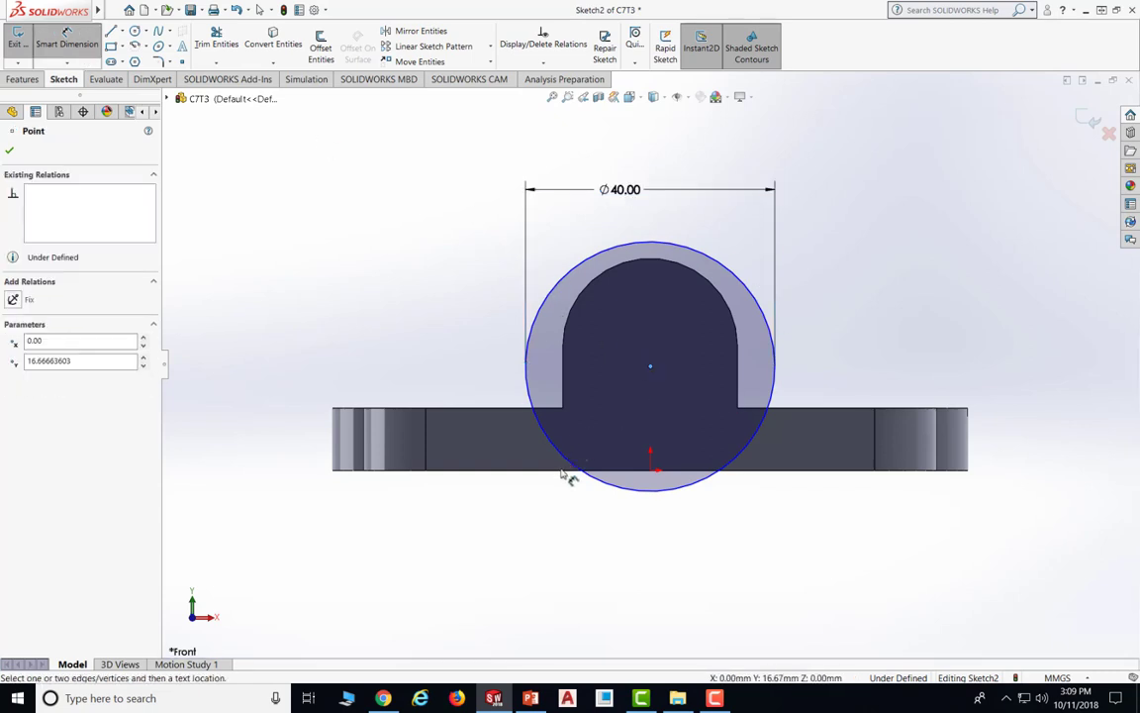
click(566, 470)
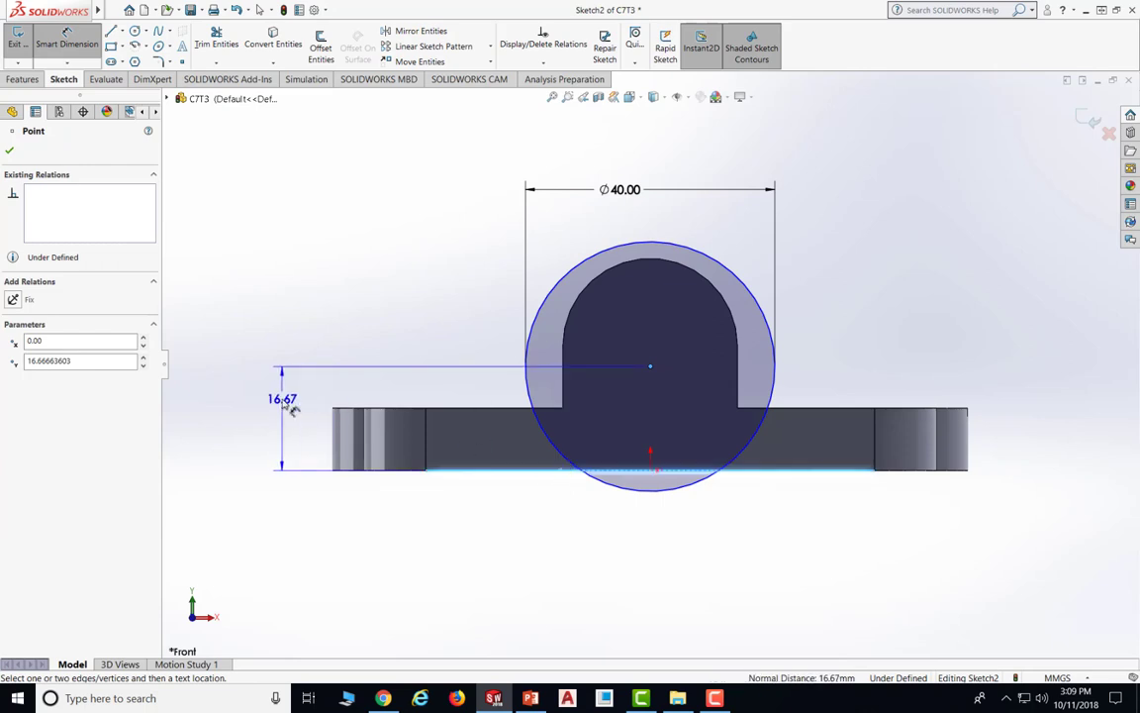
click(290, 408)
key(Return)
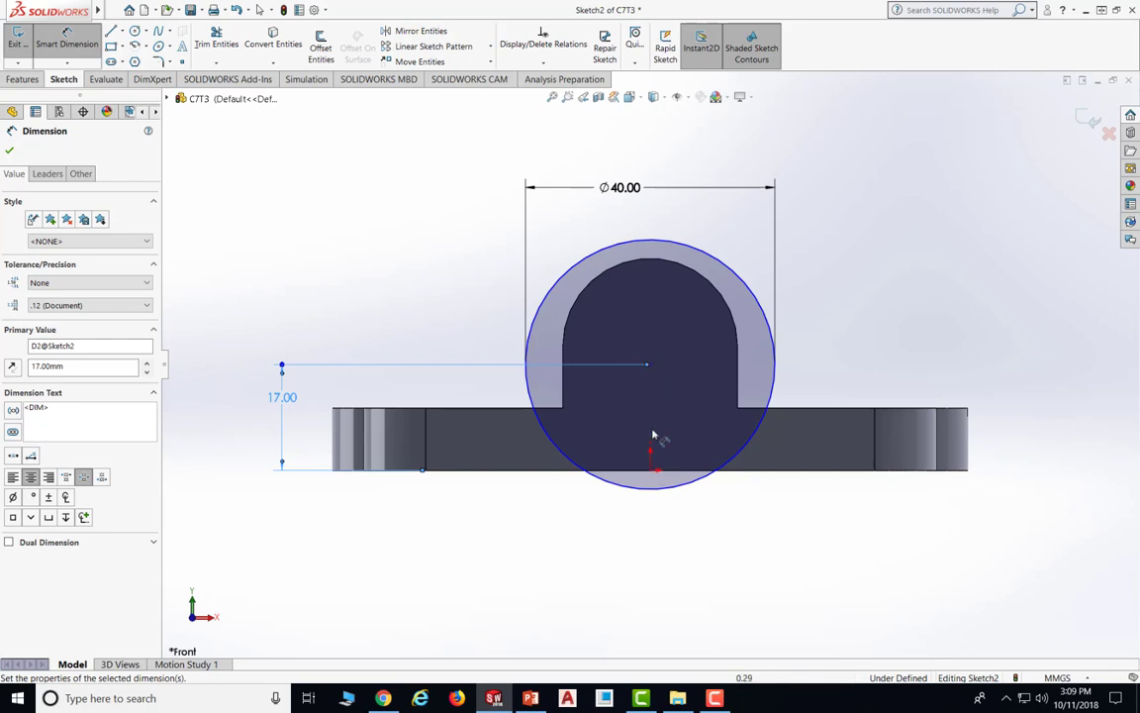
Add a Vertical relation between the circle's centre and the origin
click(543, 62)
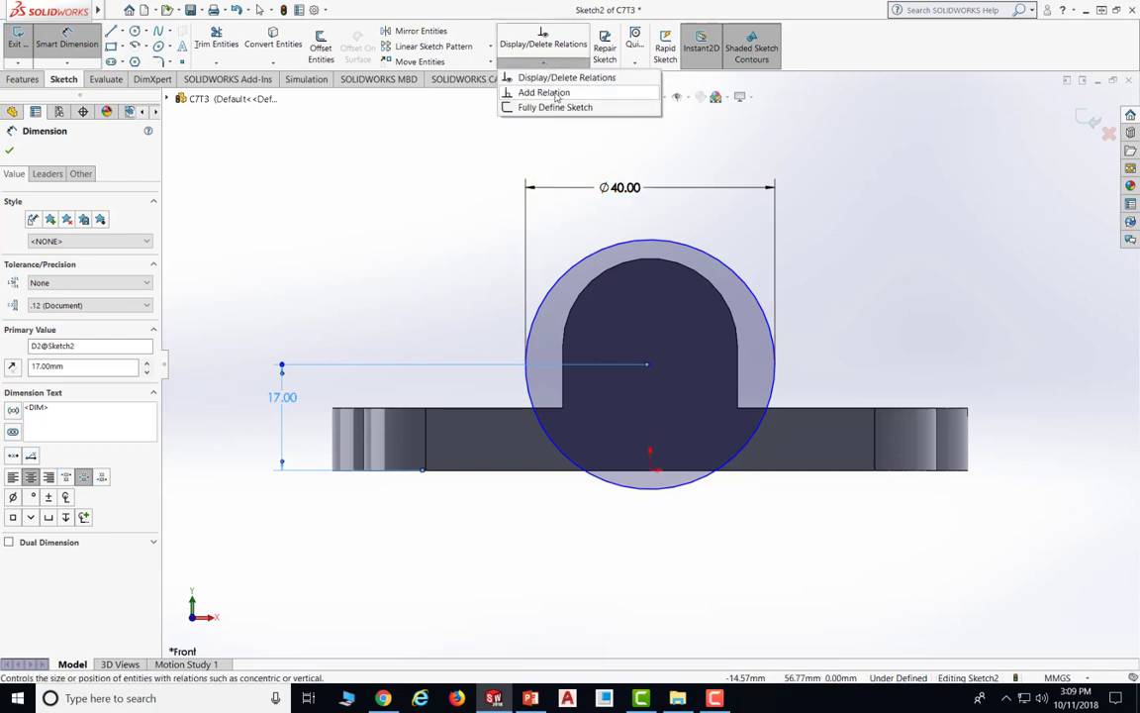
click(544, 92)
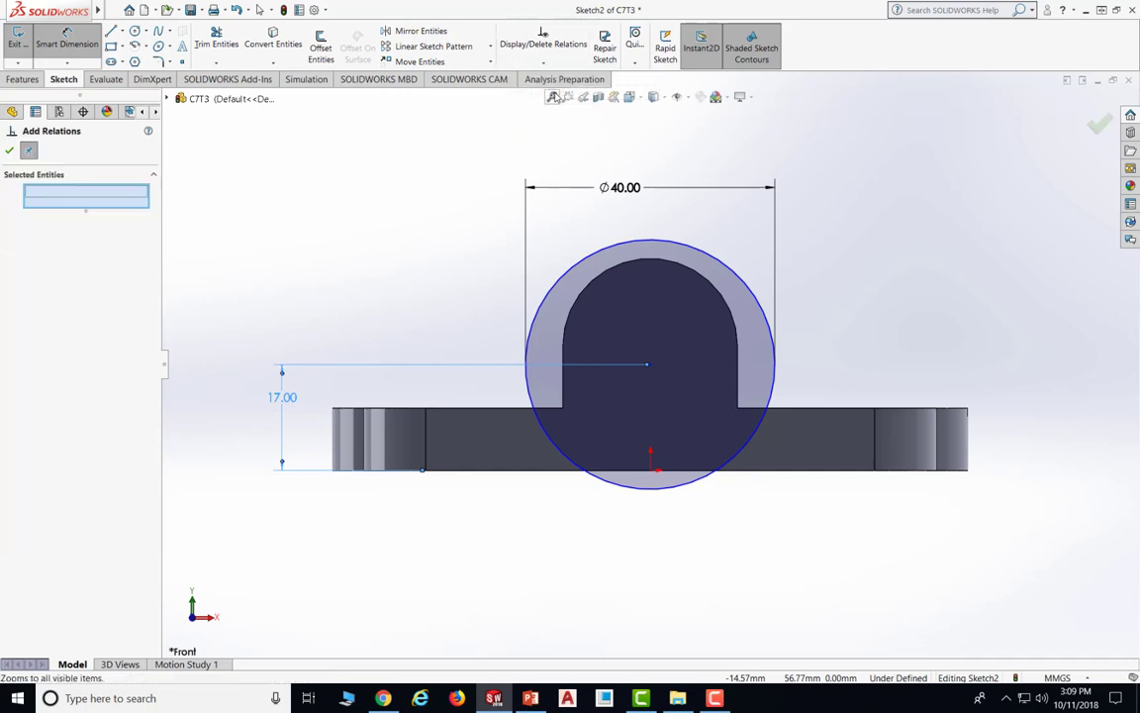
click(650, 365)
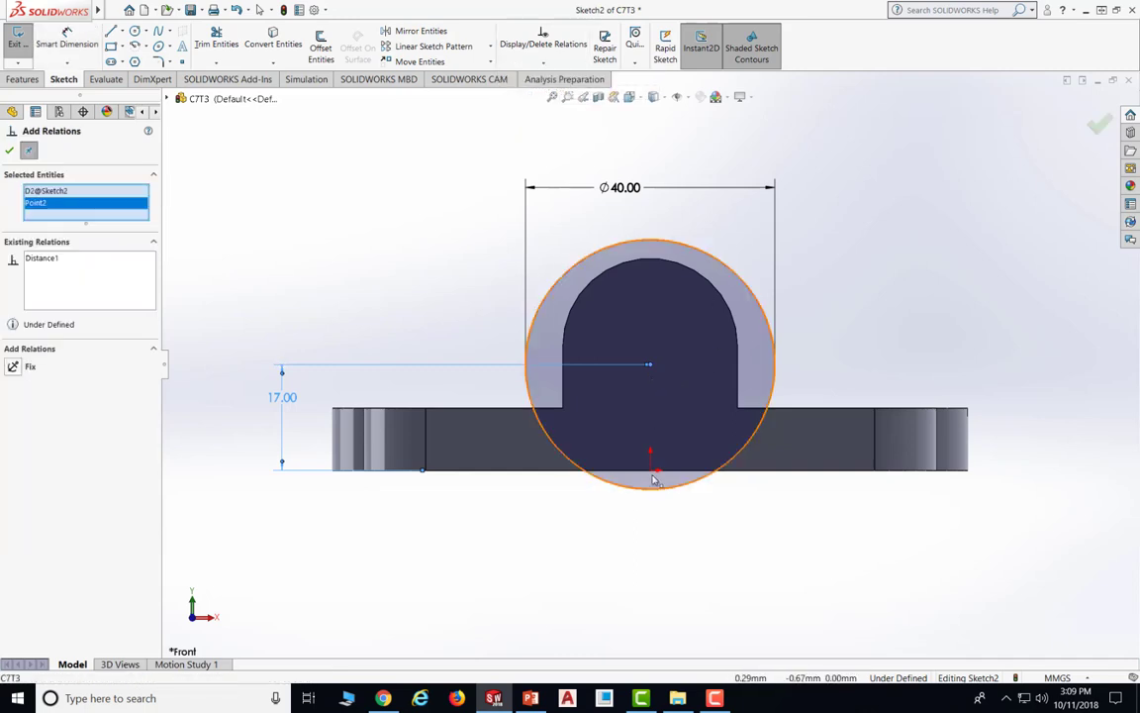
click(651, 466)
click(14, 398)
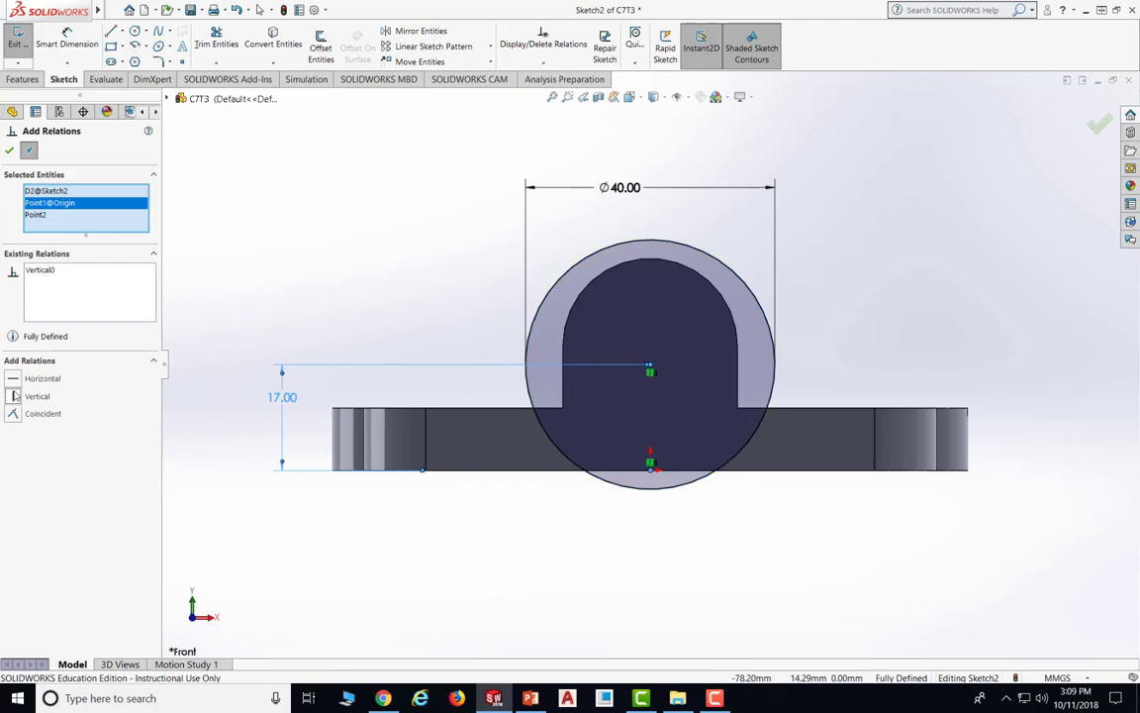
click(9, 149)
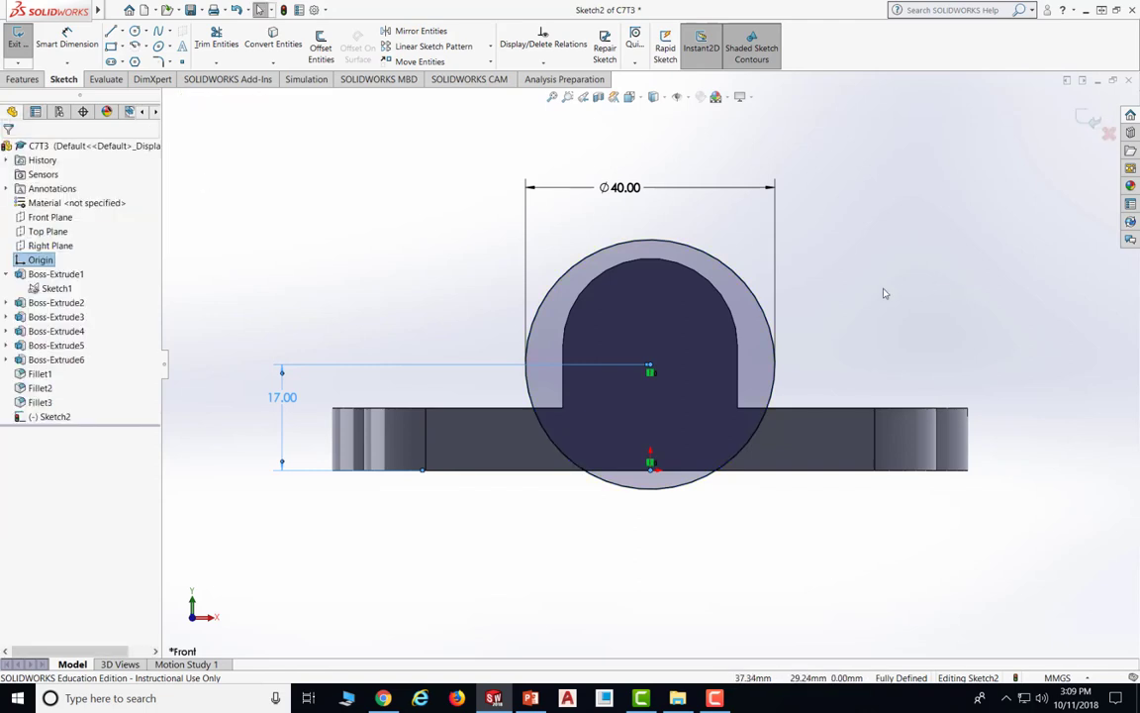
key(Escape)
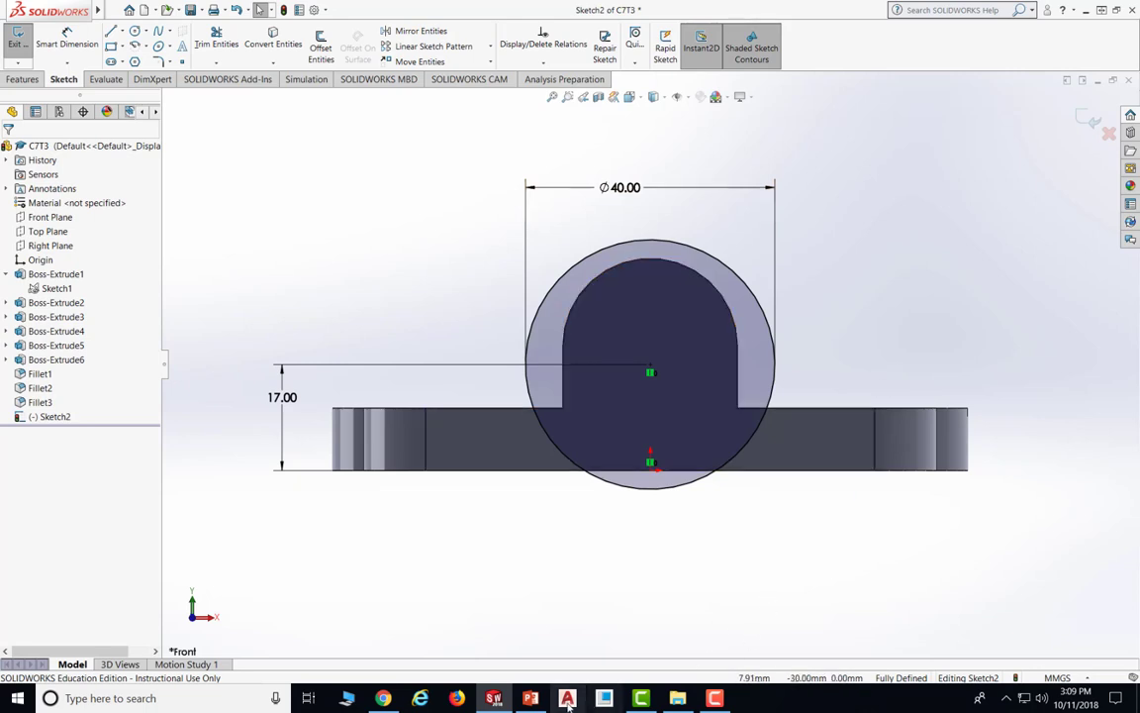
click(529, 697)
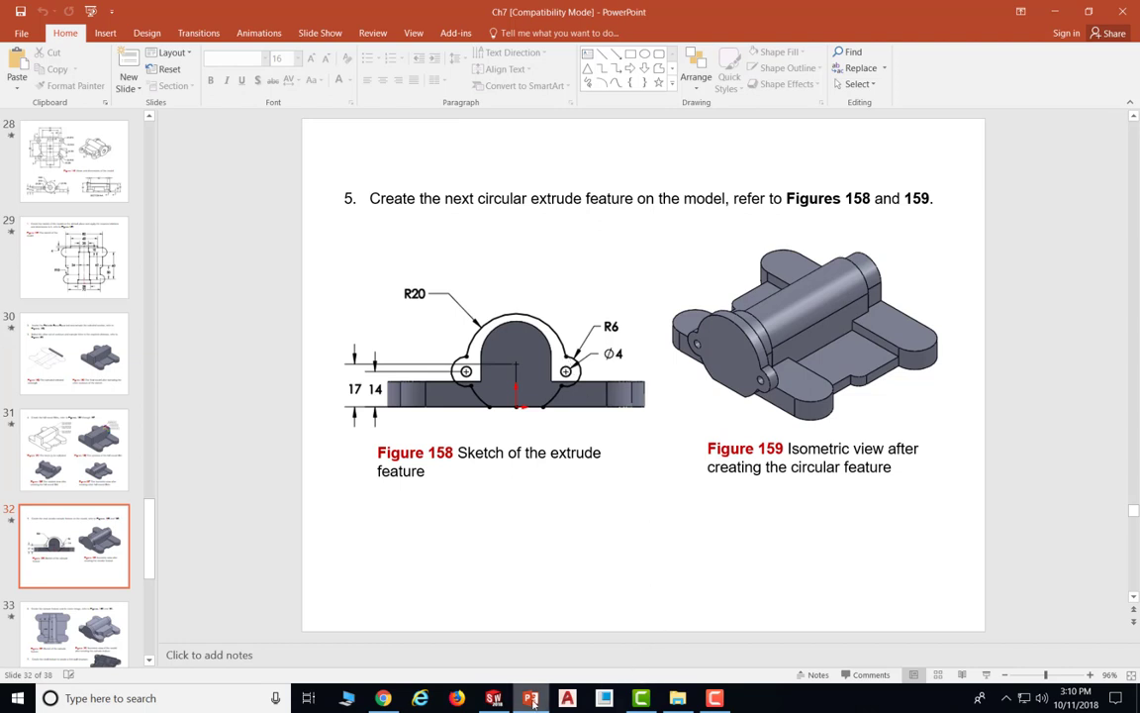
click(493, 698)
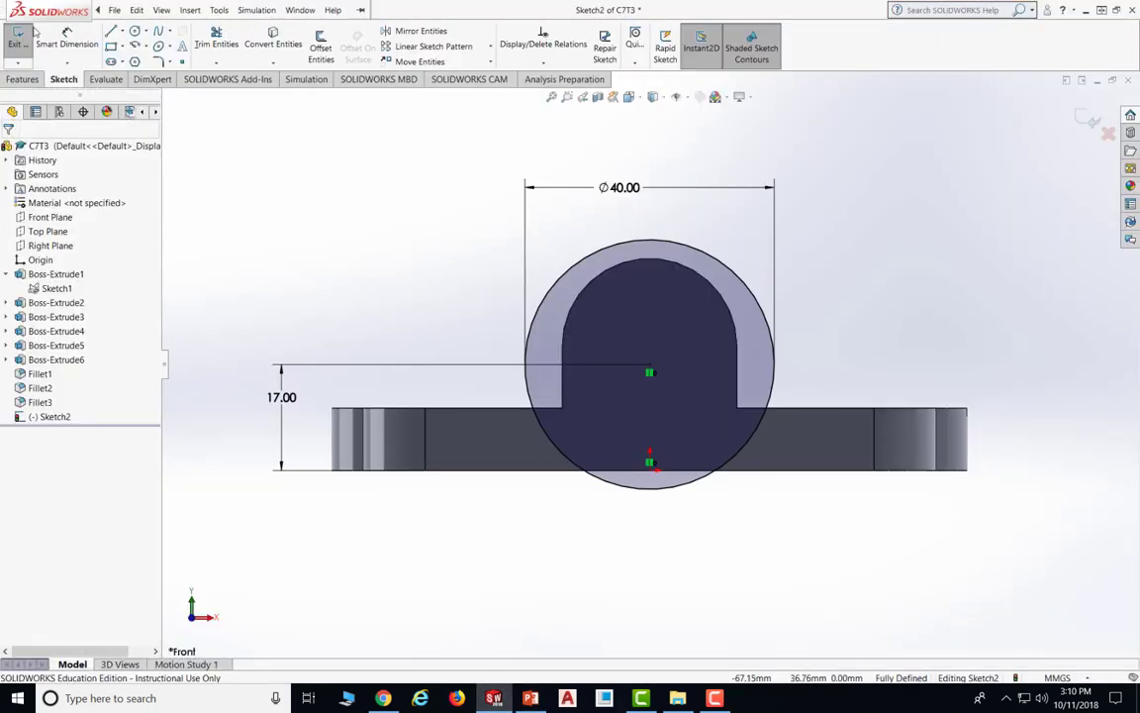
Draw two small circles centred on the Ø40 circle's right and left edges
key(c)
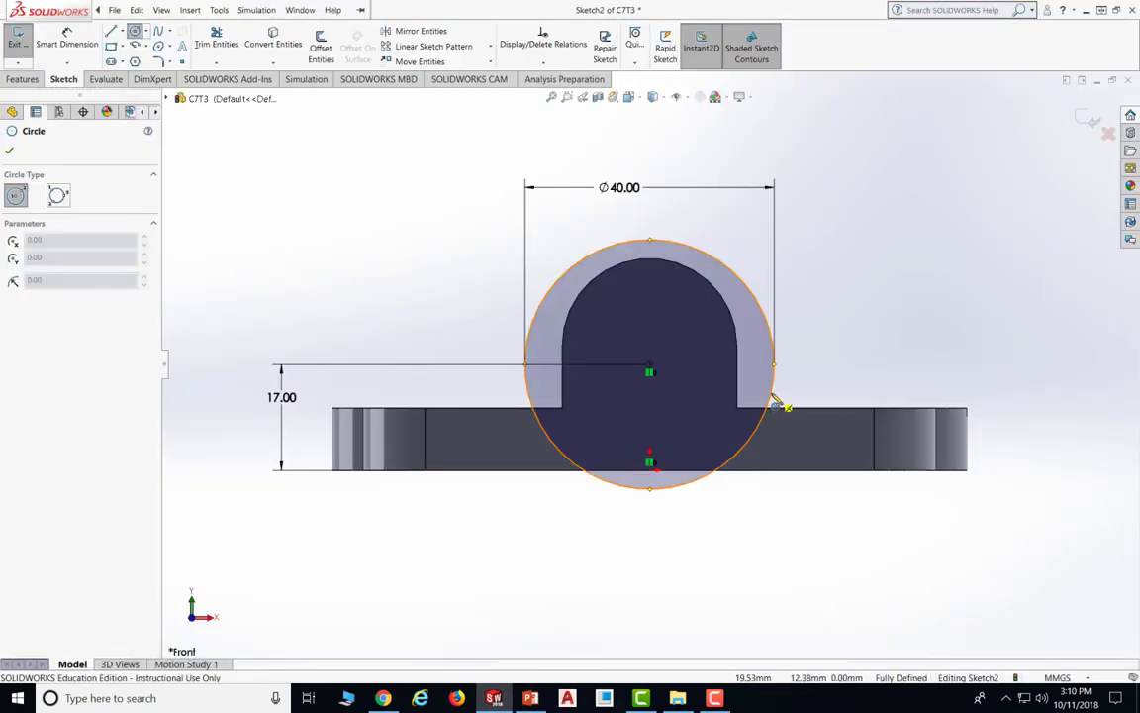
click(771, 401)
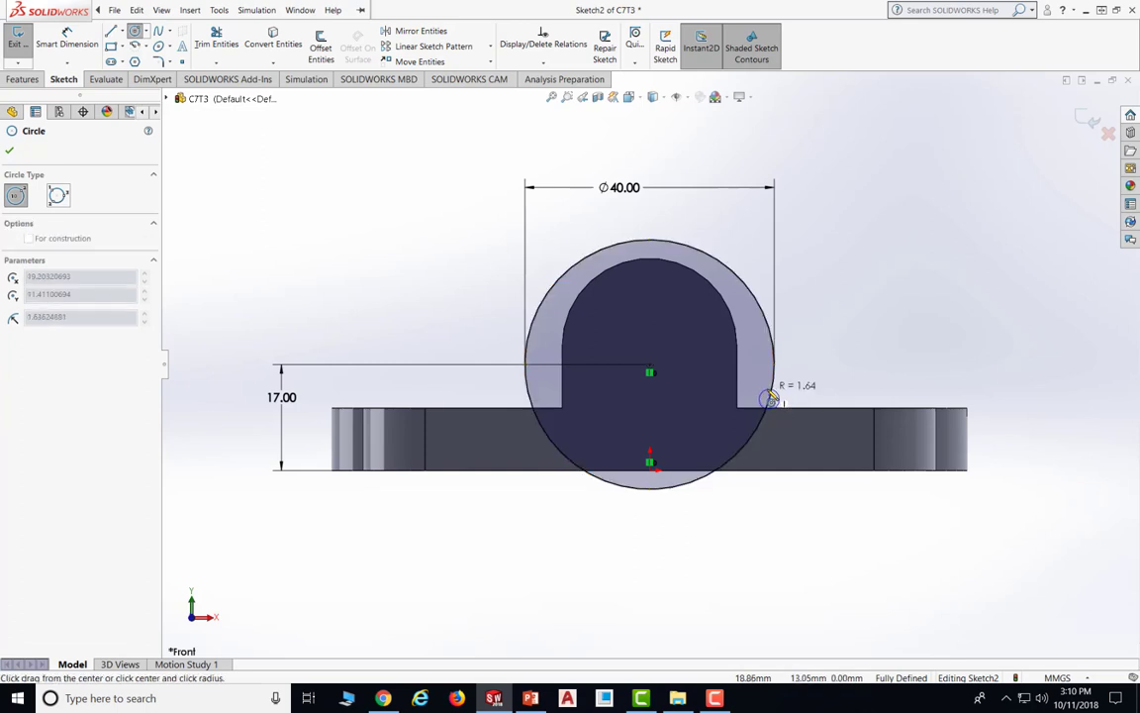
click(780, 394)
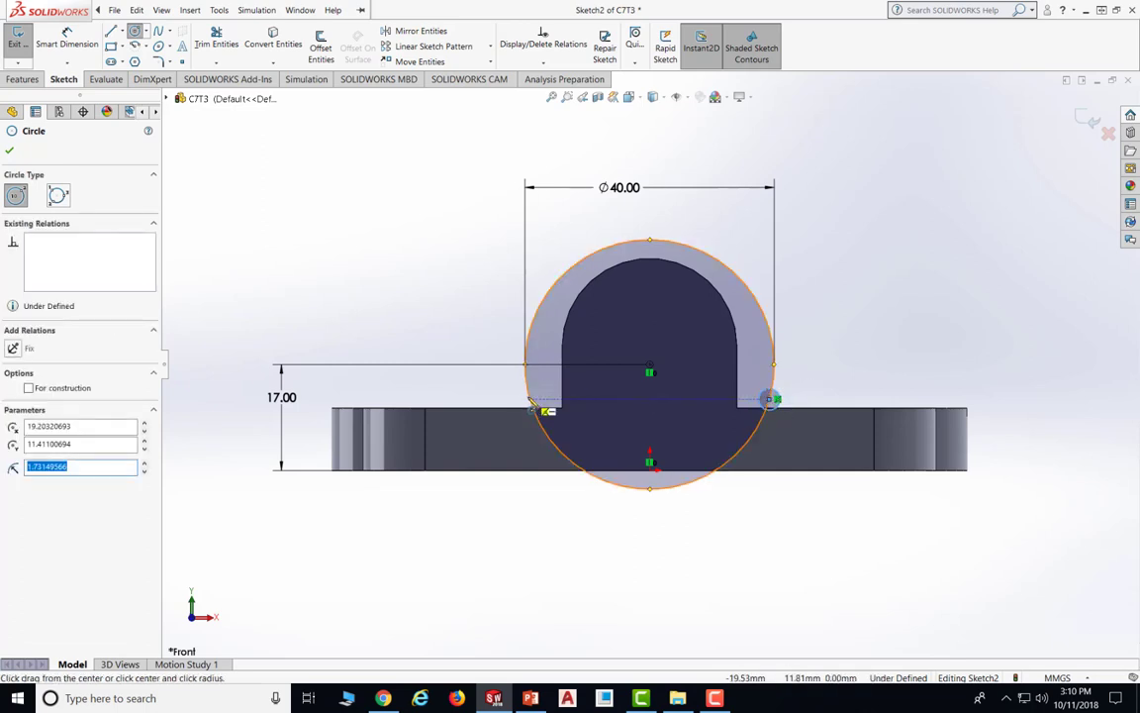
click(529, 400)
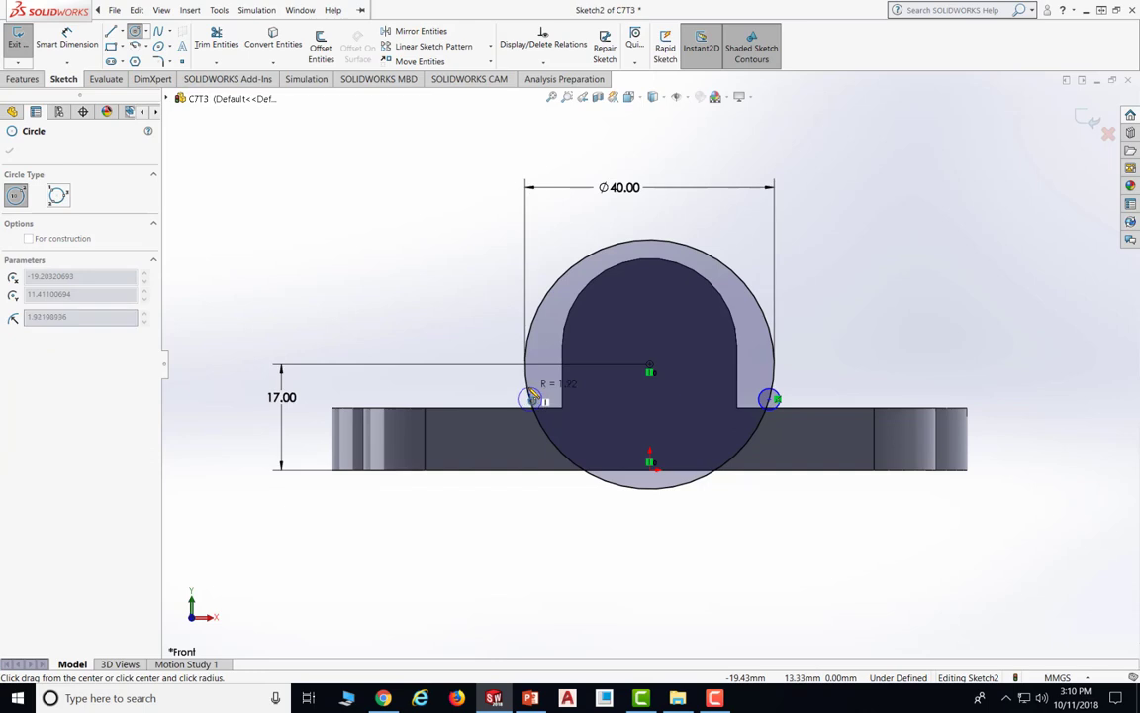
click(532, 390)
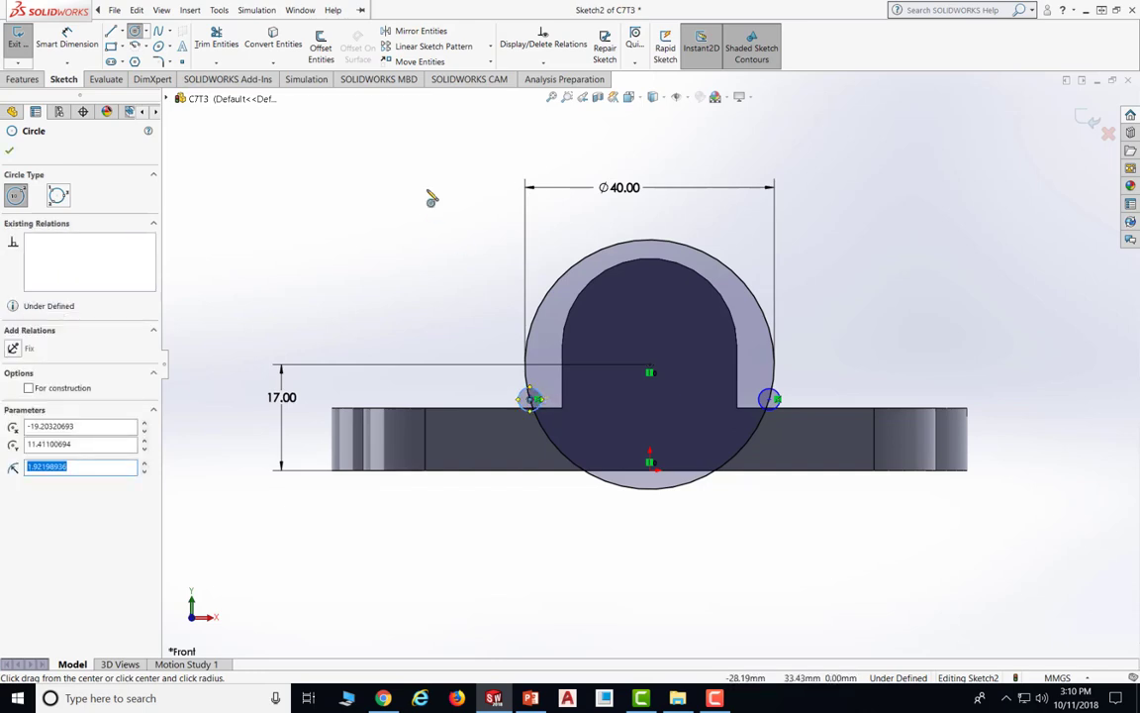
Dimension both small circles to Ø4
click(67, 43)
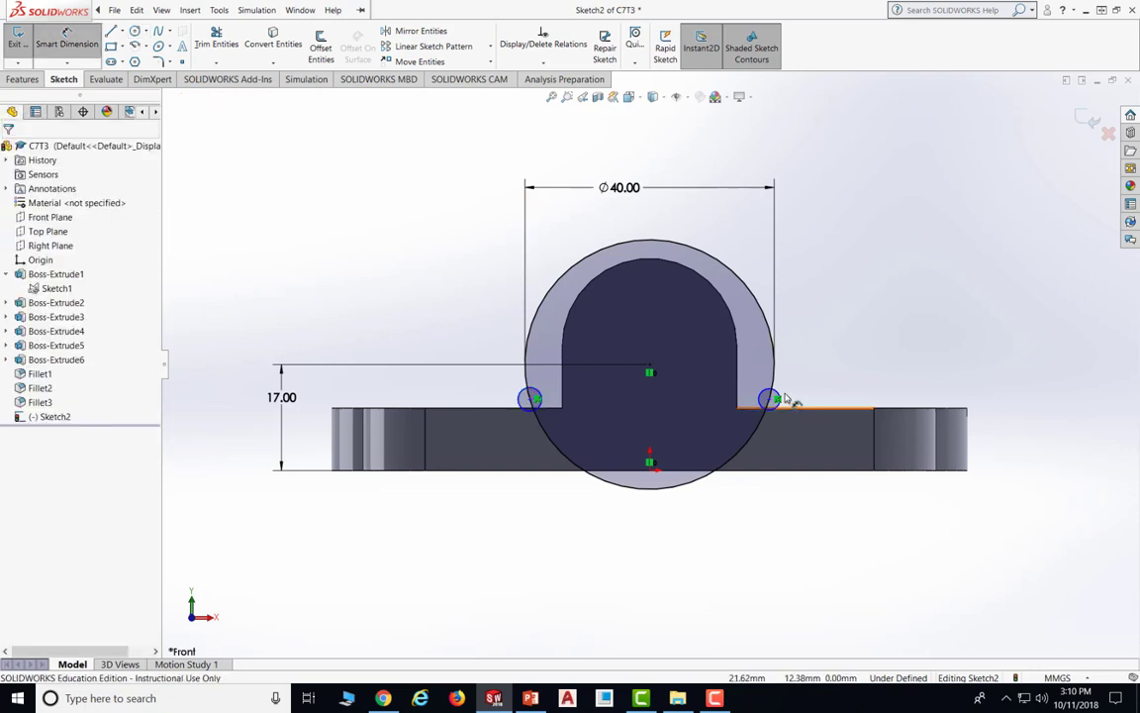
click(778, 397)
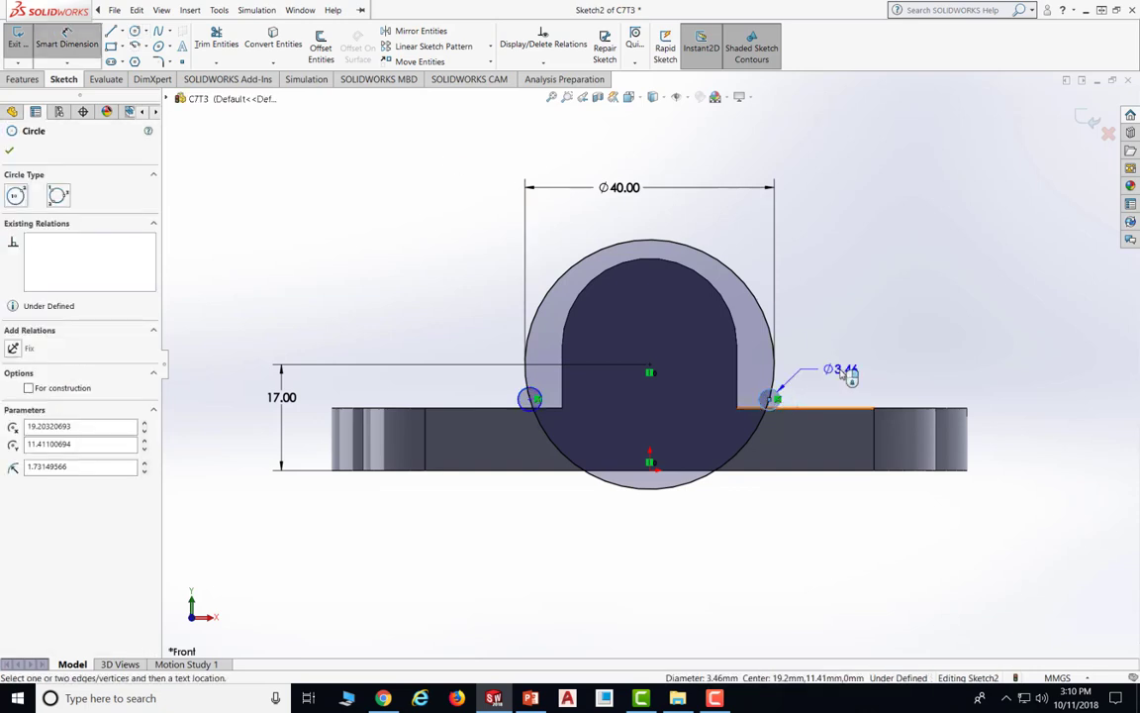
click(843, 370)
text(4)
key(Return)
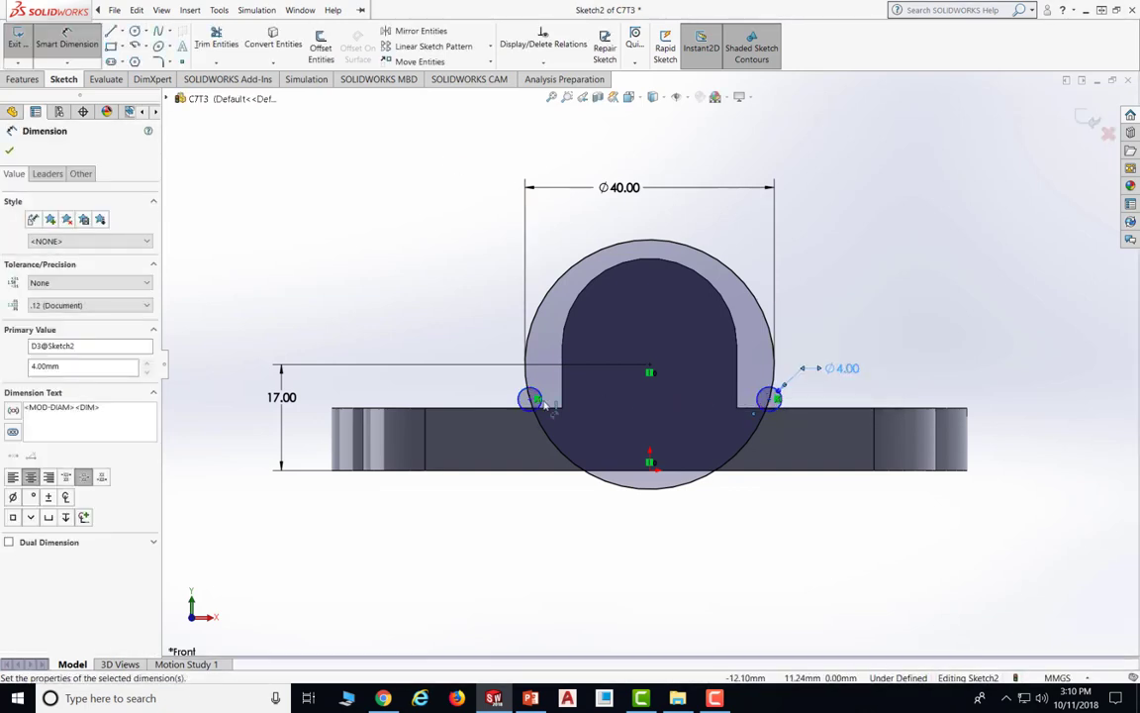
click(539, 403)
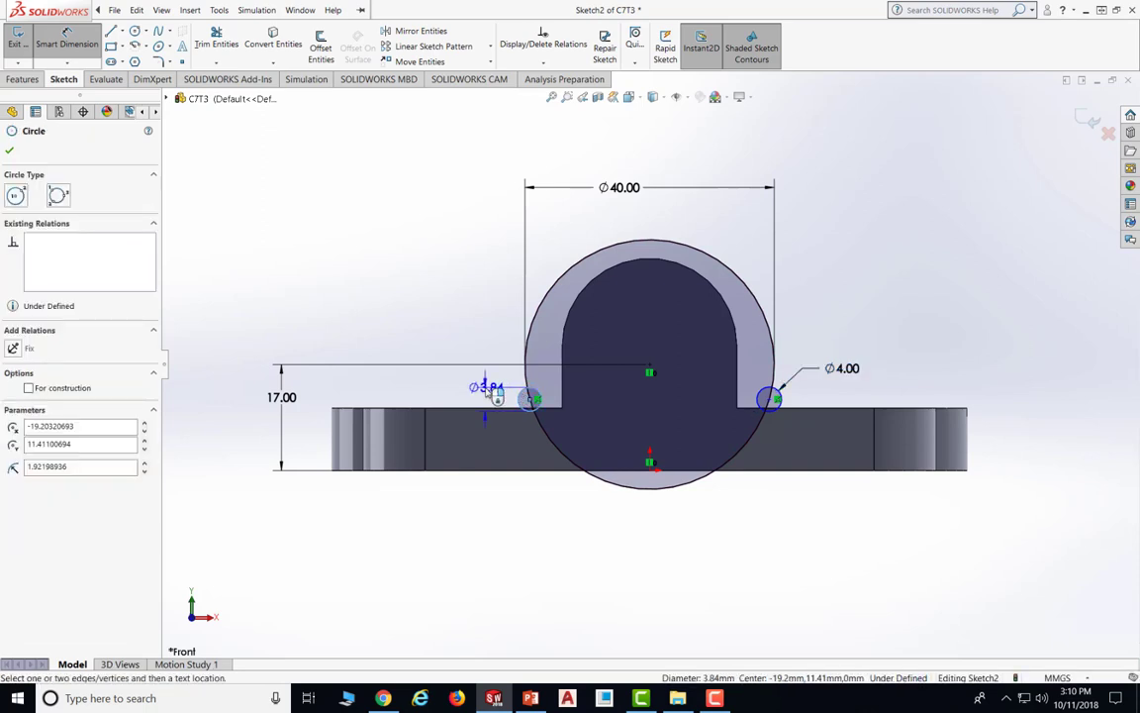
click(482, 398)
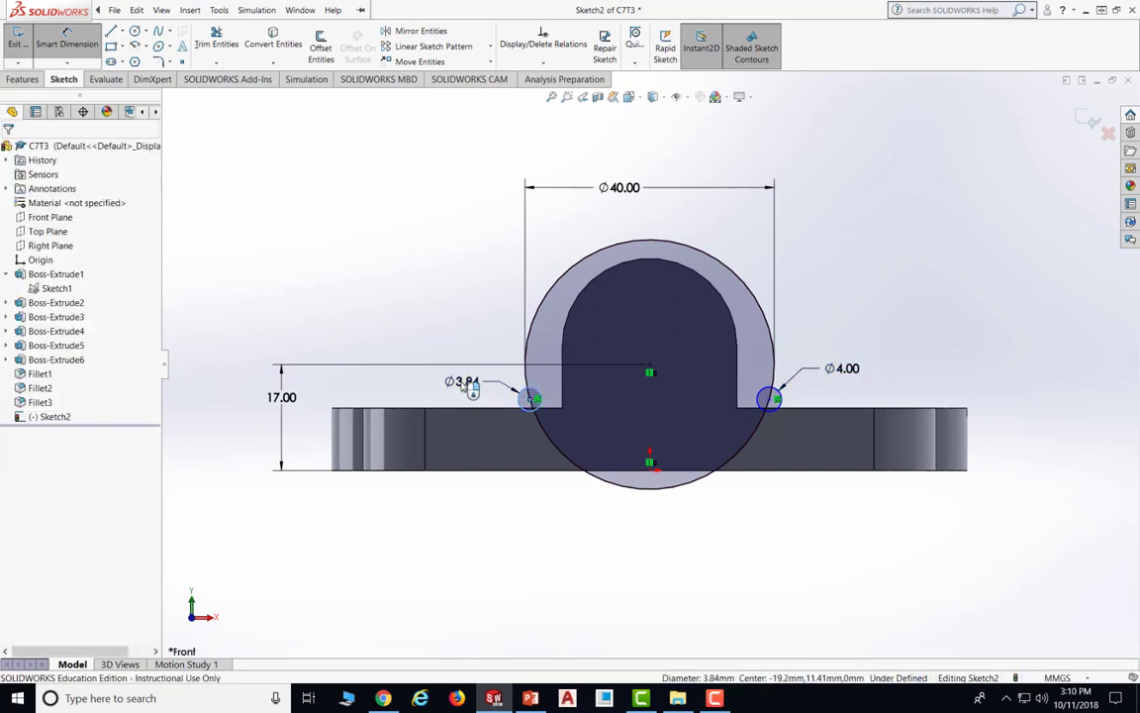
text(4)
key(Return)
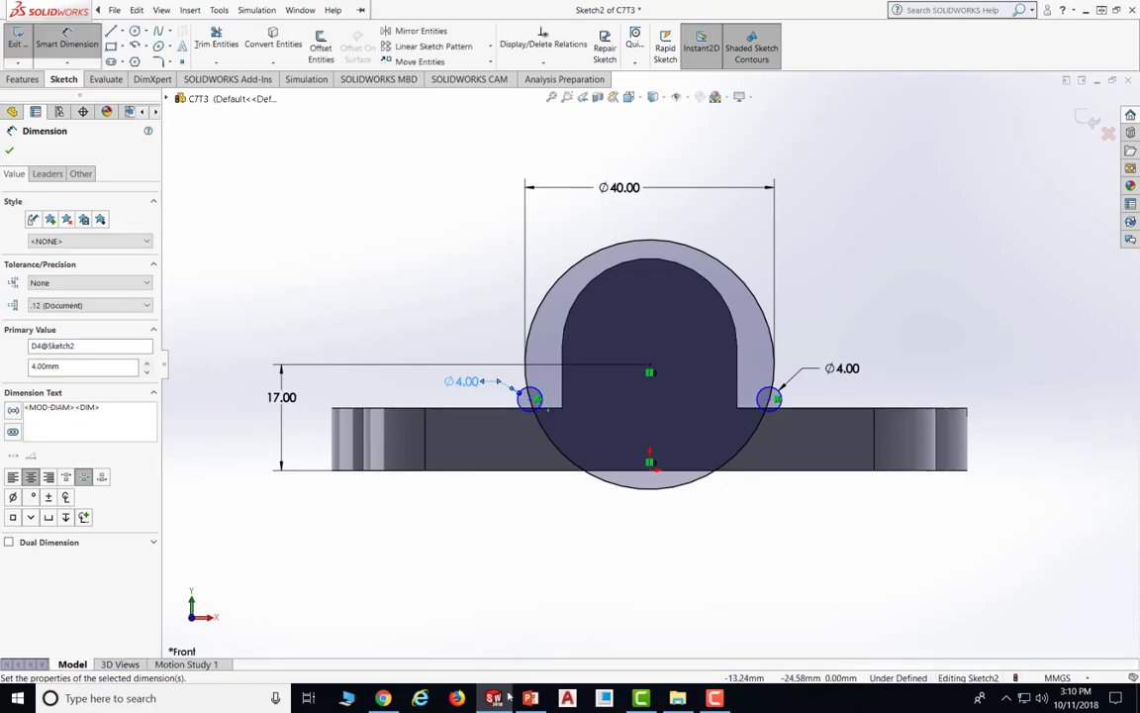
Dimension both Ø4 circle centres 14 mm above the base's bottom edge, checking the tutorial slide
click(530, 698)
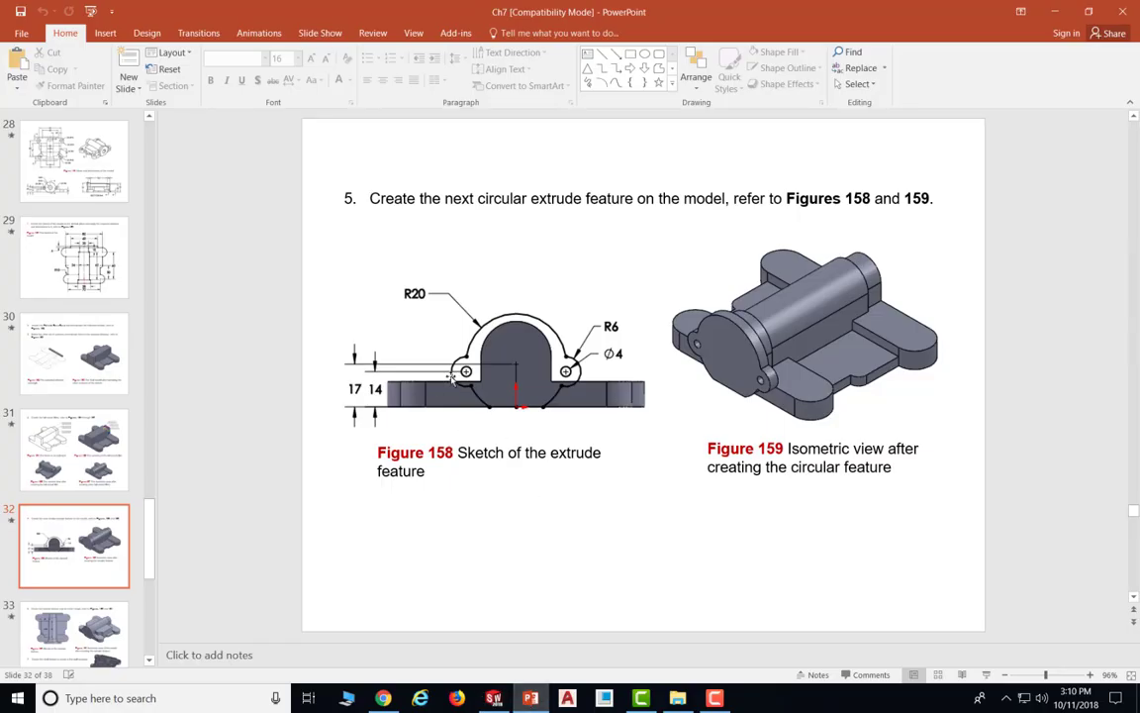
click(494, 697)
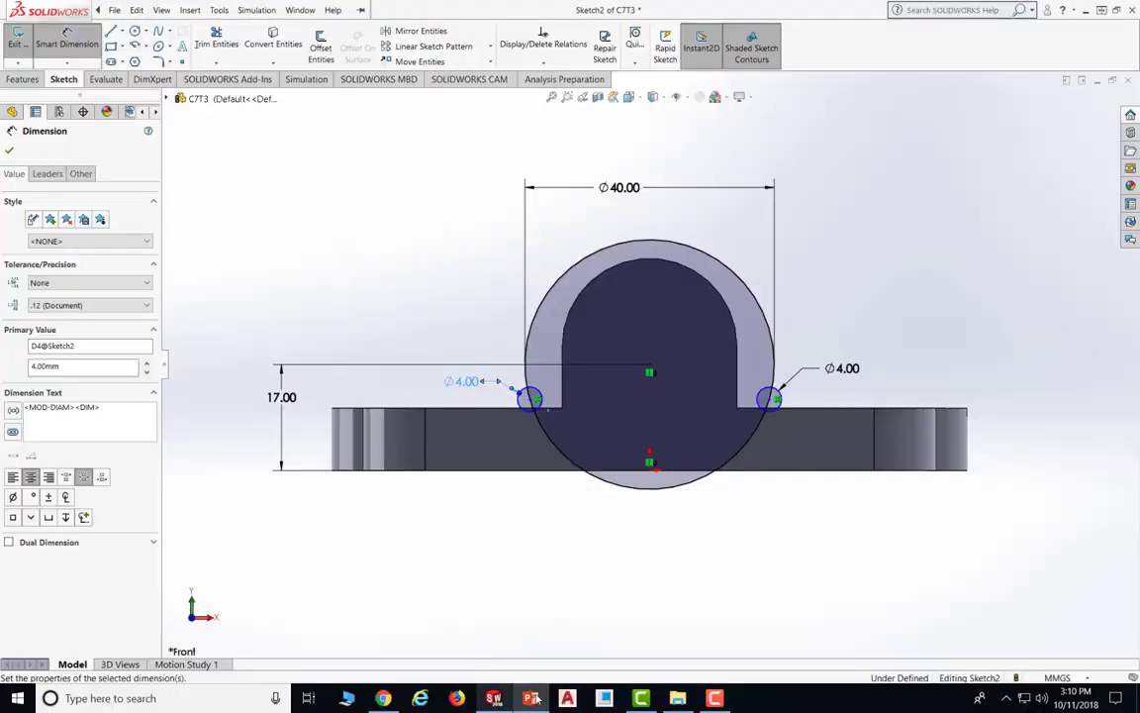
click(771, 400)
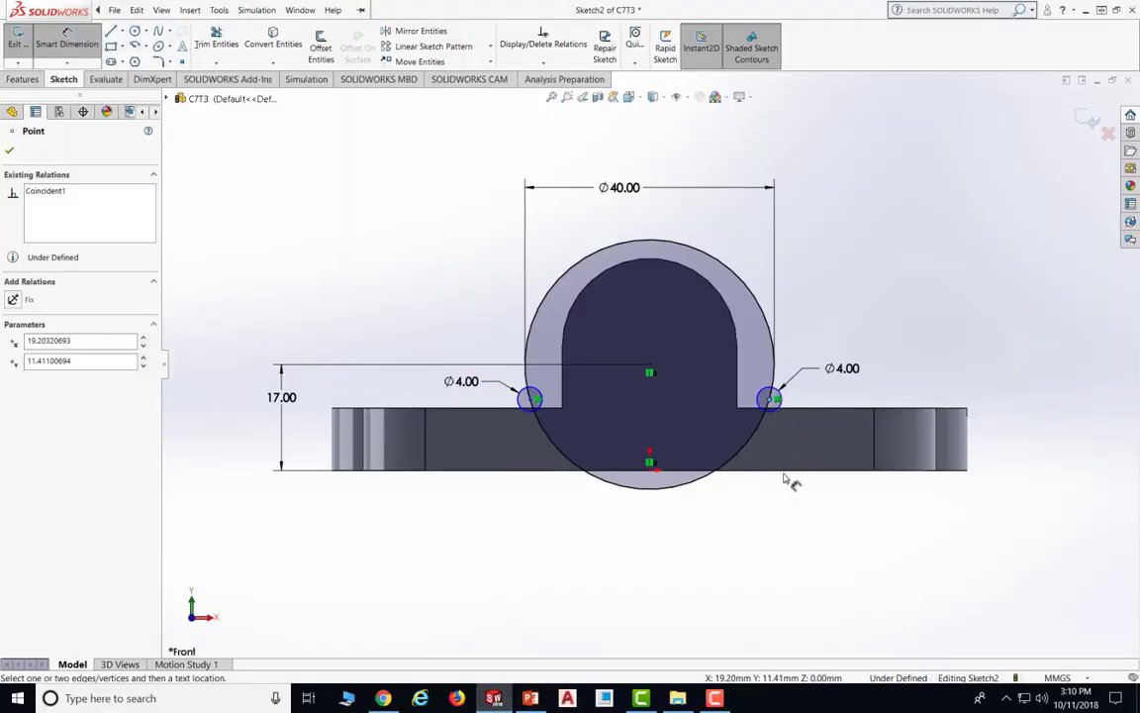
click(1009, 435)
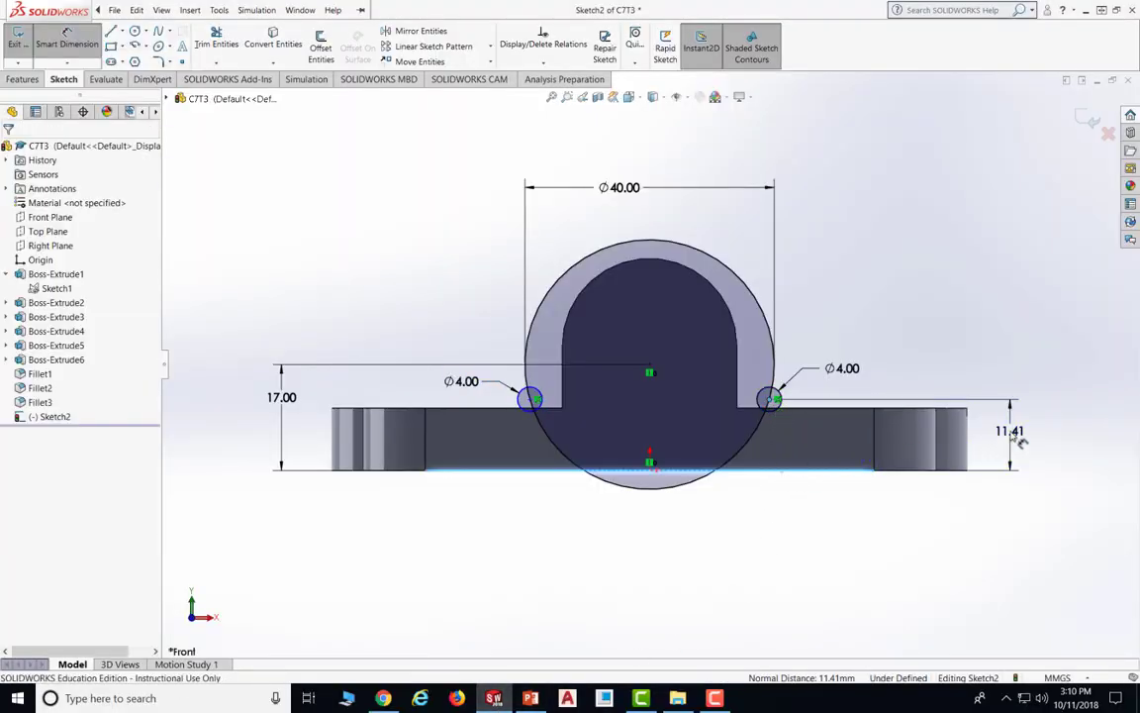
text(14)
key(Return)
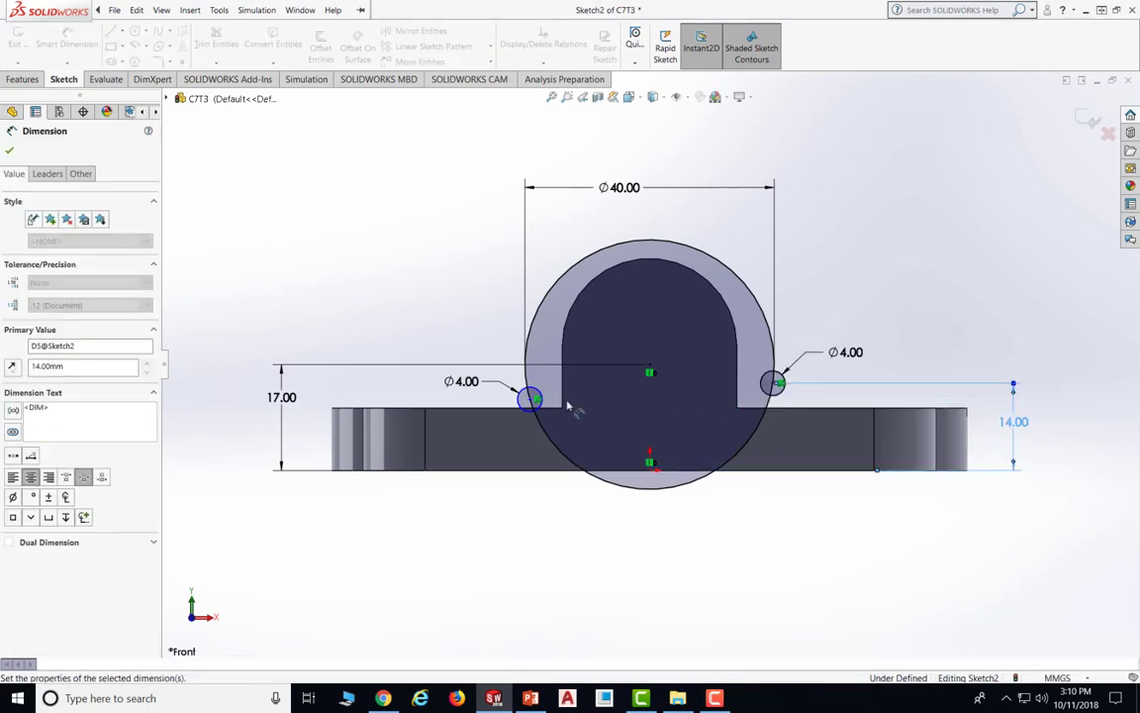
click(532, 399)
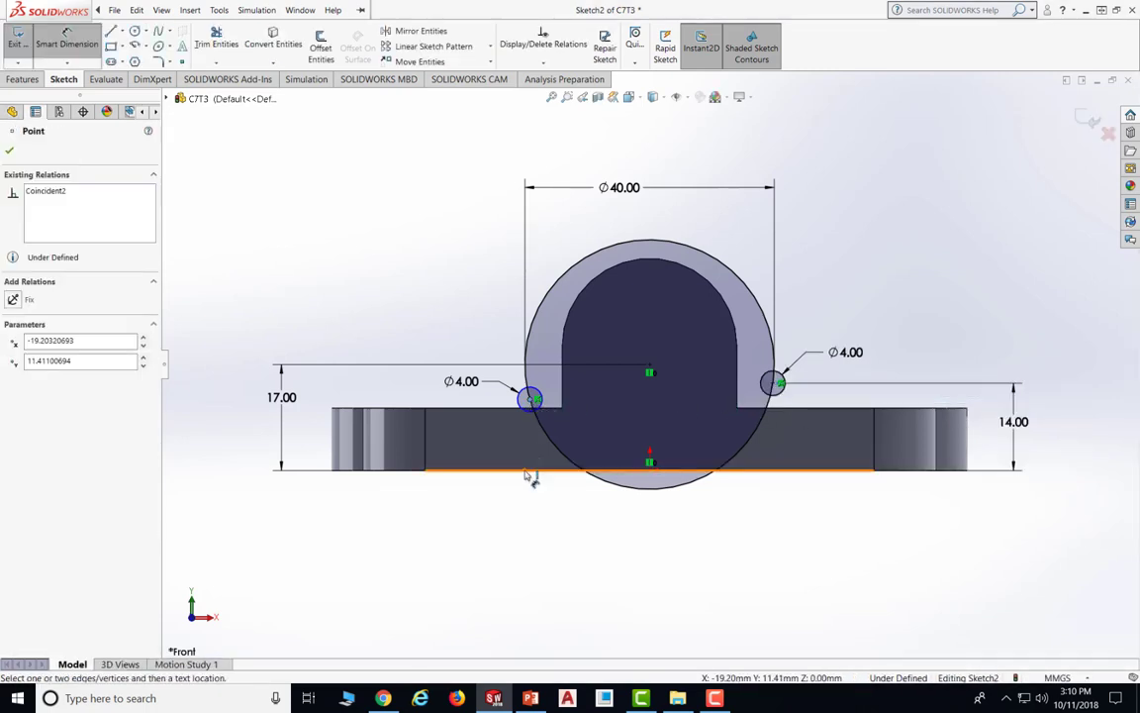
click(534, 470)
click(324, 447)
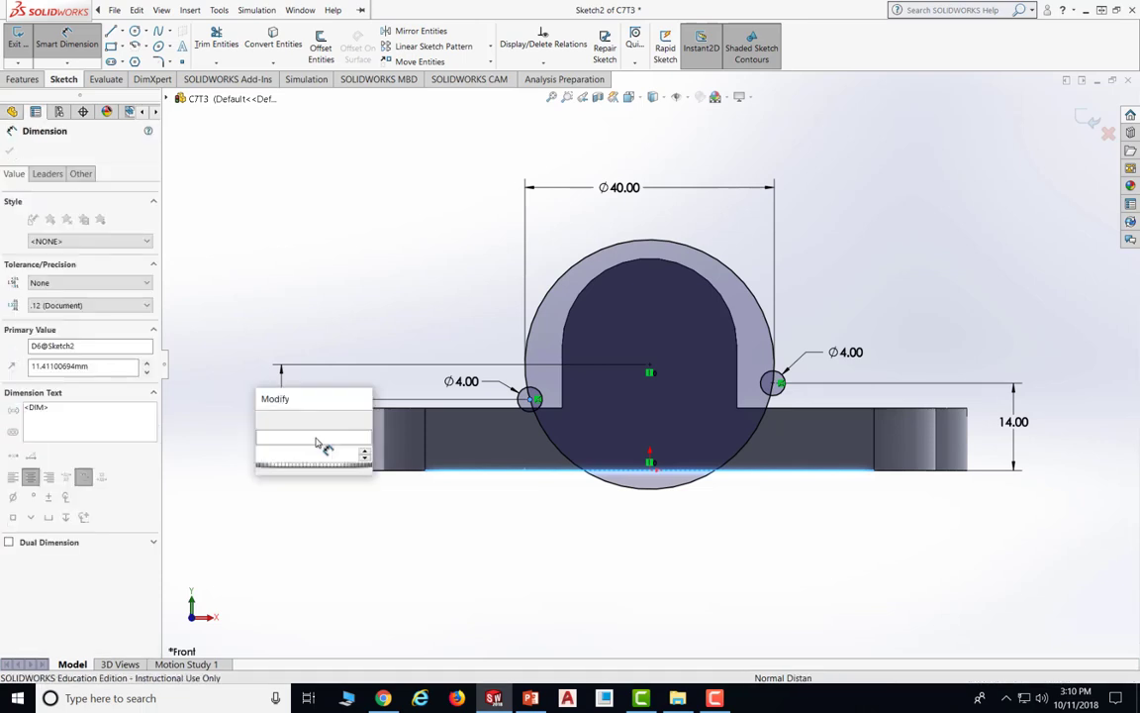
key(Return)
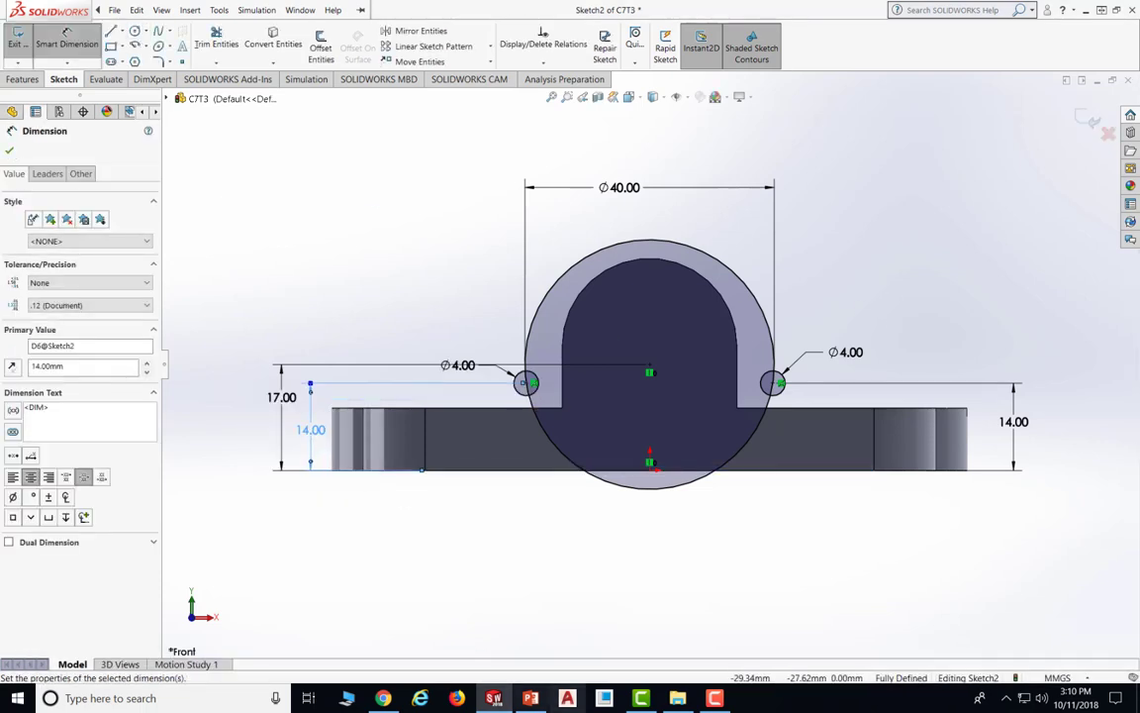
click(530, 698)
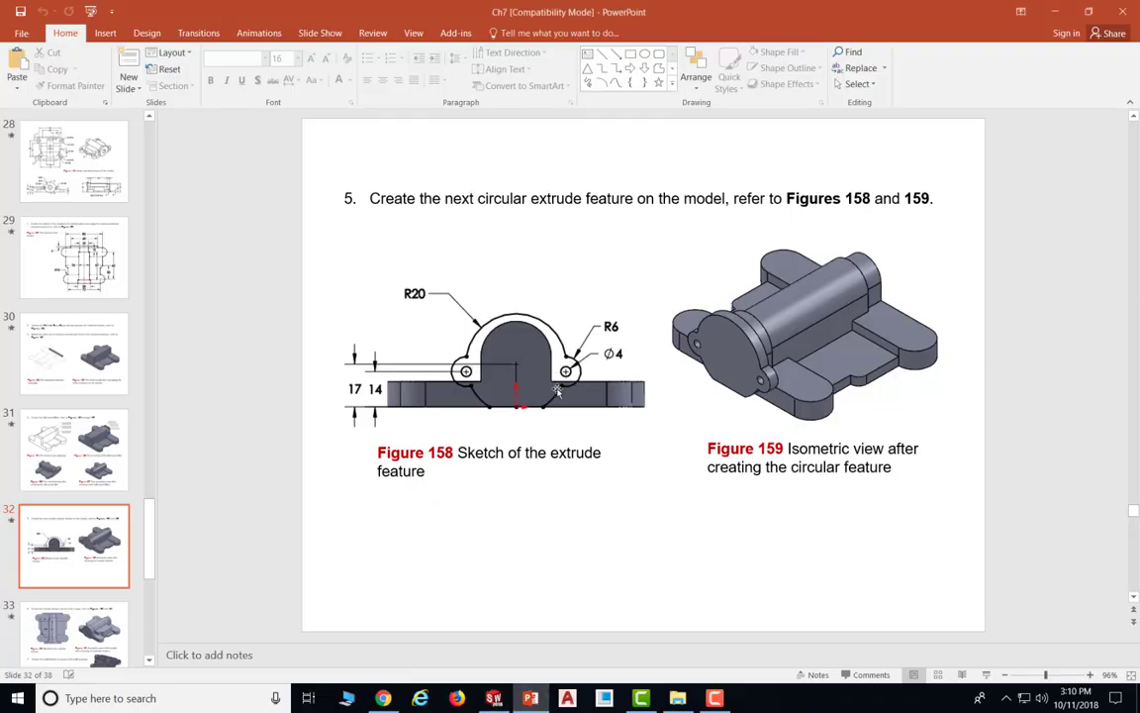
click(493, 697)
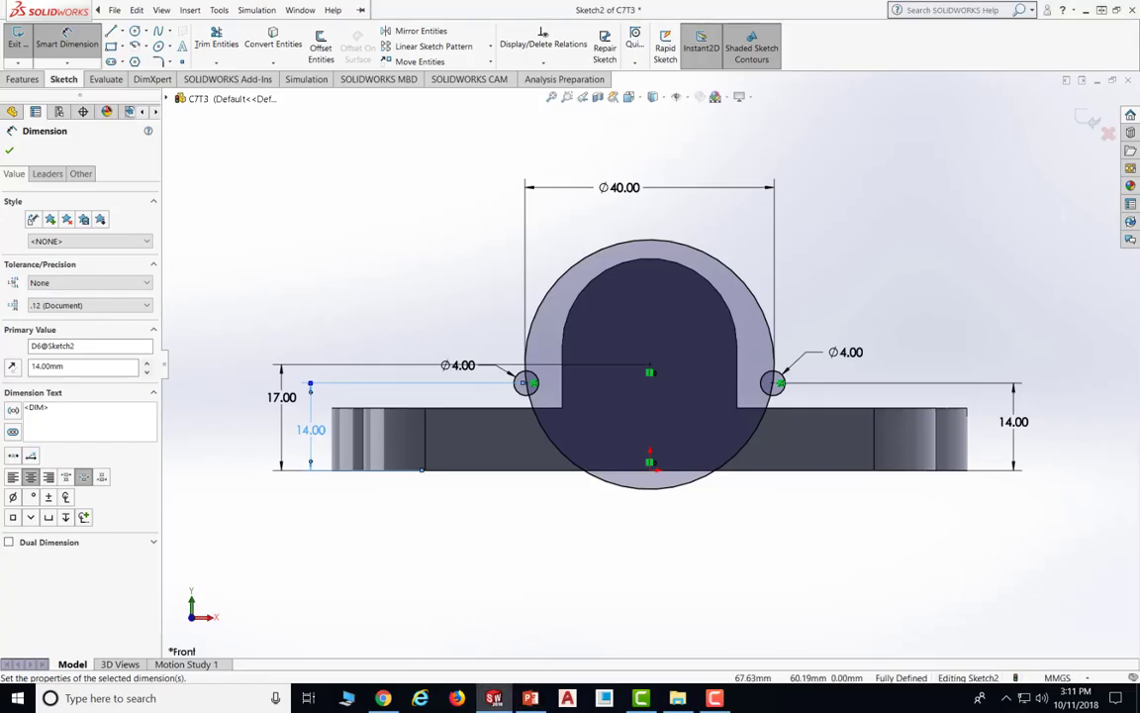
Draw two circles centred on the right and left Ø4 holes
click(134, 31)
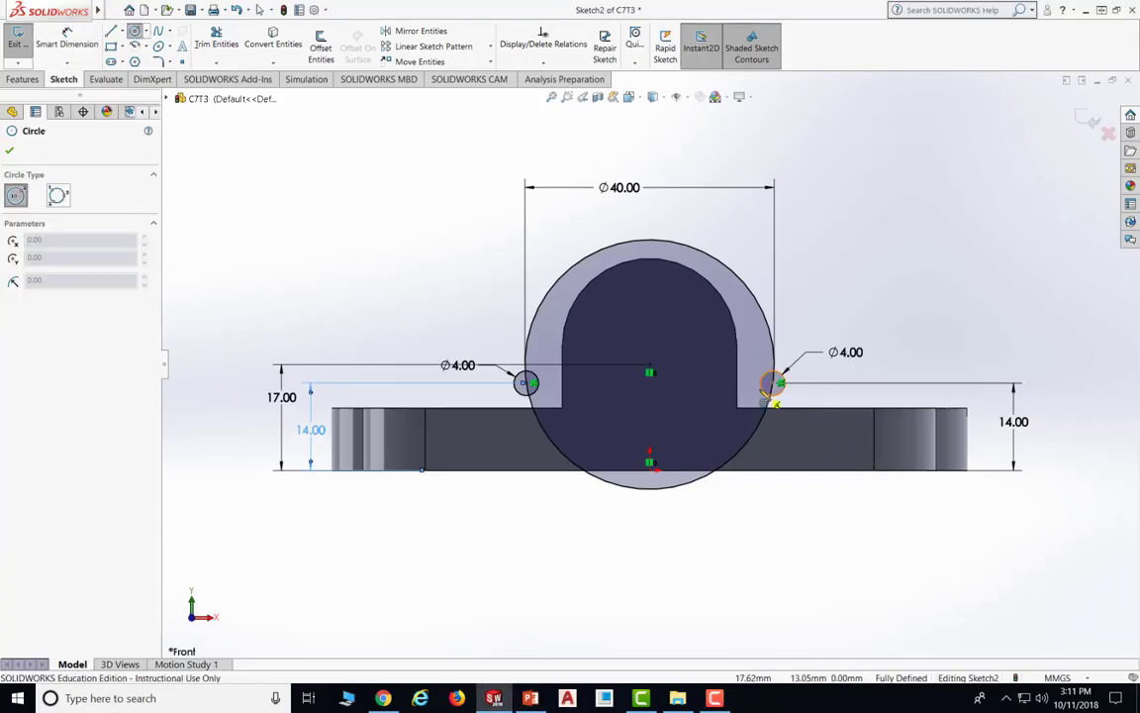
click(776, 385)
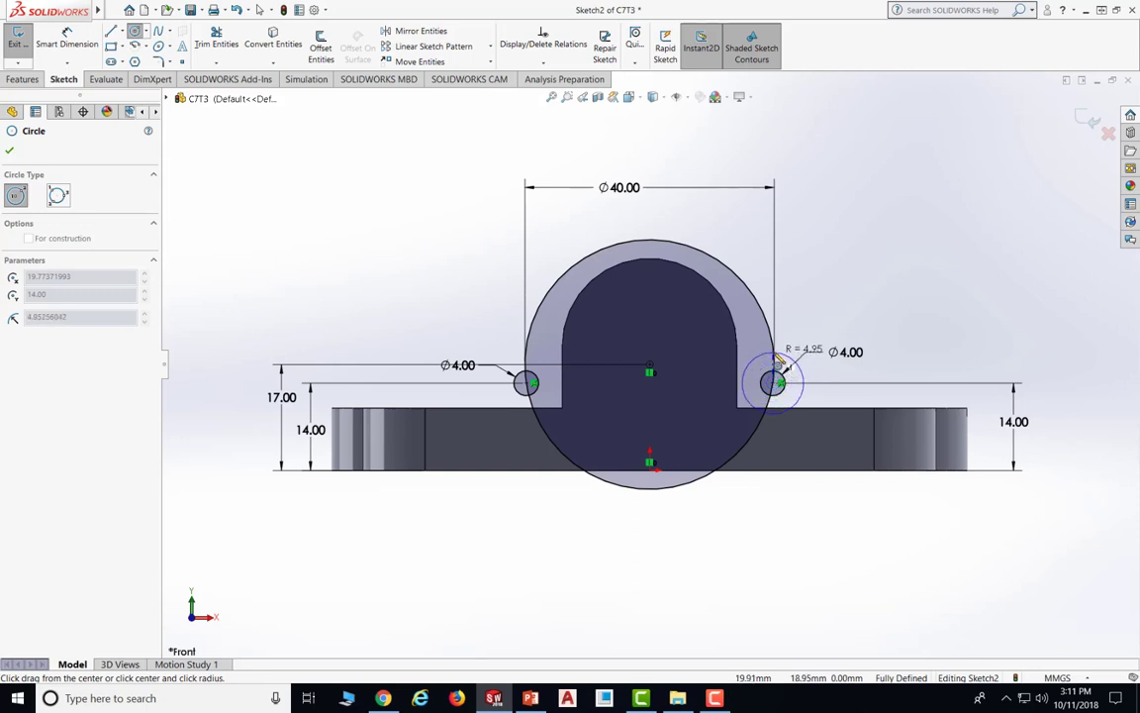
click(780, 361)
click(525, 382)
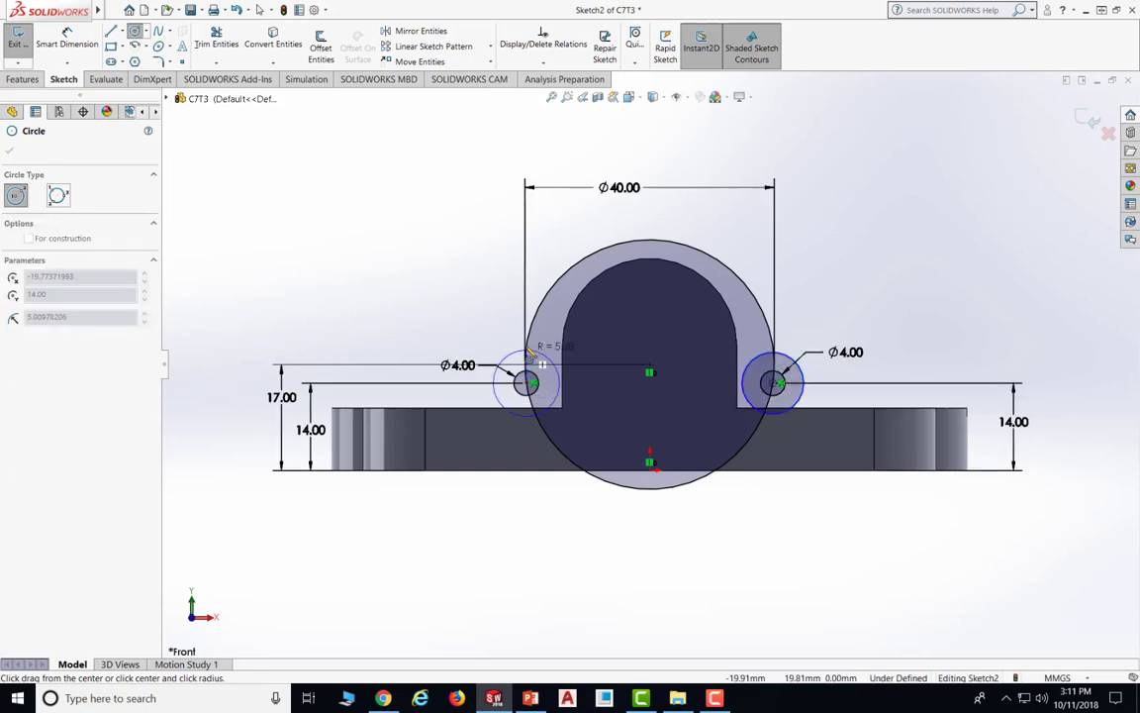
click(538, 348)
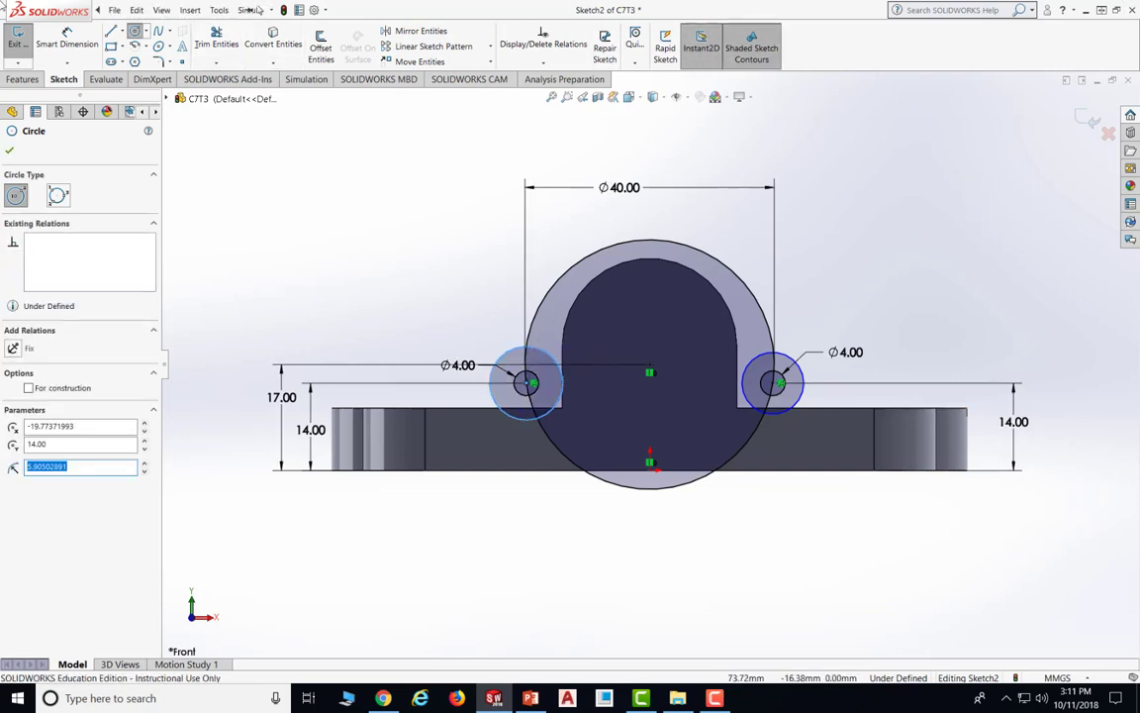
Dimension both new concentric circles to Ø12
click(66, 43)
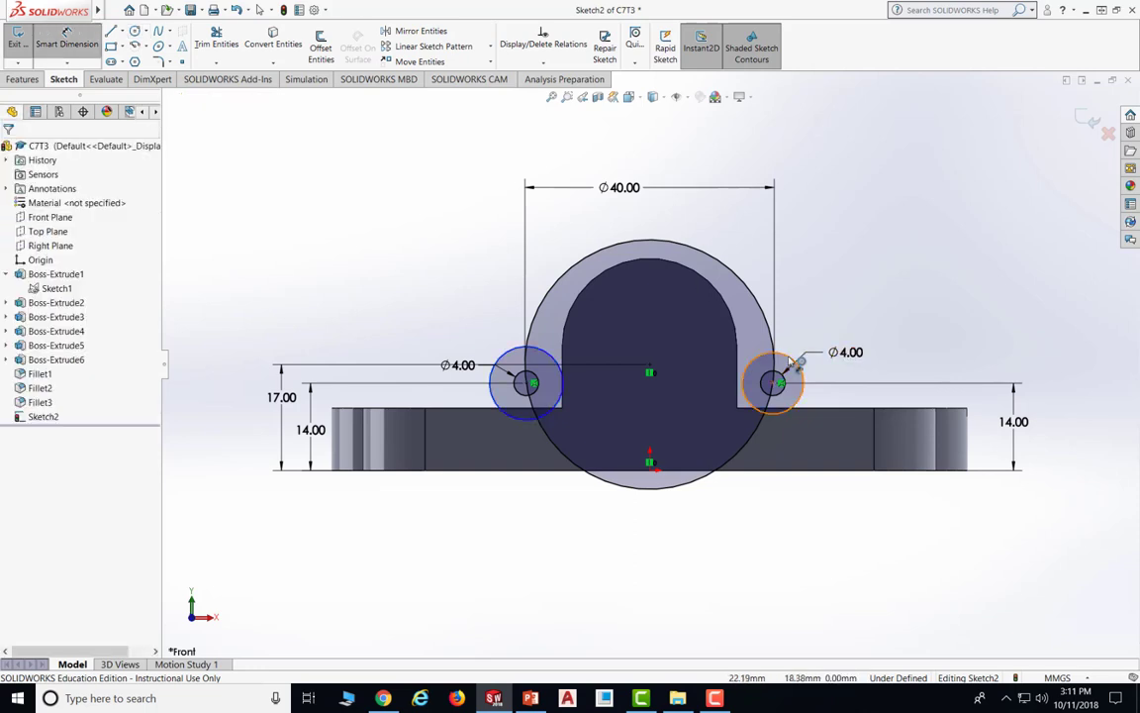
click(792, 358)
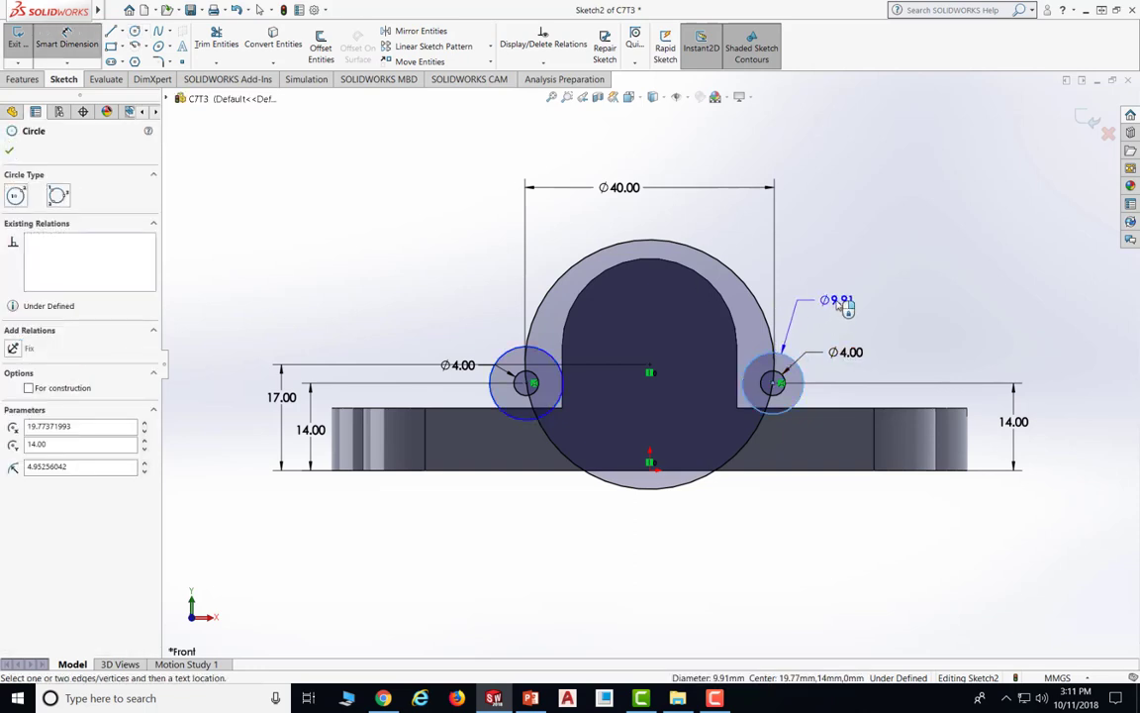
click(843, 305)
text(12)
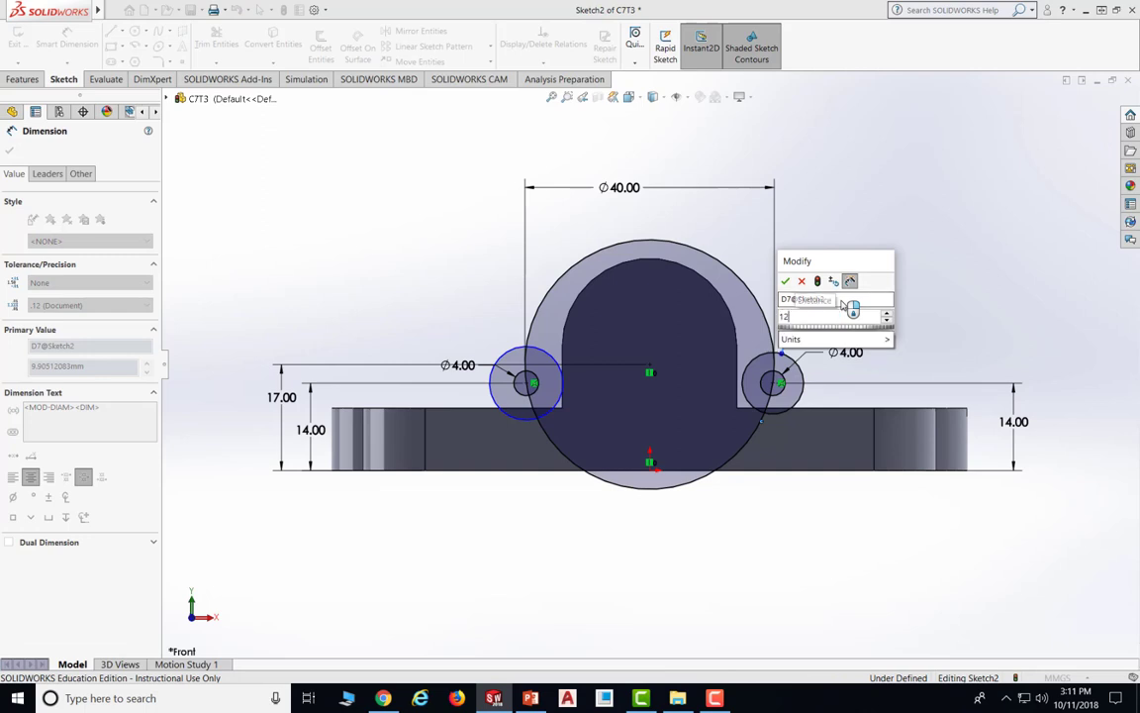
key(Return)
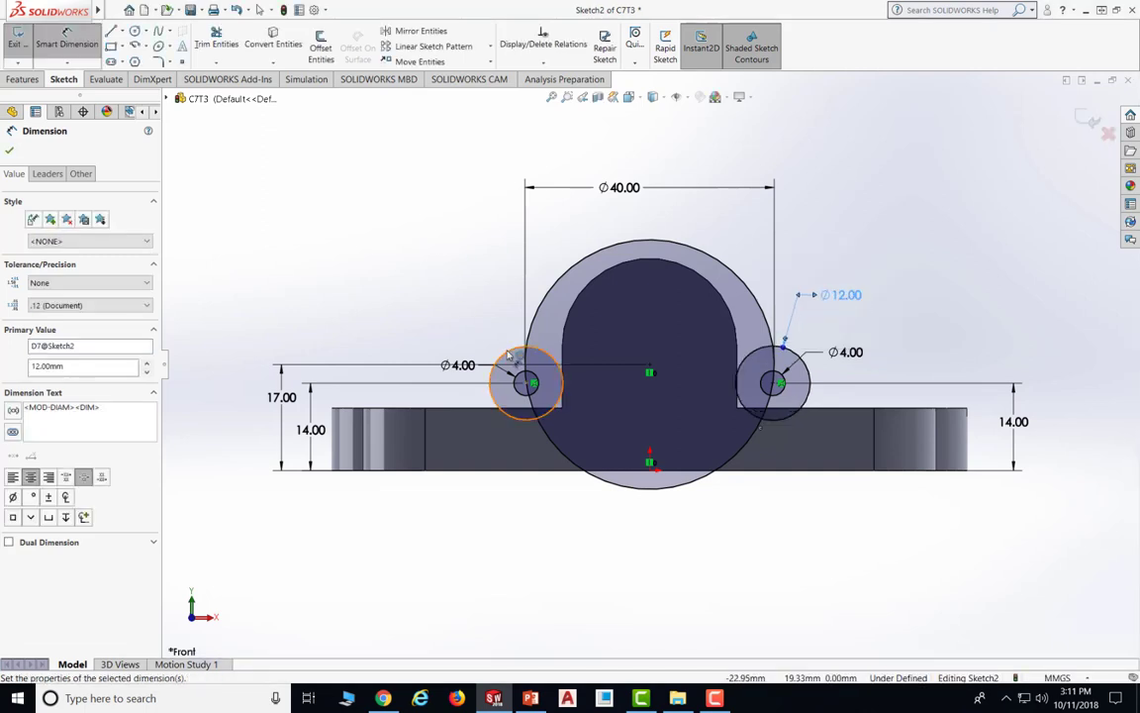
click(507, 354)
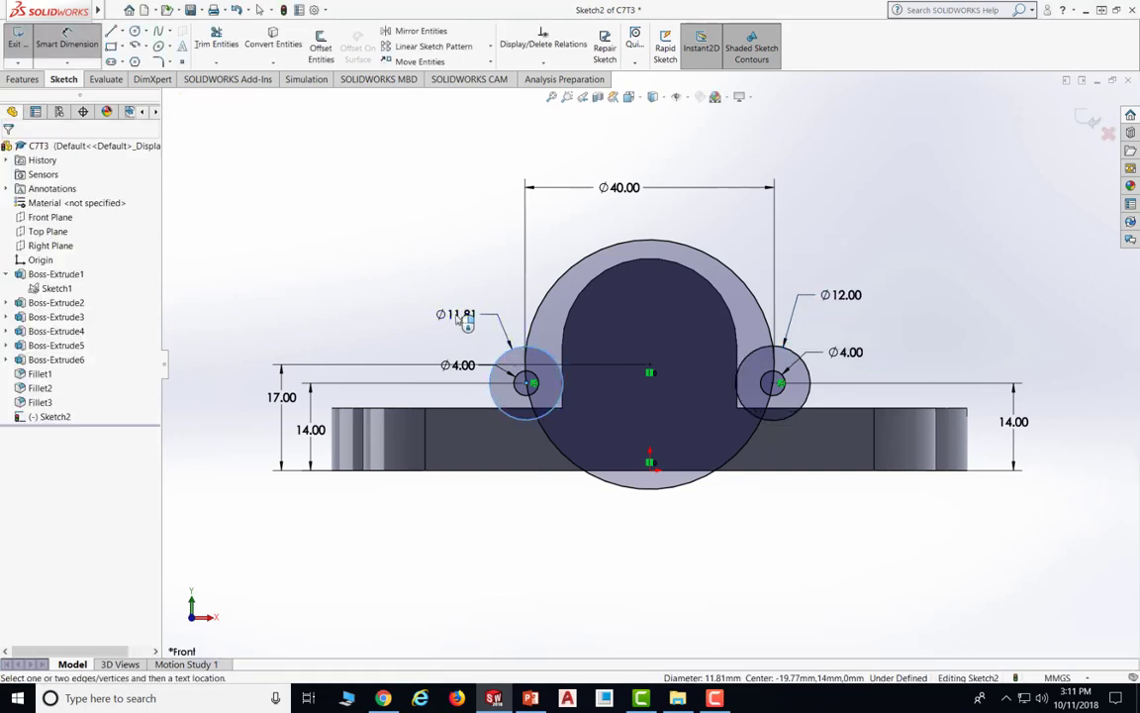
click(465, 322)
text(12)
key(Return)
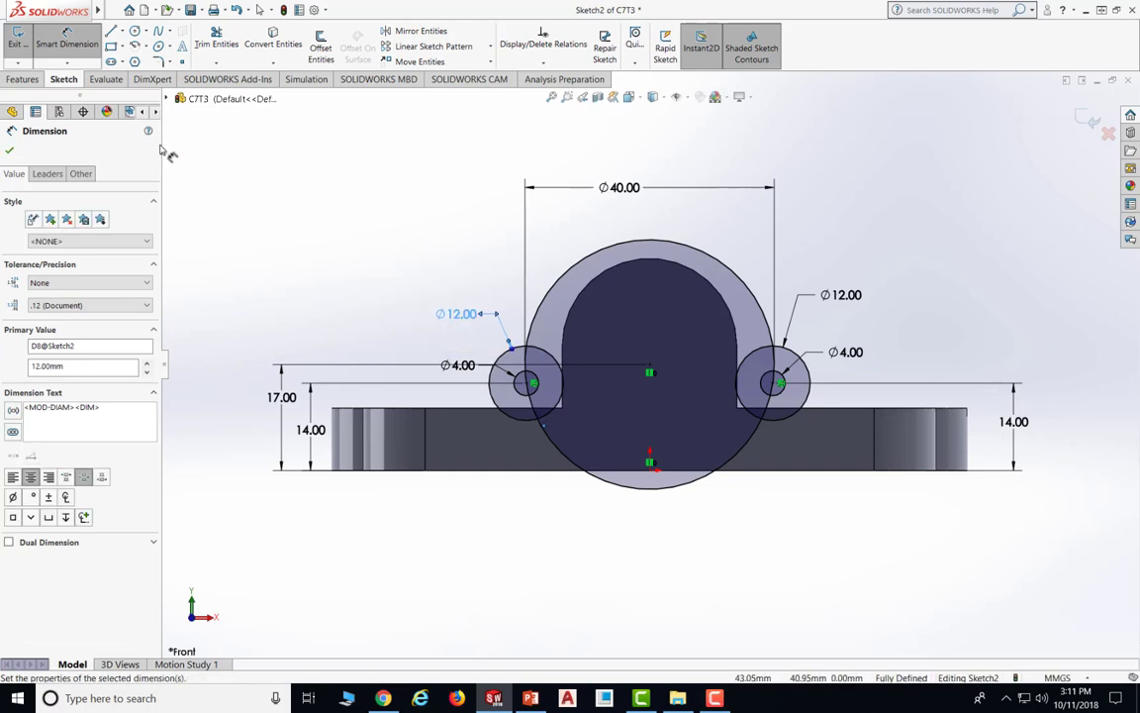
Finish dimensioning and check slide 32 in the tutorial
key(Escape)
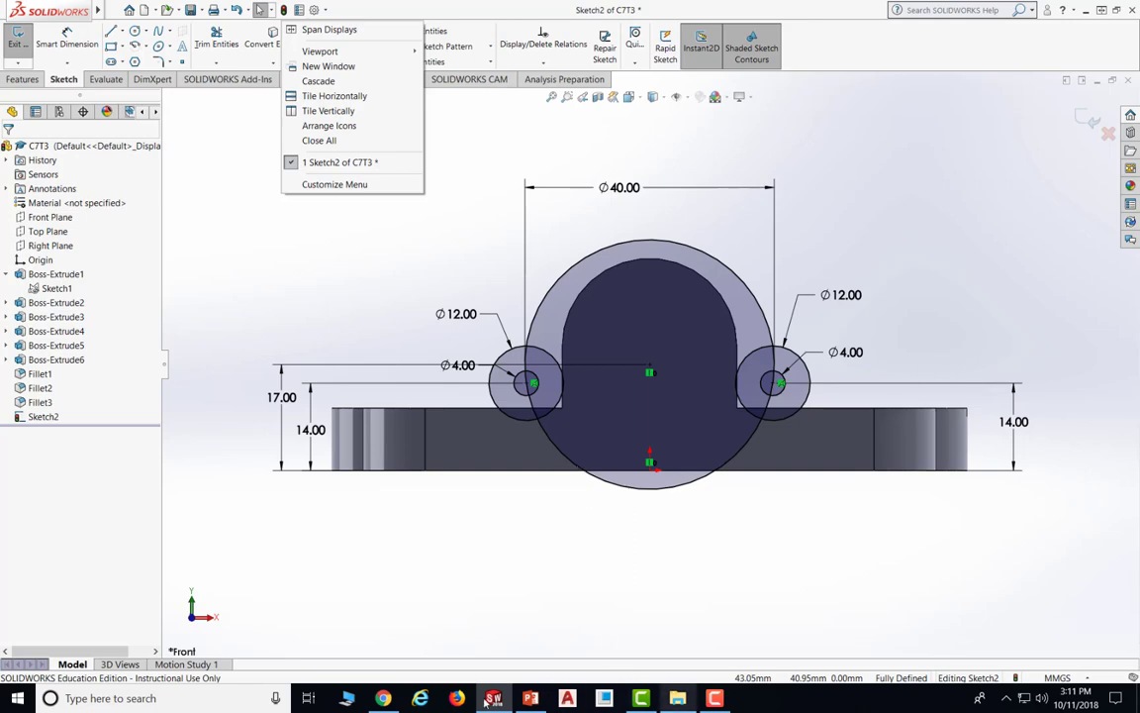
key(alt+Tab)
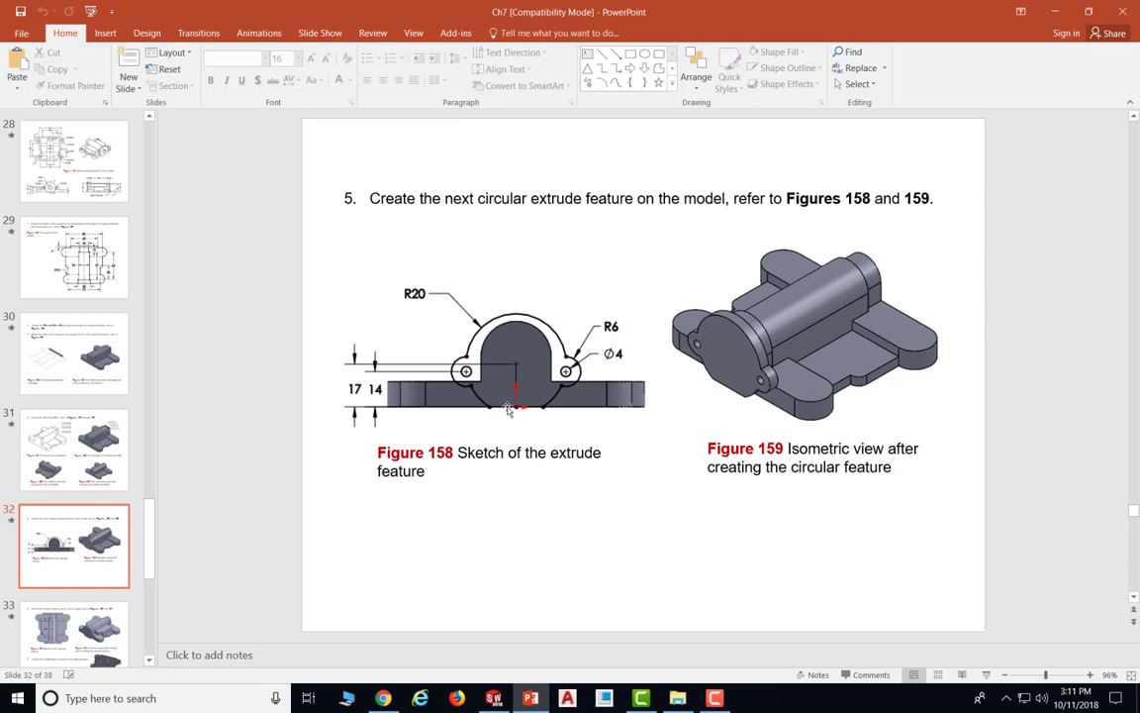
click(535, 701)
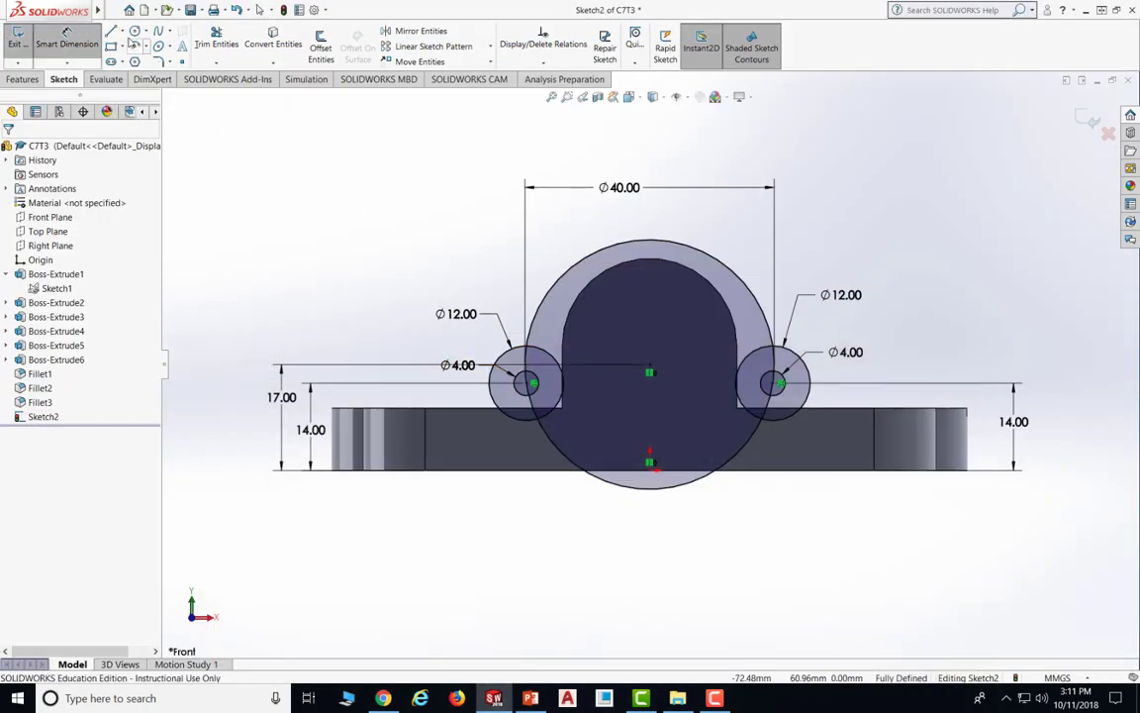
Draw a horizontal line along the bottom edge between the Ø40 circle's intersections
click(111, 30)
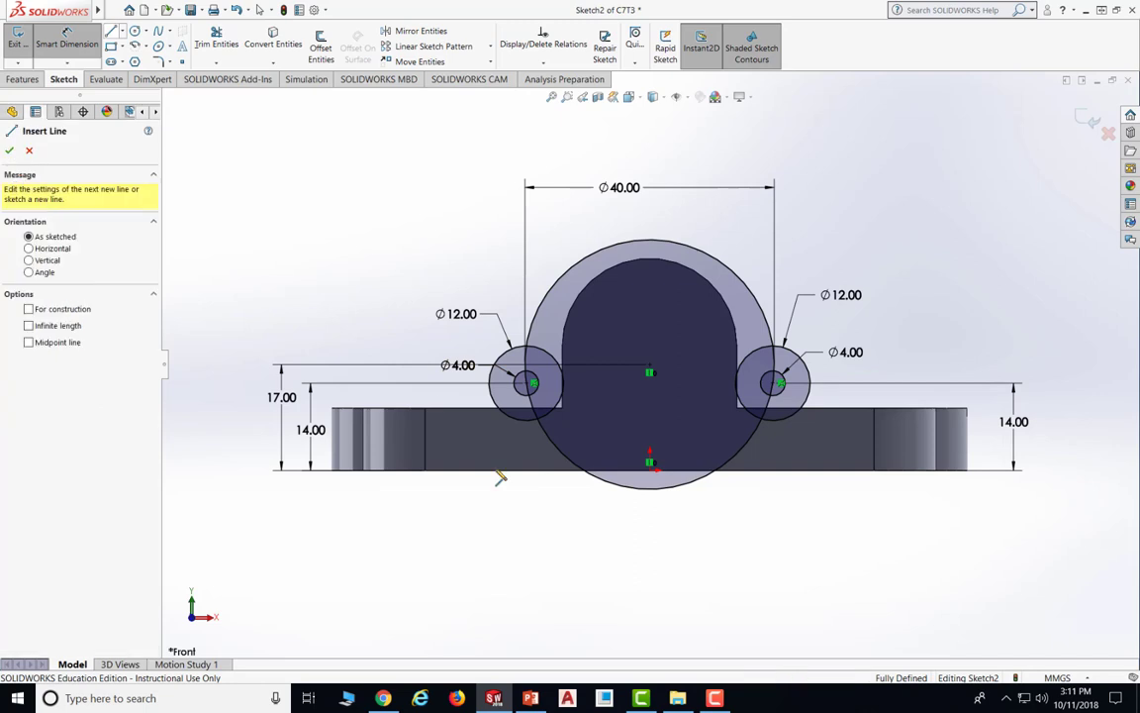
click(586, 471)
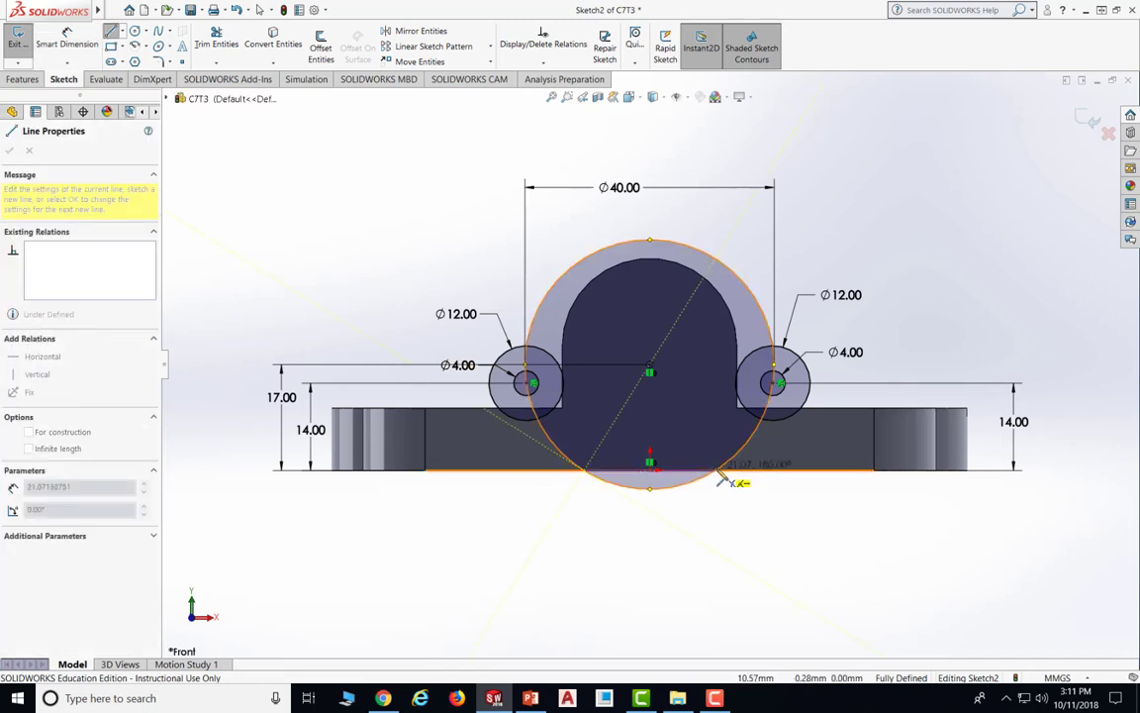
double_click(716, 473)
click(716, 477)
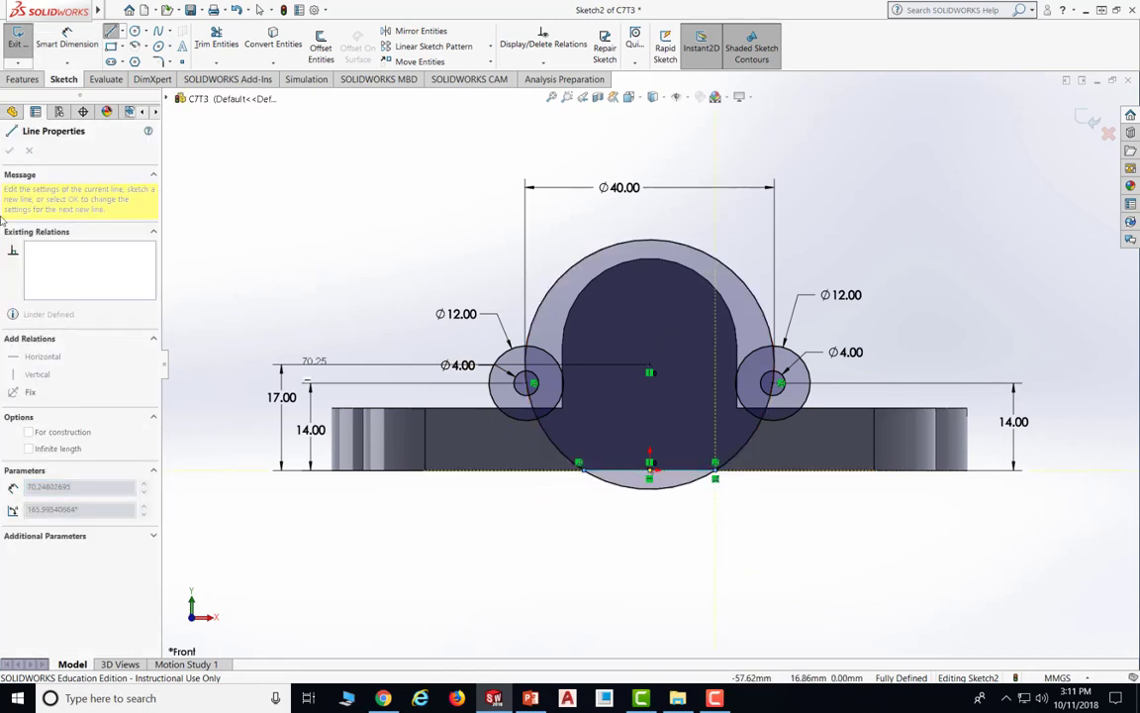
key(Escape)
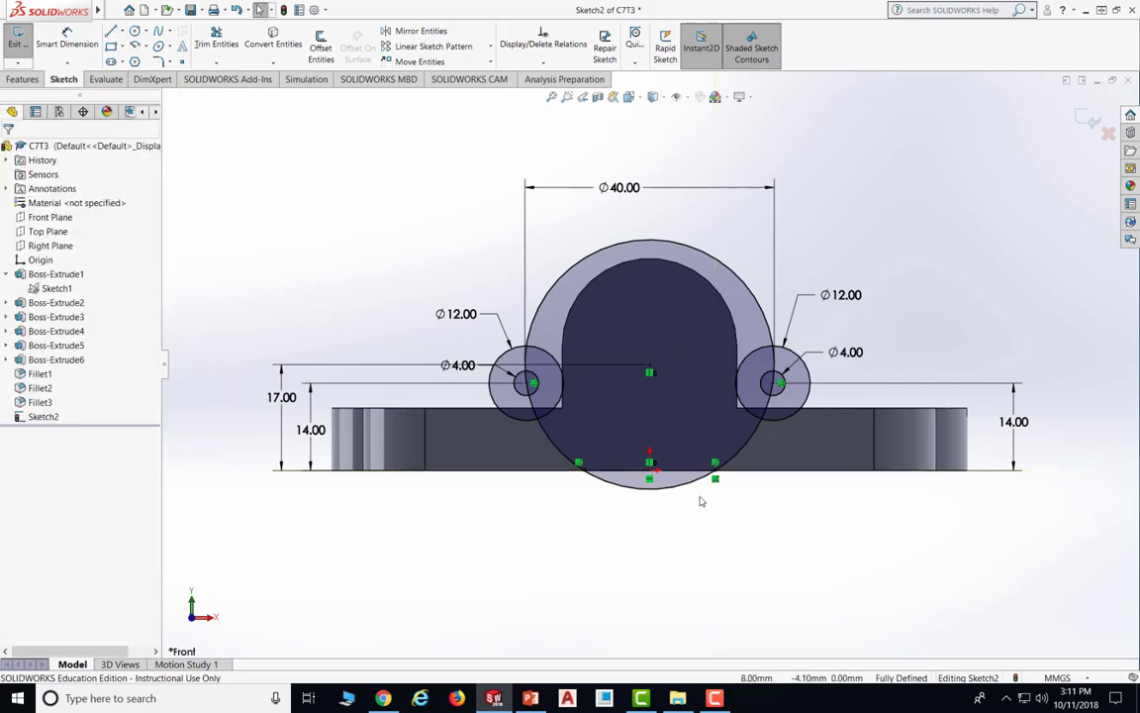
scroll(699, 500, down, 3)
scroll(698, 500, down, 4)
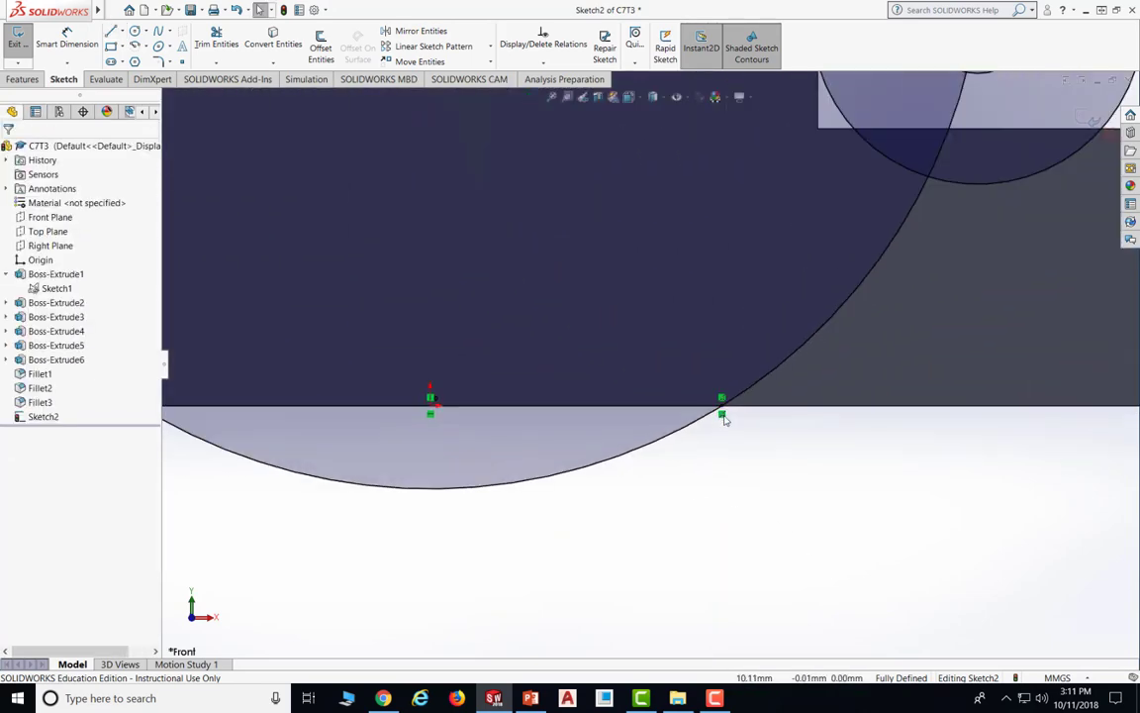
scroll(649, 343, up, 5)
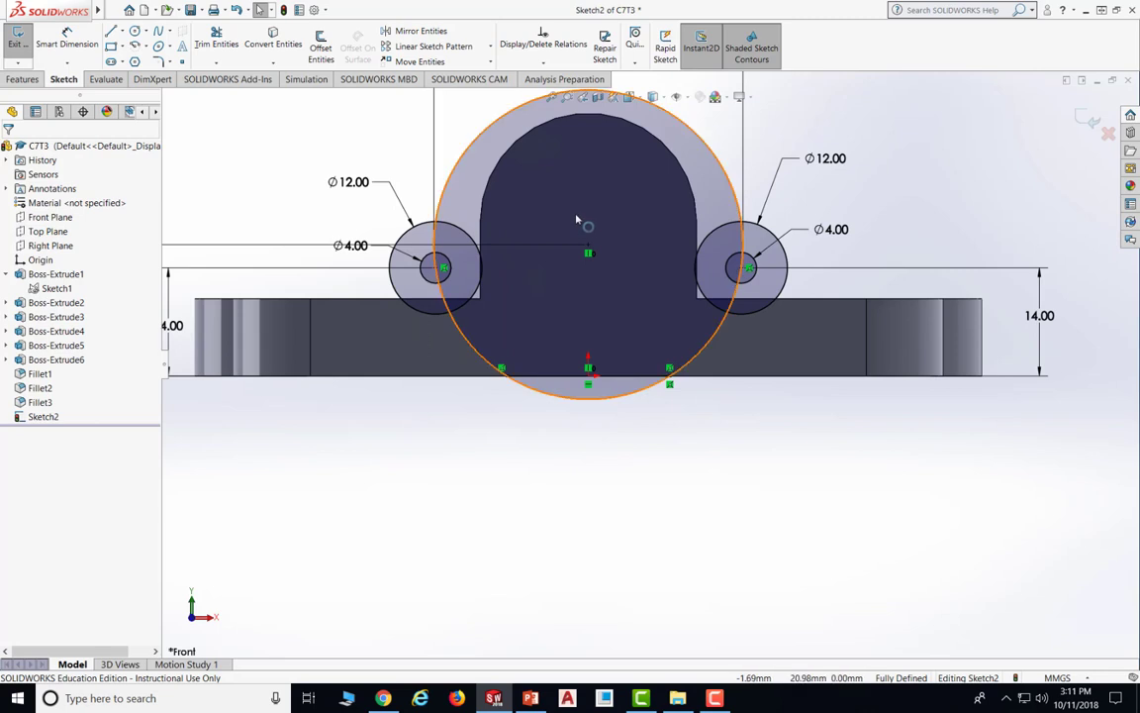
scroll(577, 220, up, 1)
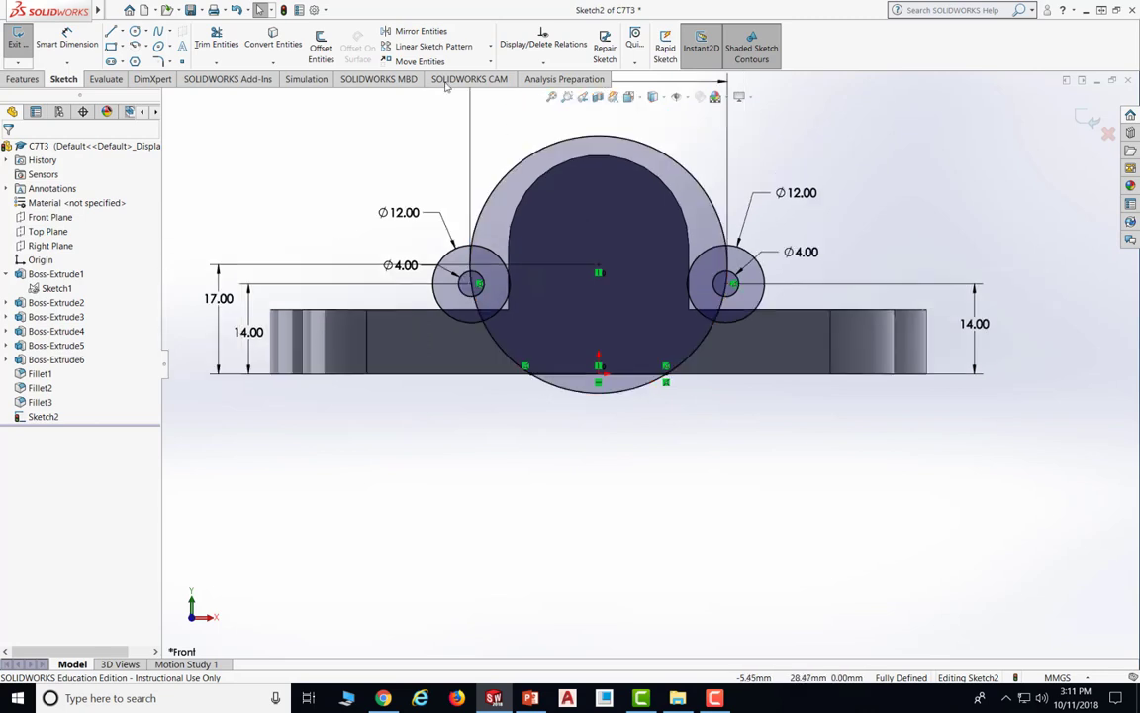
Trim the overlapping inner arcs where the Ø12 circles and Ø40 circle intersect
click(216, 44)
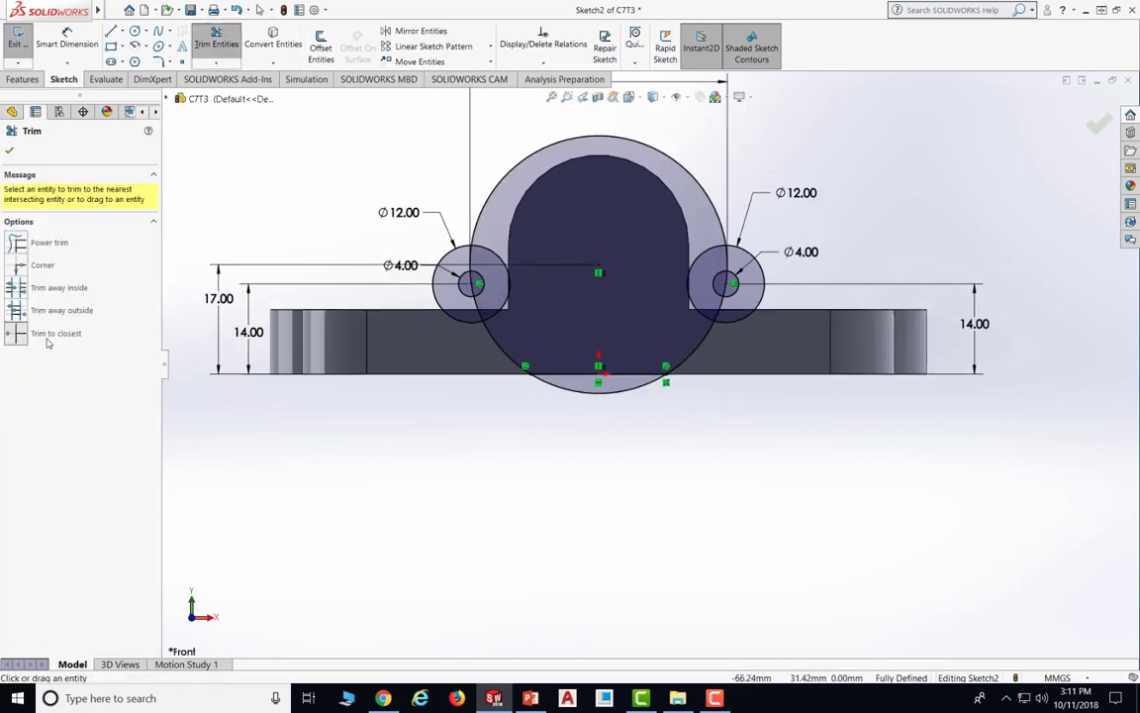
click(475, 279)
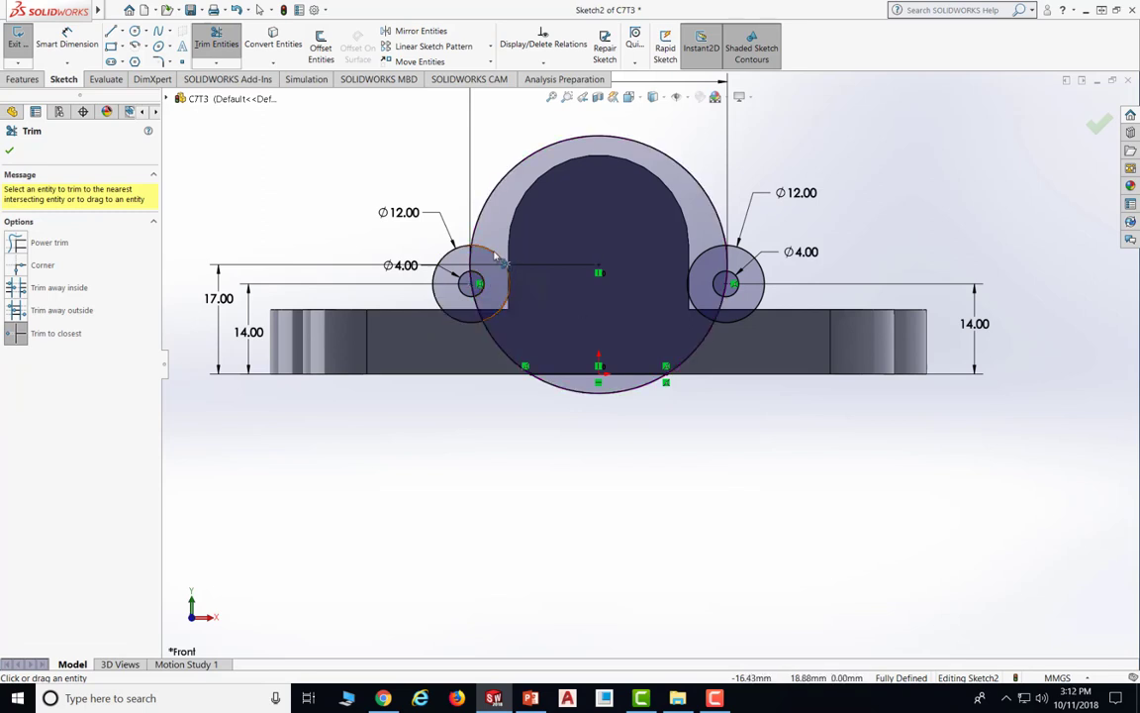
click(497, 255)
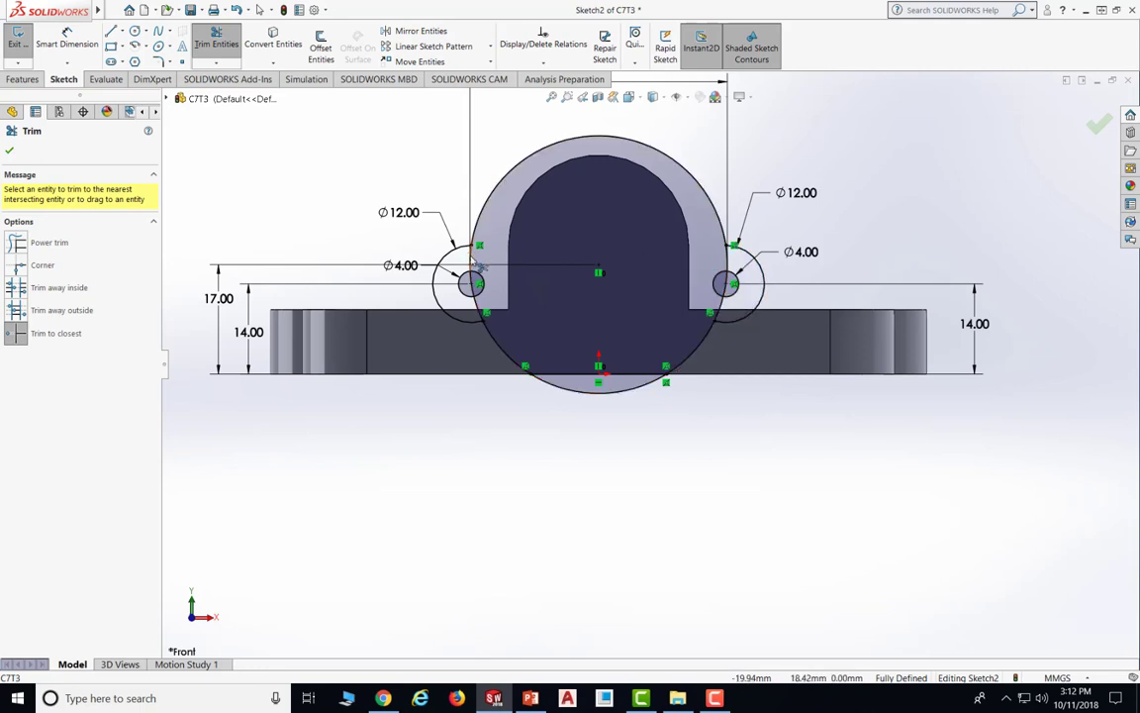
scroll(433, 238, down, 4)
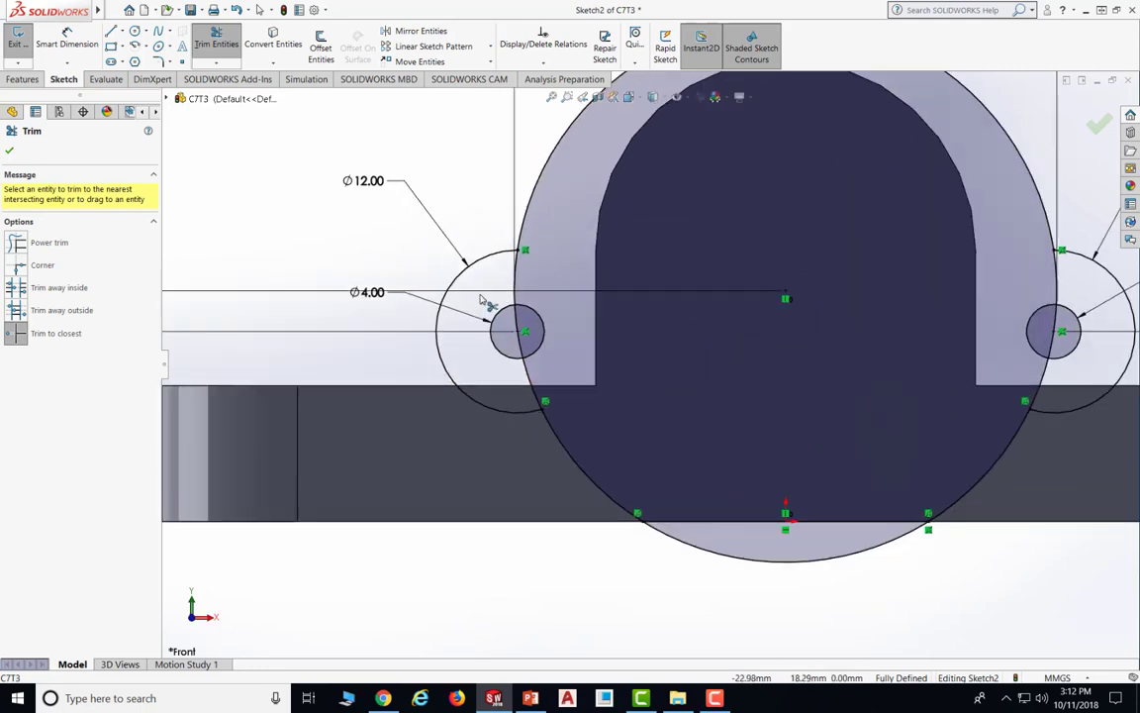
click(532, 381)
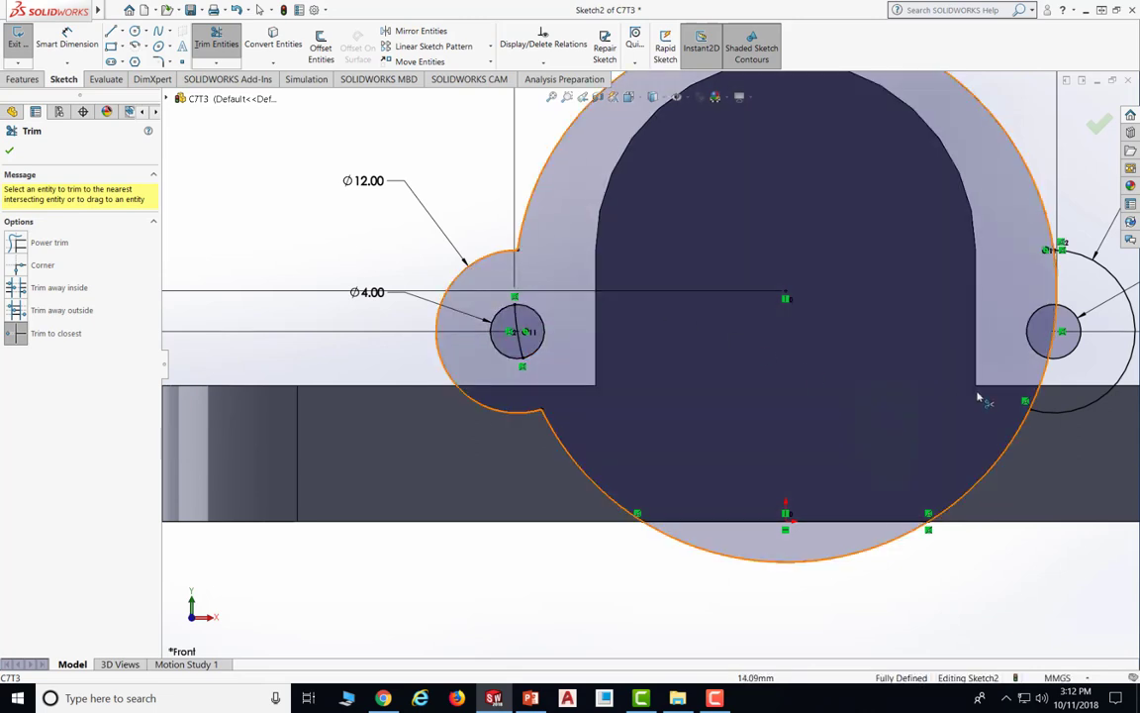
scroll(984, 394, up, 2)
scroll(939, 309, down, 3)
scroll(937, 307, down, 1)
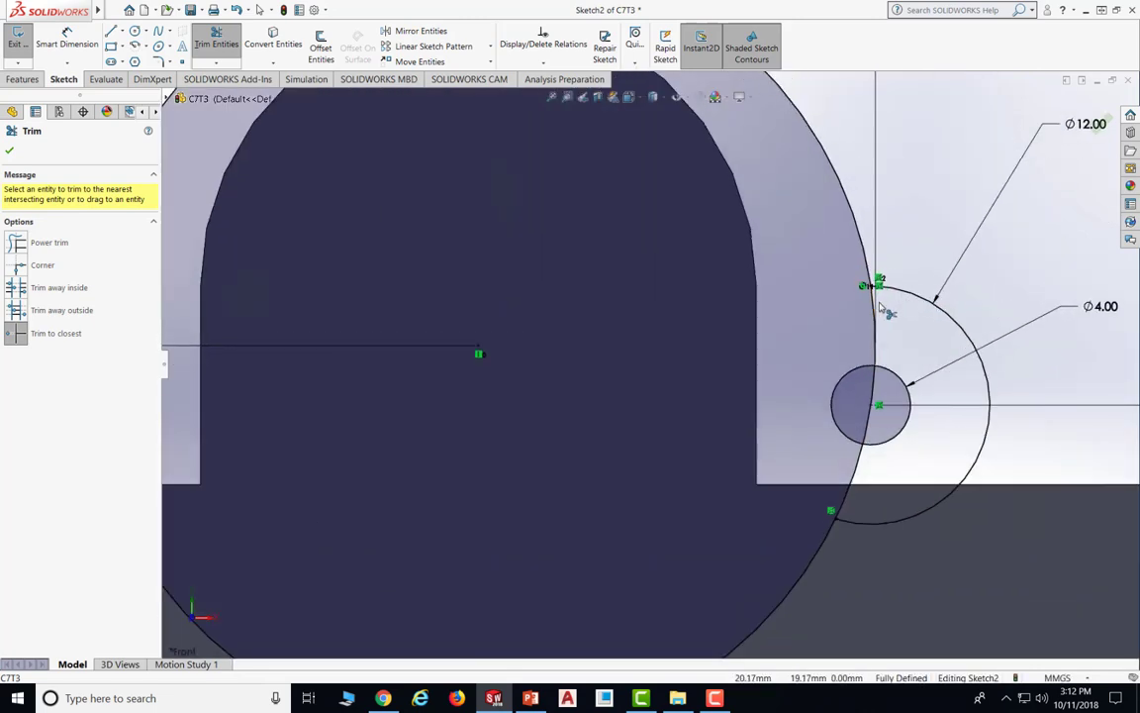
click(879, 309)
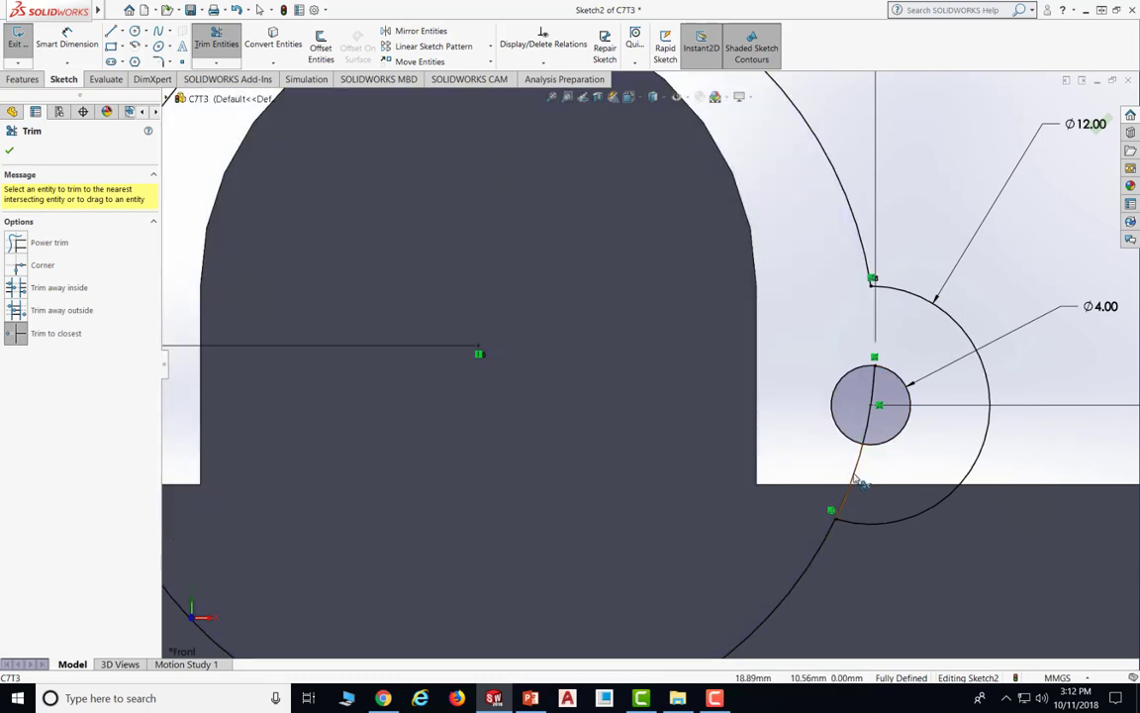
click(859, 479)
scroll(859, 479, up, 3)
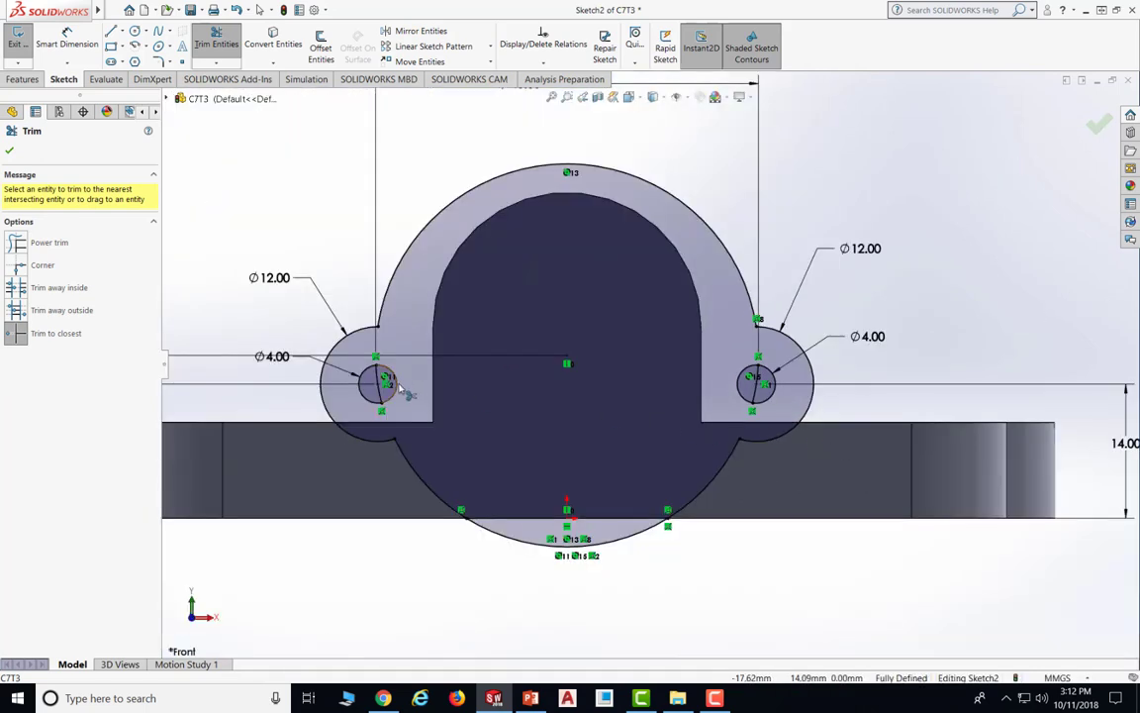
Remove the leftover segments inside both Ø4 holes and the arc below the base line
click(379, 379)
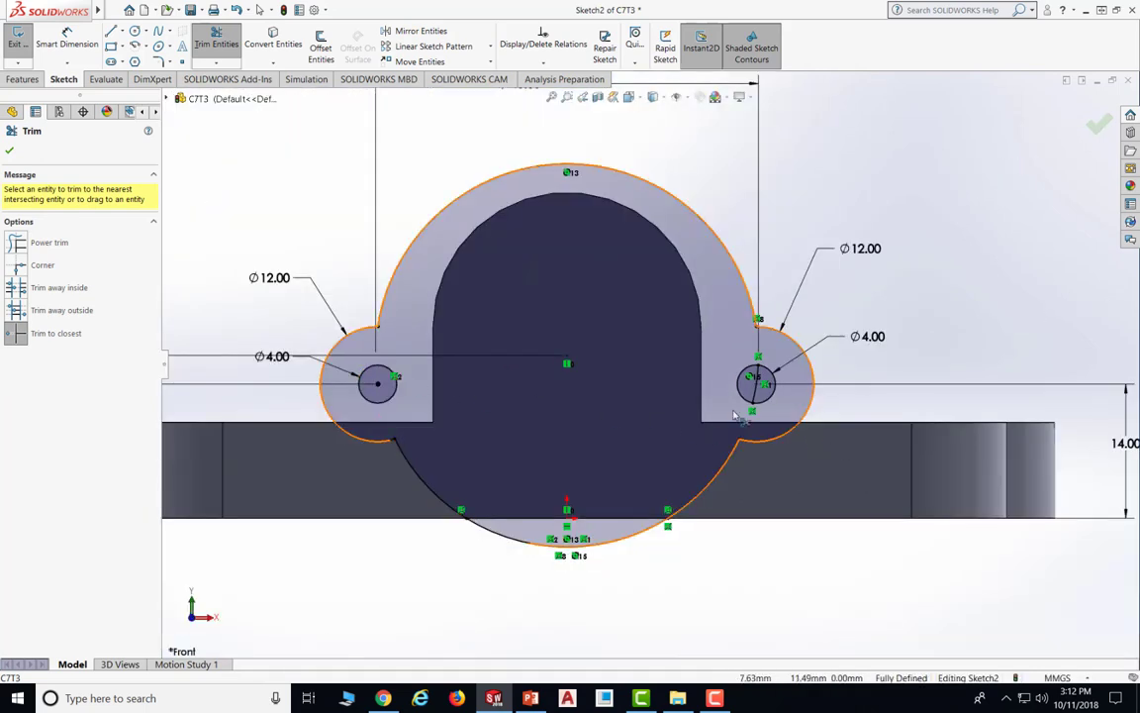
click(757, 394)
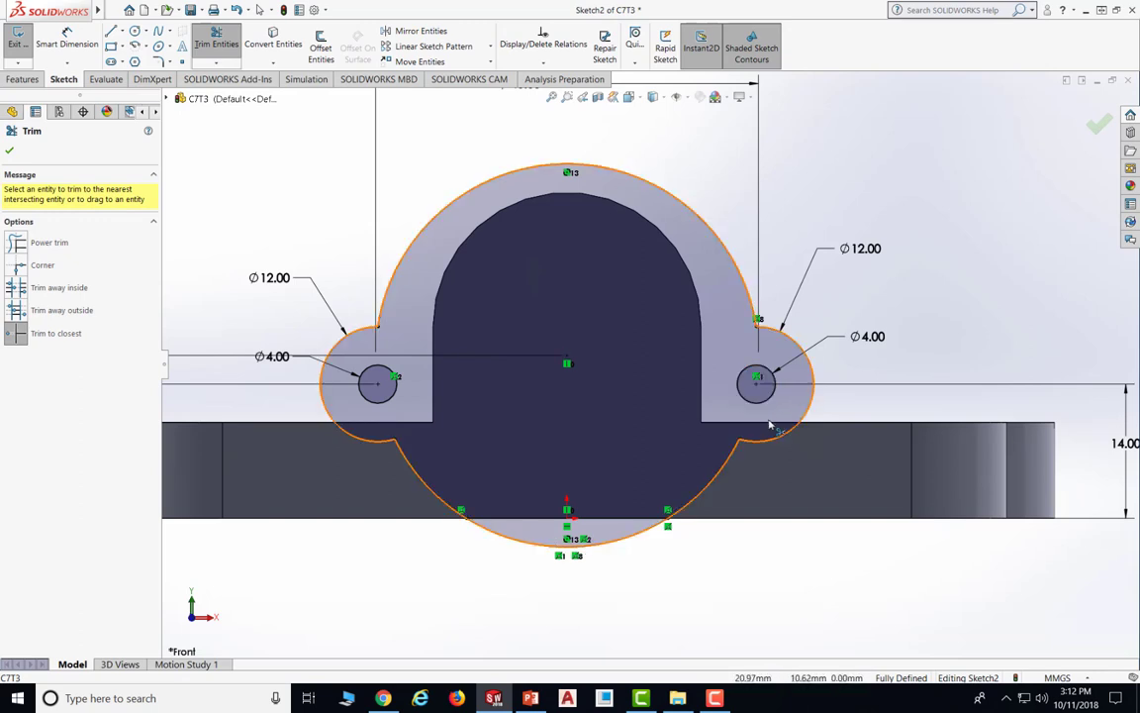
scroll(648, 362, up, 2)
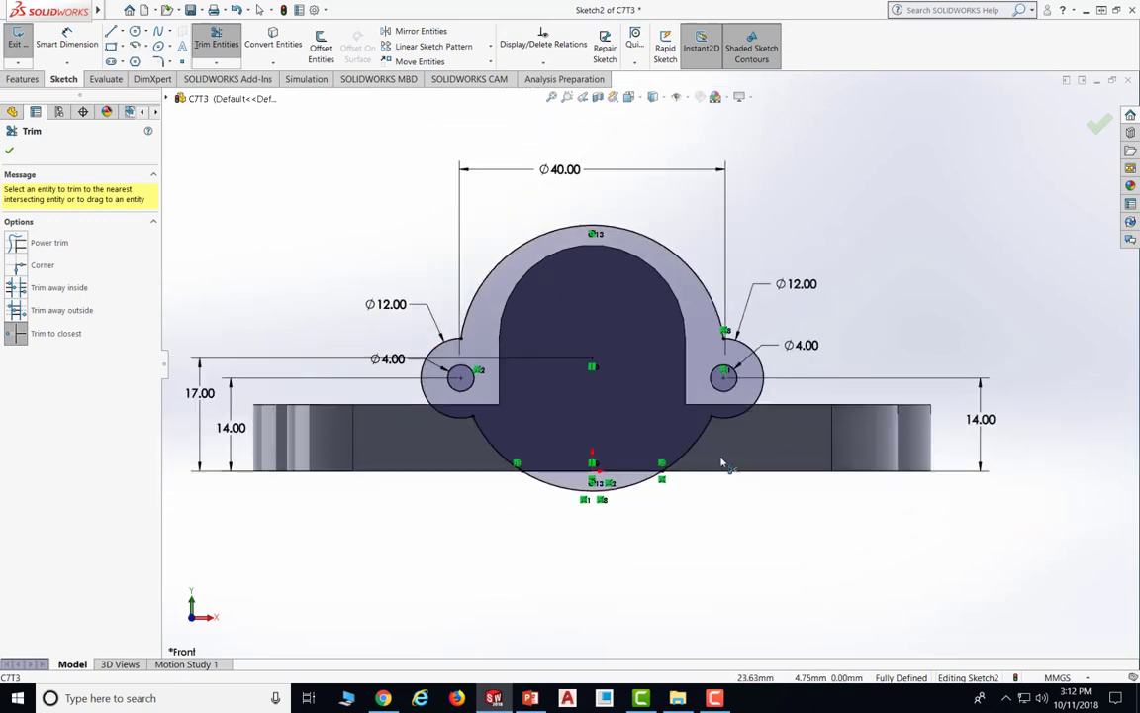
click(554, 488)
scroll(679, 463, up, 2)
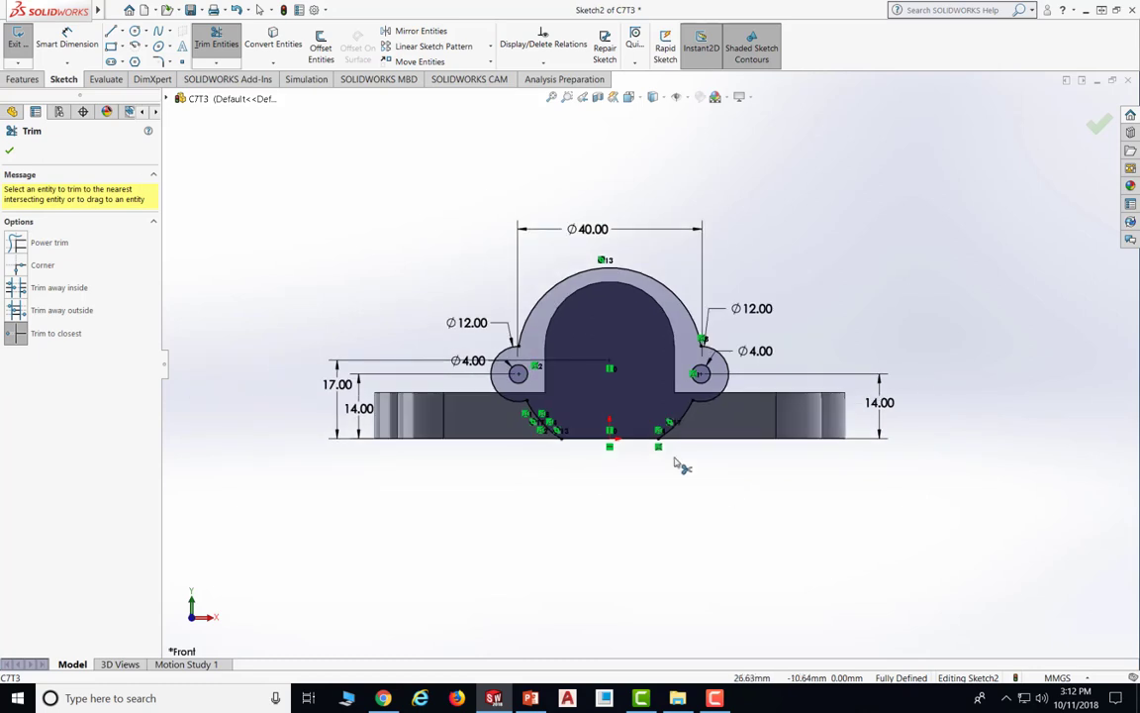
click(9, 149)
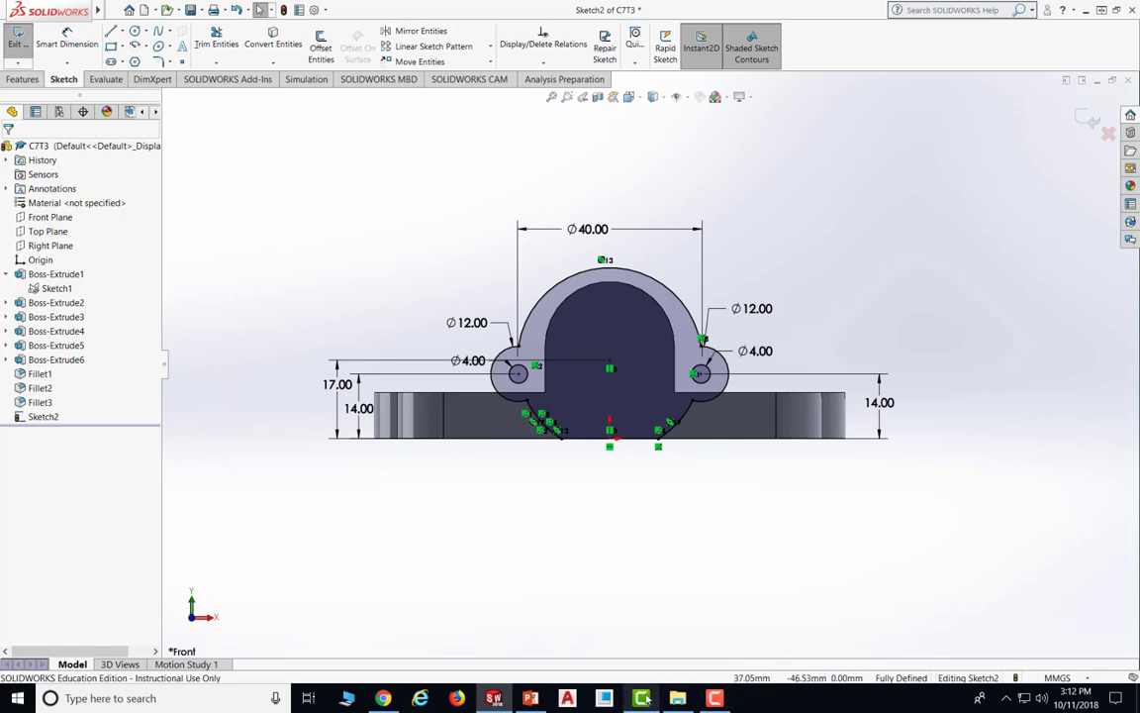
mouse_move(682, 705)
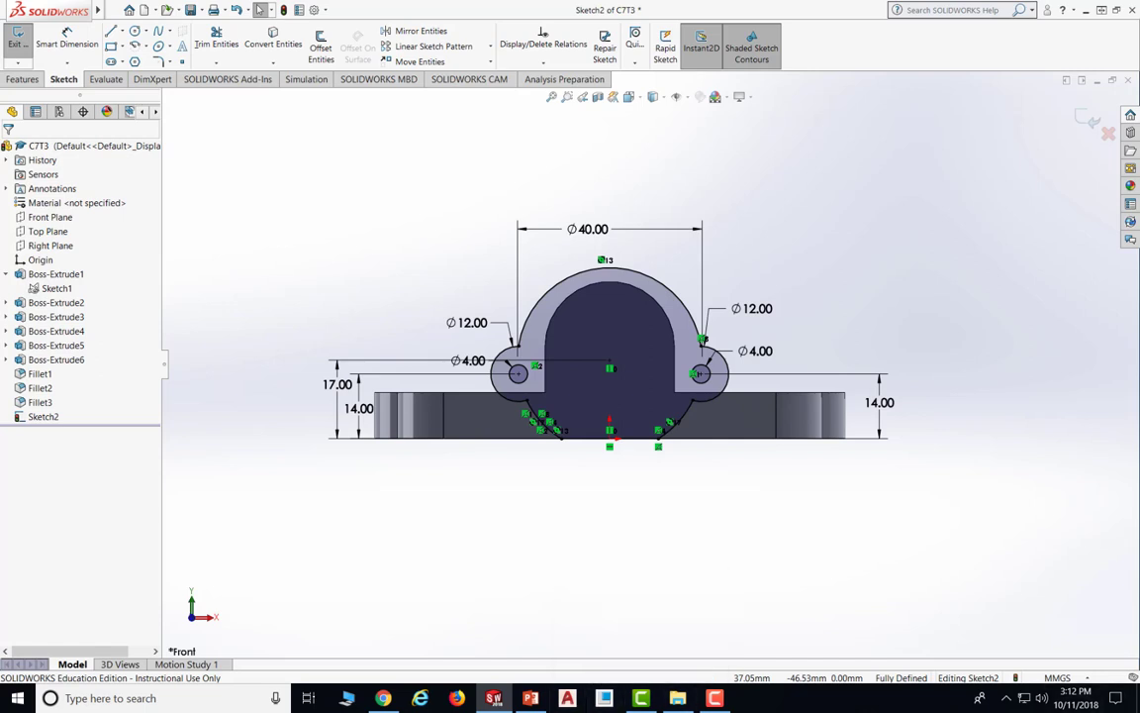
key(F10)
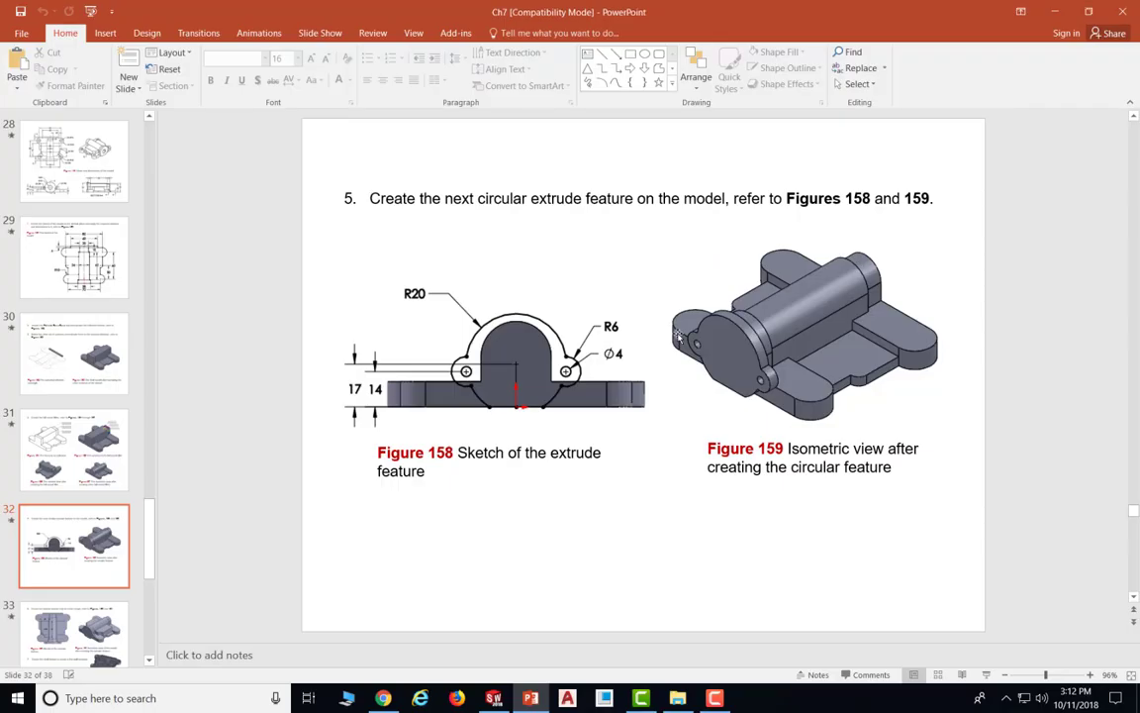
Page back through the slides to Figure 149 on slide 28, then return to SOLIDWORKS
scroll(678, 336, up, 2)
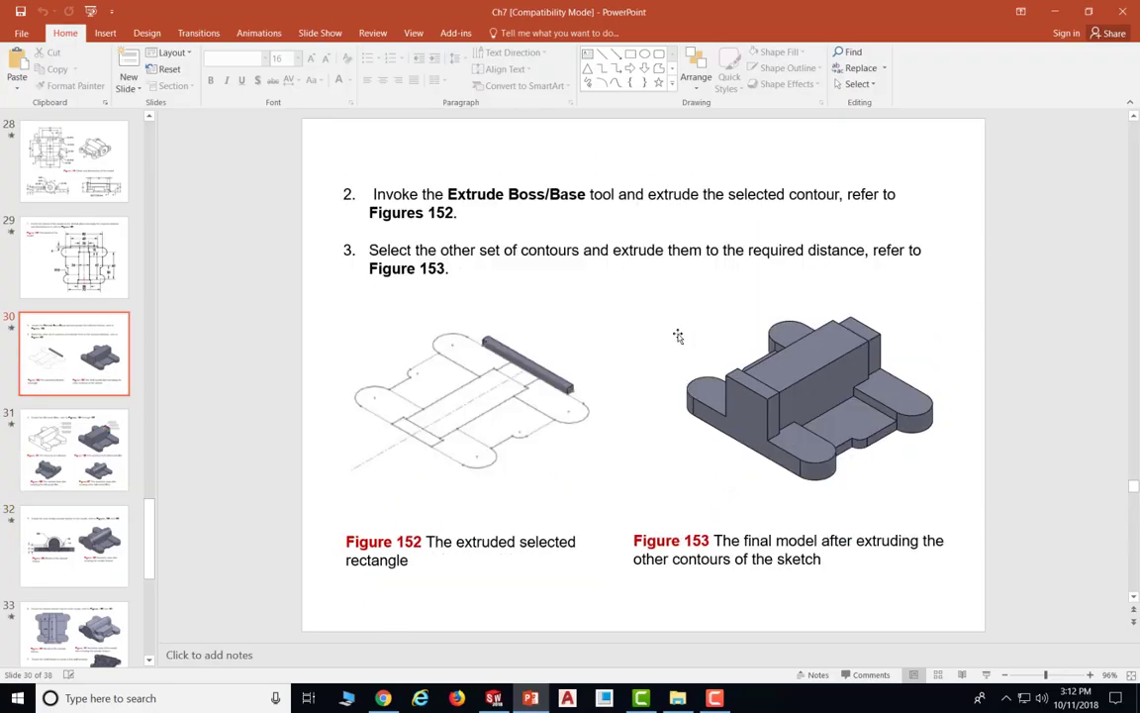
scroll(678, 336, down, 1)
scroll(678, 337, up, 2)
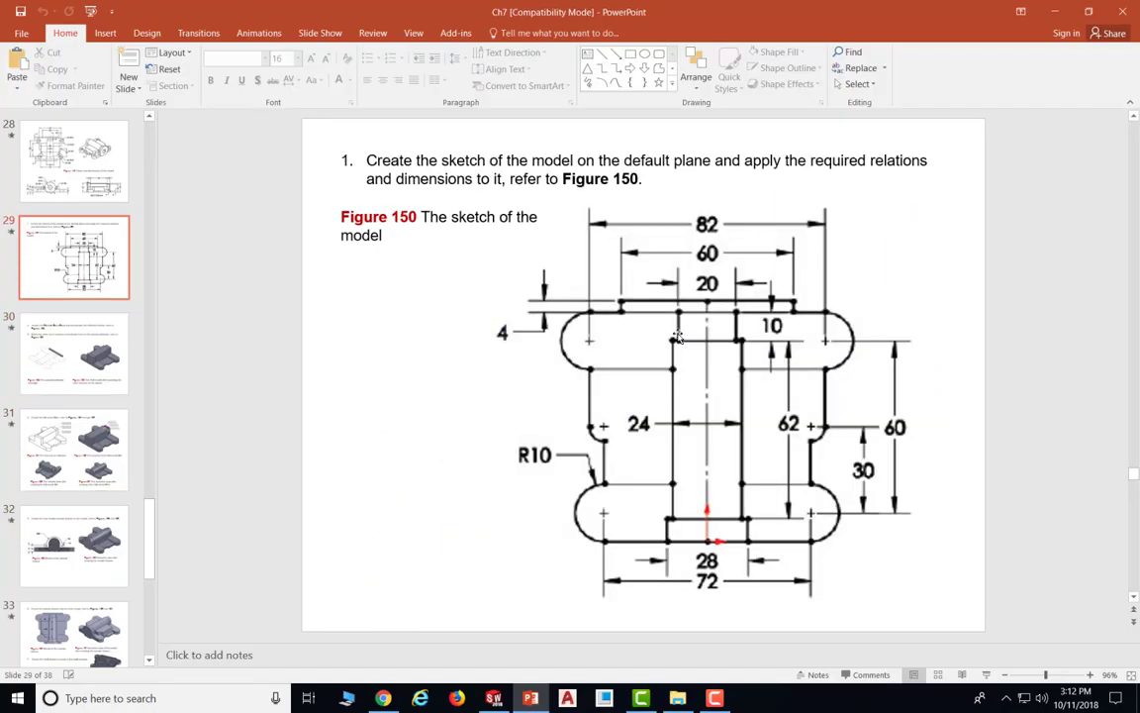
scroll(678, 337, up, 1)
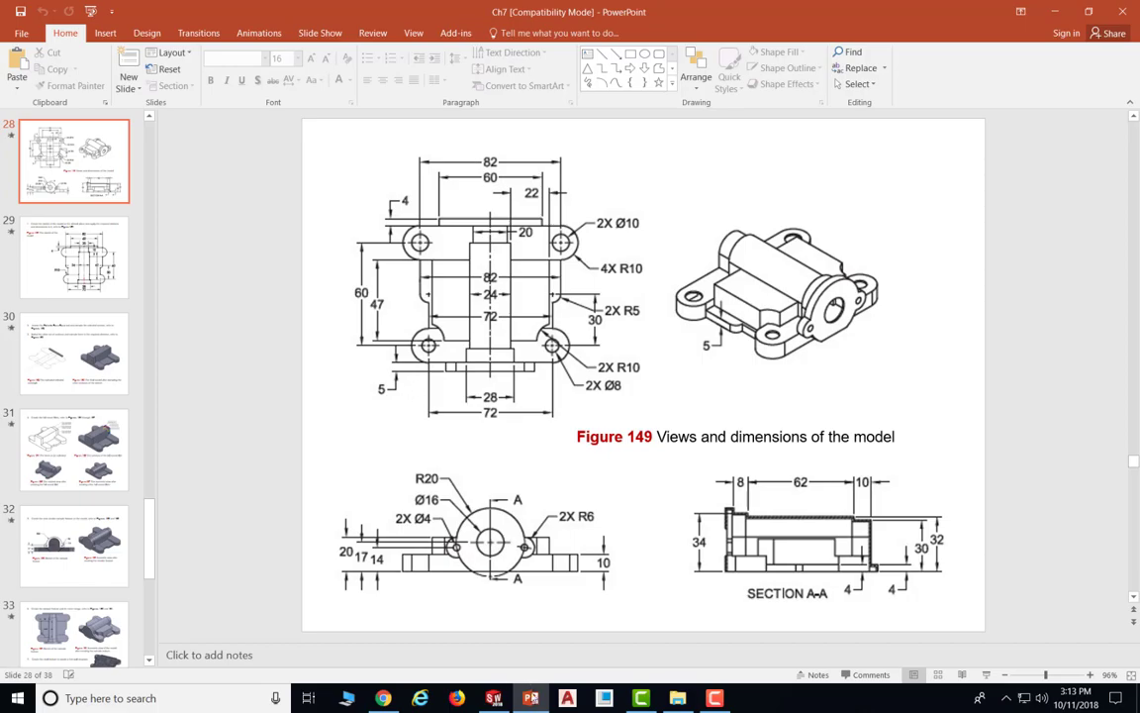
click(493, 698)
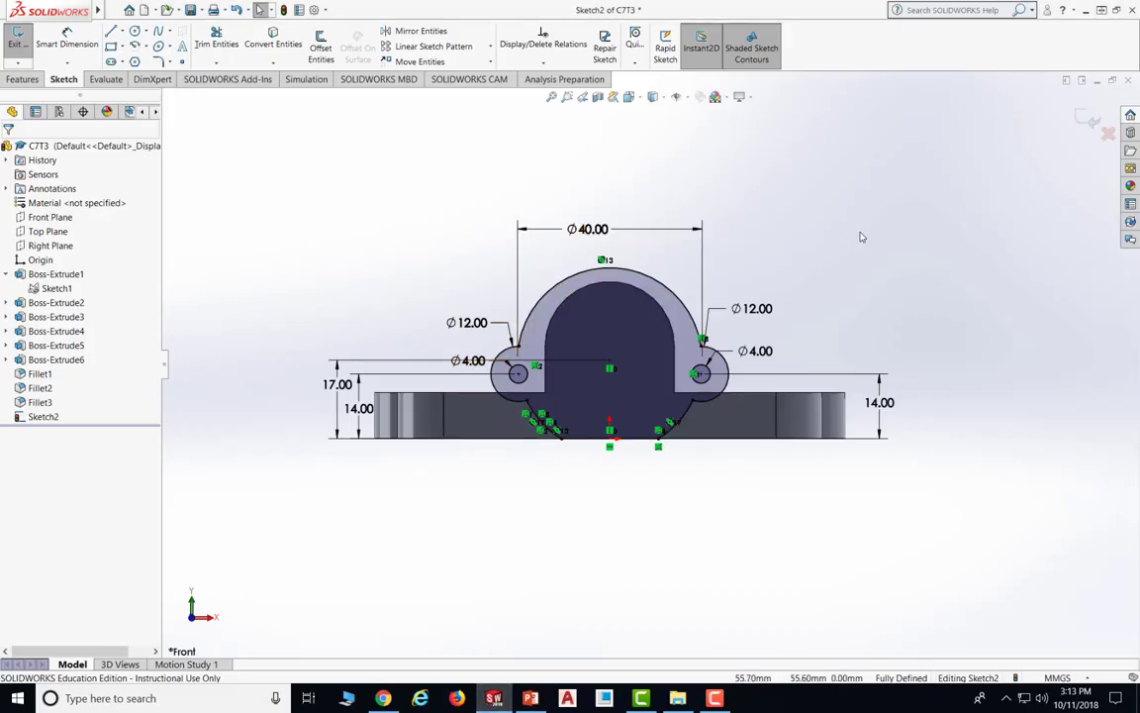
Extrude Sketch2 as a 5 mm boss, creating the two-hole flange Boss-Extrude7
middle_drag(861, 238, 881, 386)
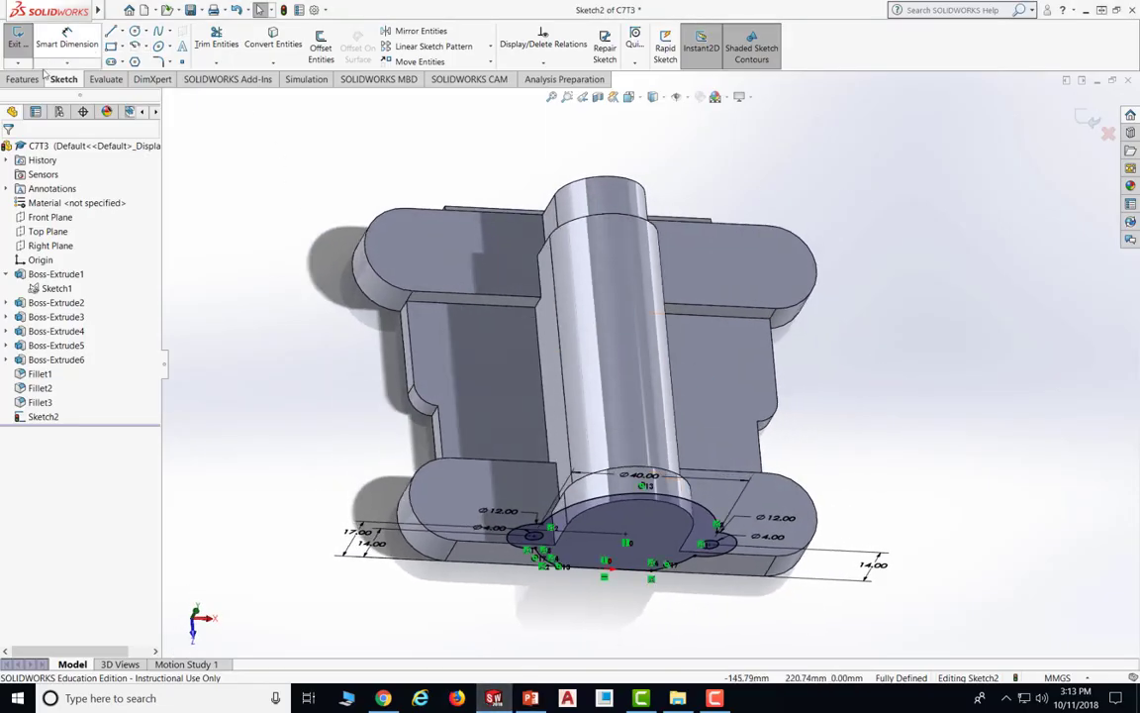
click(44, 416)
click(24, 82)
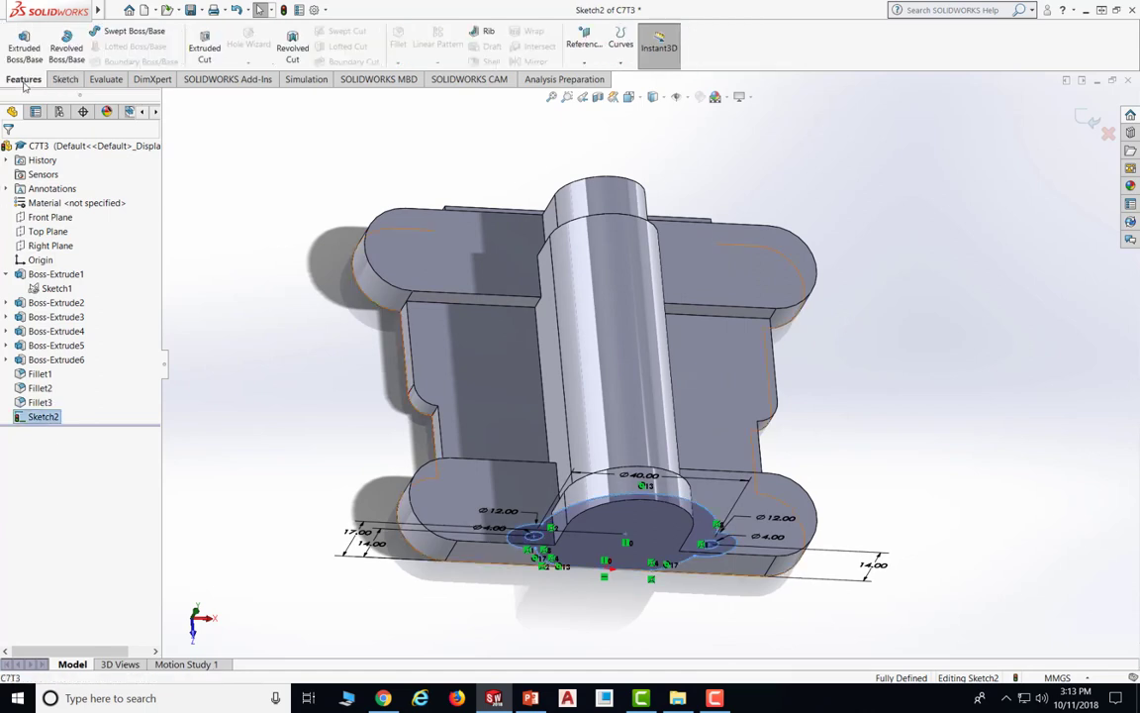
click(26, 56)
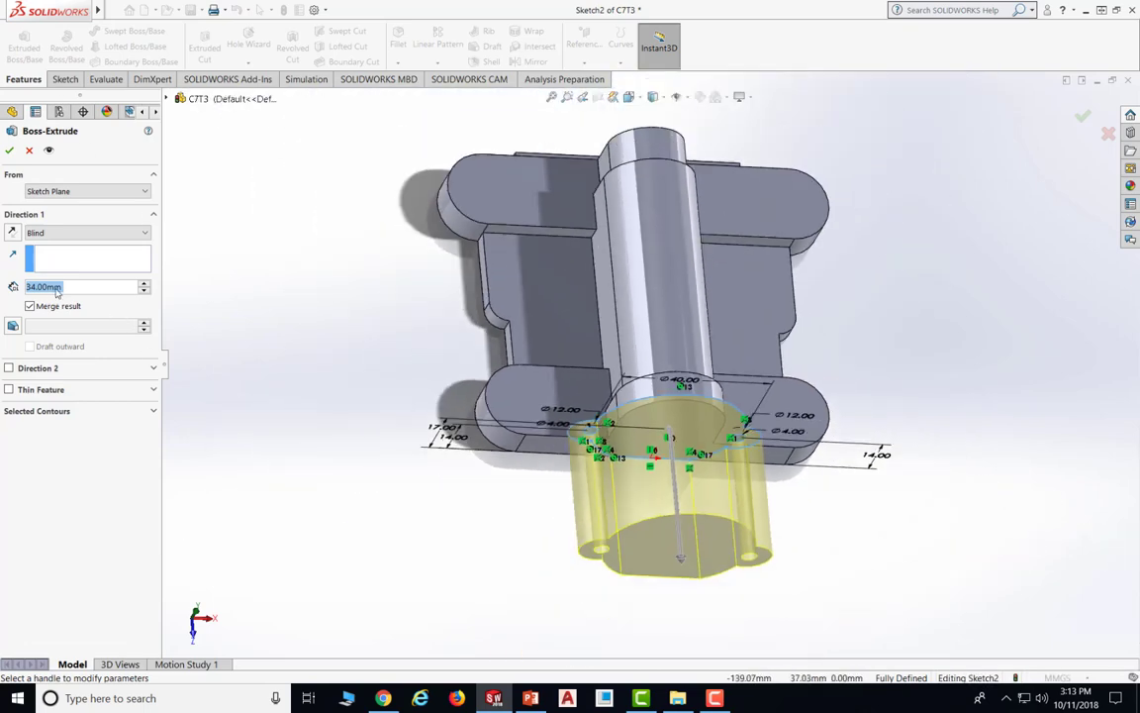
right_click(41, 288)
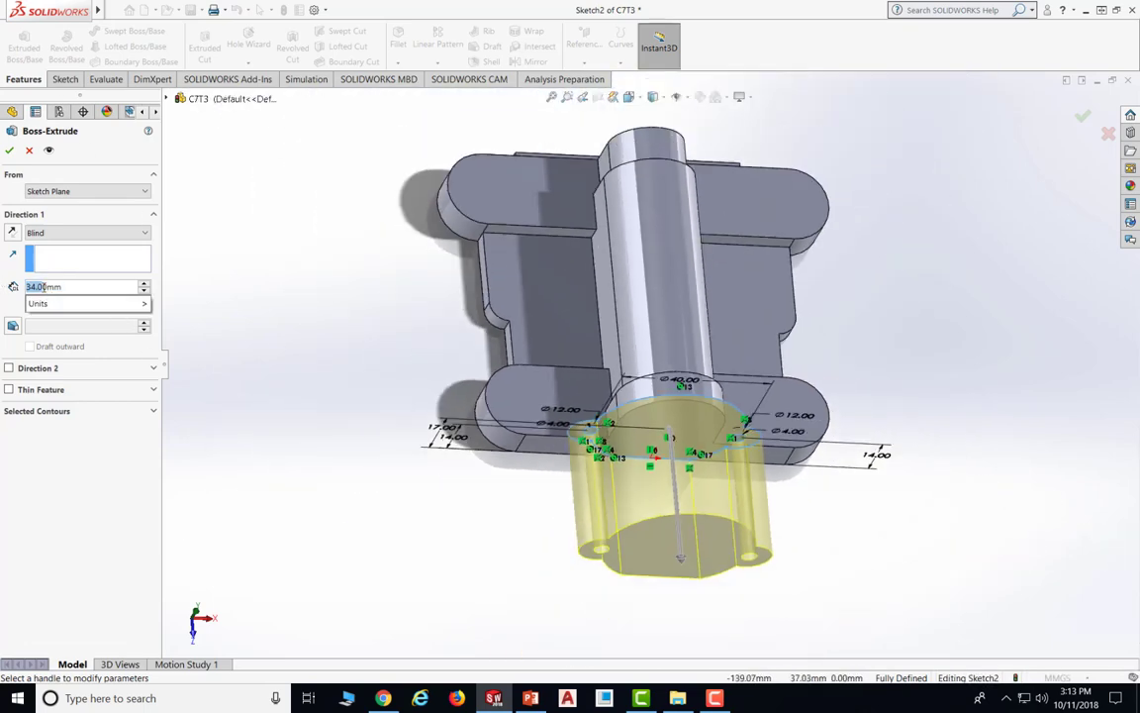
key(Escape)
text(5)
key(Return)
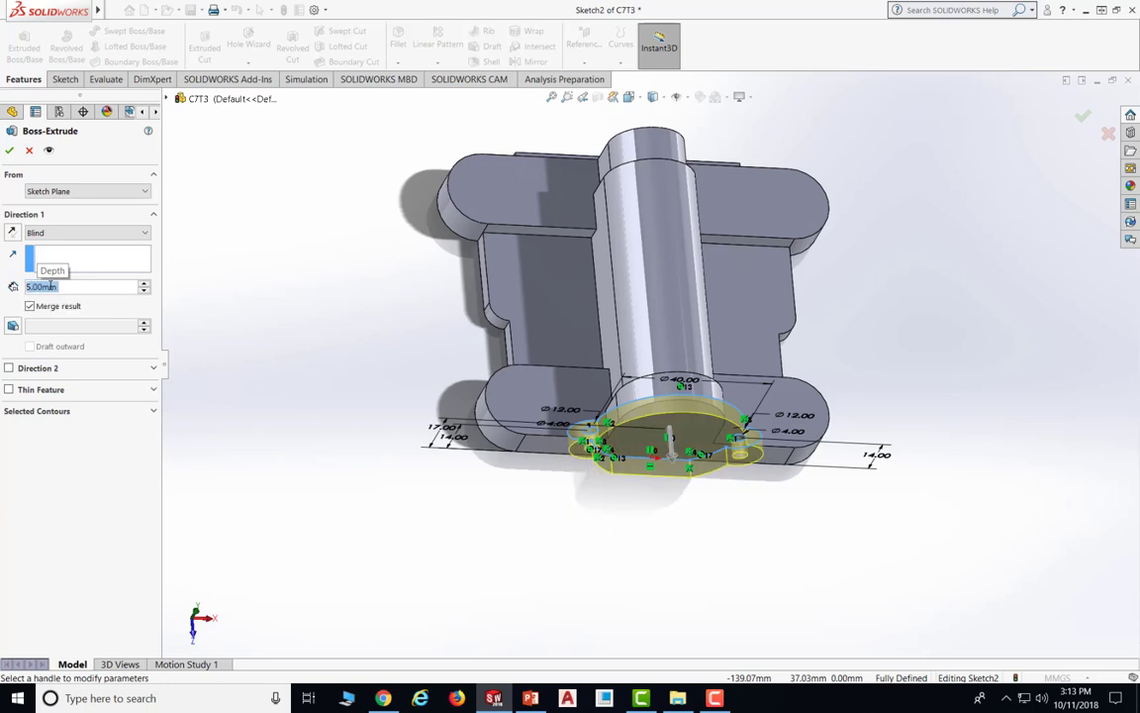
click(8, 151)
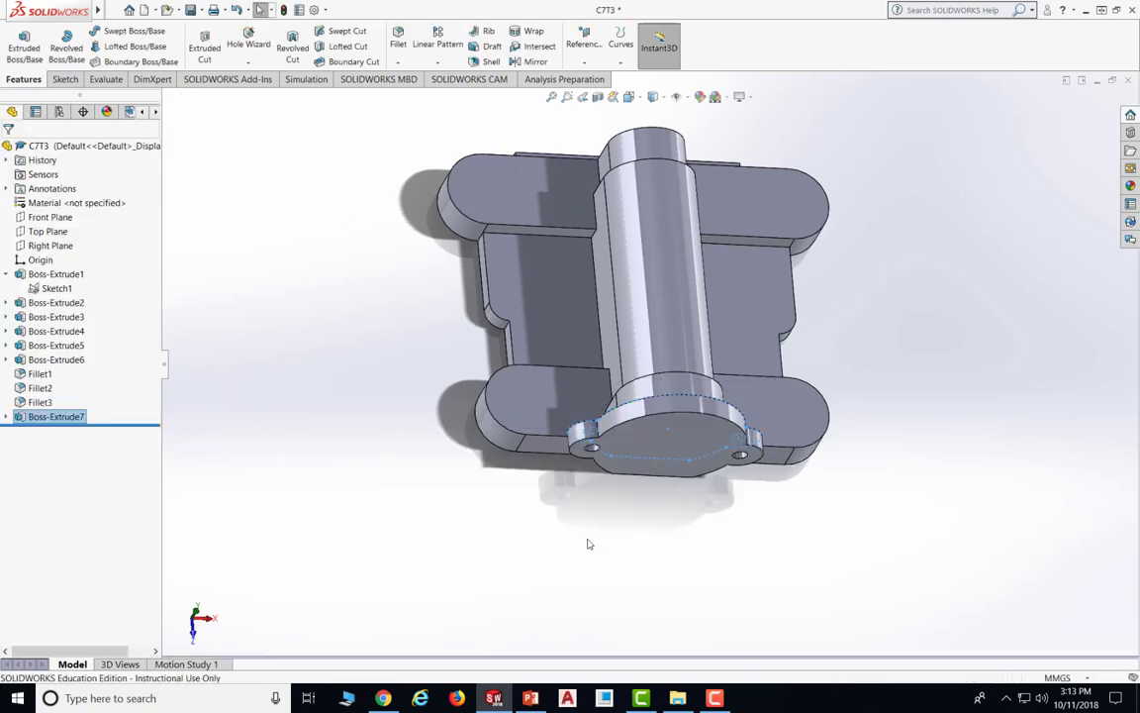
Rotate the part to inspect the new flange and switch back to the tutorial slides
middle_drag(280, 265, 860, 525)
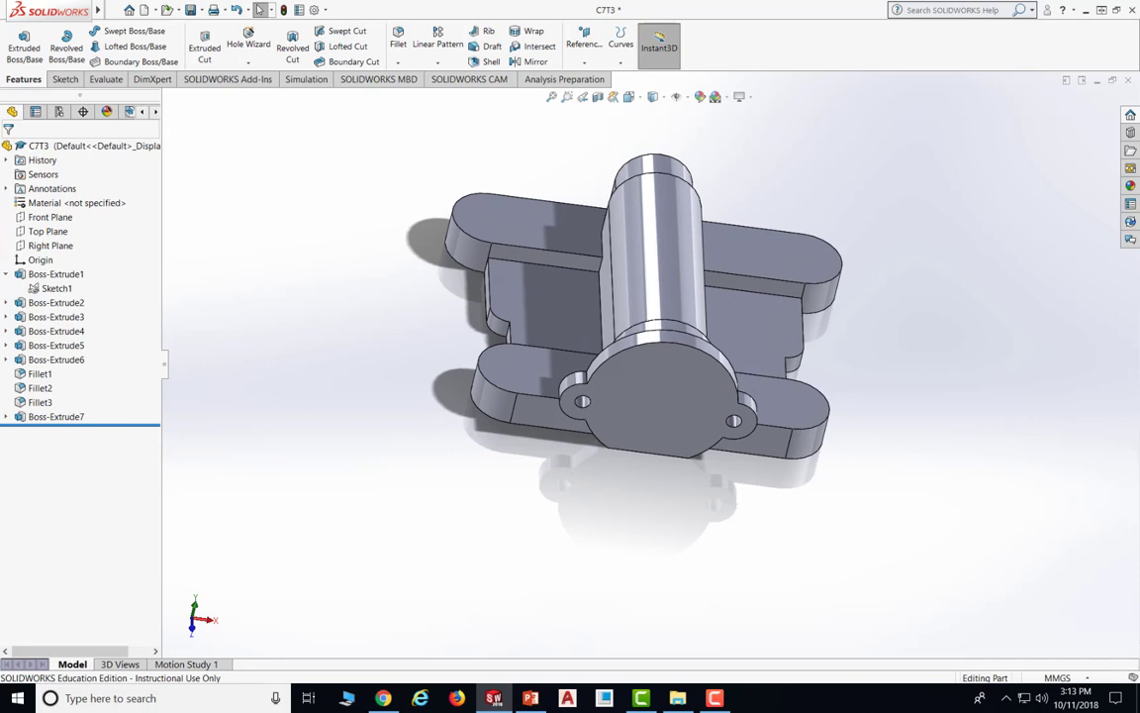
key(F10)
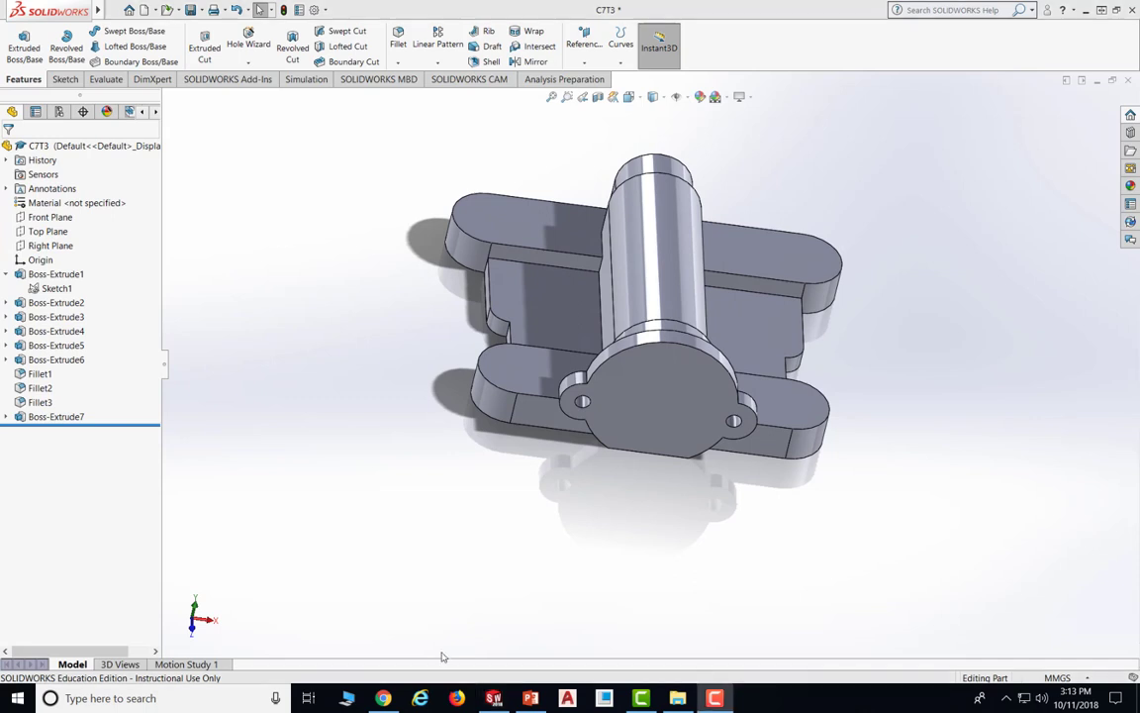
key(alt+Tab)
Page ahead to the circular extrude step, then scroll back to slide 28's Figure 149 dimensions
key(Page_Down)
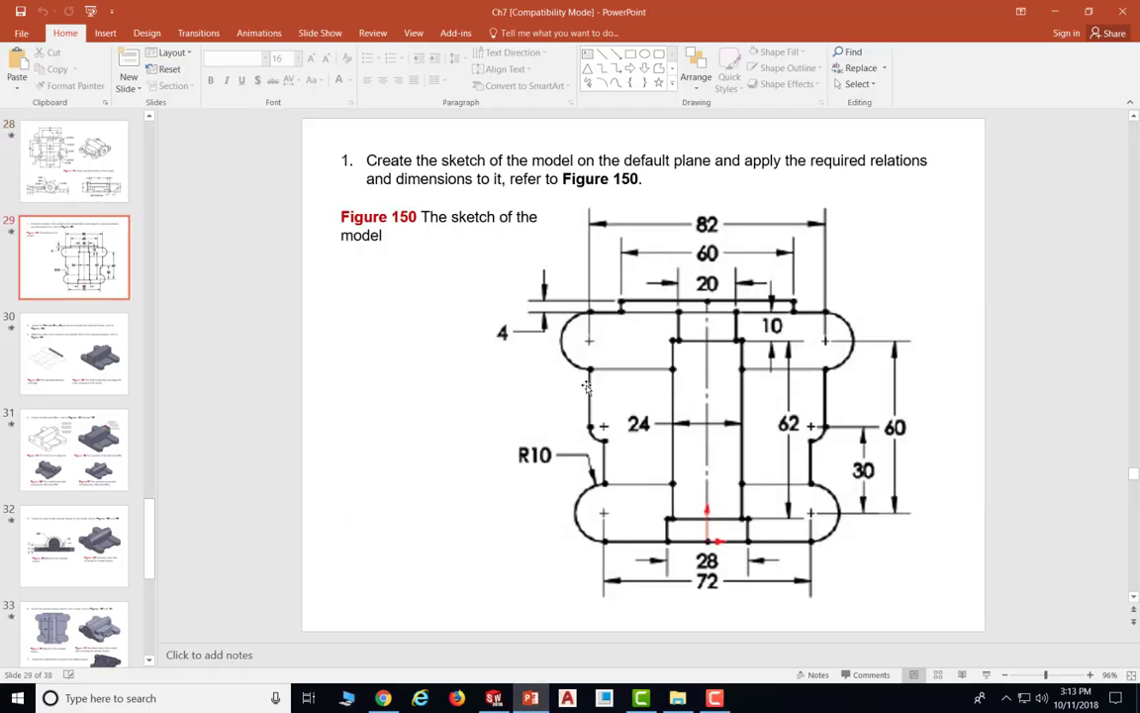
key(Page_Down)
key(Page_Down)
key(Page_Down)
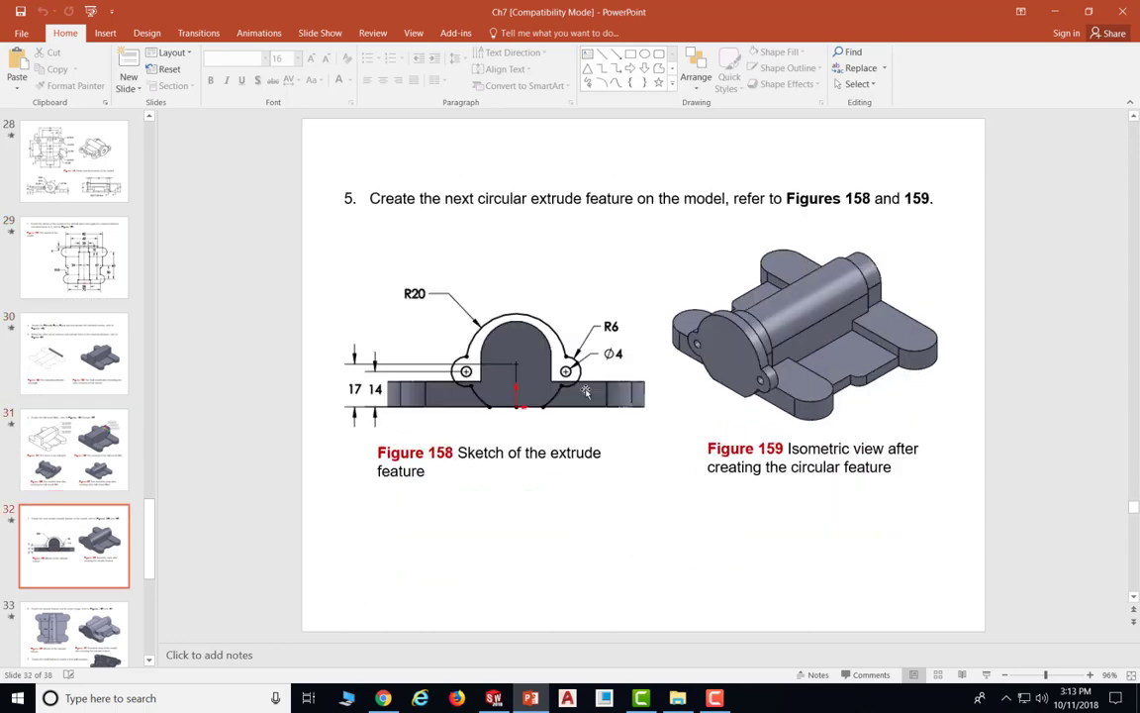
key(Page_Down)
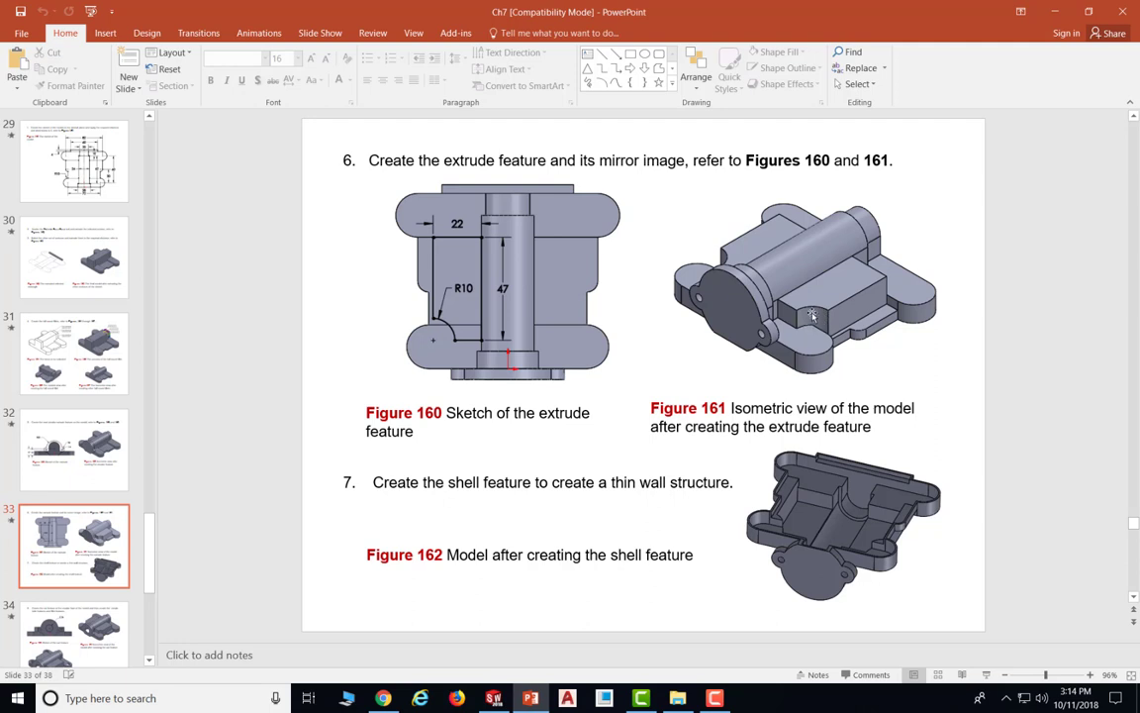
scroll(674, 337, up, 4)
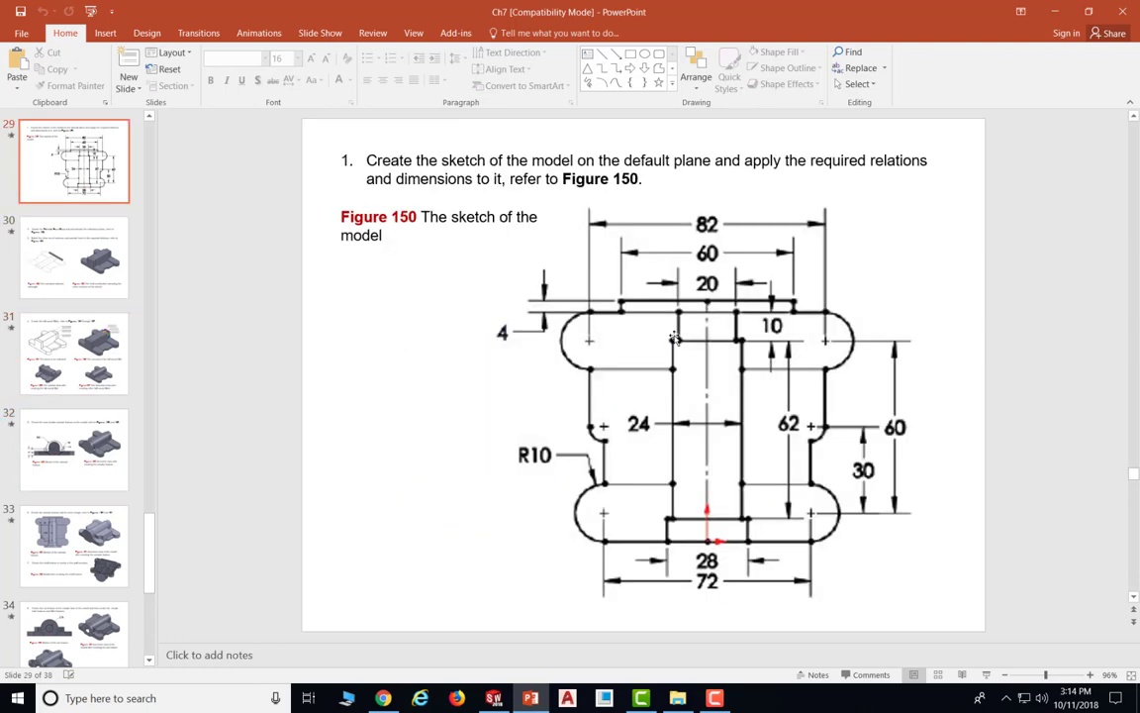
scroll(674, 338, up, 1)
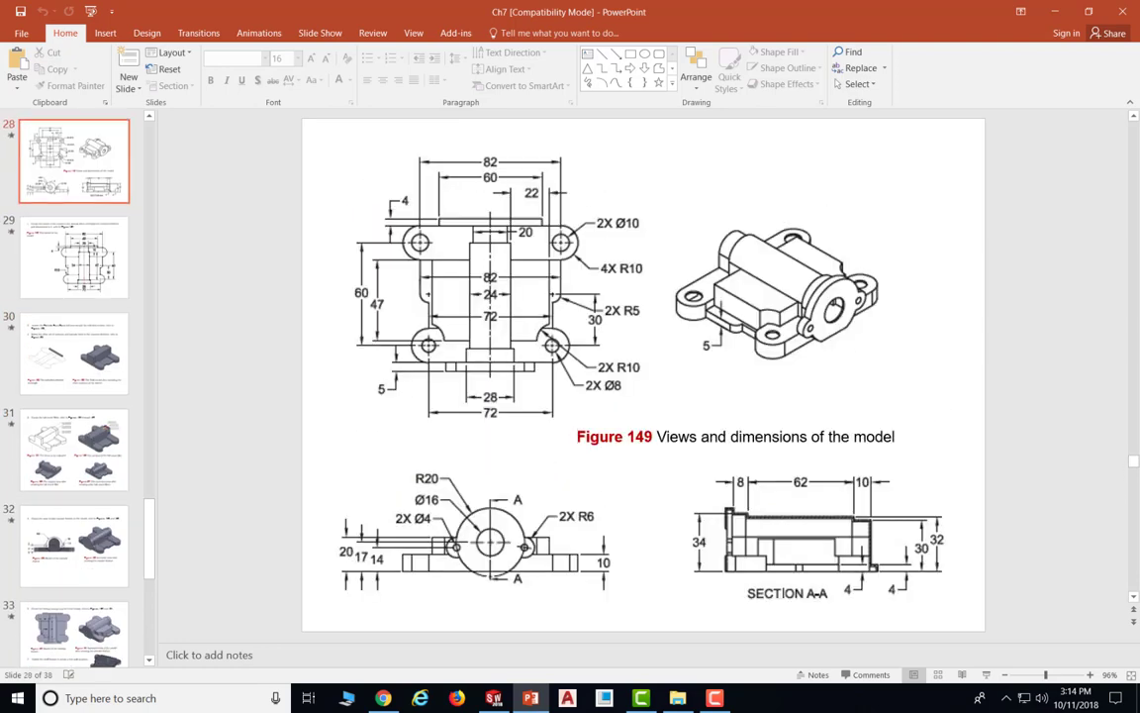
key(F10)
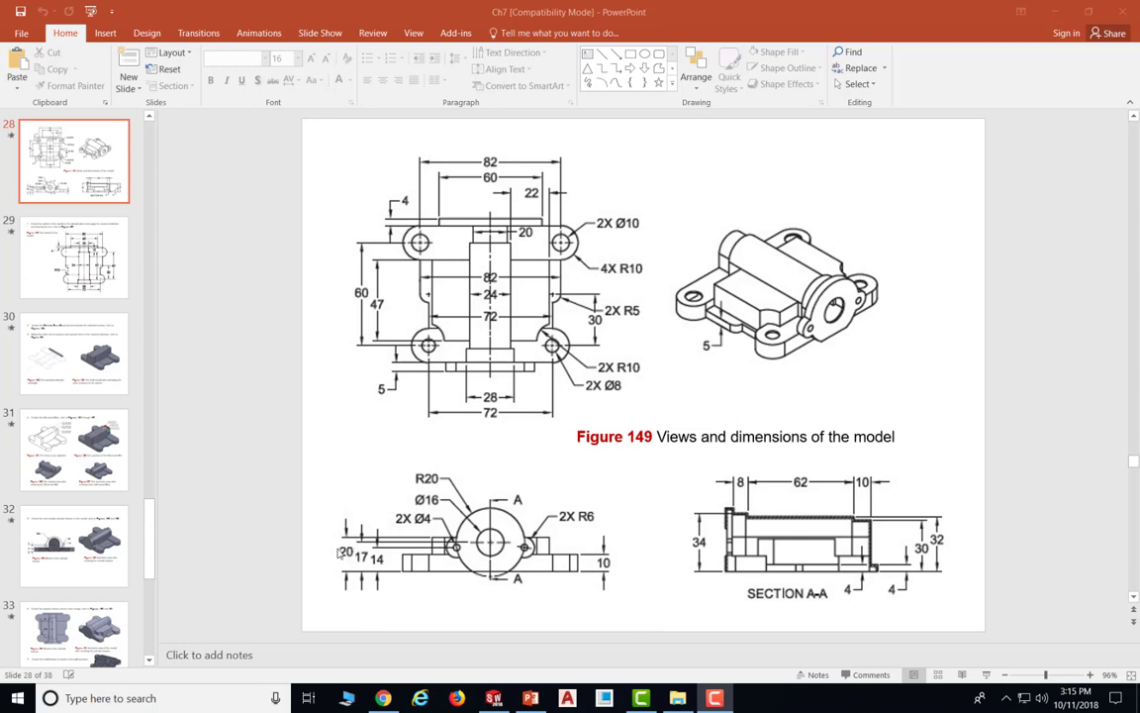
Create reference Plane1 parallel to the Top Plane at a 20 mm offset
click(493, 698)
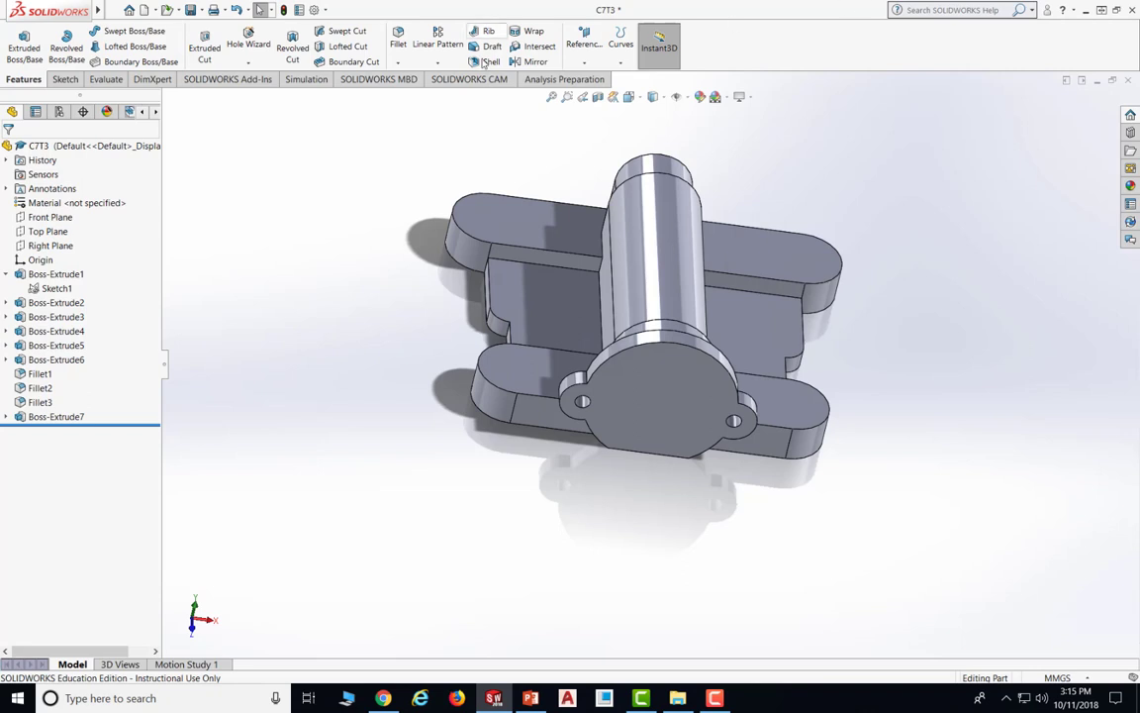
click(583, 62)
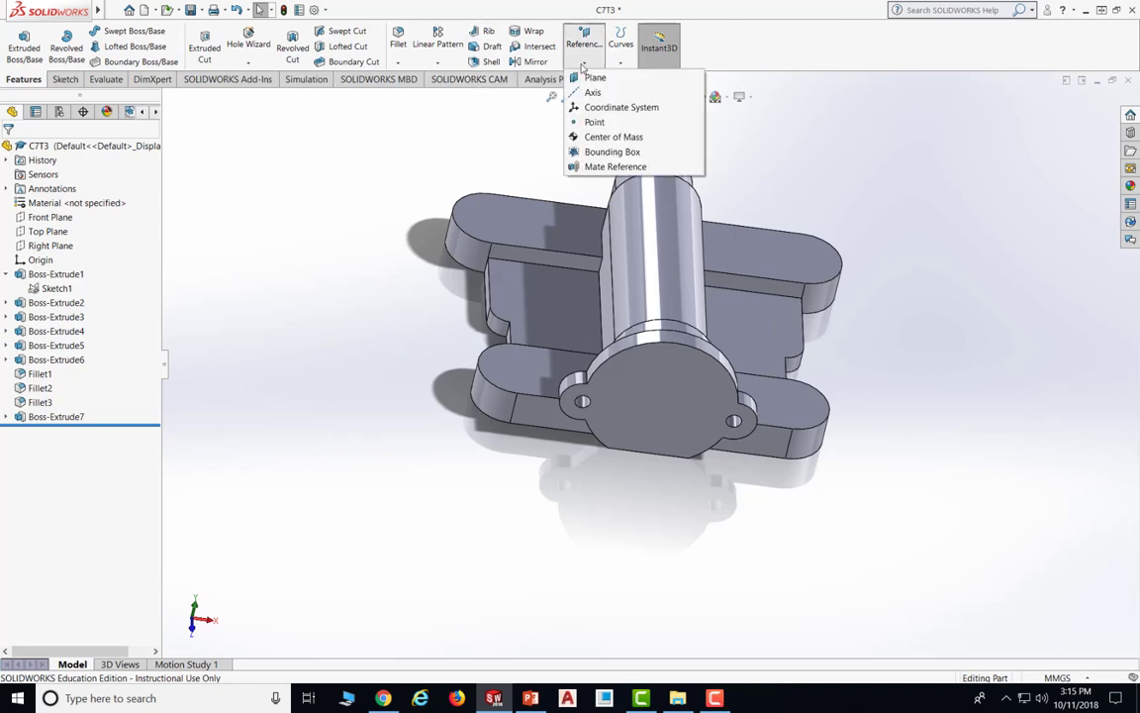
click(594, 79)
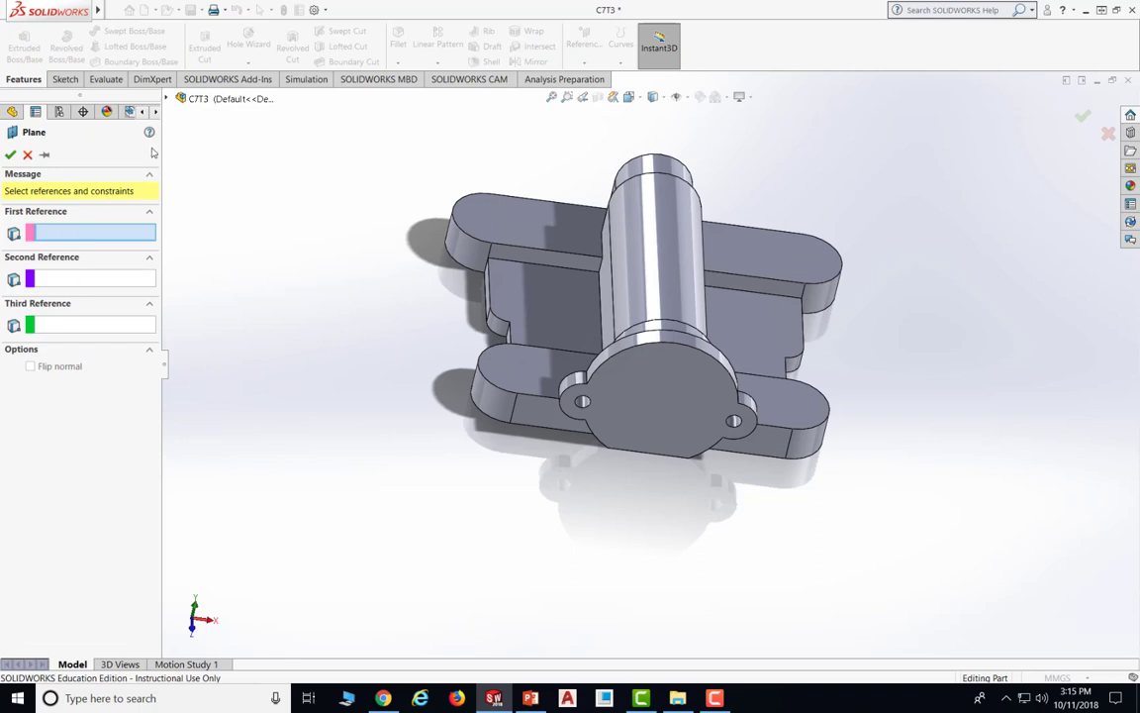
click(168, 99)
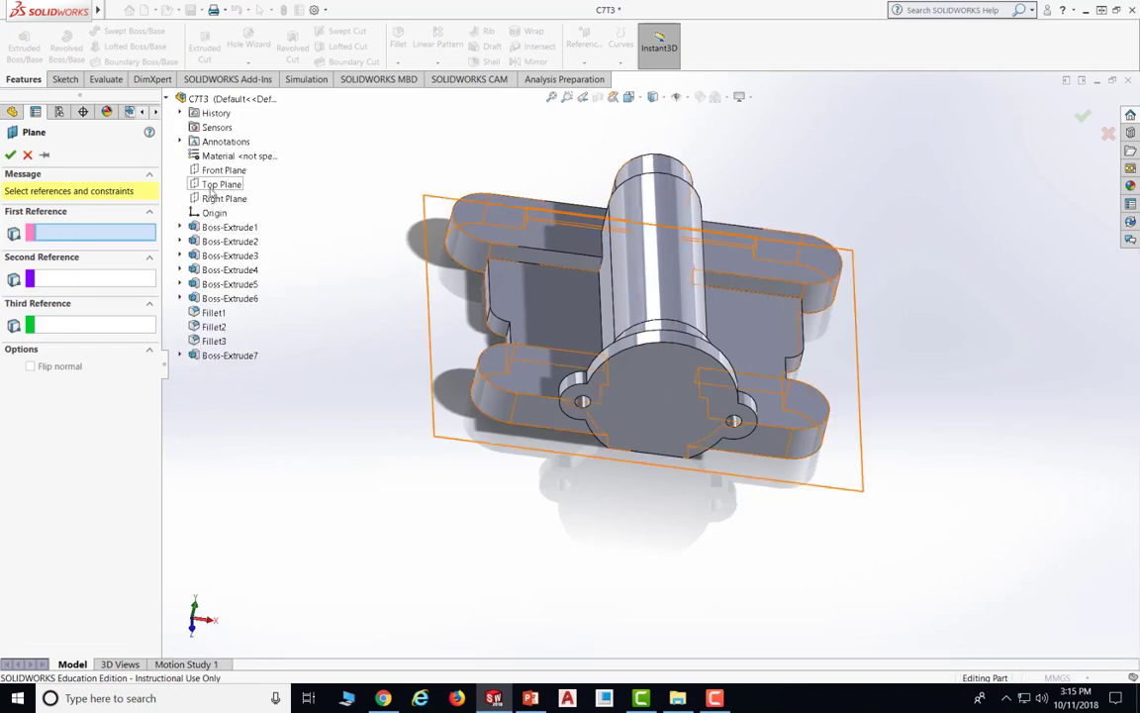
middle_drag(306, 323, 391, 311)
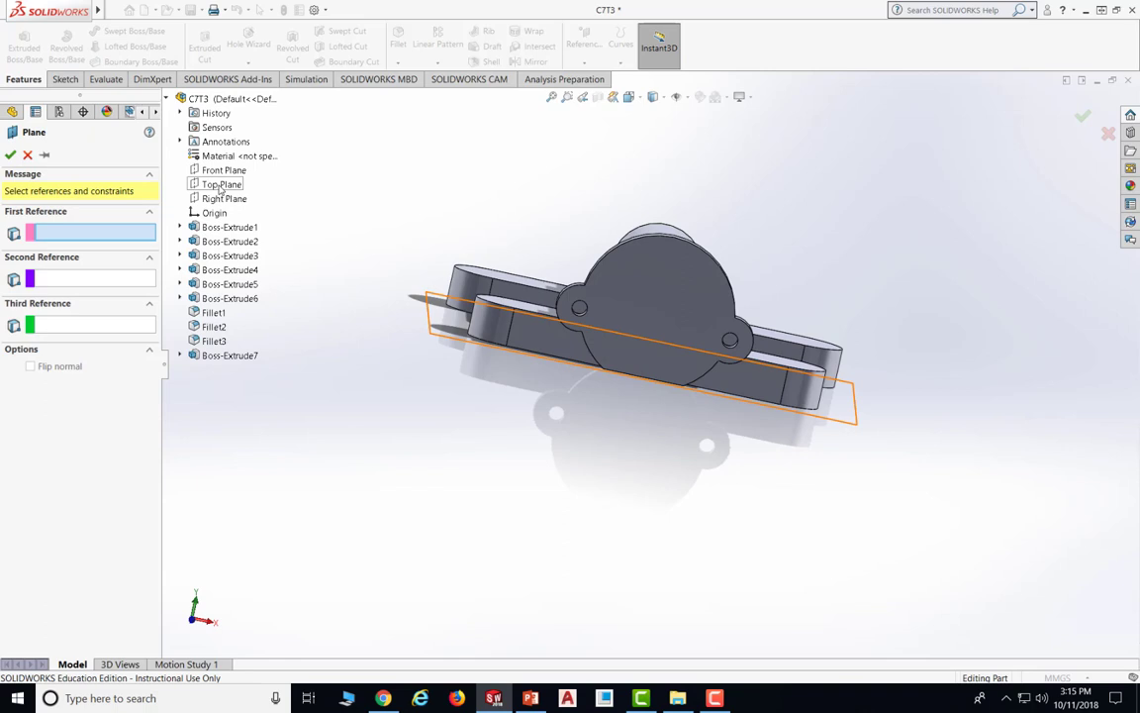
click(222, 185)
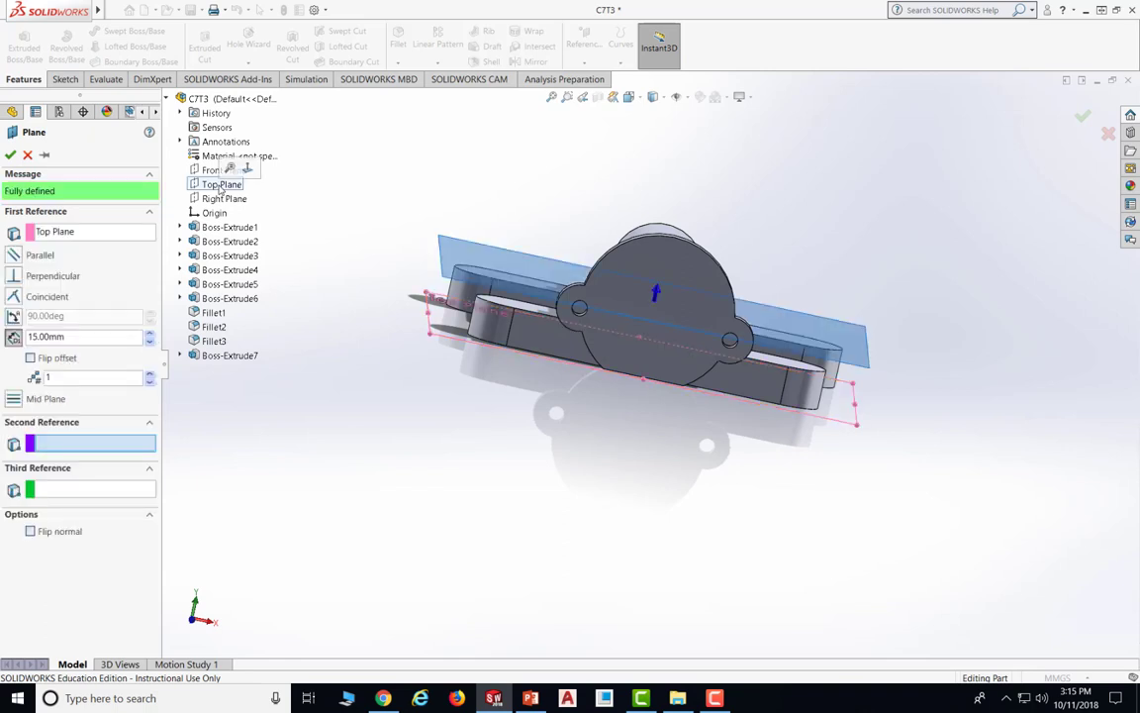
double_click(35, 337)
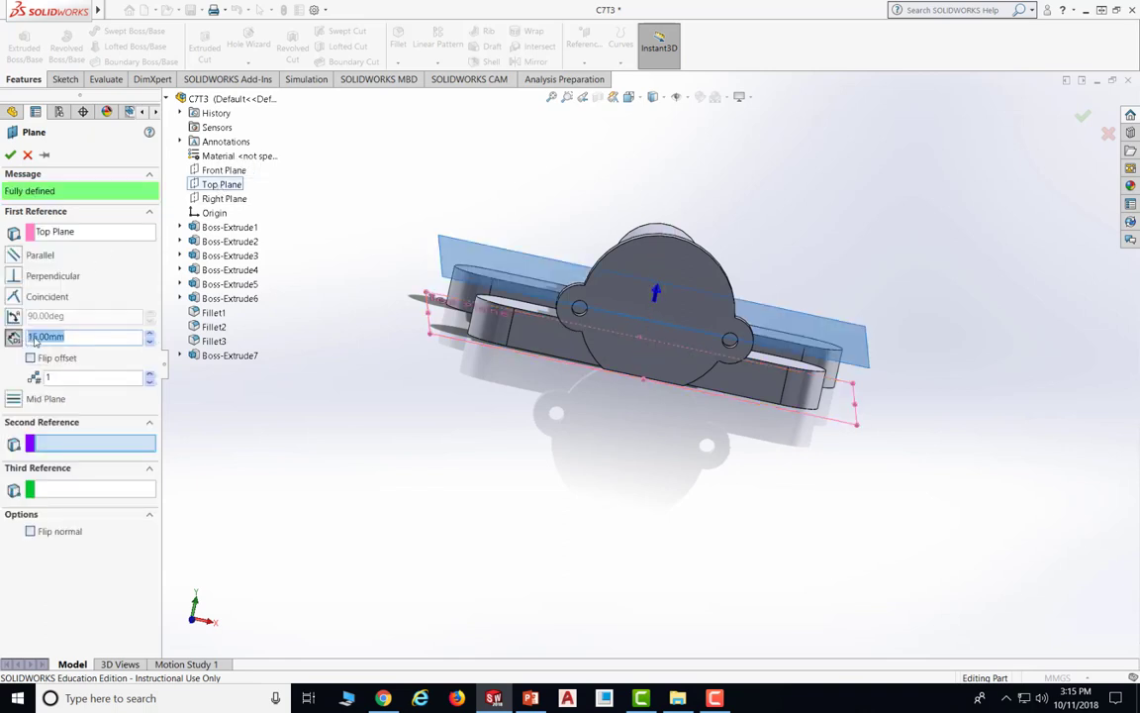
click(40, 338)
click(10, 155)
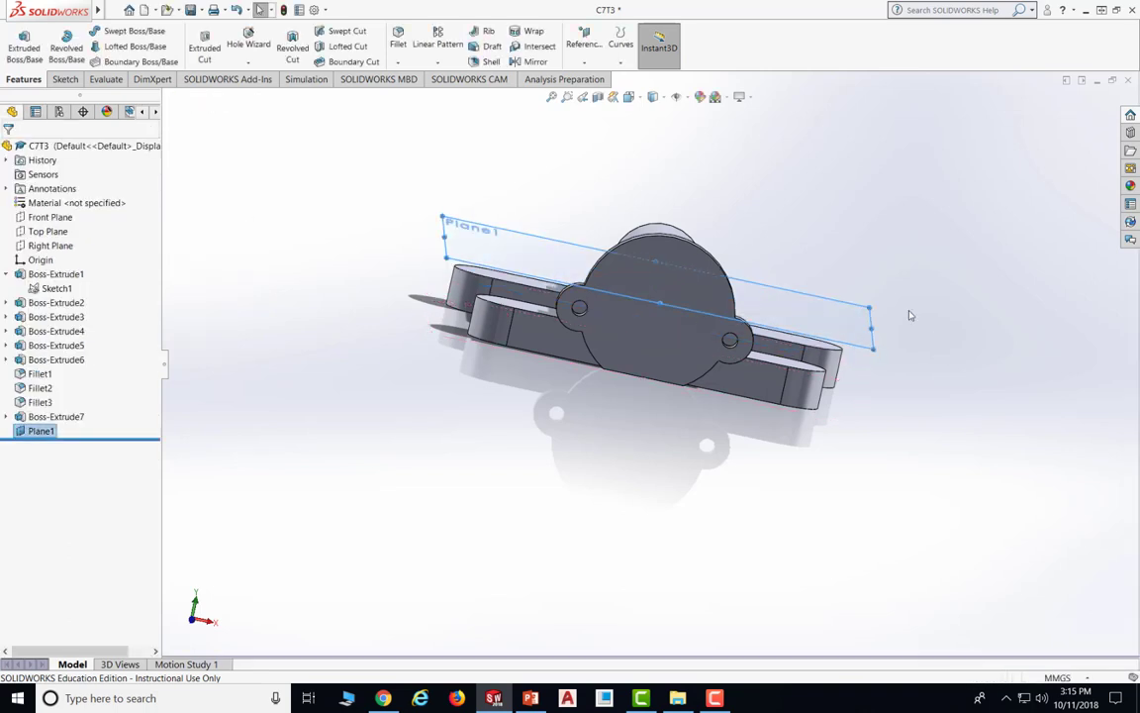
Set the view orientation to Top and switch to the PowerPoint slides
click(640, 99)
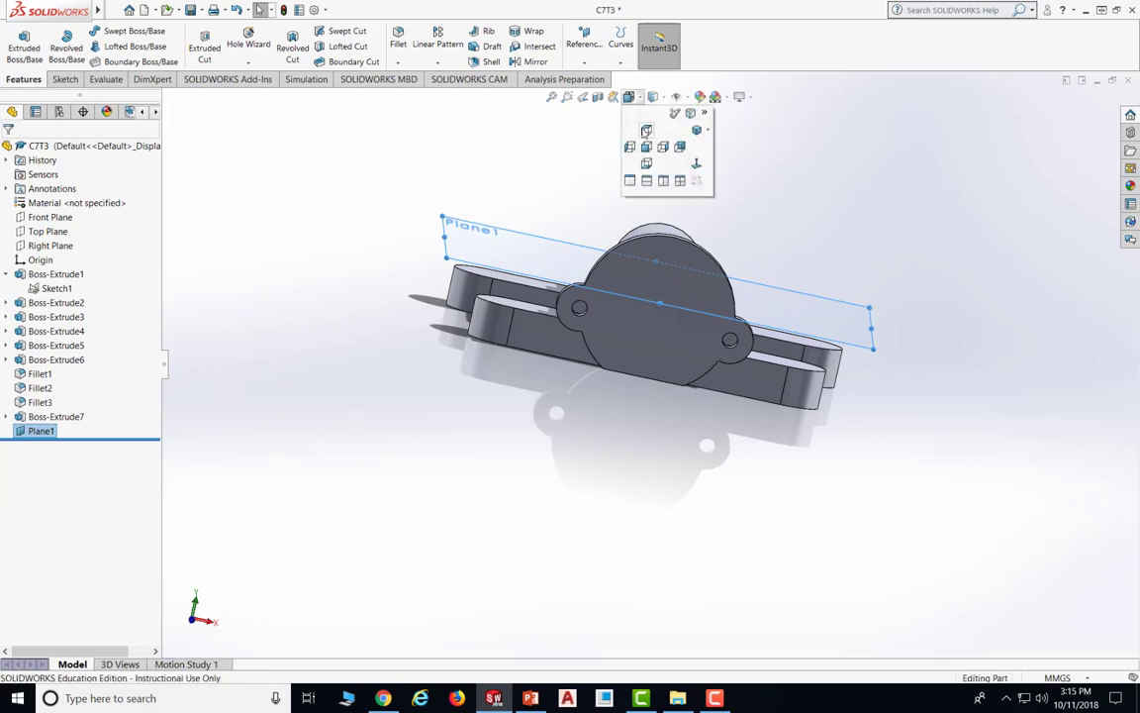
click(646, 130)
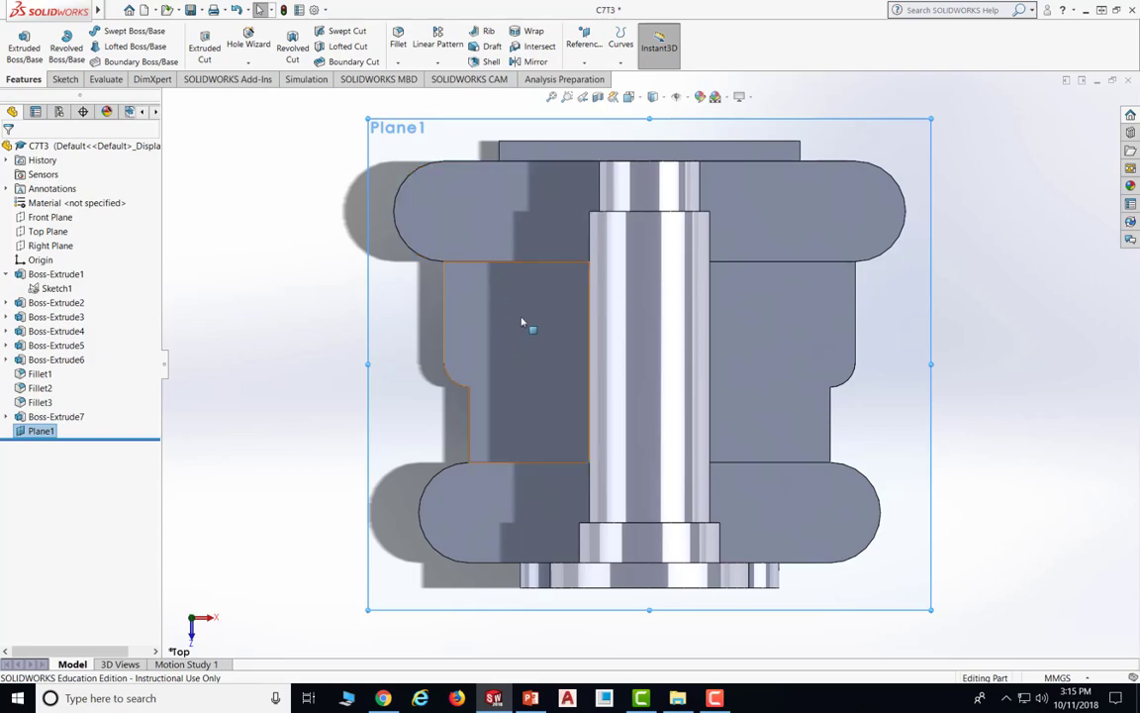
click(531, 698)
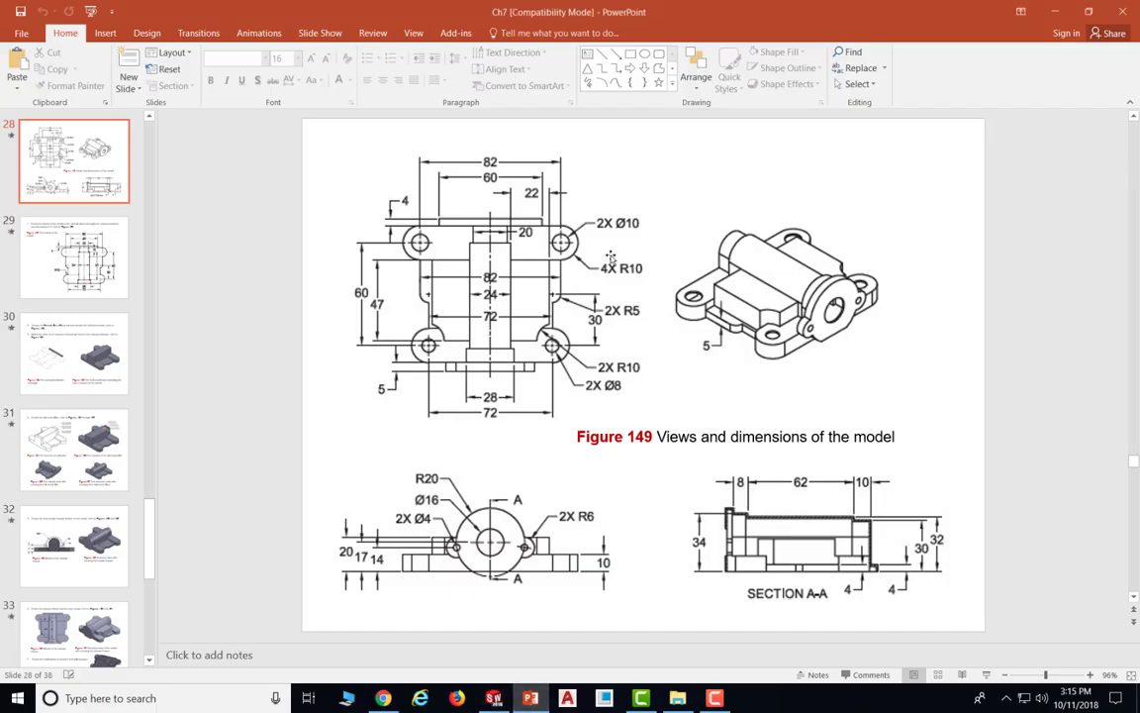
Scroll ahead to slide 33's extrude sketch (22, R10, 47), then return to SOLIDWORKS
scroll(539, 374, down, 4)
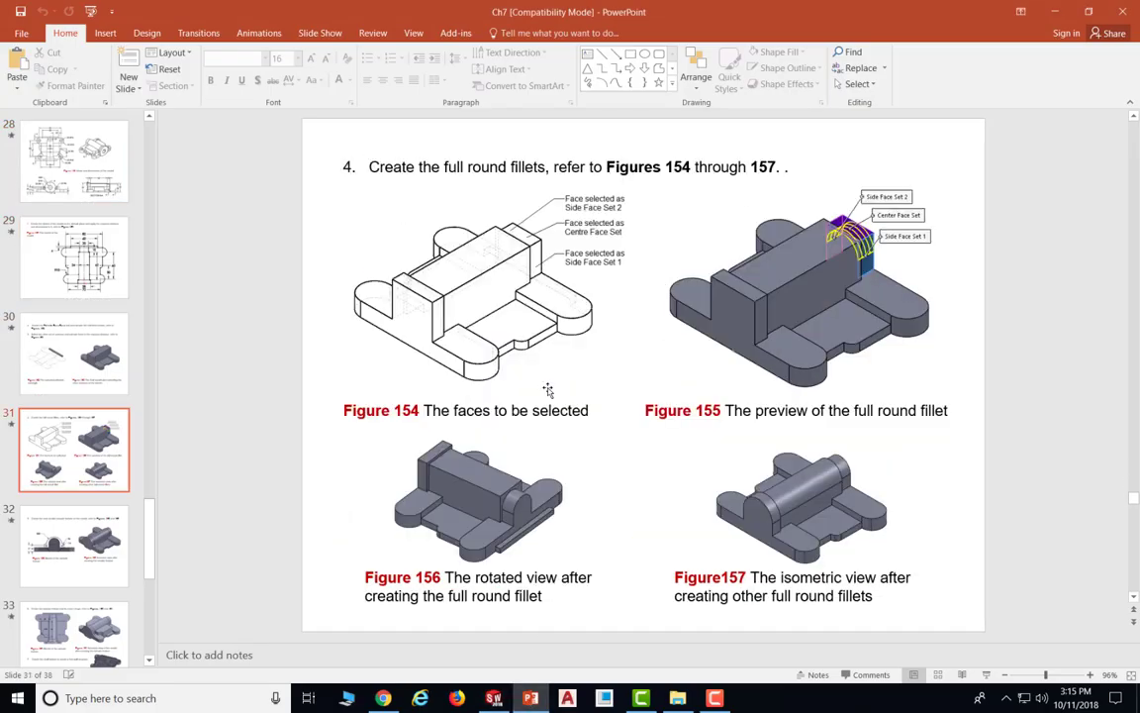
scroll(547, 388, down, 1)
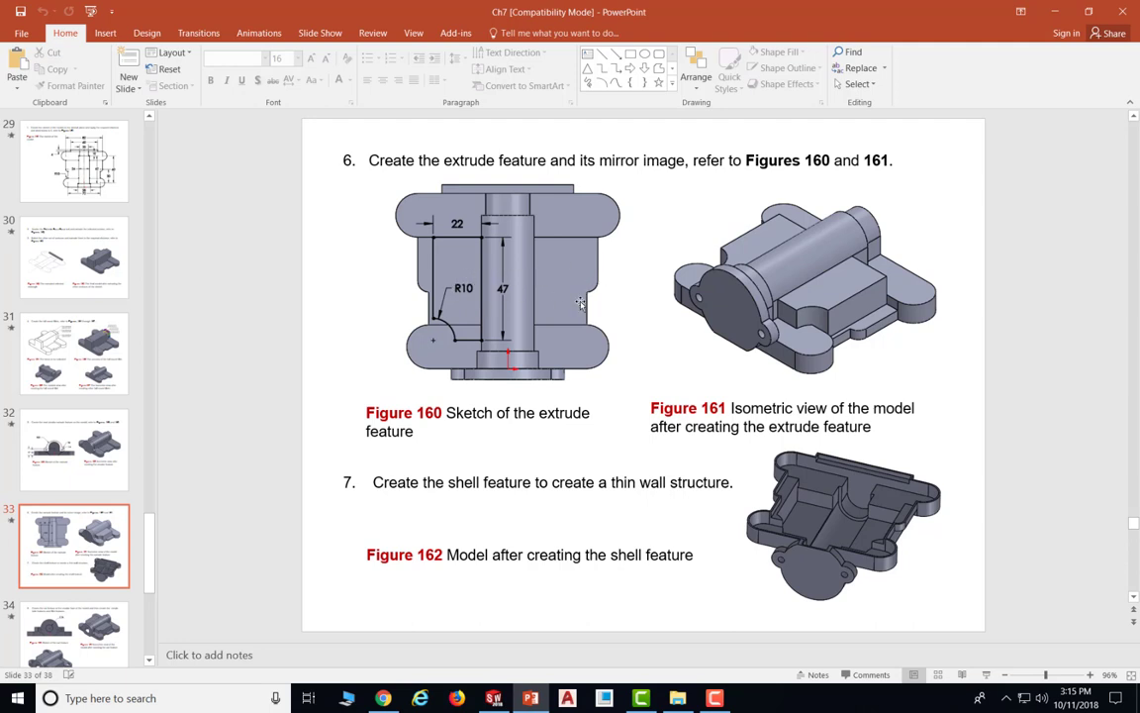
mouse_move(535, 702)
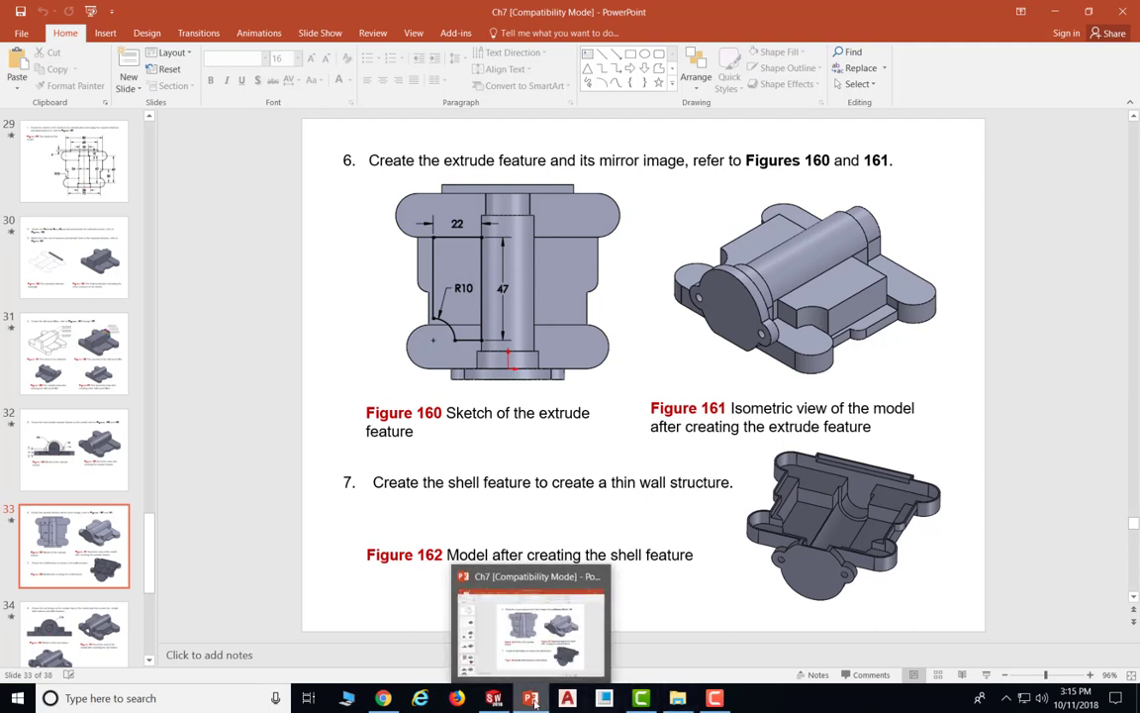
click(494, 697)
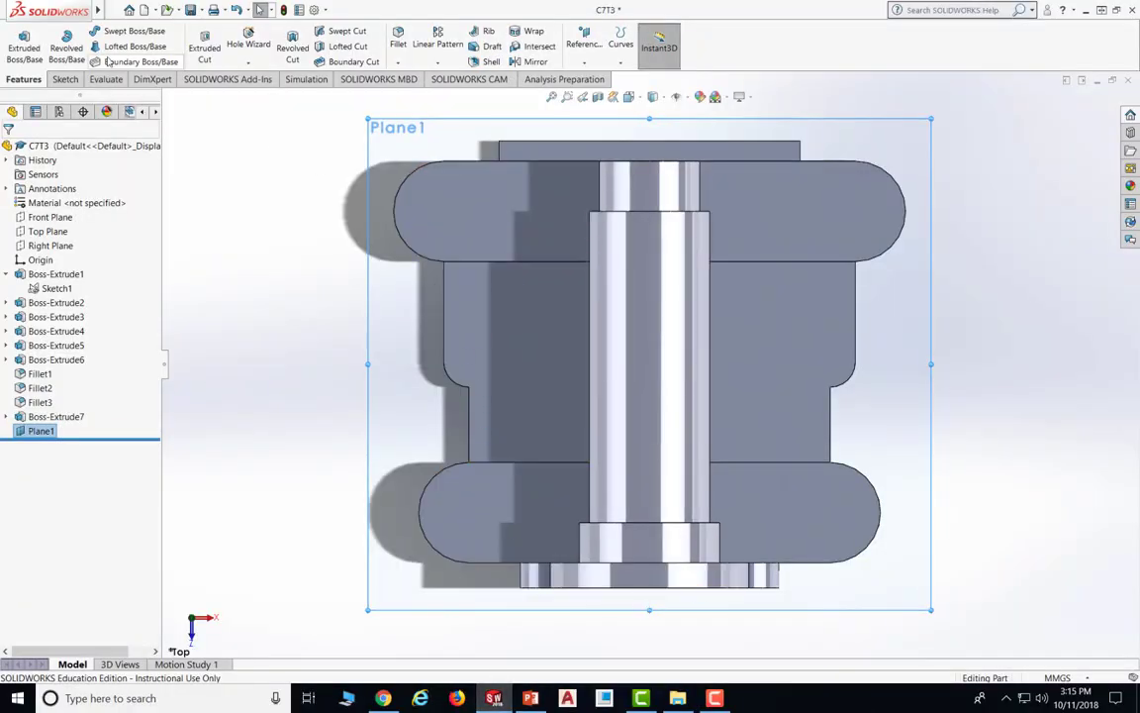
Open a new sketch on Plane1 and draw a vertical centerline upward from the origin
click(64, 79)
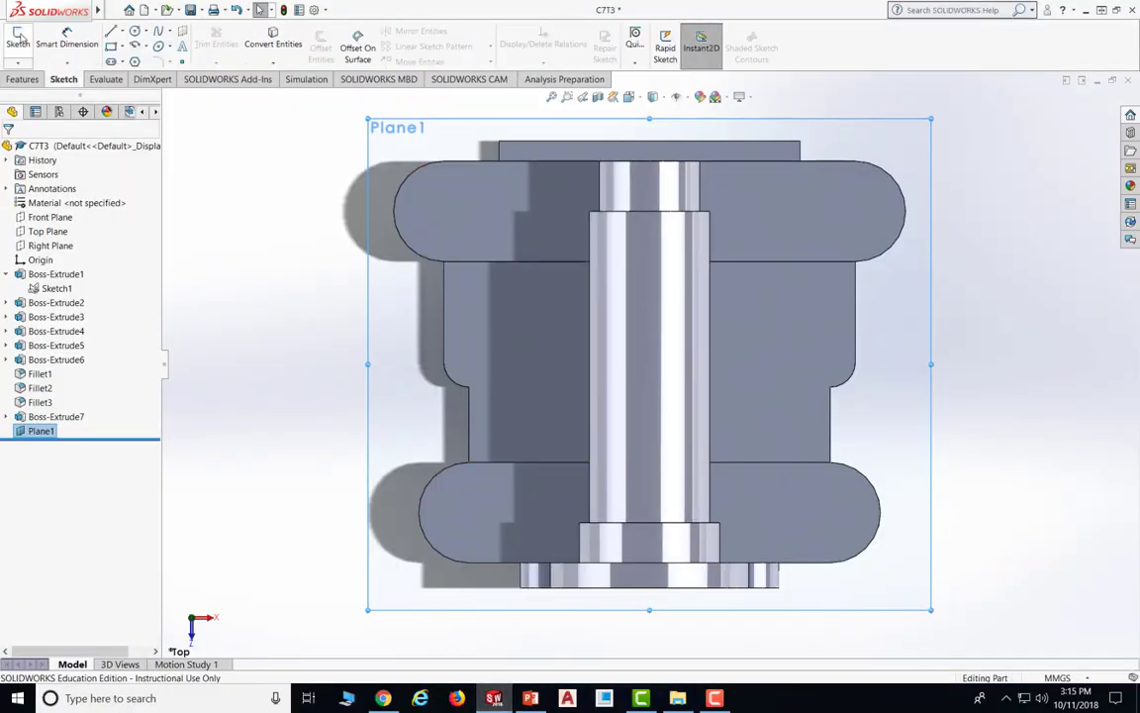
click(18, 38)
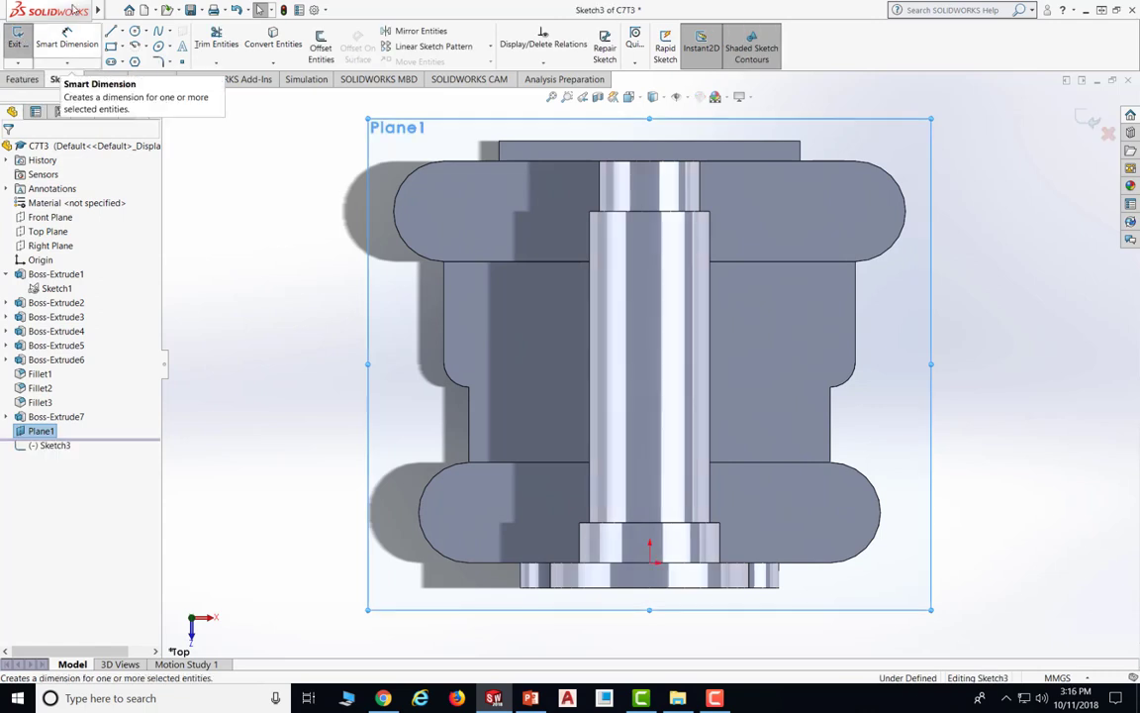
key(alt+f)
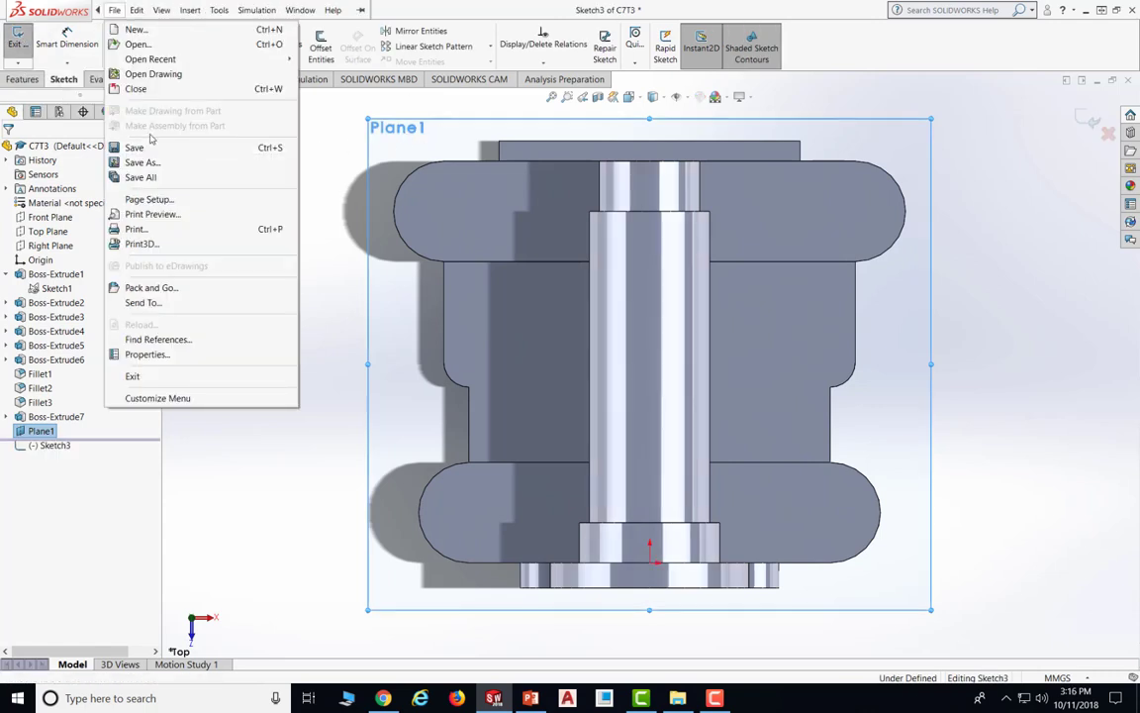
key(Escape)
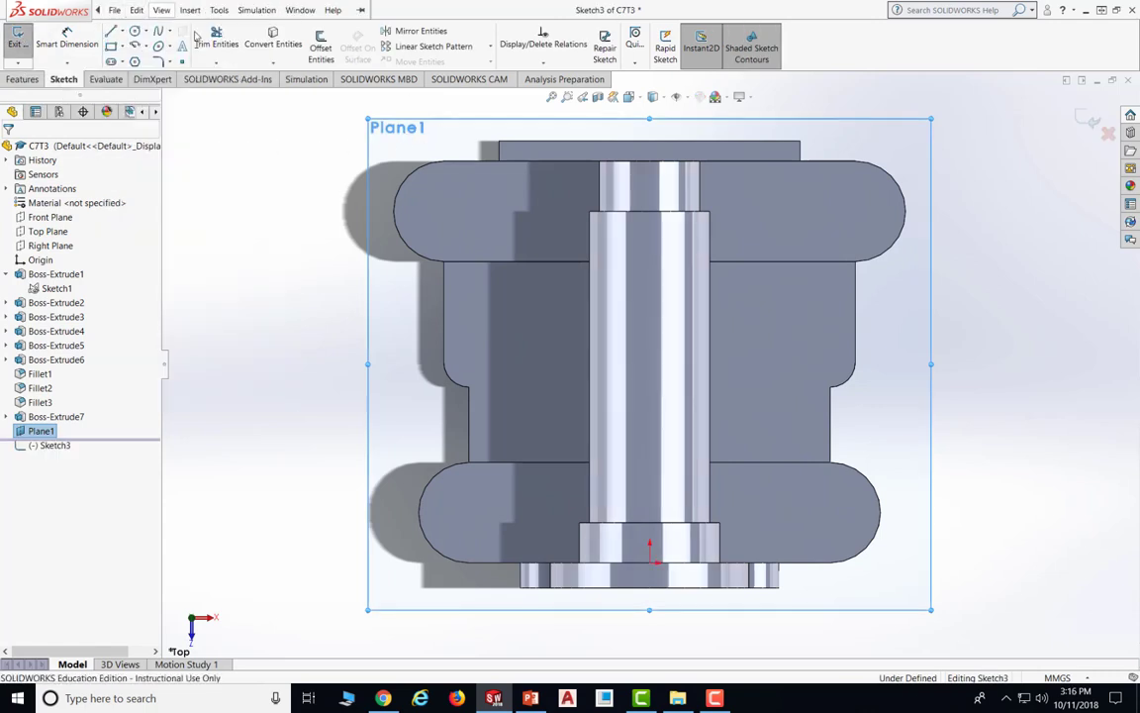
click(123, 34)
click(133, 60)
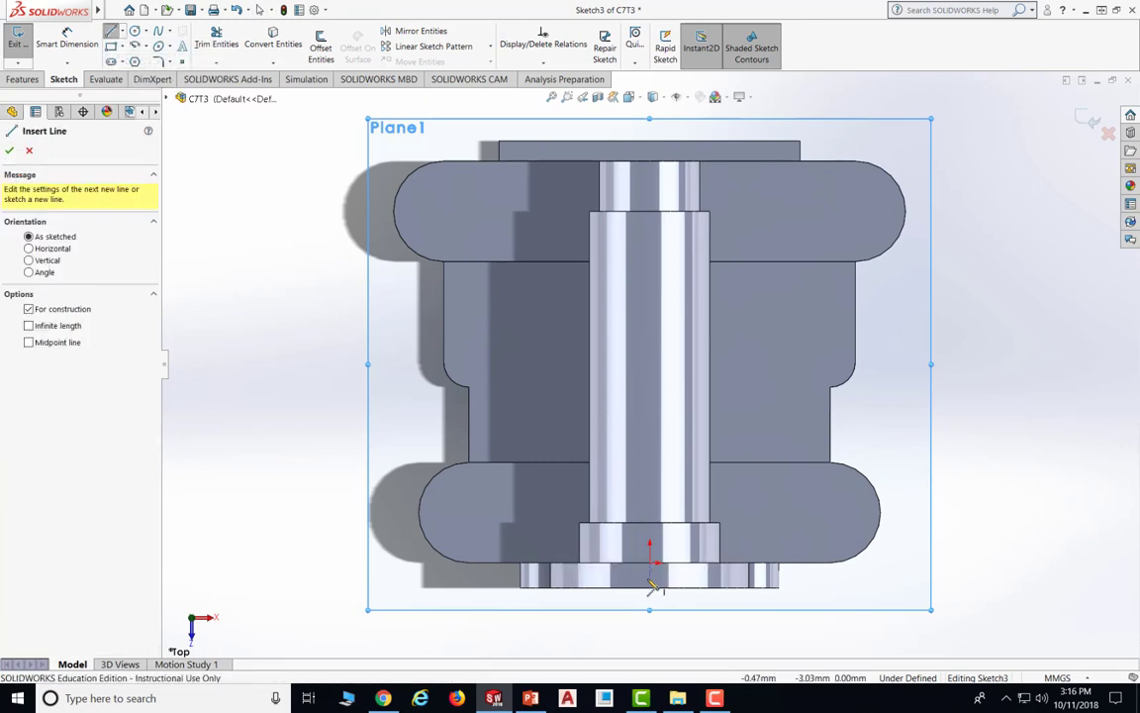
click(651, 564)
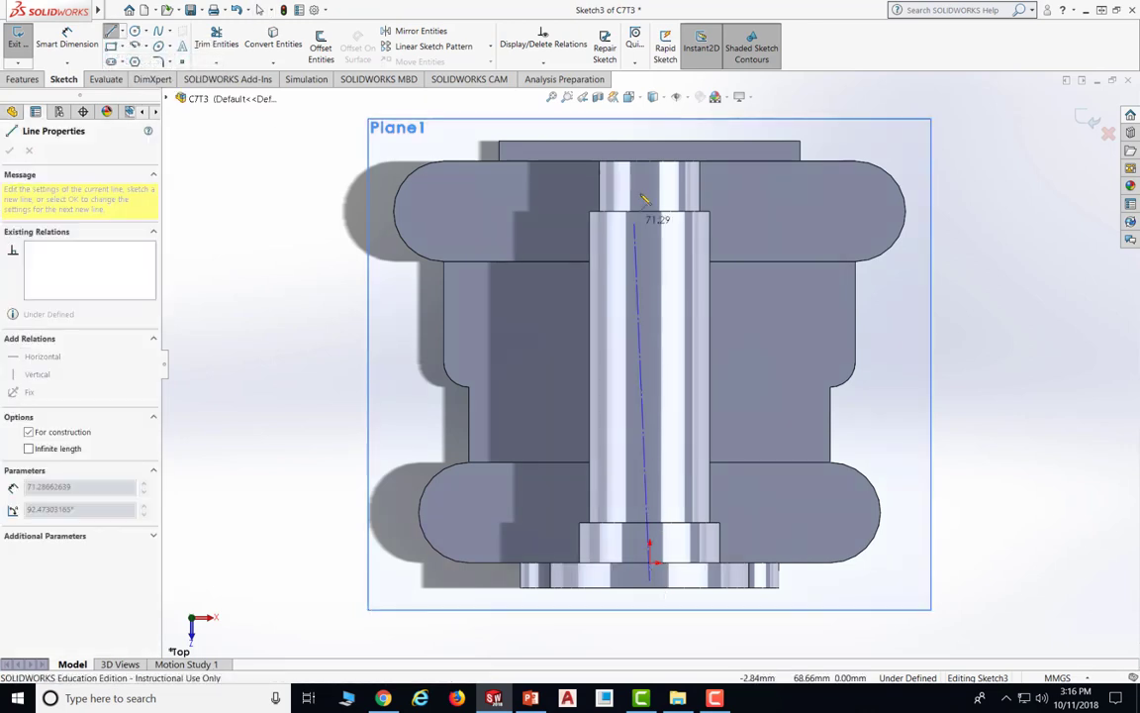
click(650, 129)
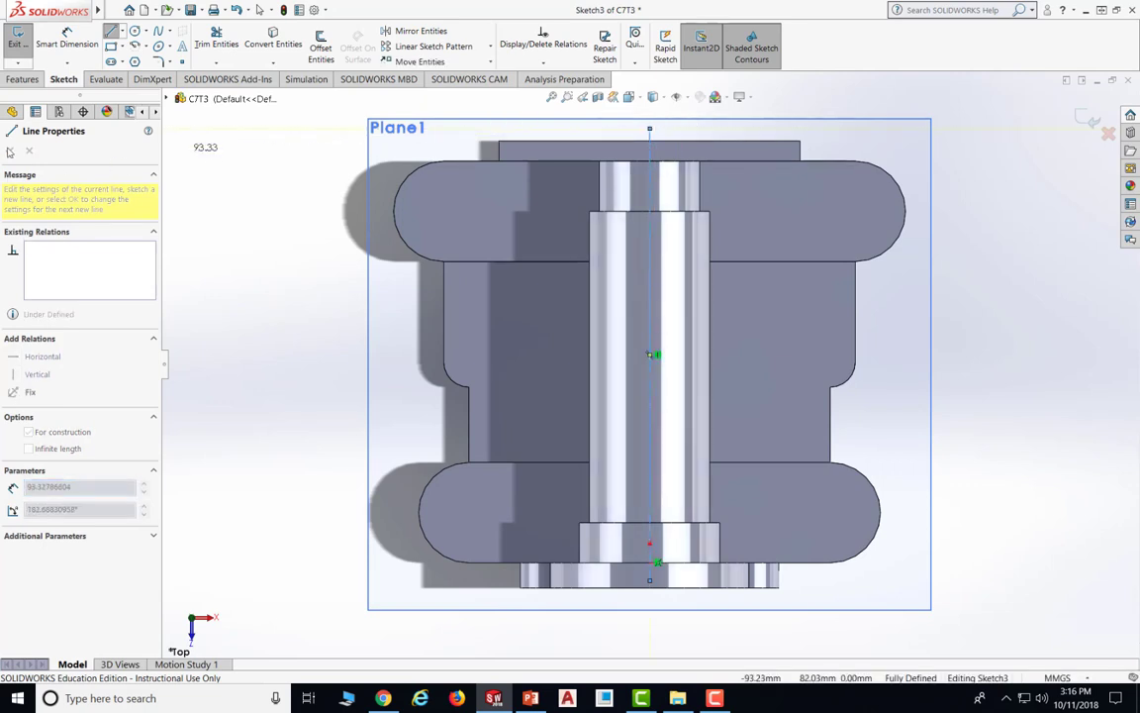
Draw a horizontal line leftward from the bore's edge, then a vertical line downward
key(Escape)
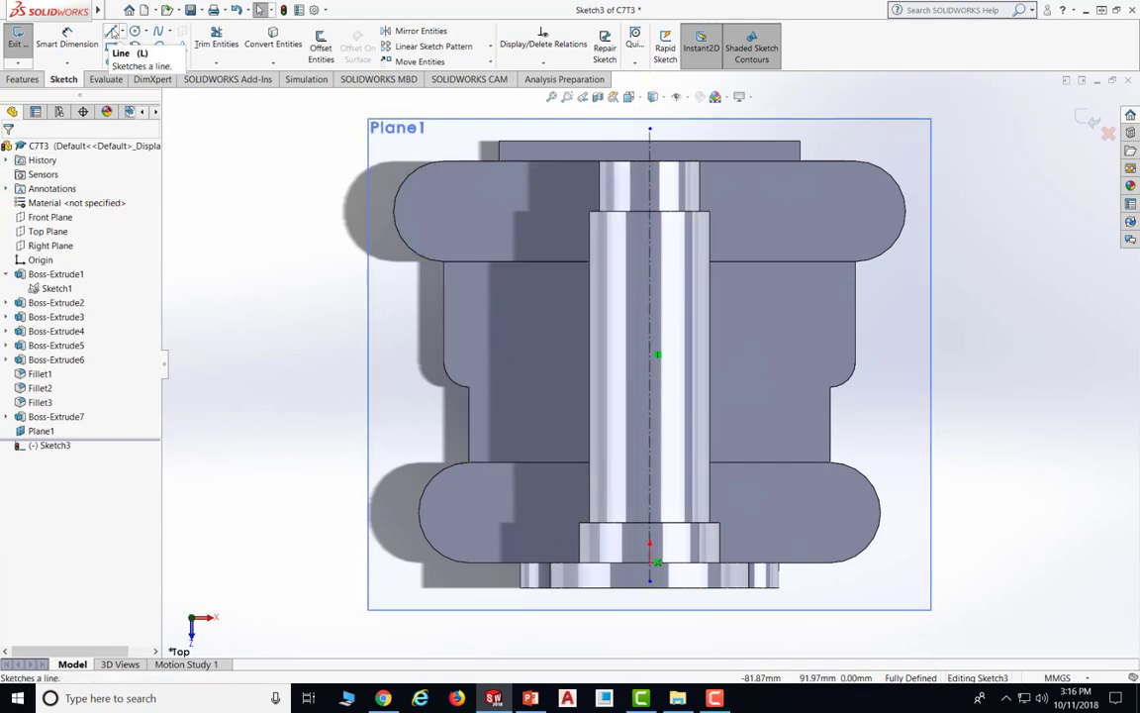
click(112, 33)
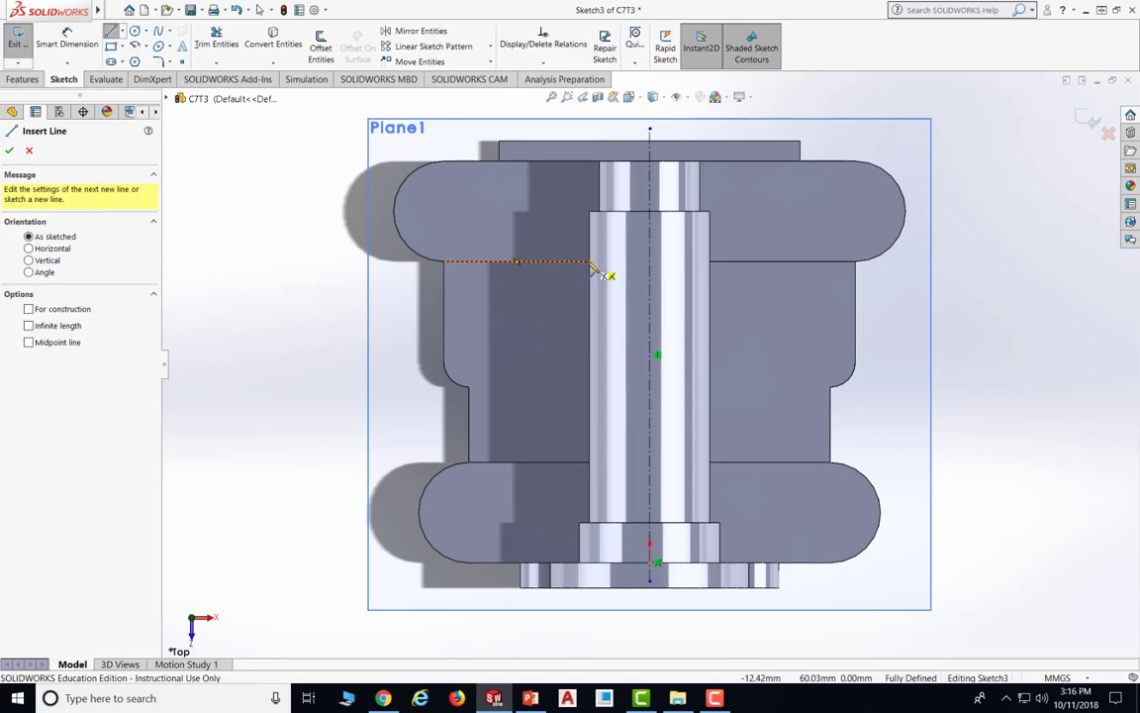
click(592, 263)
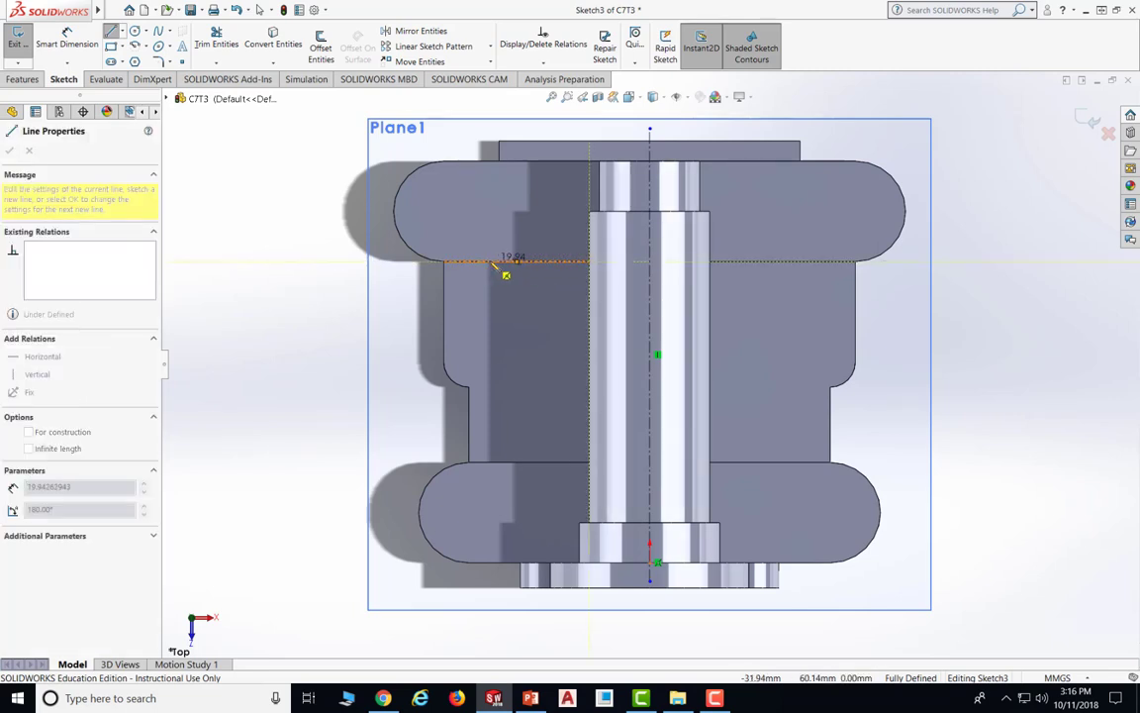
click(489, 267)
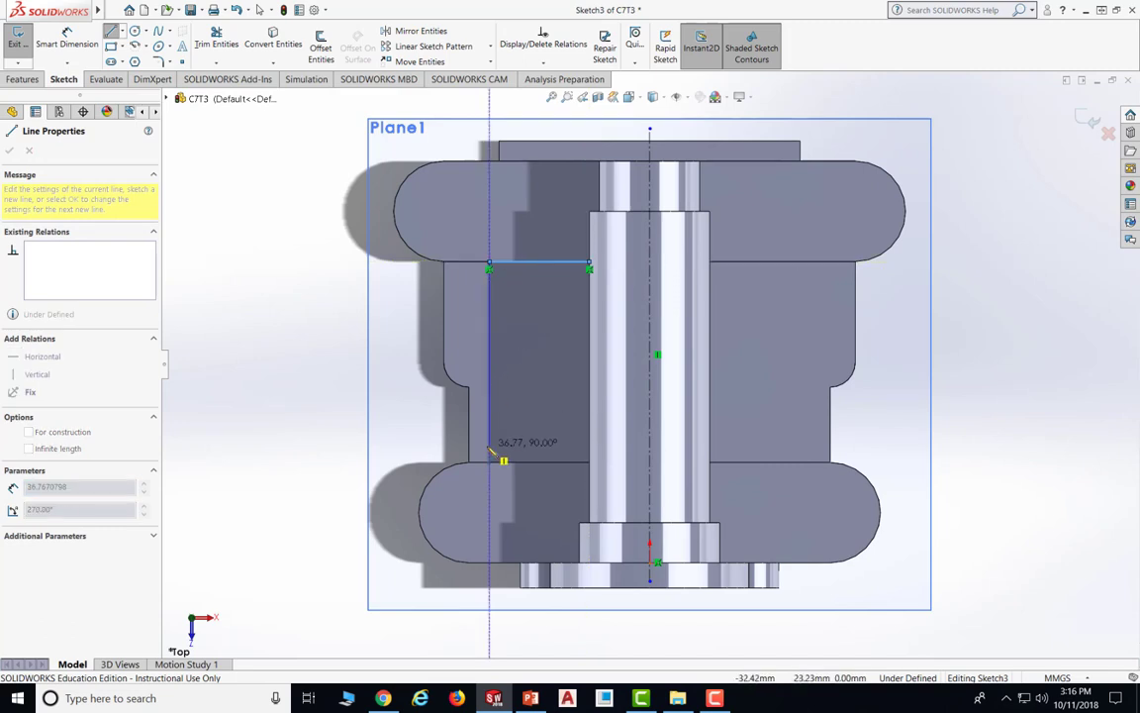
double_click(489, 450)
key(Escape)
key(Escape)
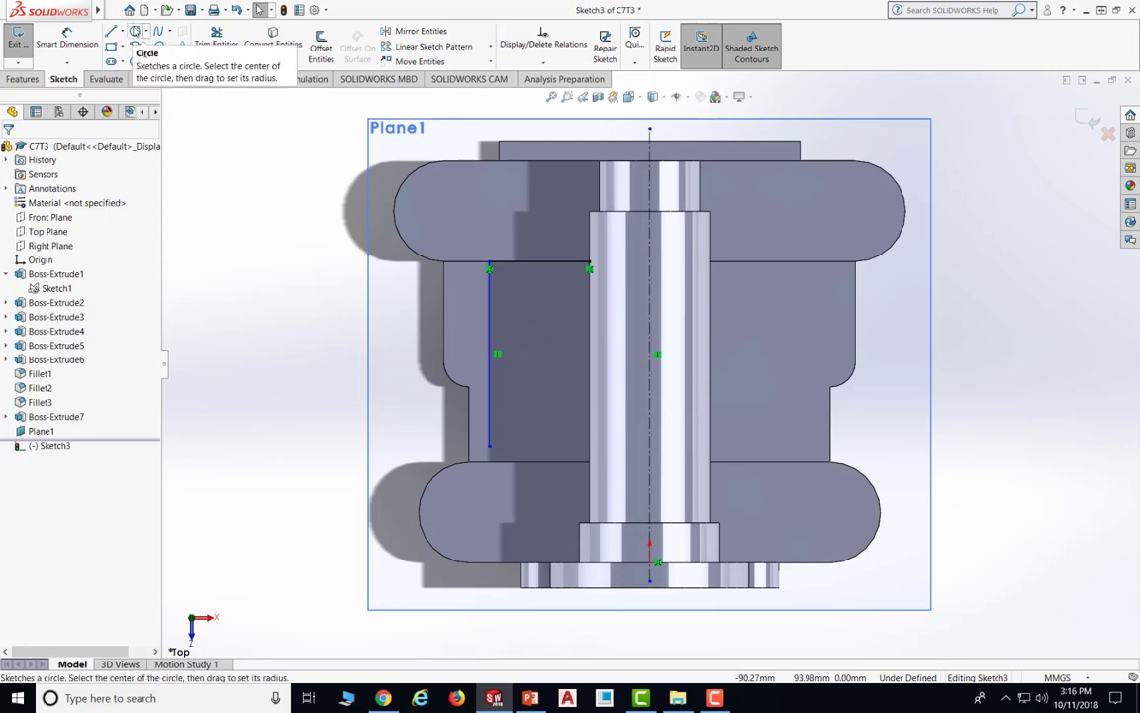
Add a circle centred just below the end of the vertical line
click(134, 31)
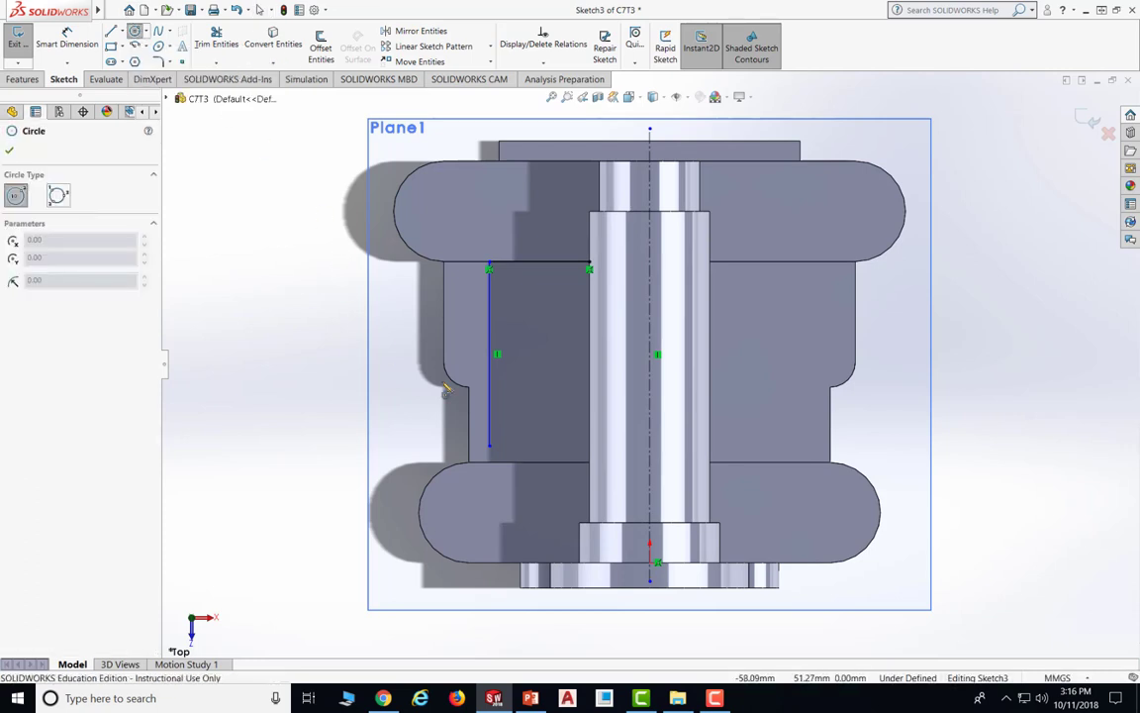
click(489, 494)
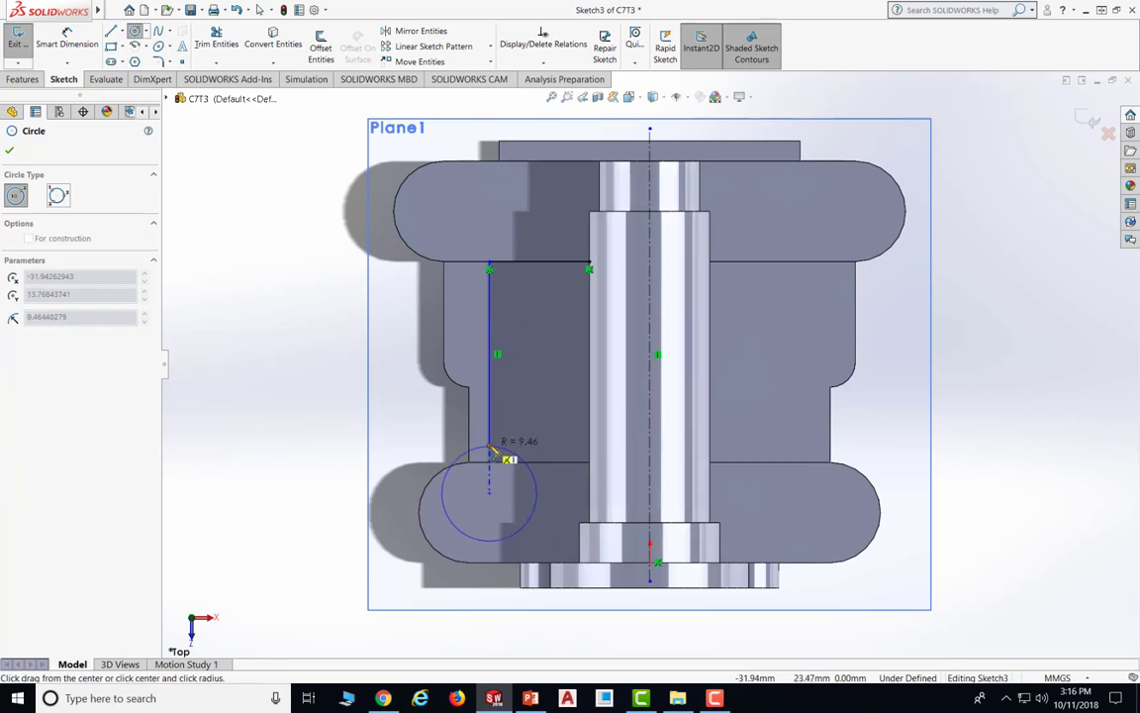
click(493, 448)
key(Escape)
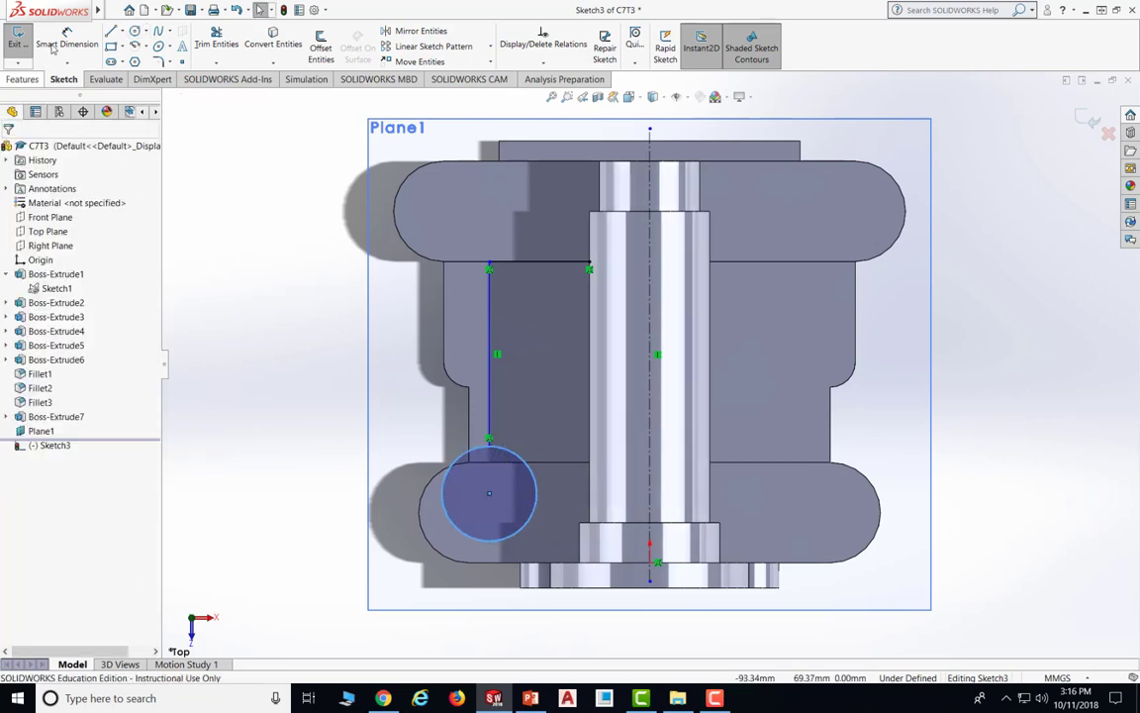
Draw connected lines from the circle's right quadrant to the bore edge and up to the top line
click(110, 30)
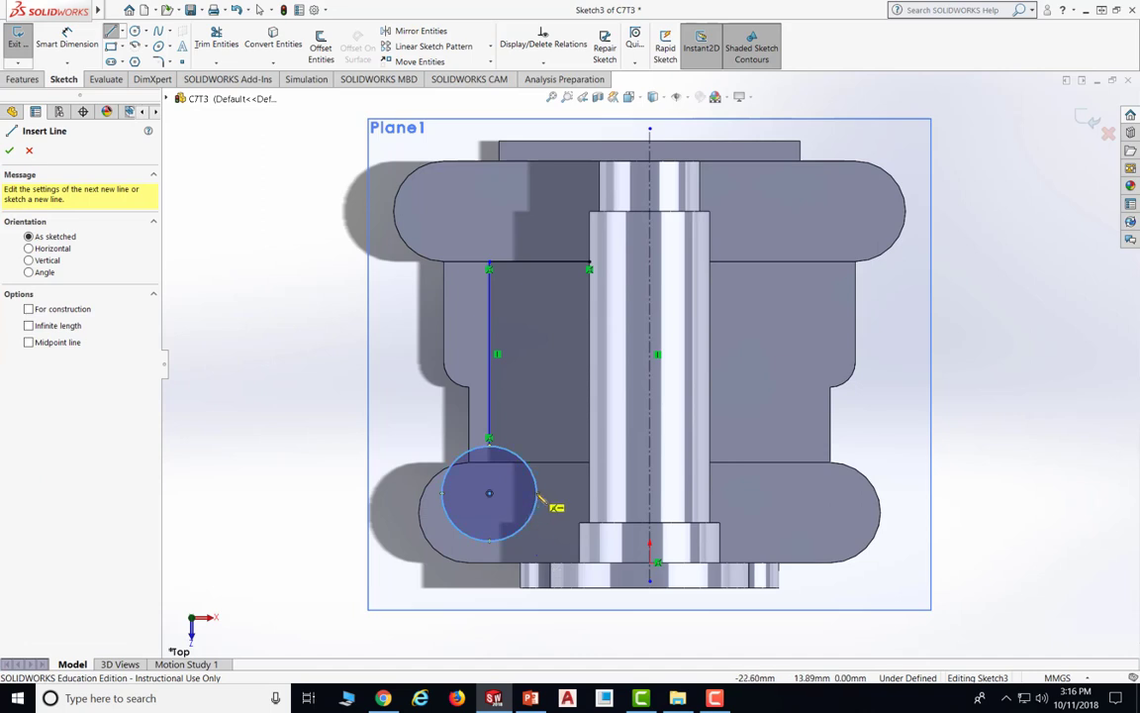
click(538, 493)
click(589, 492)
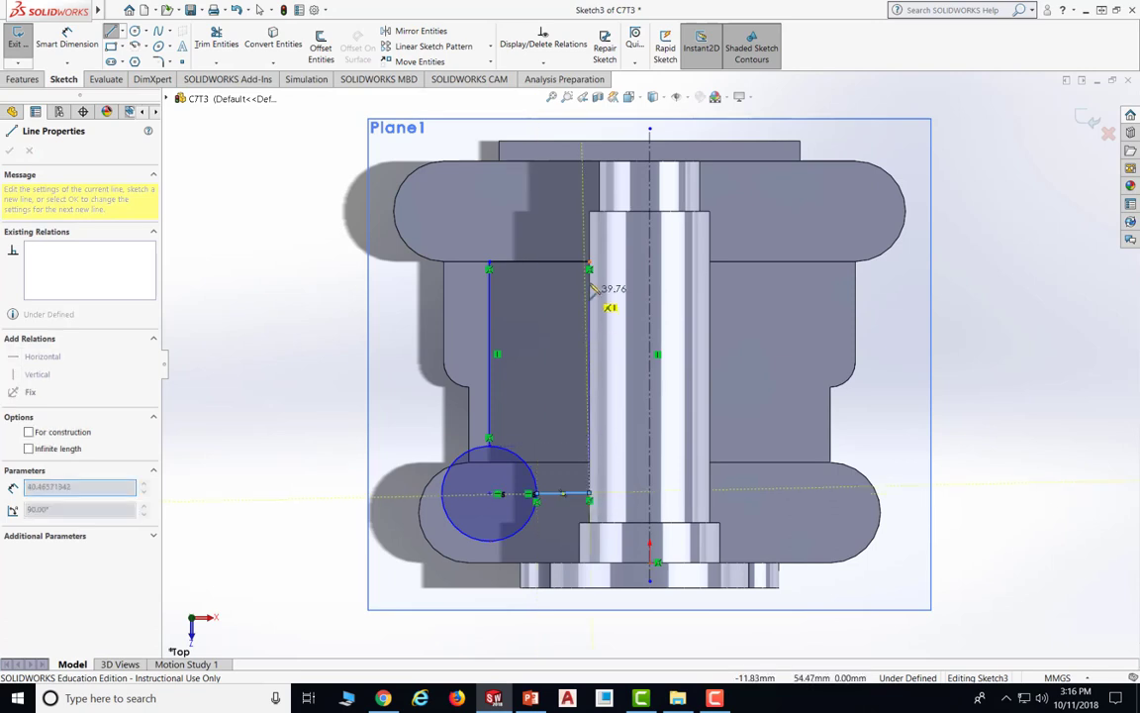
click(589, 269)
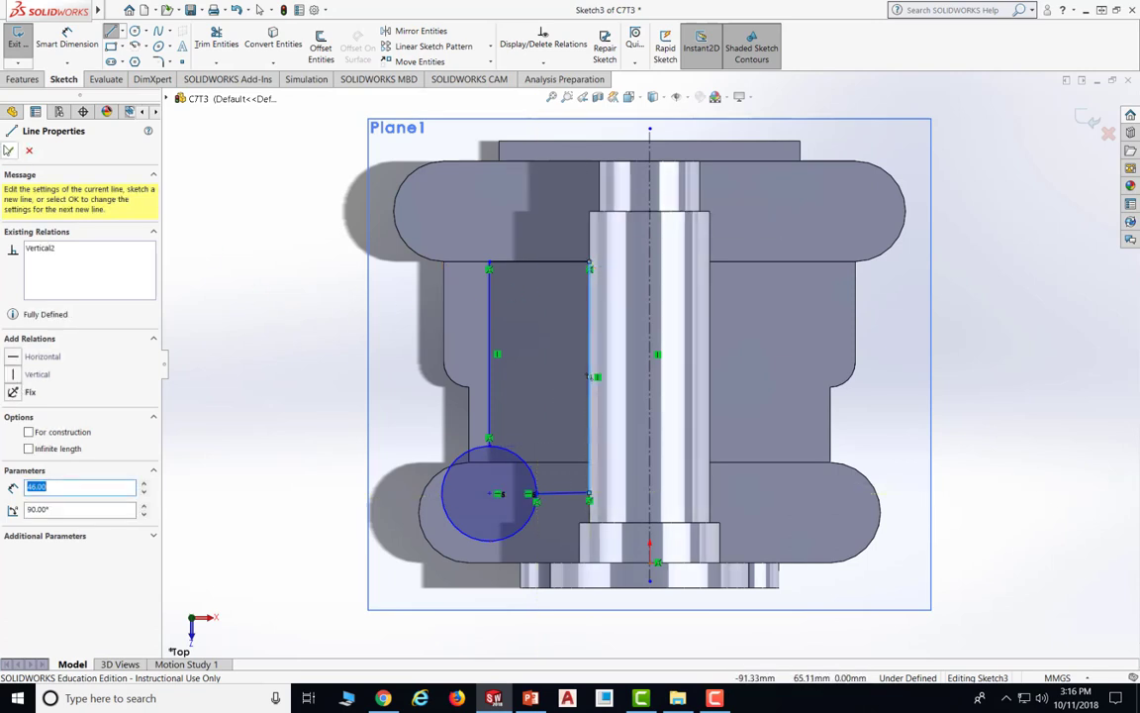
click(9, 150)
click(71, 40)
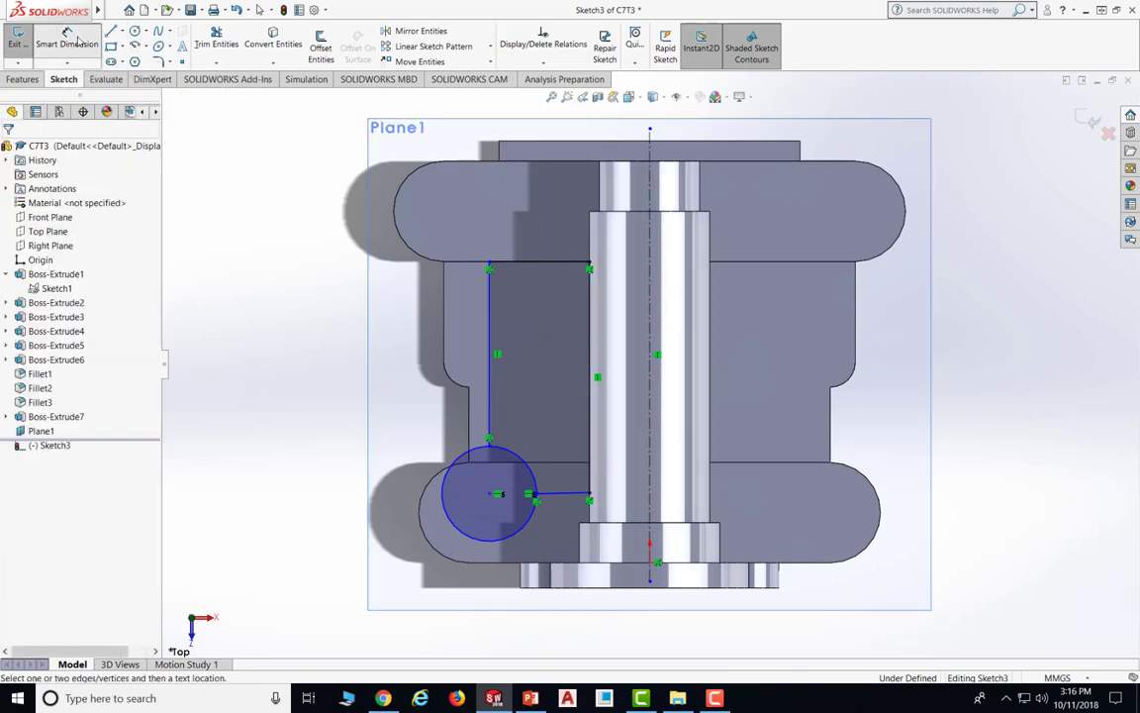
Dimension the profile's top line to 22 mm
click(560, 265)
click(536, 229)
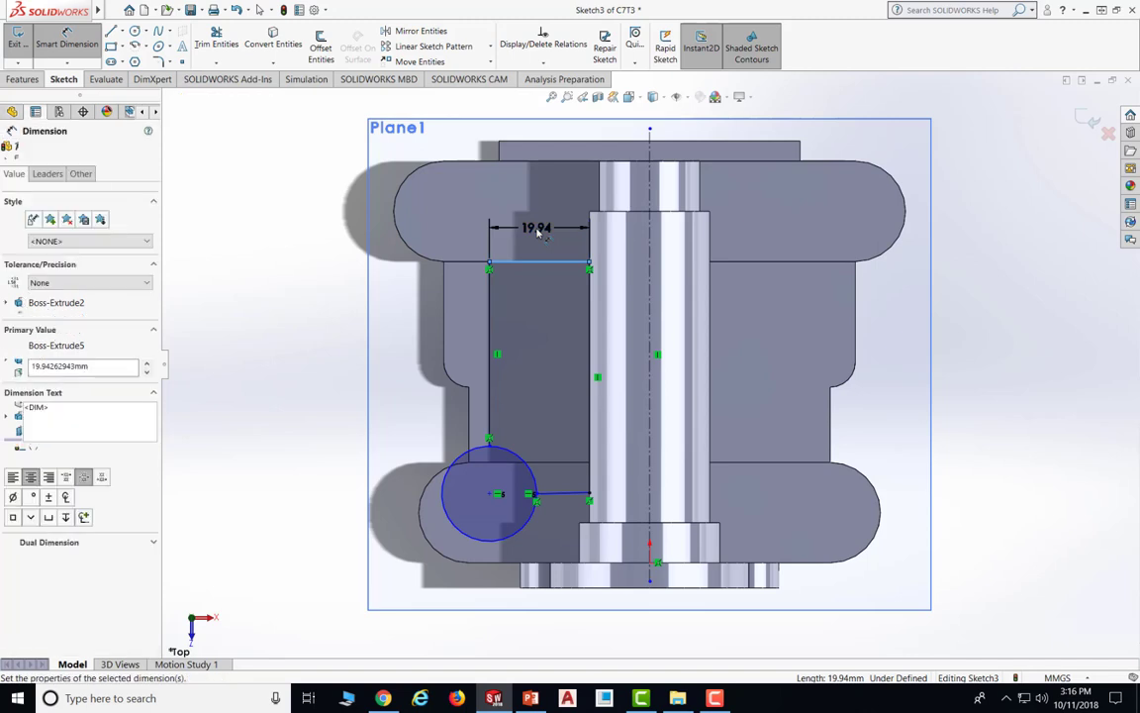
text(22)
key(Return)
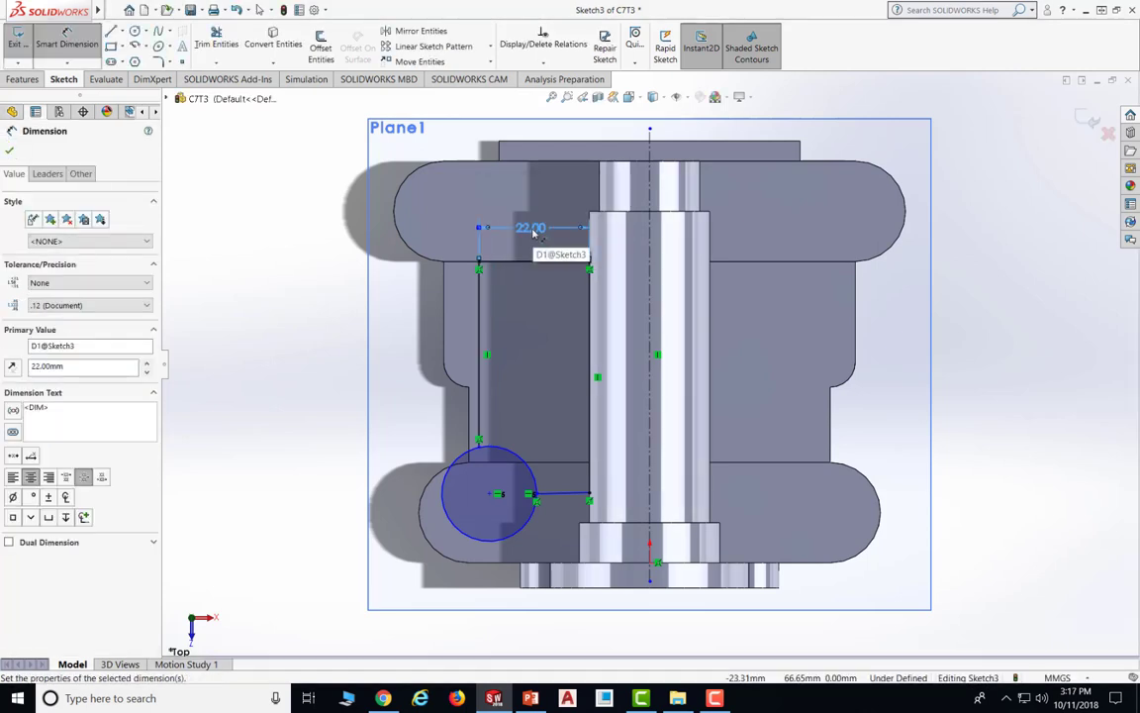
Attempt a length on the vertical line beside the bore, declining the over-defining dimension
click(591, 346)
click(618, 374)
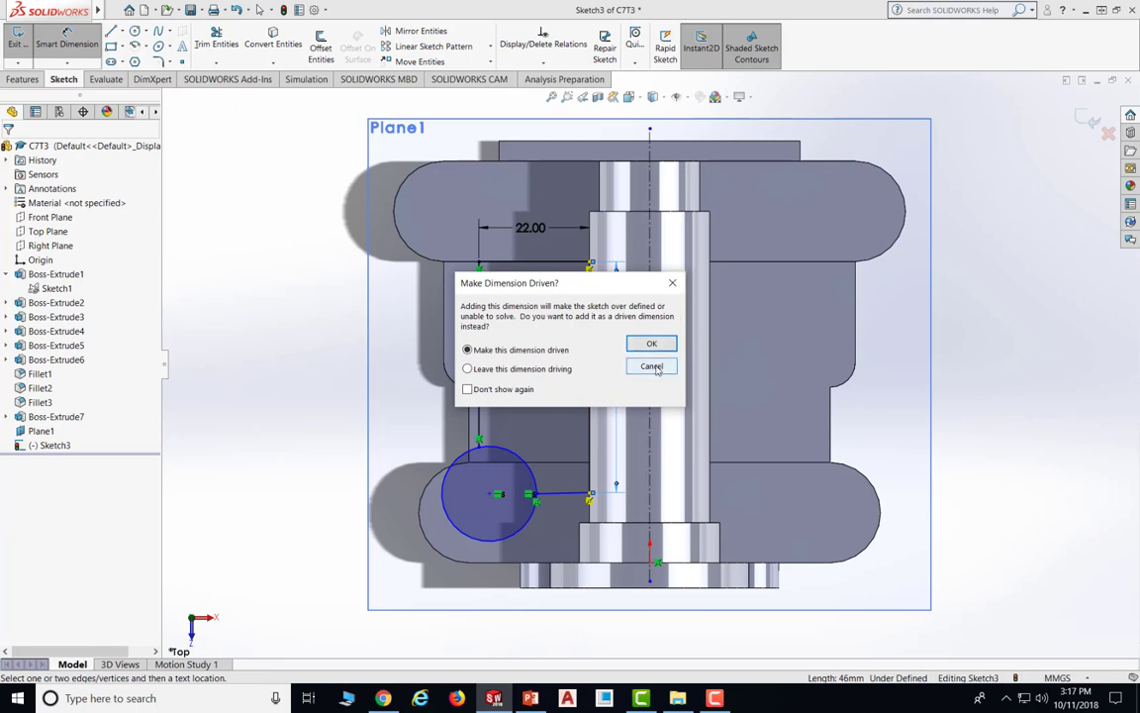
click(652, 366)
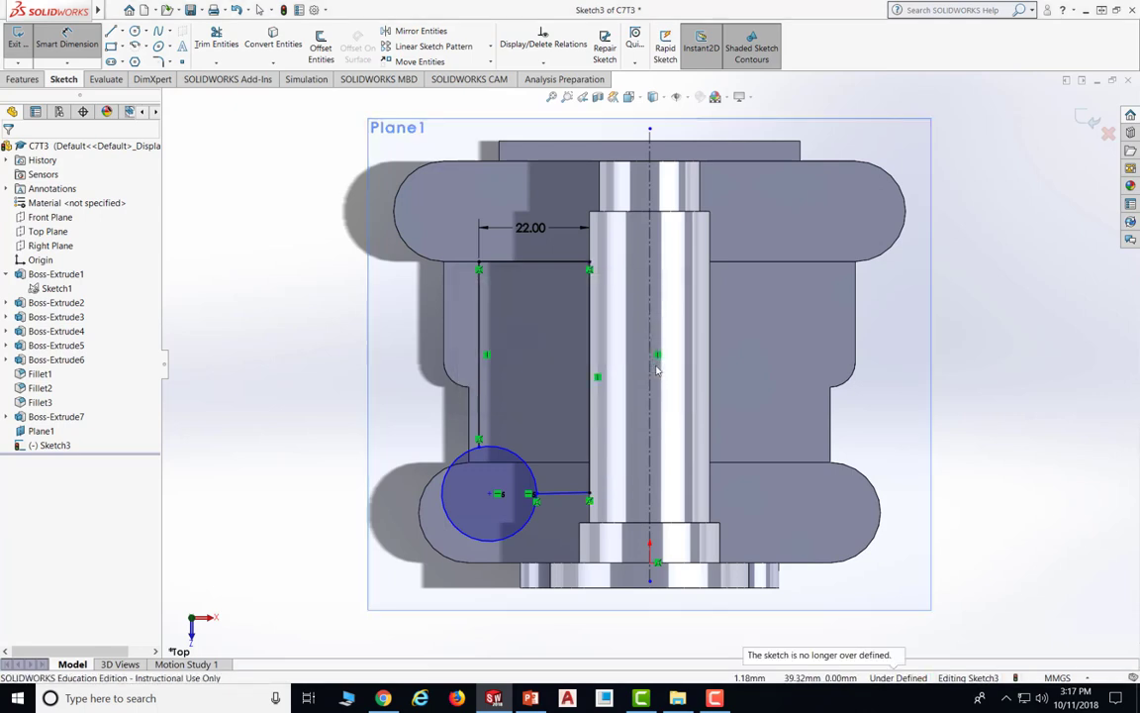
scroll(590, 502, down, 3)
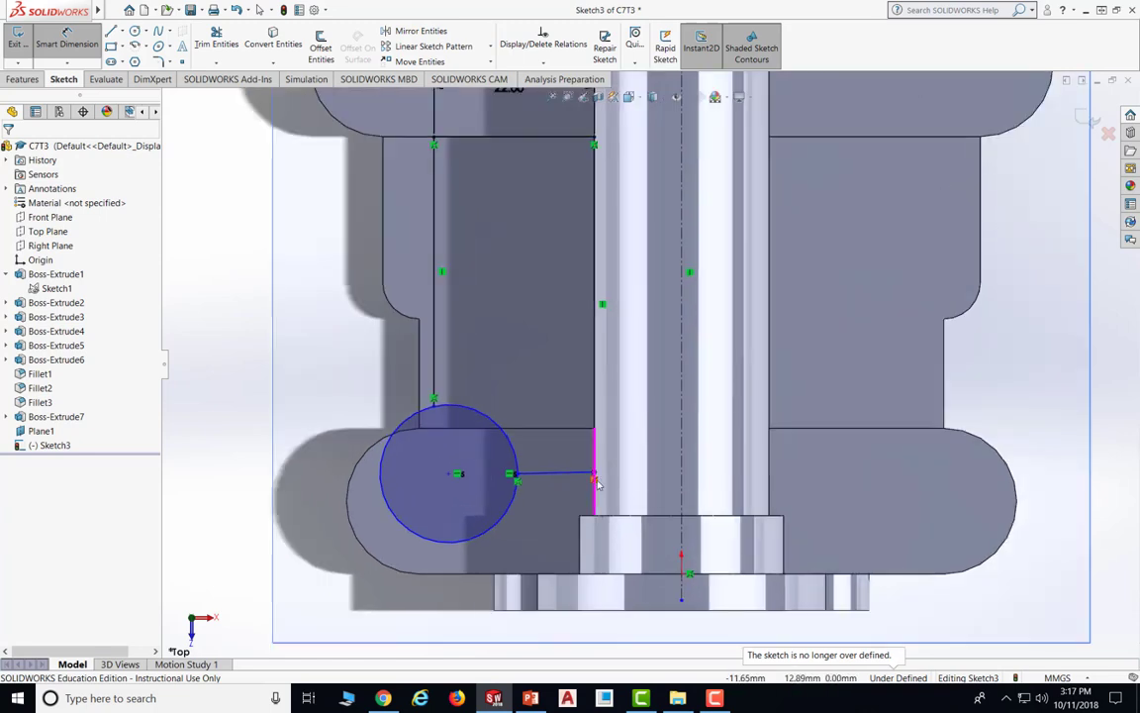
scroll(599, 480, down, 2)
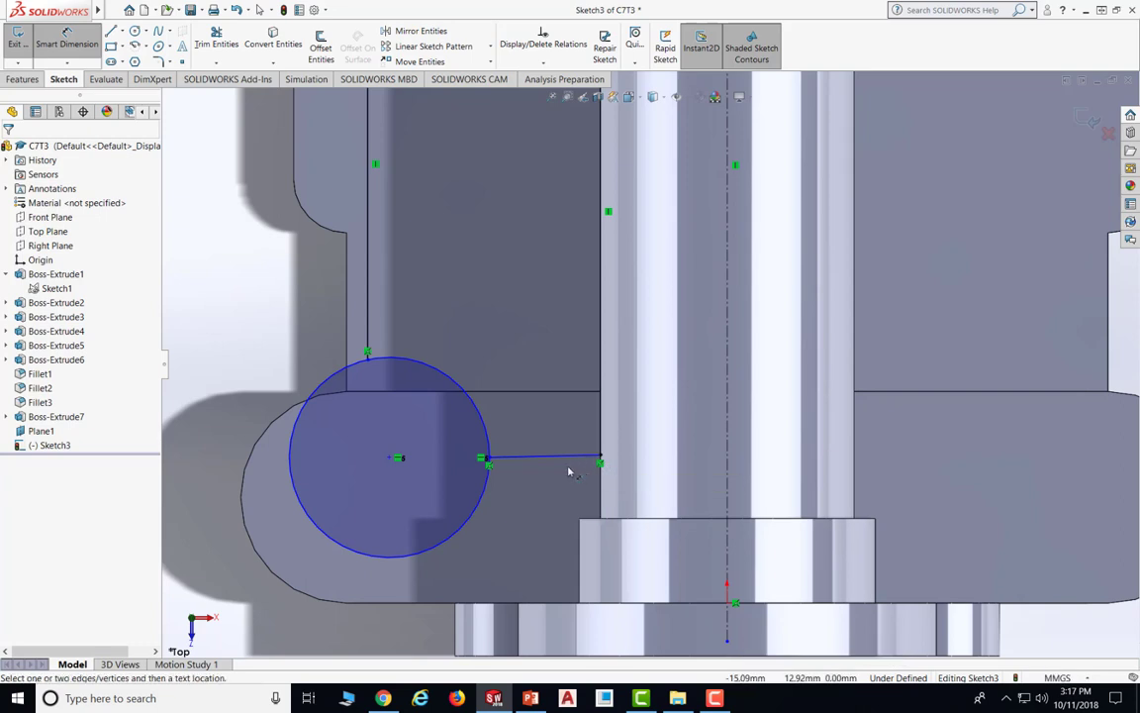
scroll(570, 470, down, 5)
scroll(619, 433, down, 2)
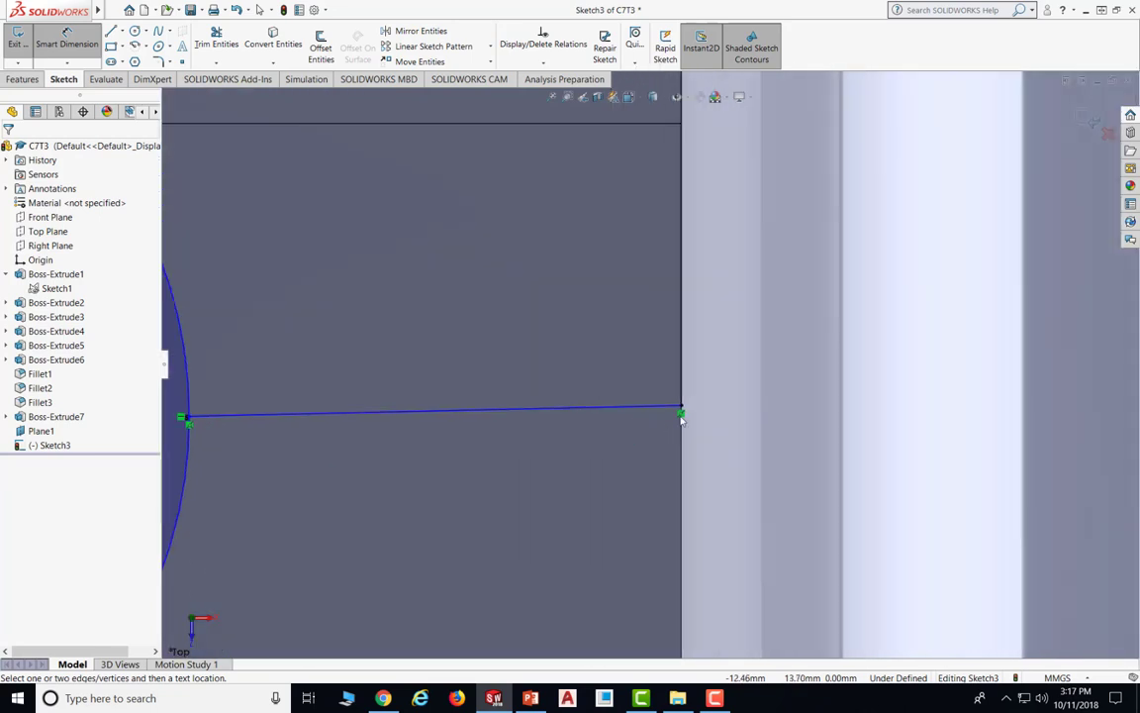
scroll(604, 442, down, 2)
scroll(604, 442, up, 4)
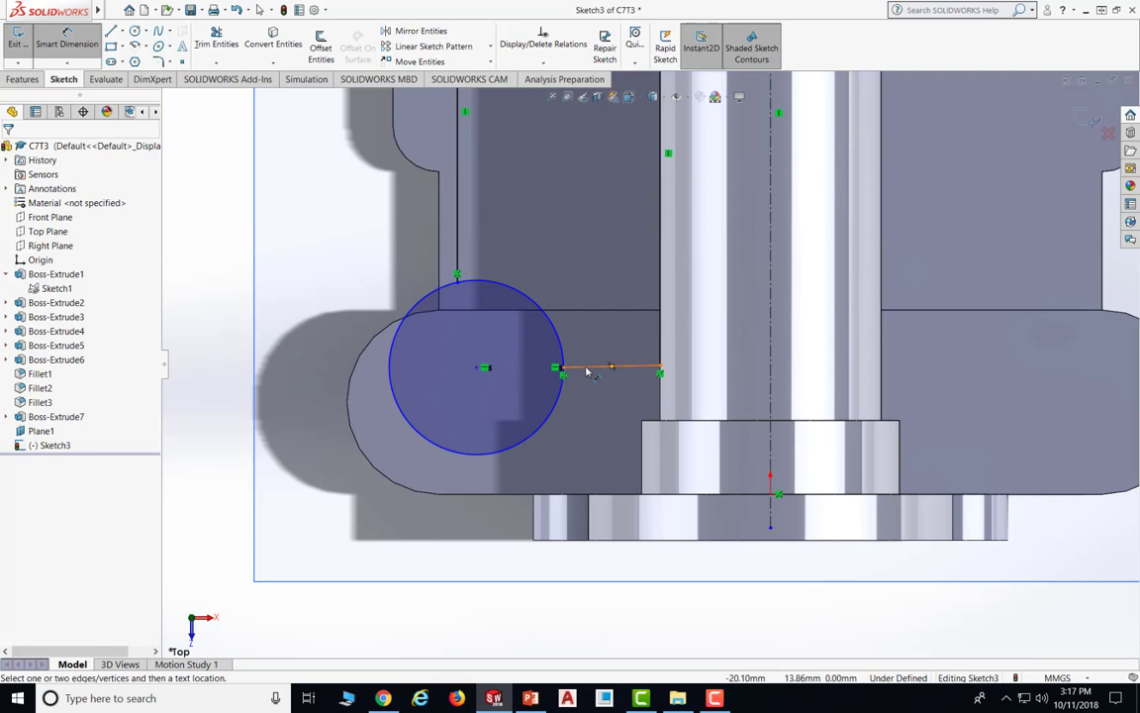
Delete the horizontal line beside the circle and the vertical line along the bore
key(Escape)
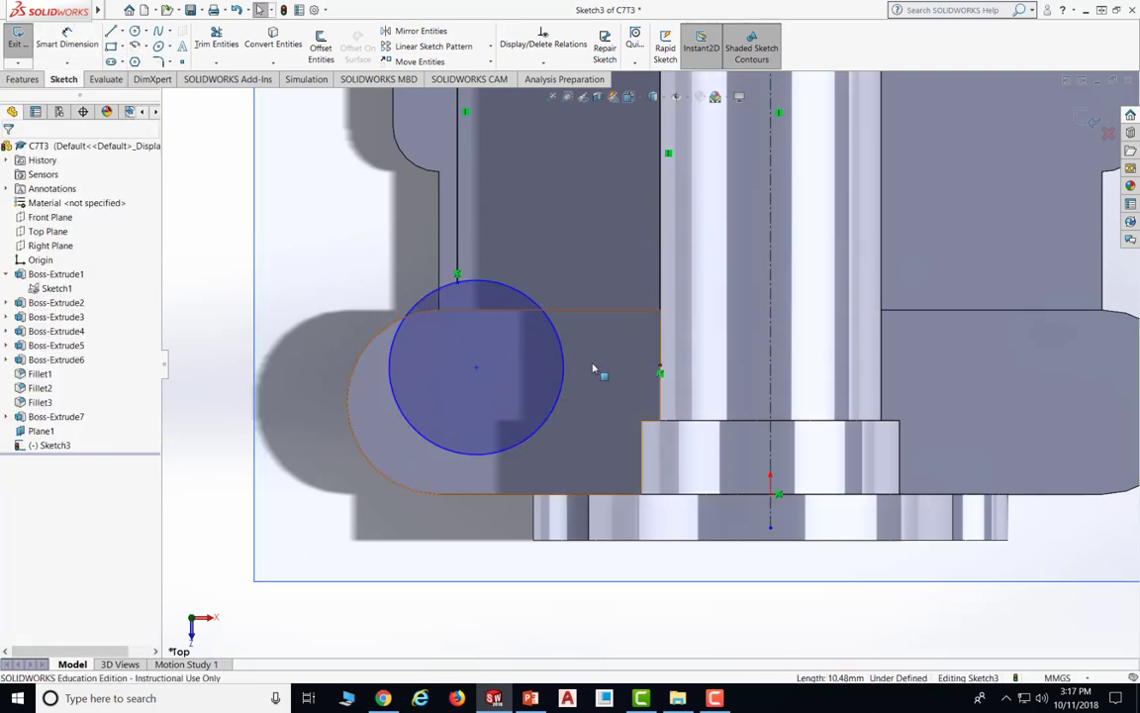
click(661, 369)
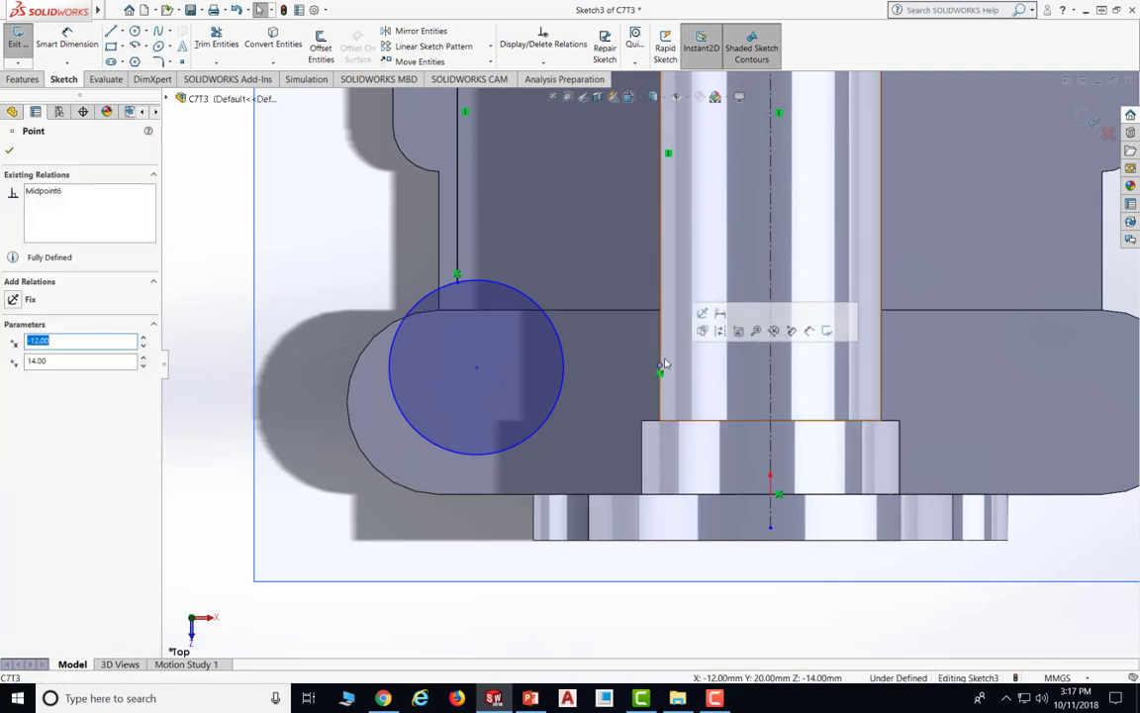
click(661, 293)
key(Escape)
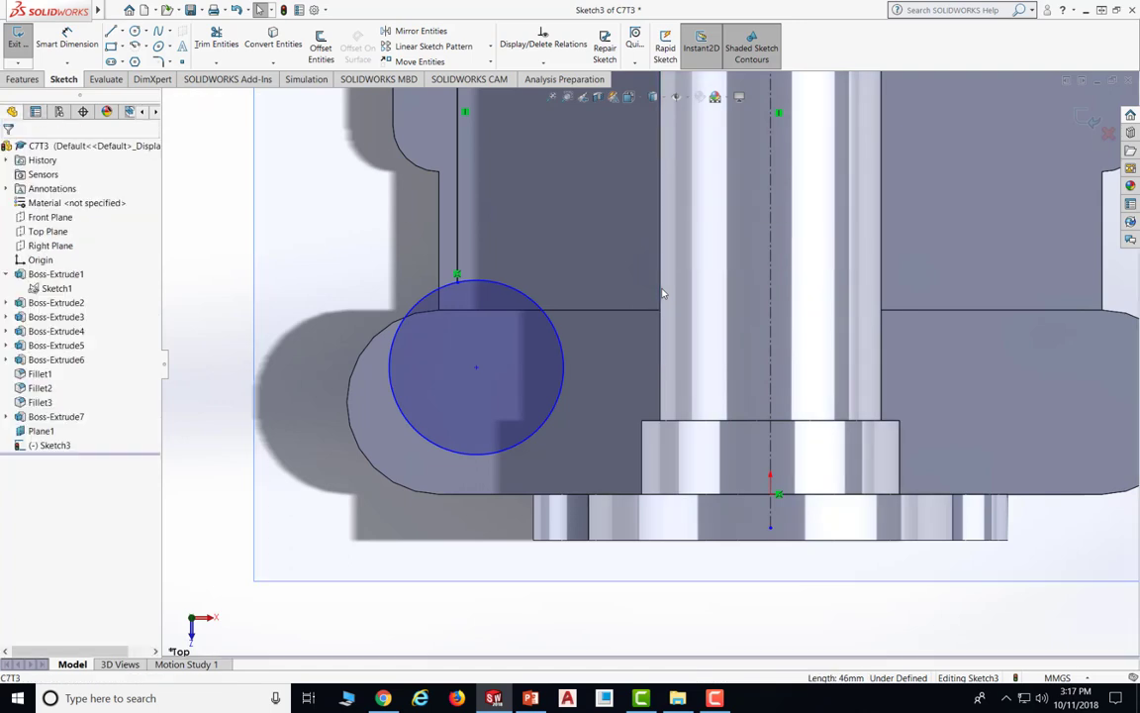
Redraw a line from the circle's right quadrant to the bore edge, then up to the 22 mm top line
click(111, 32)
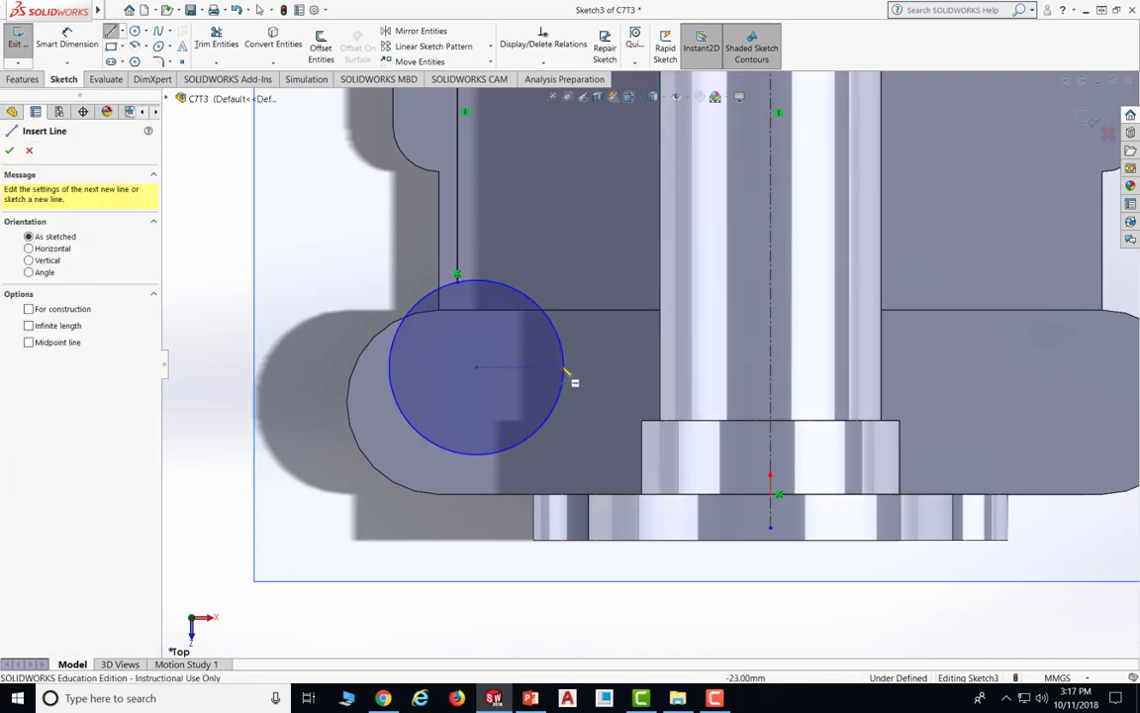
click(564, 367)
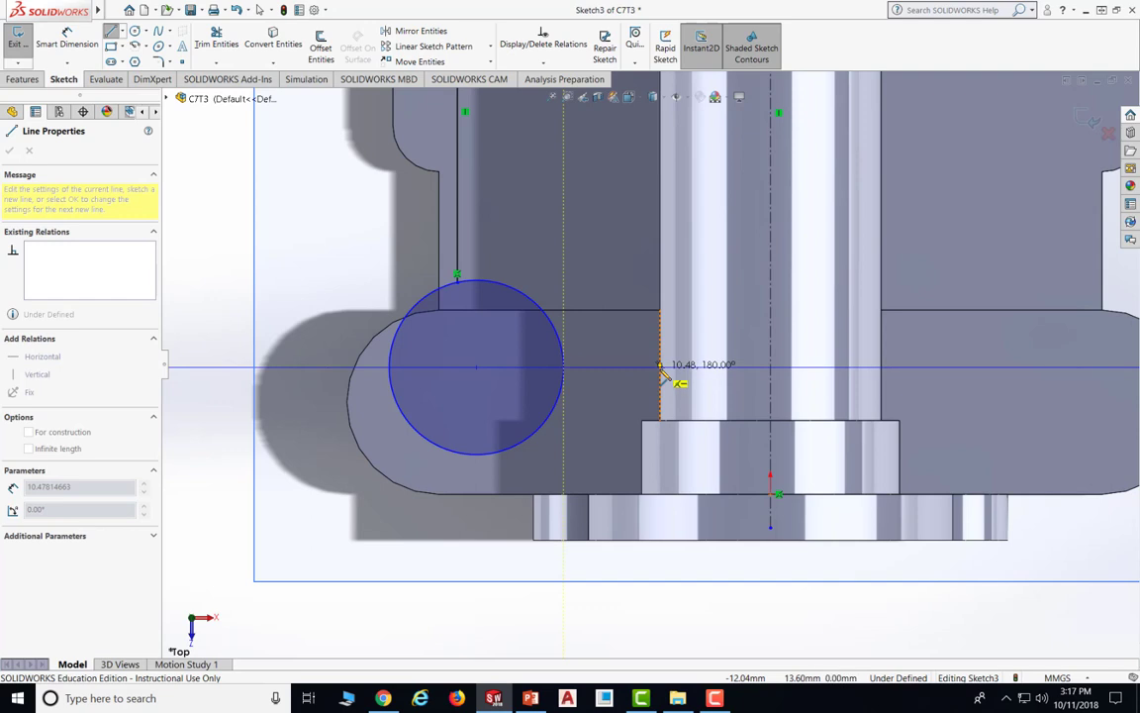
click(660, 366)
scroll(663, 227, up, 4)
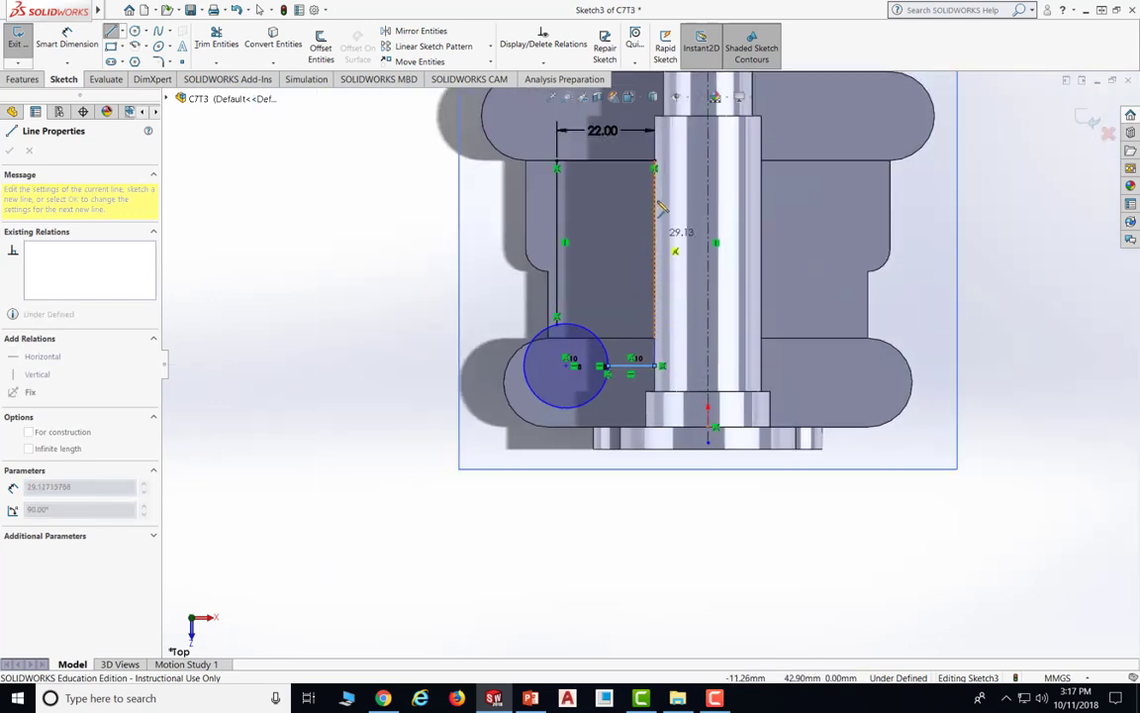
double_click(654, 162)
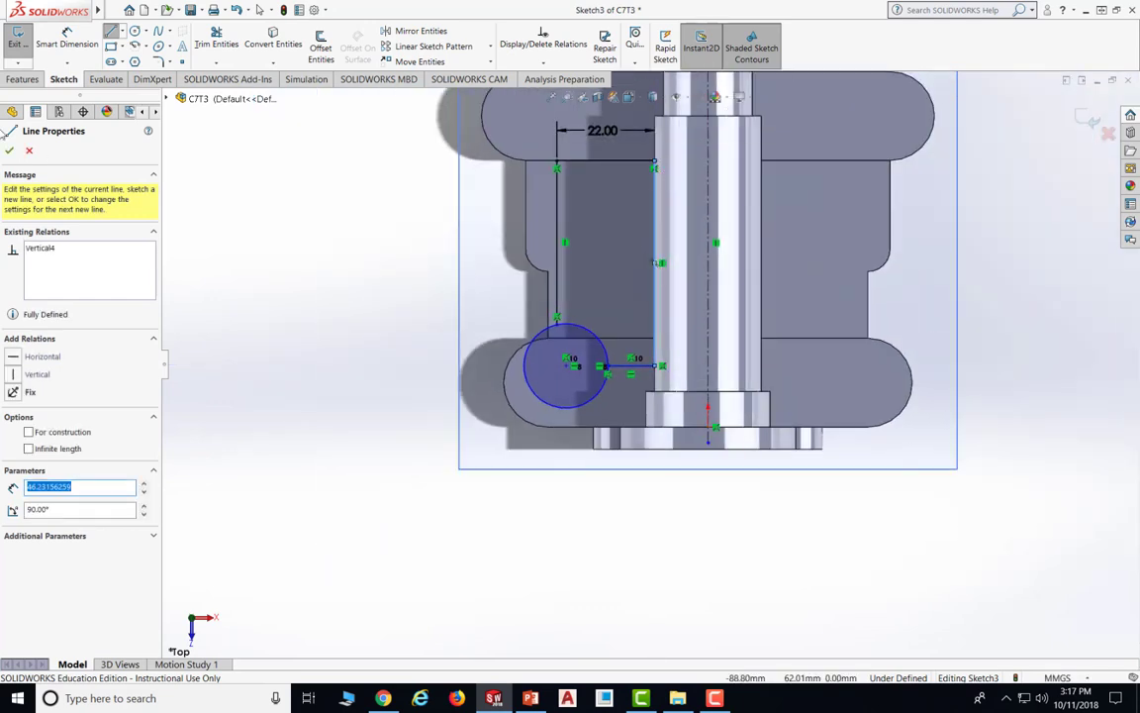
click(9, 151)
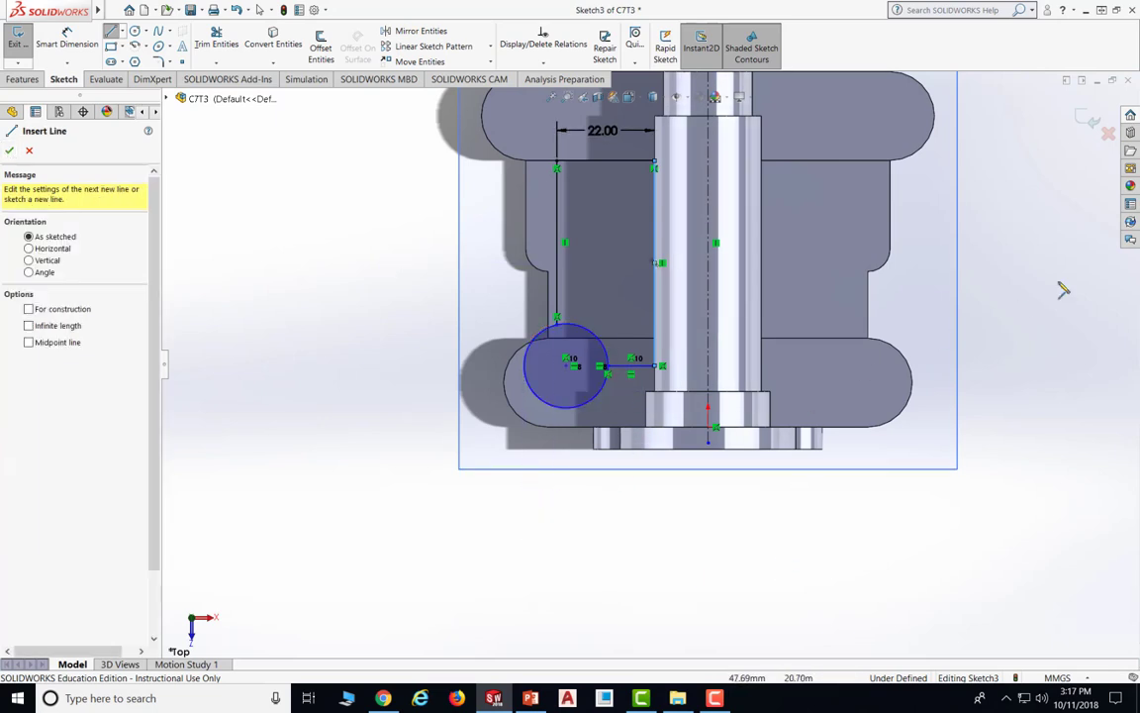
key(Escape)
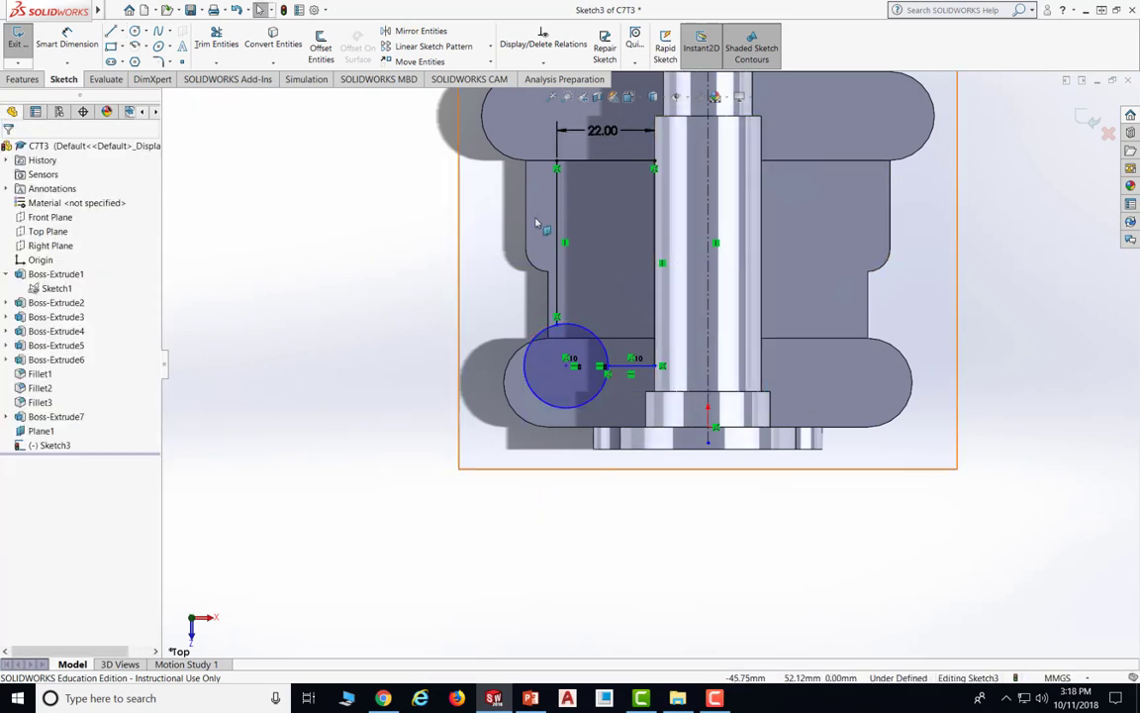
scroll(634, 382, up, 3)
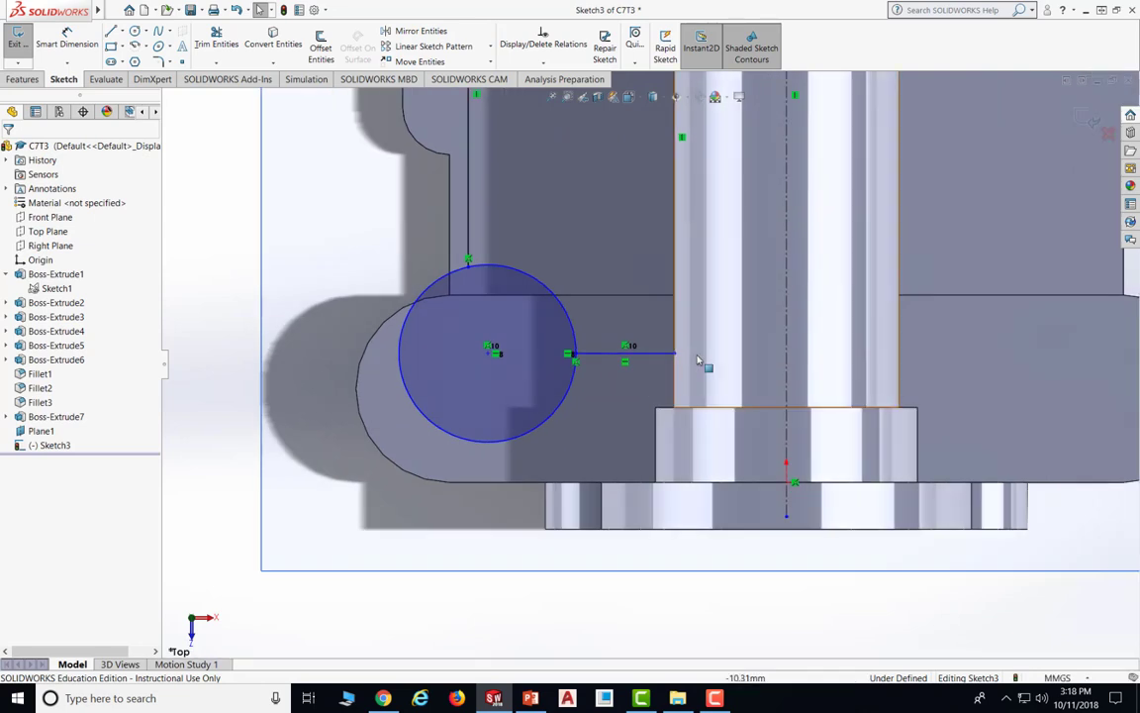
scroll(649, 355, down, 2)
scroll(665, 270, down, 1)
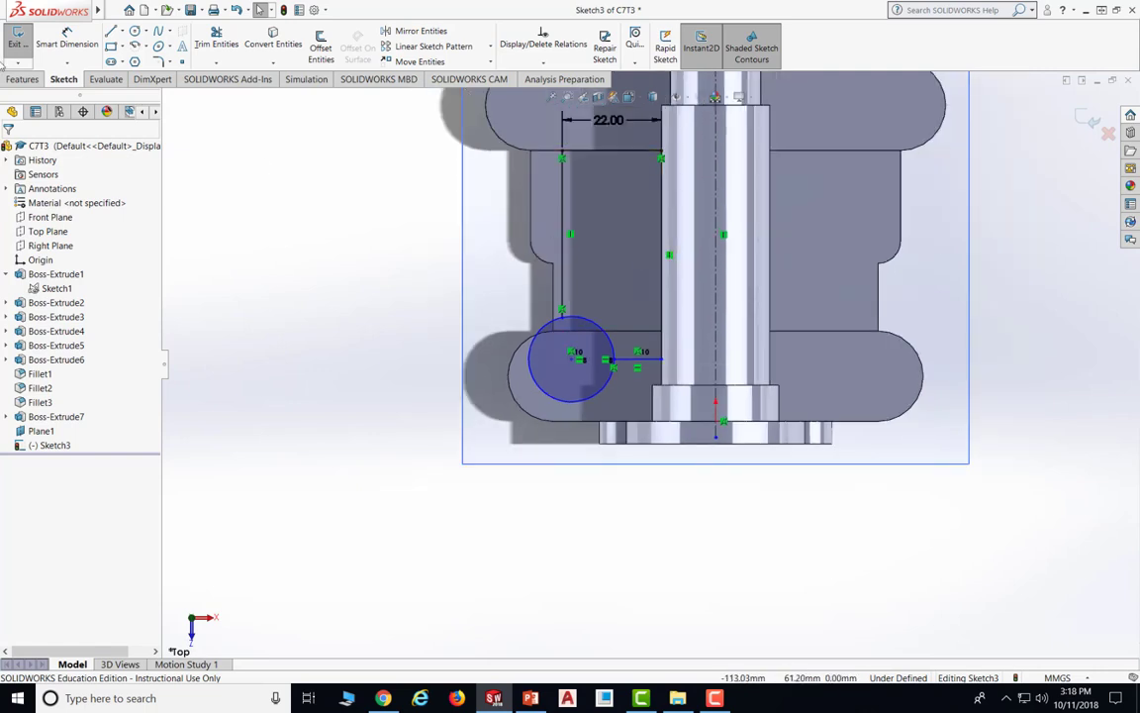
With Smart Dimension, set Sketch3's vertical line beside the bore to 47 mm and the circle to Ø20
key(d)
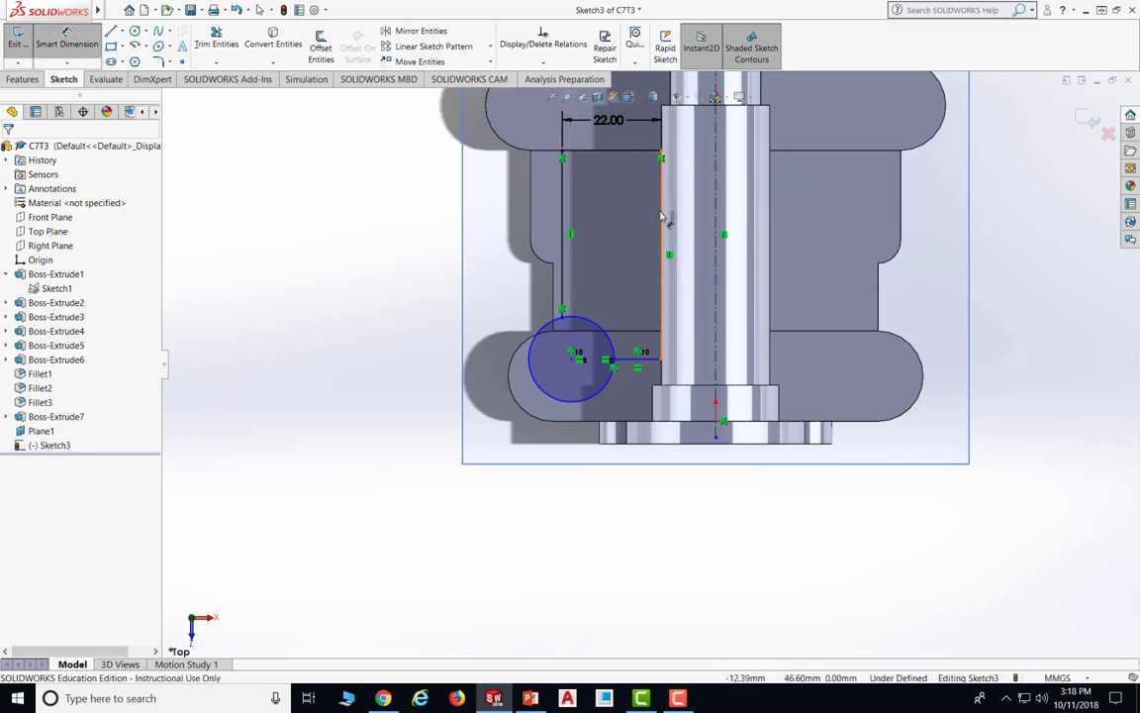
click(662, 220)
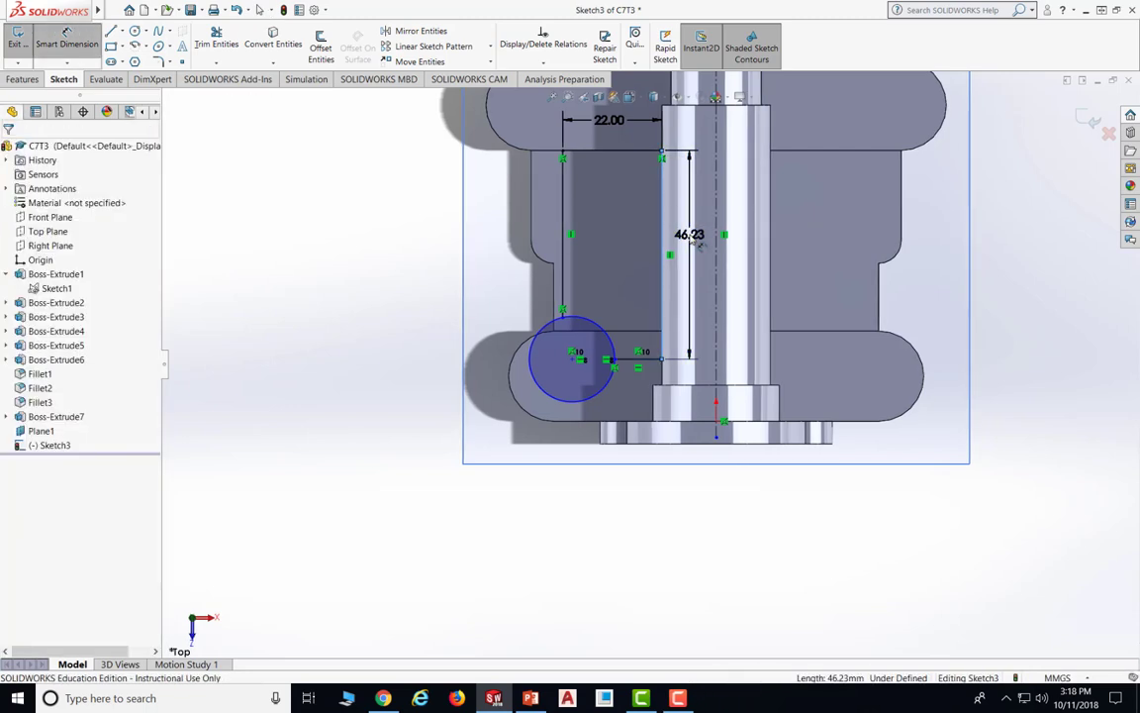
click(698, 242)
text(47.00mm)
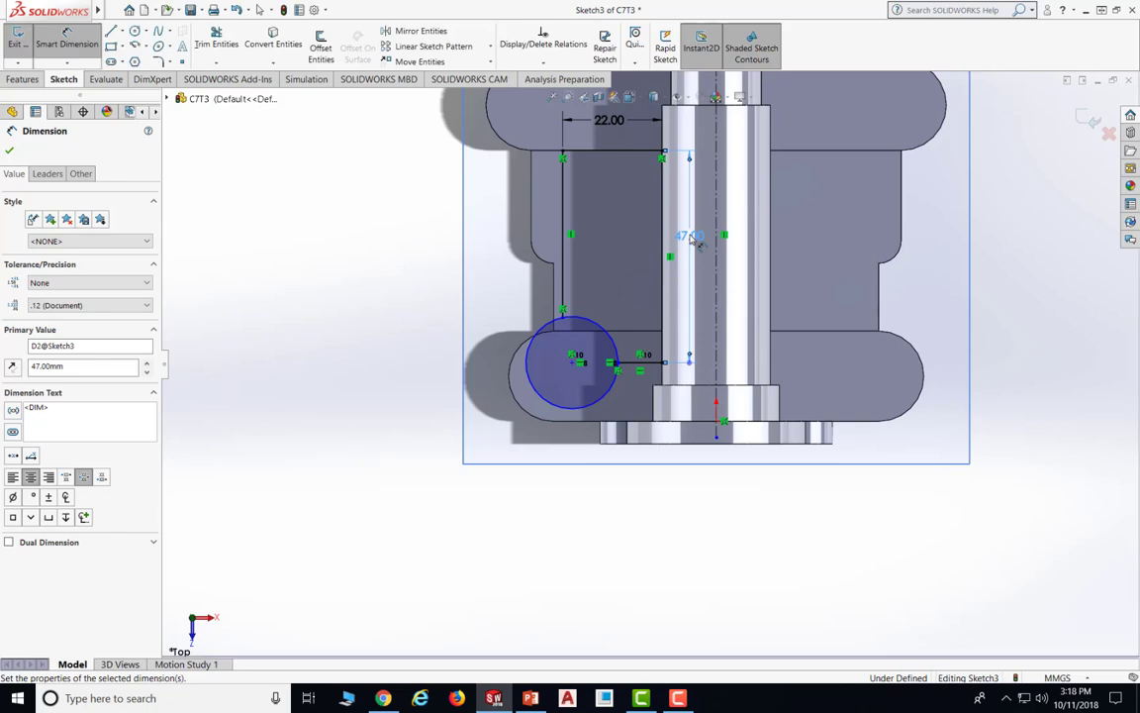
click(534, 338)
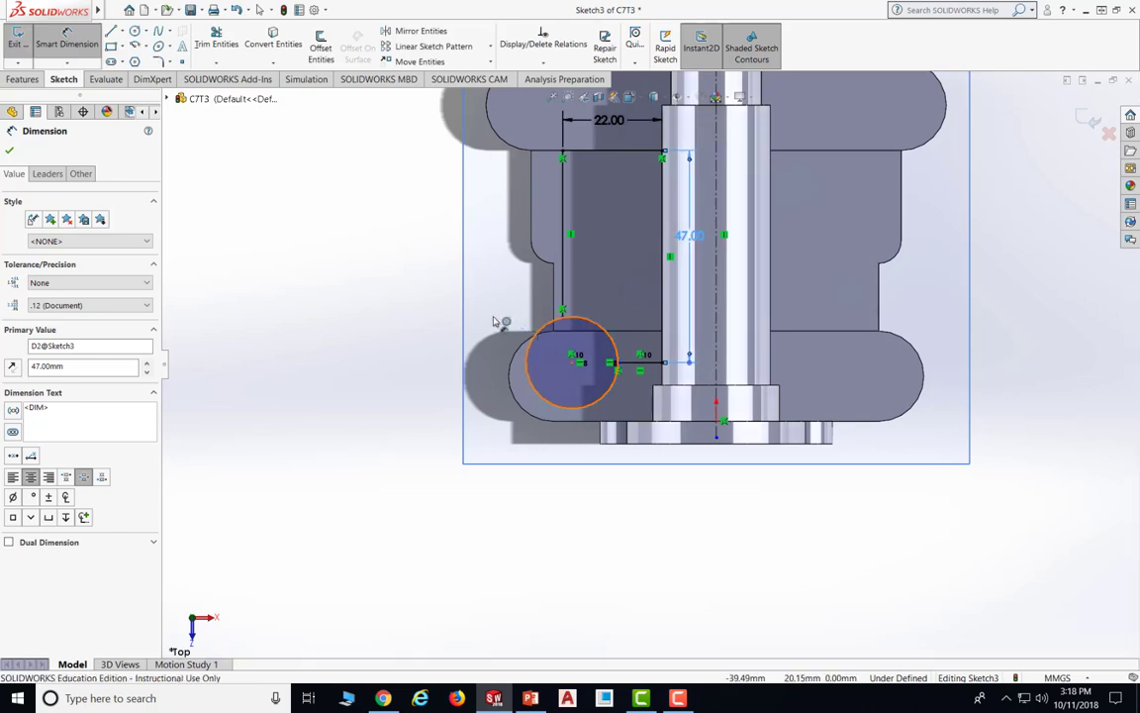
click(465, 306)
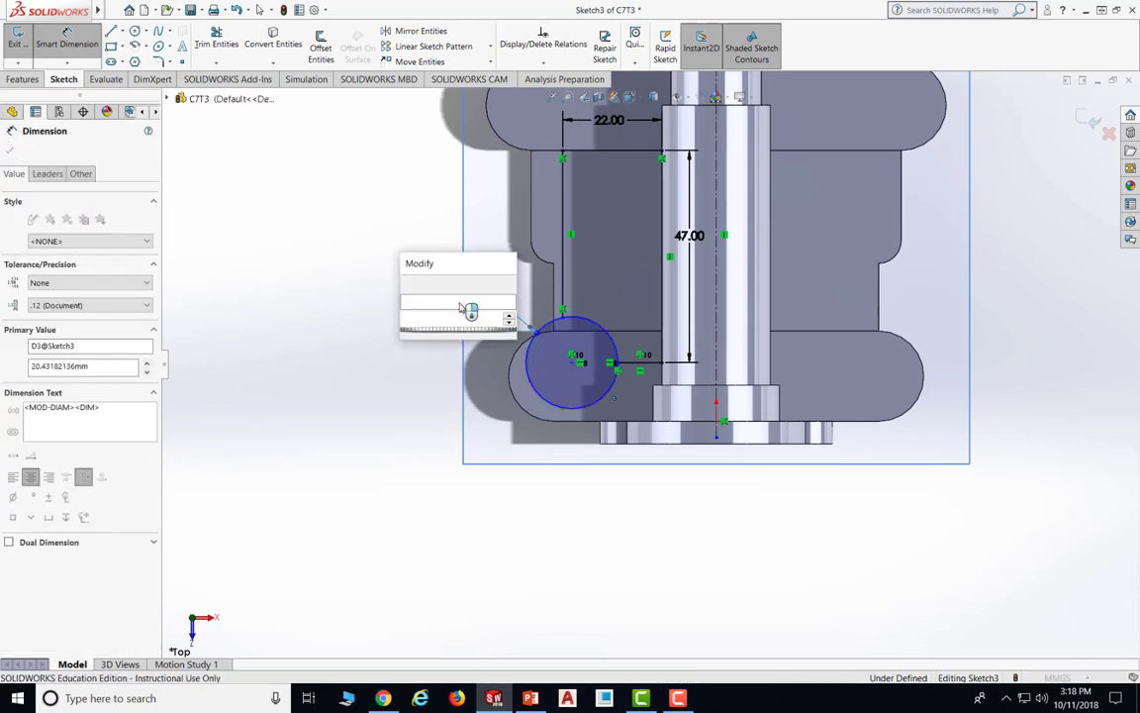
text(20)
key(Return)
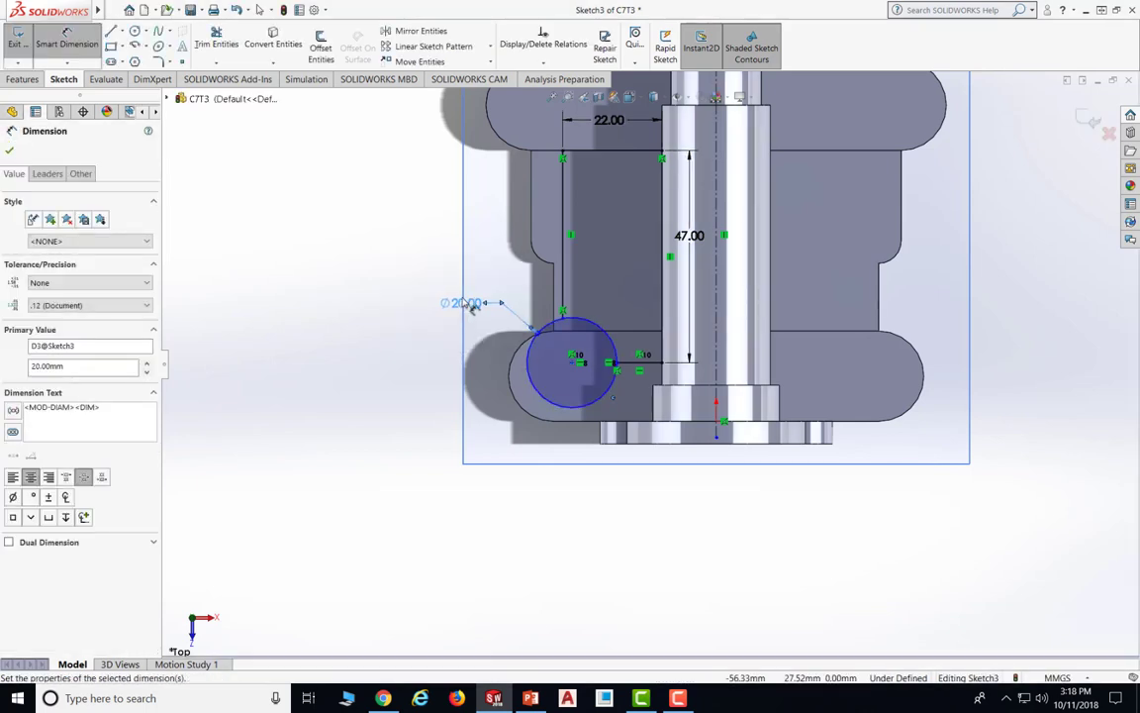
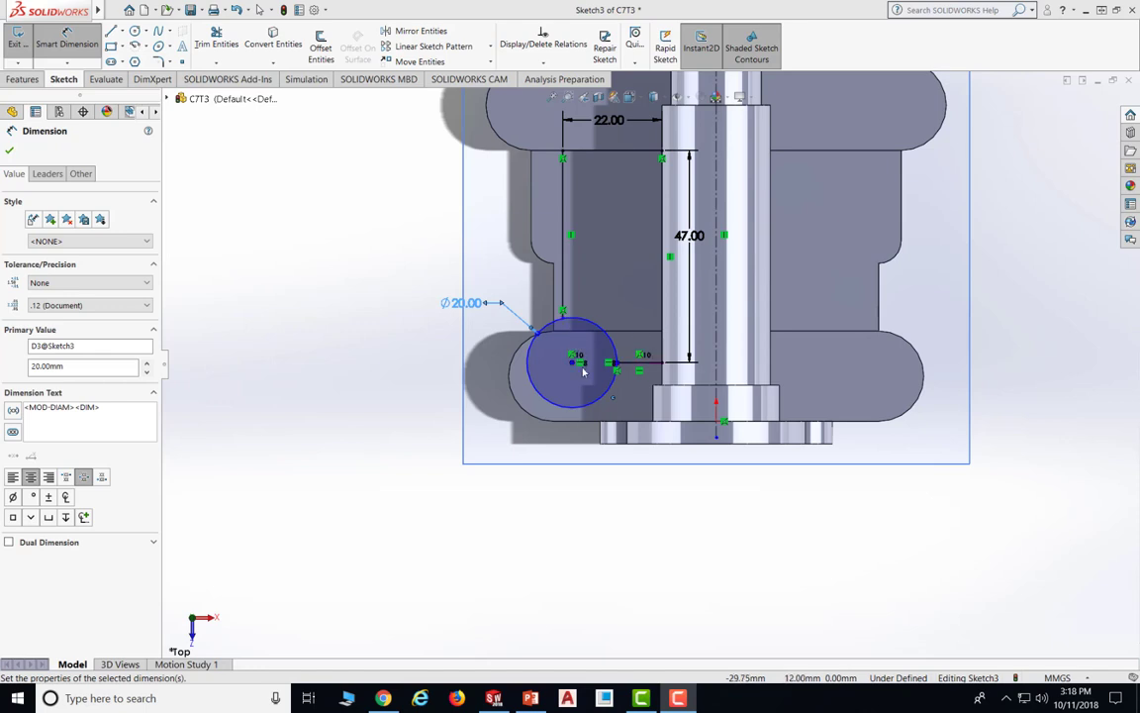
Add a Vertical relation between the Ø20 circle's centre and the profile corner, fully defining Sketch3
click(543, 62)
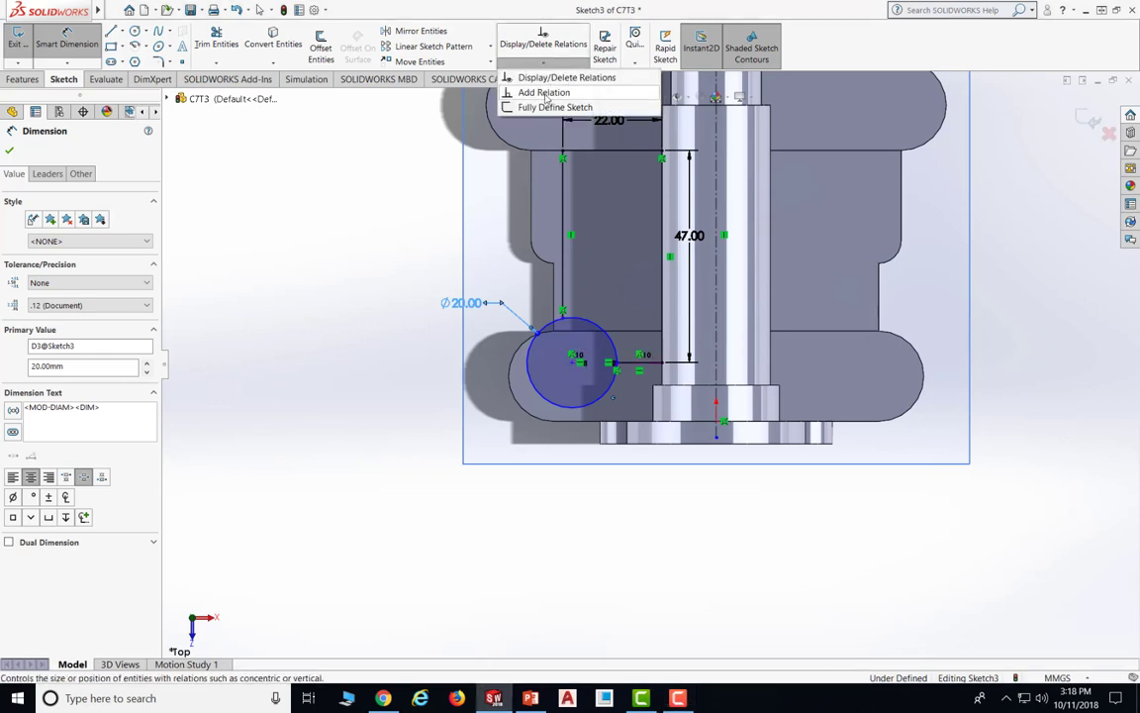
click(545, 94)
click(577, 360)
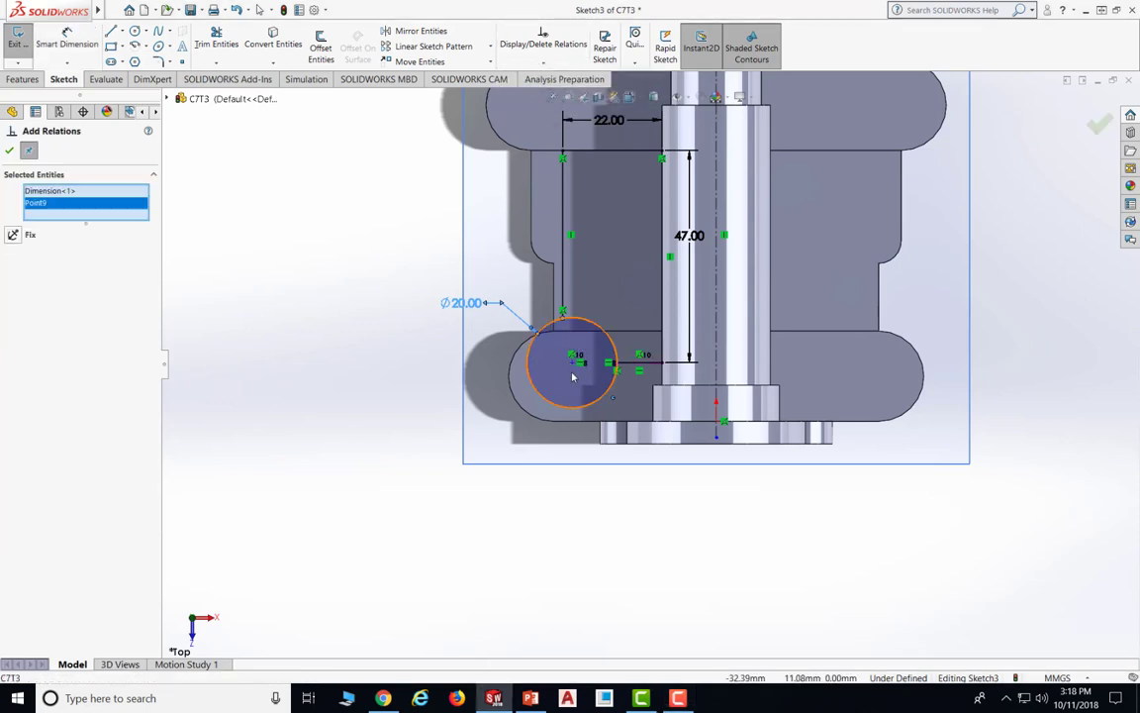
click(582, 362)
click(14, 396)
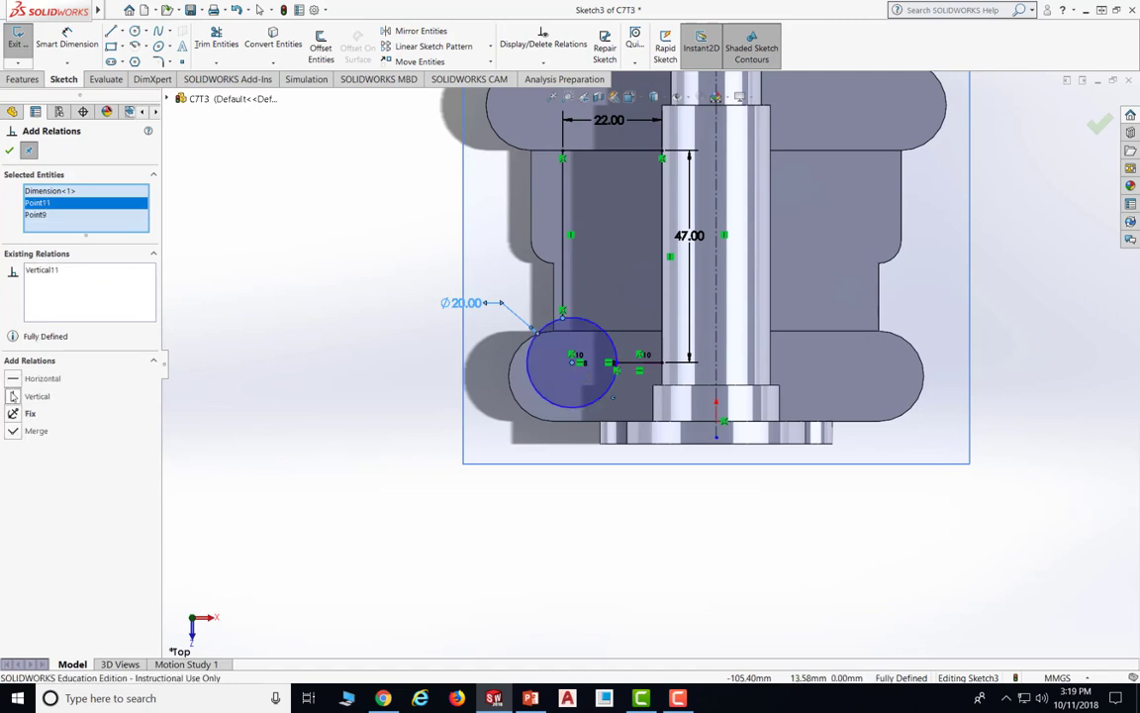
click(8, 150)
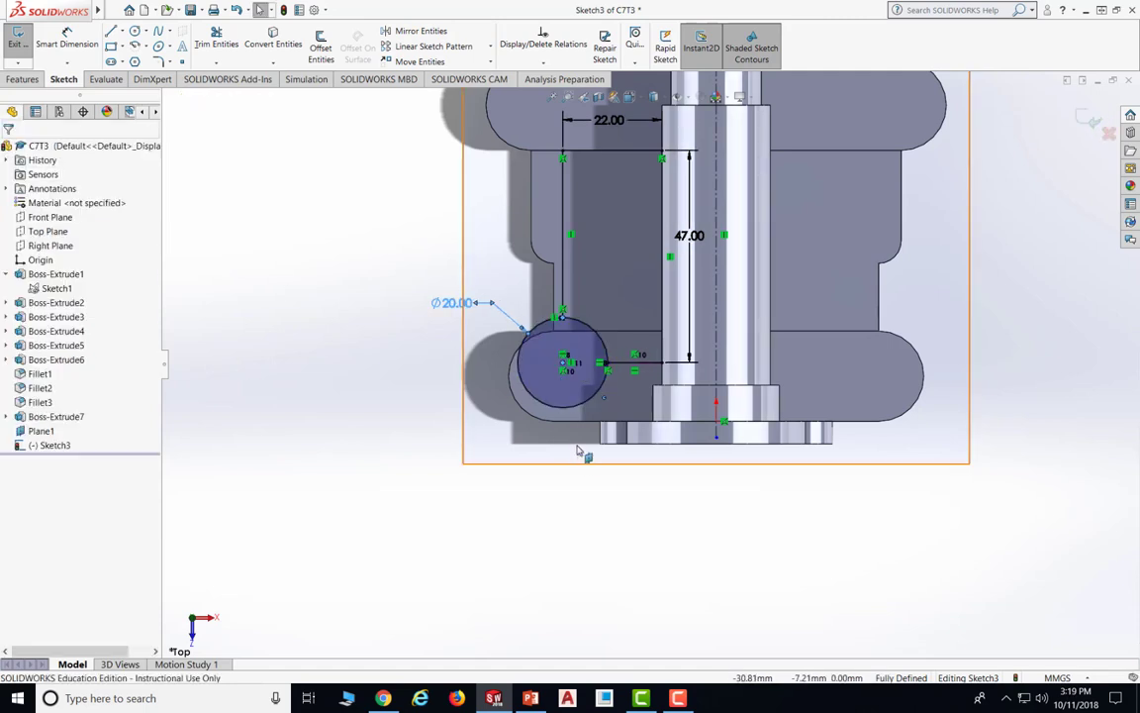
key(z)
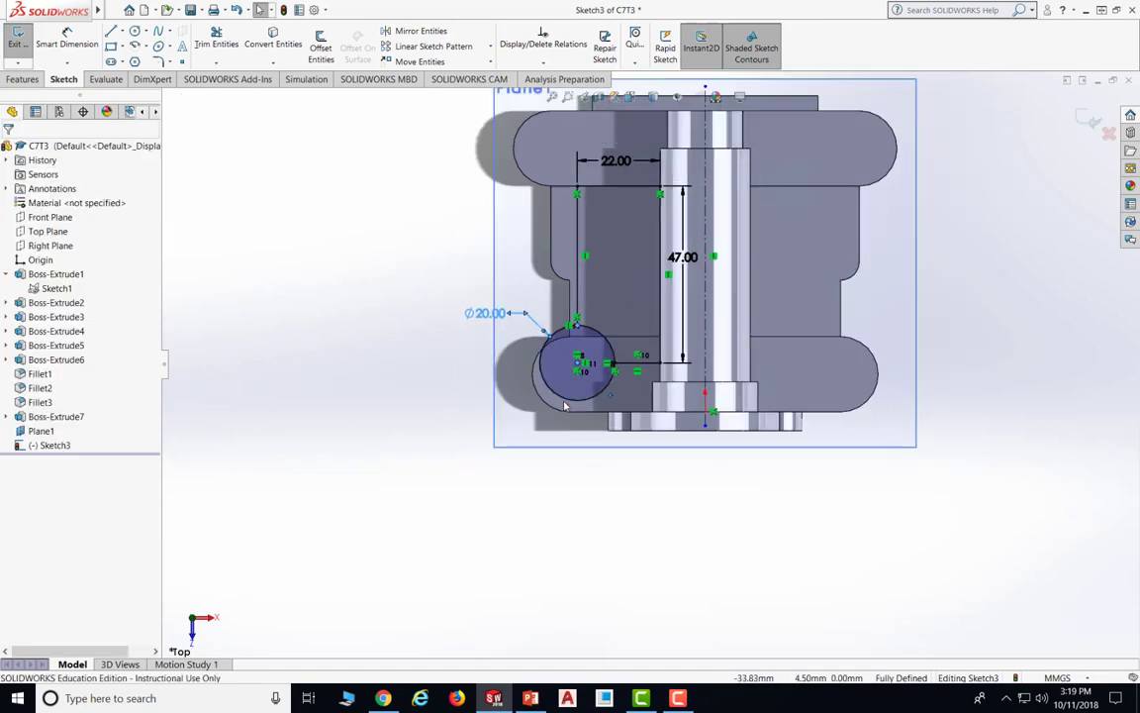
click(339, 278)
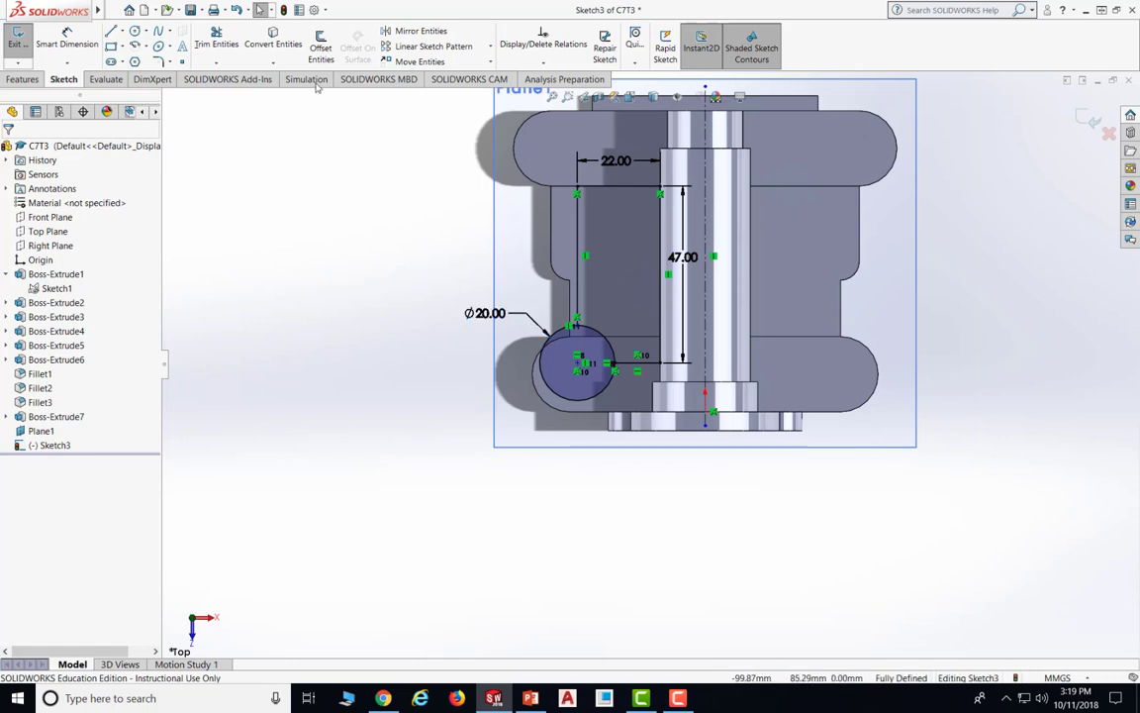
click(216, 62)
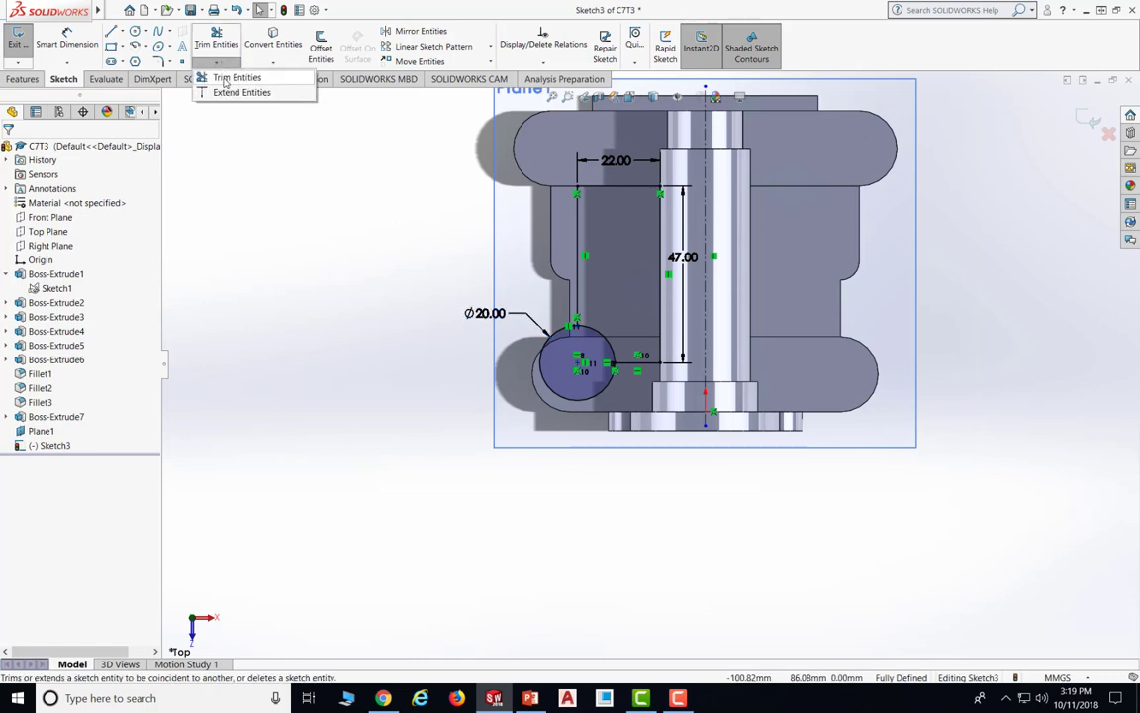
Trim the Ø20 circle's lower-left portion, leaving a short arc that closes the profile
click(235, 78)
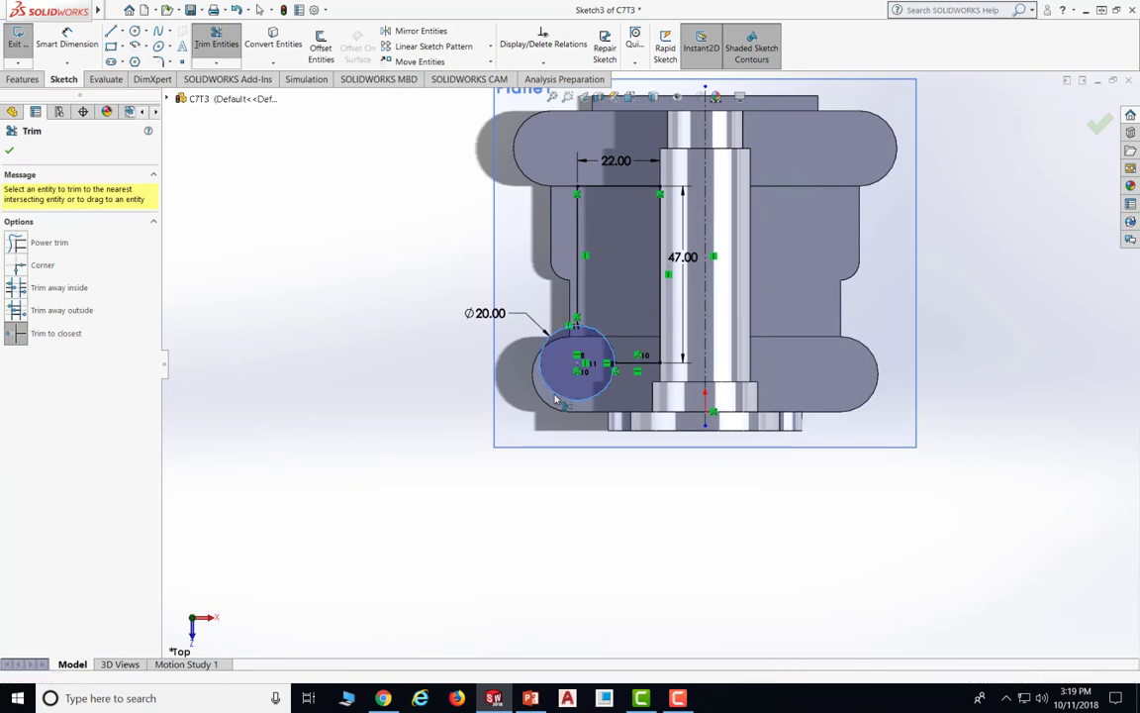
click(556, 397)
click(9, 147)
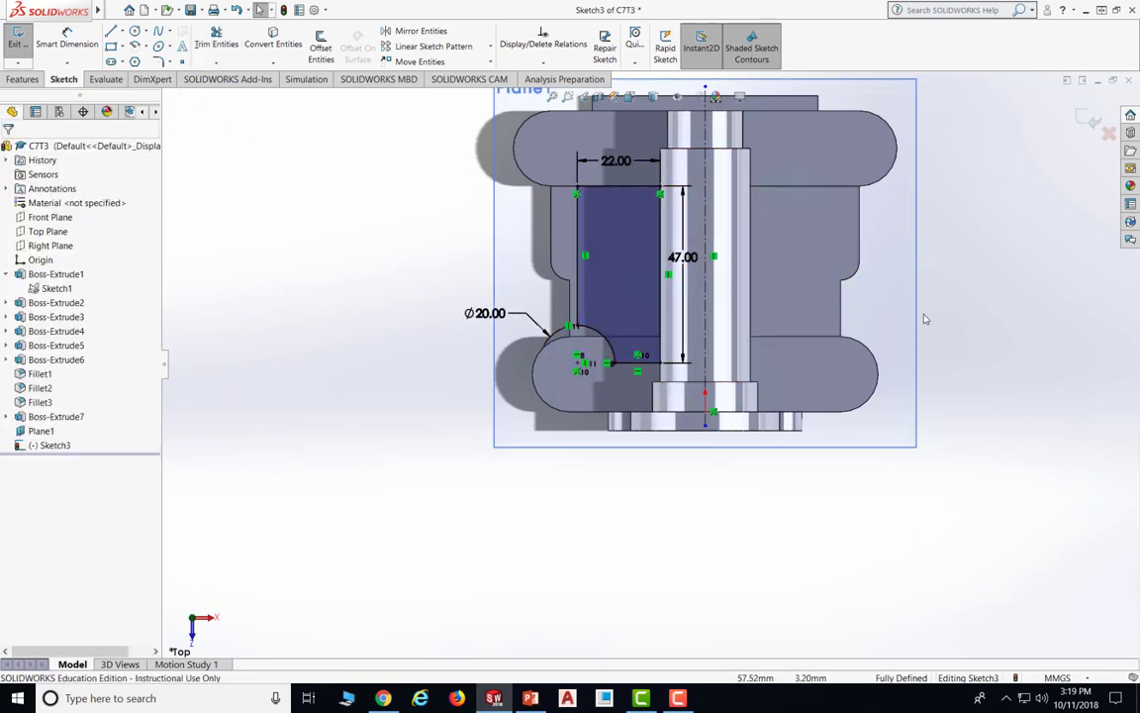
scroll(923, 239, up, 1)
scroll(833, 216, down, 1)
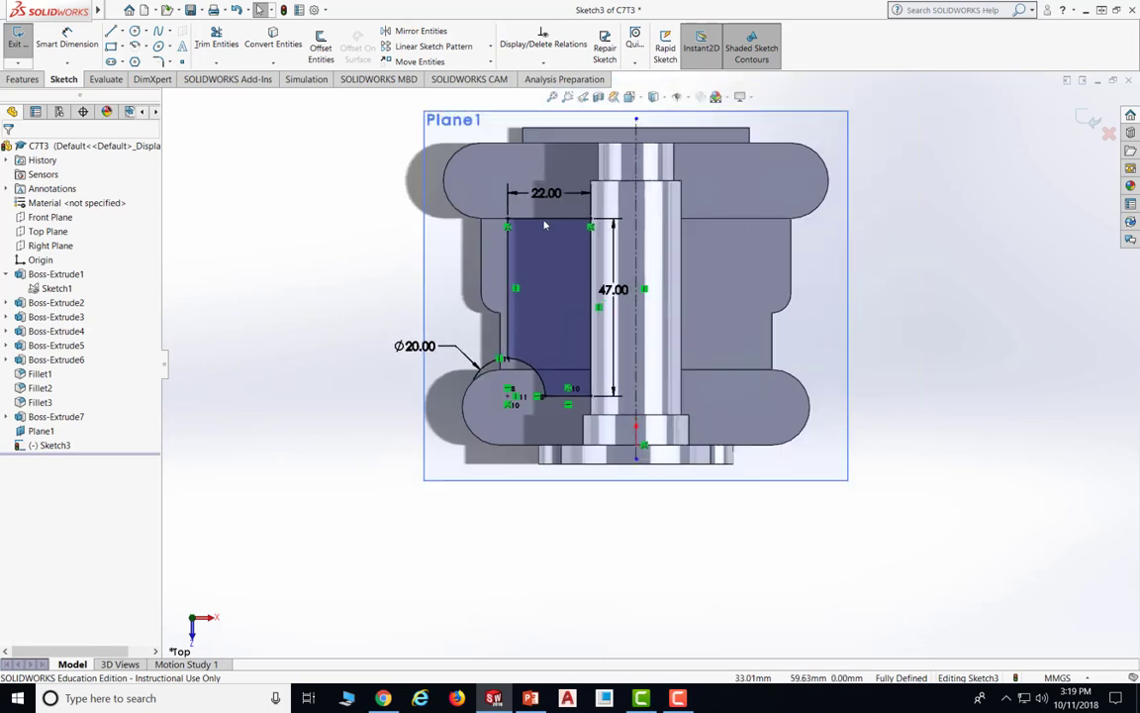
scroll(489, 210, down, 1)
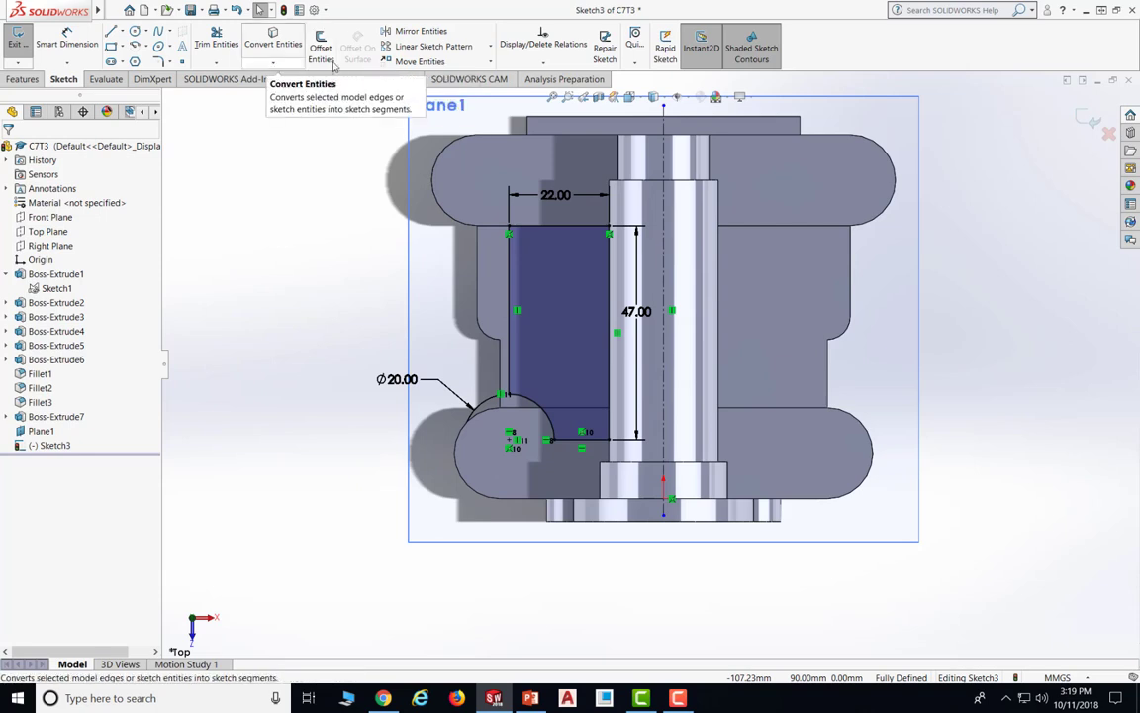
Mirror the left profile's lines and arc about the vertical centreline onto the right side
click(441, 36)
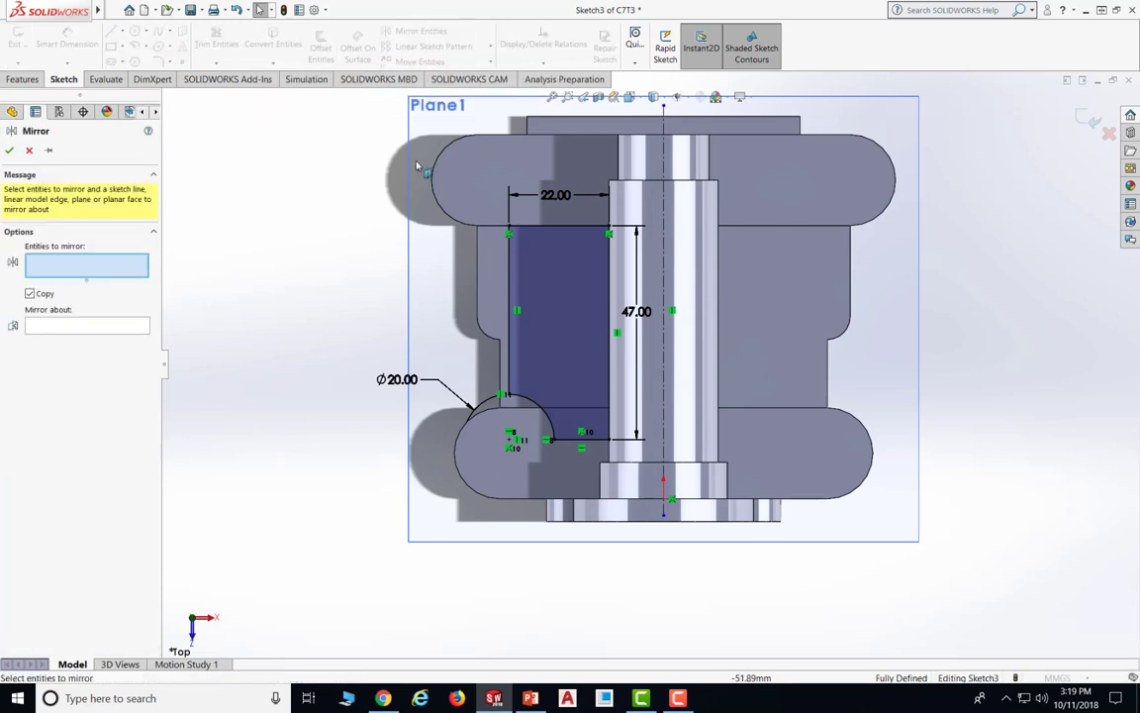
mouse_move(377, 181)
mouse_down()
mouse_move(695, 383)
mouse_move(661, 470)
mouse_up()
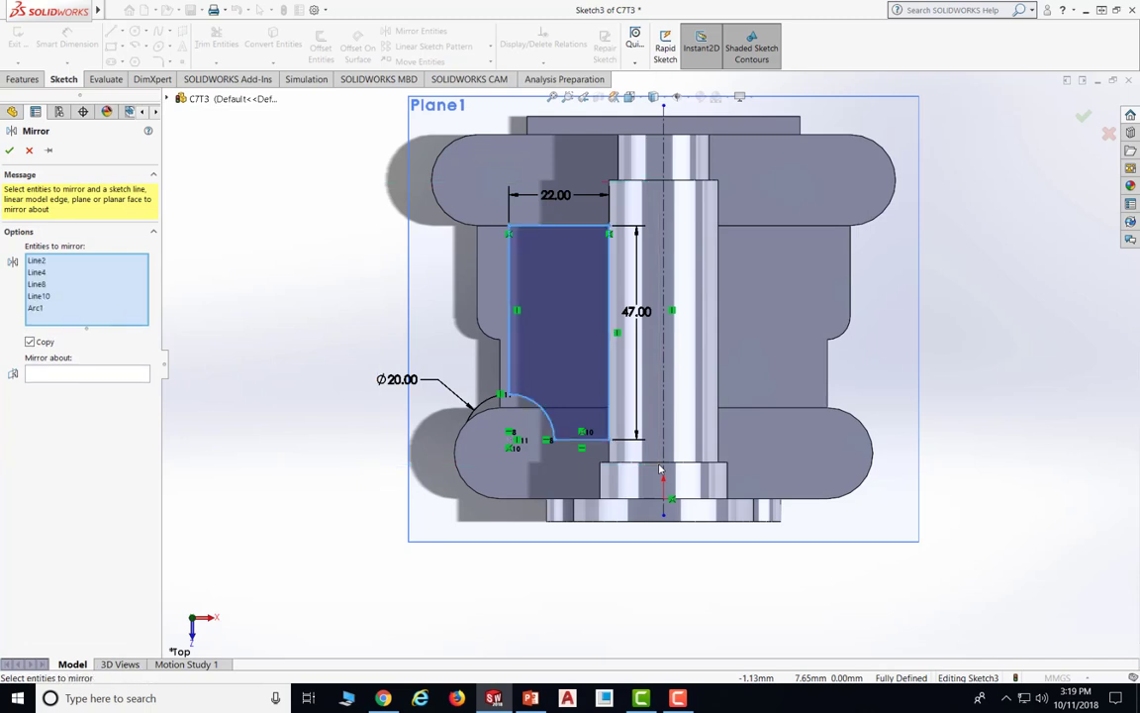
click(66, 376)
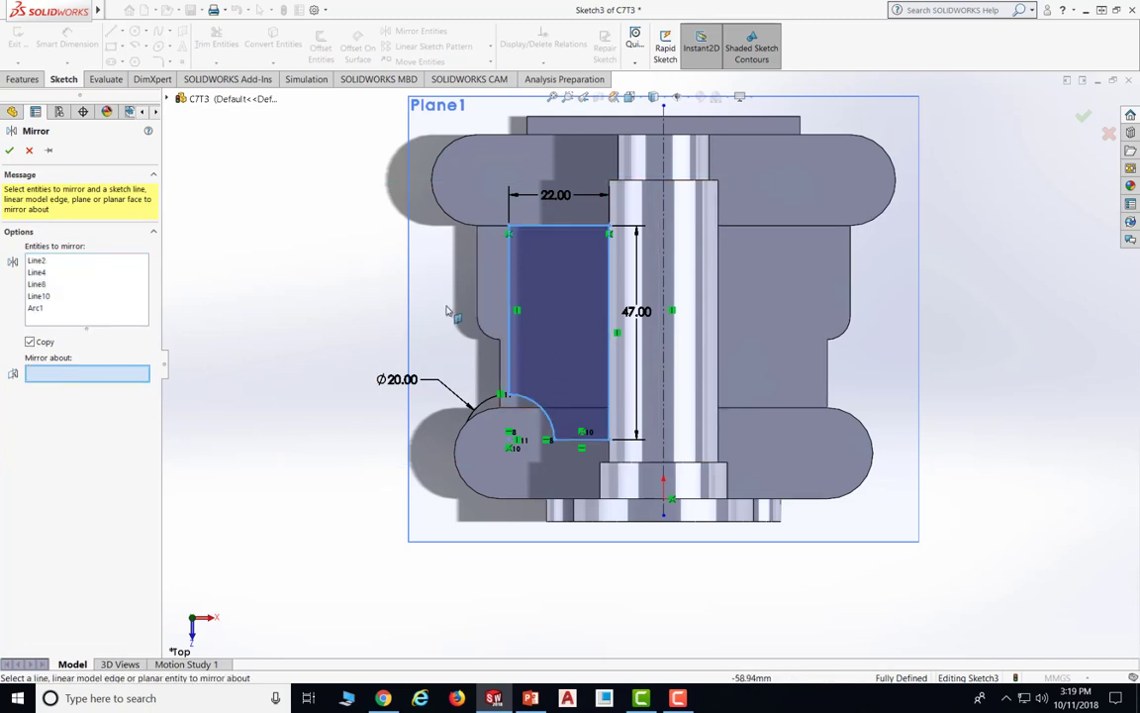
click(664, 117)
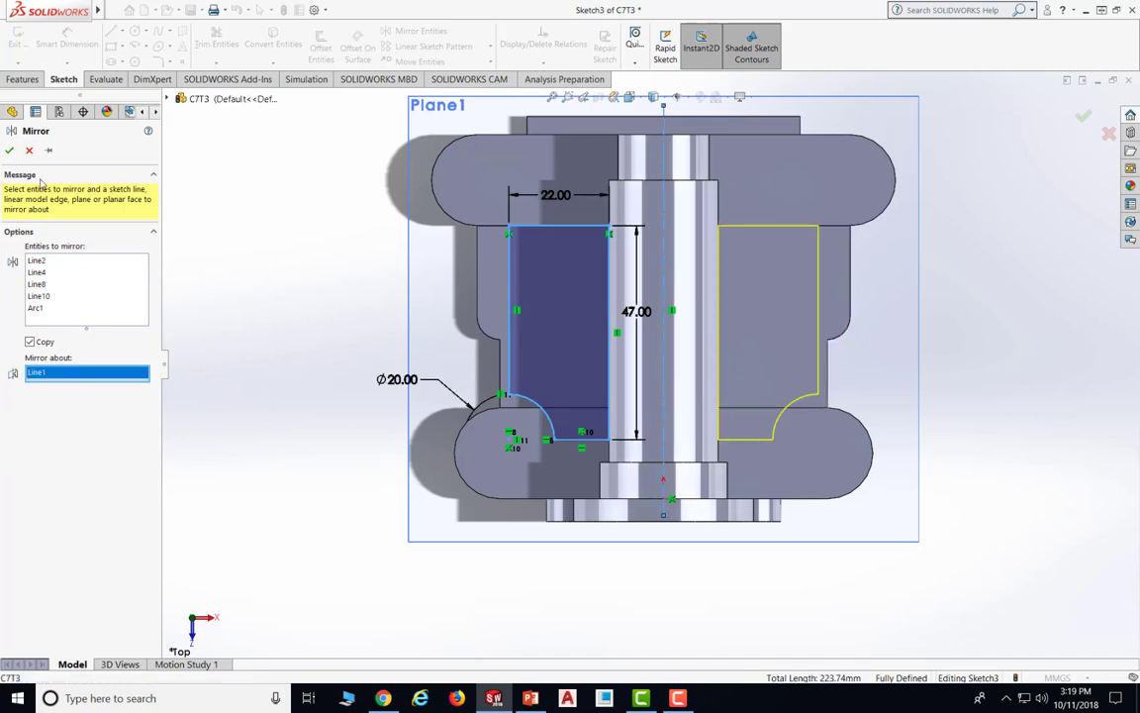
click(10, 150)
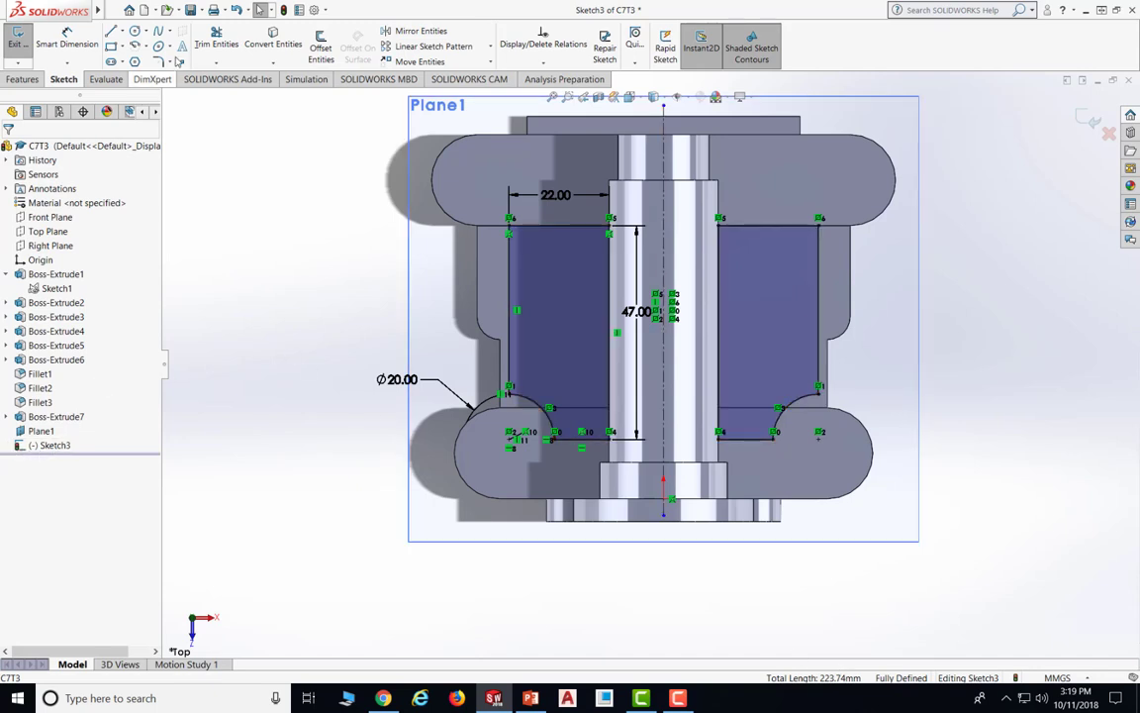
Exit Sketch3, orbit to a tilted 3D view, and select Sketch3 in the FeatureManager tree
click(191, 10)
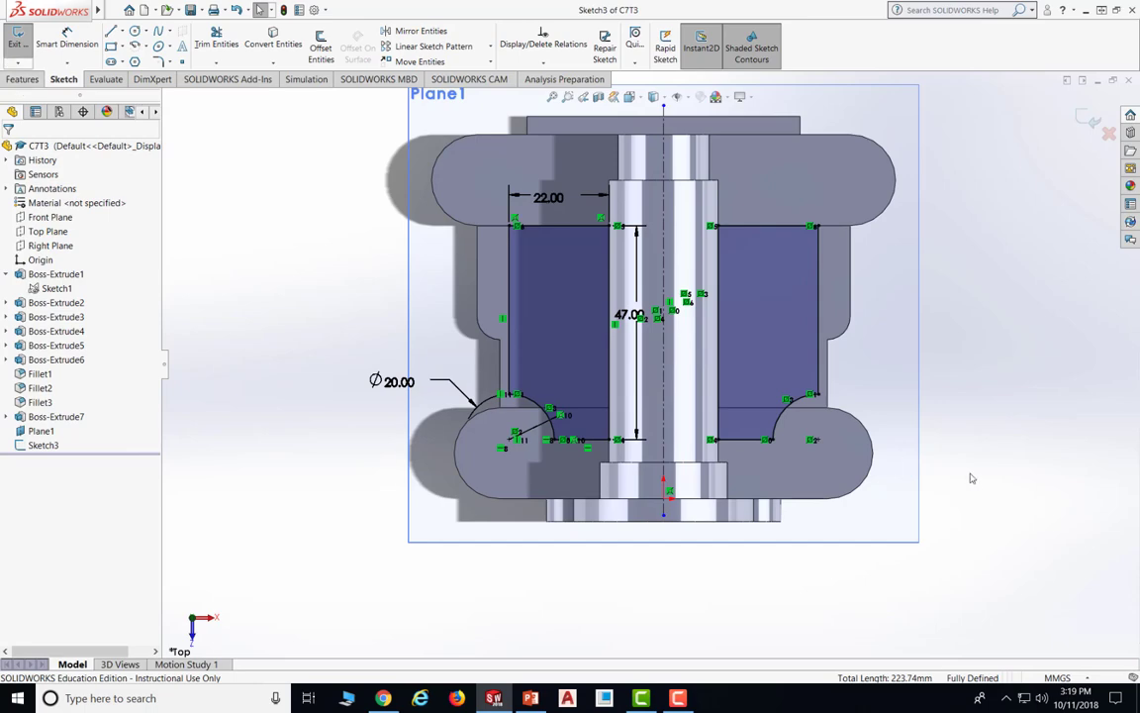
mouse_move(967, 473)
middle_down()
mouse_move(969, 230)
mouse_move(949, 217)
mouse_move(956, 247)
middle_up()
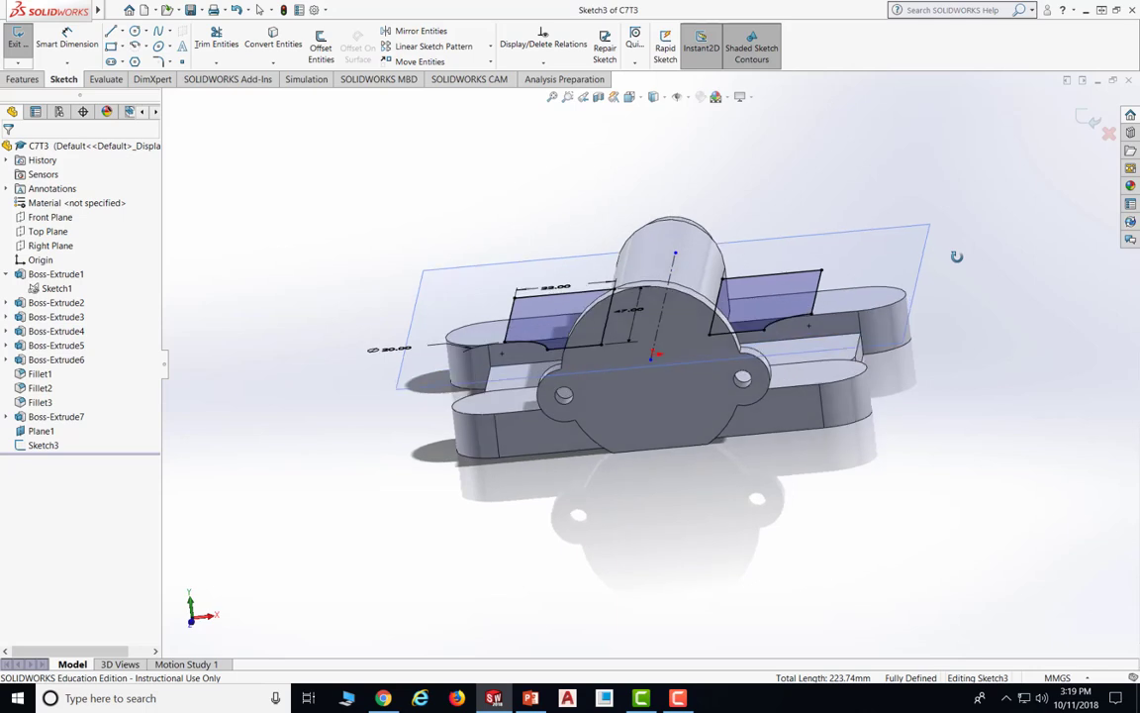
click(41, 445)
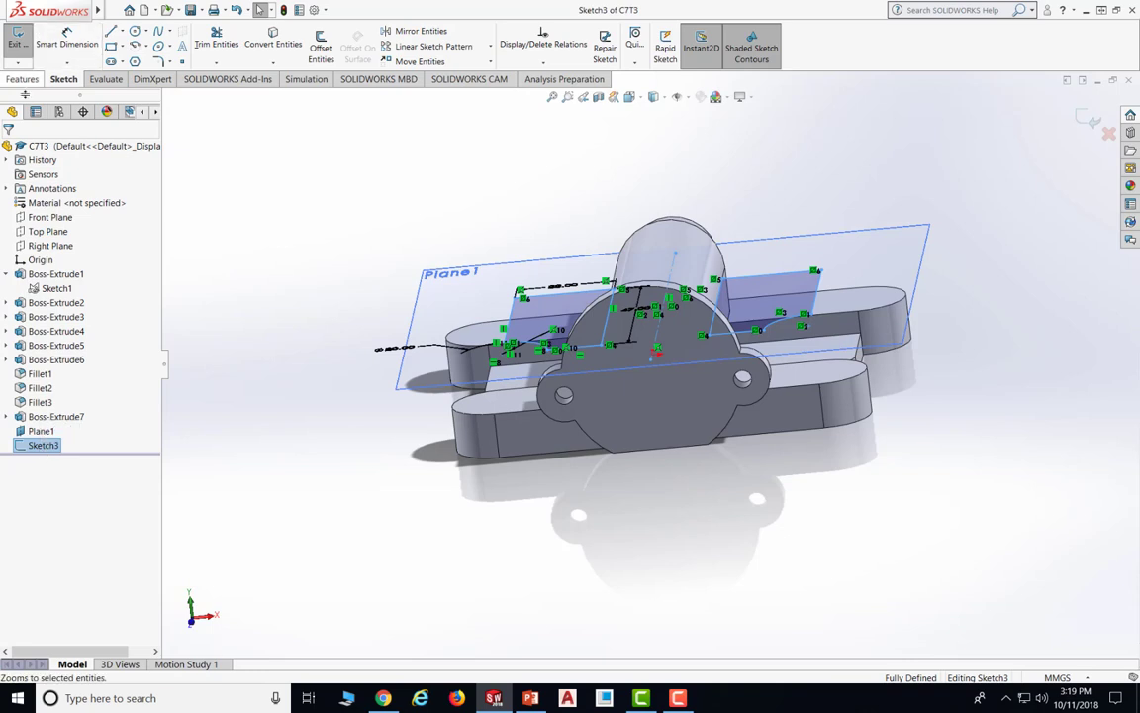
click(23, 79)
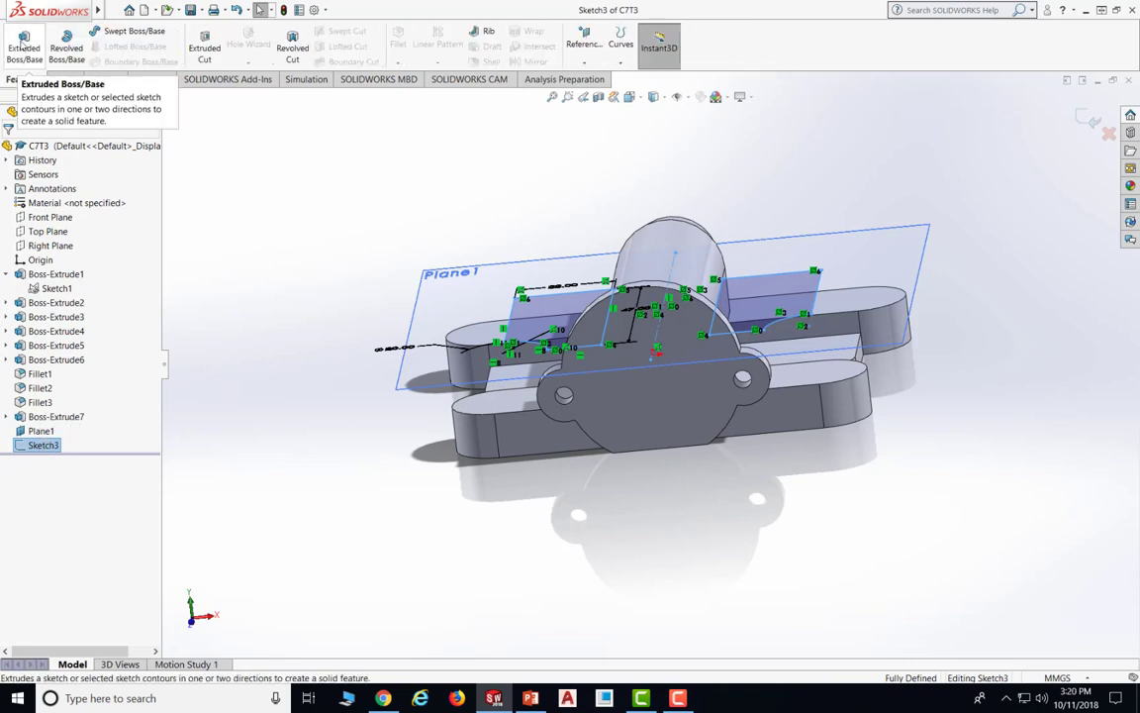
Extrude Sketch3 in the reversed direction Up To Next as Boss-Extrude8, then view tutorial slide 33
click(24, 58)
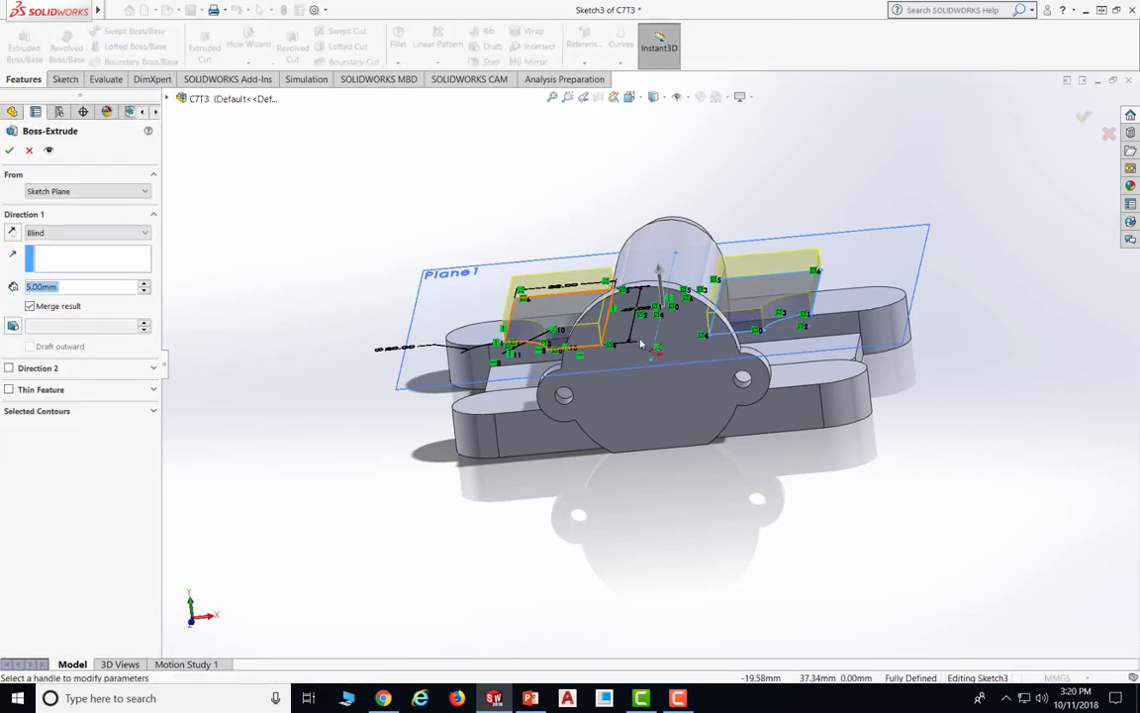
mouse_move(936, 364)
middle_down()
mouse_move(870, 369)
mouse_move(875, 392)
mouse_move(884, 358)
mouse_move(880, 406)
middle_up()
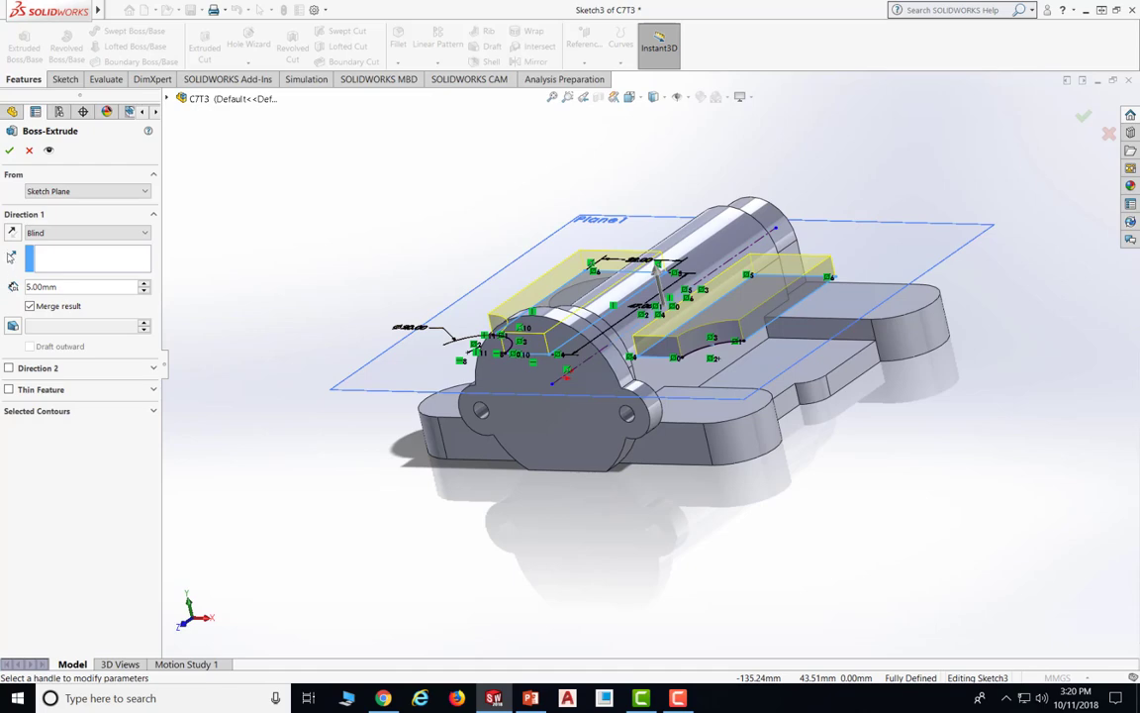
click(12, 232)
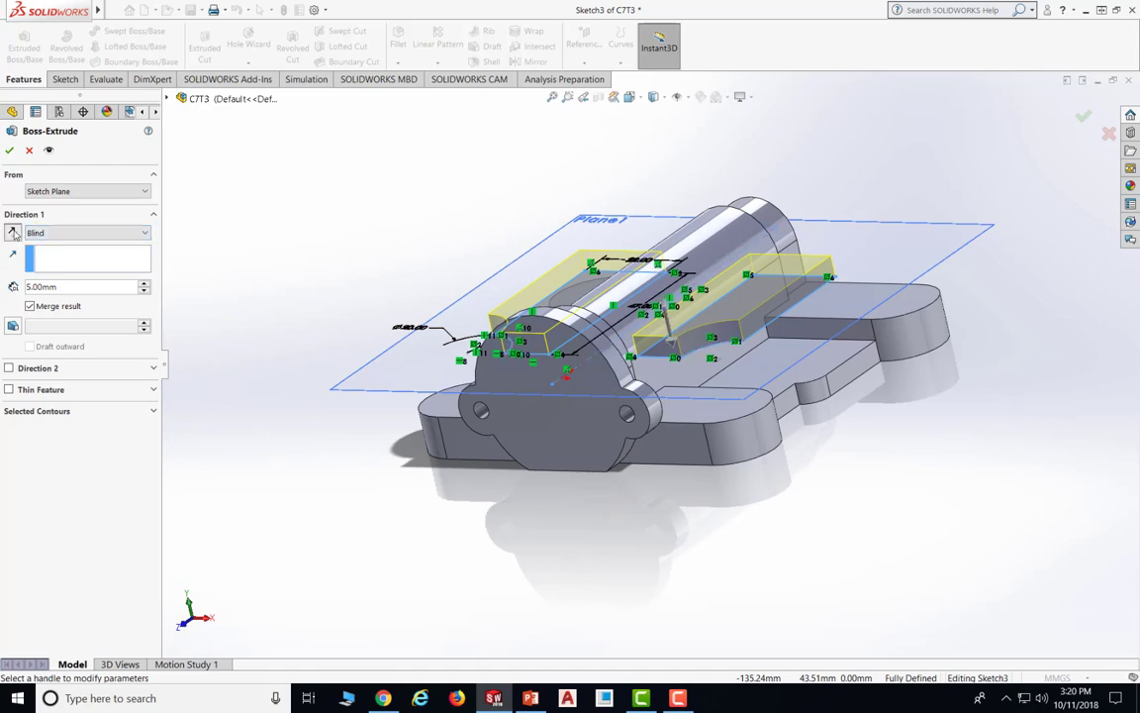
middle_drag(690, 482, 591, 502)
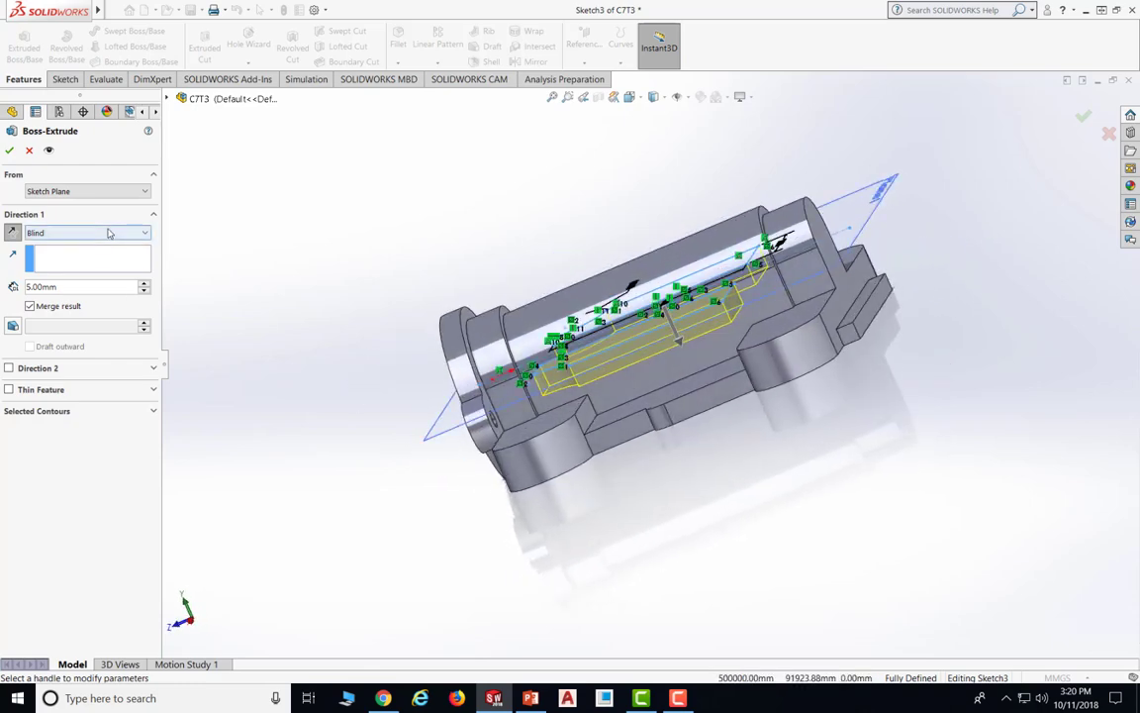
click(68, 235)
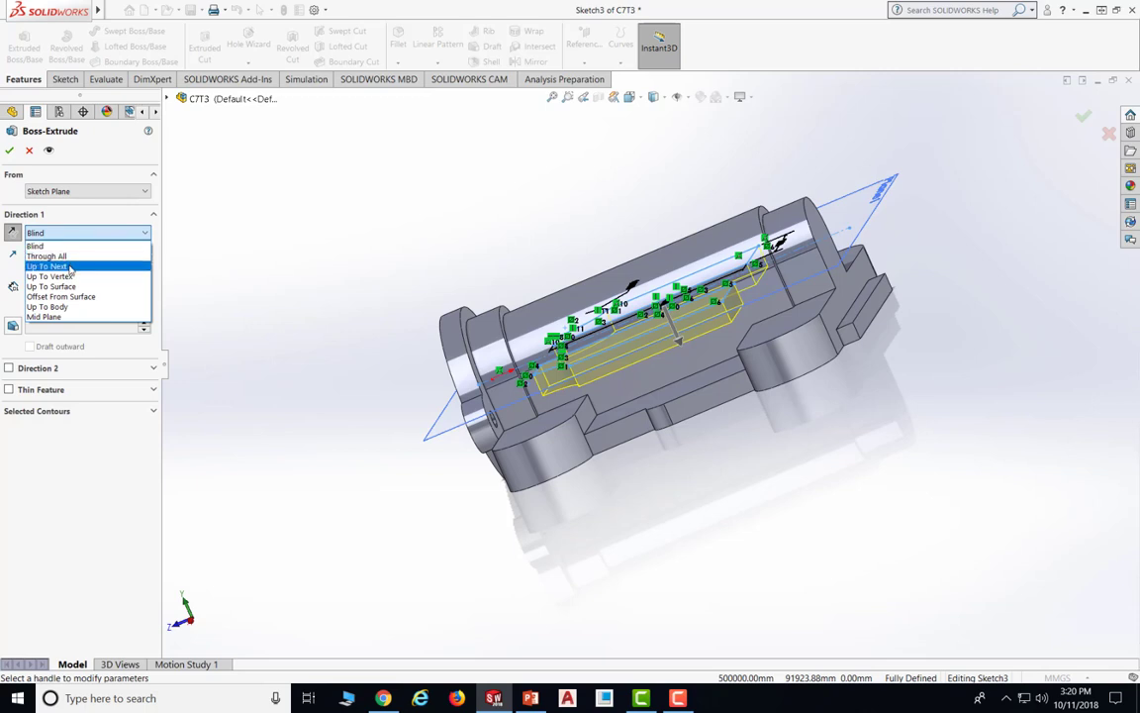
click(70, 267)
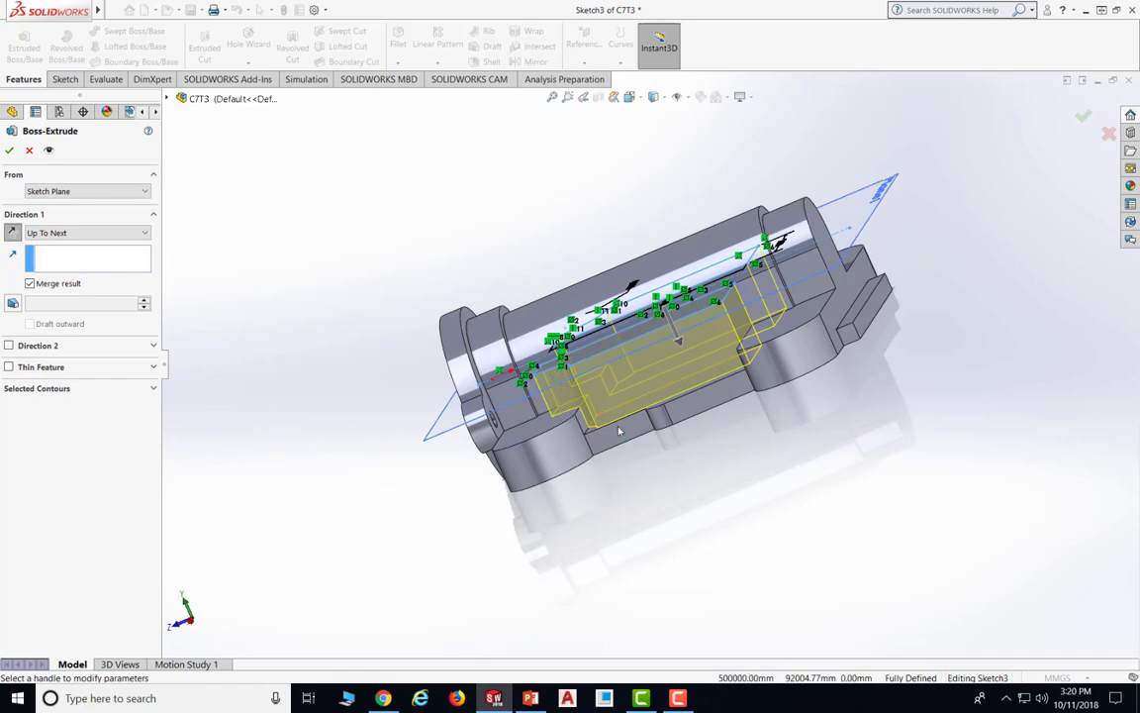
middle_drag(620, 426, 763, 496)
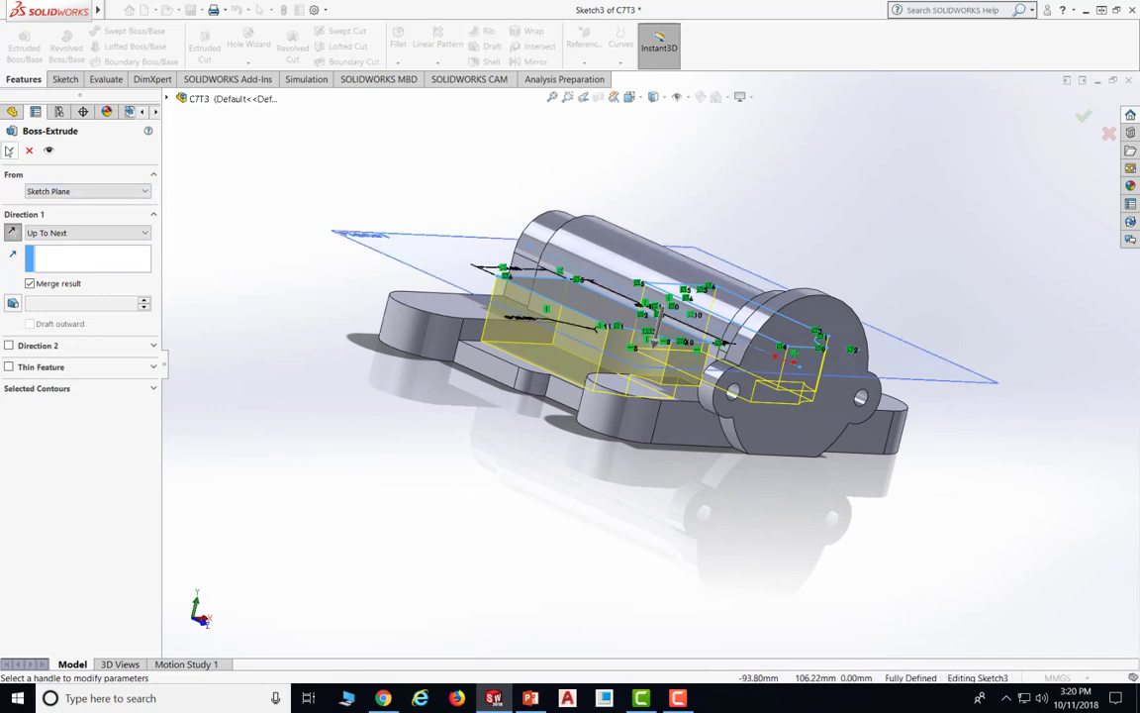
key(Return)
middle_drag(693, 469, 672, 539)
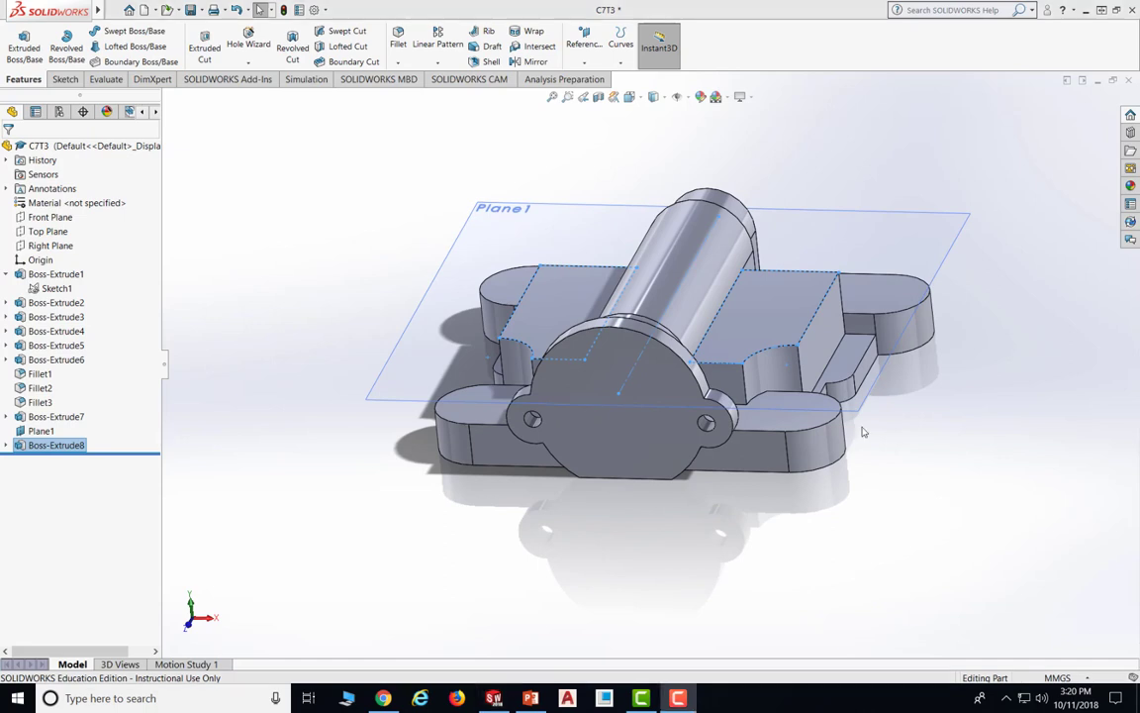
click(531, 698)
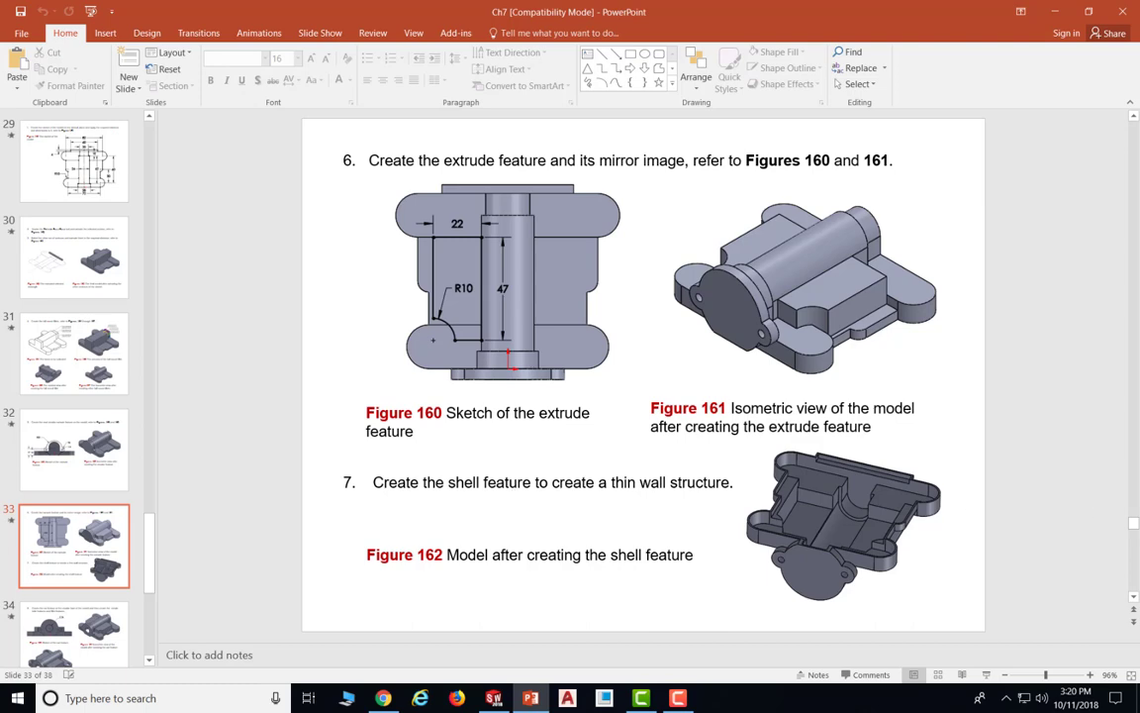
Review tutorial slides 27–28 with the Figure 149 dimensions, then return to SOLIDWORKS
key(F10)
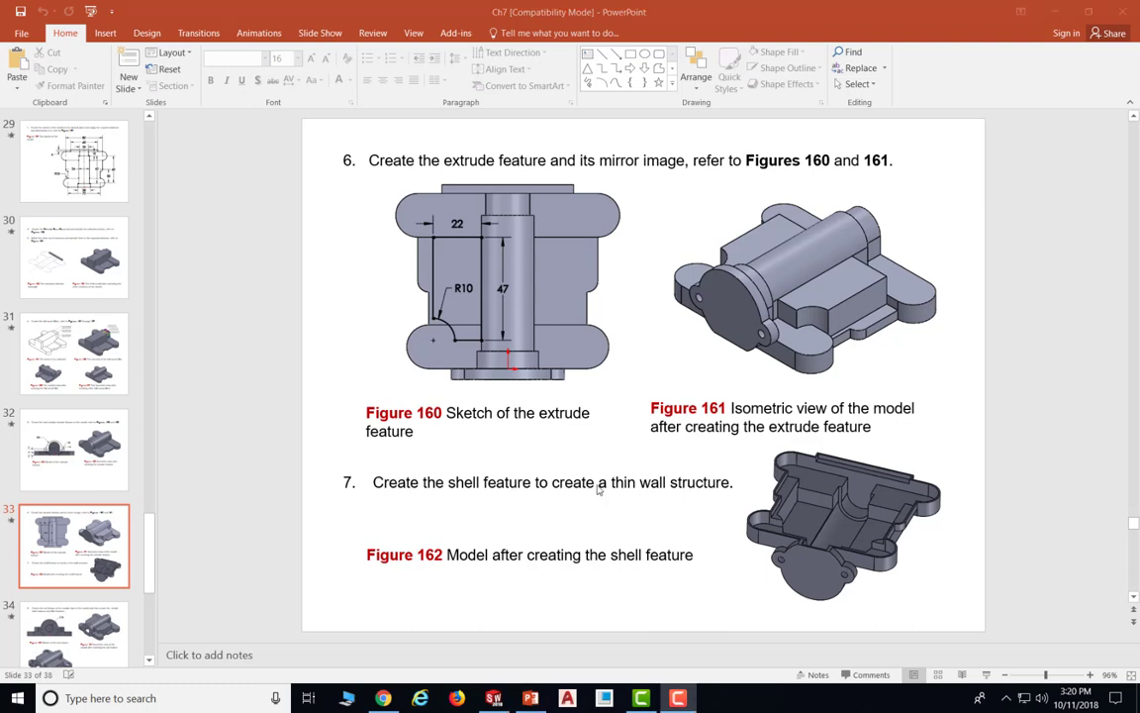
scroll(597, 488, up, 4)
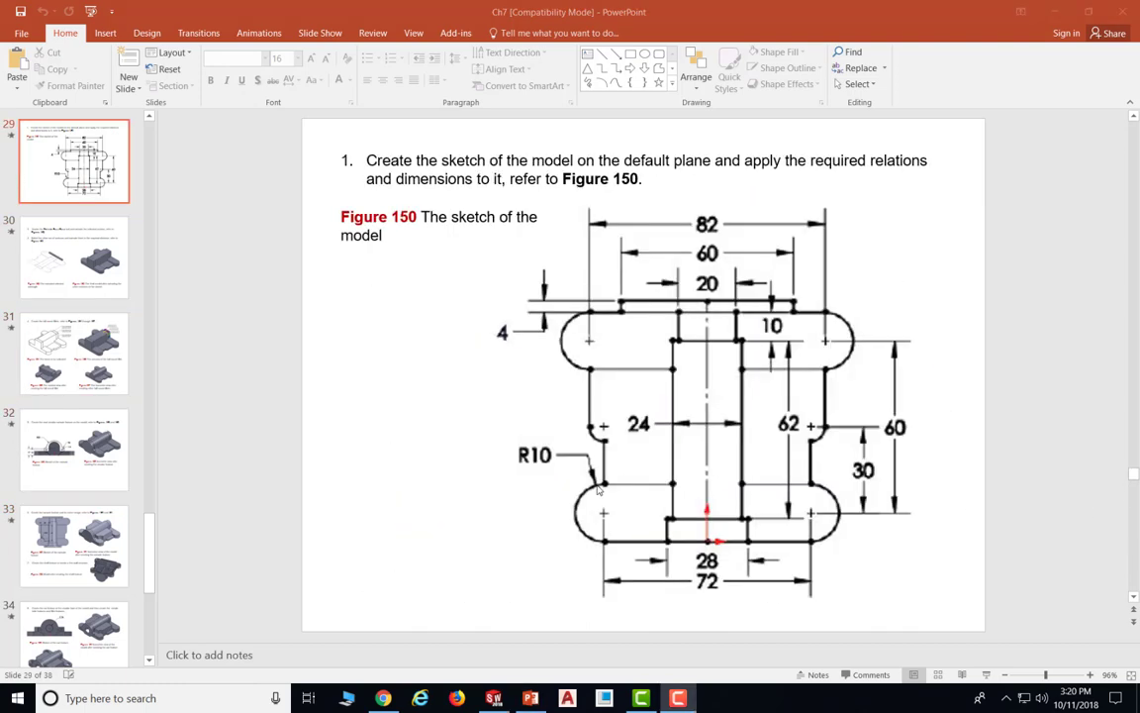
scroll(597, 489, up, 2)
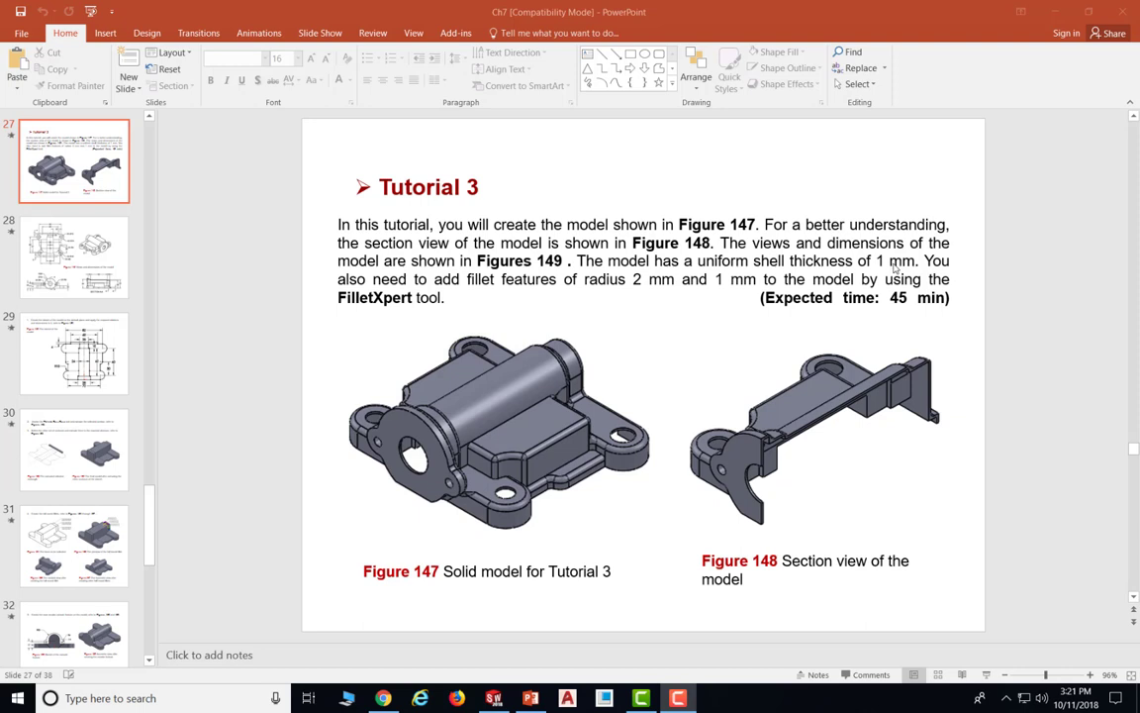
scroll(750, 342, down, 1)
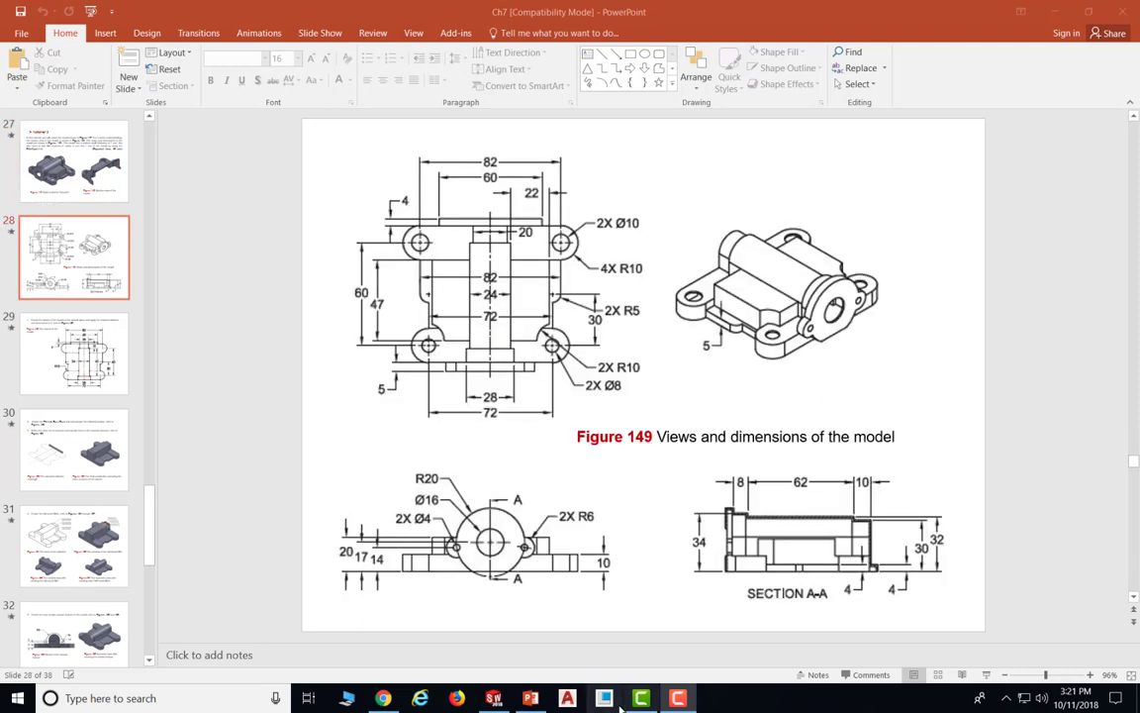
click(500, 700)
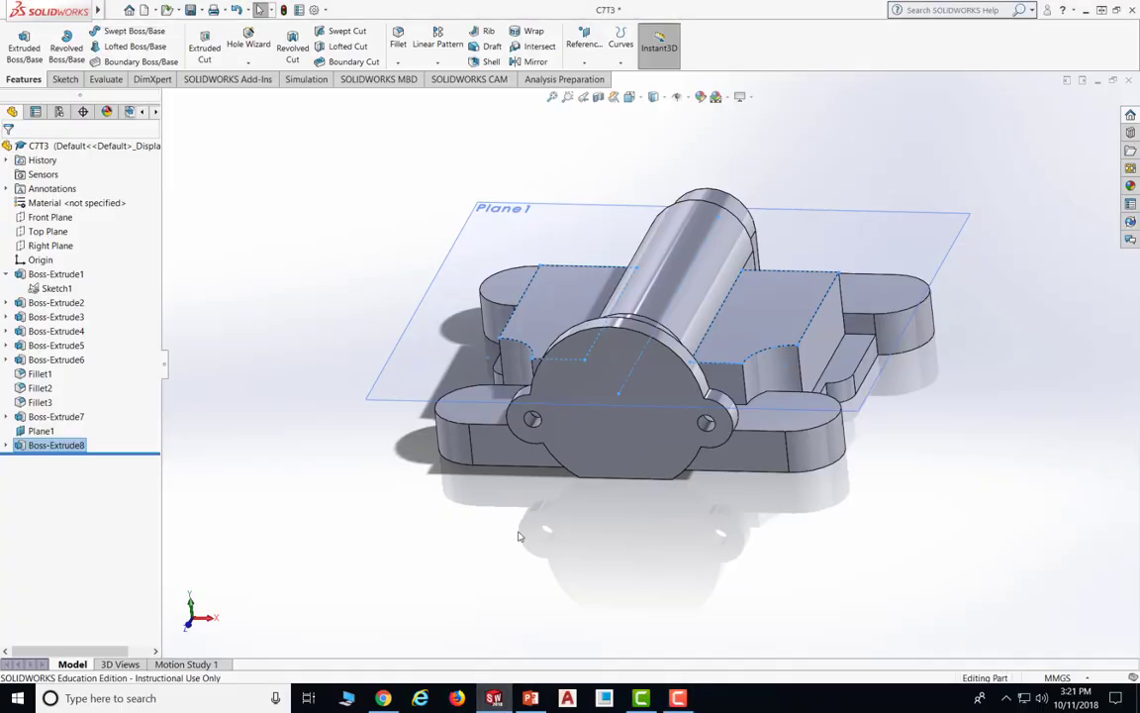
Shell the part with a 1.00 mm wall thickness, removing the flat bottom face
middle_drag(474, 504, 461, 239)
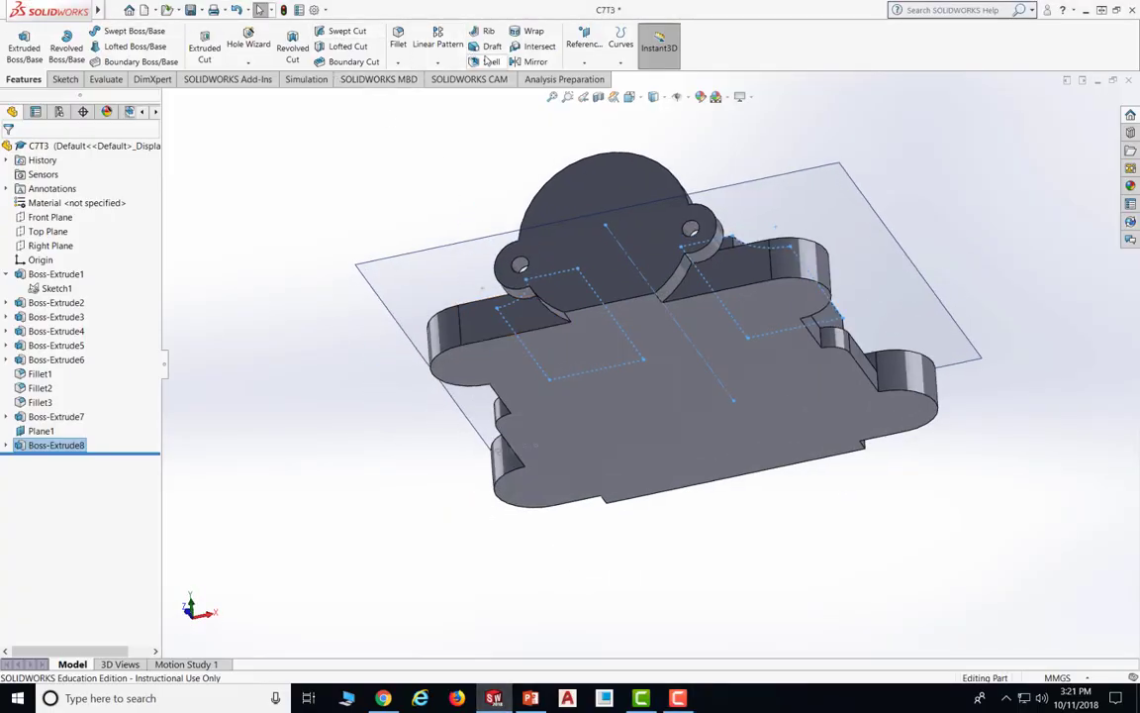
click(487, 61)
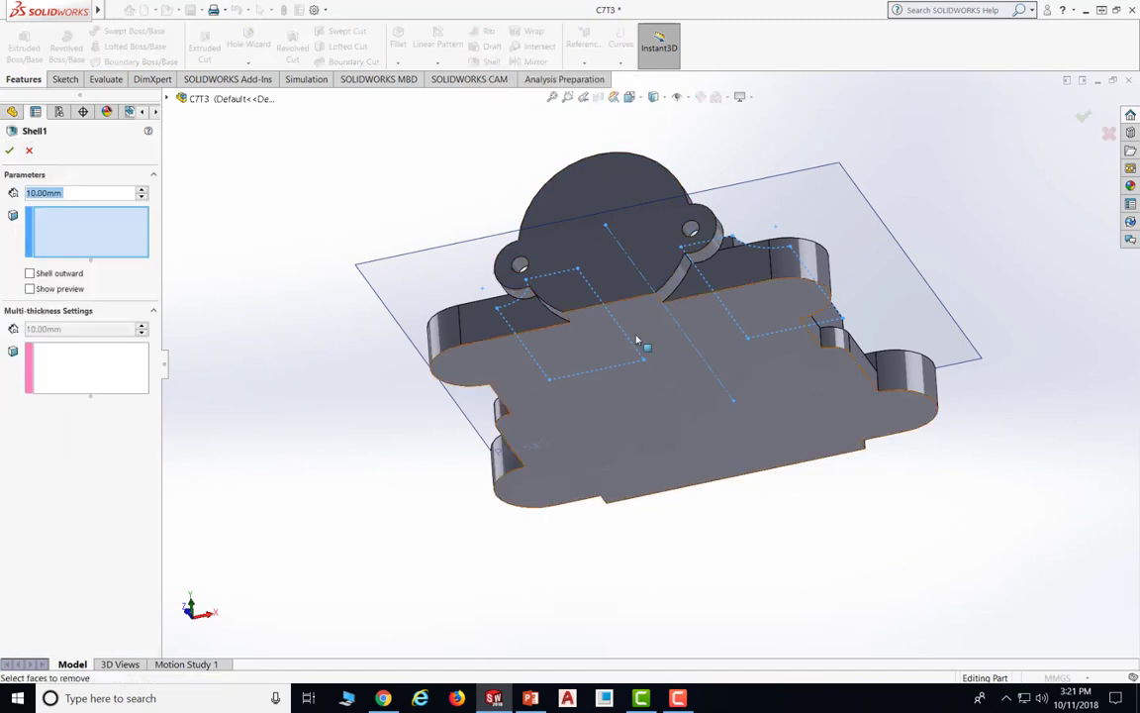
click(636, 405)
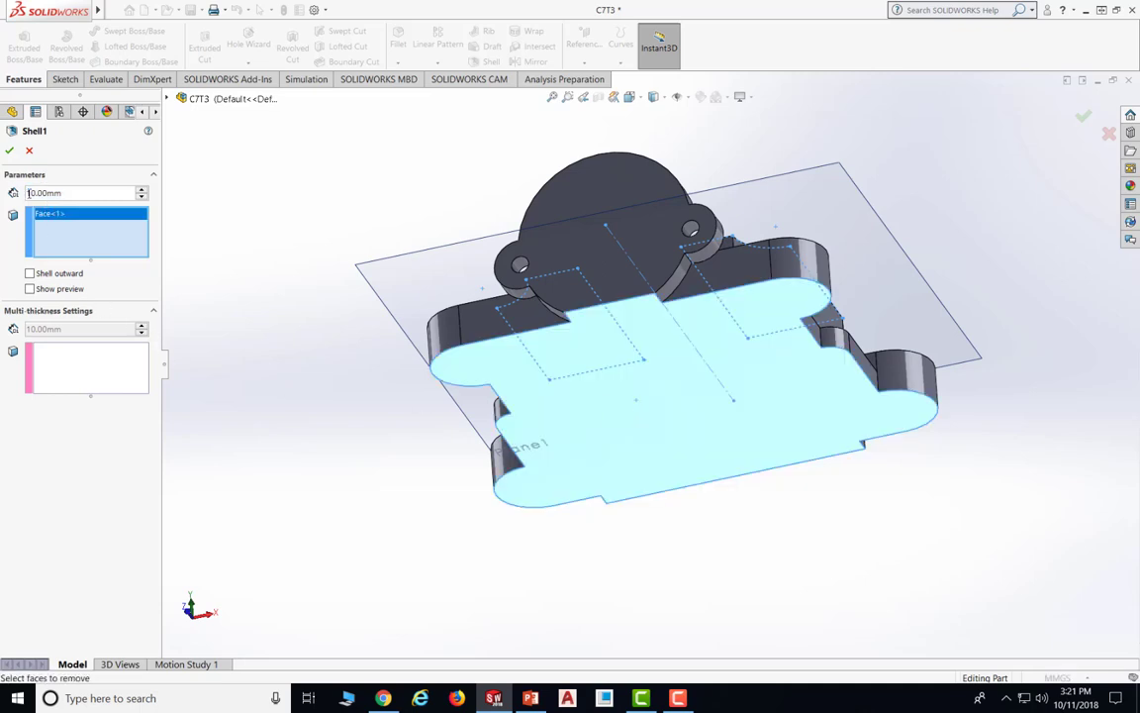
double_click(49, 194)
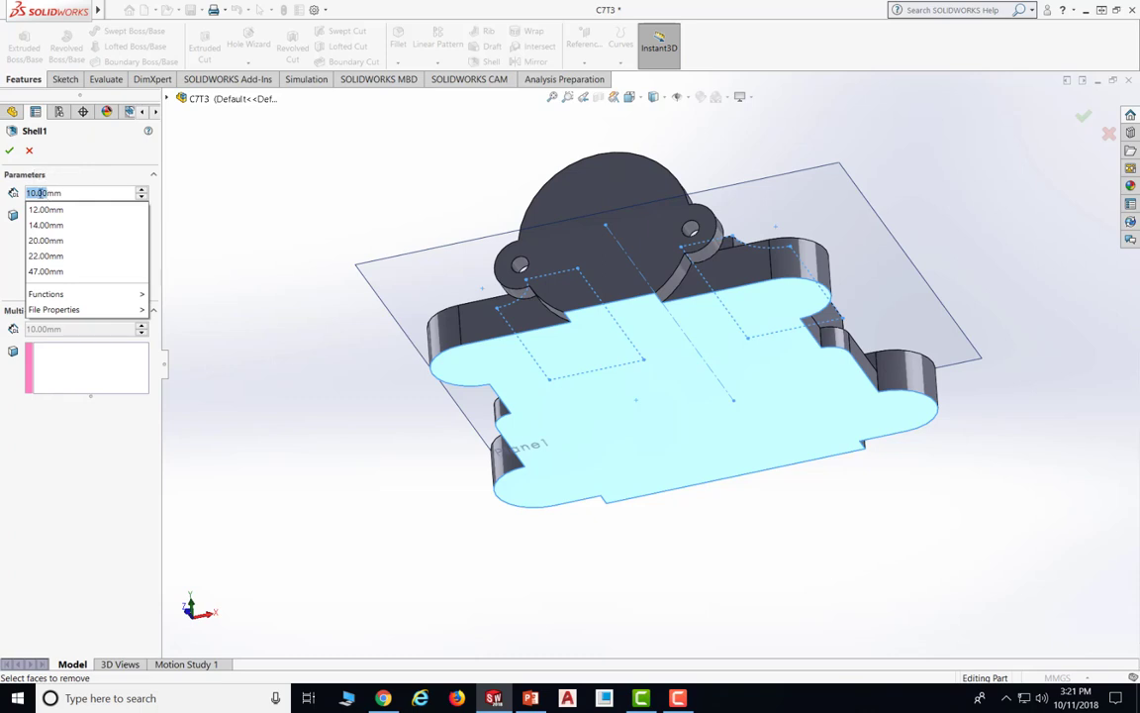
click(36, 193)
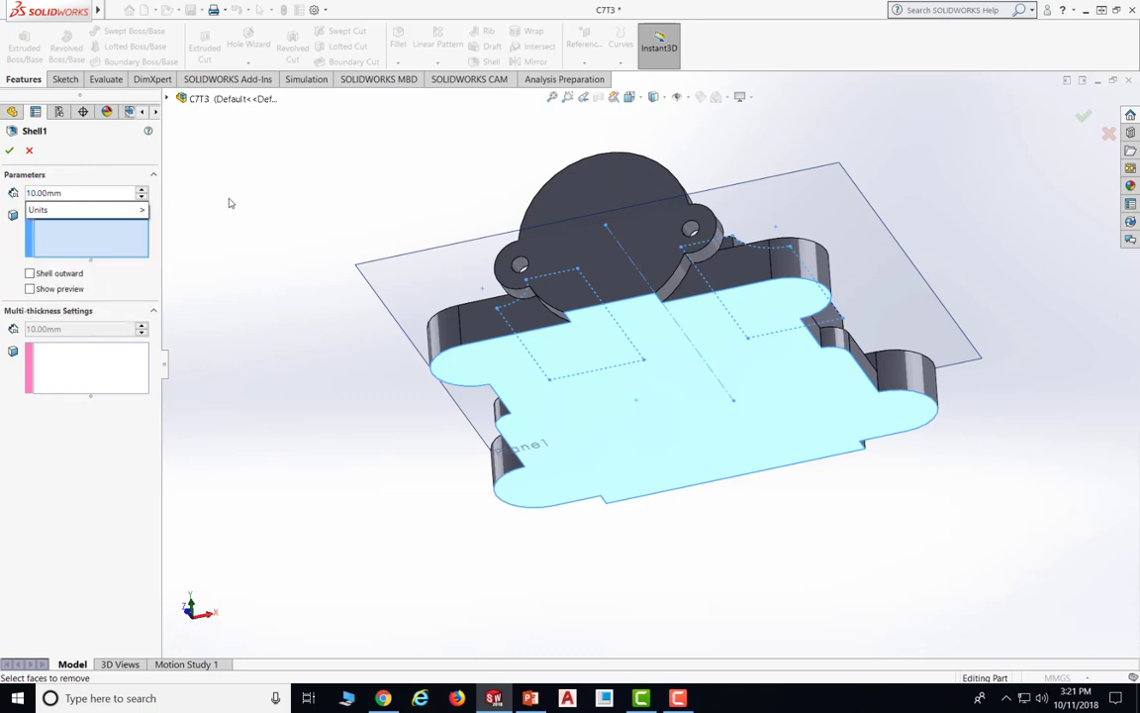
key(BackSpace)
click(9, 150)
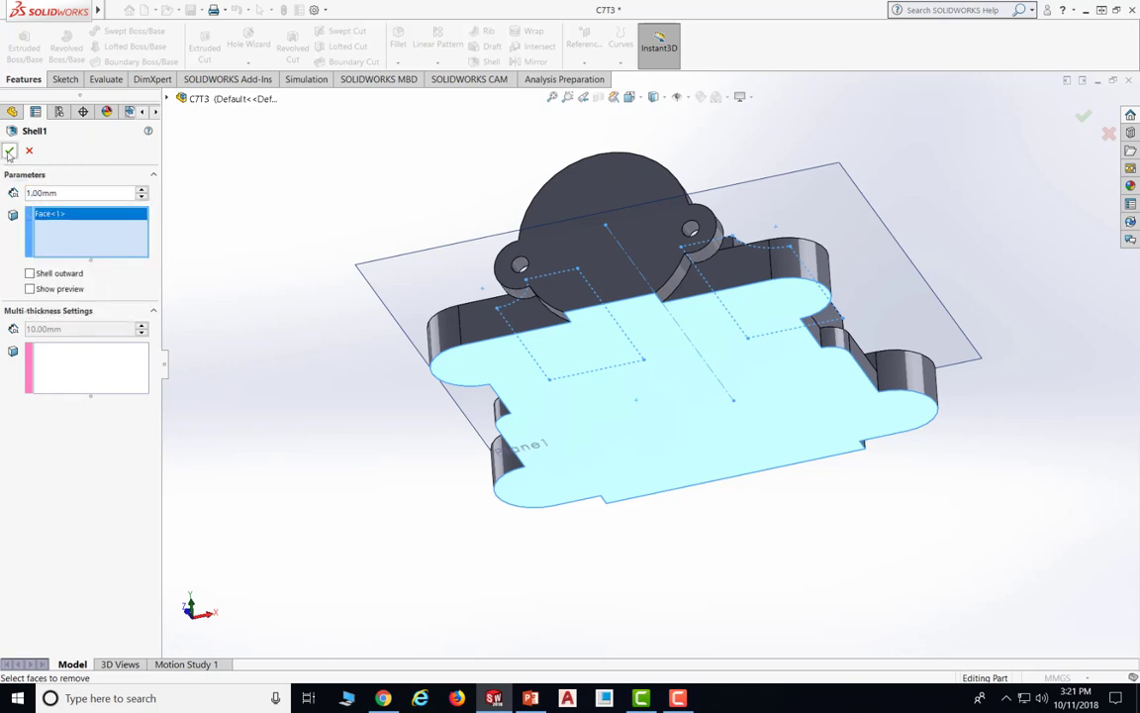
click(9, 151)
Return to the isometric view, hide Plane1, and inspect the hollowed Shell1 result
middle_drag(914, 495, 896, 534)
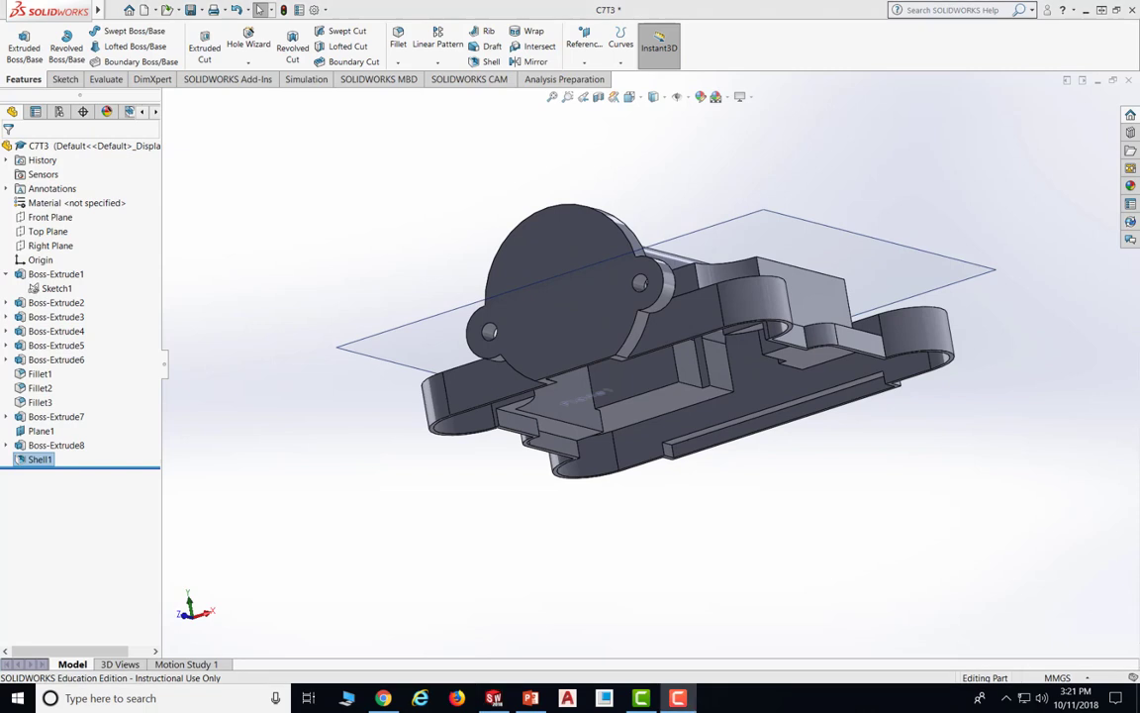
key(ctrl+7)
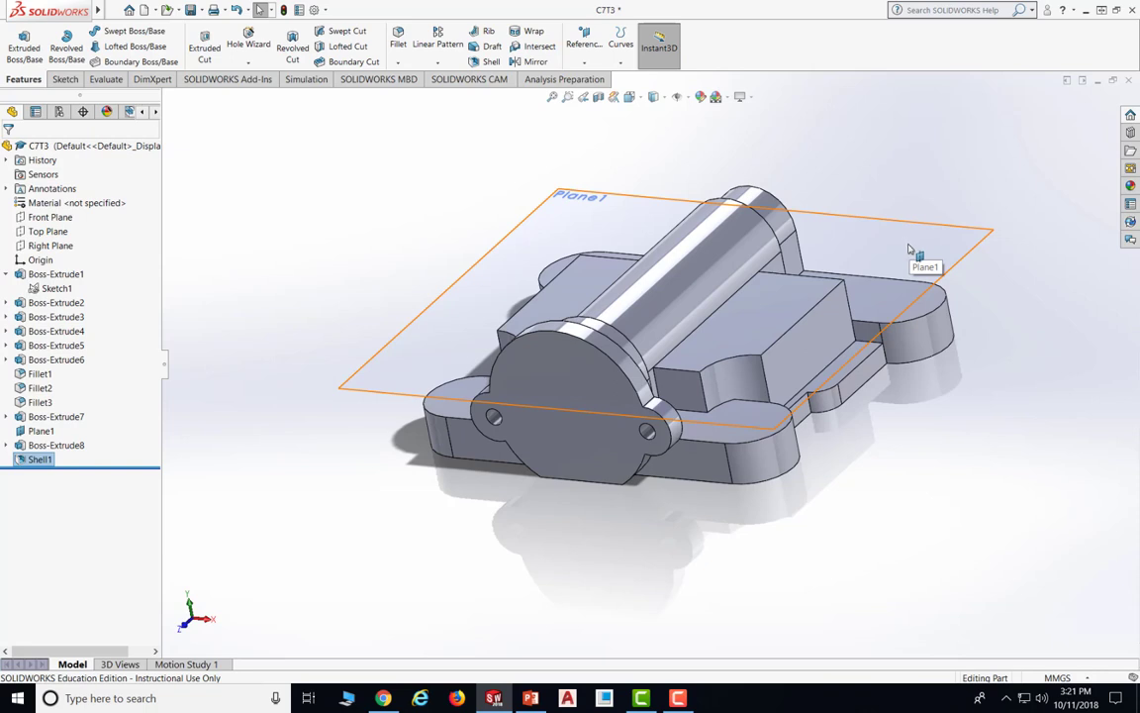
click(40, 460)
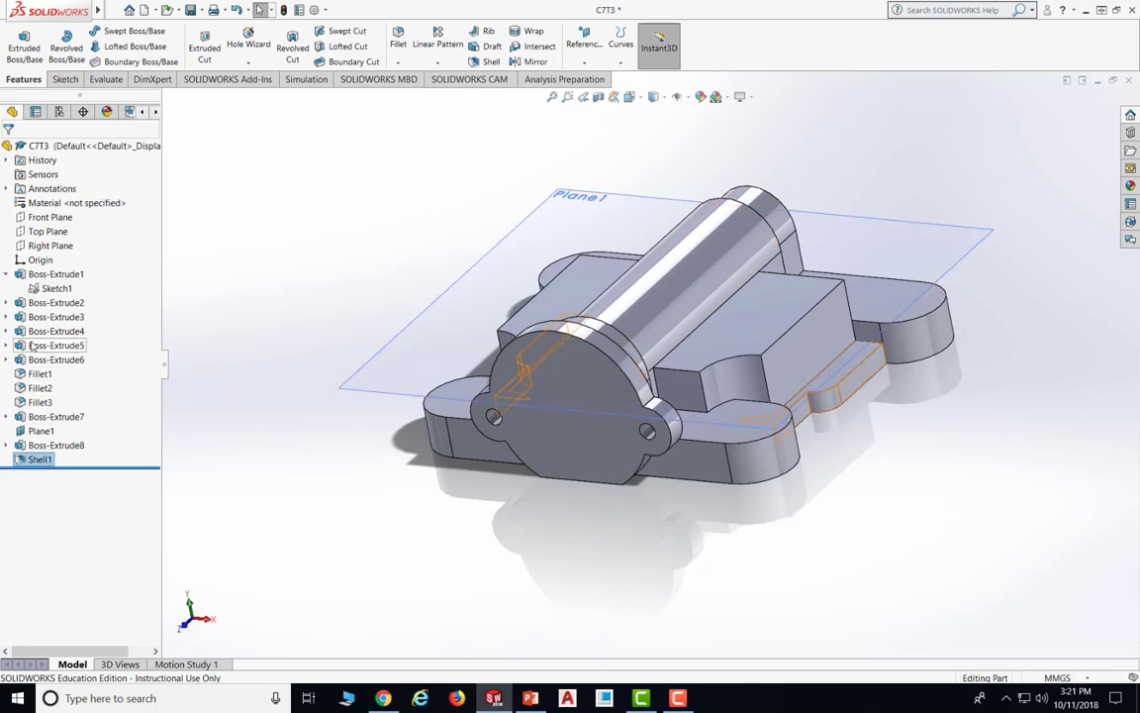
click(40, 430)
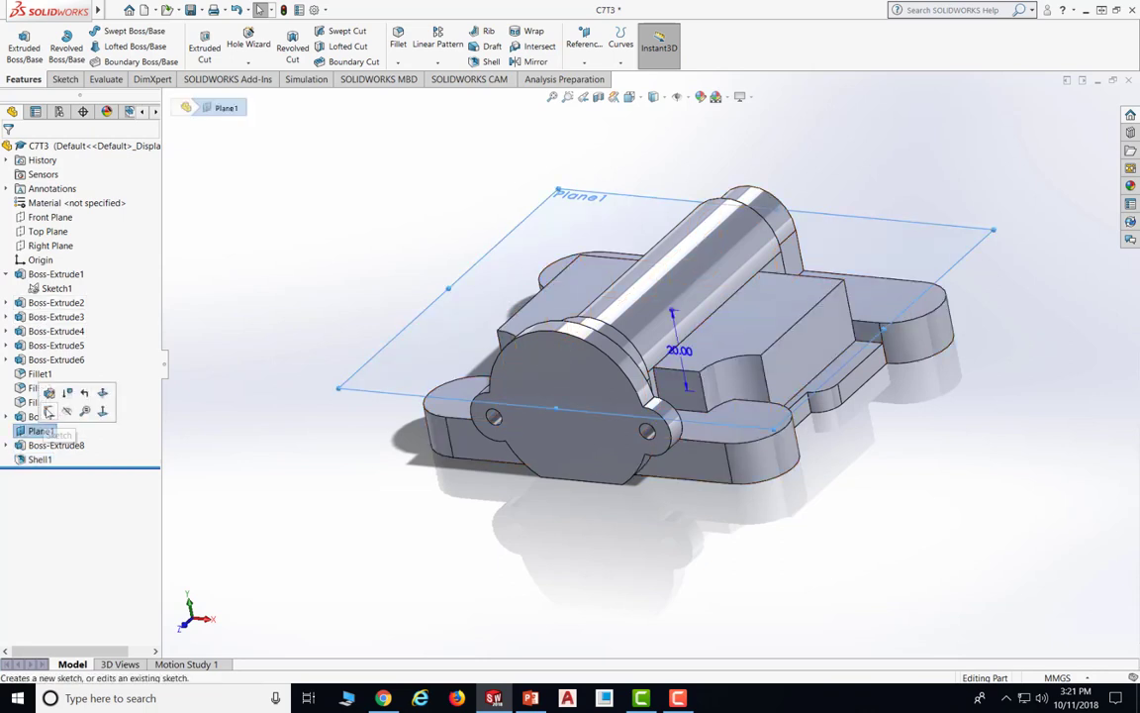
click(224, 433)
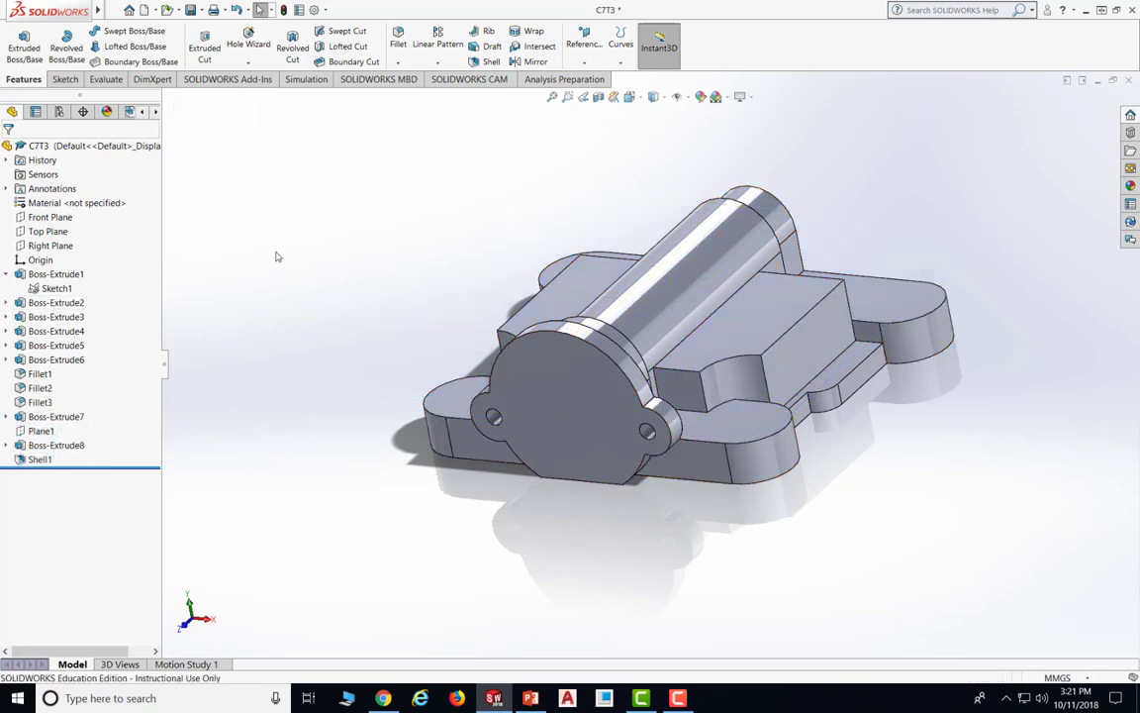
key(Down)
key(Down)
key(Up)
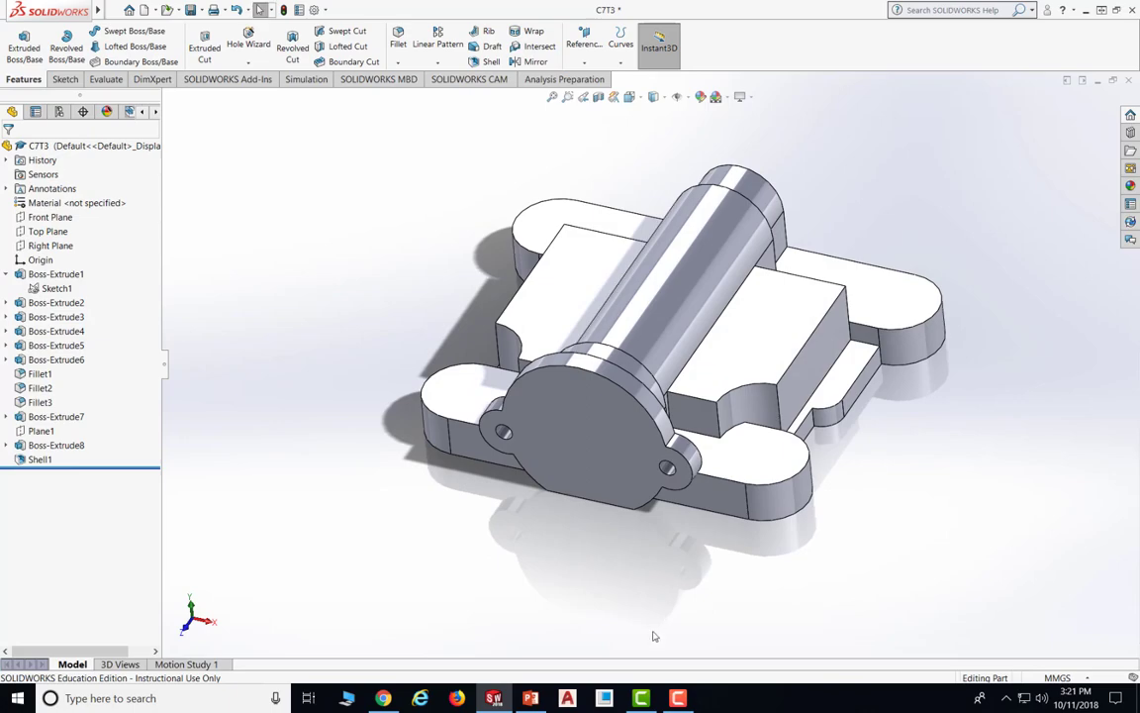
Advance the PowerPoint tutorial to slide 34 covering the Ø16 cut, simple holes and fillets
click(594, 539)
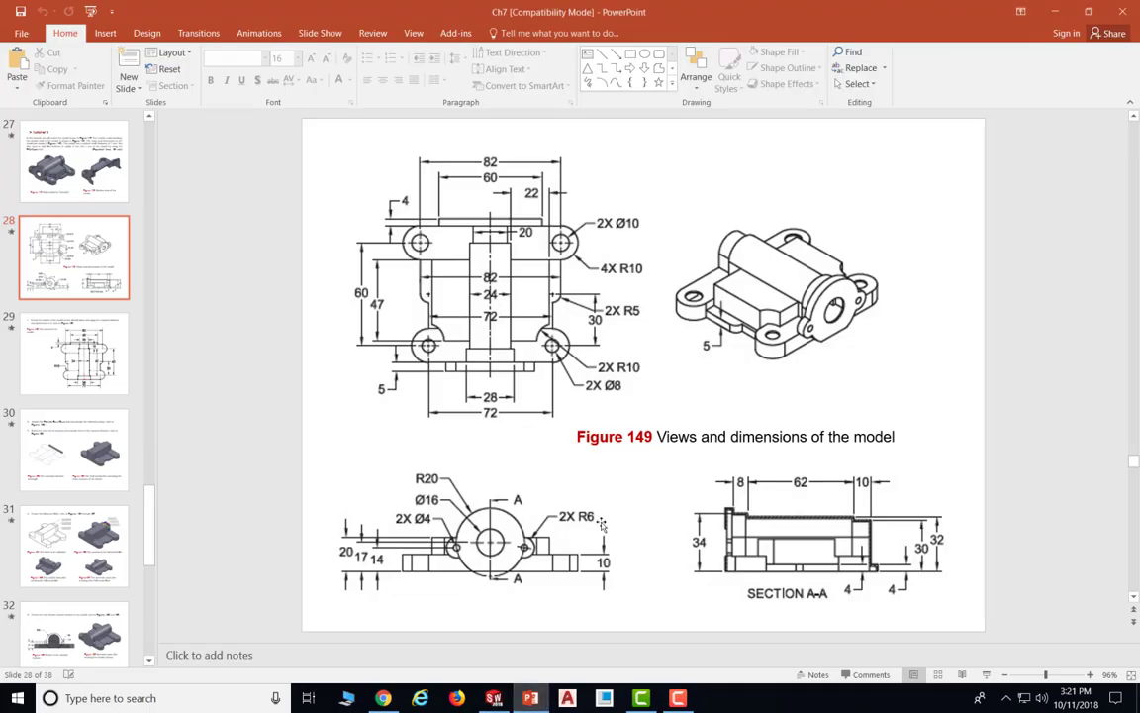
scroll(607, 523, down, 4)
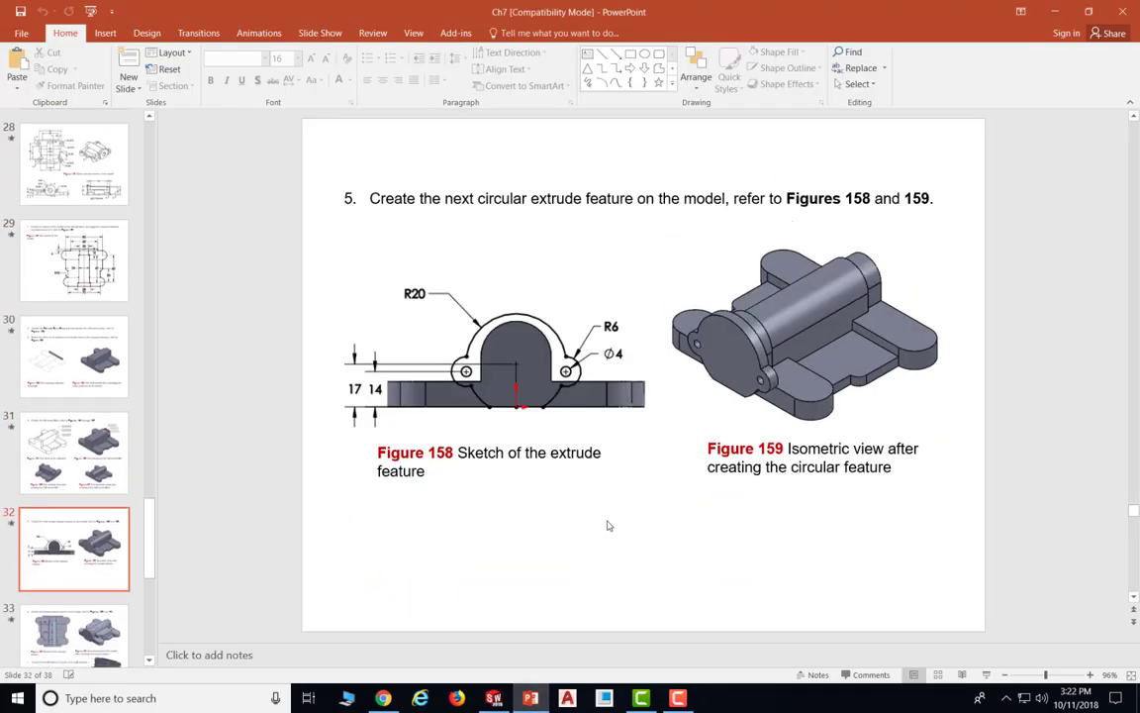
scroll(609, 525, down, 1)
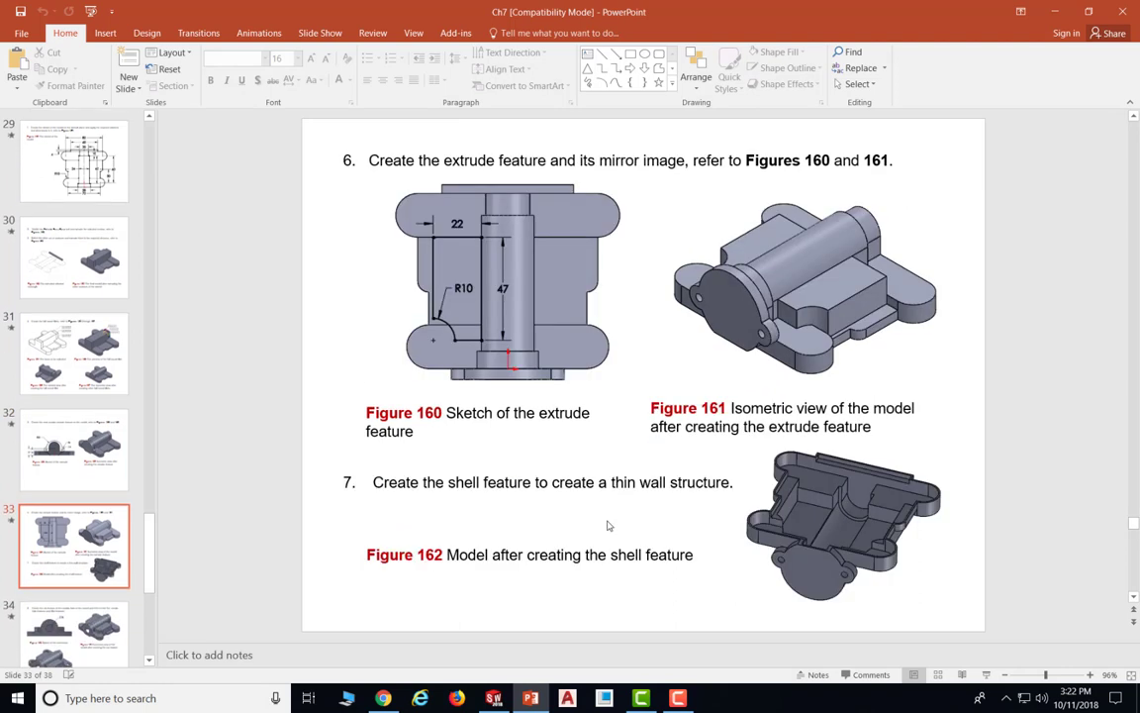
scroll(608, 526, down, 1)
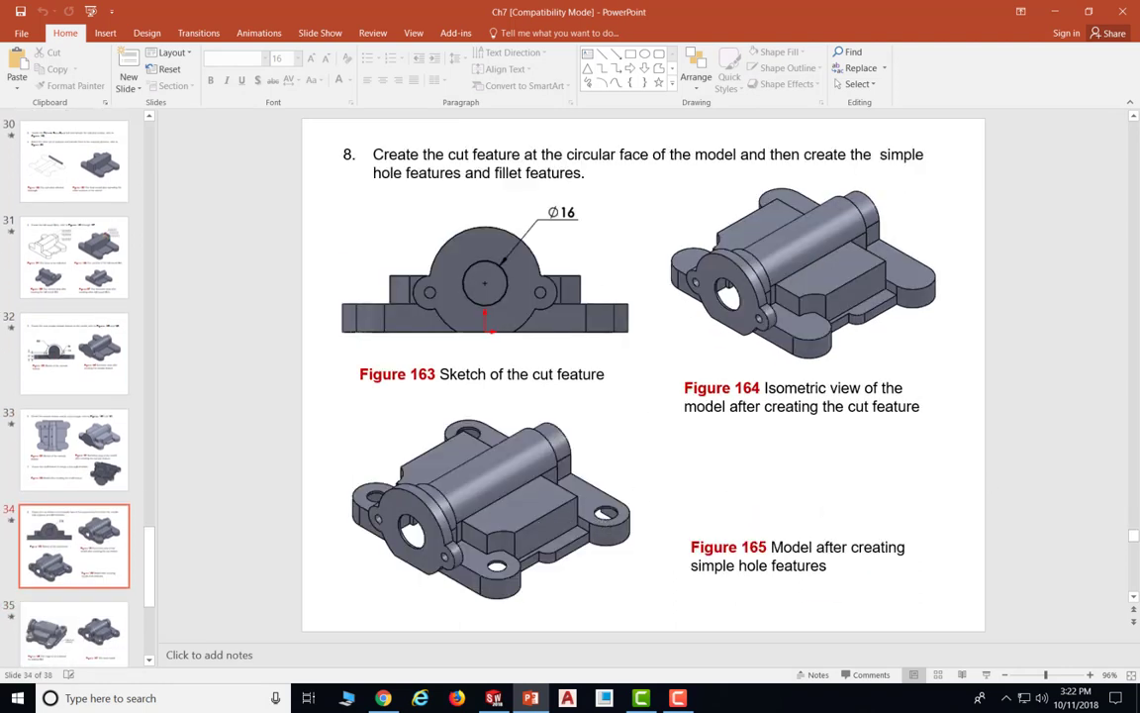
key(F10)
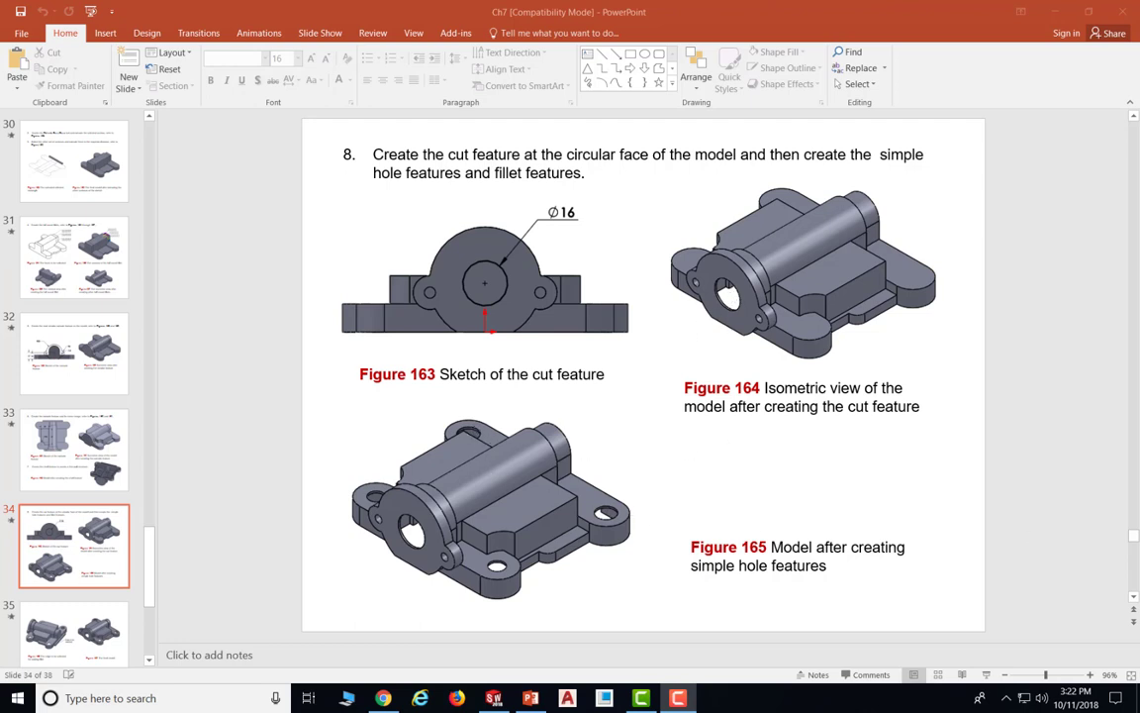
Start Sketch4 on the round front face and draw a circle above the origin in Front view
click(493, 698)
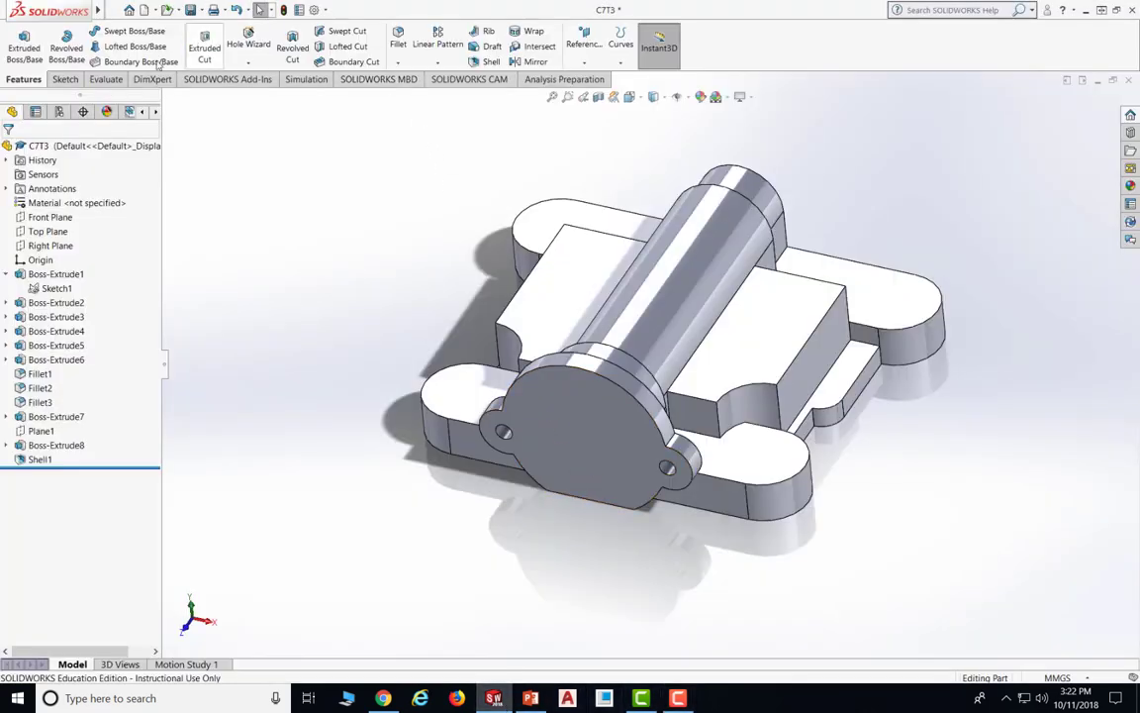
click(65, 81)
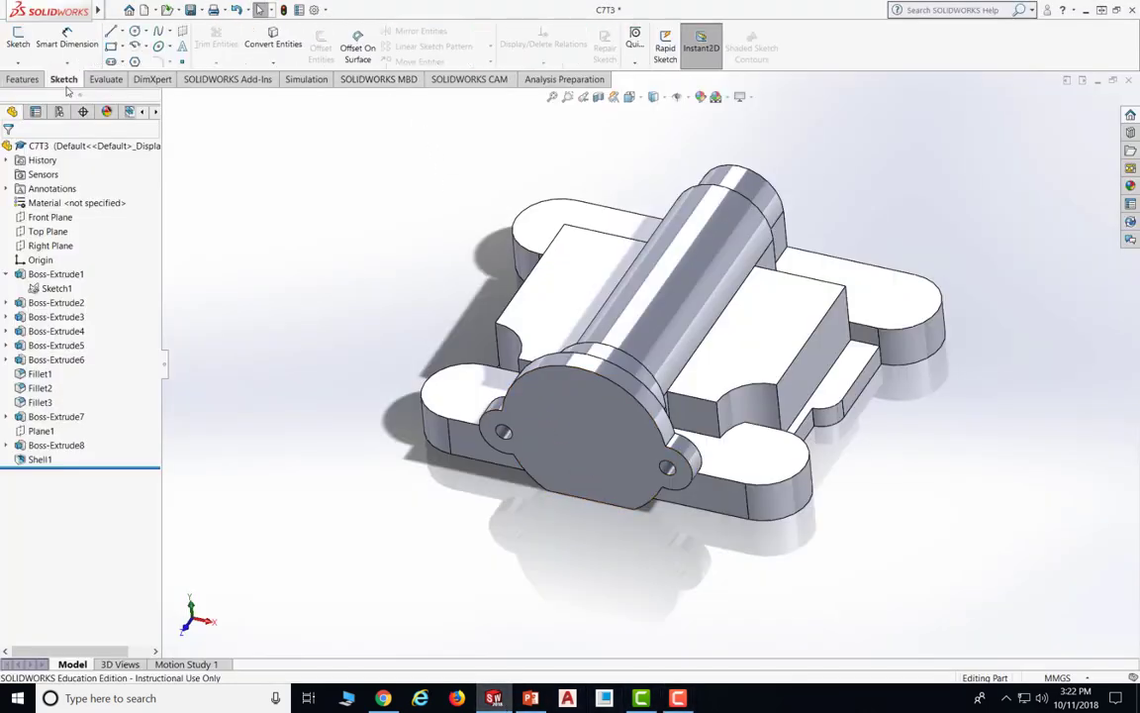
click(18, 40)
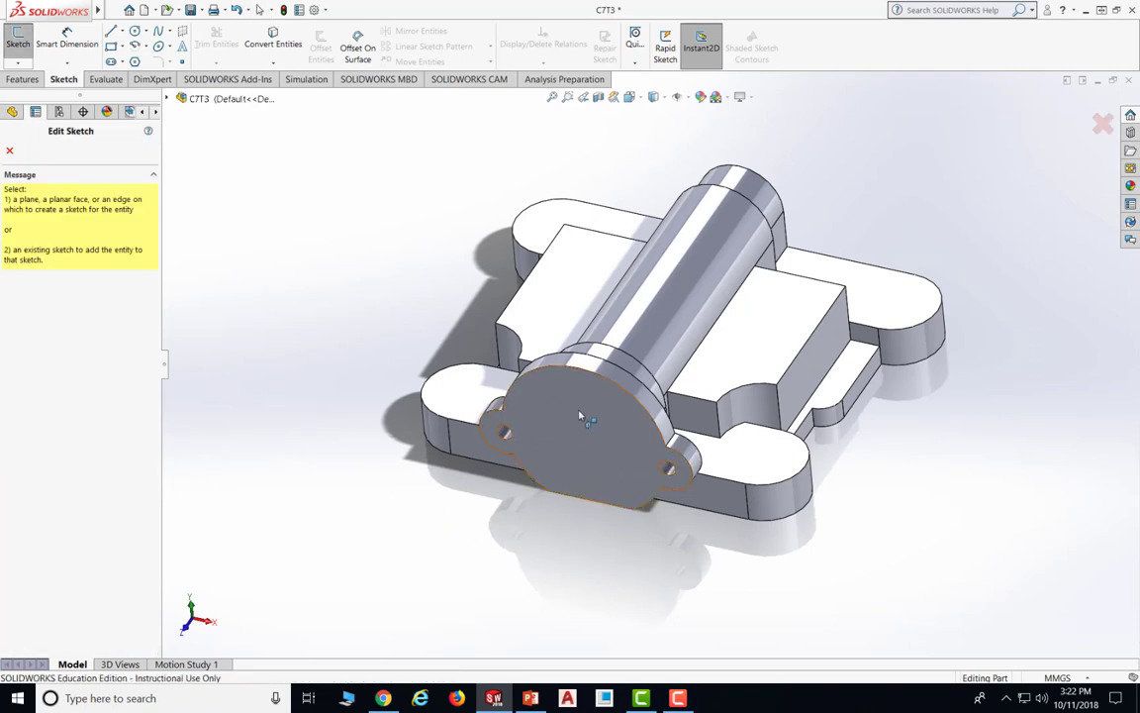
click(549, 383)
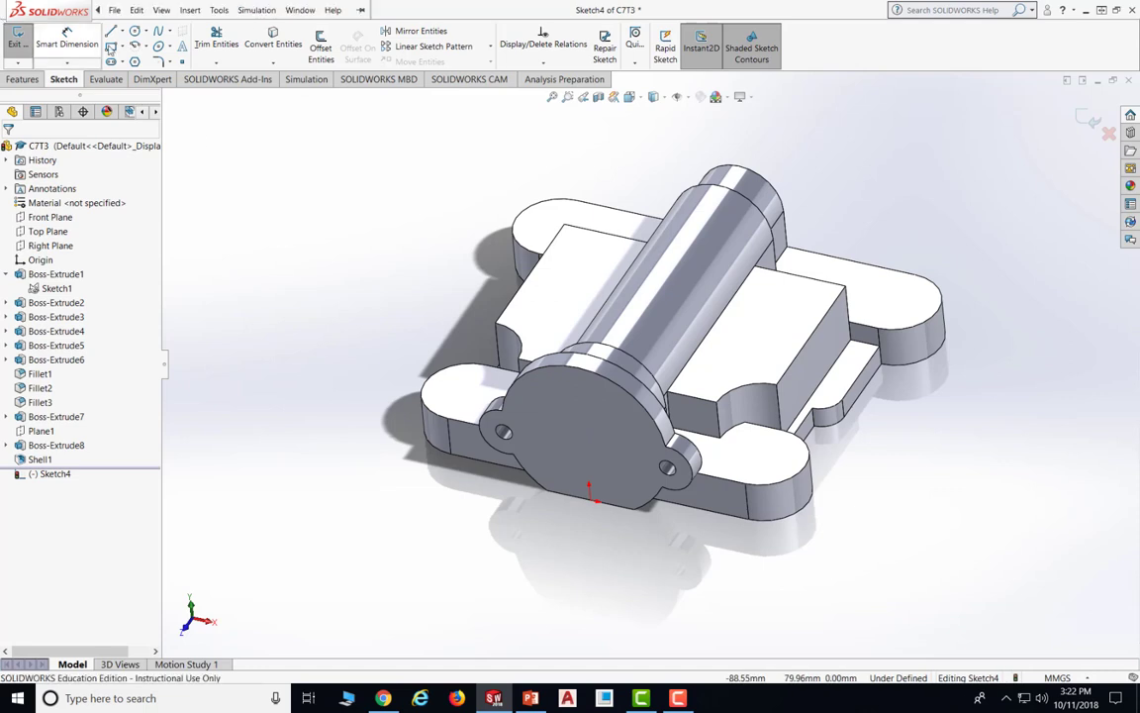
click(135, 31)
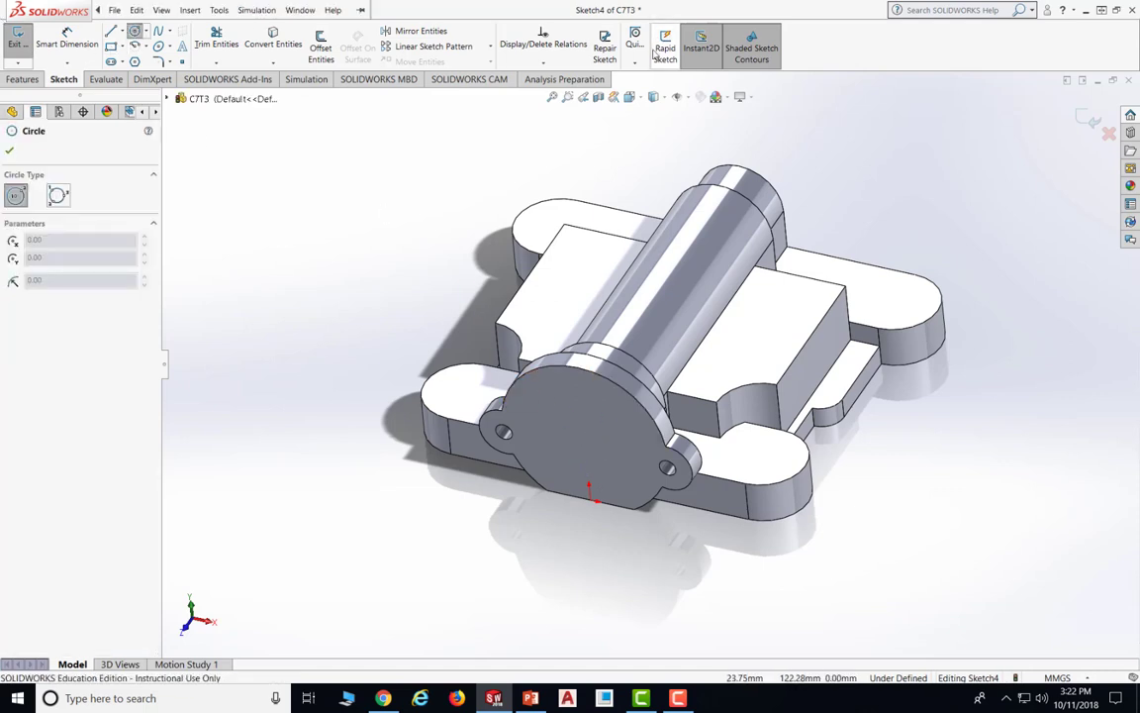
click(639, 99)
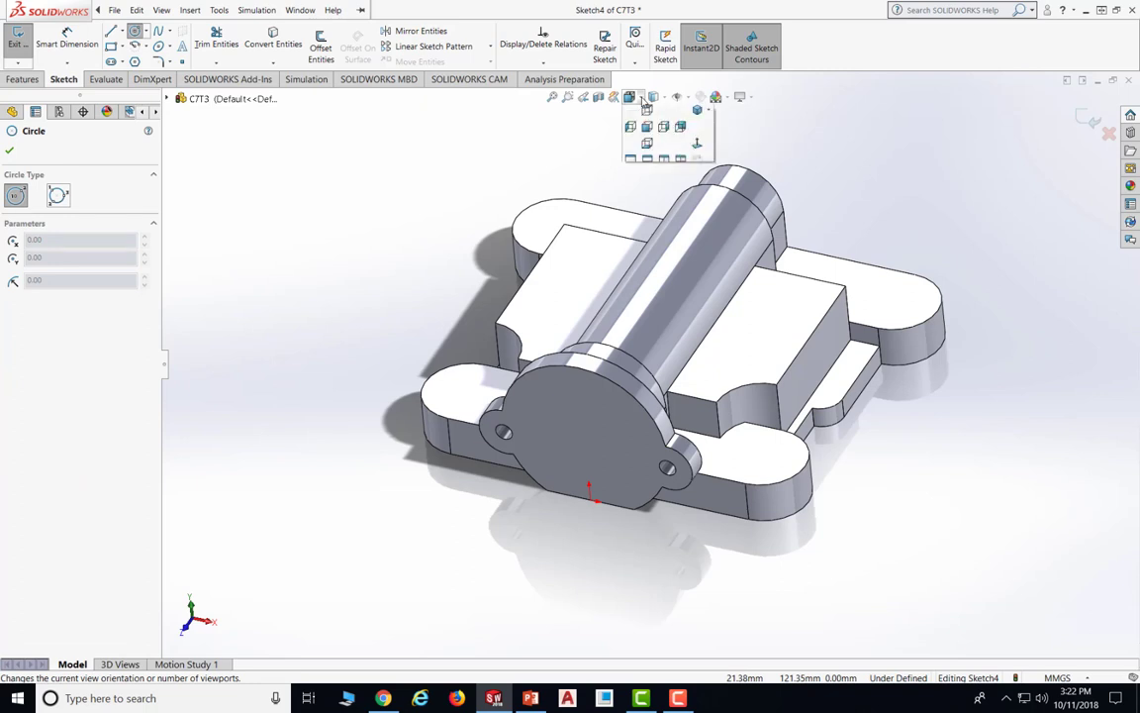
click(647, 148)
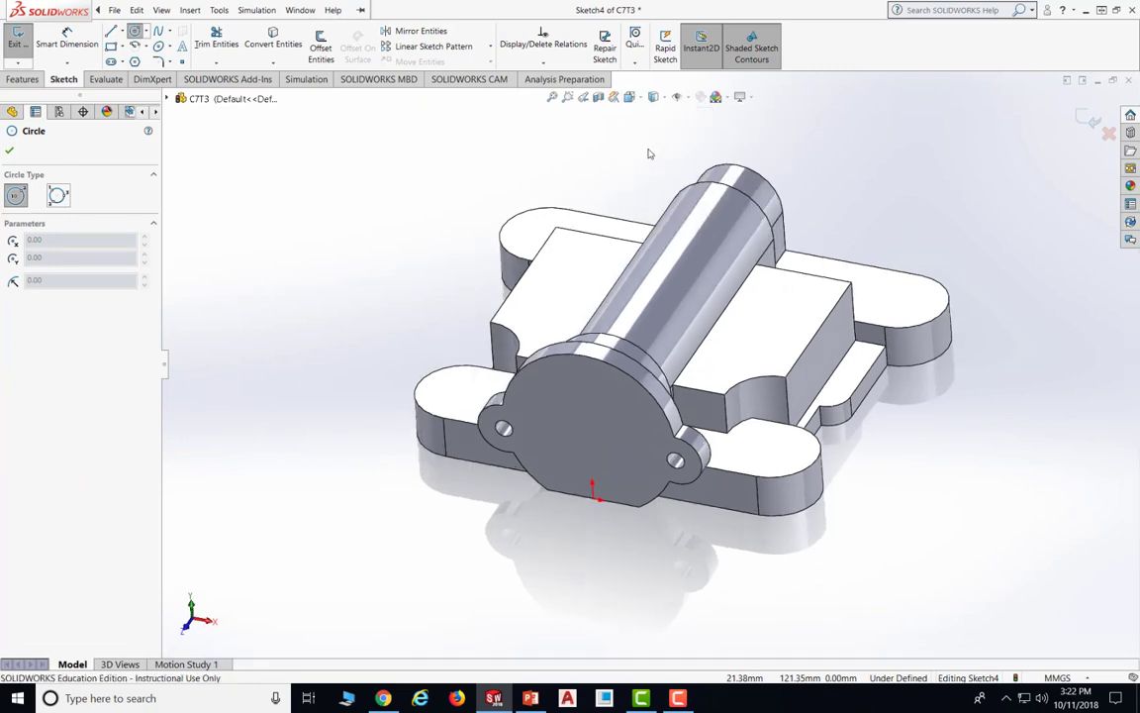
click(650, 375)
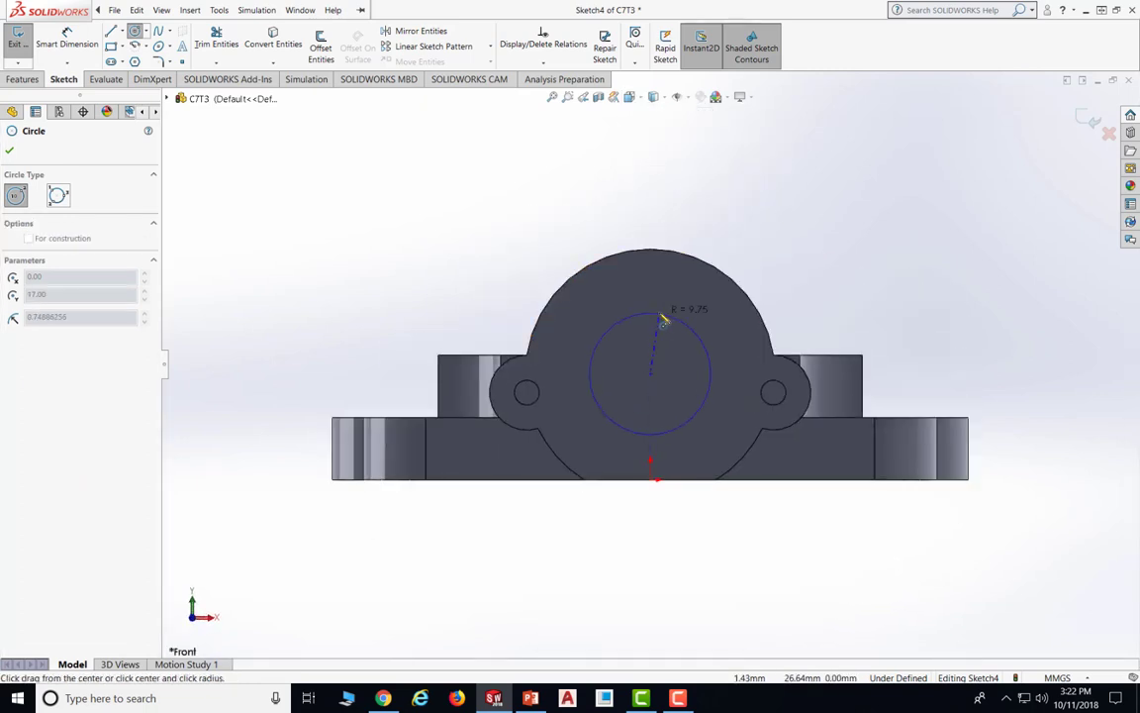
click(655, 313)
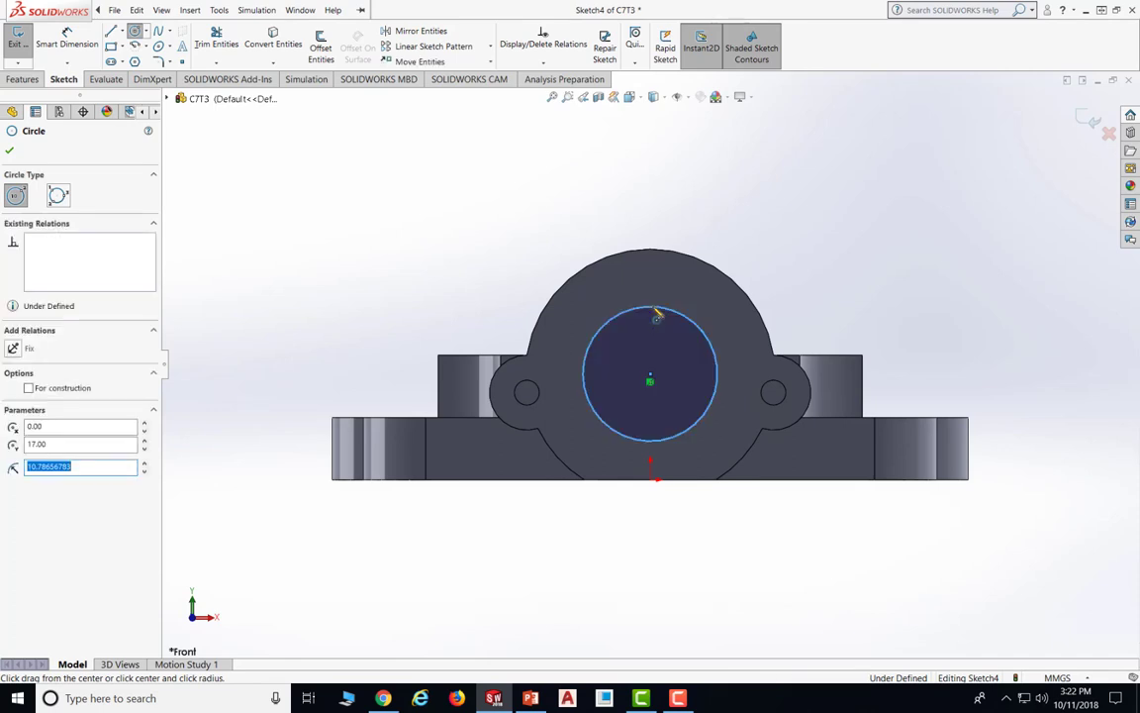
click(10, 153)
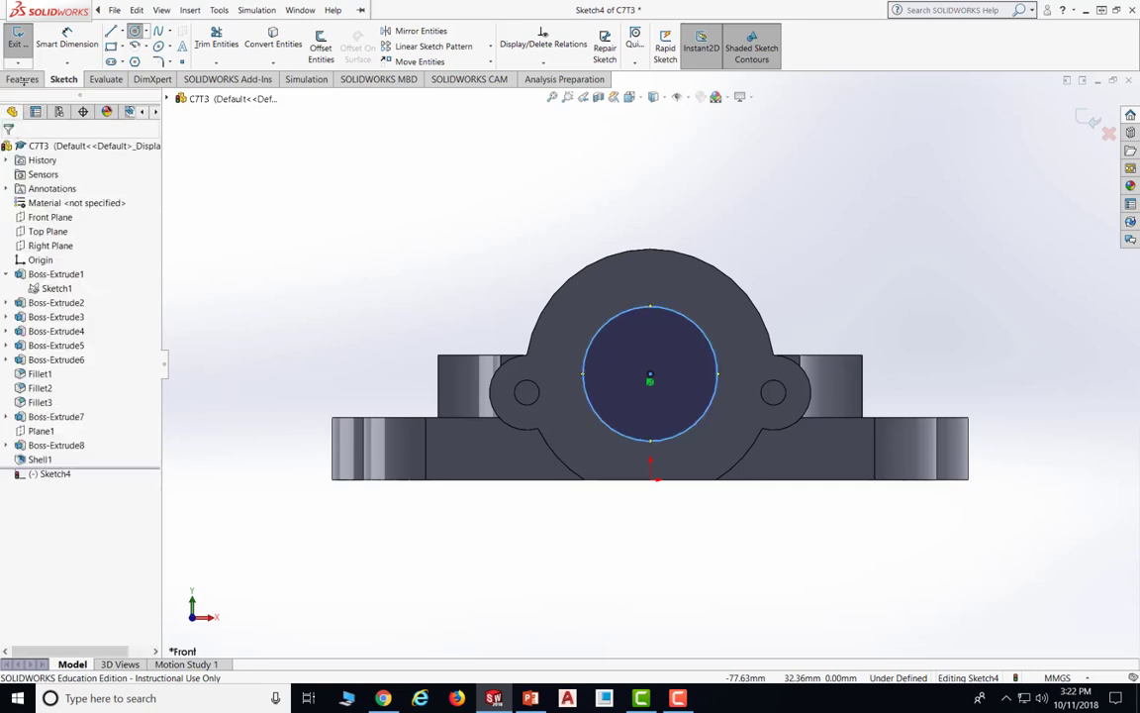
Dimension the circle's diameter to 16 mm, fully defining Sketch4
click(66, 44)
click(697, 331)
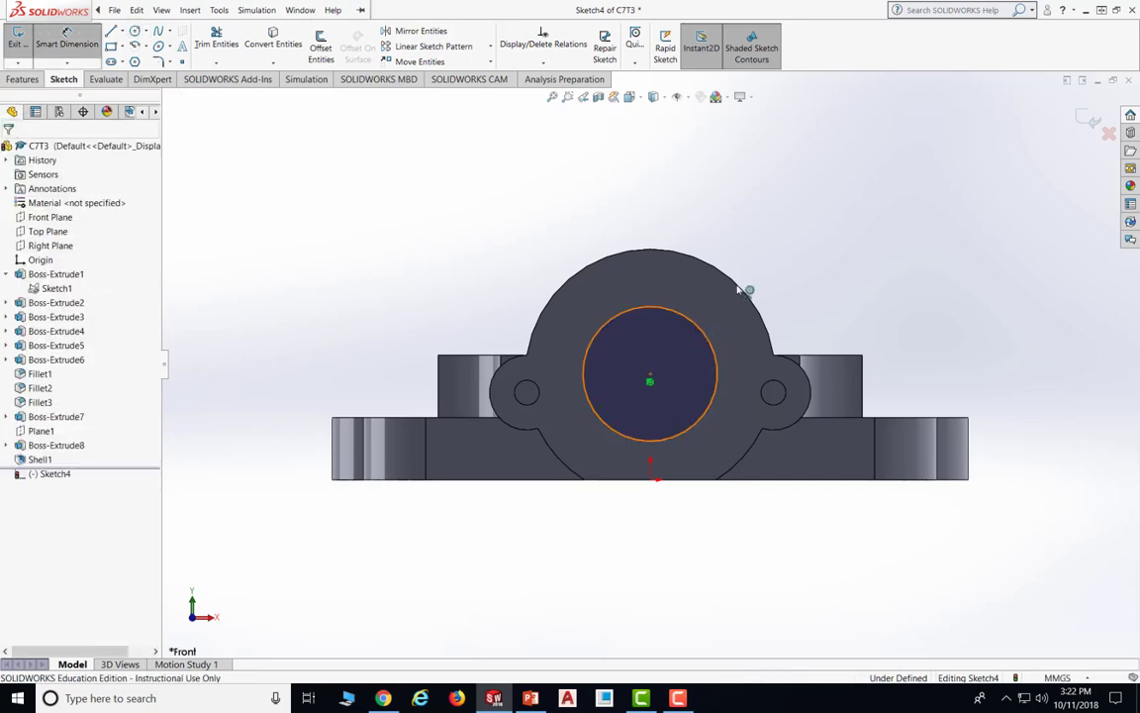
click(770, 249)
text(16)
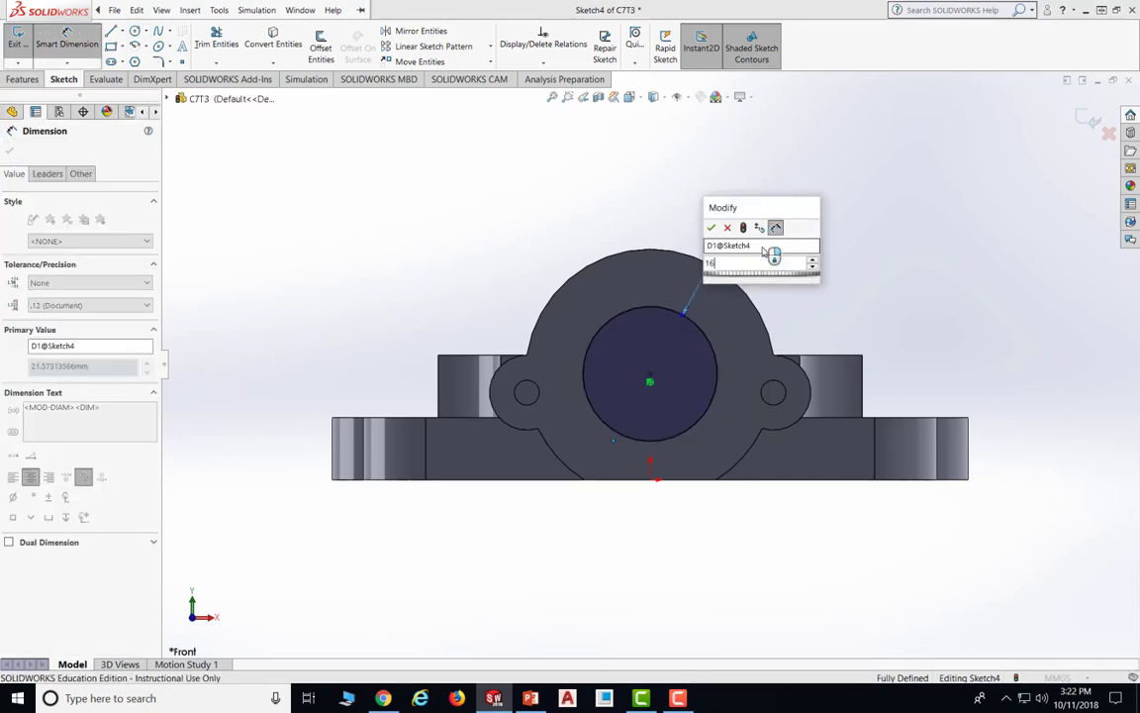
key(Return)
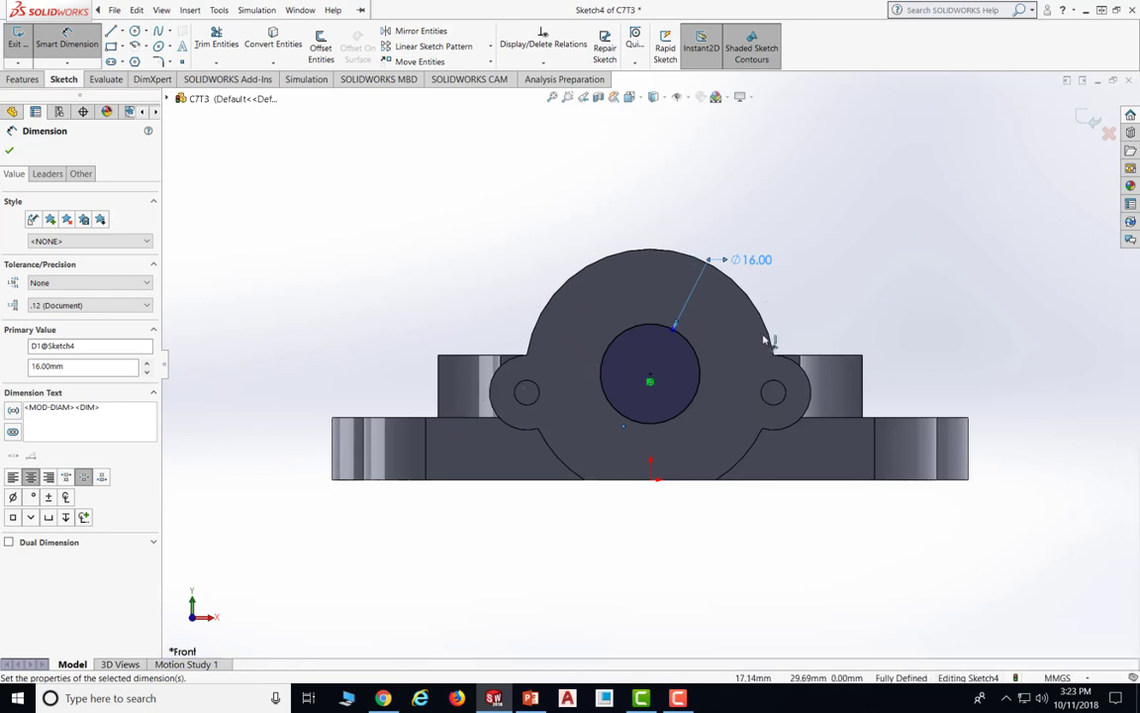
click(10, 153)
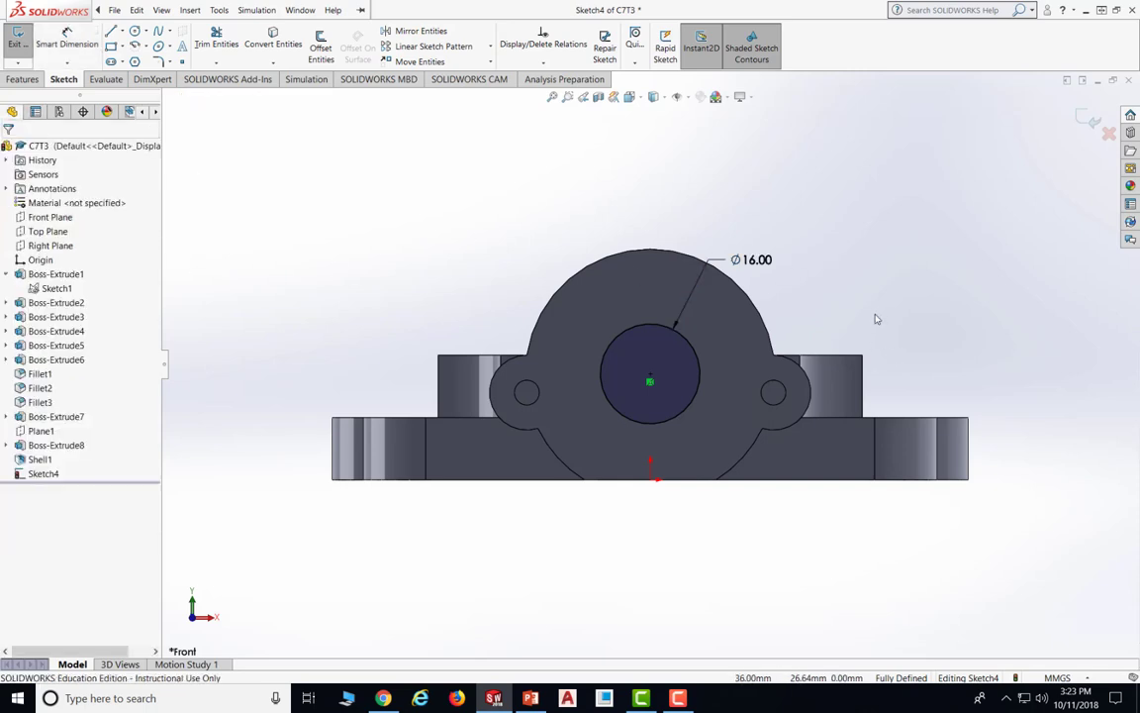
click(45, 474)
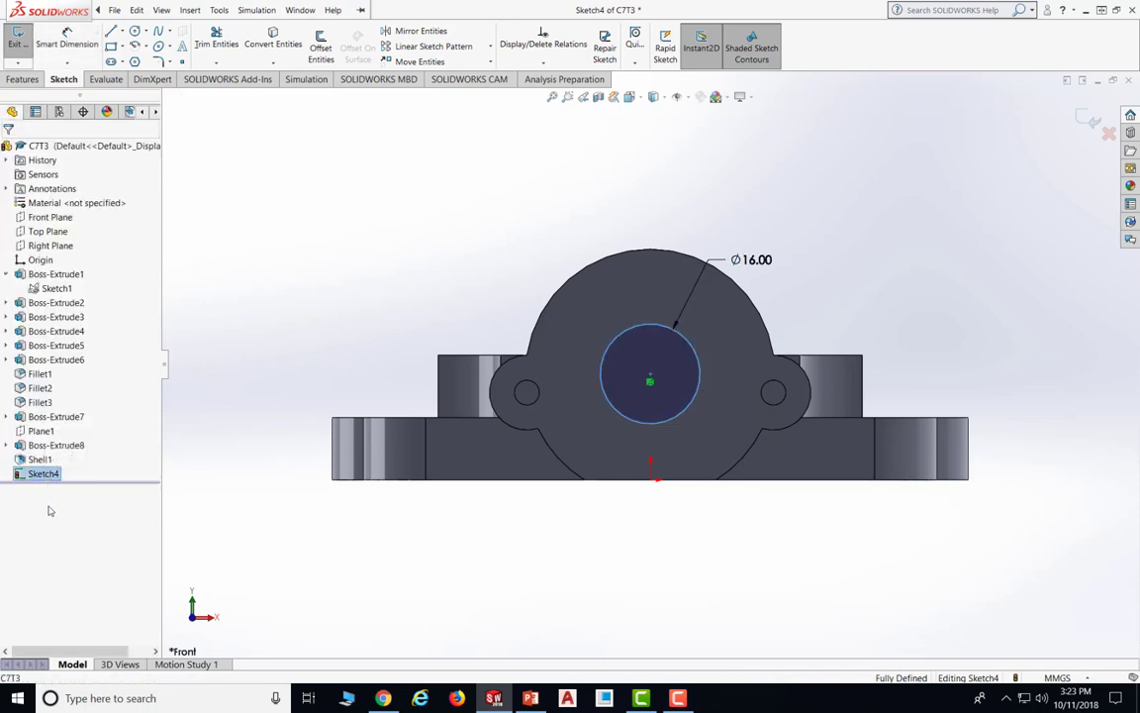
Extrude-cut Sketch4 Up To Next, creating Cut-Extrude1's Ø16 bore in the front boss
click(21, 81)
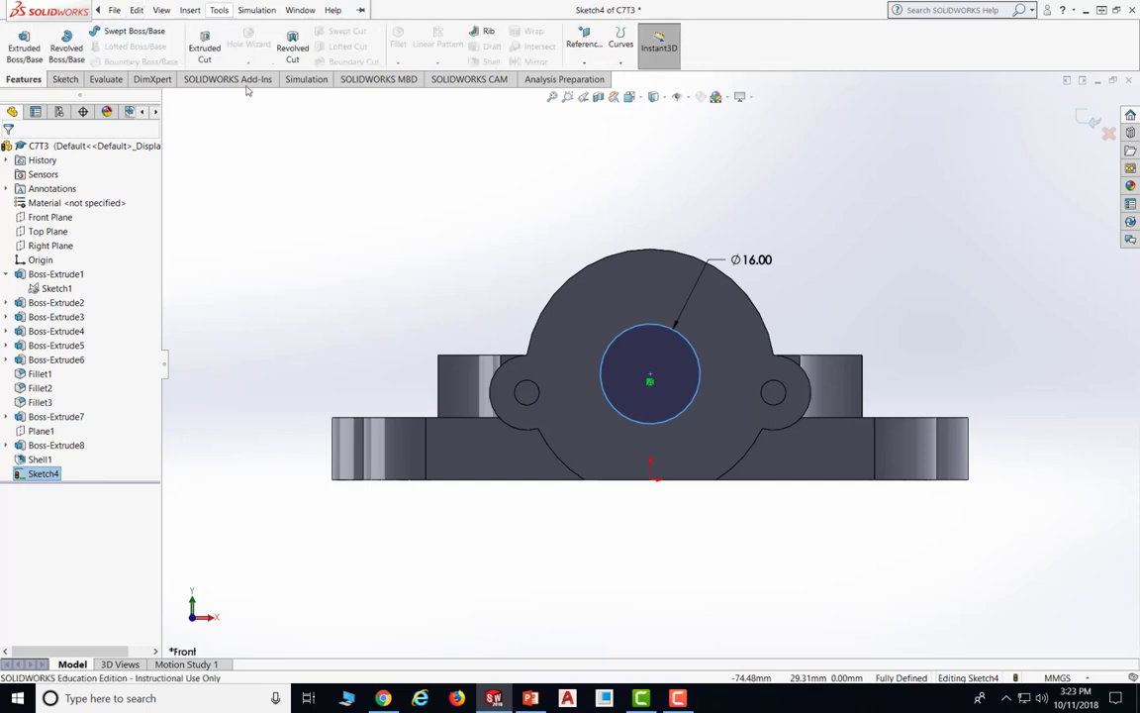
click(206, 50)
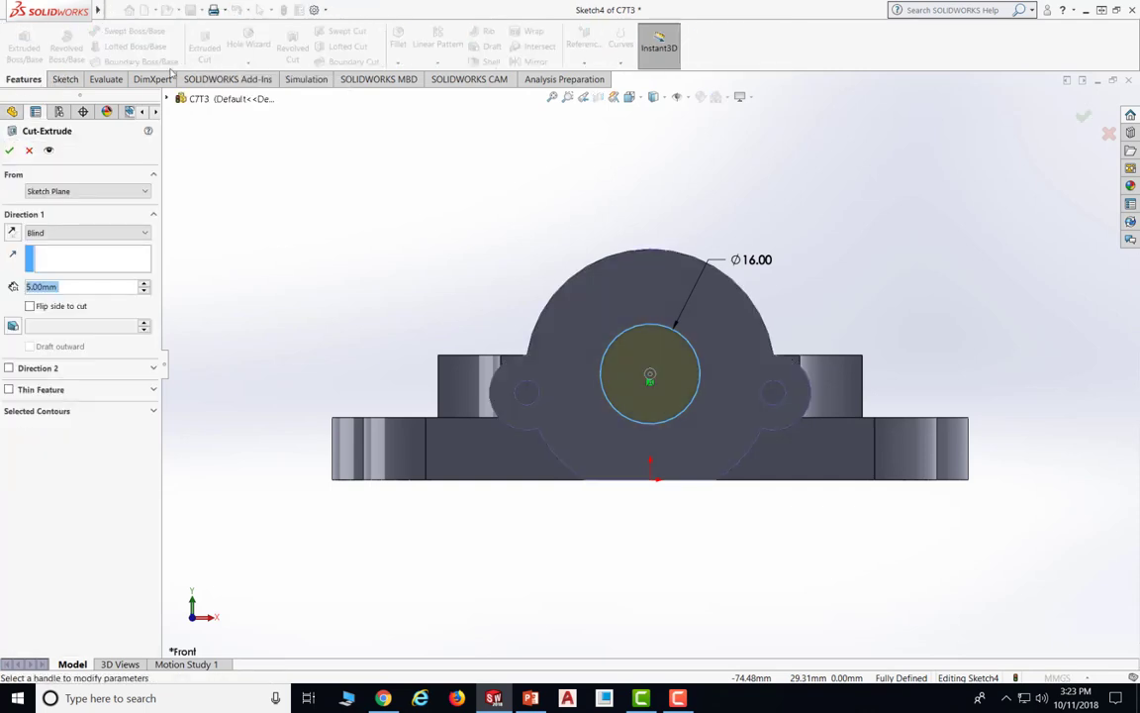
middle_drag(241, 259, 384, 148)
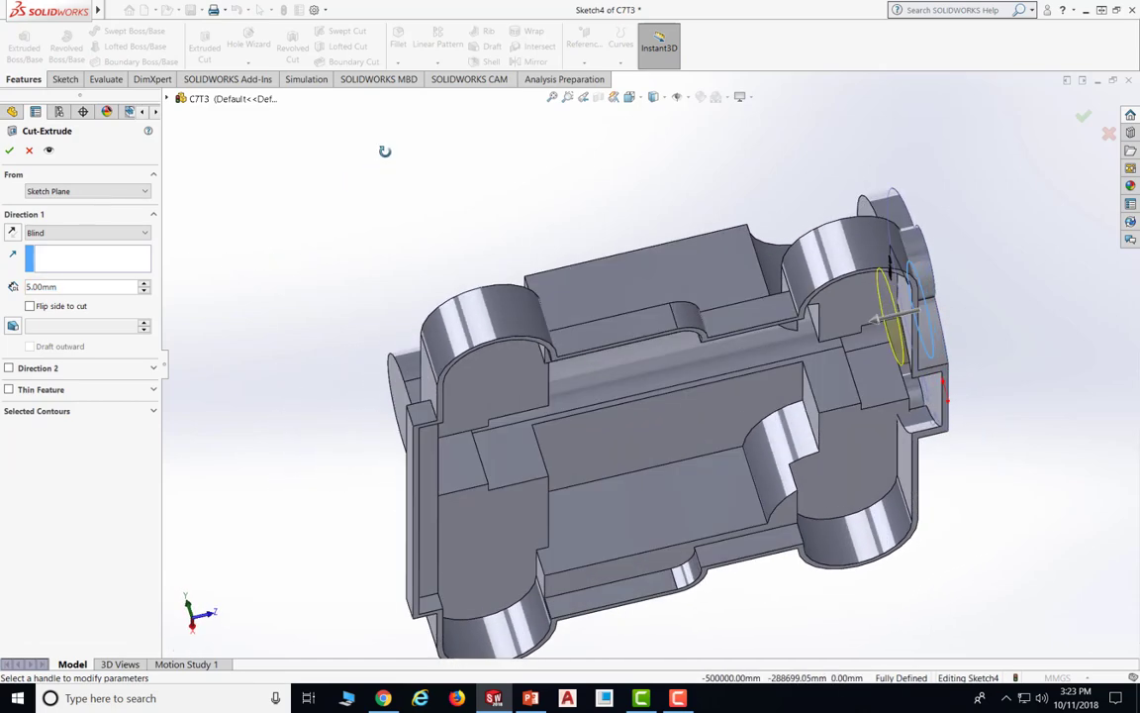
click(125, 234)
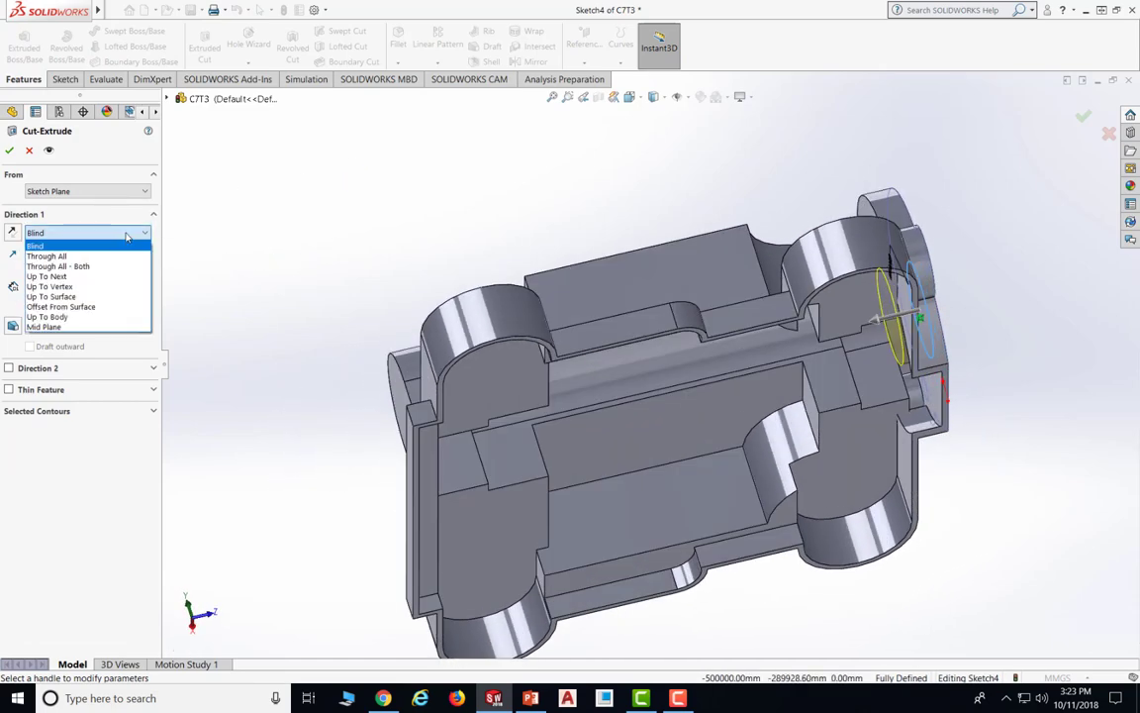
click(94, 277)
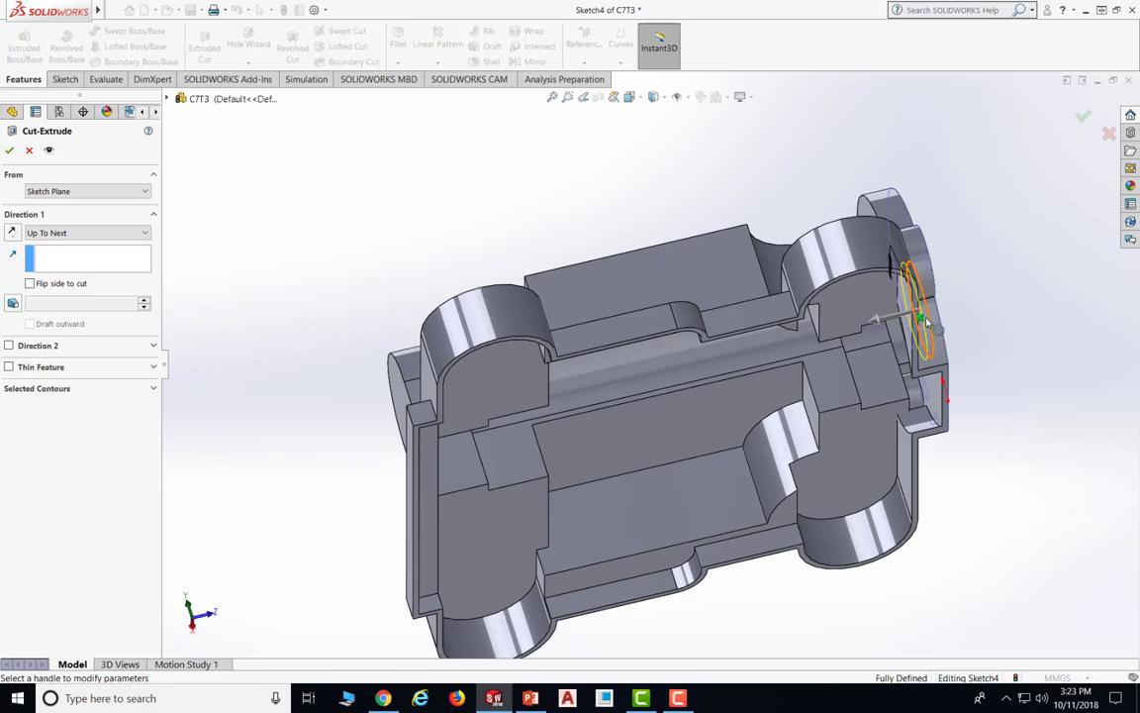
click(10, 150)
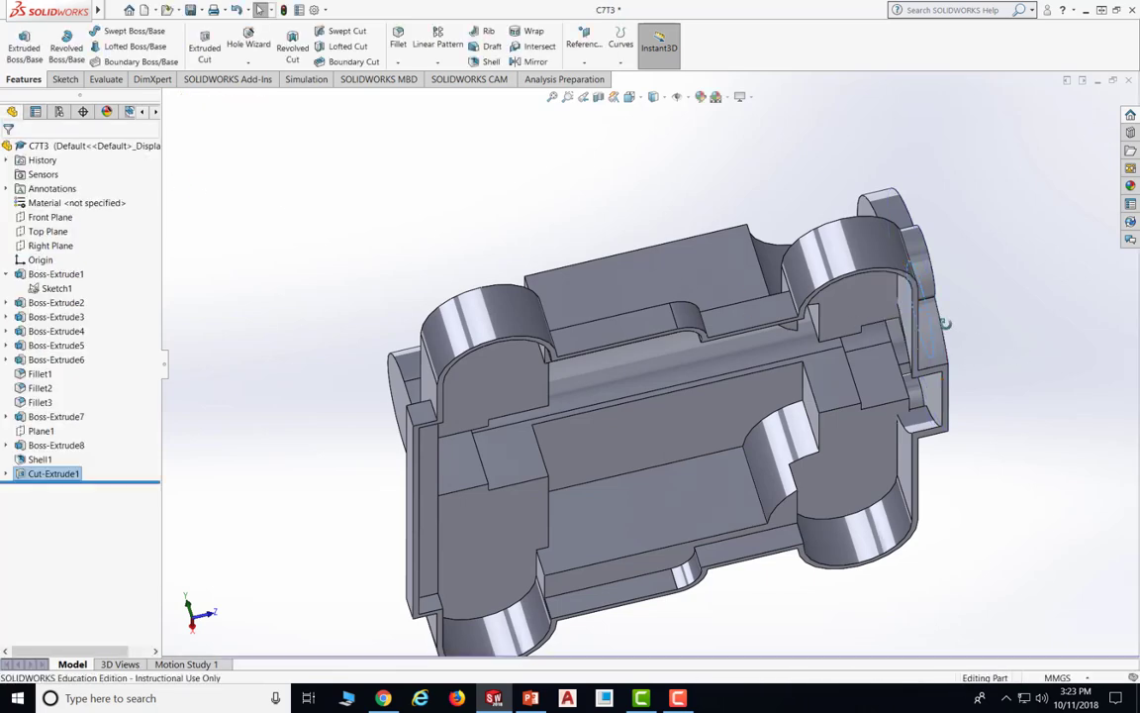
middle_drag(851, 292, 893, 254)
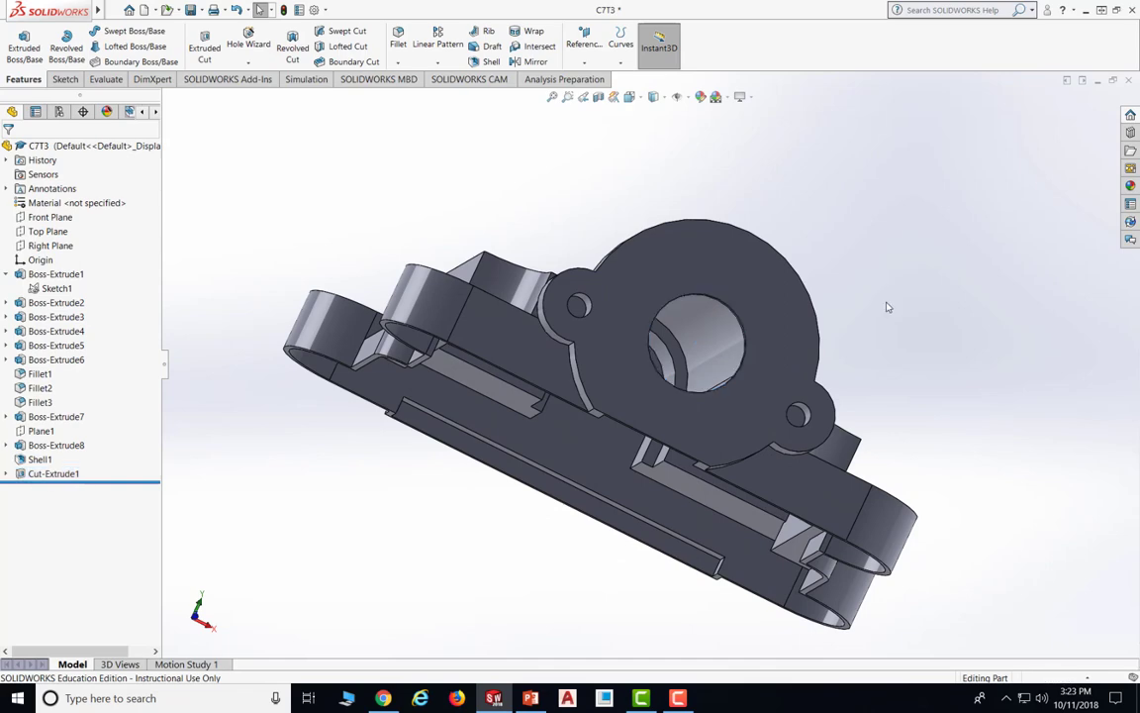
middle_drag(888, 307, 814, 589)
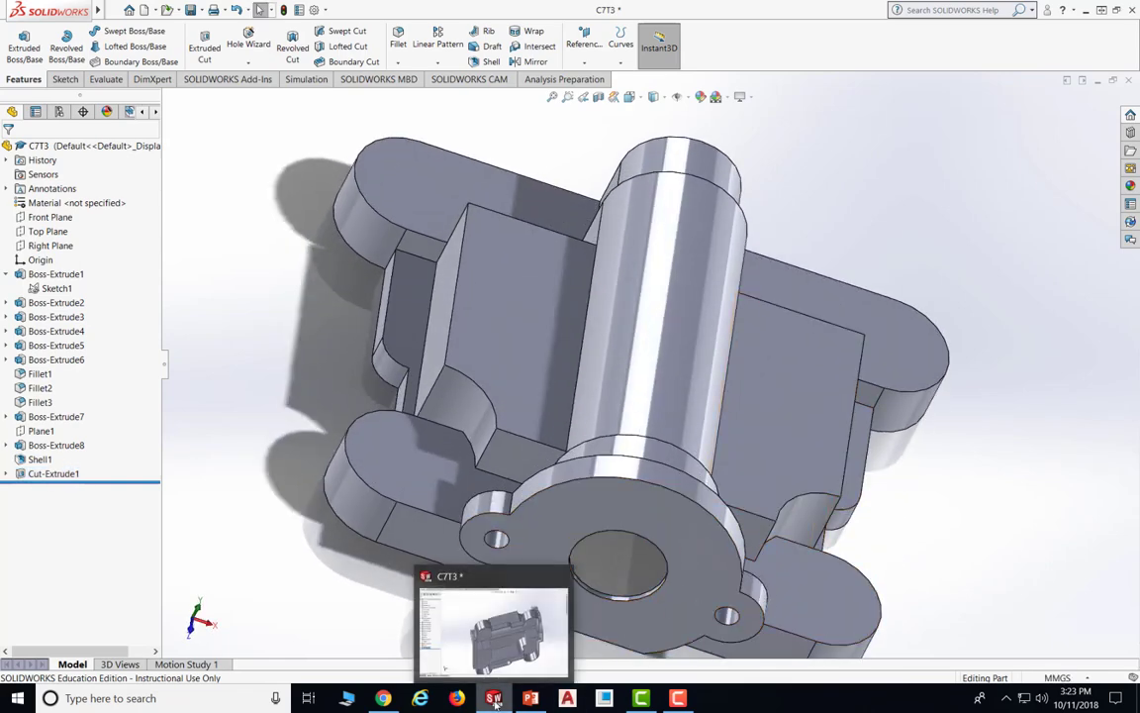
click(530, 698)
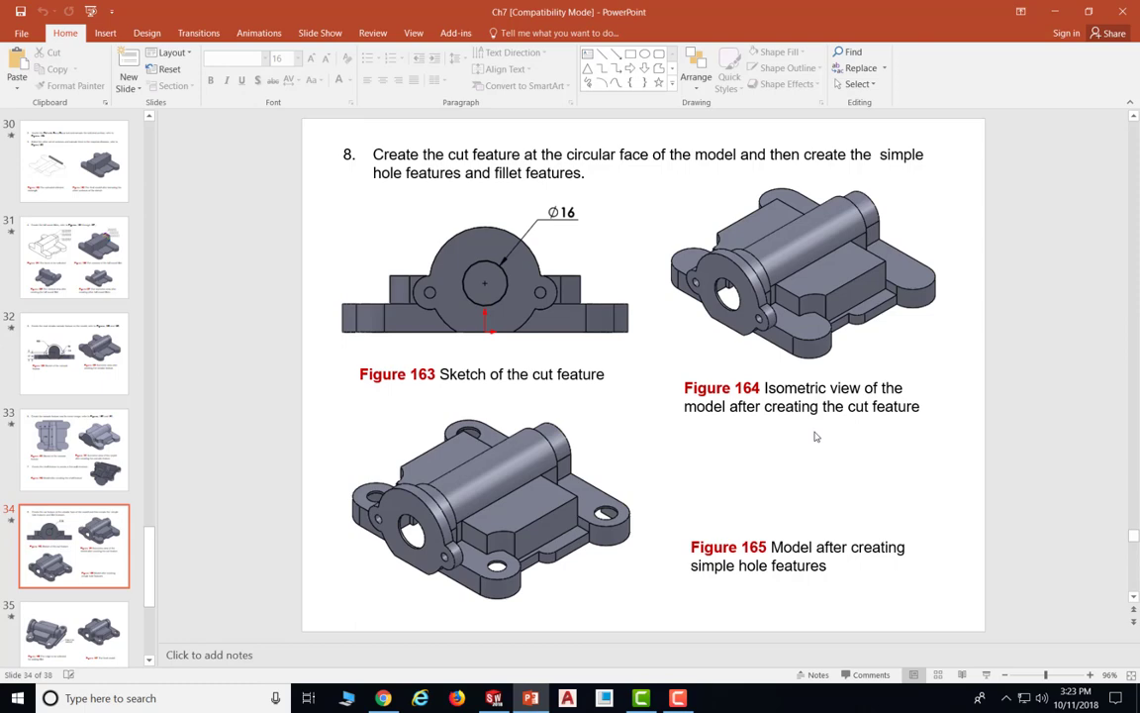
scroll(816, 435, up, 4)
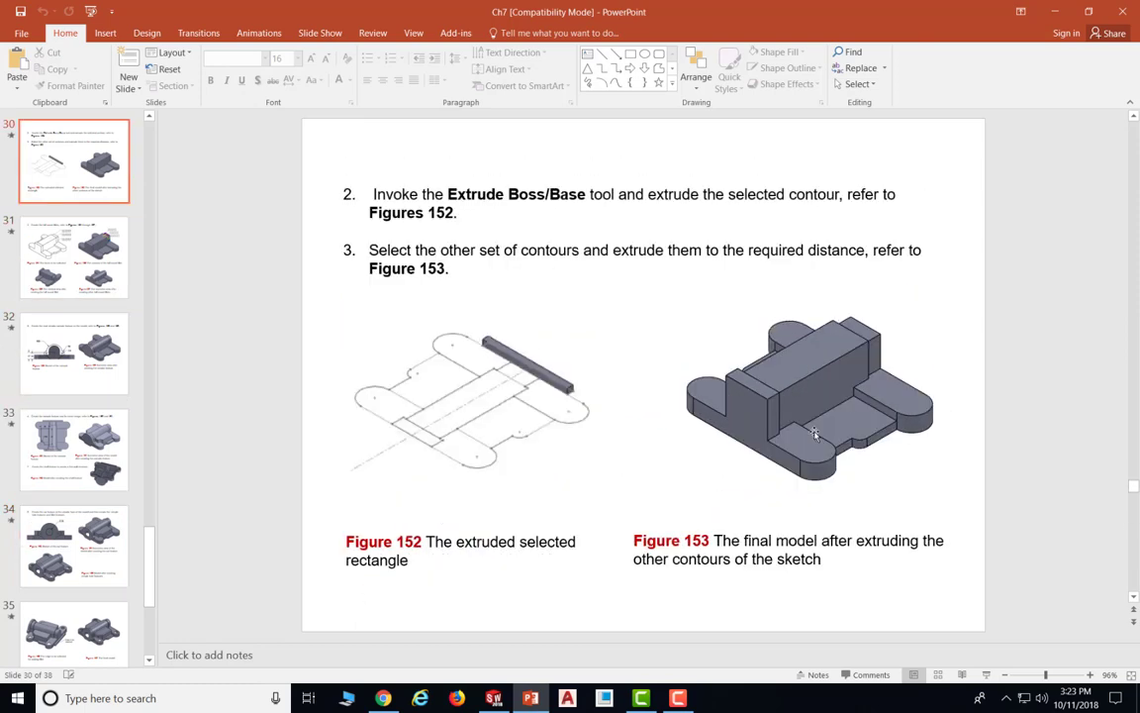
scroll(816, 435, up, 1)
scroll(816, 434, up, 1)
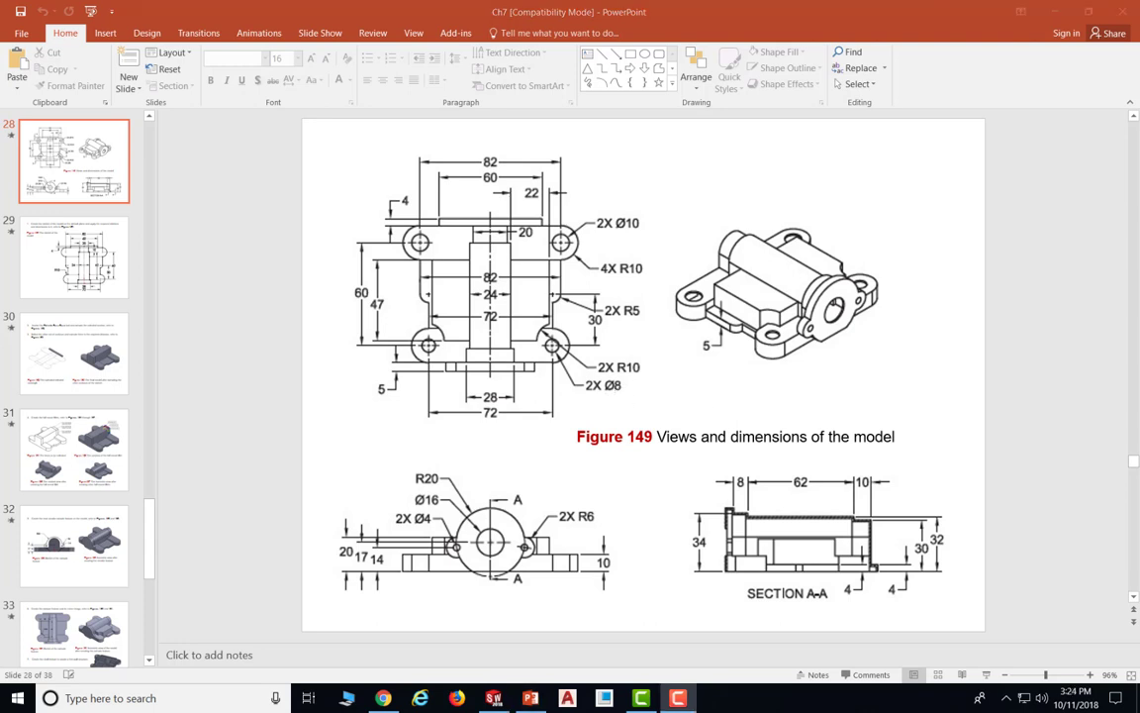
click(457, 698)
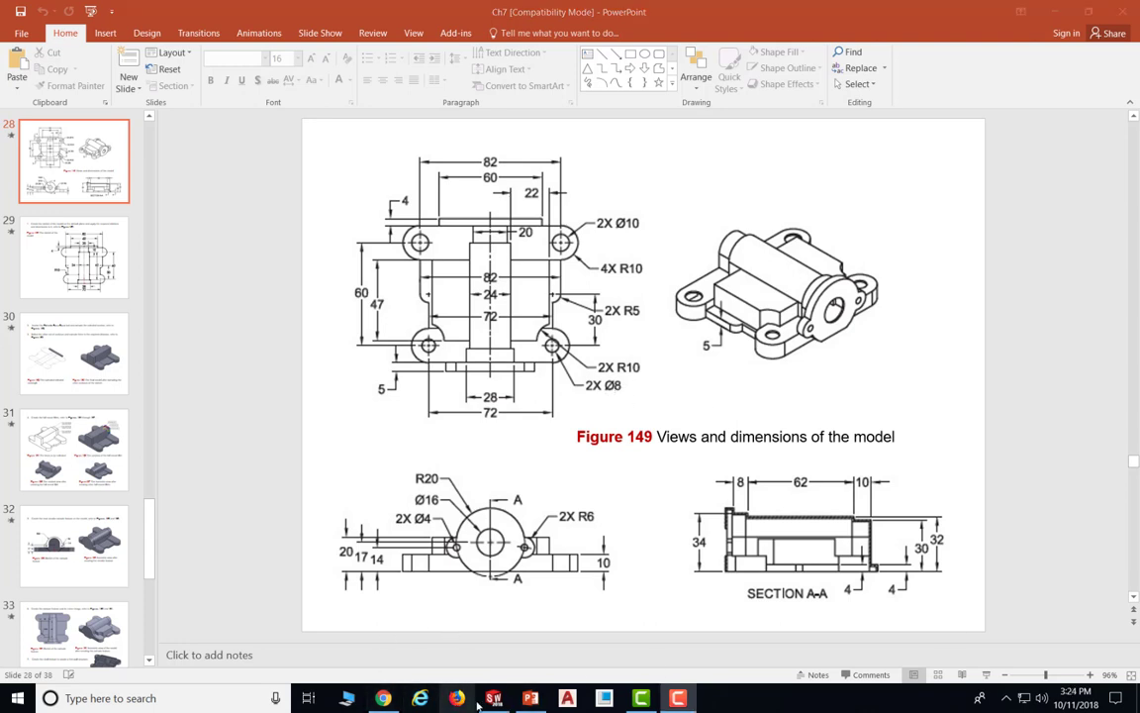
click(494, 698)
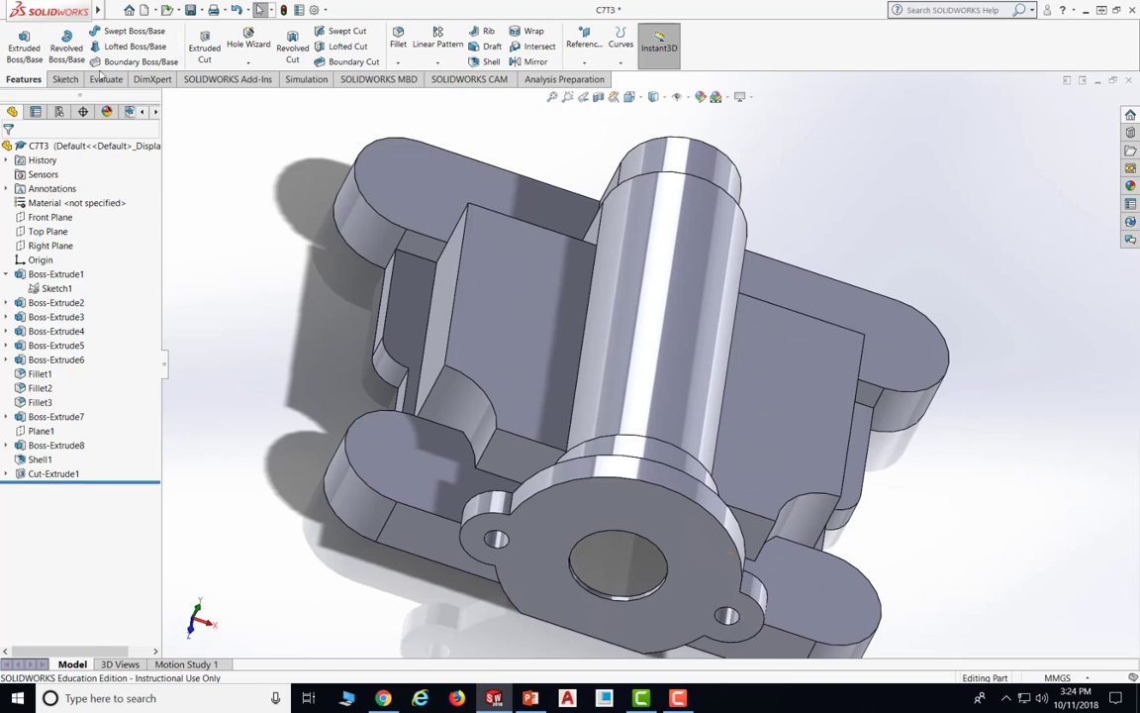
Start a new sketch on the lower-right flange face
click(64, 78)
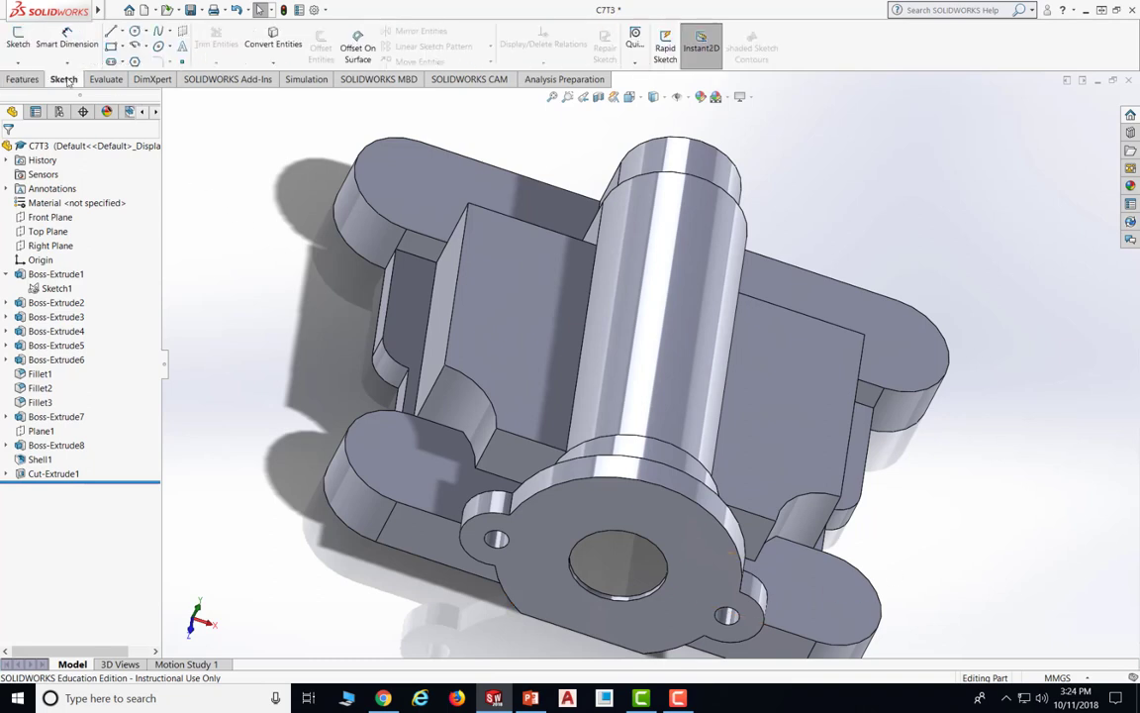
click(19, 44)
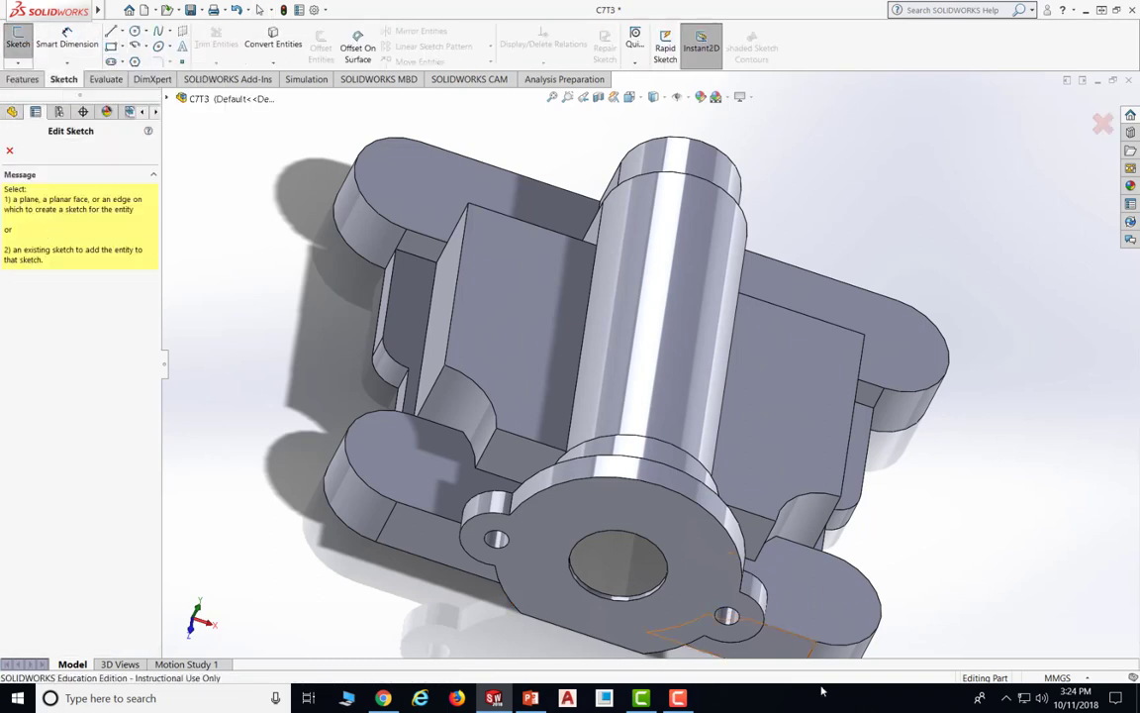
click(828, 605)
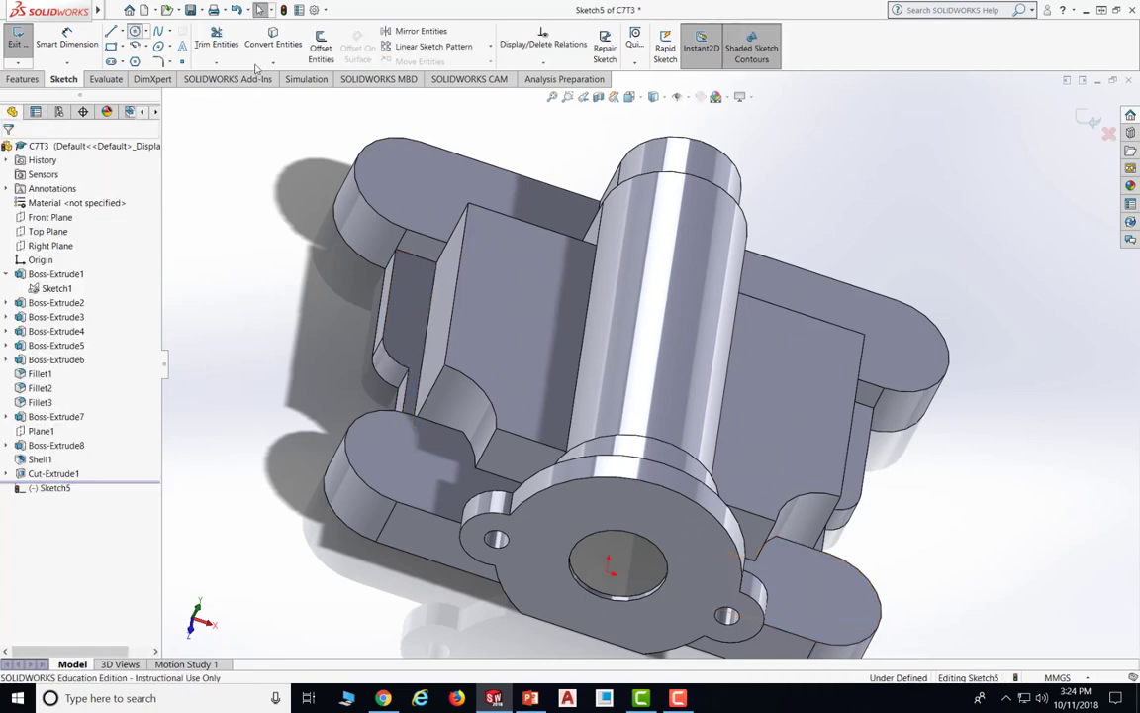
Draw four circles on the lower-right, lower-left, upper-left and upper-right lugs
click(134, 31)
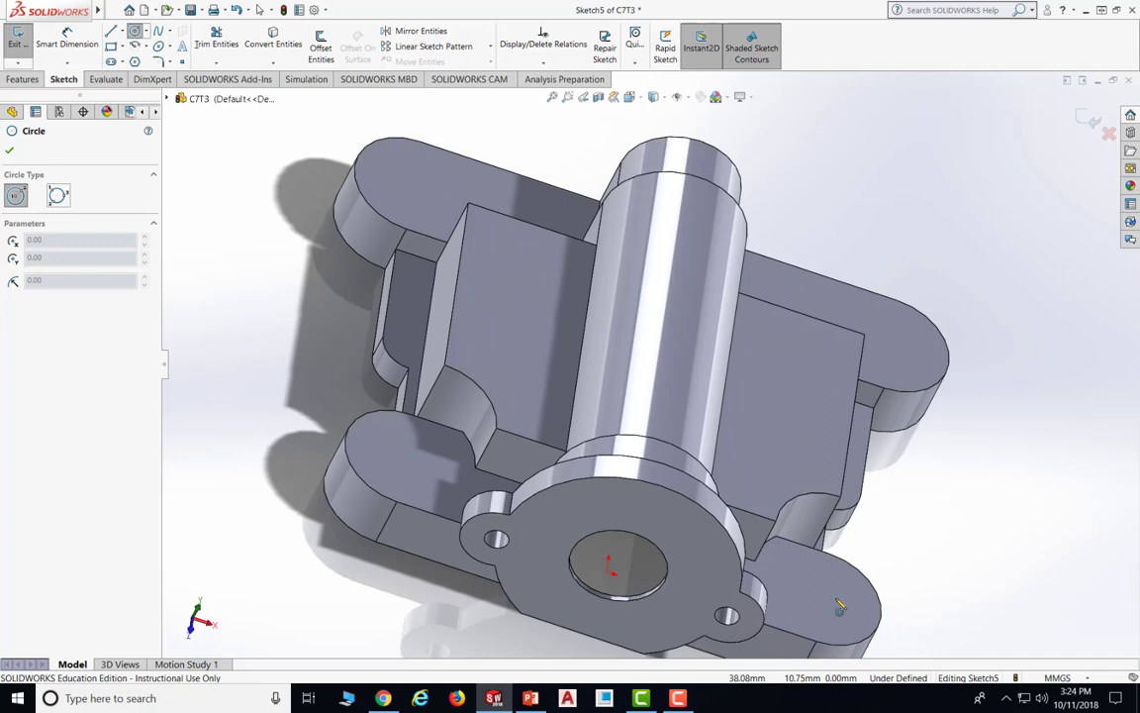
click(828, 594)
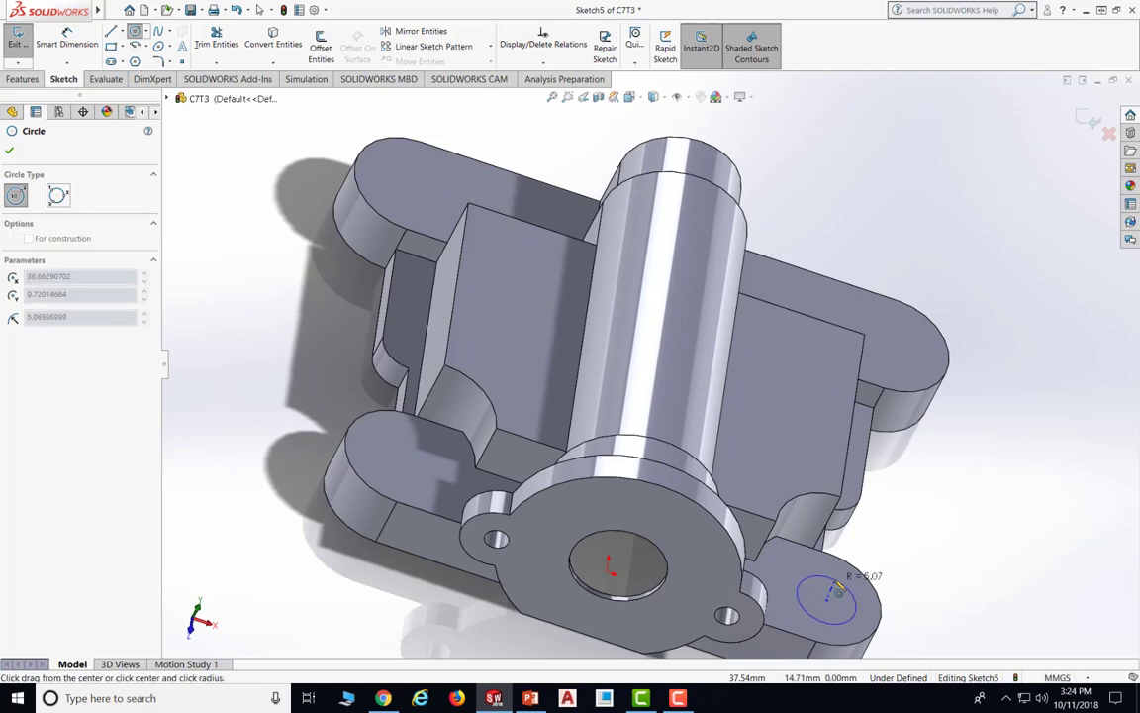
click(843, 586)
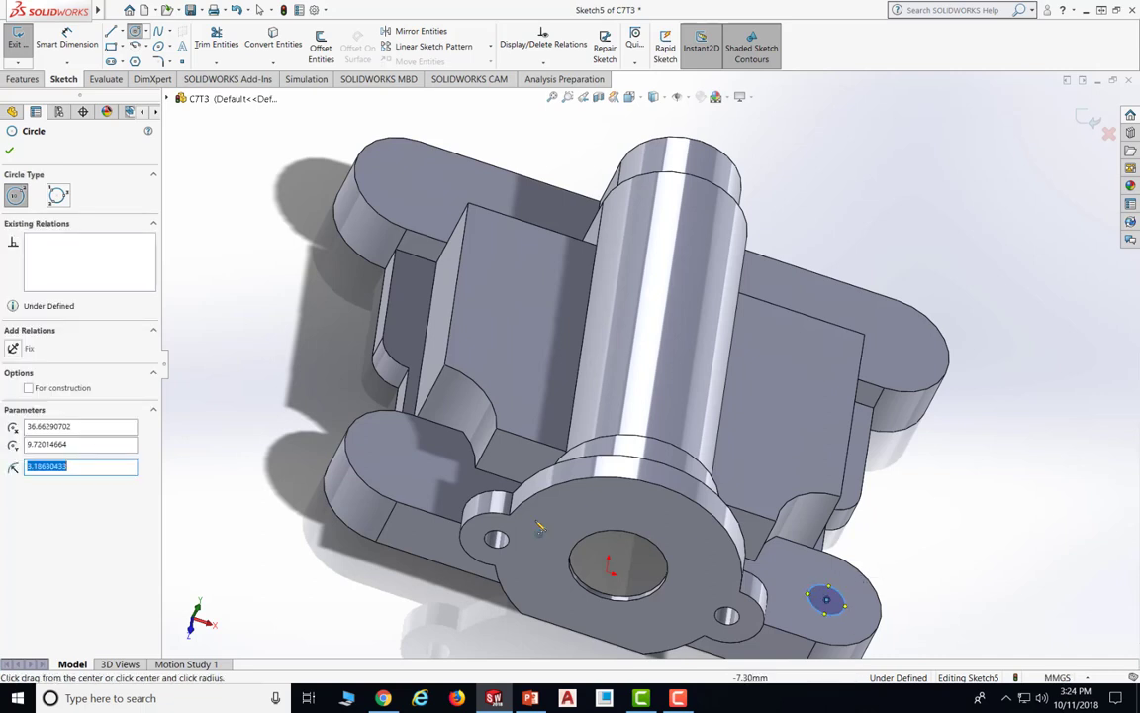
click(396, 458)
click(423, 467)
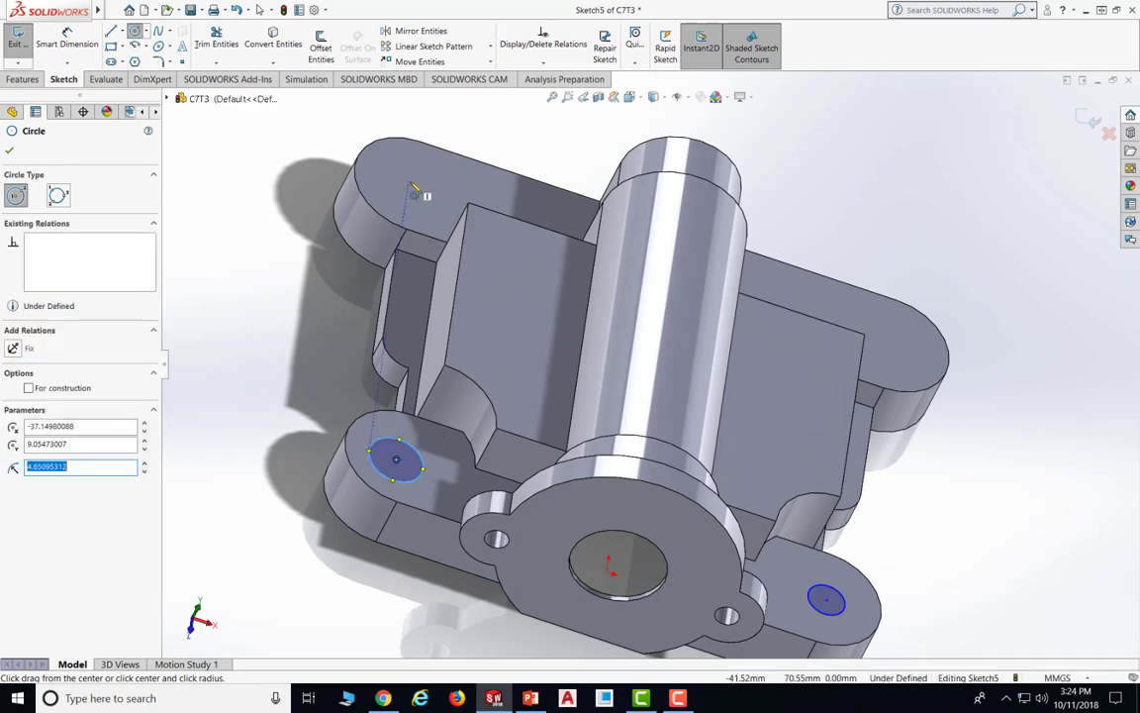
click(408, 181)
click(427, 185)
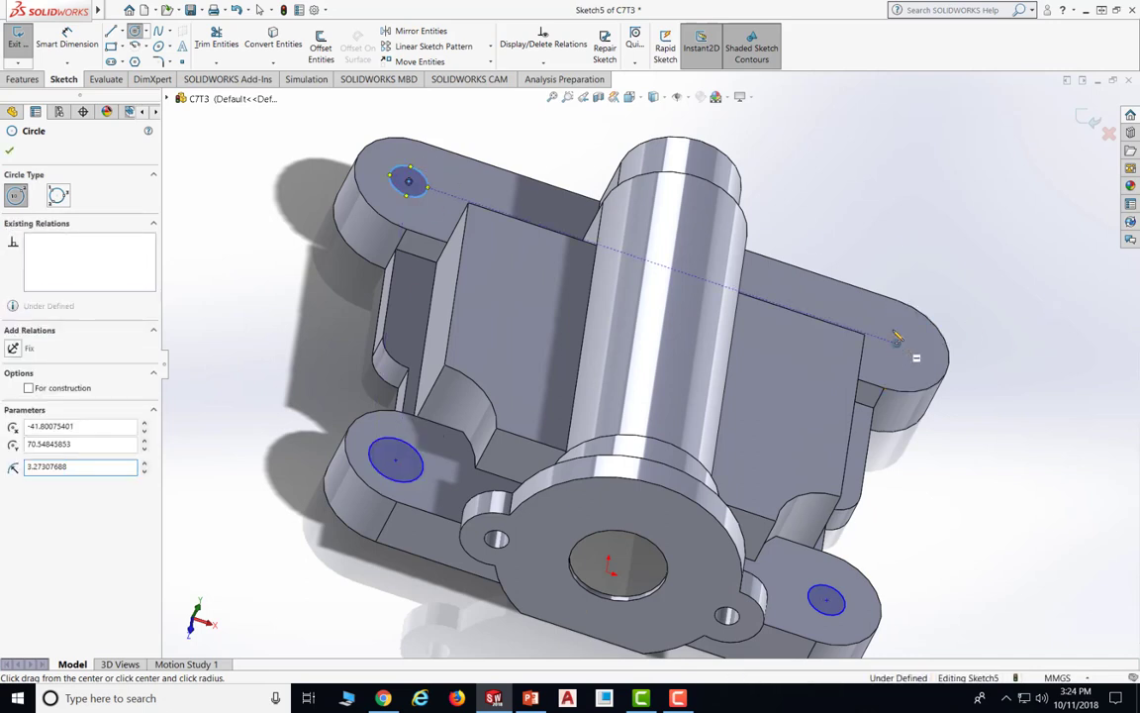
click(898, 344)
click(893, 326)
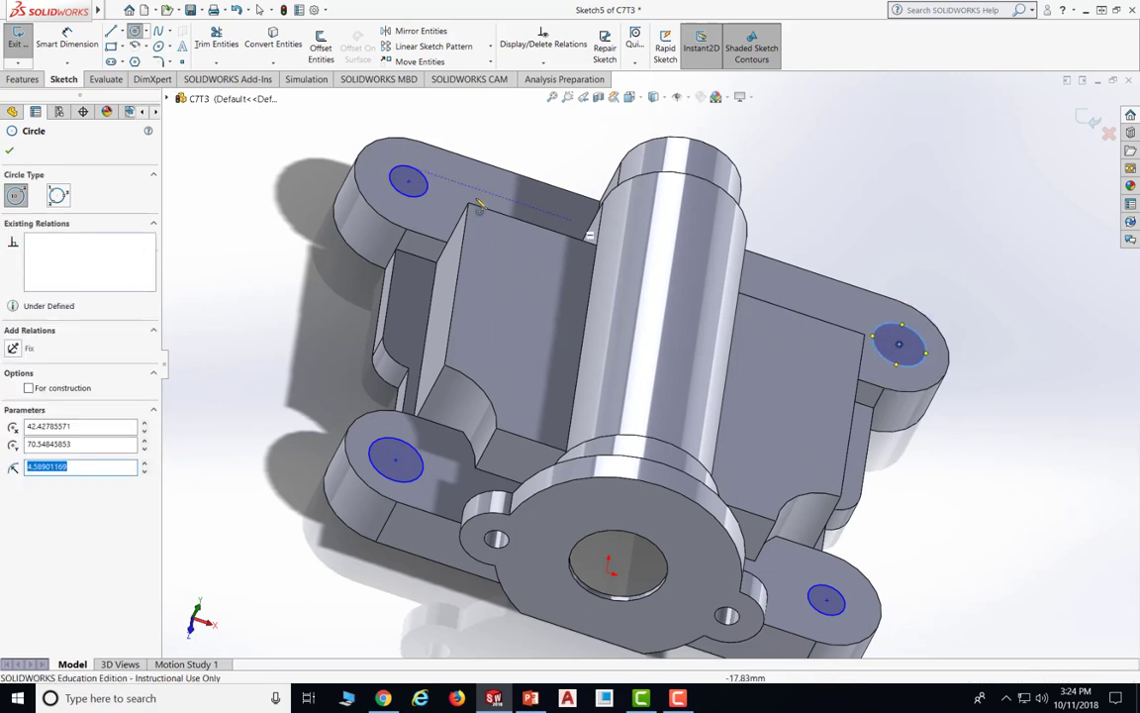
click(68, 45)
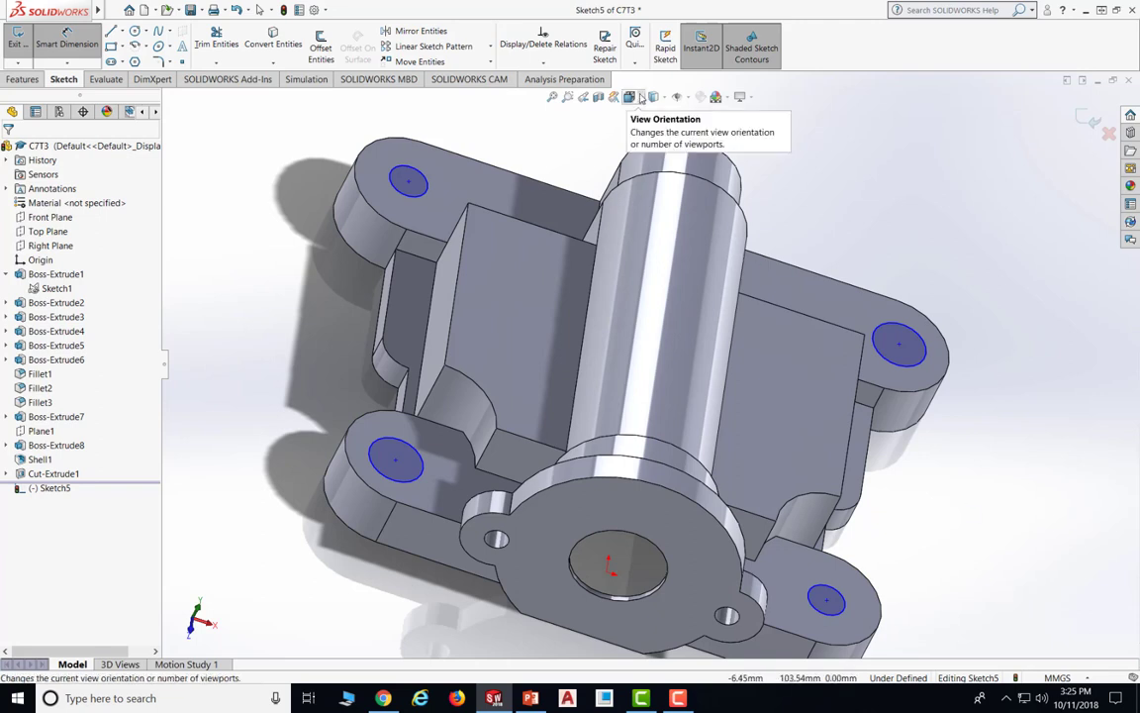
Switch to Top view and dimension both lower hole circles to Ø8 mm
click(641, 97)
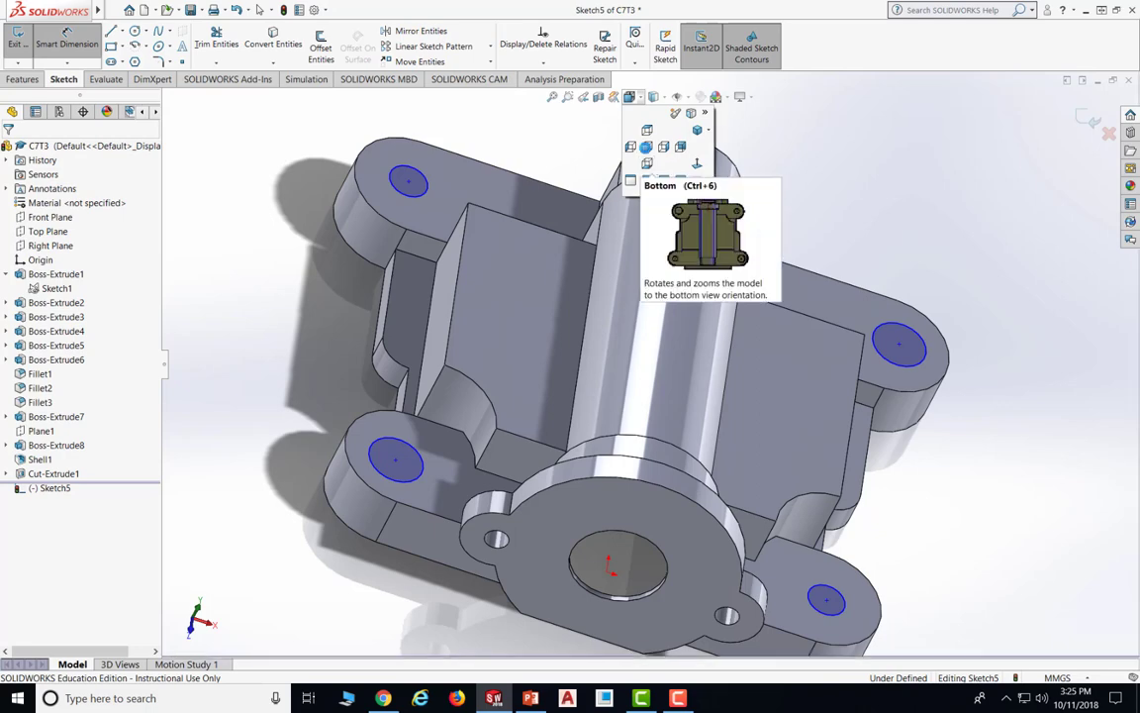
click(647, 129)
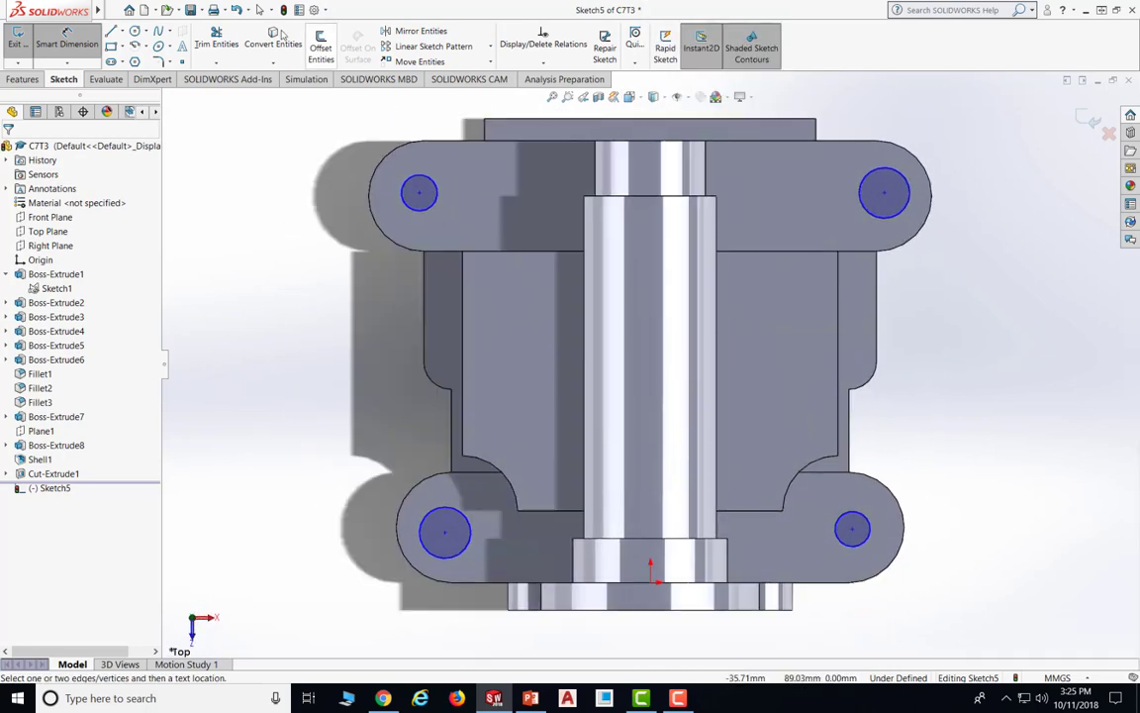
click(91, 57)
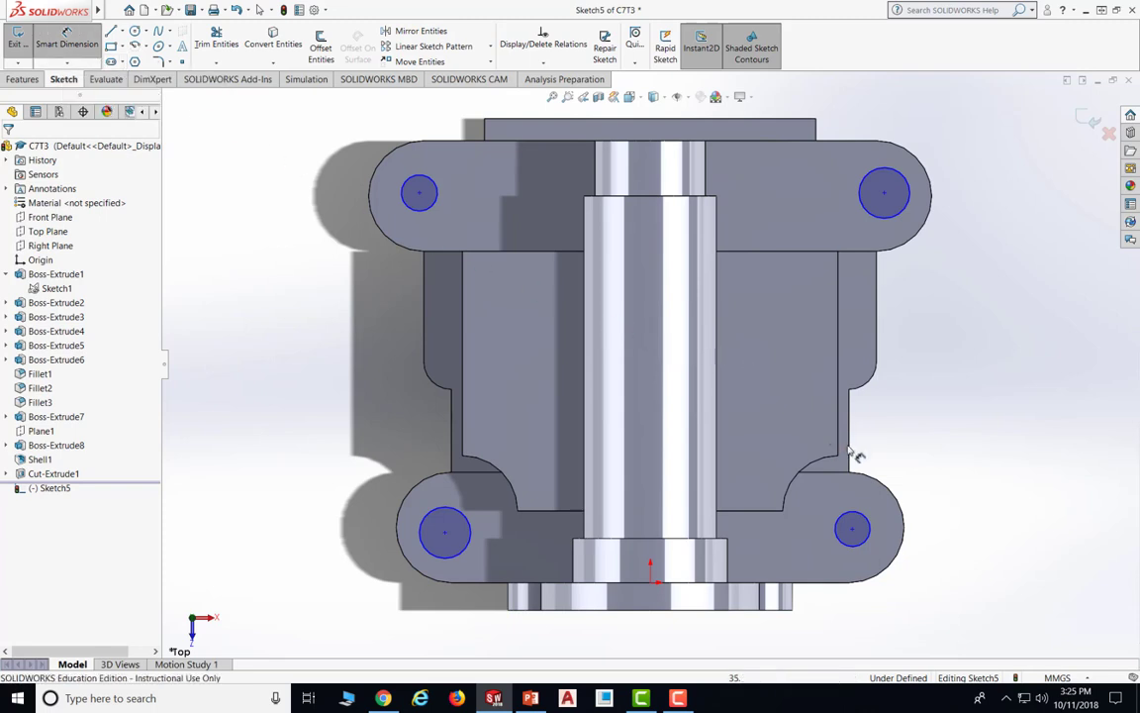
click(869, 527)
click(951, 475)
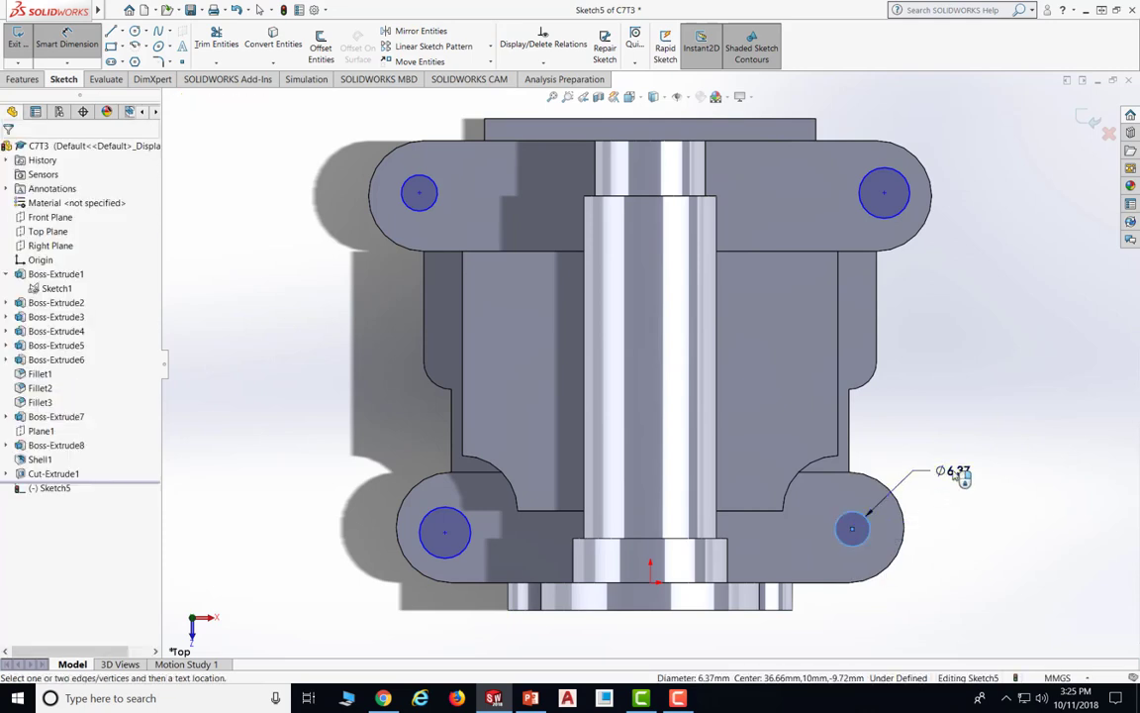
text(8)
key(Return)
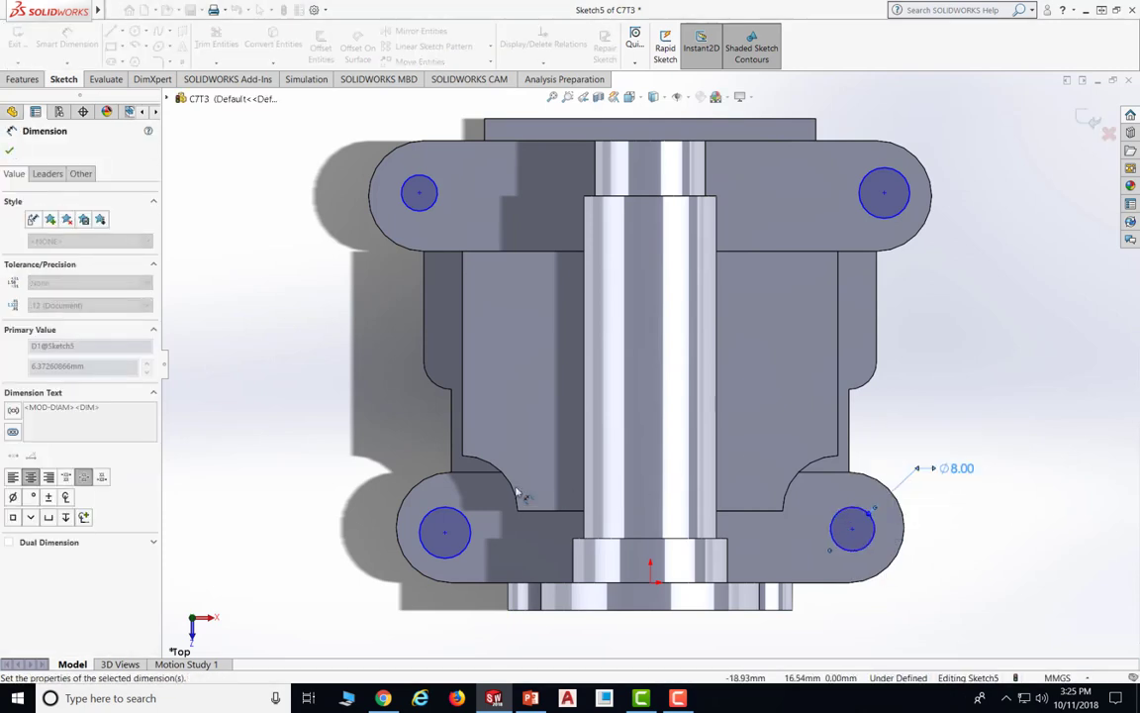
click(442, 531)
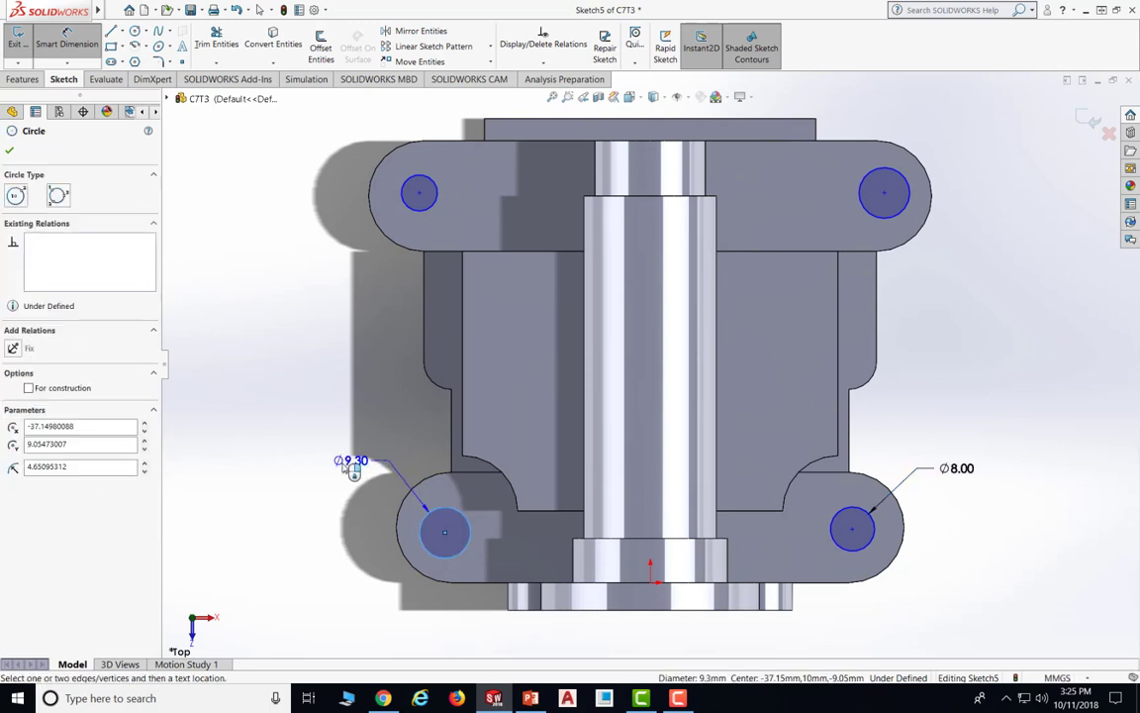
click(347, 467)
text(8)
key(Return)
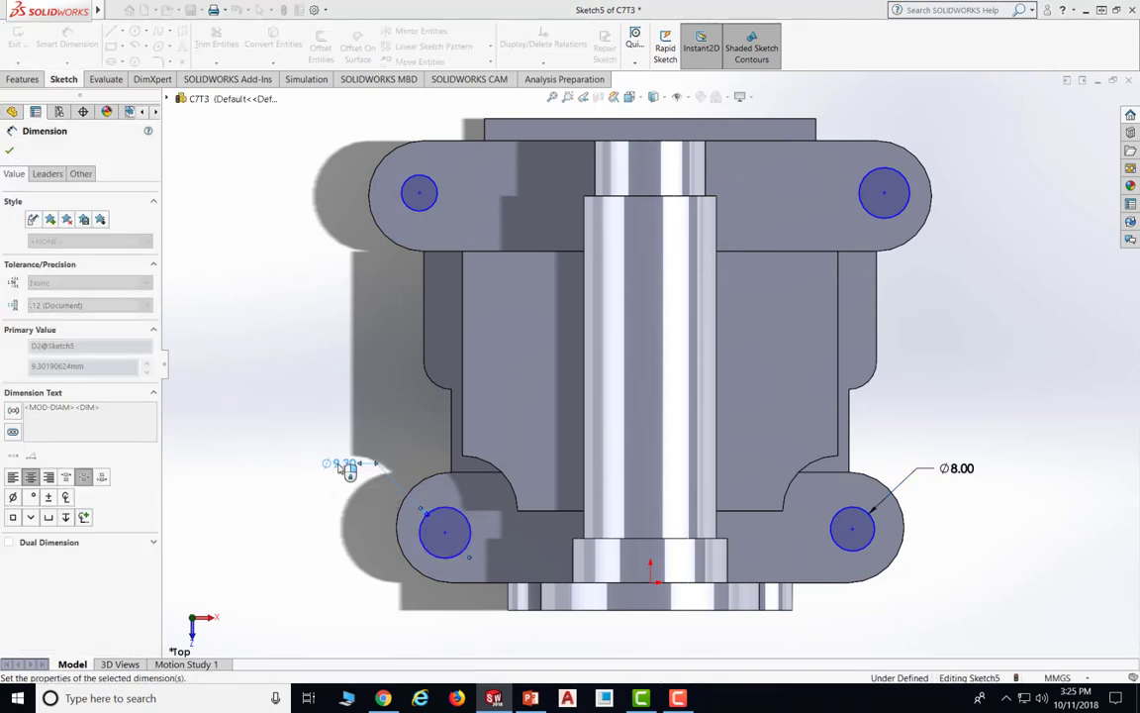
Dimension both upper hole circles to Ø10 mm
click(891, 174)
click(972, 132)
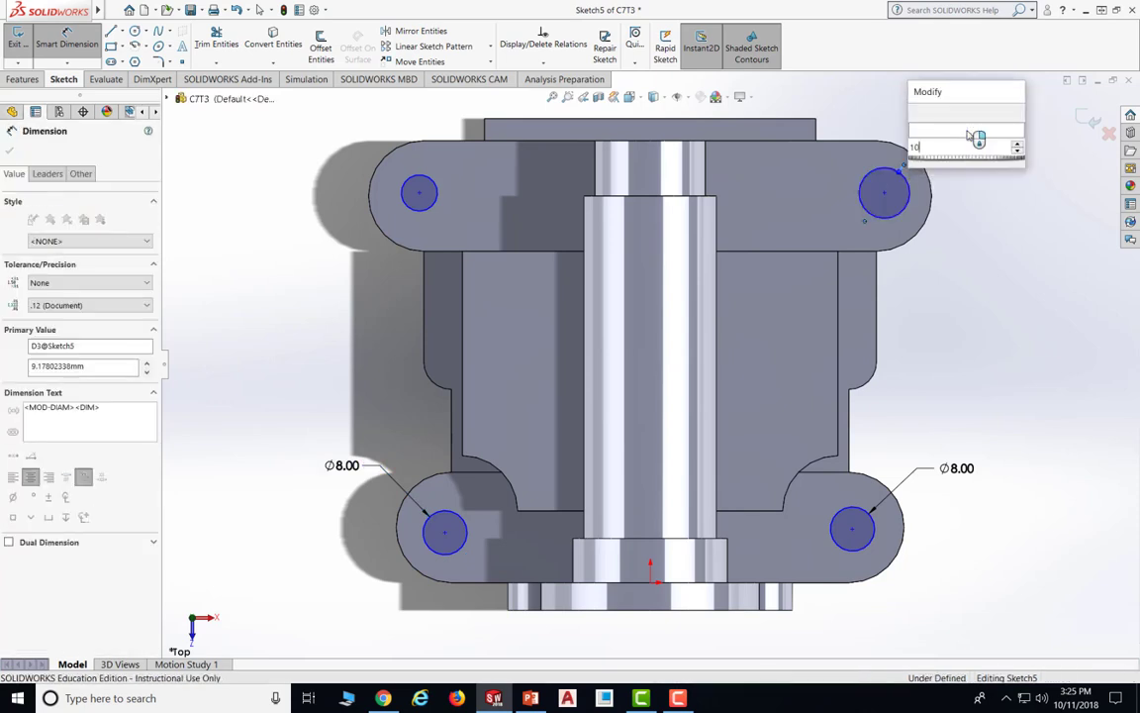
text(10)
key(Return)
click(417, 185)
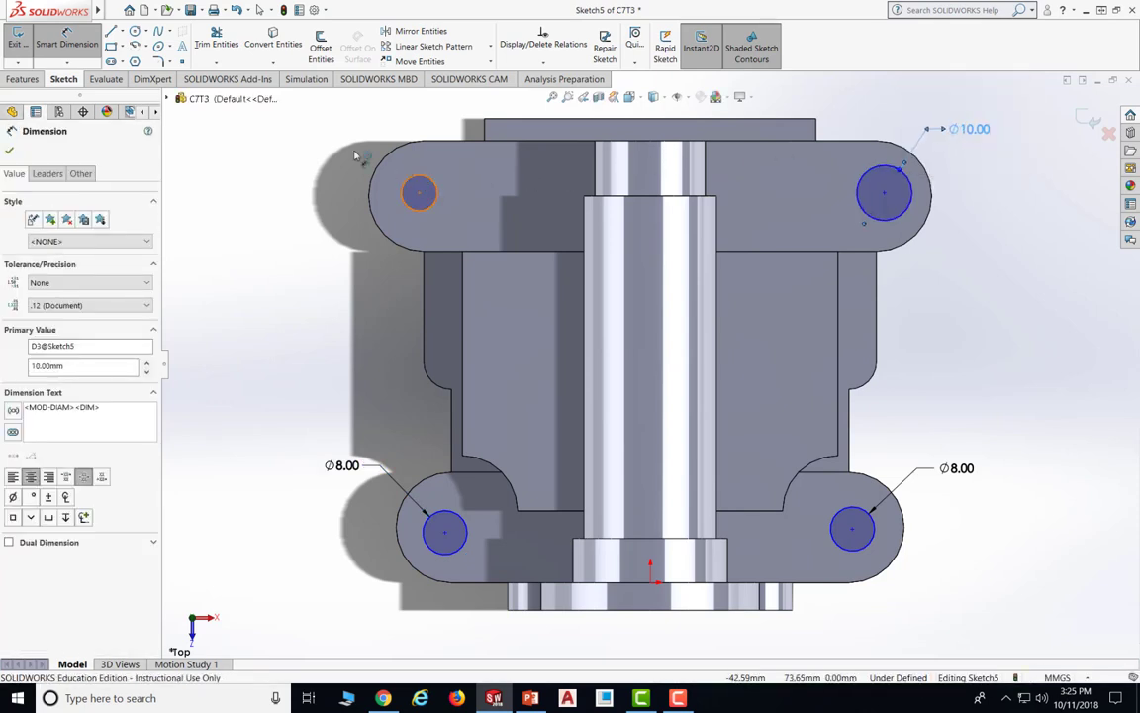
click(342, 135)
text(10)
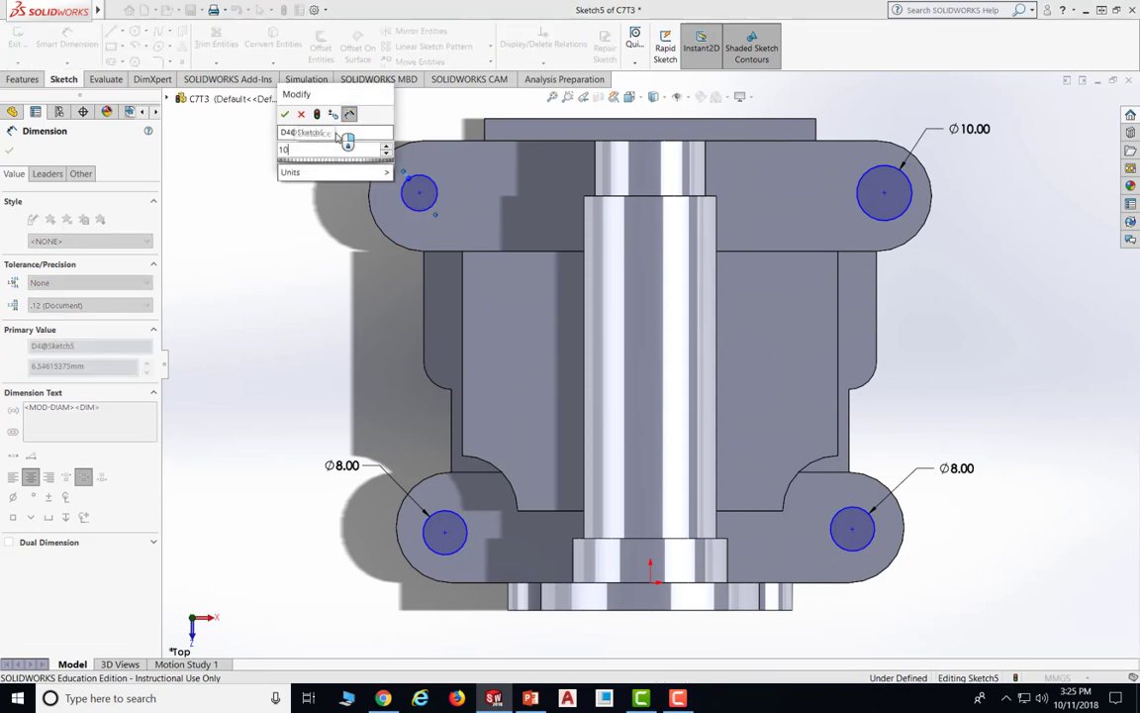
key(Return)
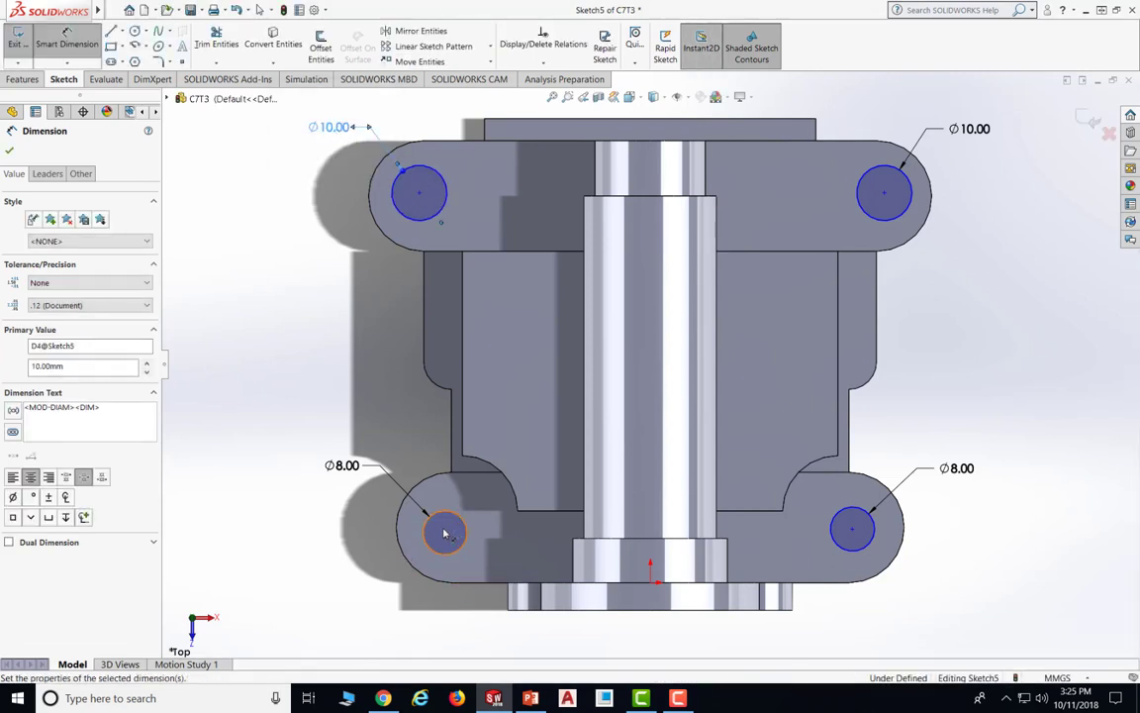
key(alt+Tab)
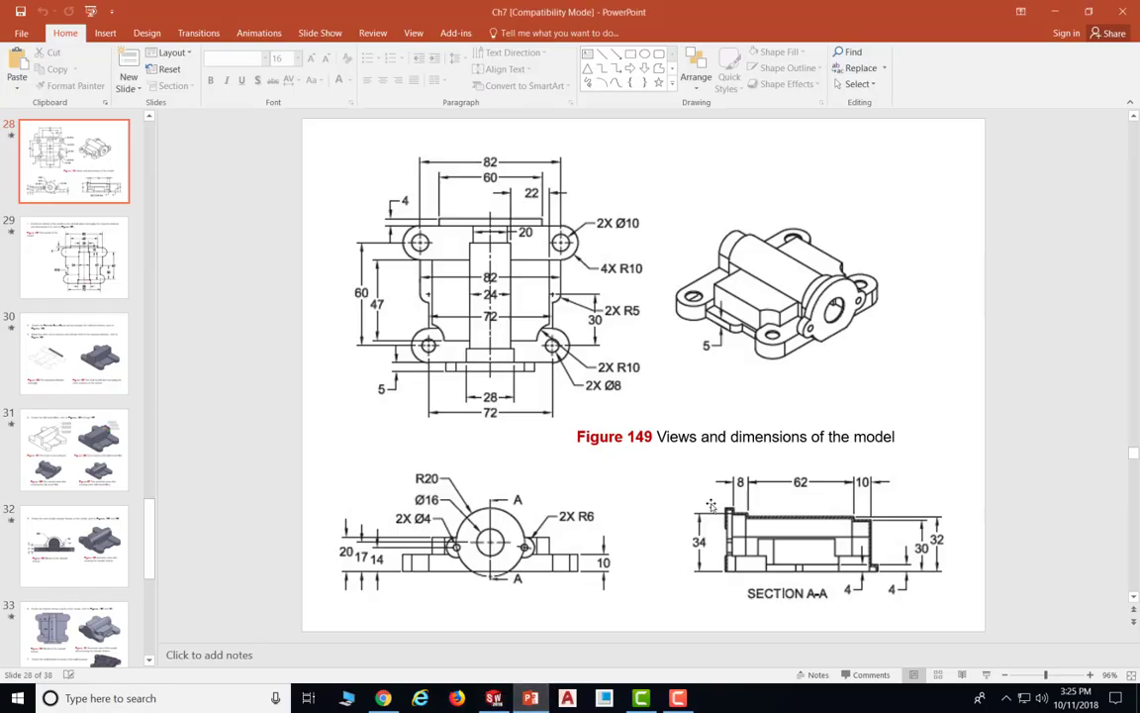
scroll(710, 506, up, 2)
scroll(710, 506, up, 3)
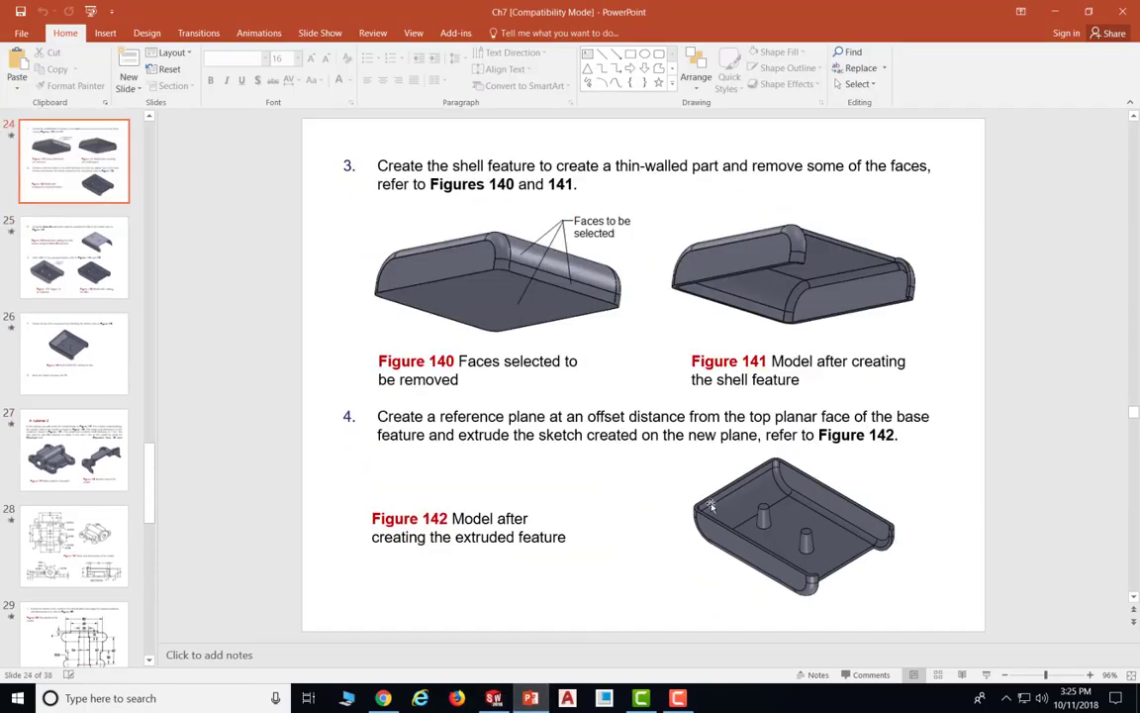
scroll(710, 506, up, 2)
scroll(711, 506, down, 2)
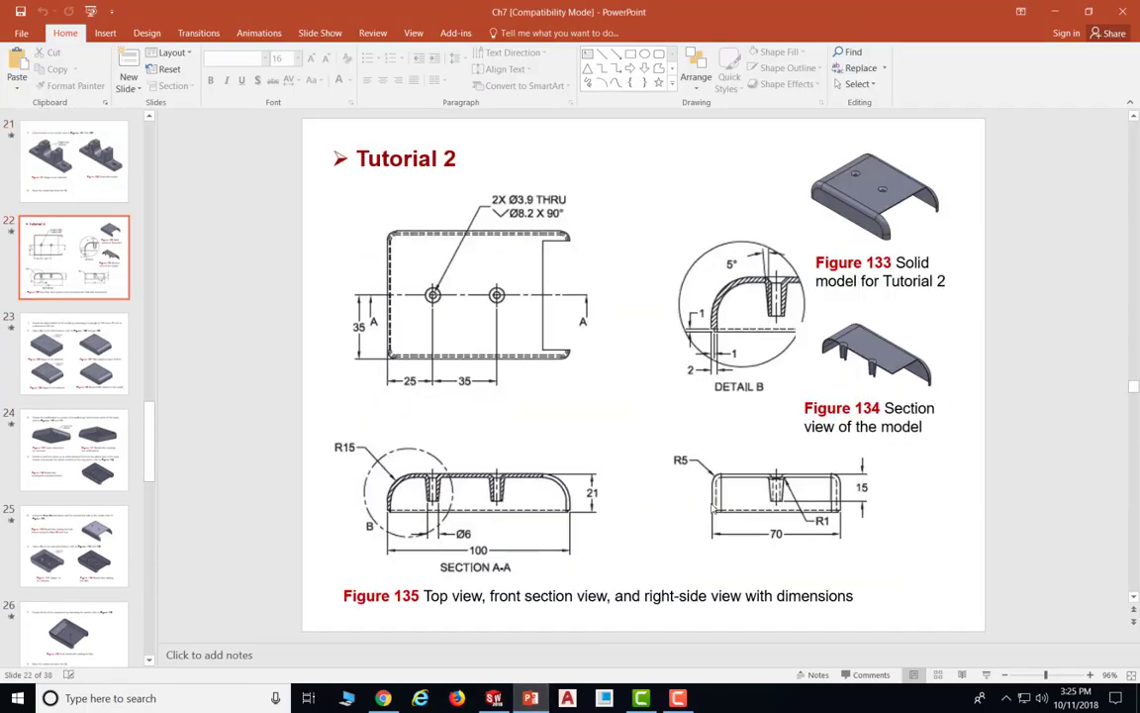
scroll(710, 508, down, 5)
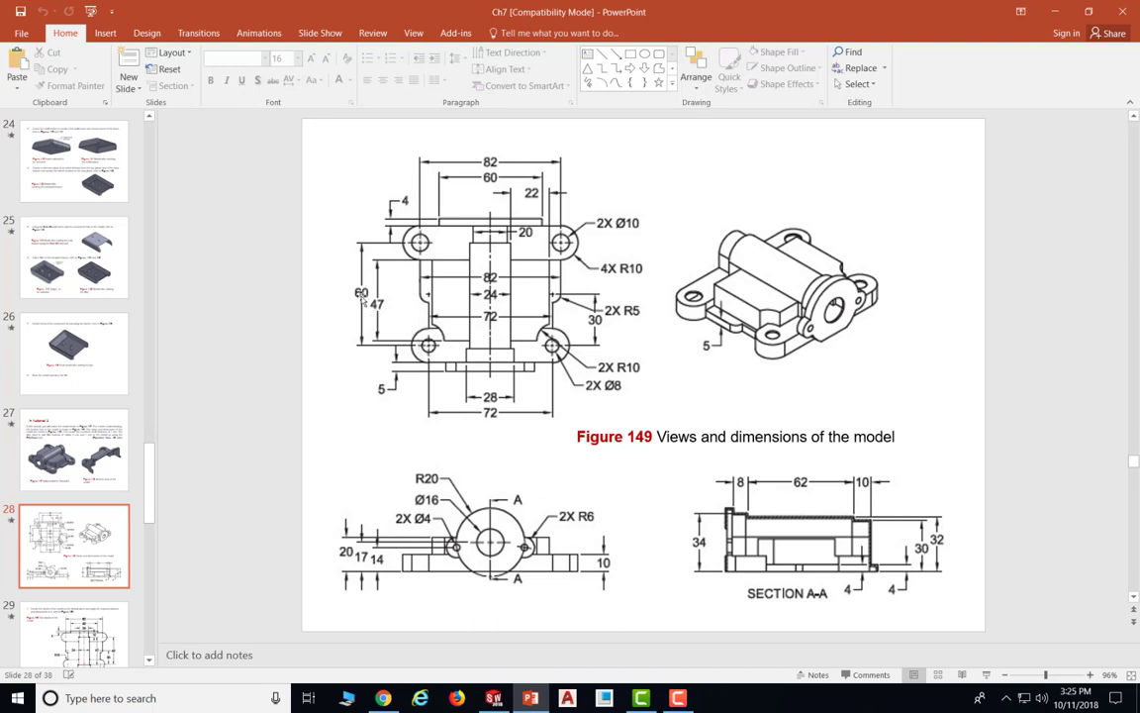
Dimension the two lower hole centres 72 mm apart horizontally
click(494, 698)
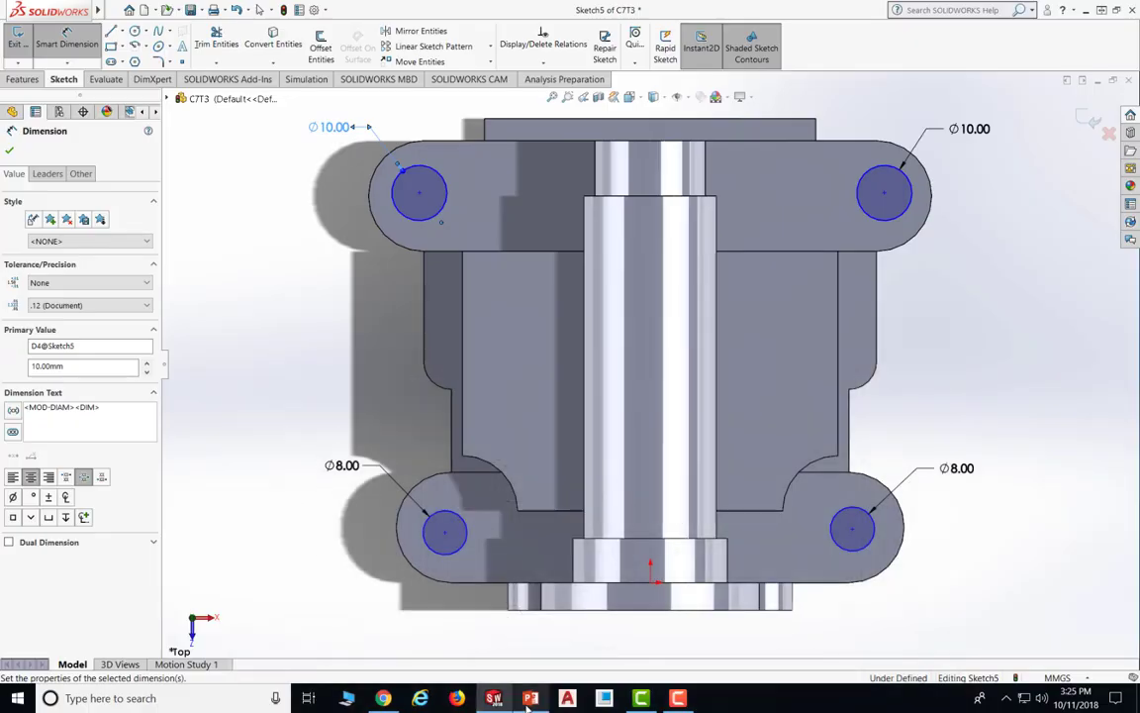
click(444, 533)
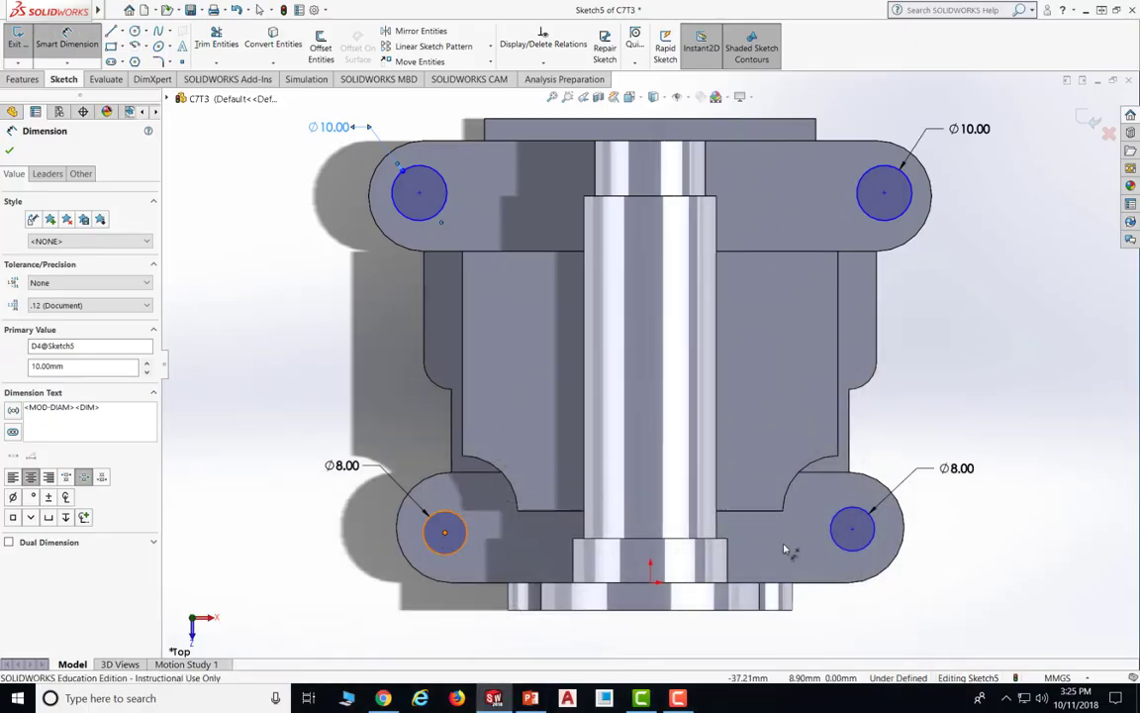
click(852, 533)
click(645, 643)
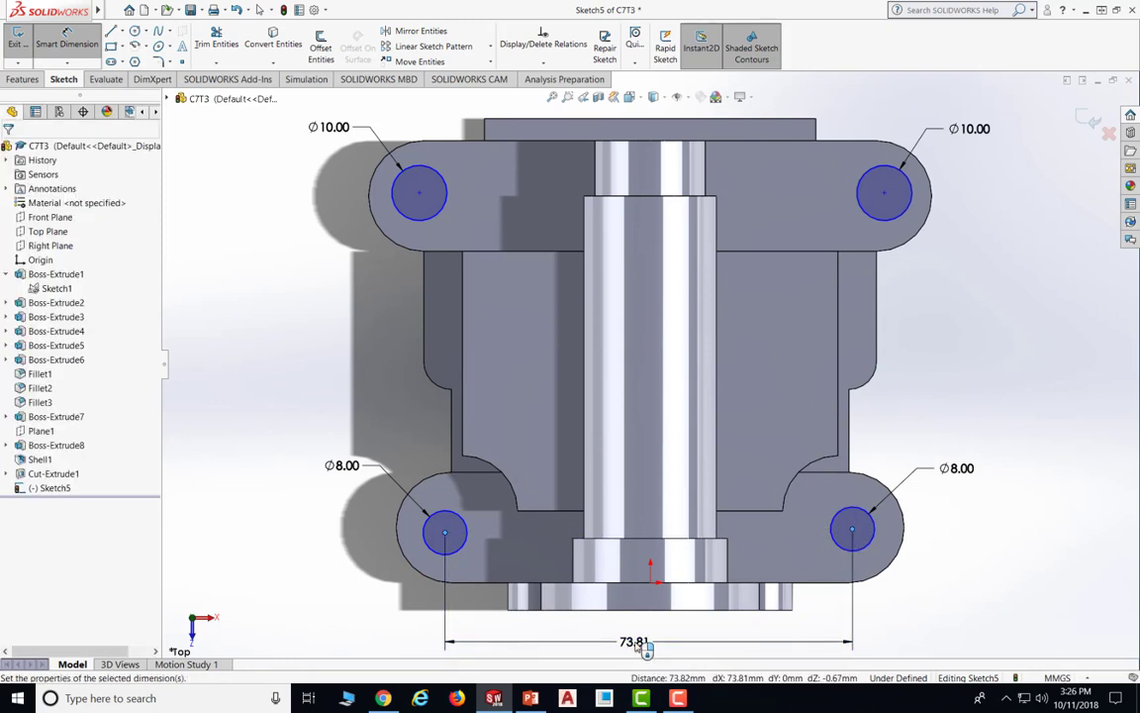
text(72)
key(Return)
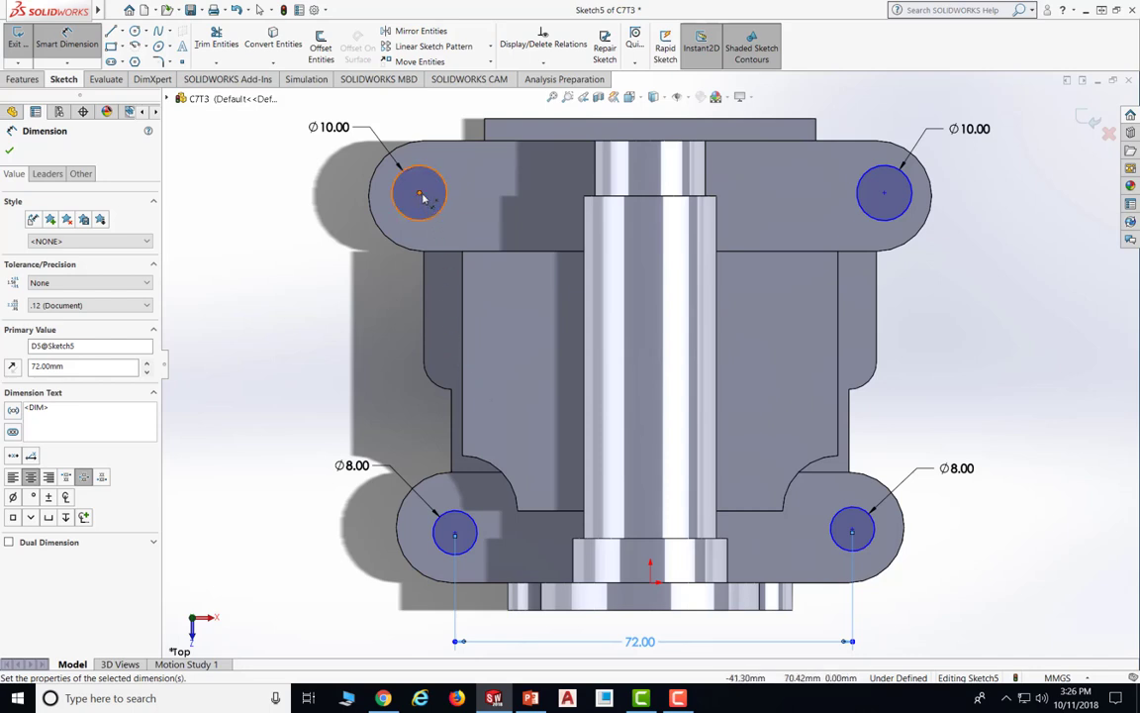
Space the left and right hole pairs each 60 mm apart vertically
click(419, 194)
click(454, 535)
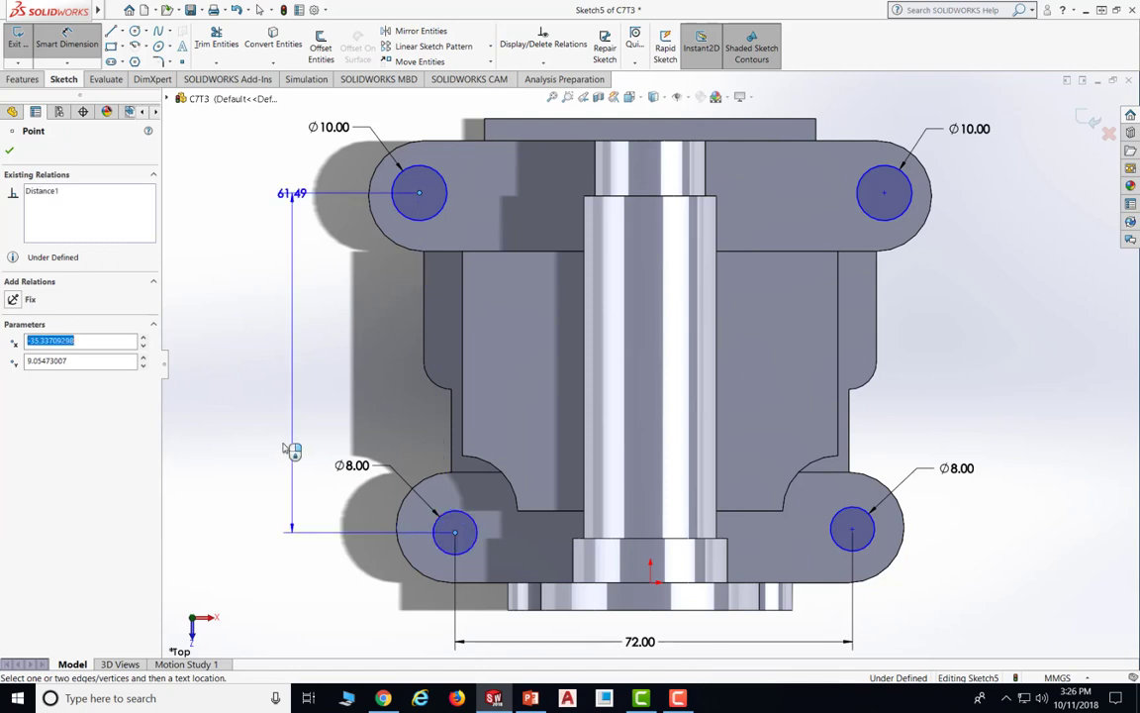
click(269, 394)
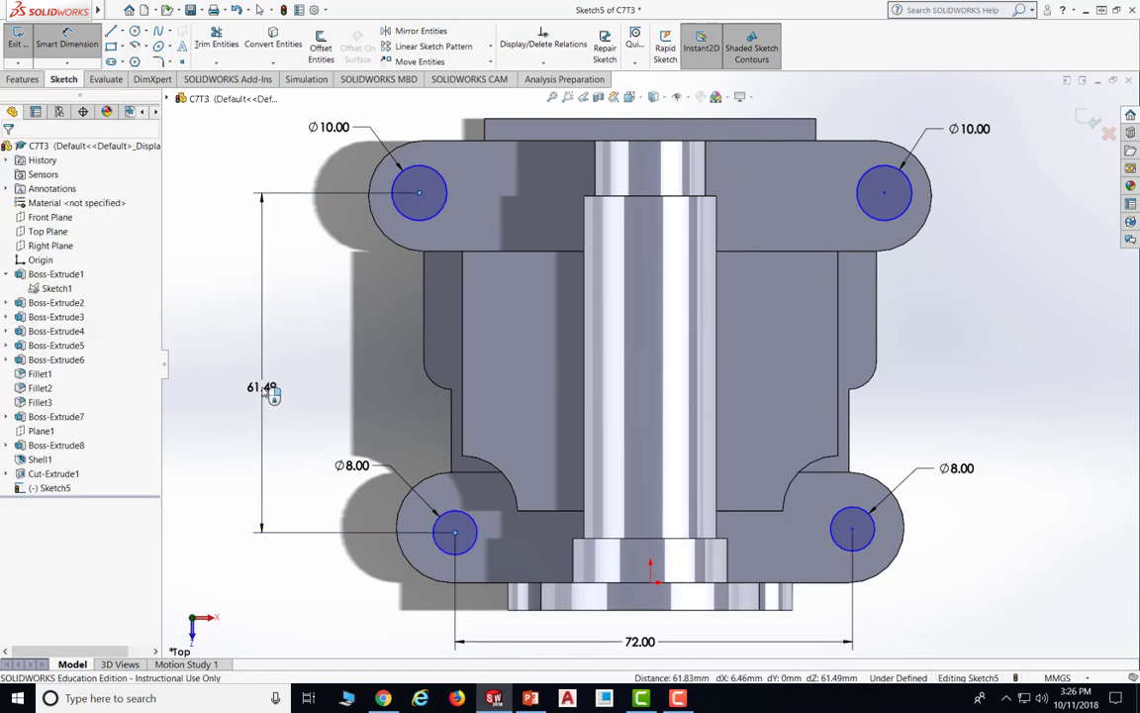
text(60)
key(Return)
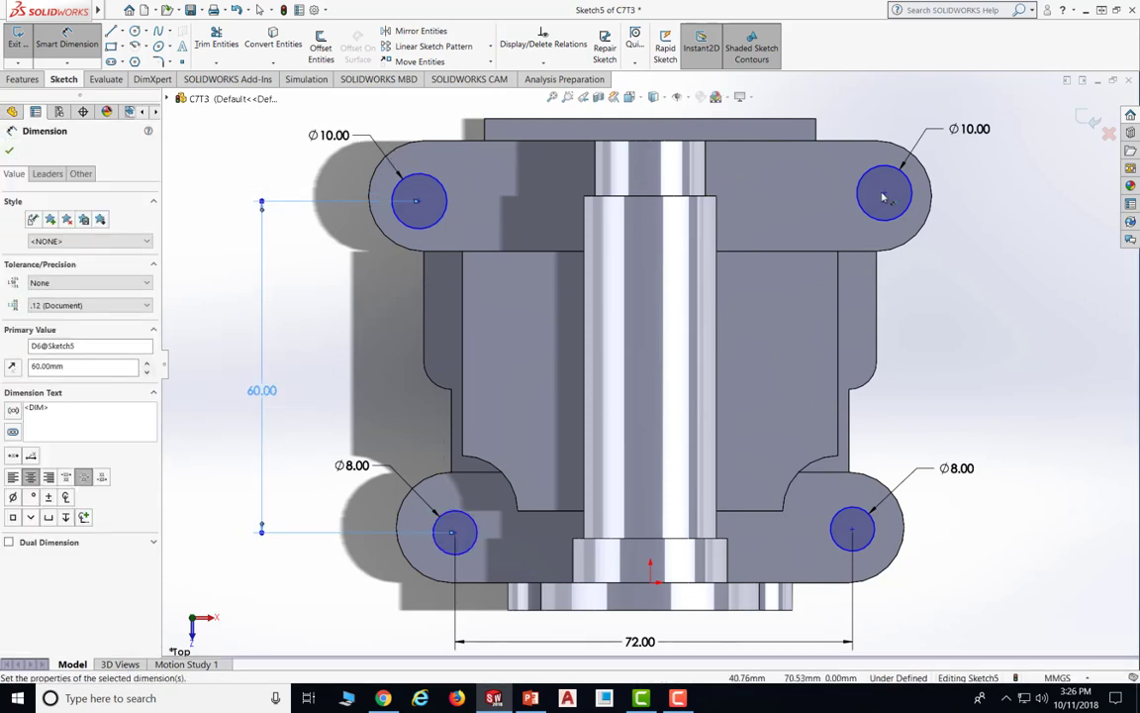
click(884, 192)
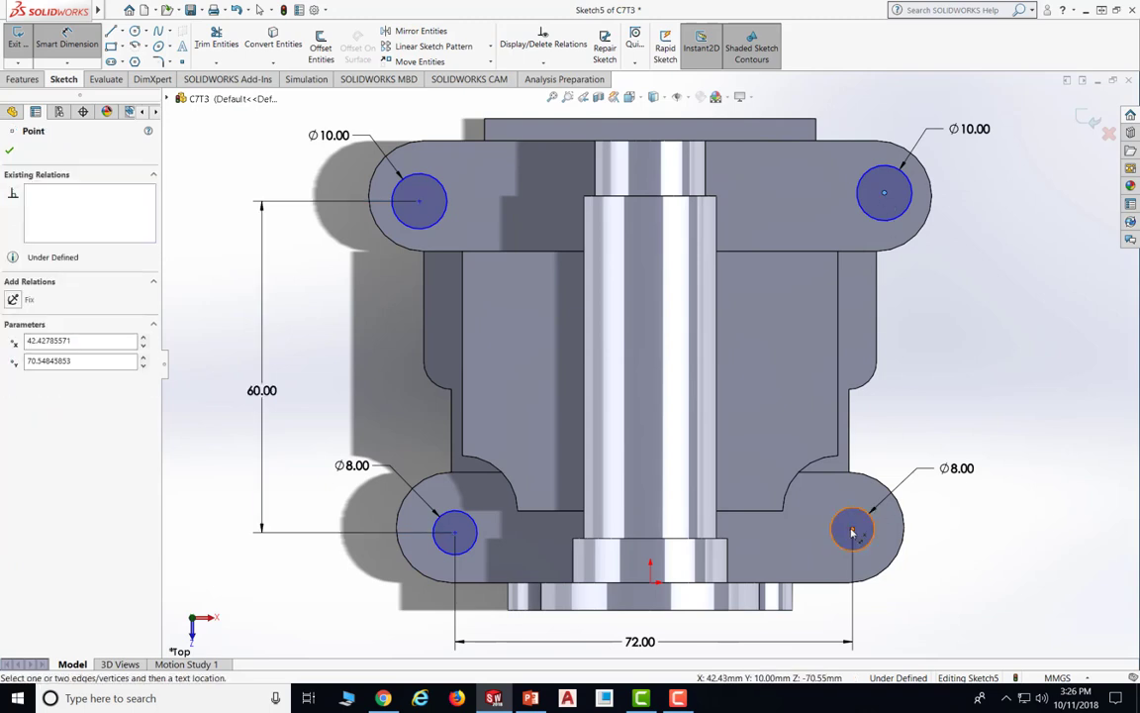
click(852, 532)
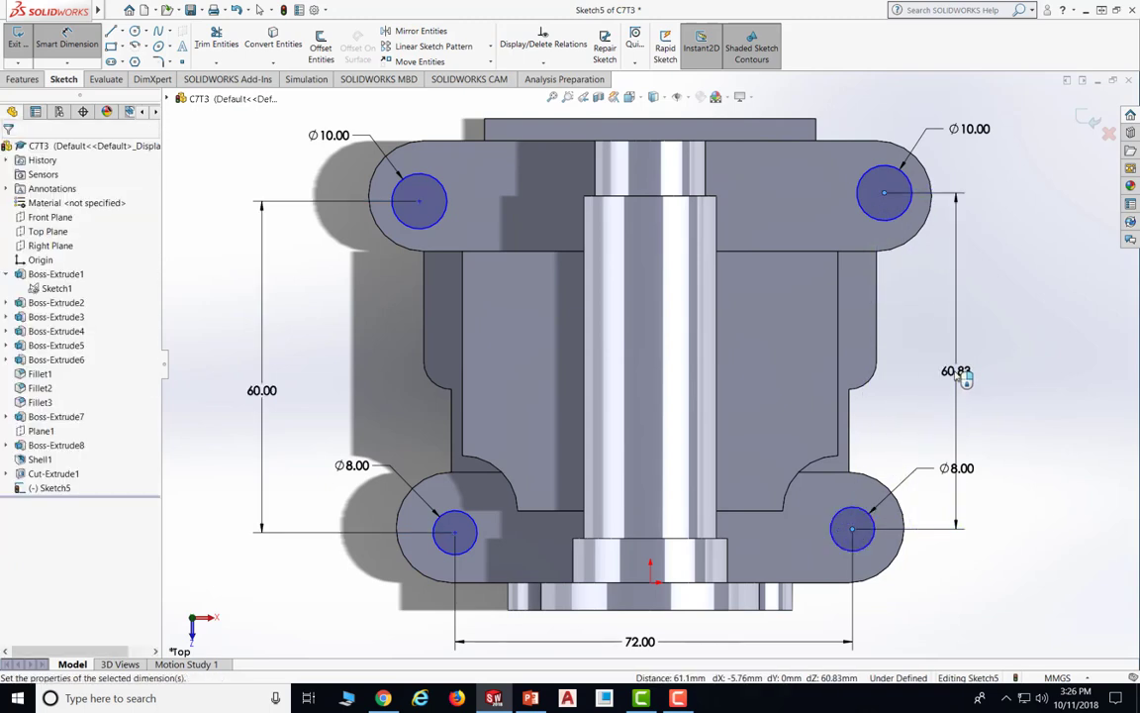
click(958, 376)
text(60)
key(Return)
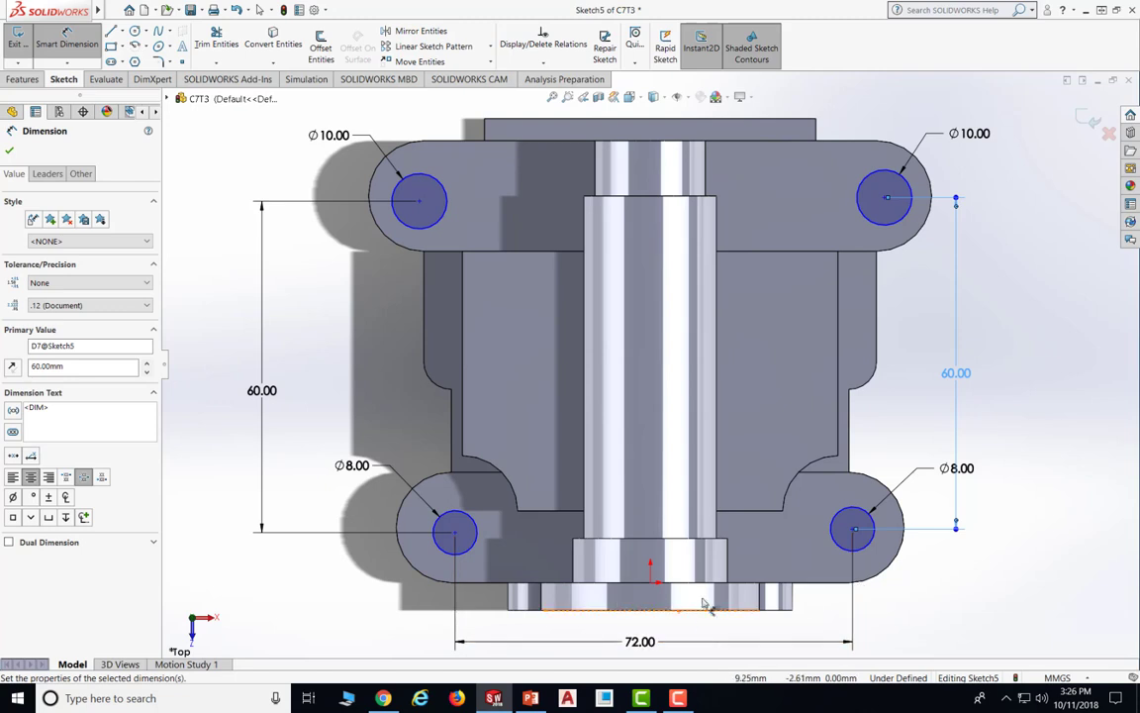
Set the lower-right hole 72/2 = 36 mm horizontally from the origin
click(656, 585)
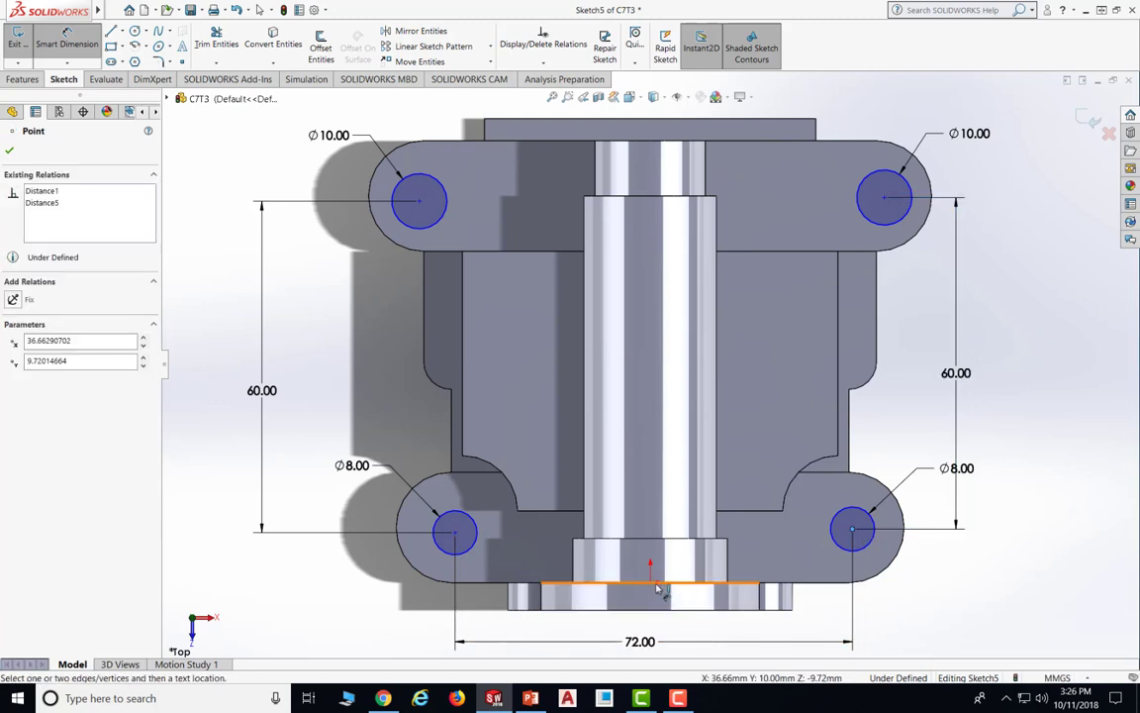
click(650, 580)
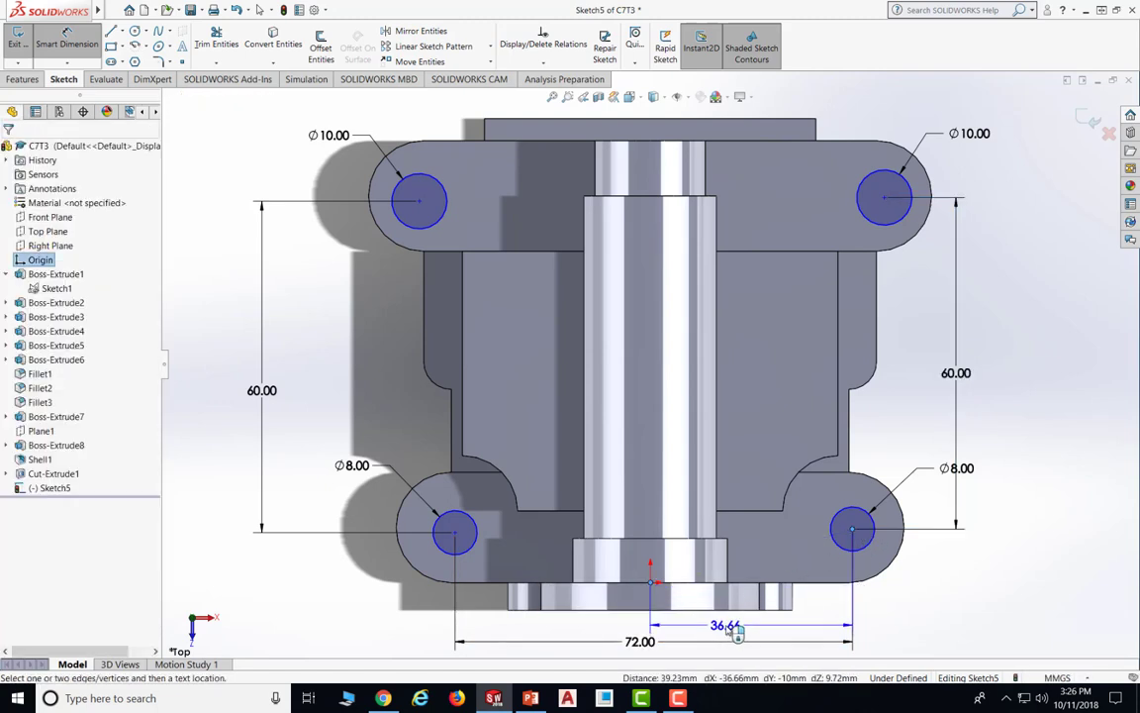
click(737, 633)
text(72/)
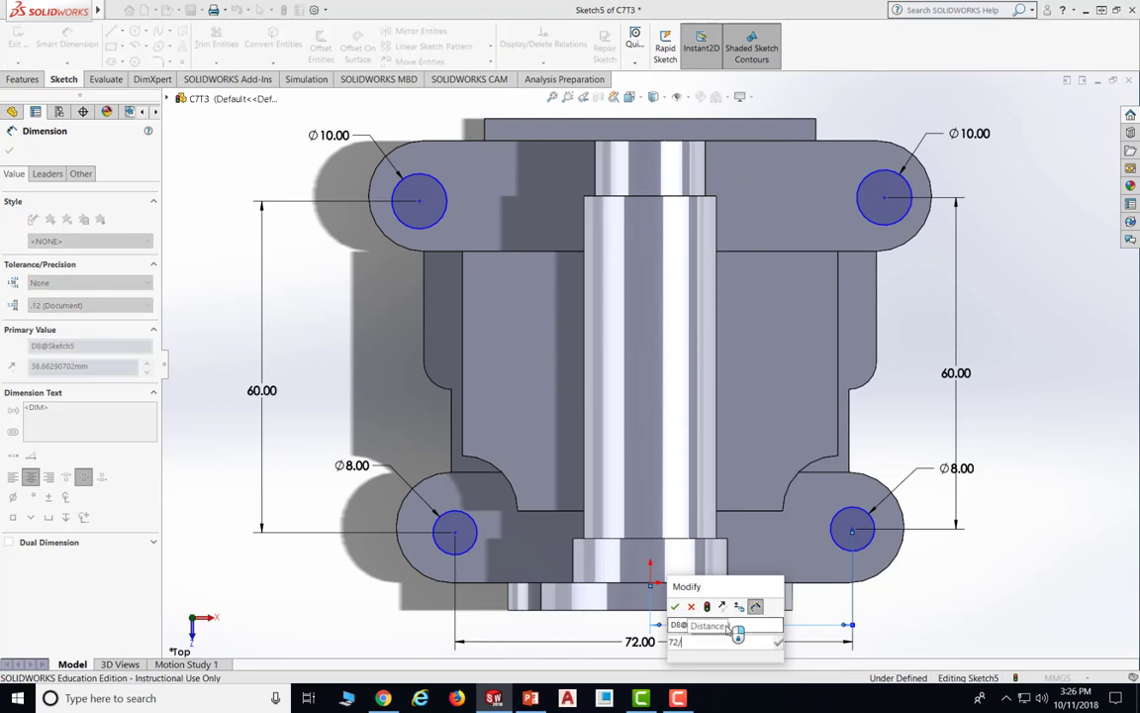
text(2)
key(Return)
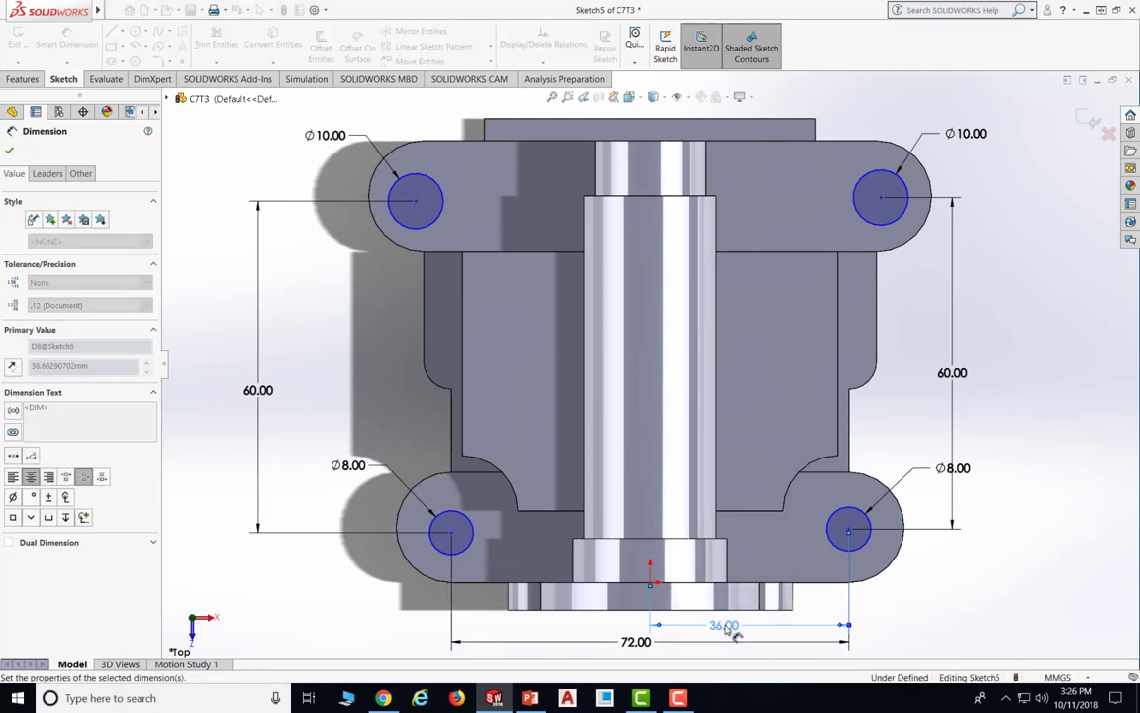
click(951, 615)
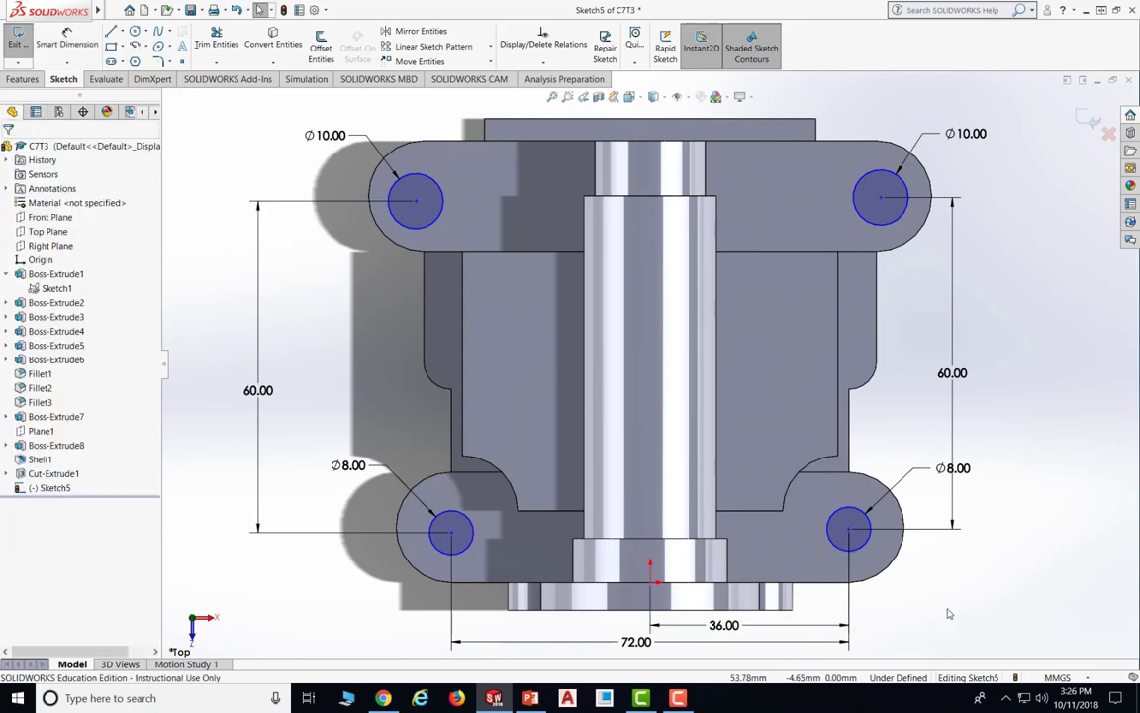
key(alt+Tab)
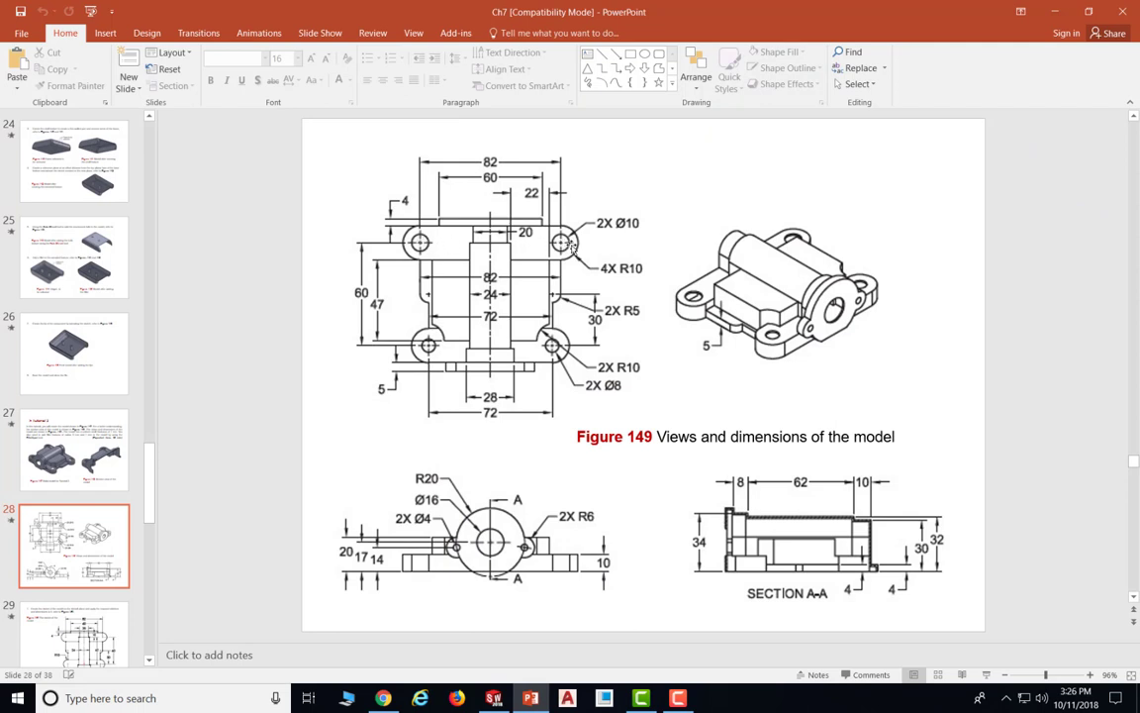
Dimension the two upper hole centres 82 mm apart horizontally
key(alt+Tab)
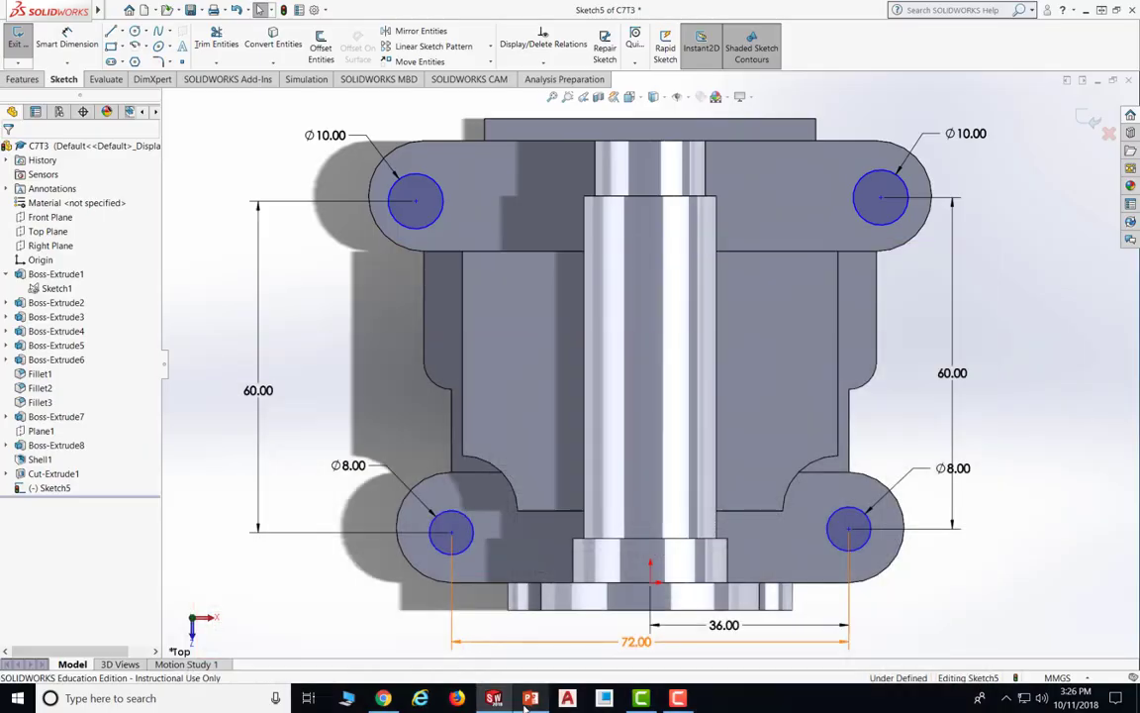
click(66, 43)
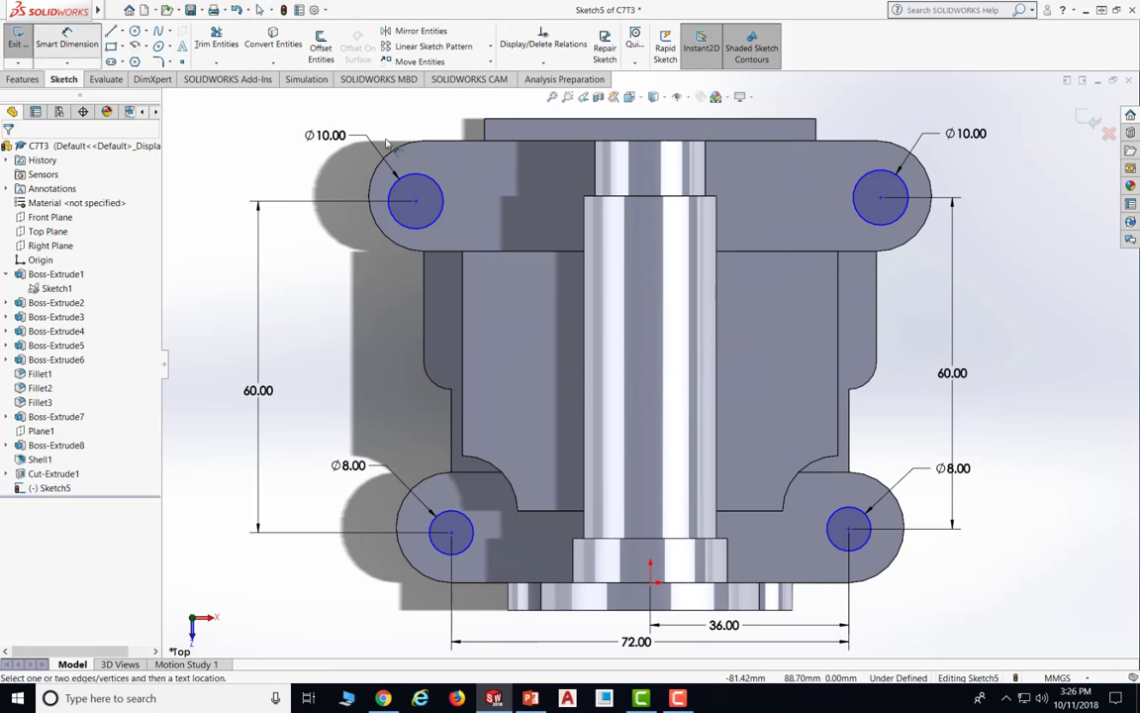
click(416, 201)
click(881, 201)
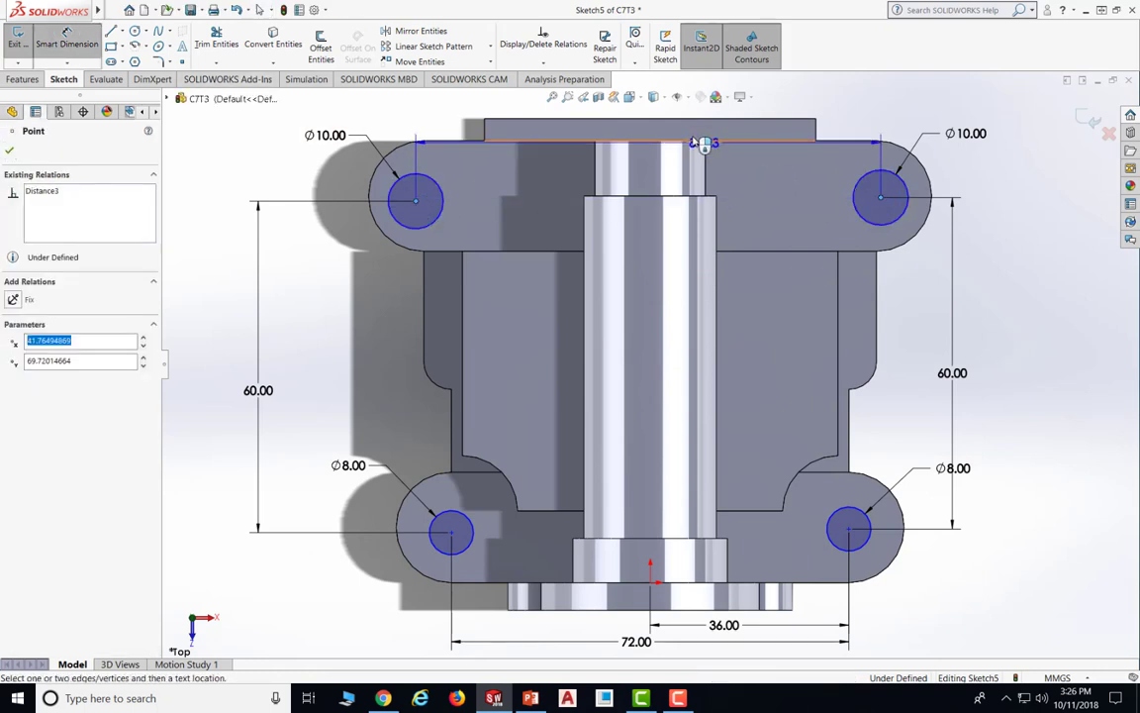
click(658, 116)
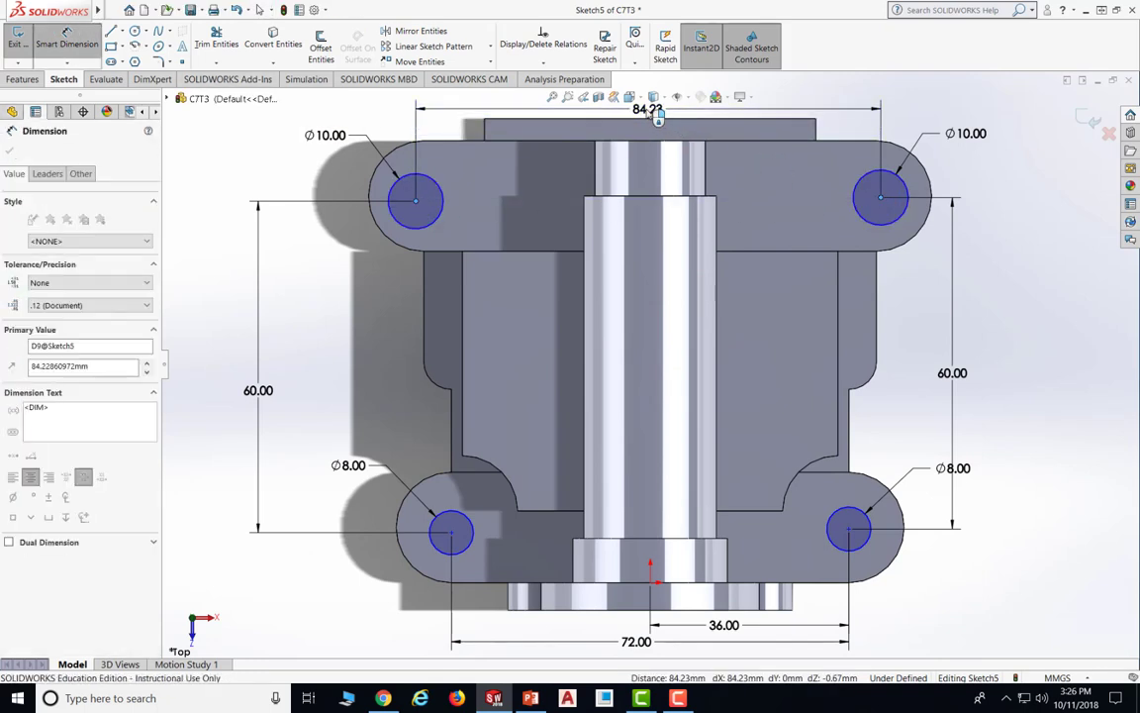
text(82)
key(Return)
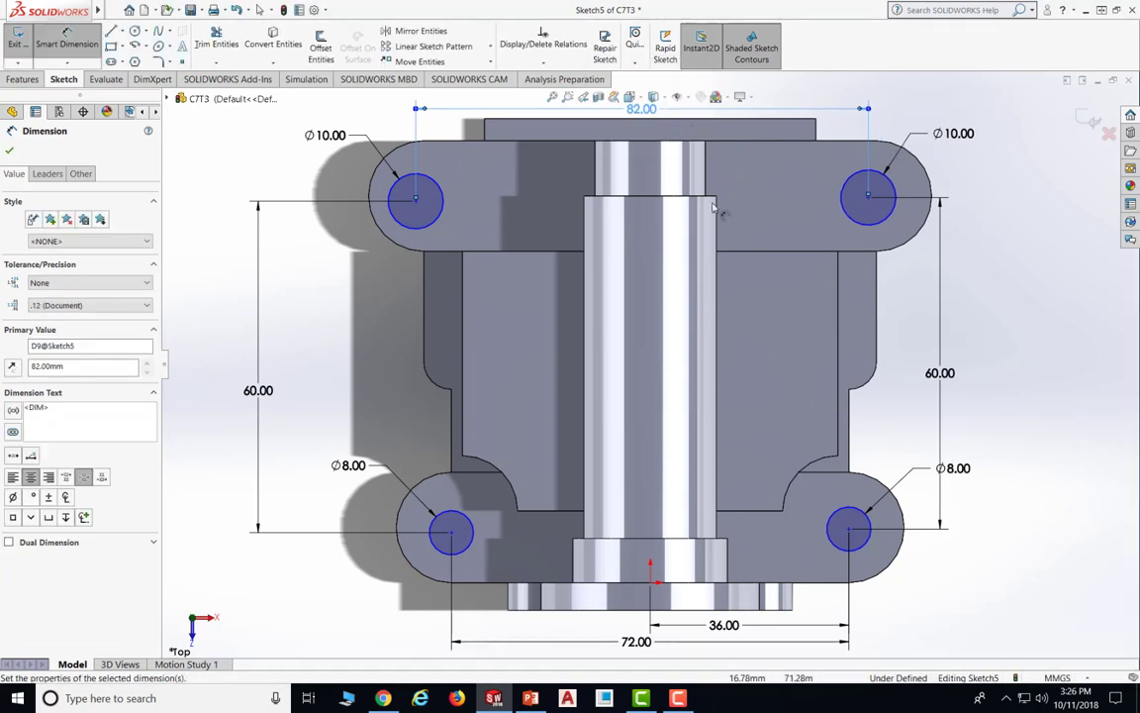
Dimension the upper-right hole 41 mm from the origin
click(869, 199)
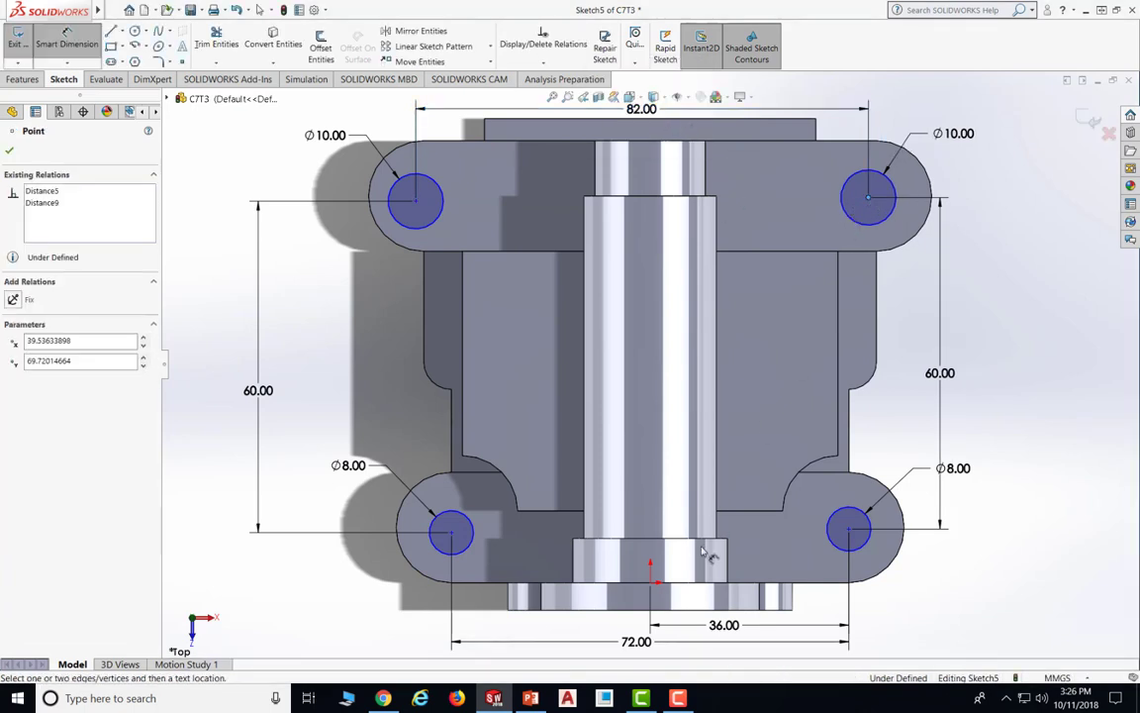
click(650, 582)
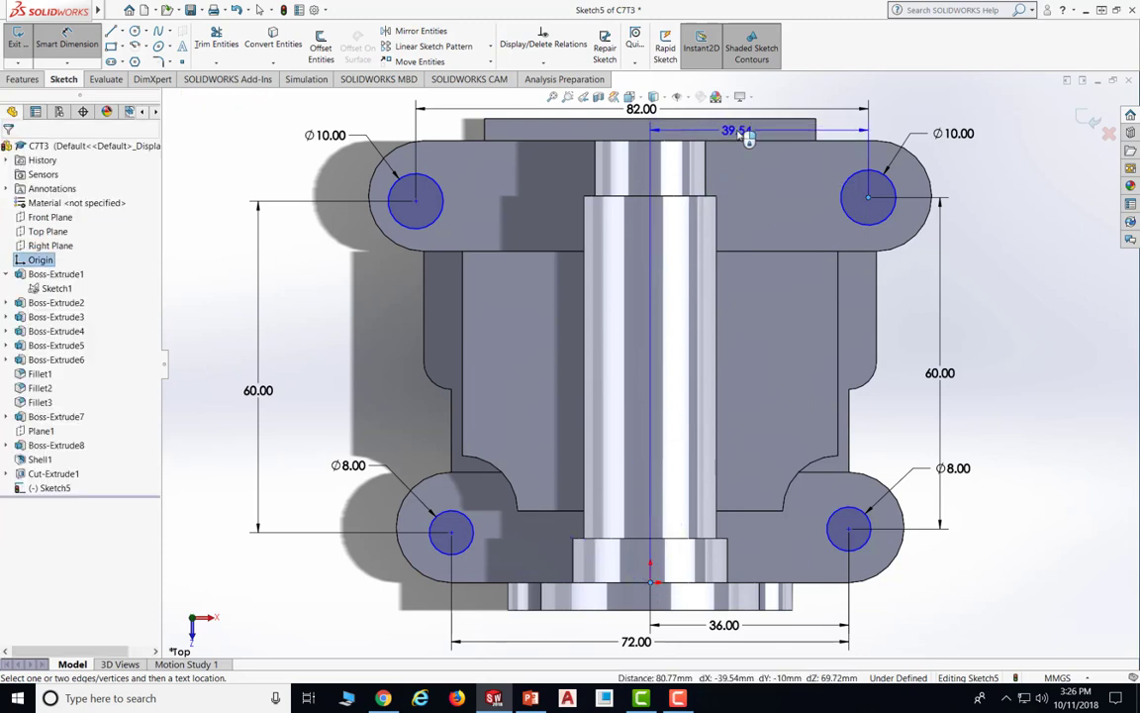
click(749, 138)
text(4)
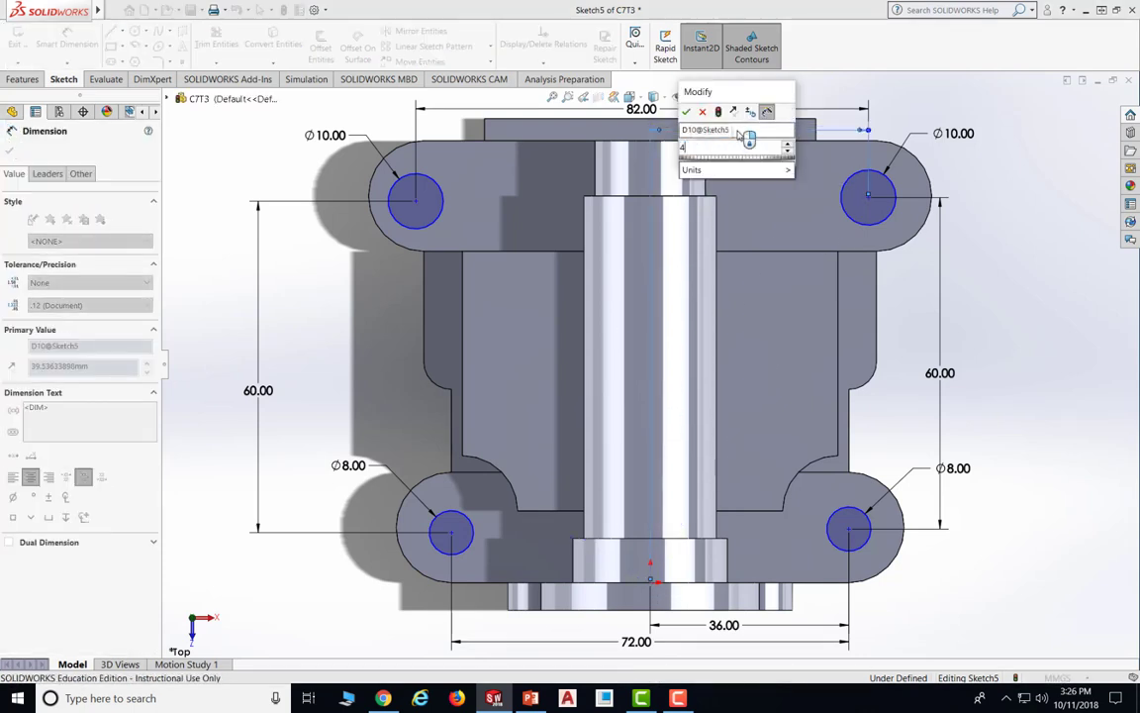
text(1)
key(Return)
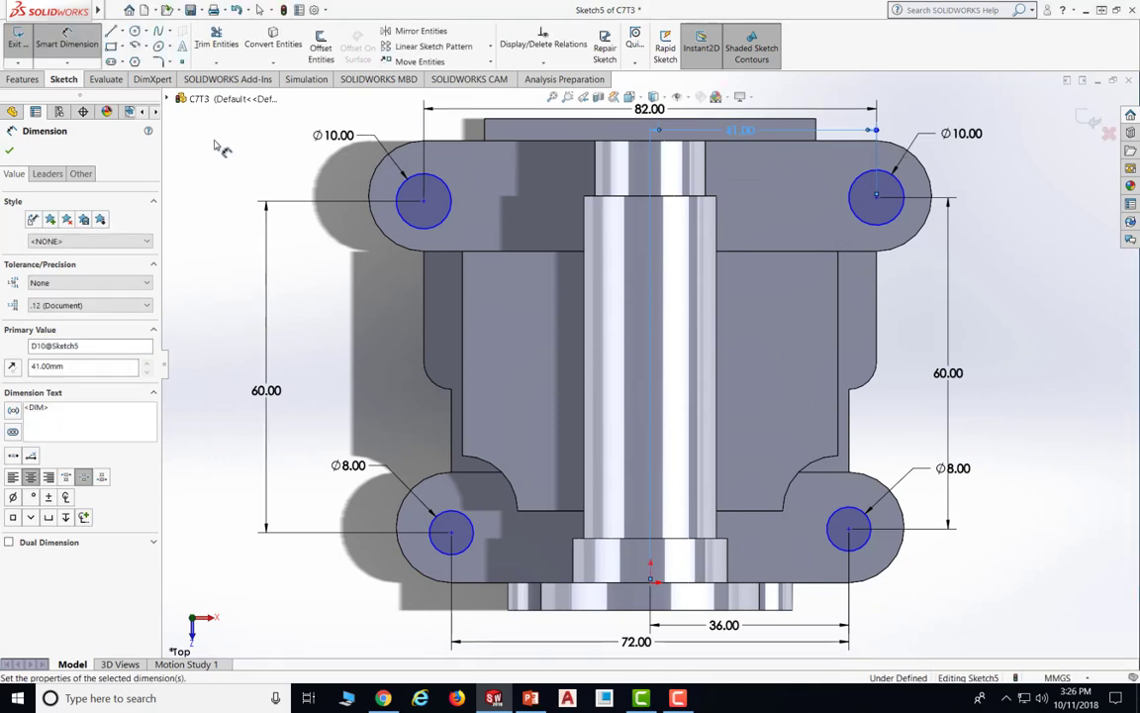
click(9, 149)
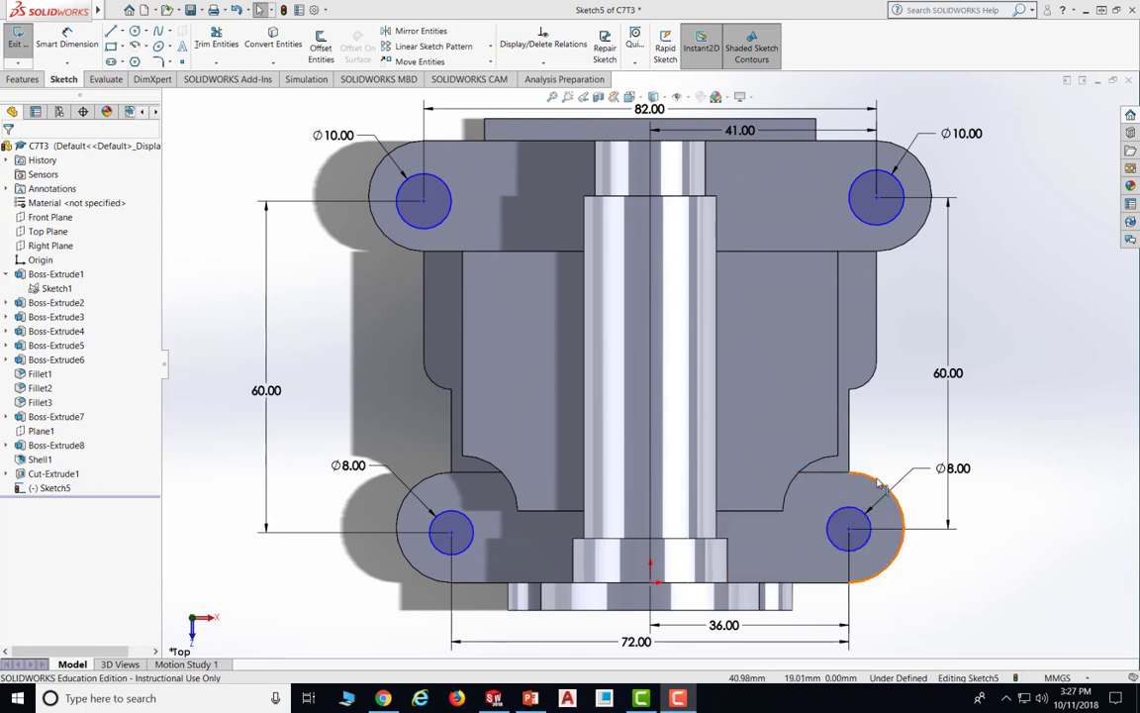
click(543, 61)
click(551, 93)
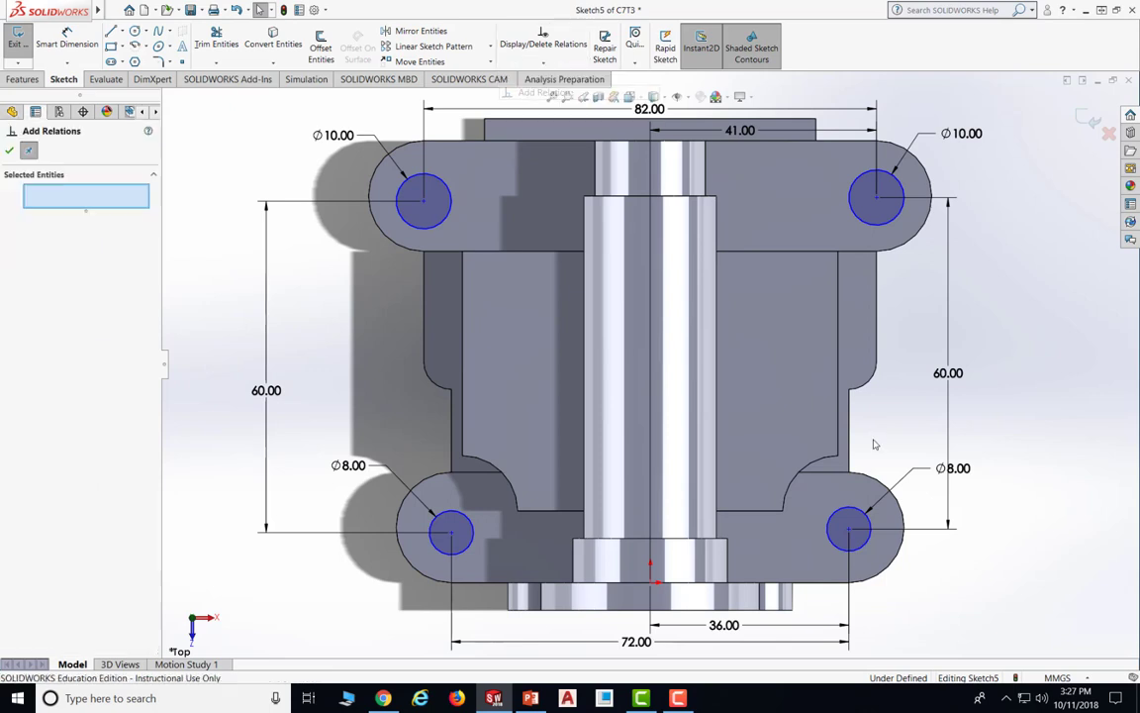
click(865, 511)
key(Left)
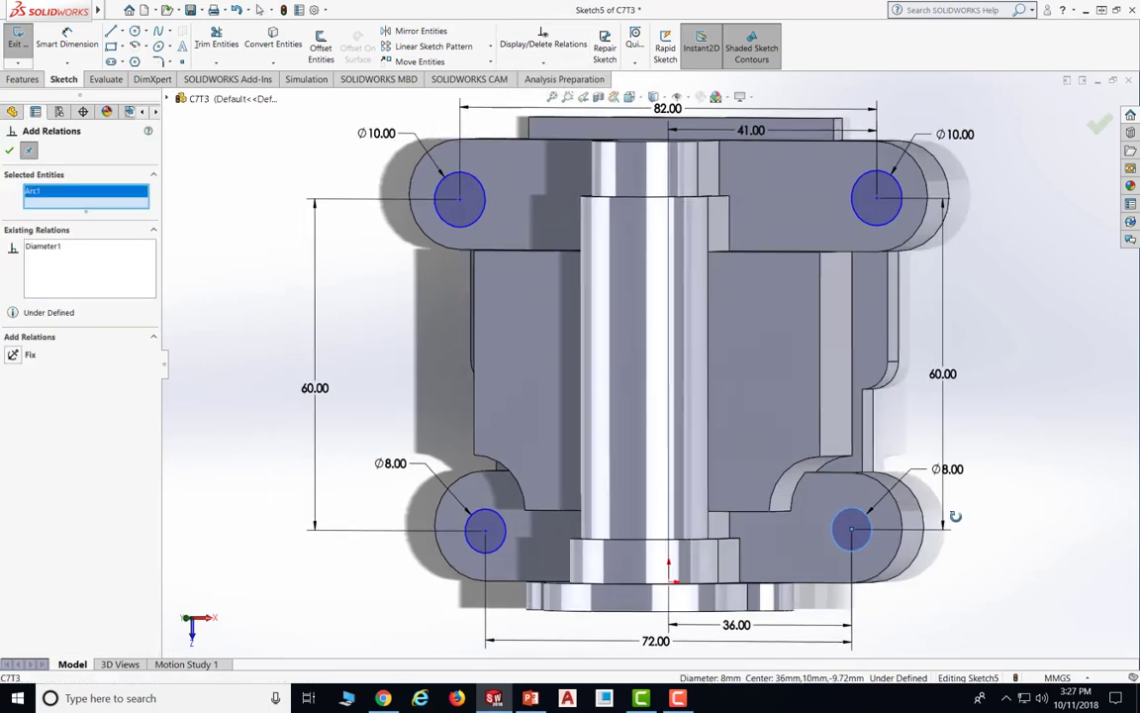
click(873, 491)
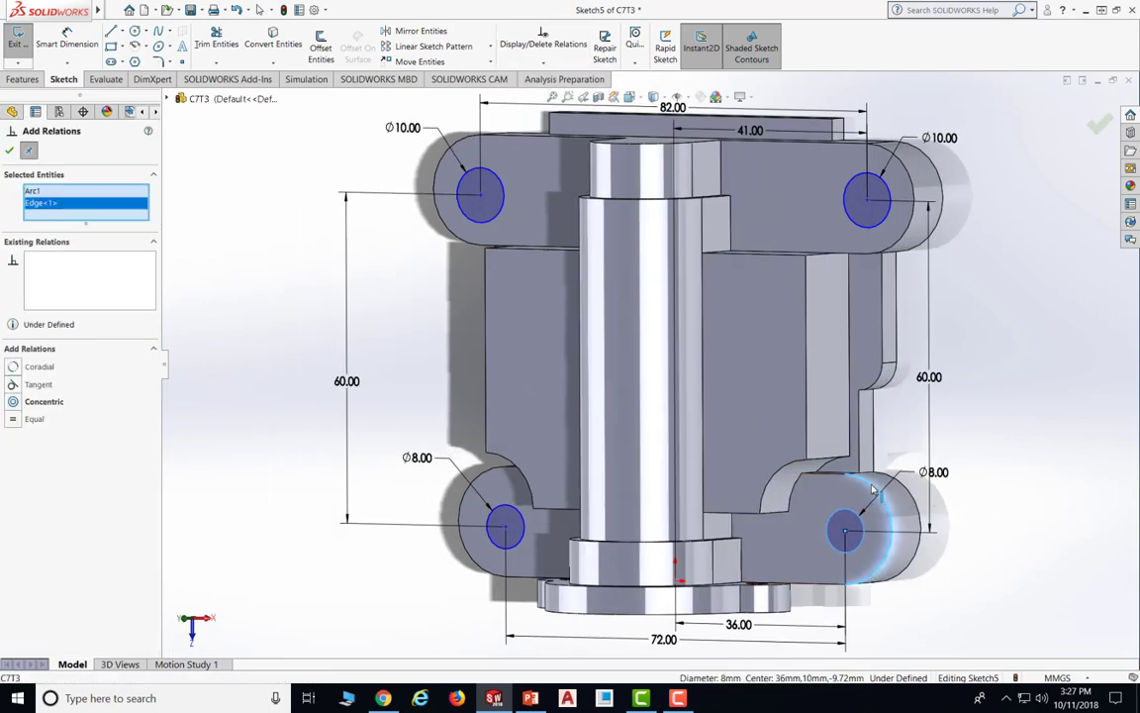
click(44, 401)
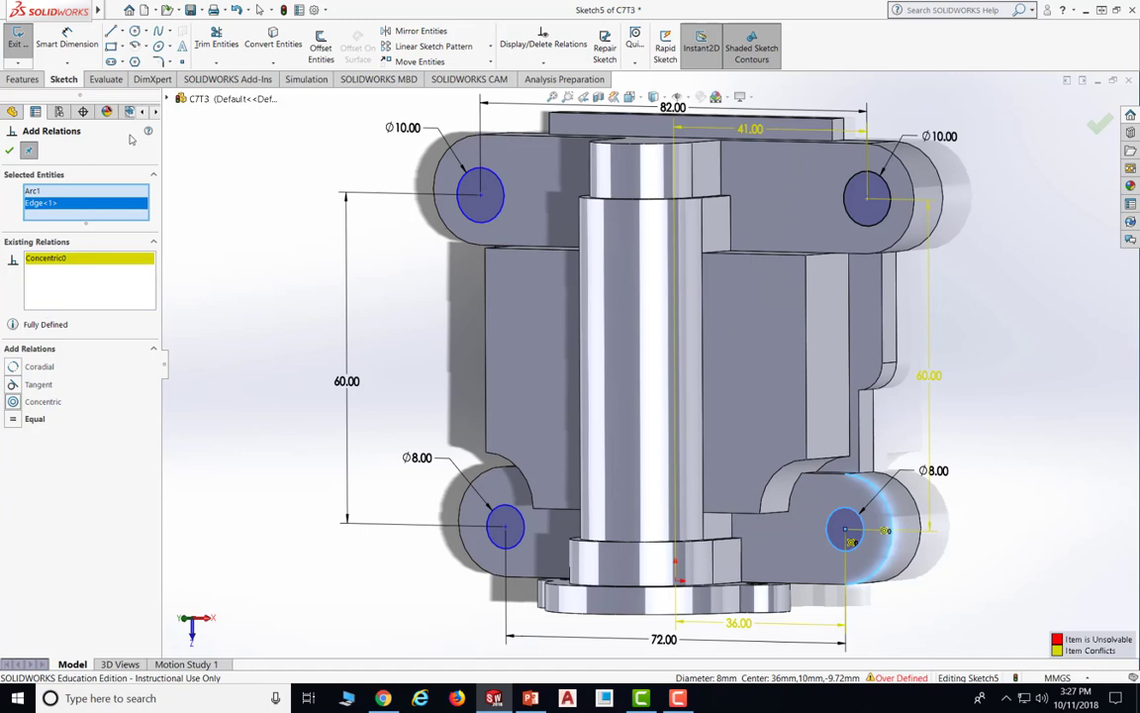
click(237, 10)
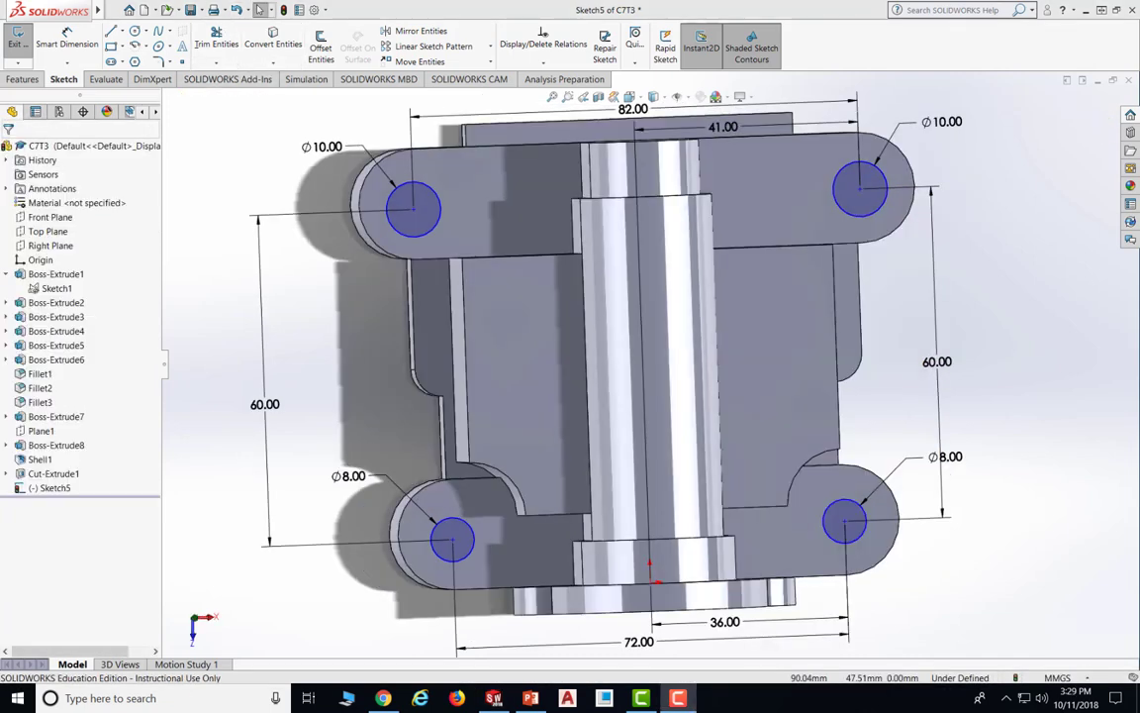
key(alt+Tab)
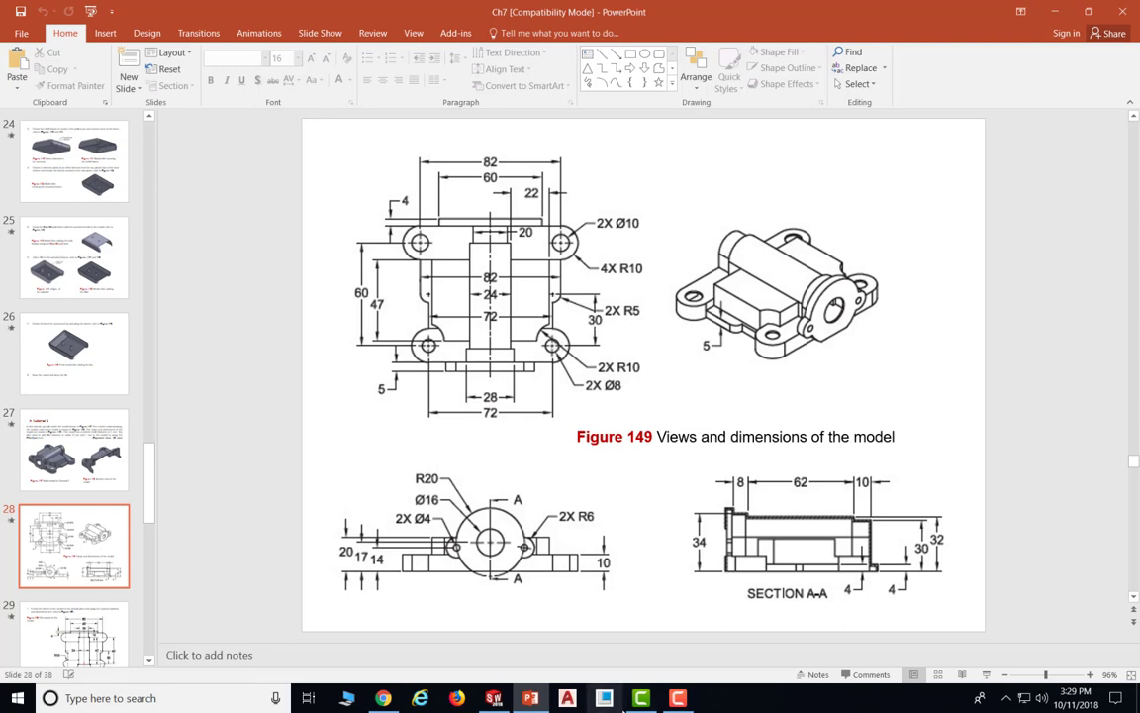
key(alt+Tab)
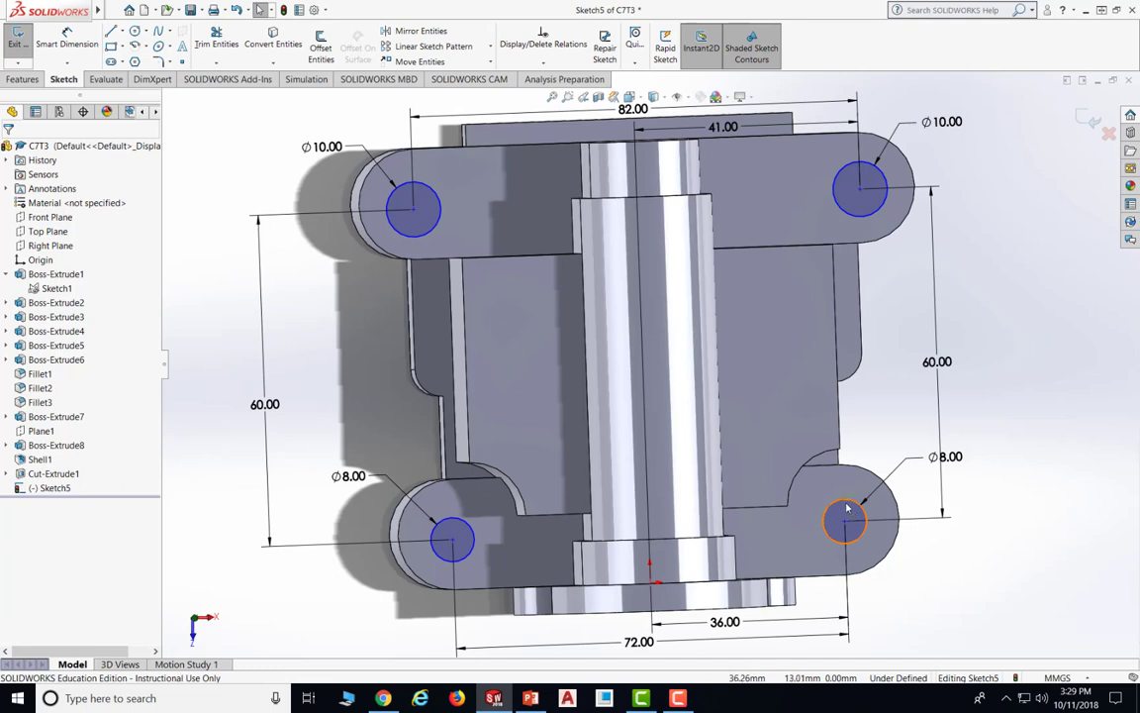
Set the lower-right hole's vertical dimension to 30 mm
right_drag(847, 507, 853, 396)
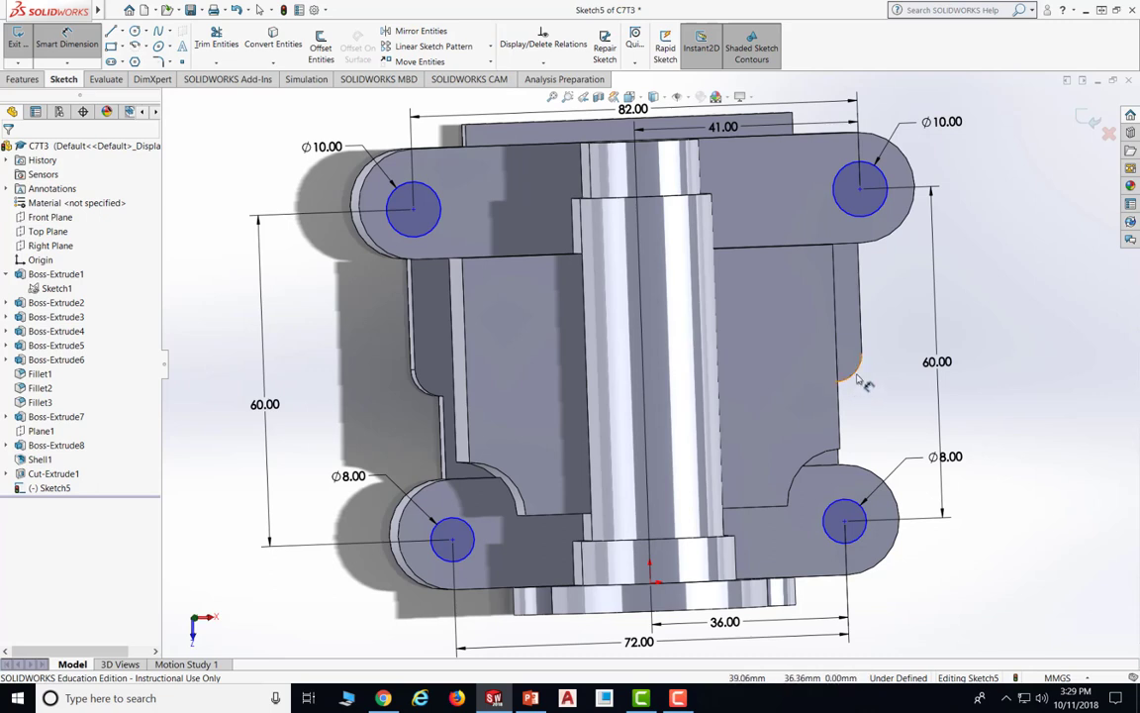
click(845, 522)
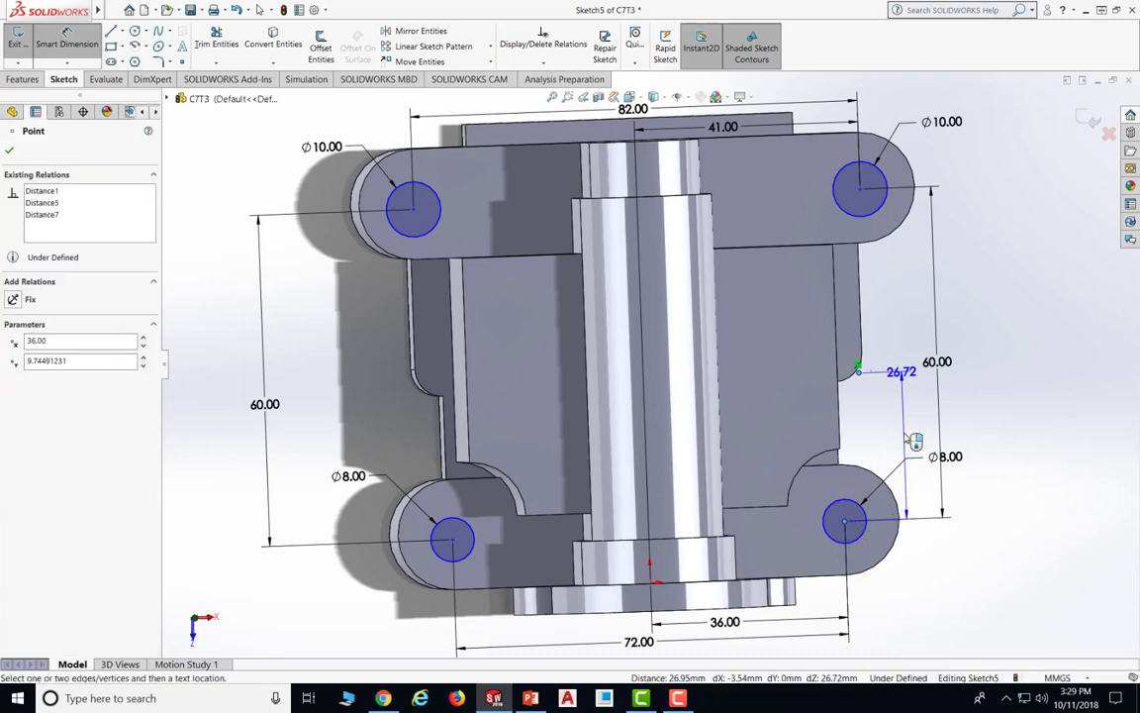
click(904, 429)
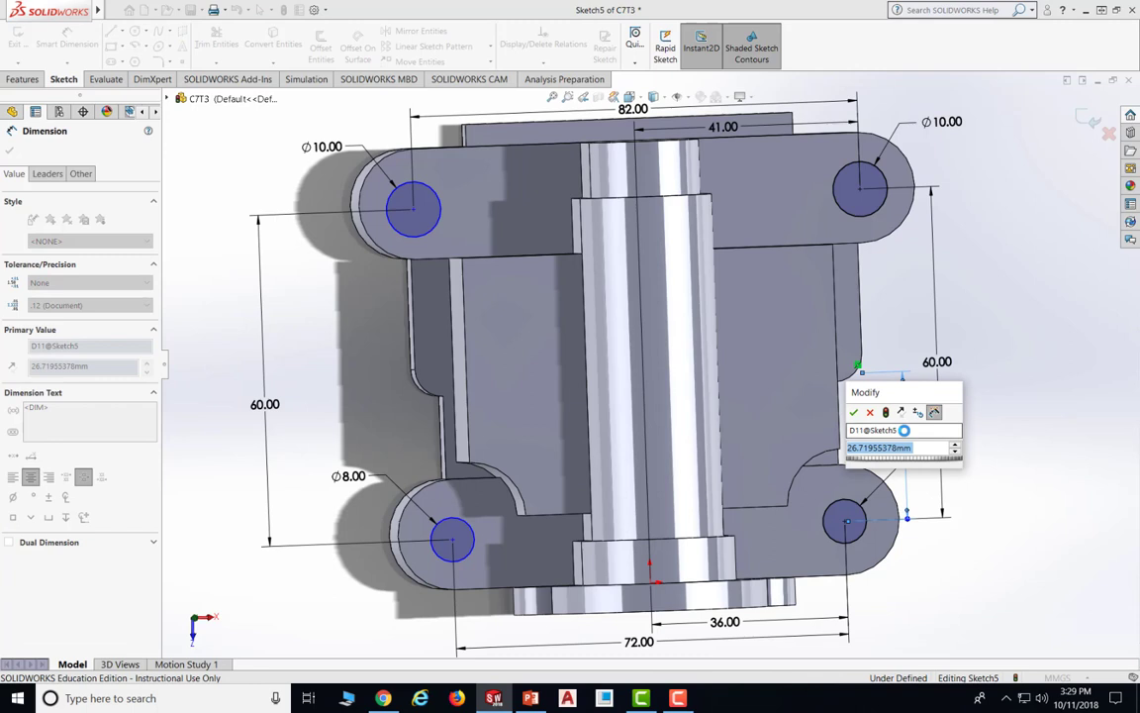
text(30)
key(Return)
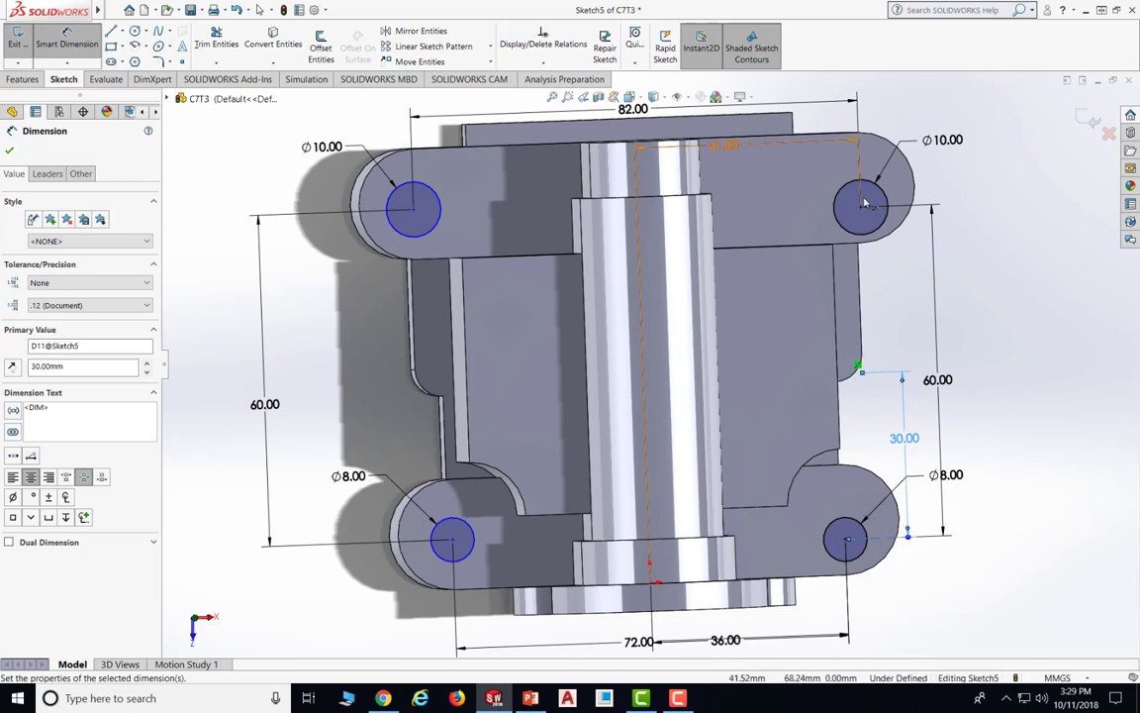
Dimension the lower-left hole centre 30 mm from the left notch edge
click(452, 539)
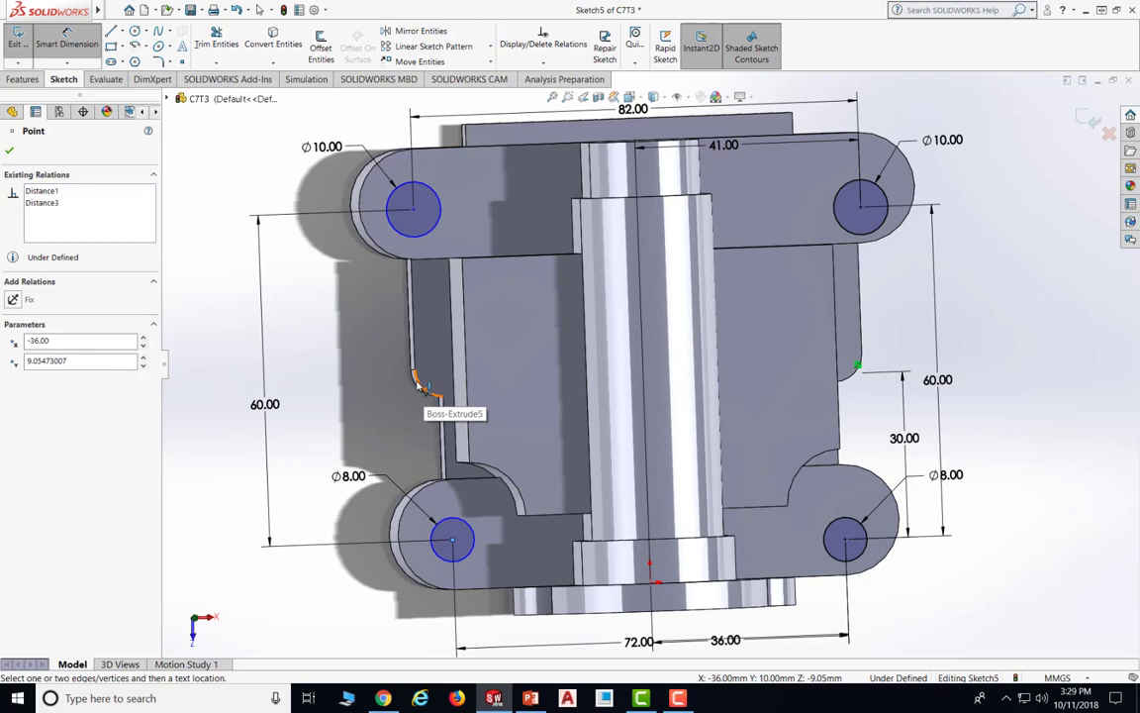
click(416, 382)
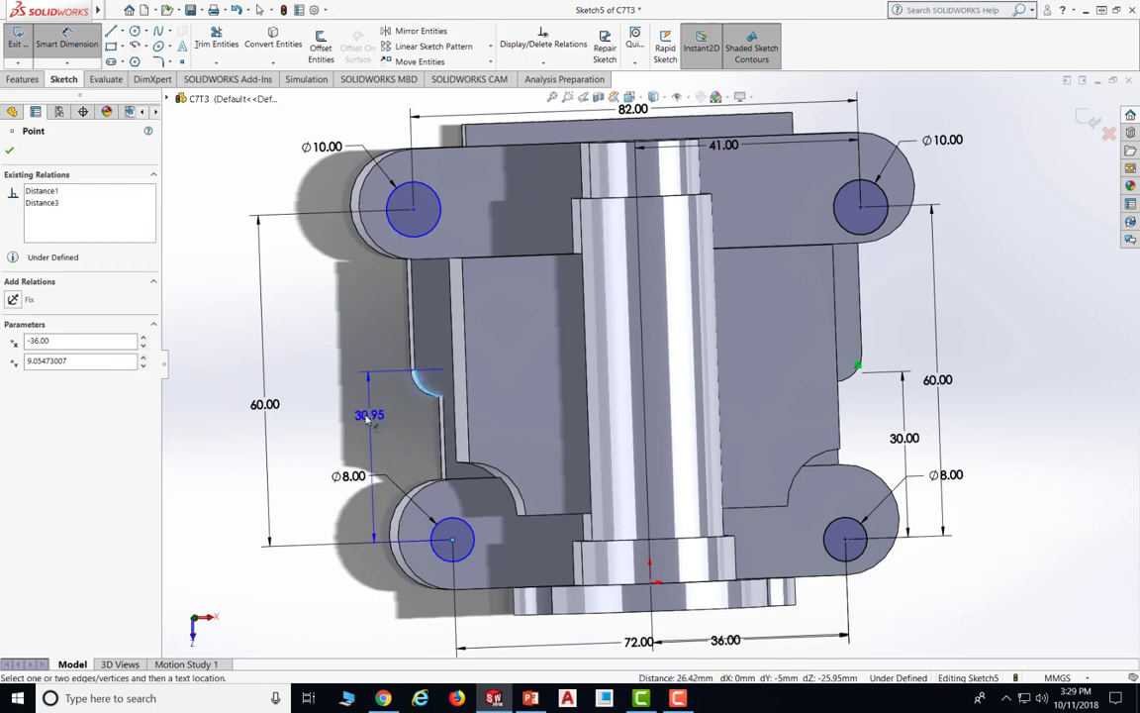
click(366, 418)
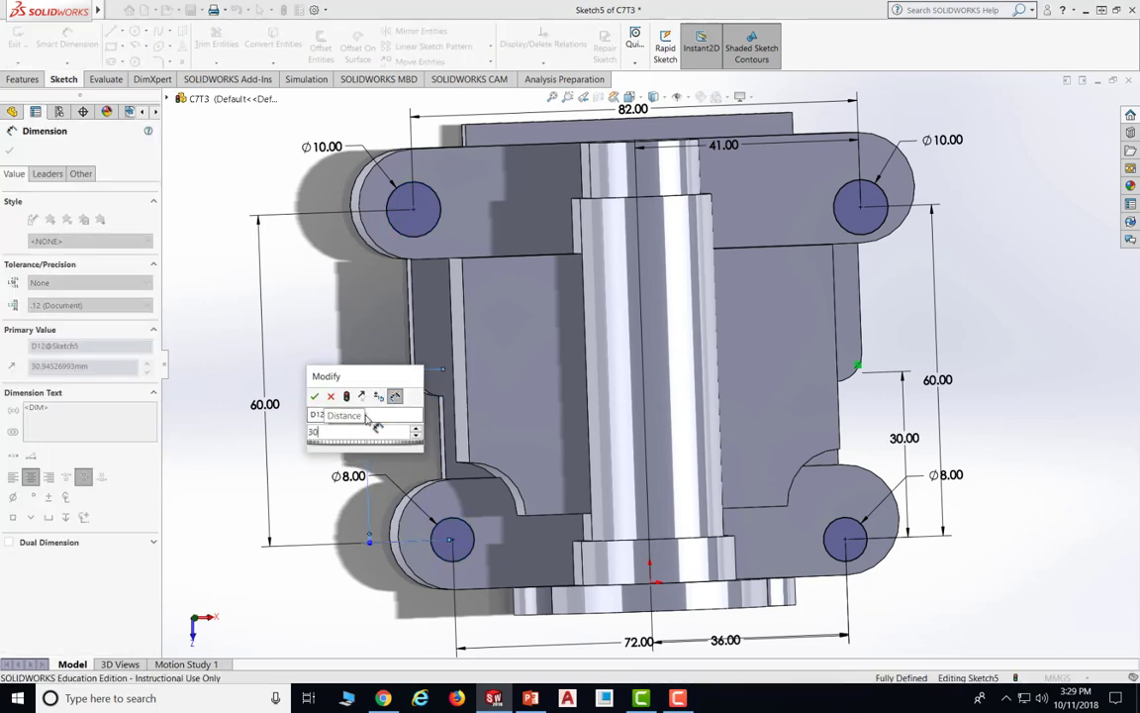
key(Return)
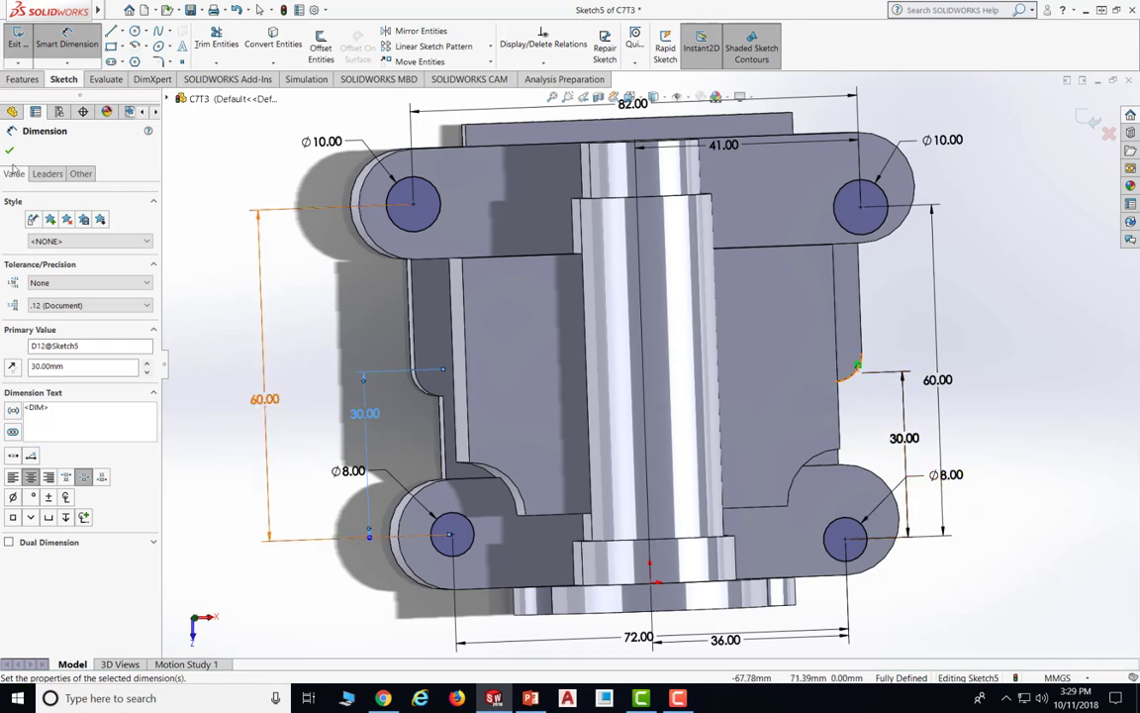
key(Escape)
click(893, 378)
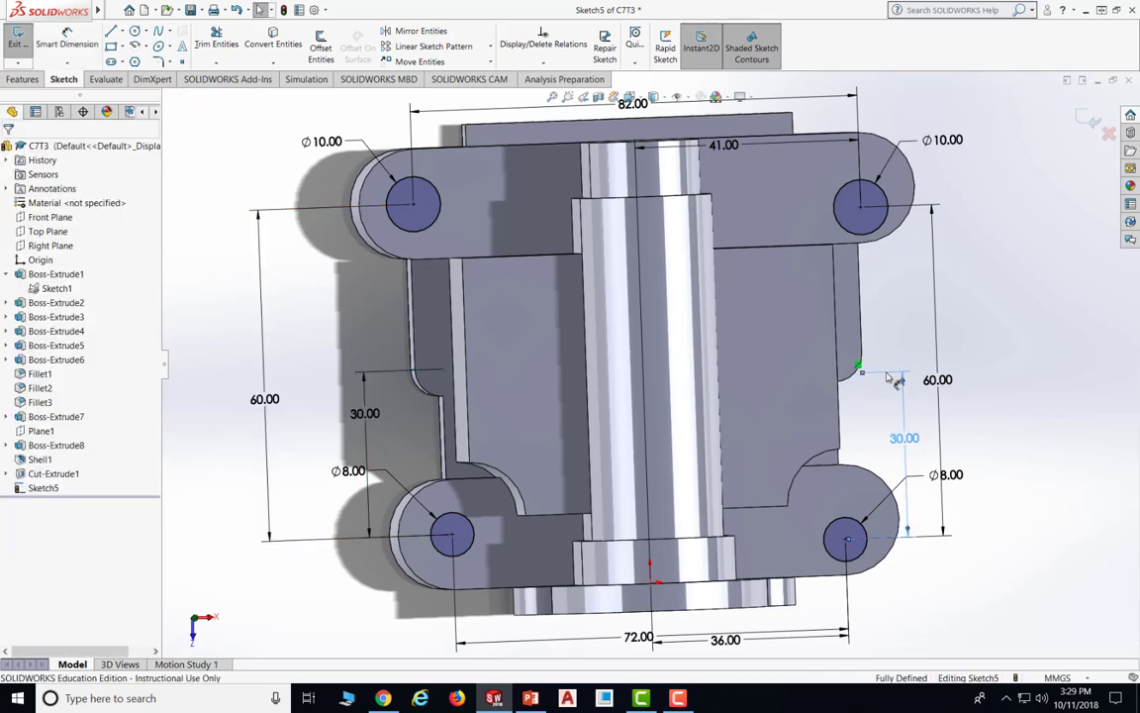
Replace the right 30 mm dimension with one from the lower-right hole centre to the notch edge
key(Delete)
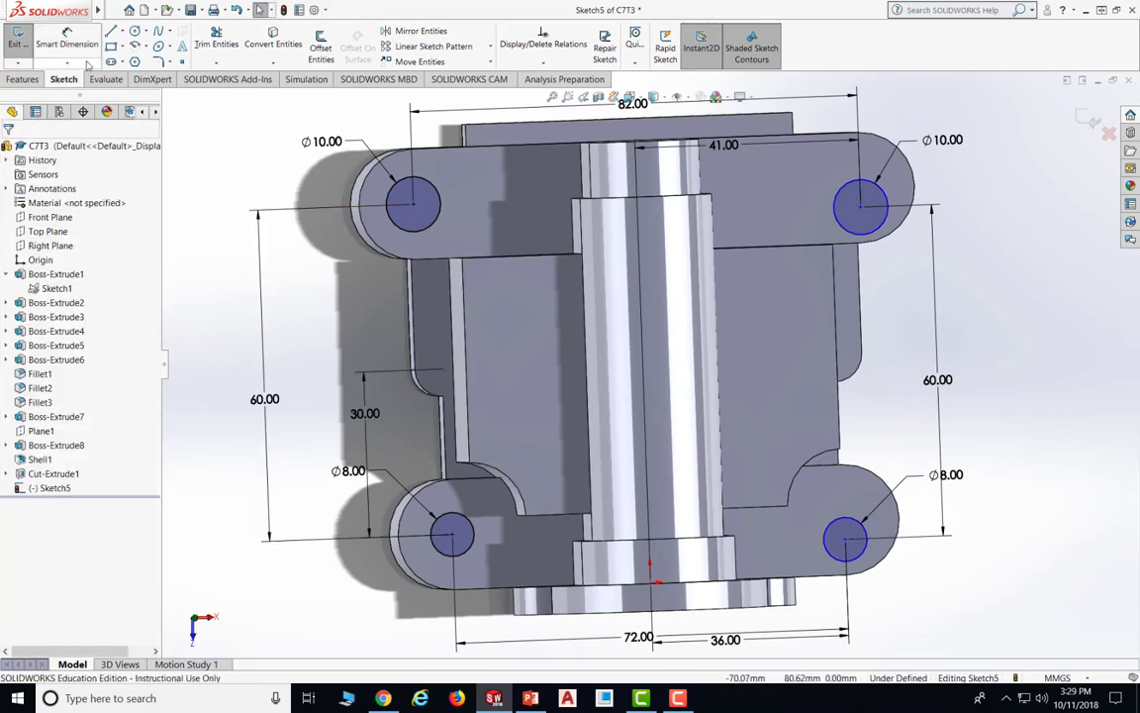
click(89, 49)
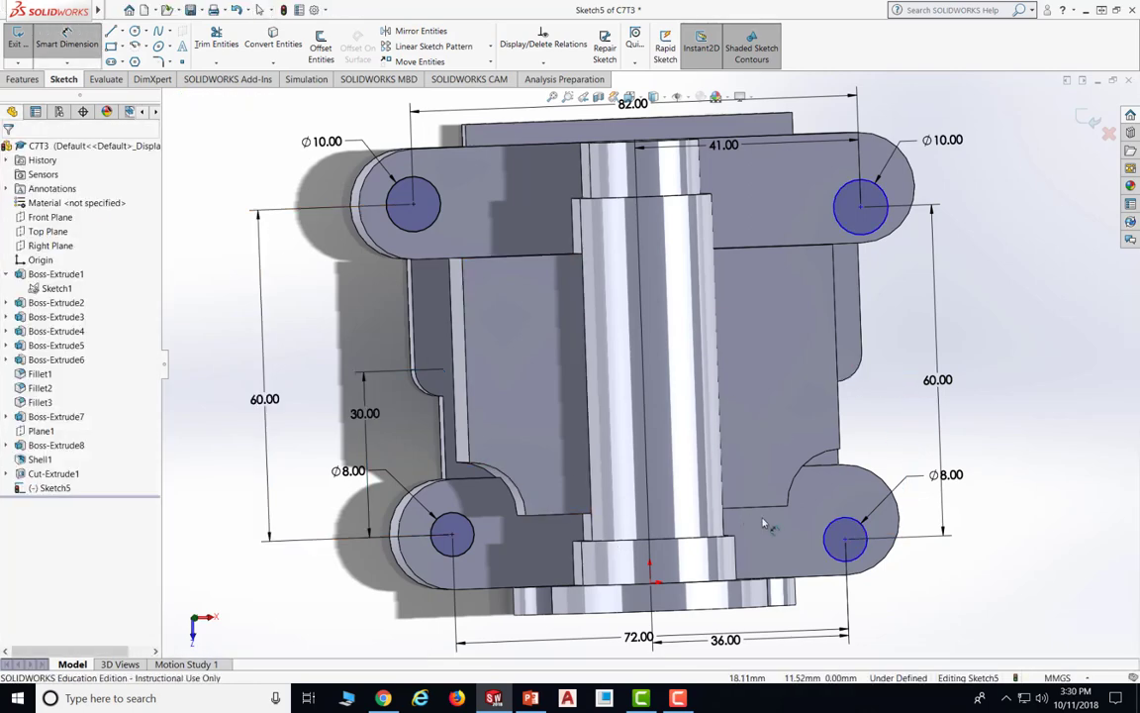
click(846, 541)
middle_drag(900, 453, 889, 408)
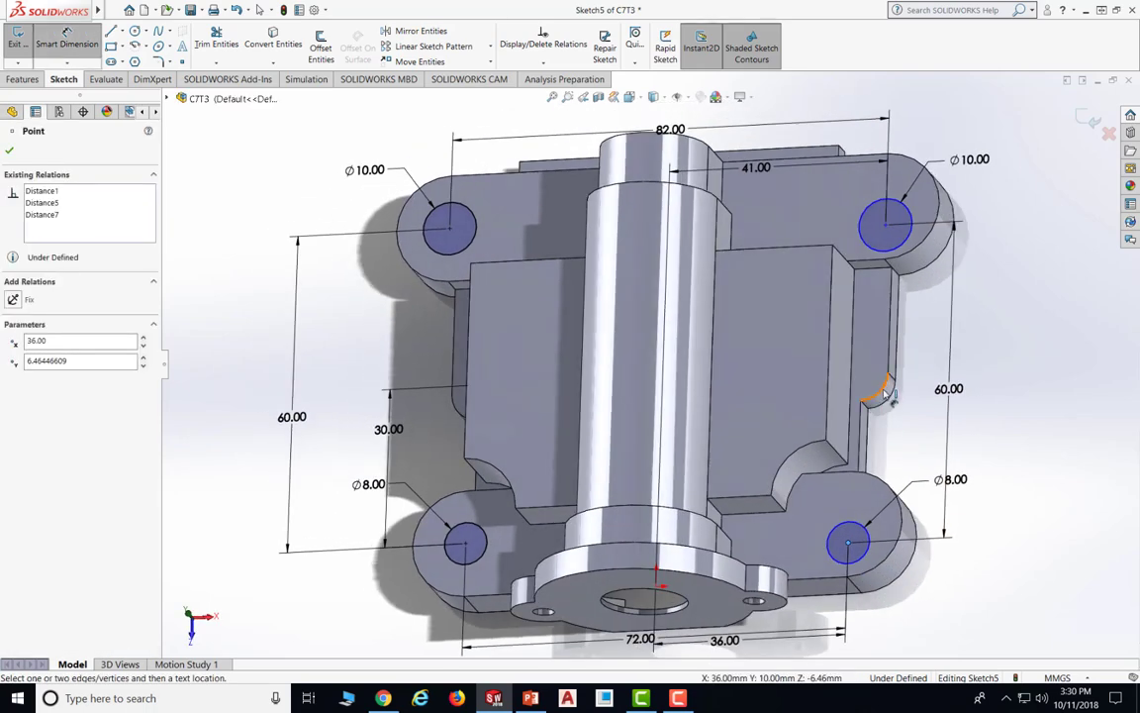
click(885, 392)
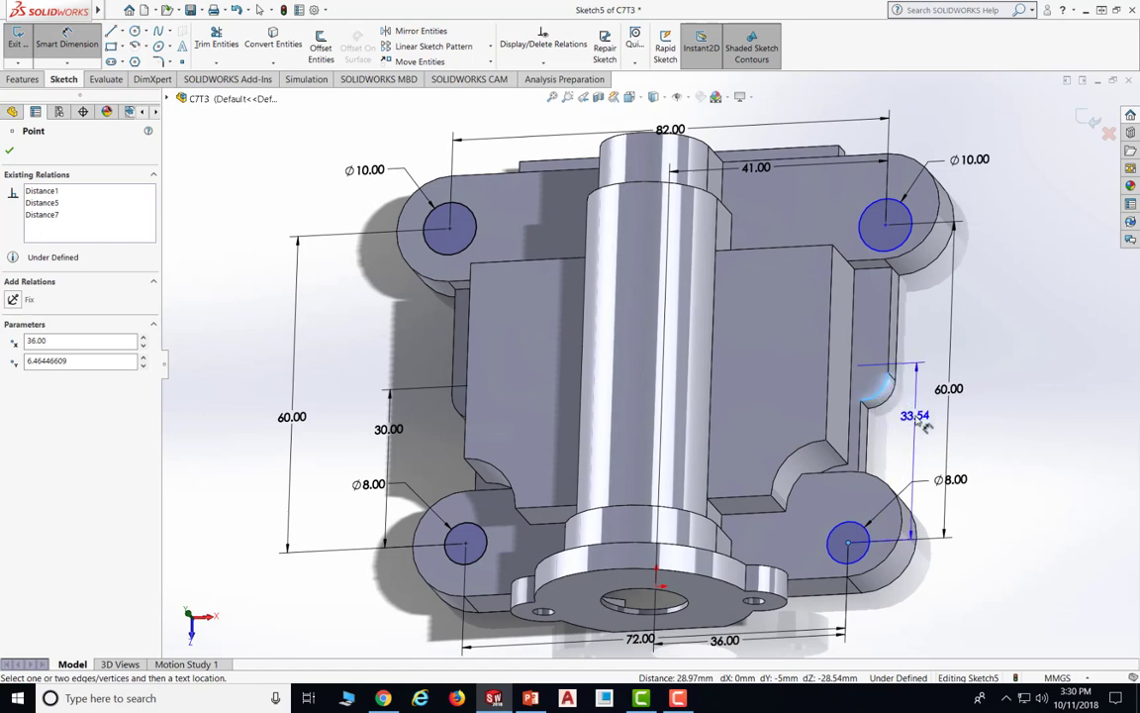
middle_drag(920, 428, 942, 442)
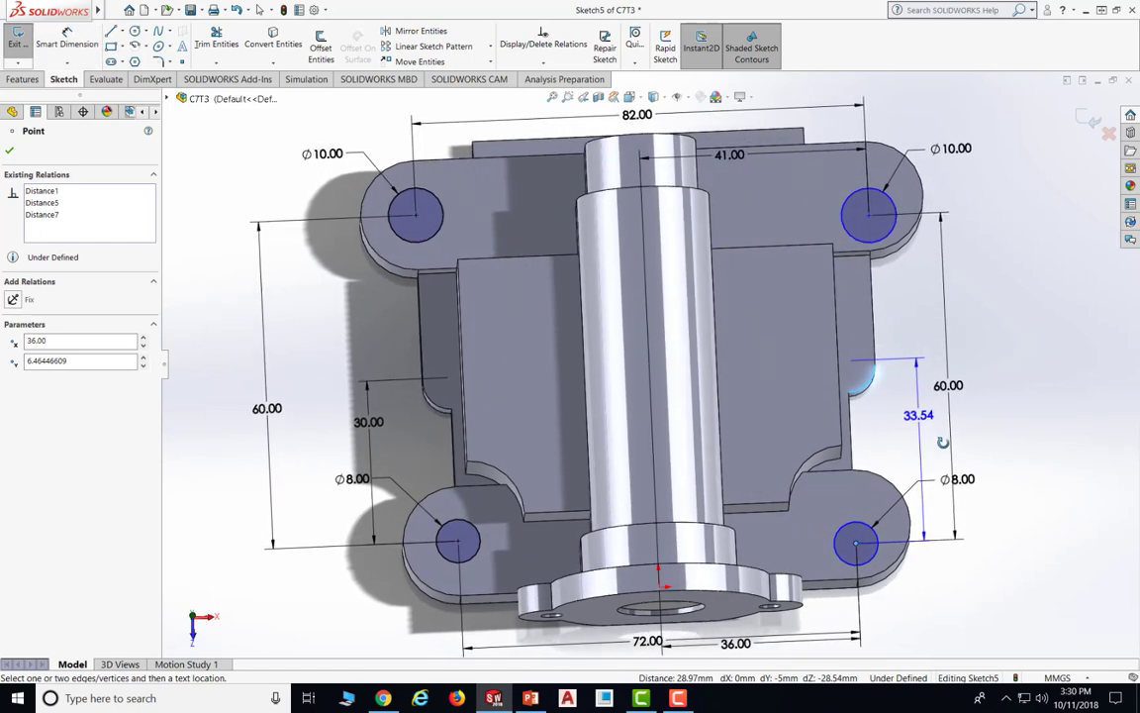
click(918, 445)
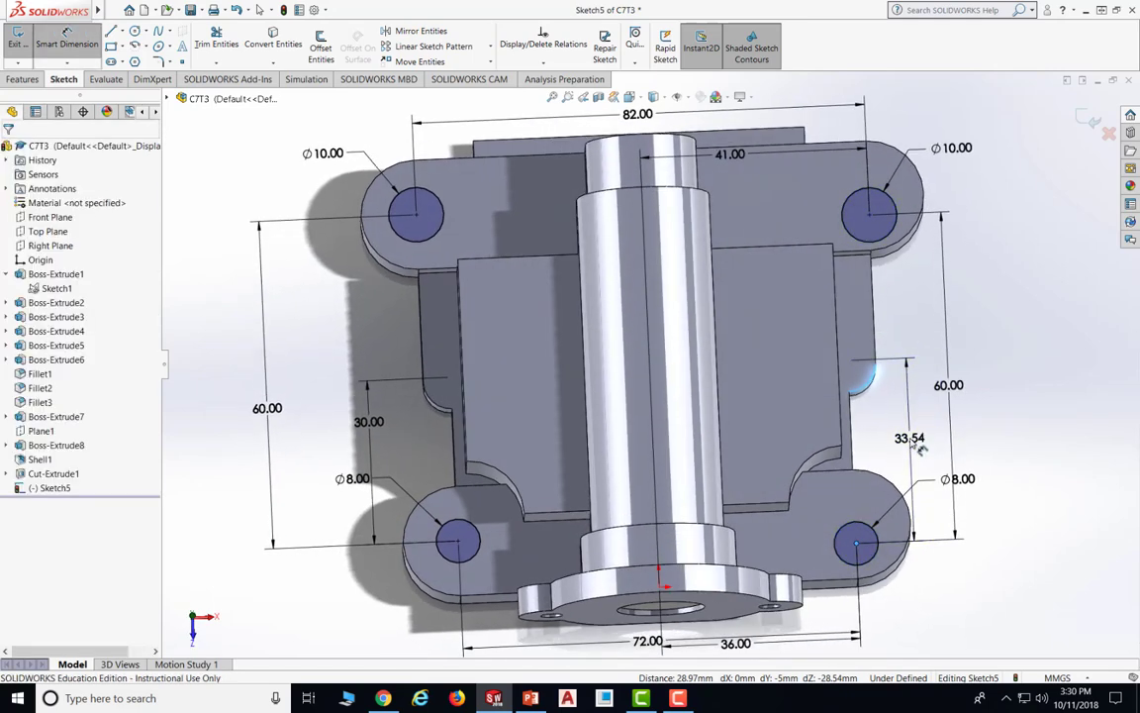
text(30)
key(Return)
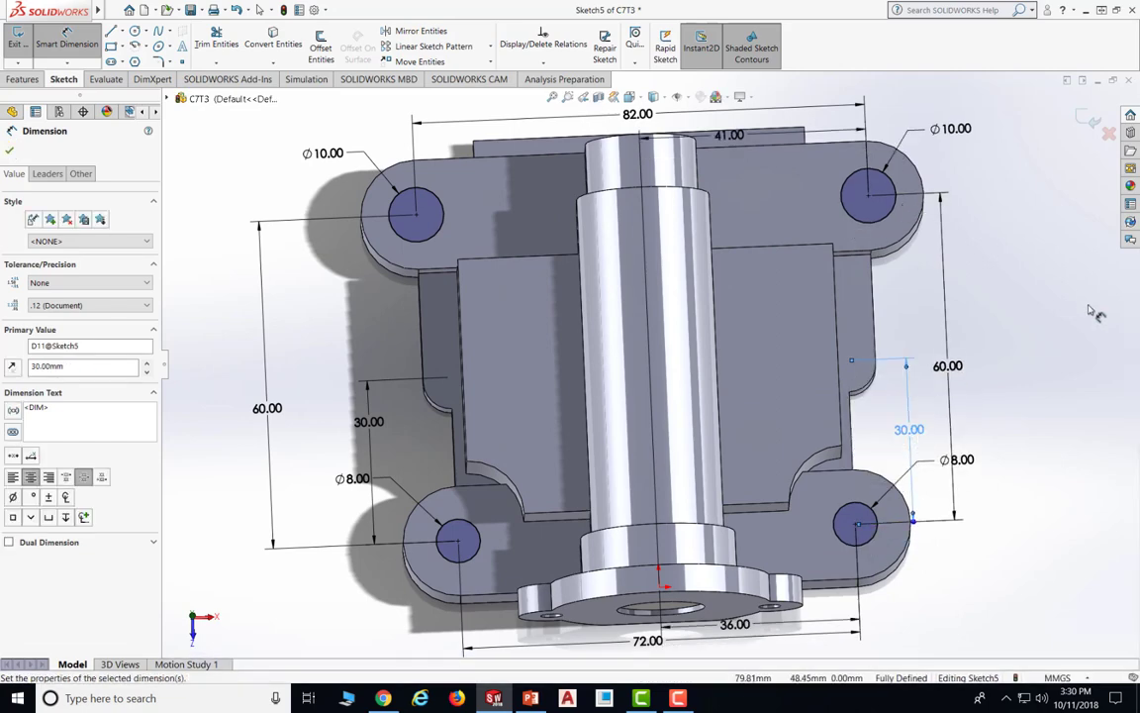
click(9, 150)
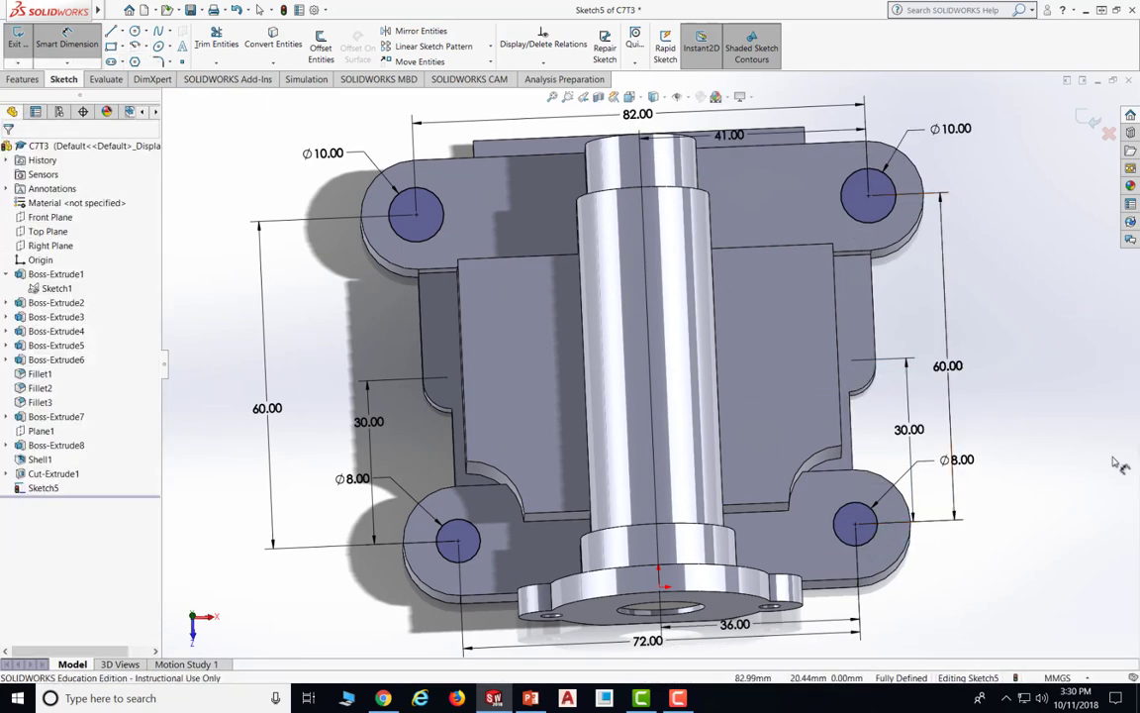
middle_drag(1047, 424, 1025, 402)
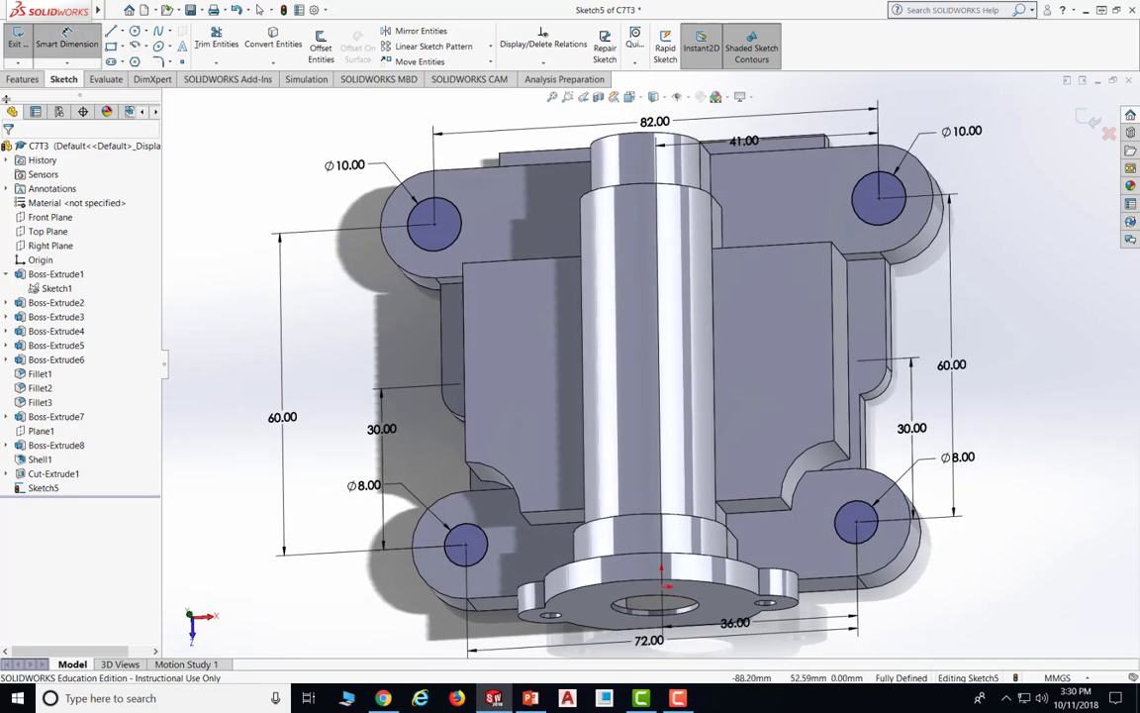
click(23, 79)
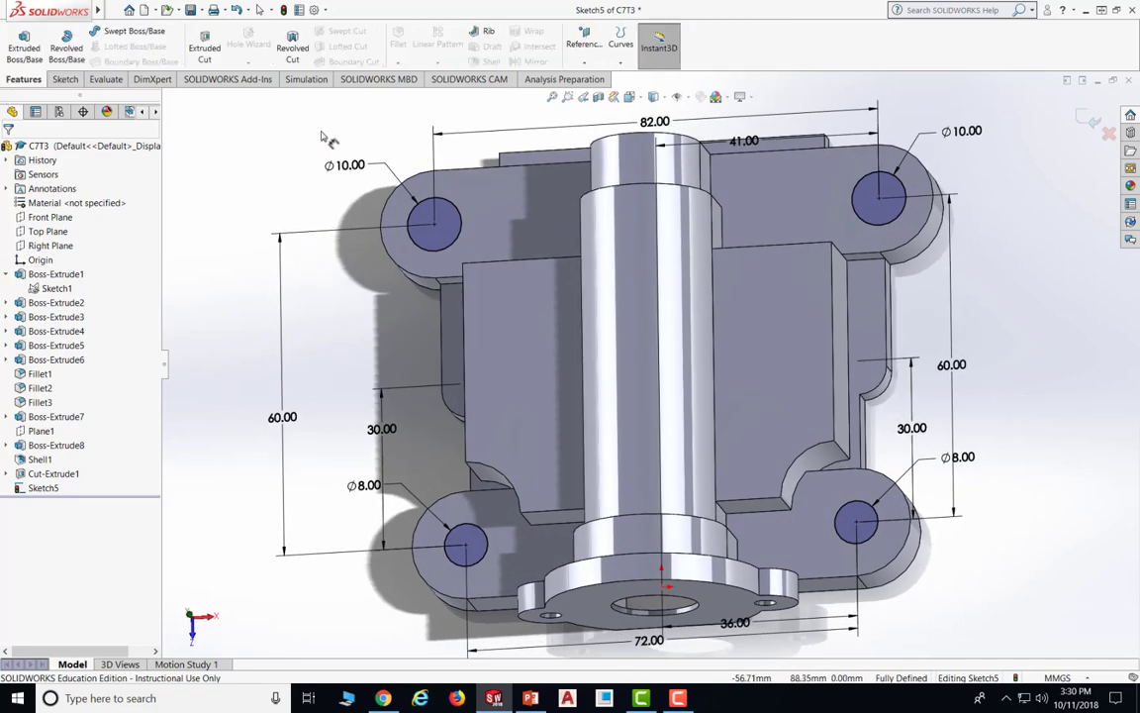
click(204, 50)
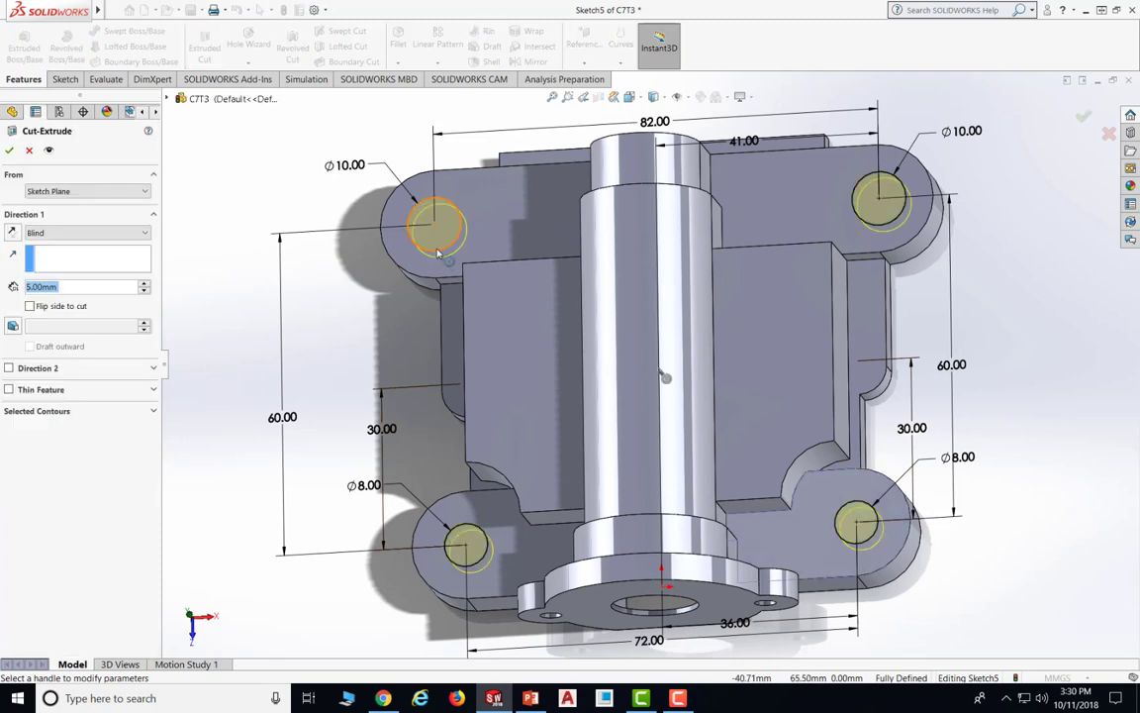
click(30, 152)
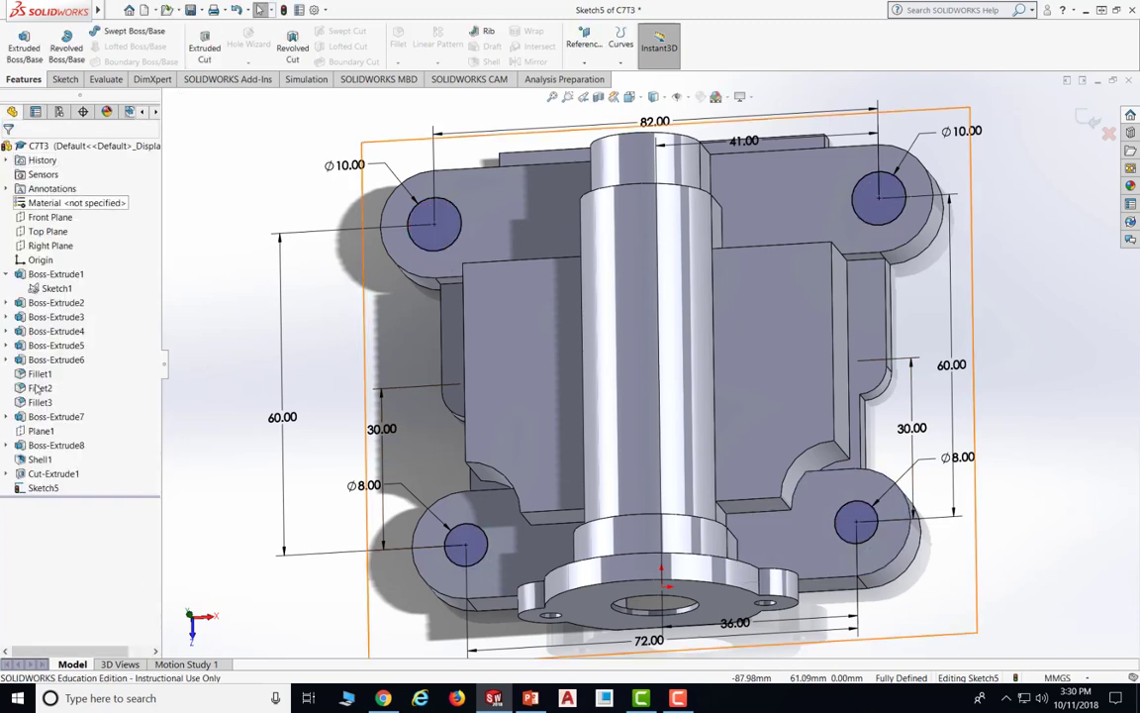
click(40, 490)
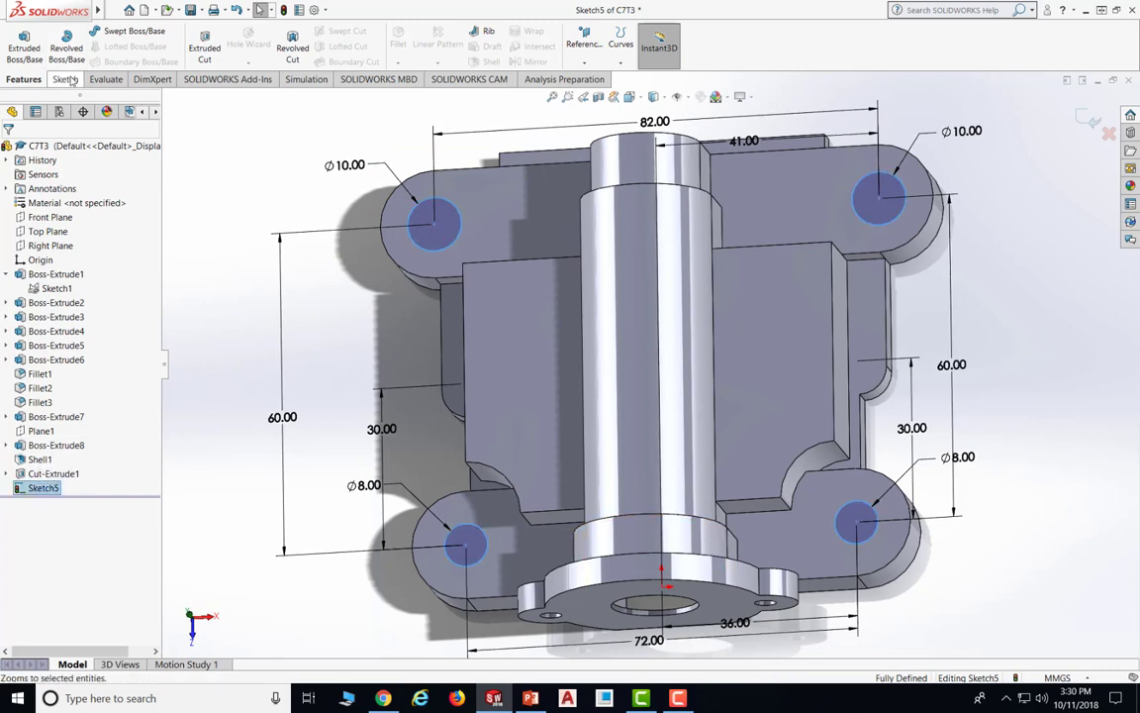
click(22, 51)
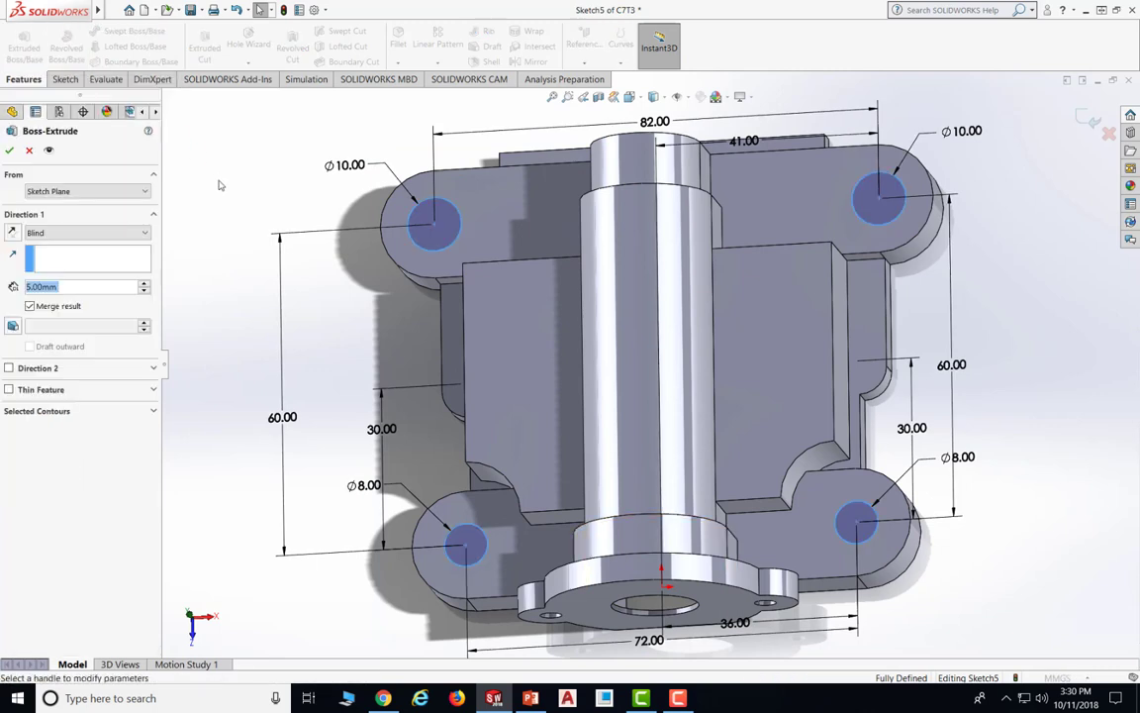
click(98, 232)
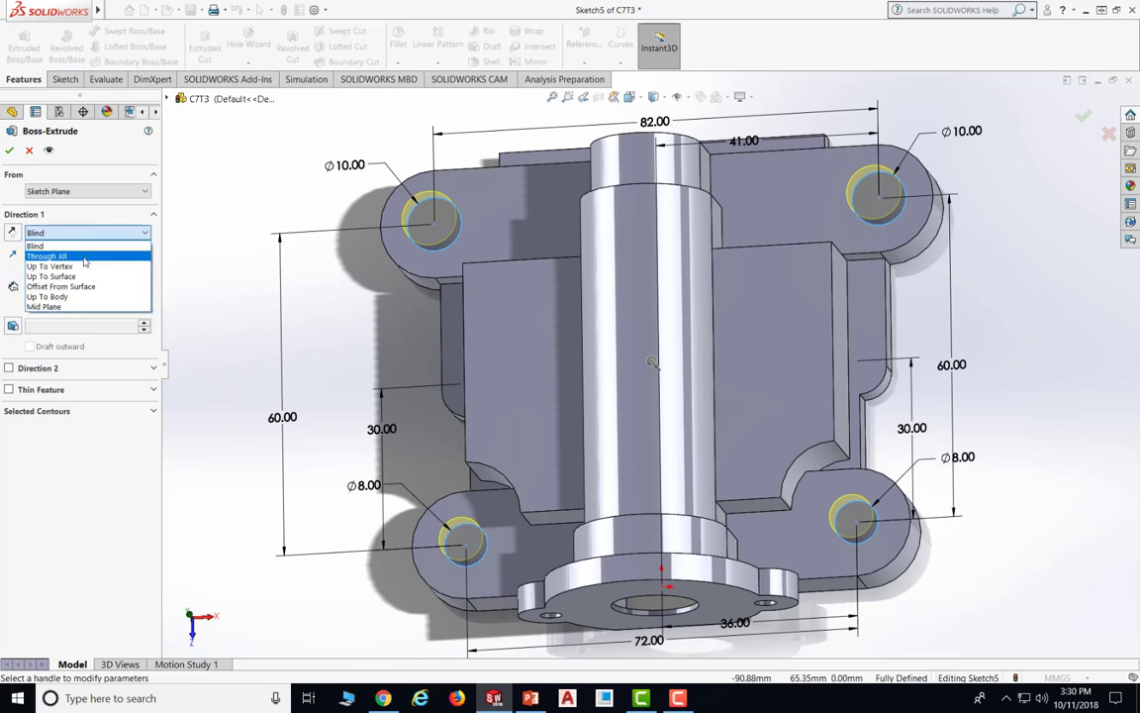
click(84, 256)
middle_drag(259, 188, 265, 208)
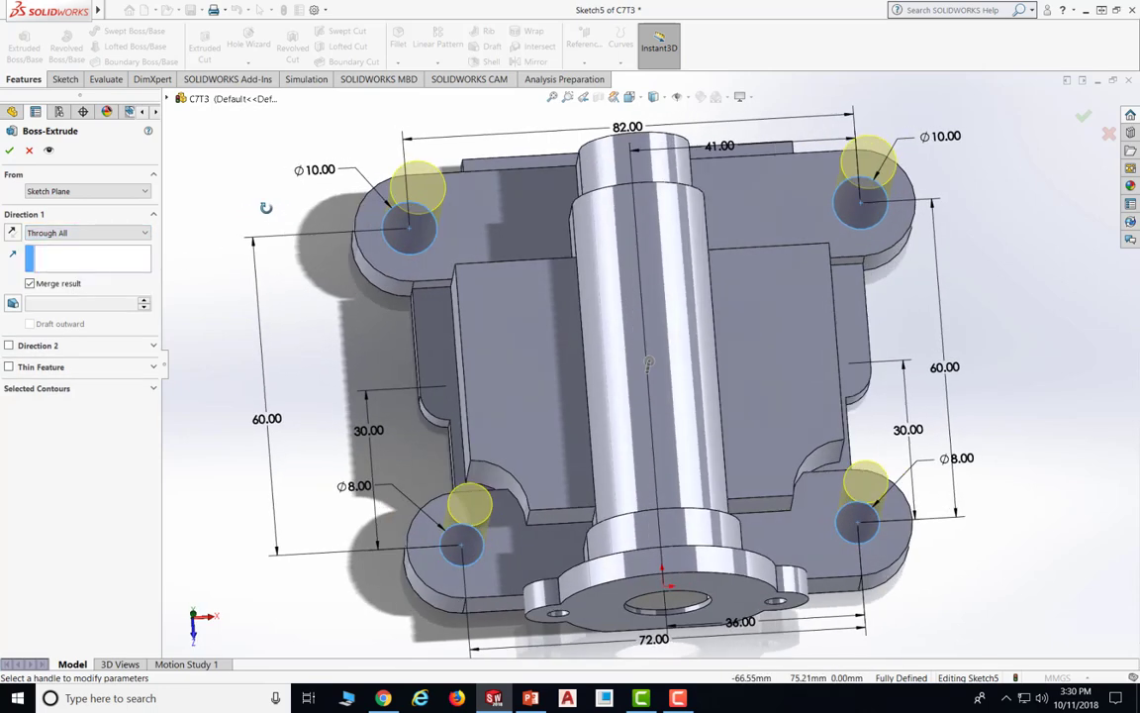
click(29, 151)
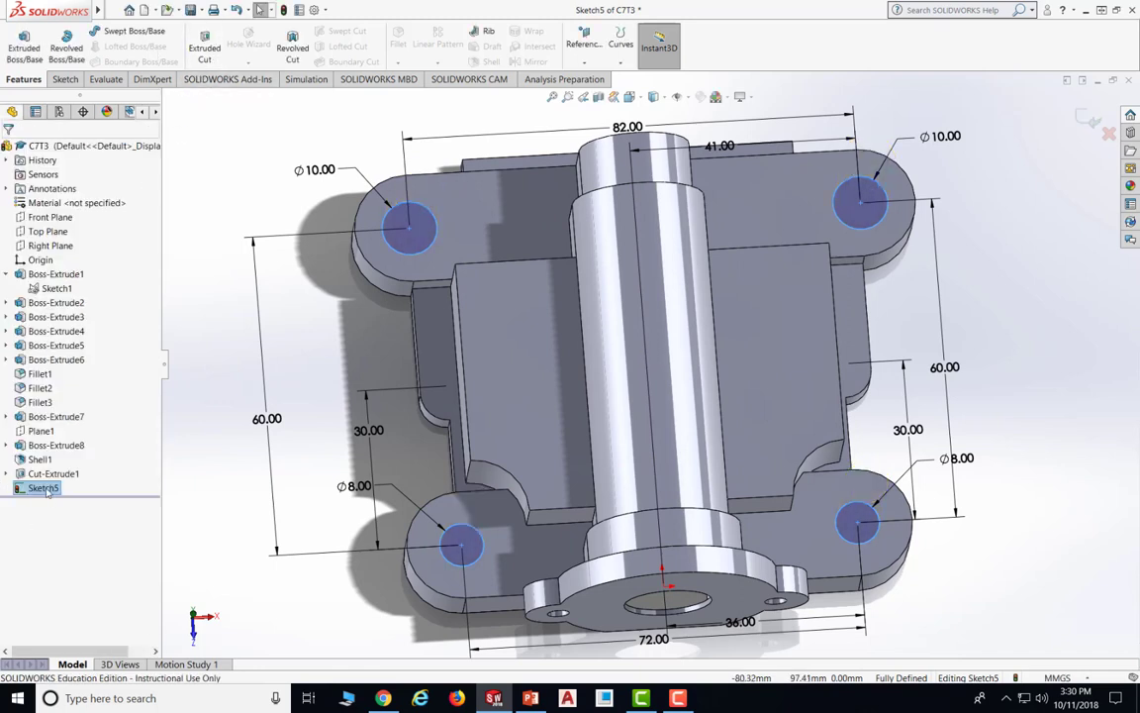
Cut the four lug holes Through All as Cut-Extrude2
click(205, 47)
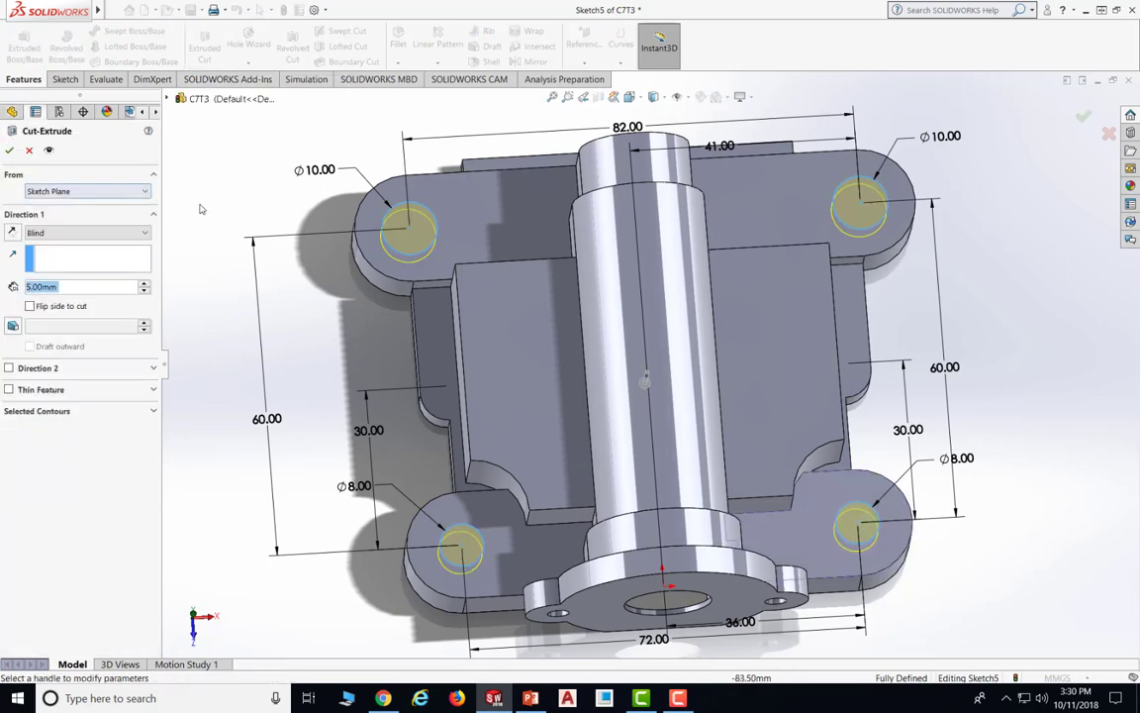
middle_drag(366, 198, 311, 196)
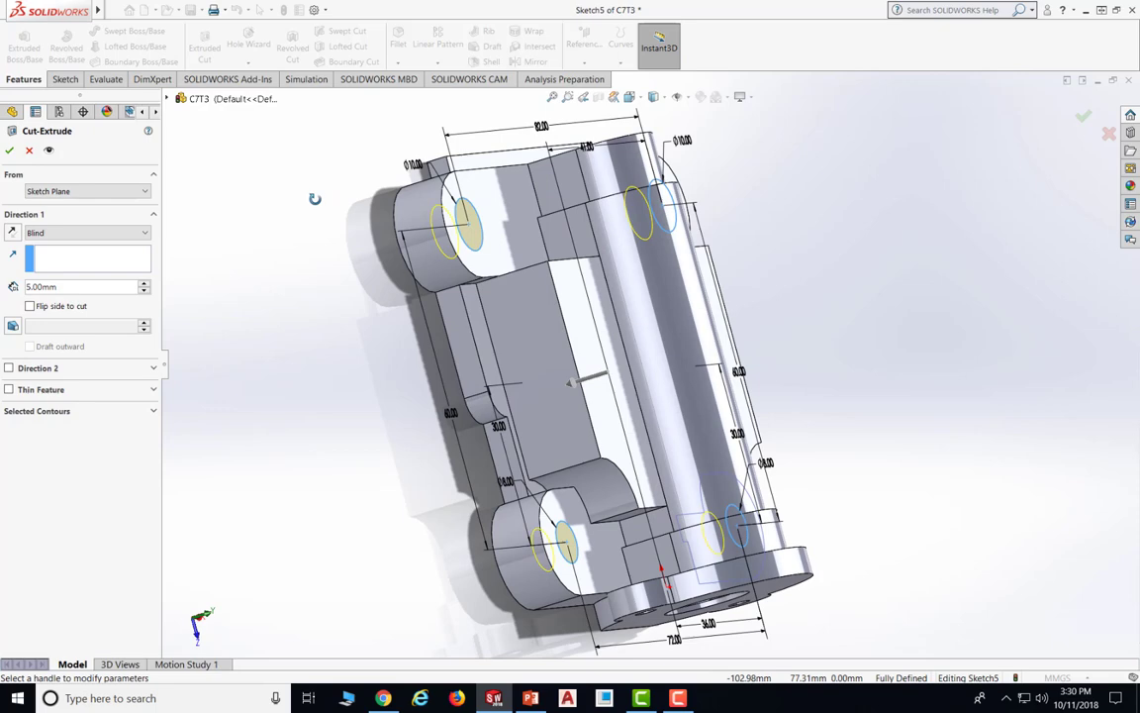
click(104, 233)
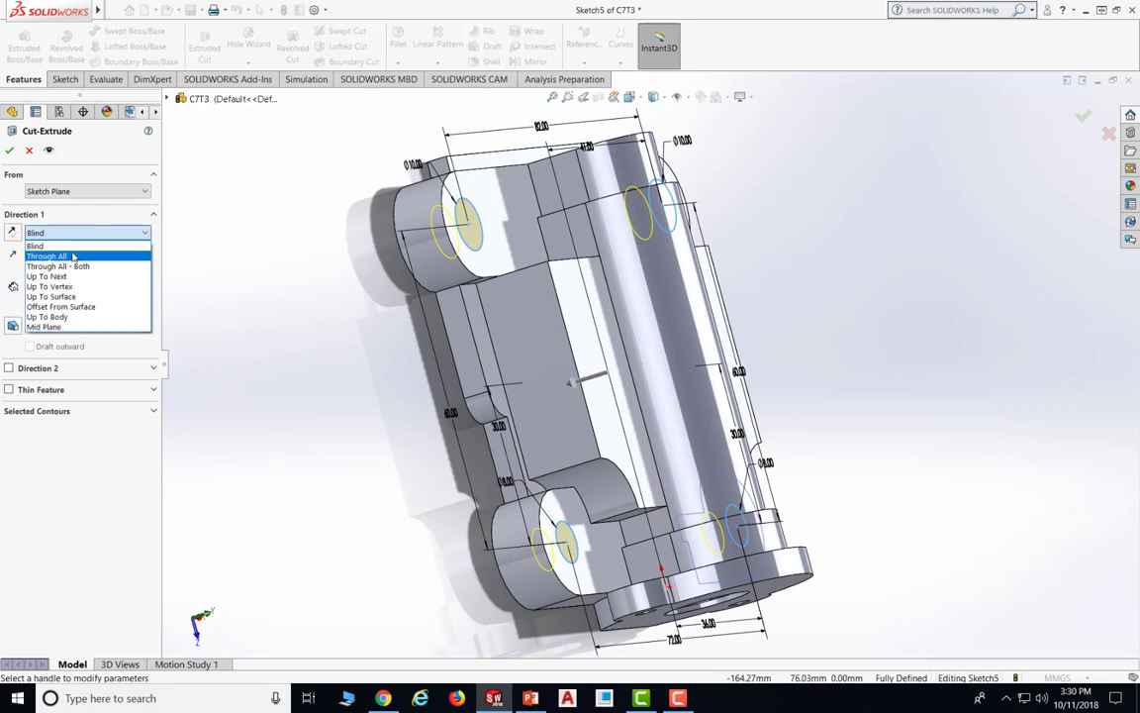
click(72, 256)
middle_drag(250, 228, 254, 190)
click(10, 150)
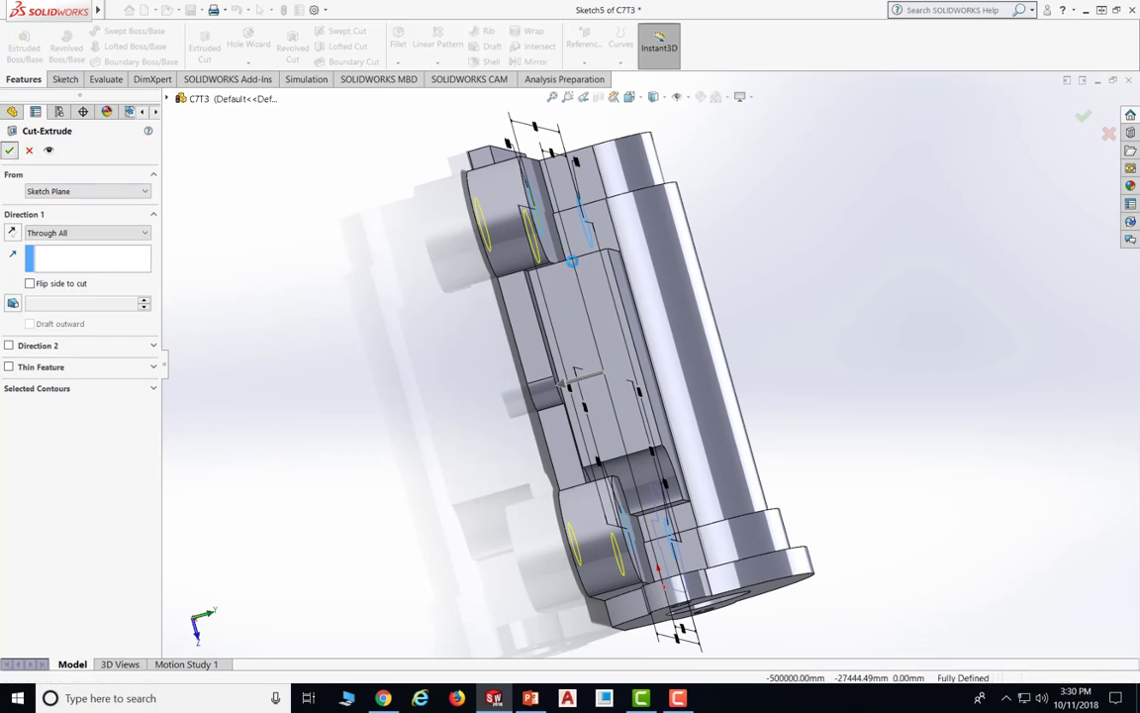
middle_drag(714, 318, 1038, 330)
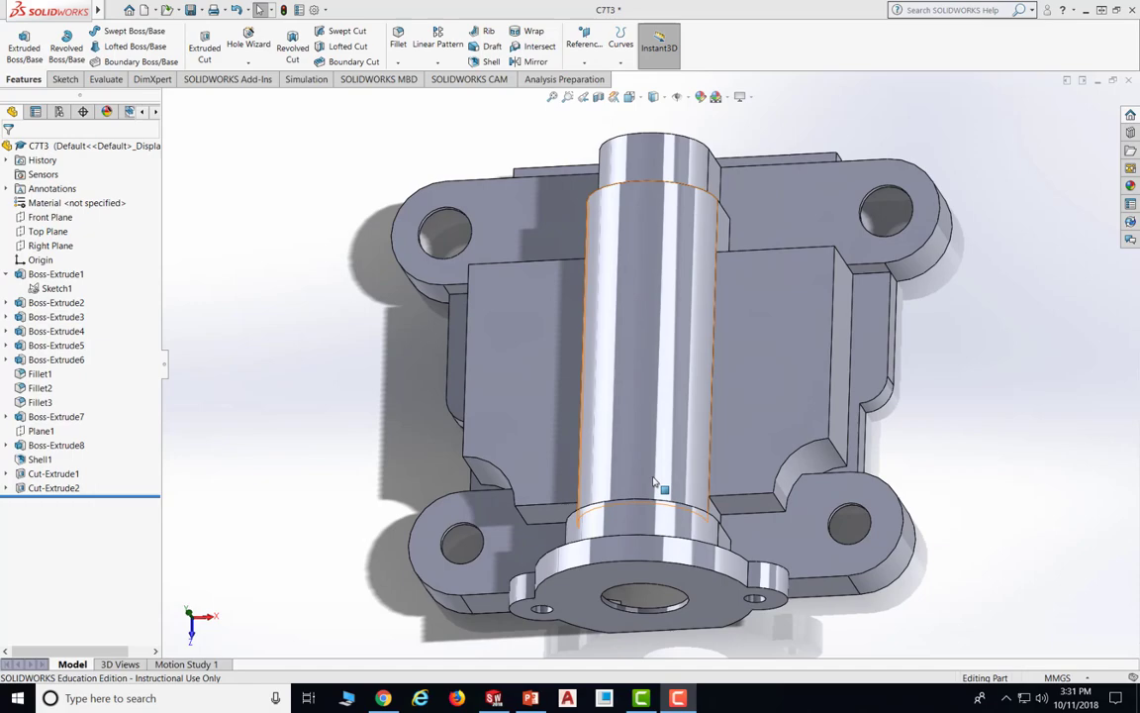
click(529, 698)
scroll(708, 355, up, 2)
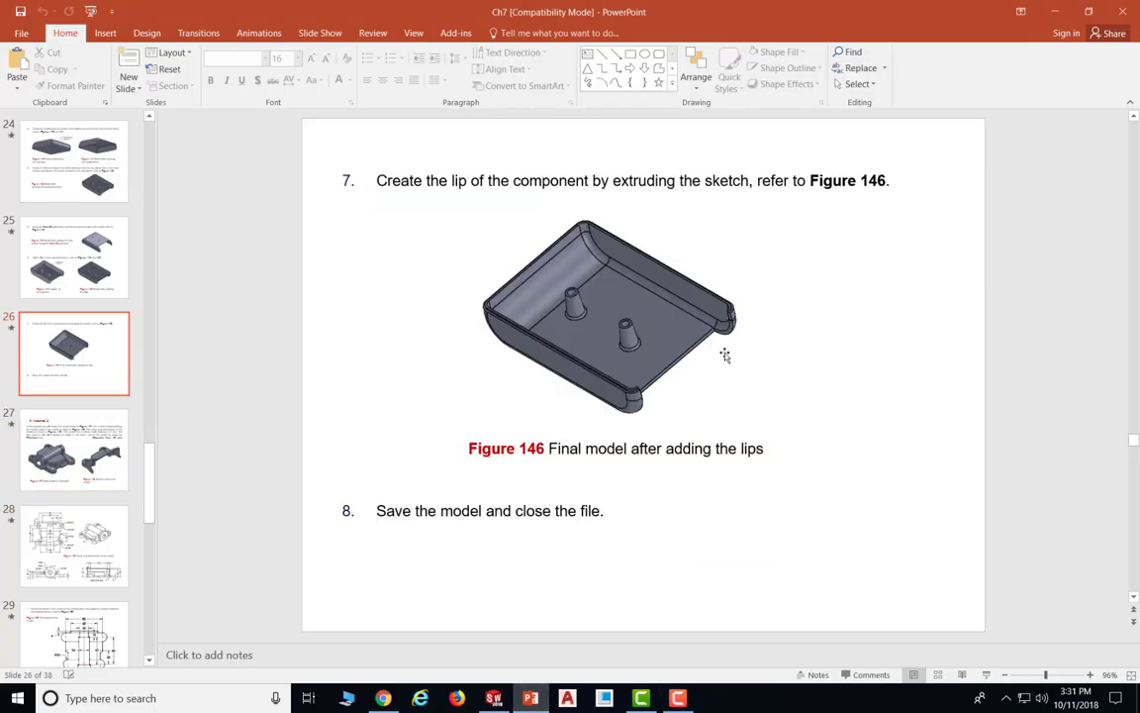
scroll(725, 354, down, 1)
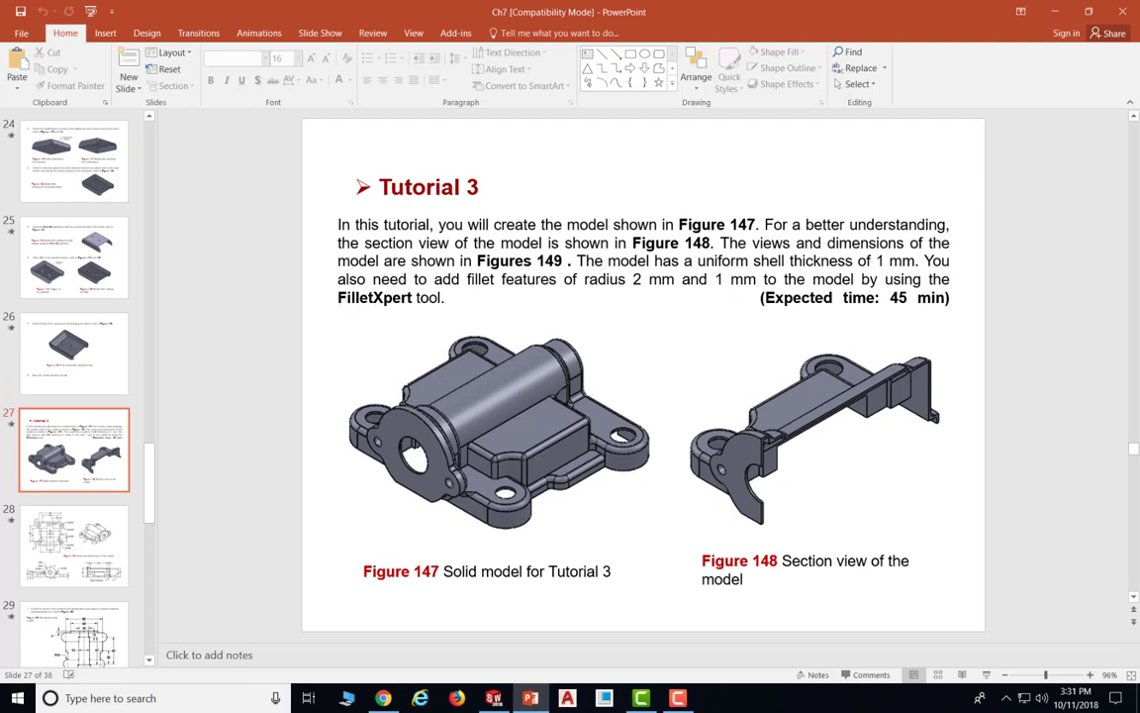
key(alt+Tab)
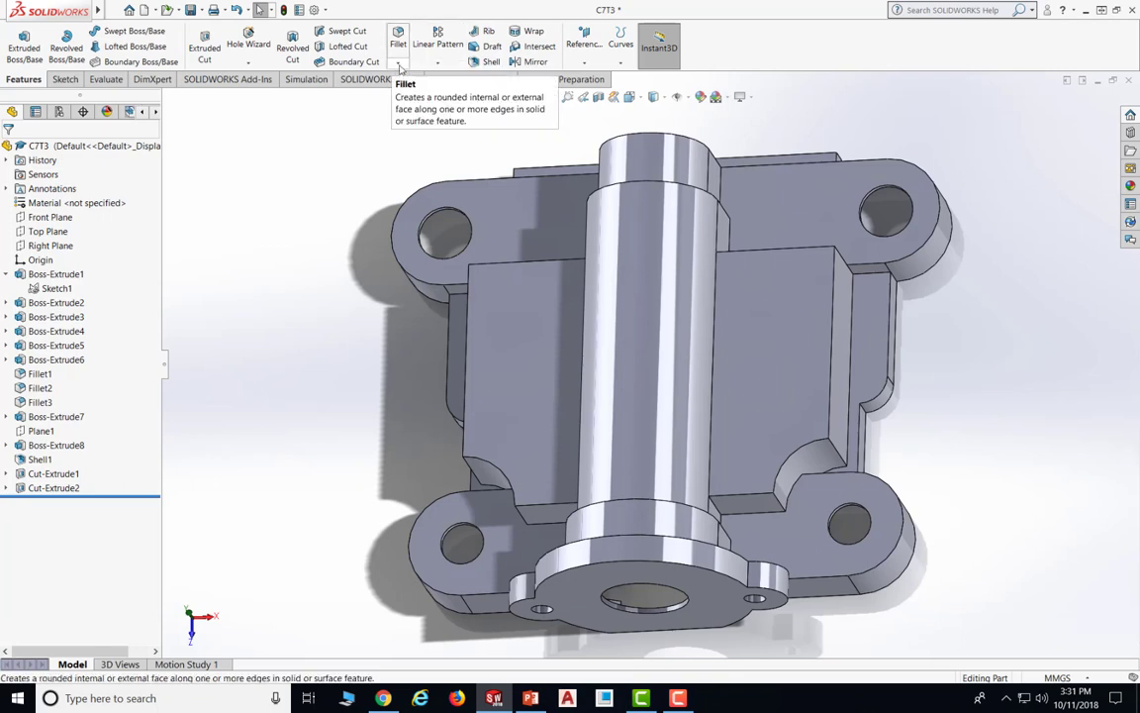
Start a fillet in FilletXpert mode and pick a long edge
click(399, 64)
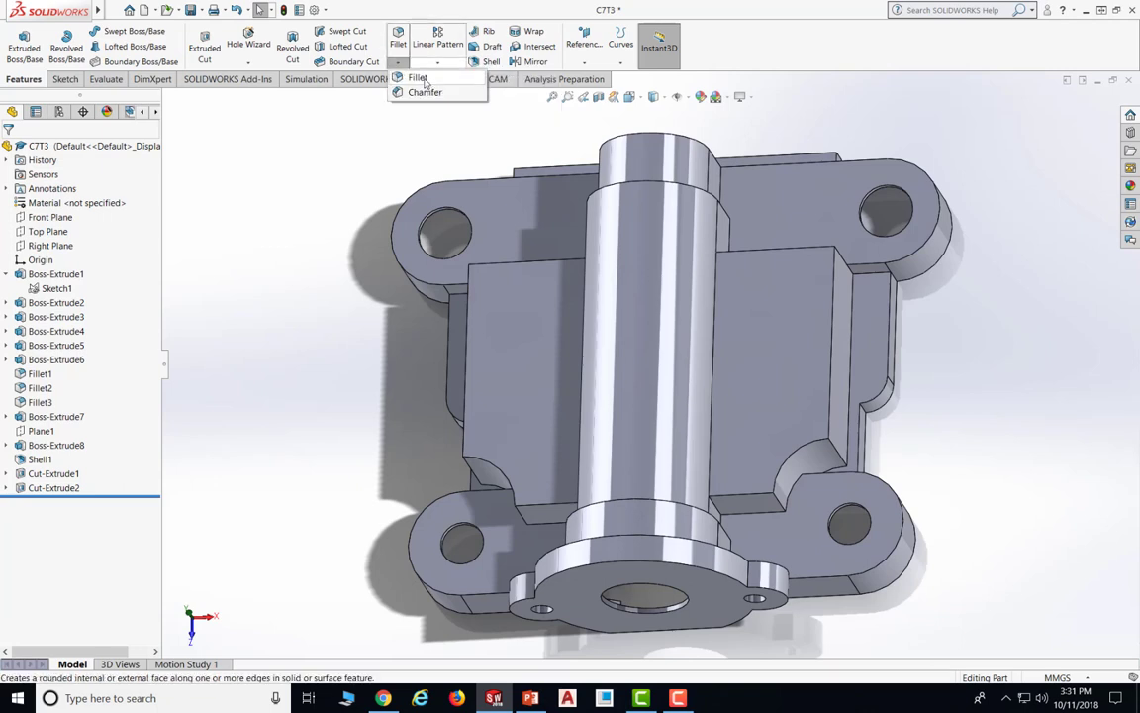
click(420, 80)
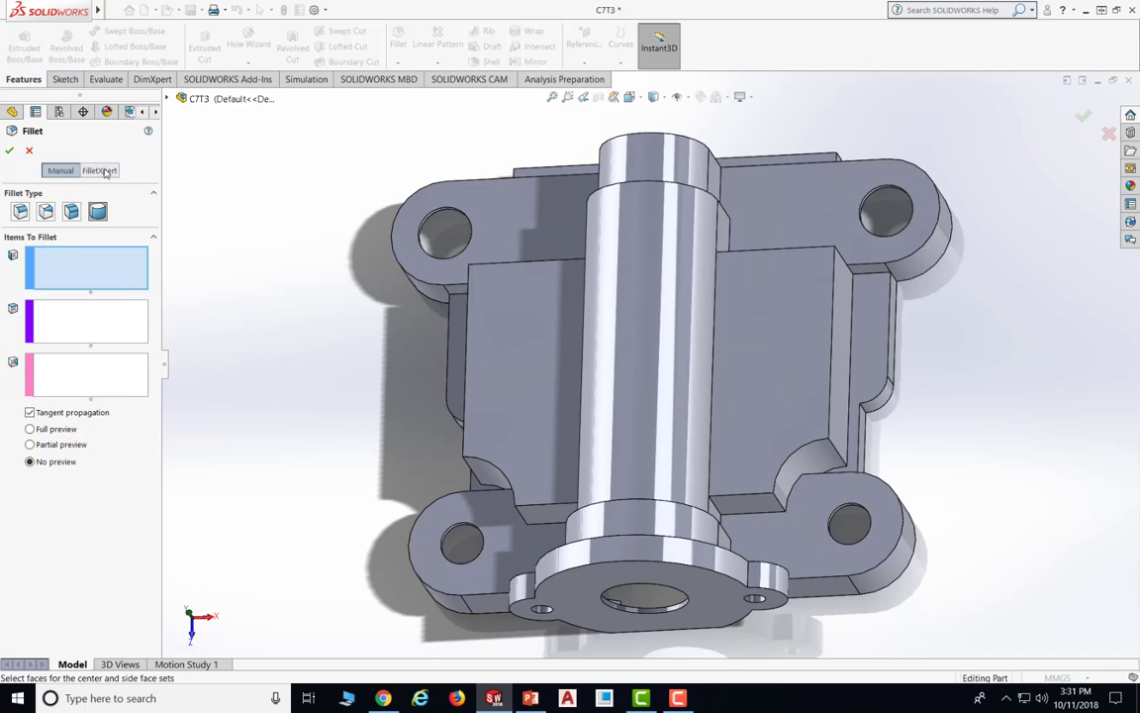
click(100, 170)
middle_drag(852, 285, 863, 542)
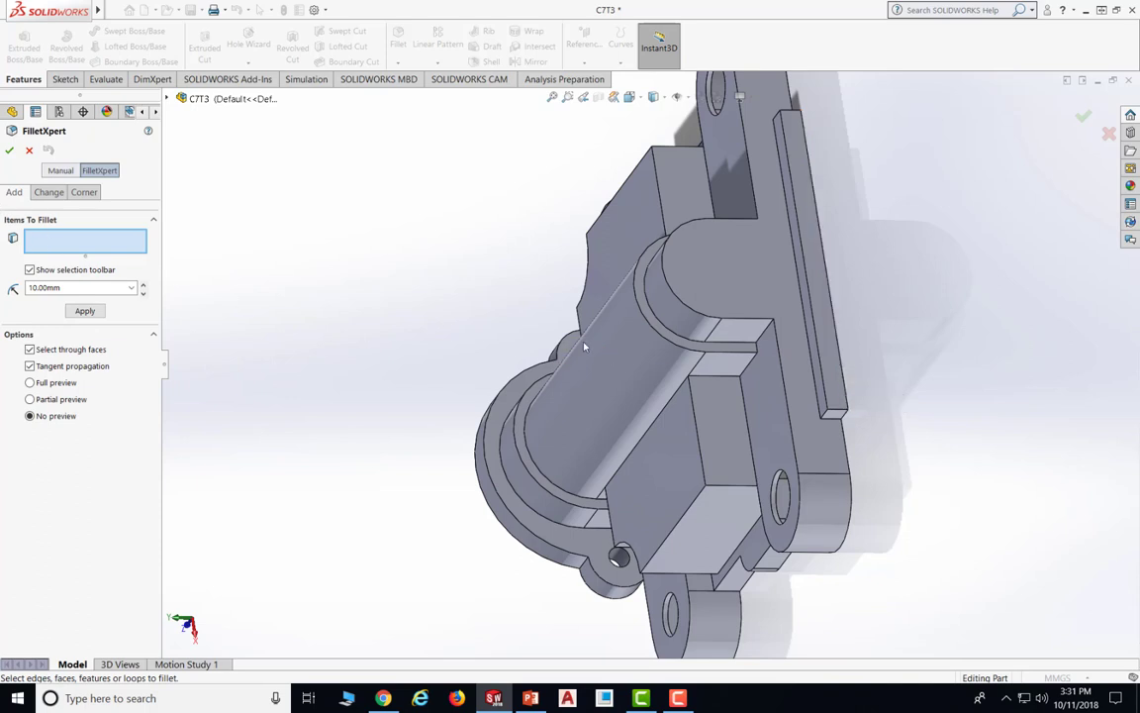
click(841, 362)
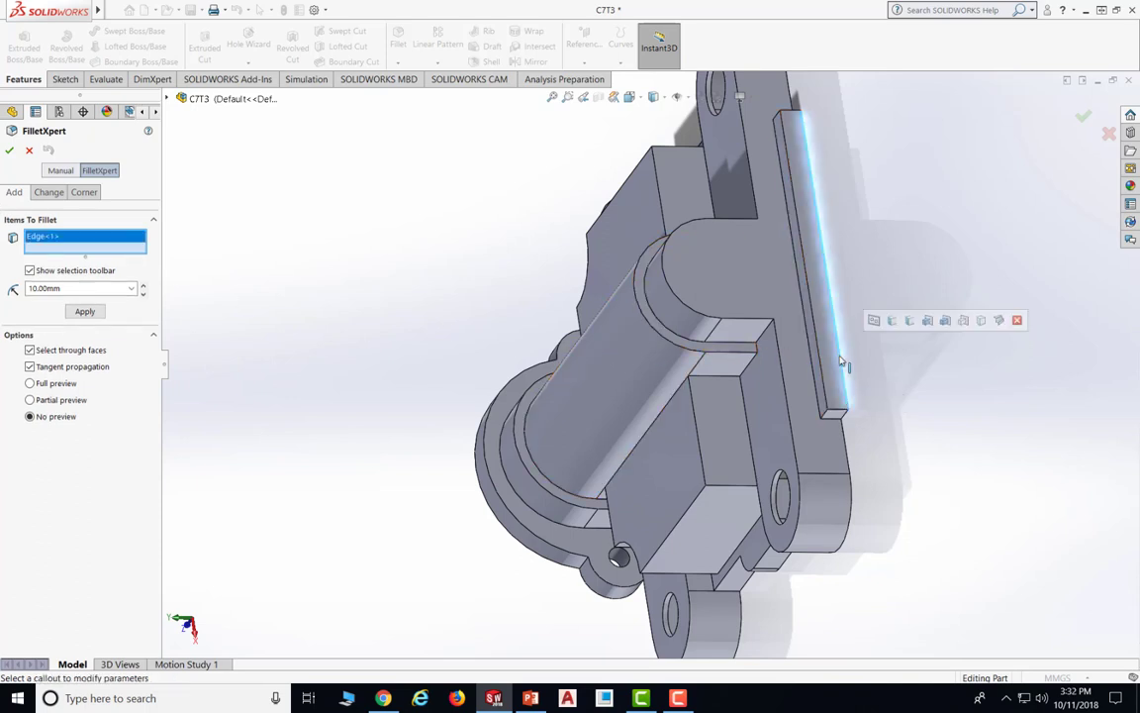
Change the fillet radius from 10.00 mm to 1.00 mm and clear the edge list
double_click(37, 286)
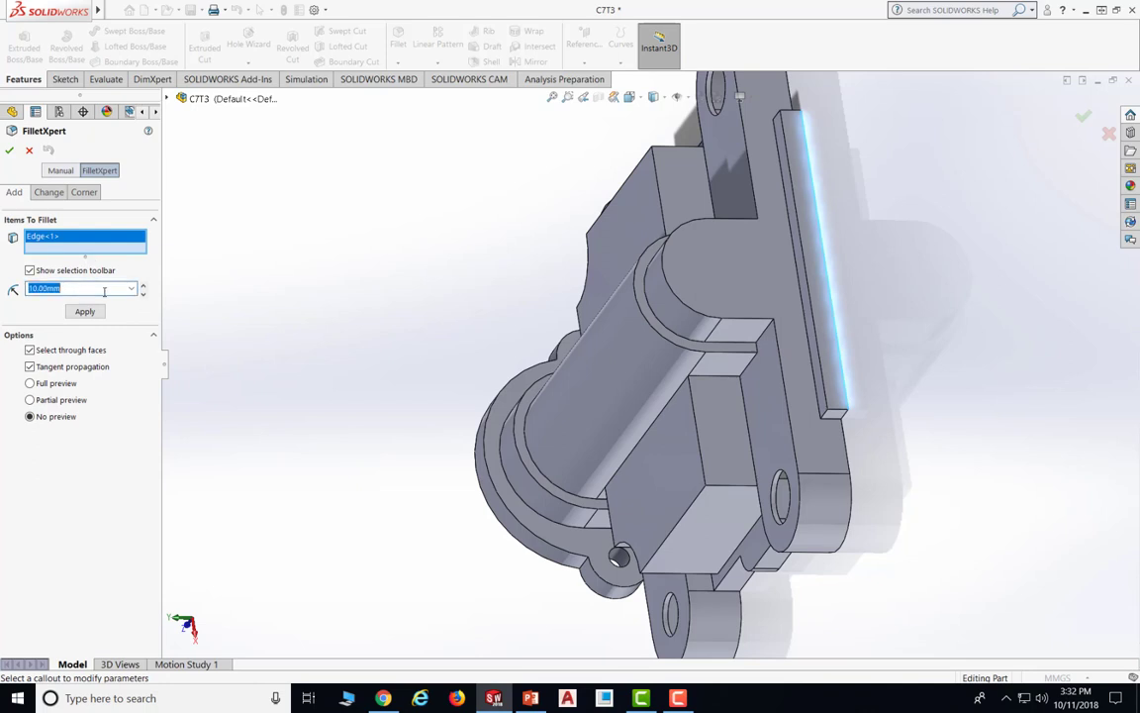
click(37, 287)
key(BackSpace)
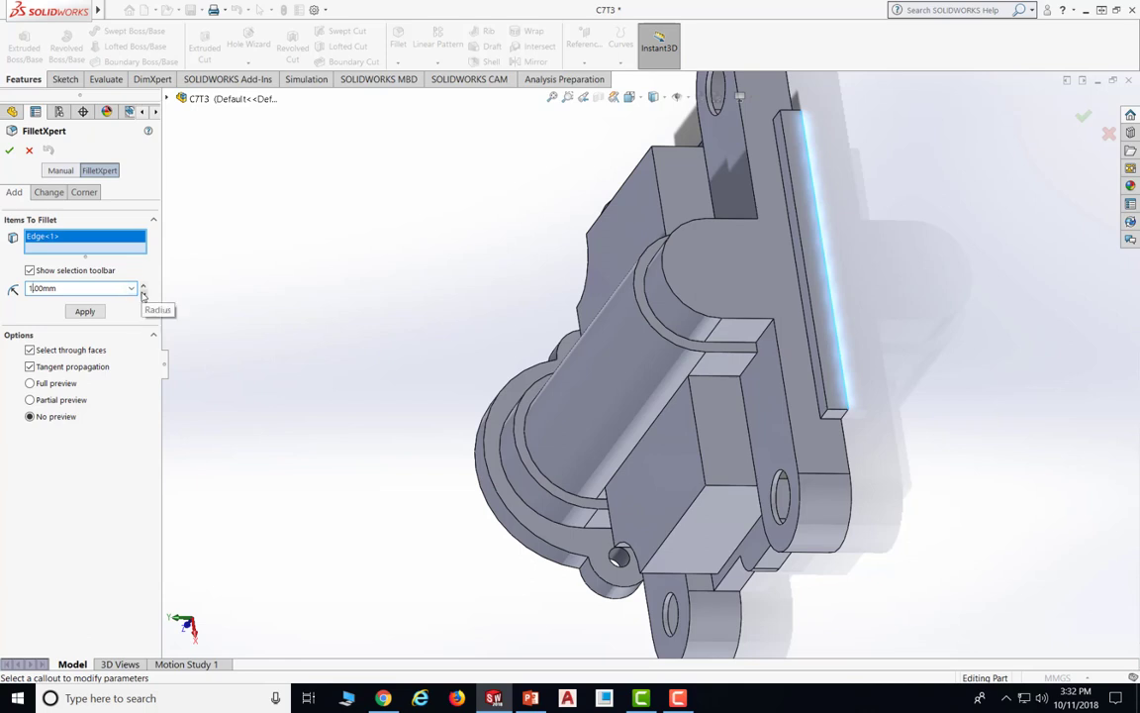
right_click(831, 299)
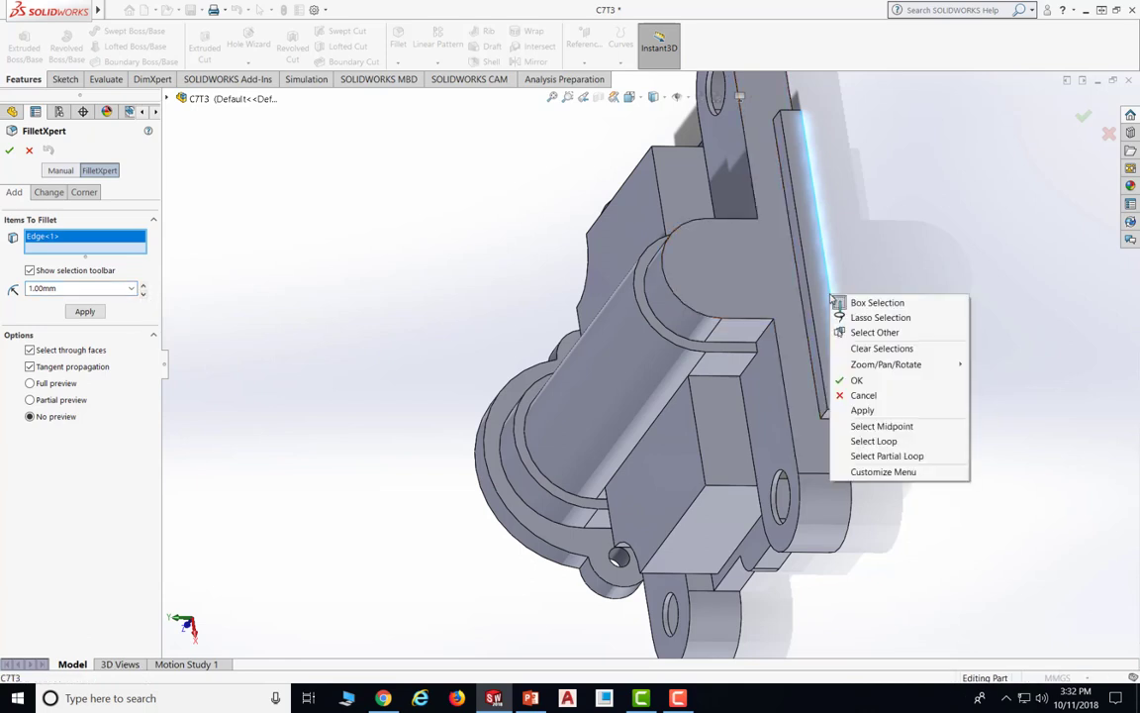
click(881, 248)
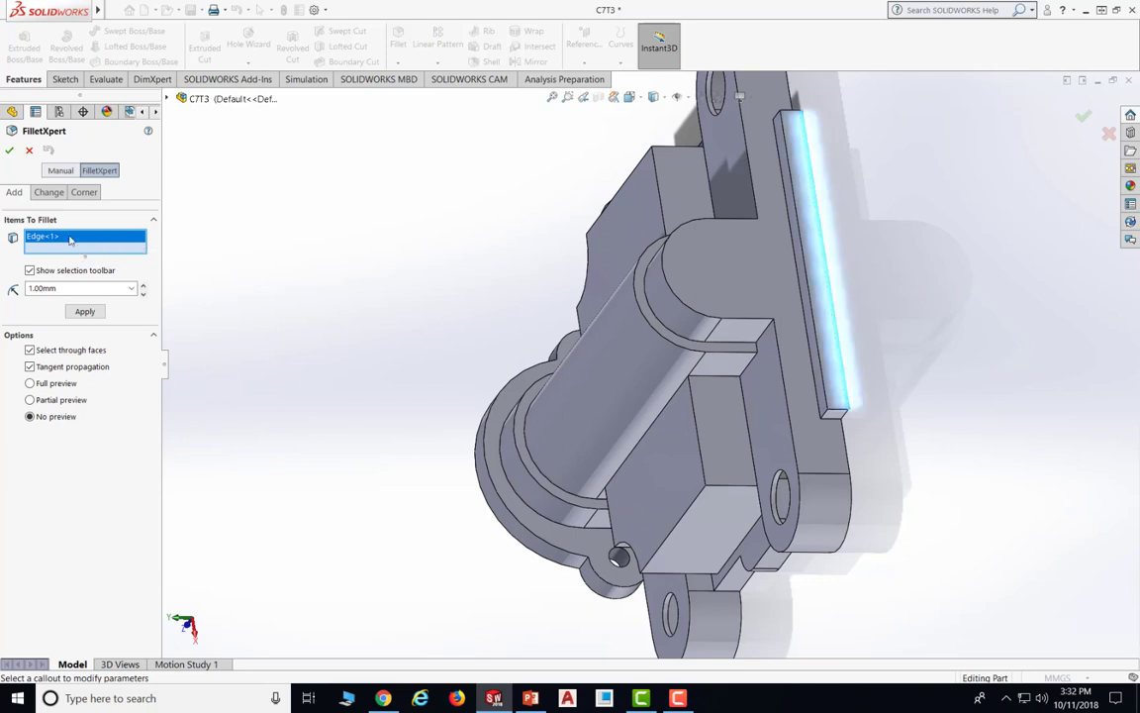
key(Delete)
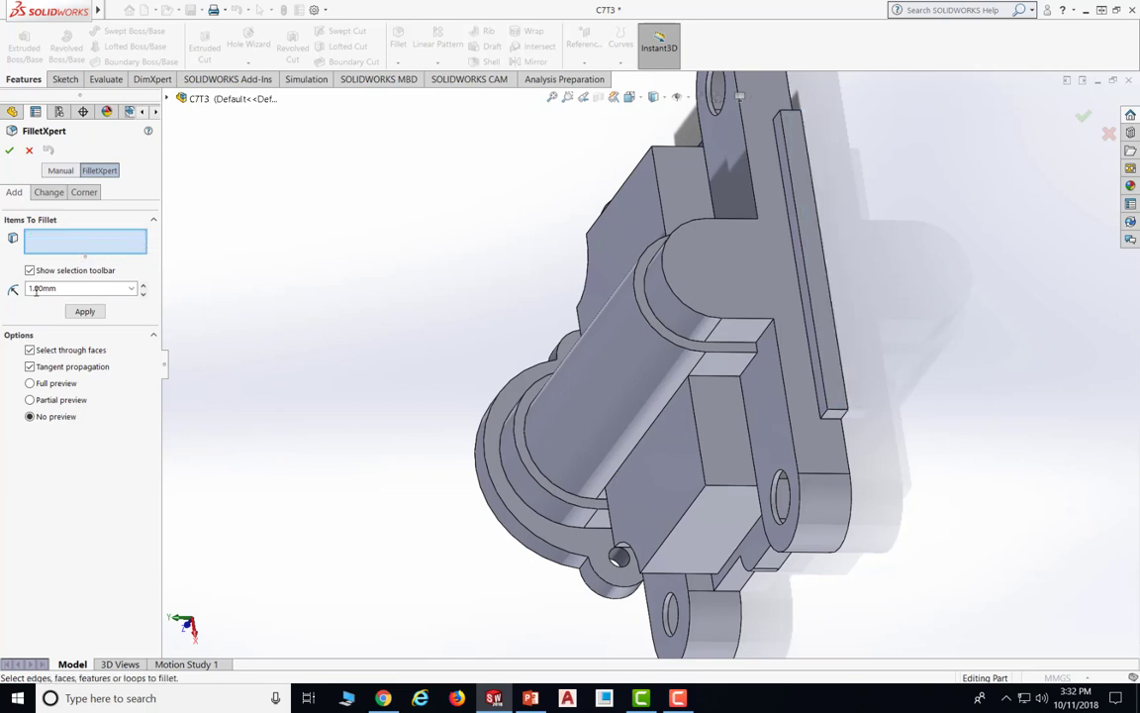
click(36, 289)
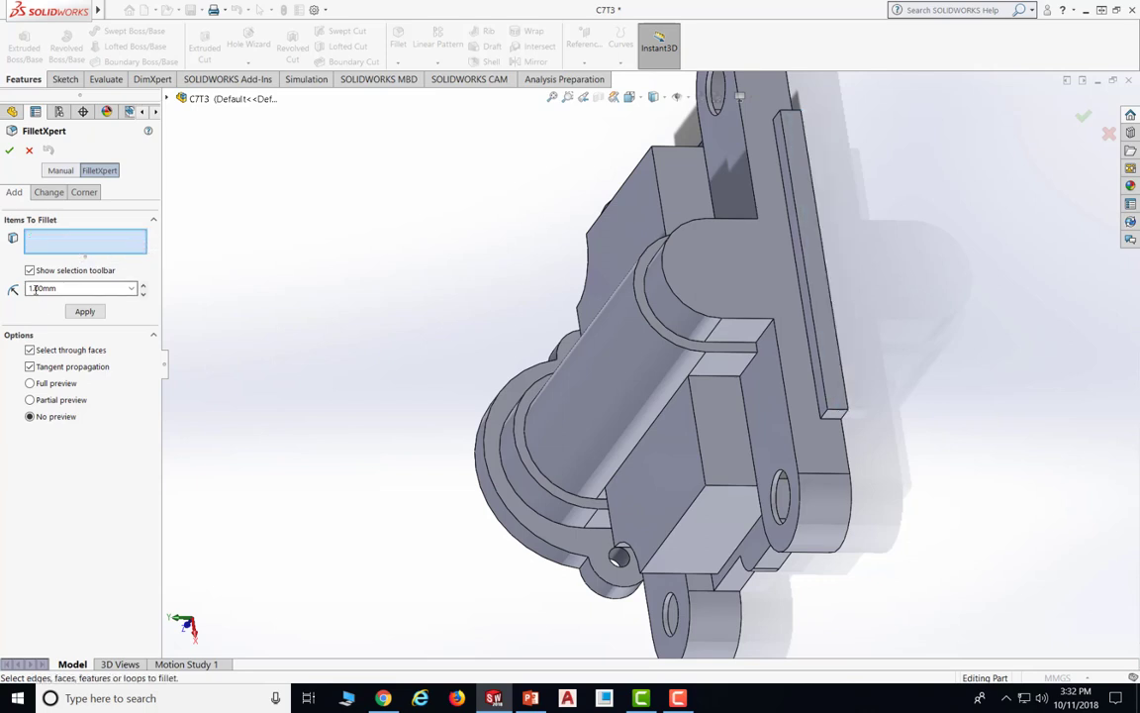
Select 'All convex, 177 Edges' and apply the 1.00 mm FilletXpert fillets
click(823, 255)
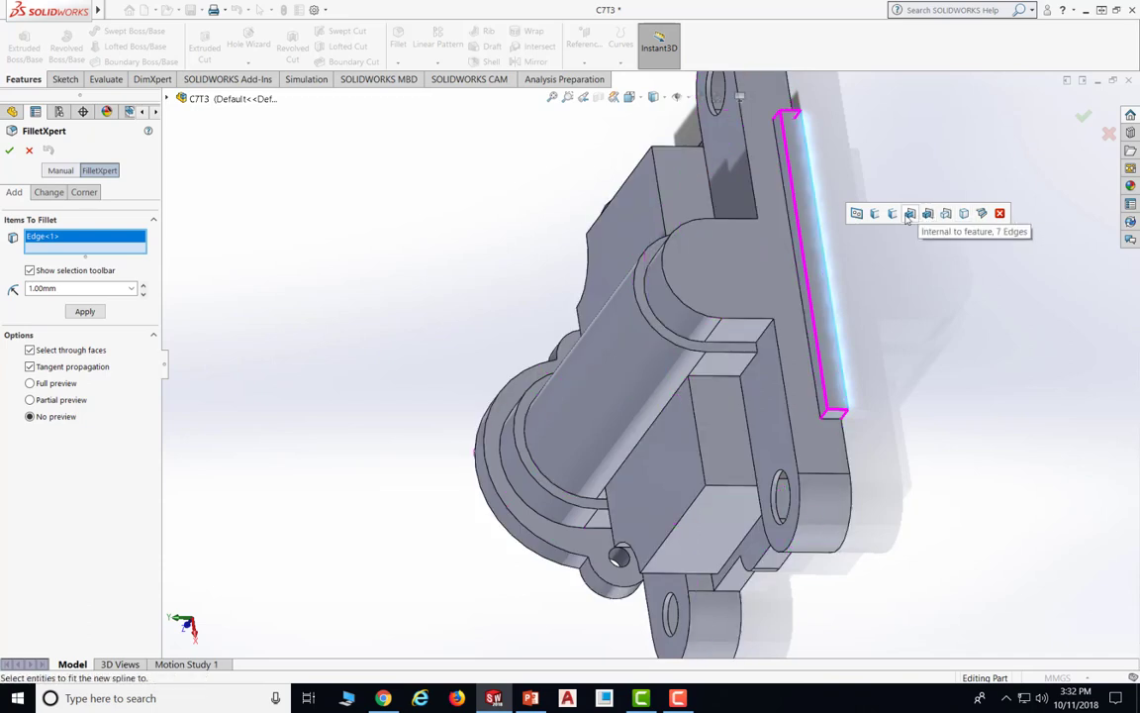
click(983, 214)
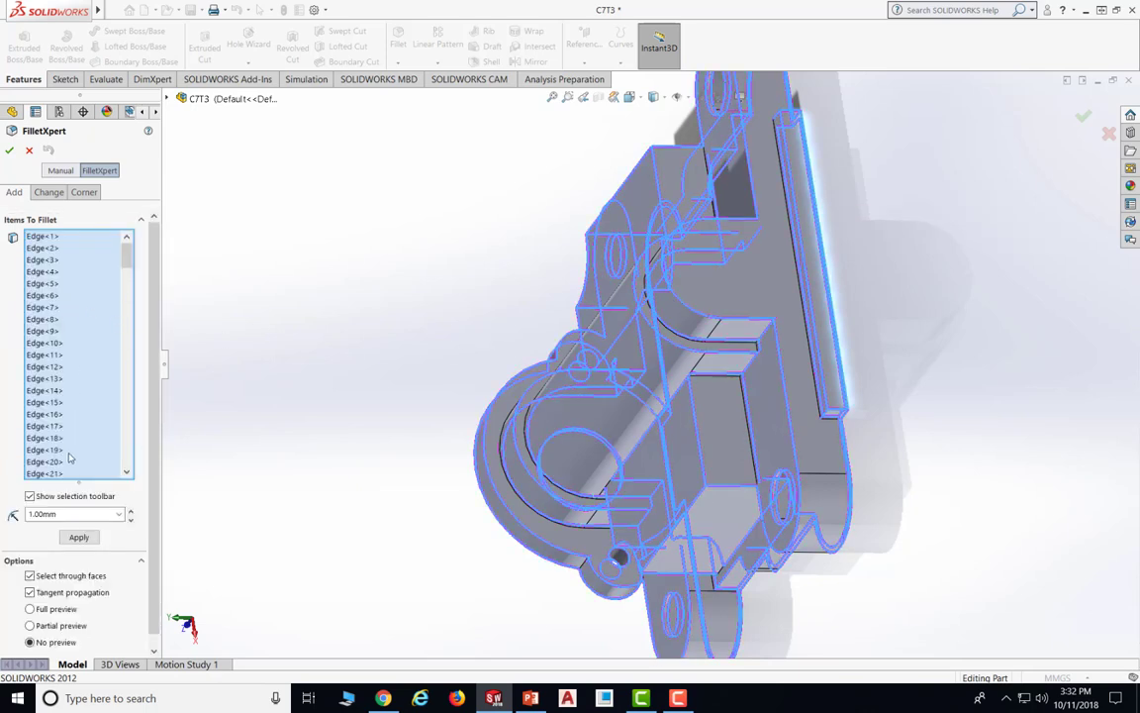
click(69, 538)
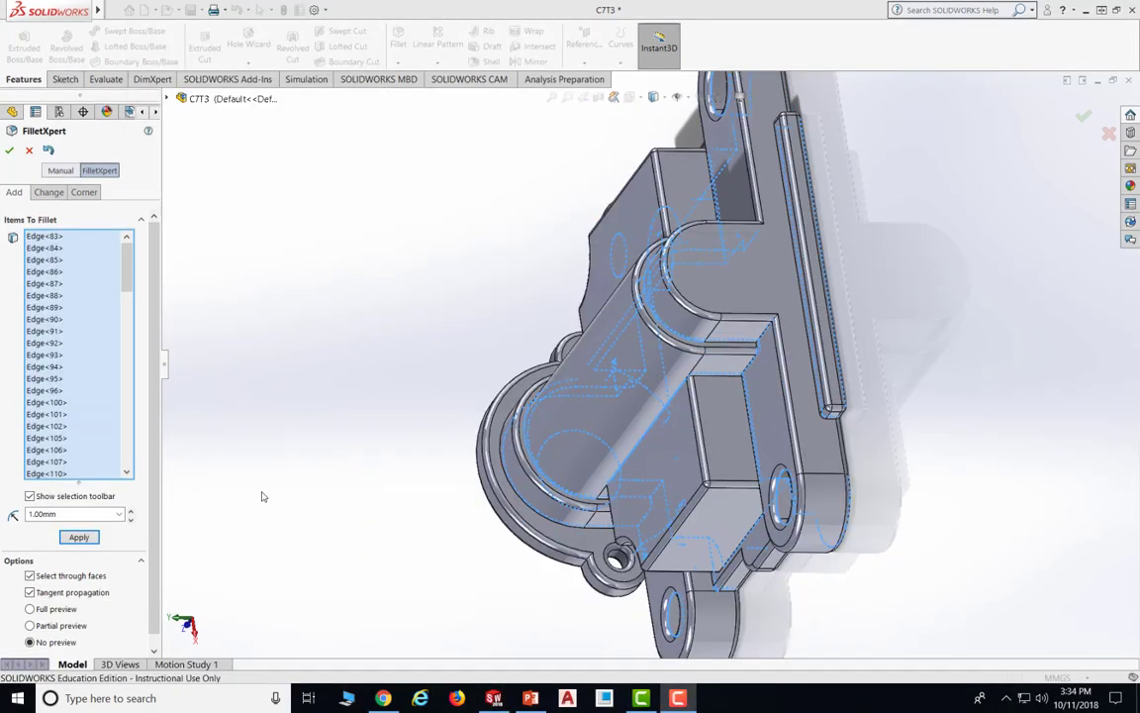
middle_drag(341, 329, 417, 259)
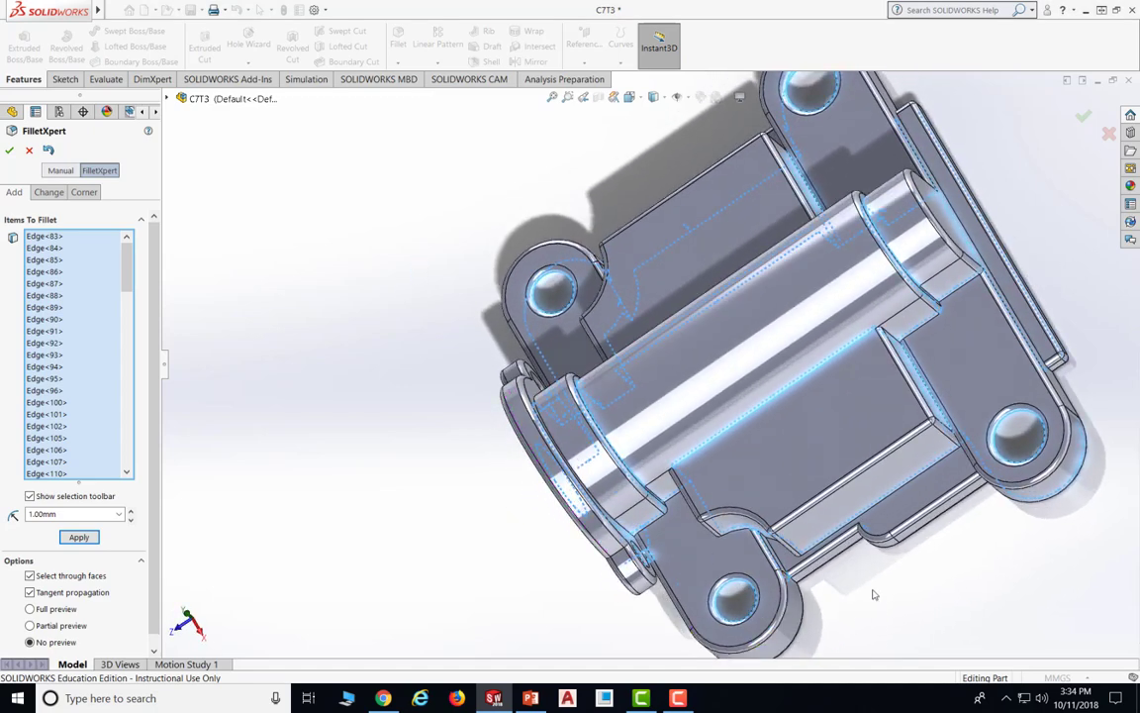
middle_drag(788, 535, 965, 555)
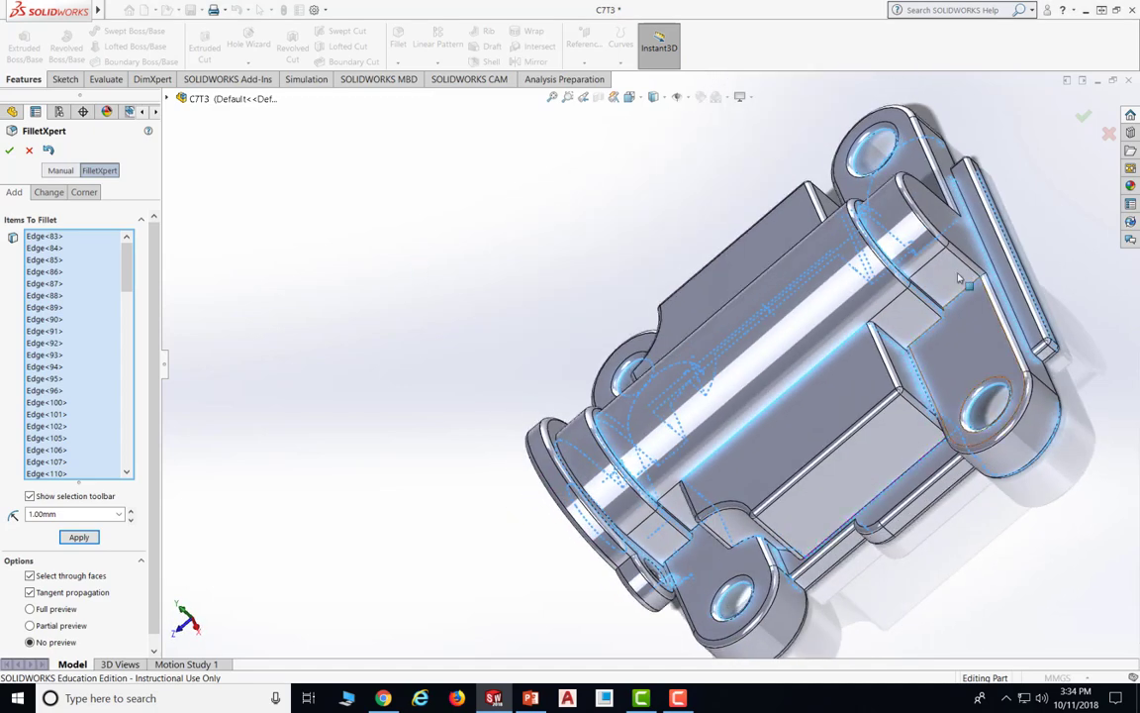
click(10, 152)
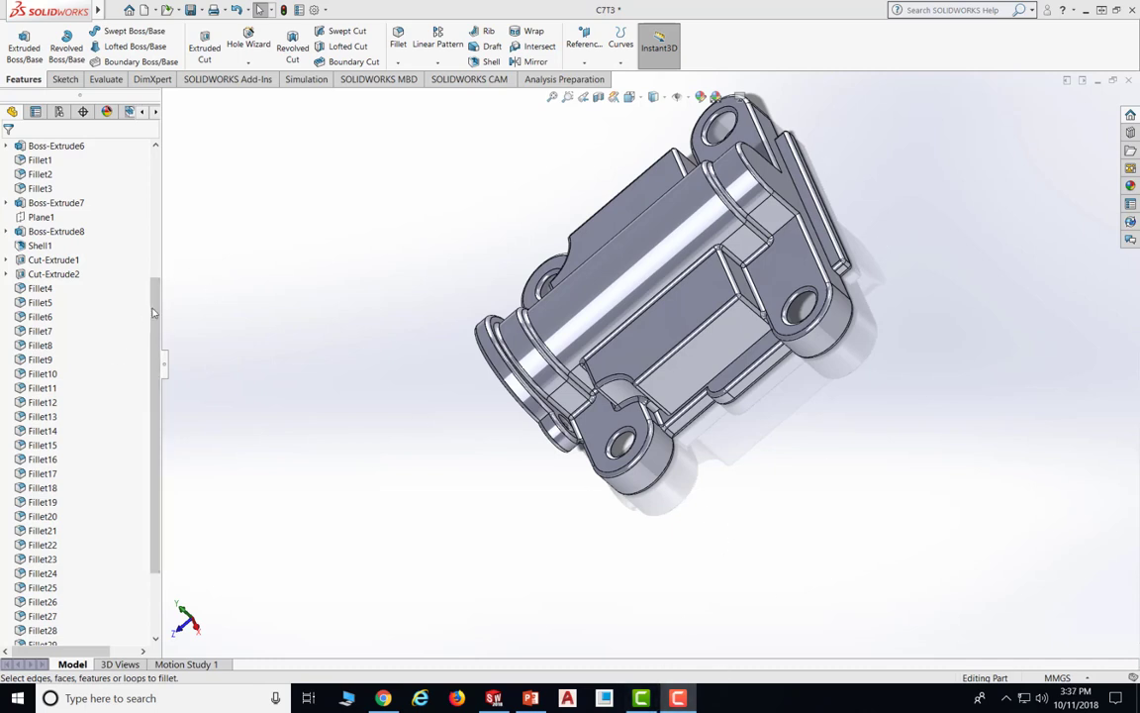
Orbit the filleted housing to inspect the fillets from several angles
scroll(149, 421, down, 3)
mouse_move(156, 411)
mouse_down()
mouse_move(168, 305)
mouse_move(163, 399)
mouse_up()
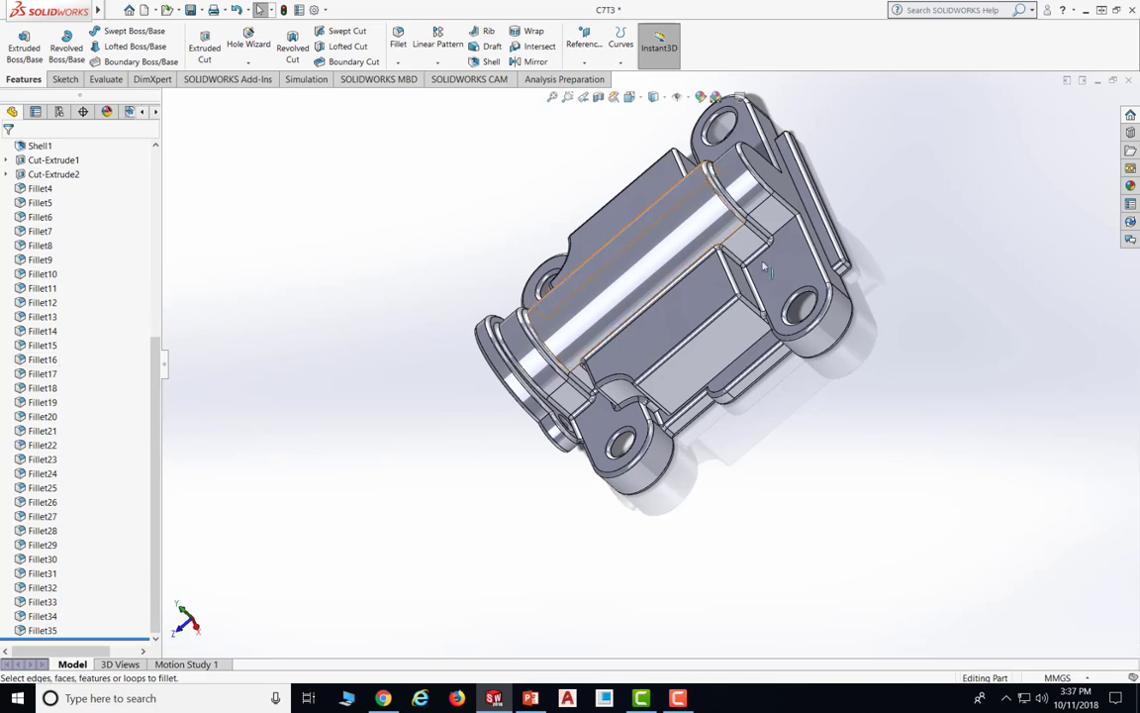
middle_drag(765, 267, 979, 210)
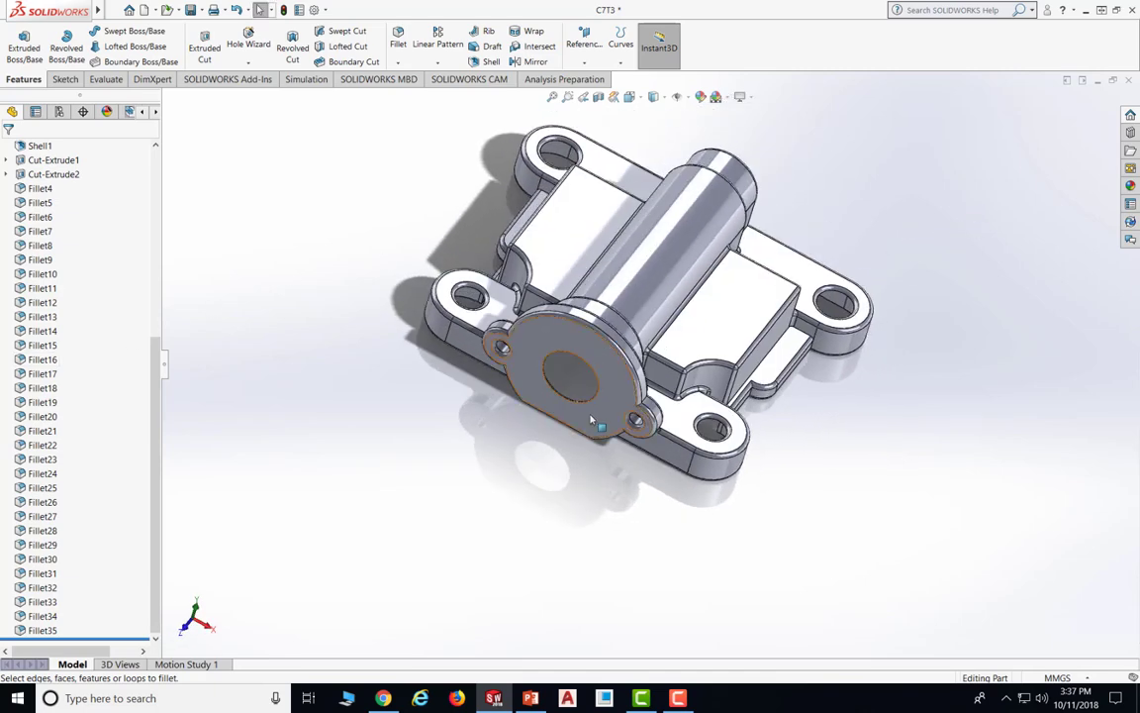
middle_drag(456, 390, 565, 549)
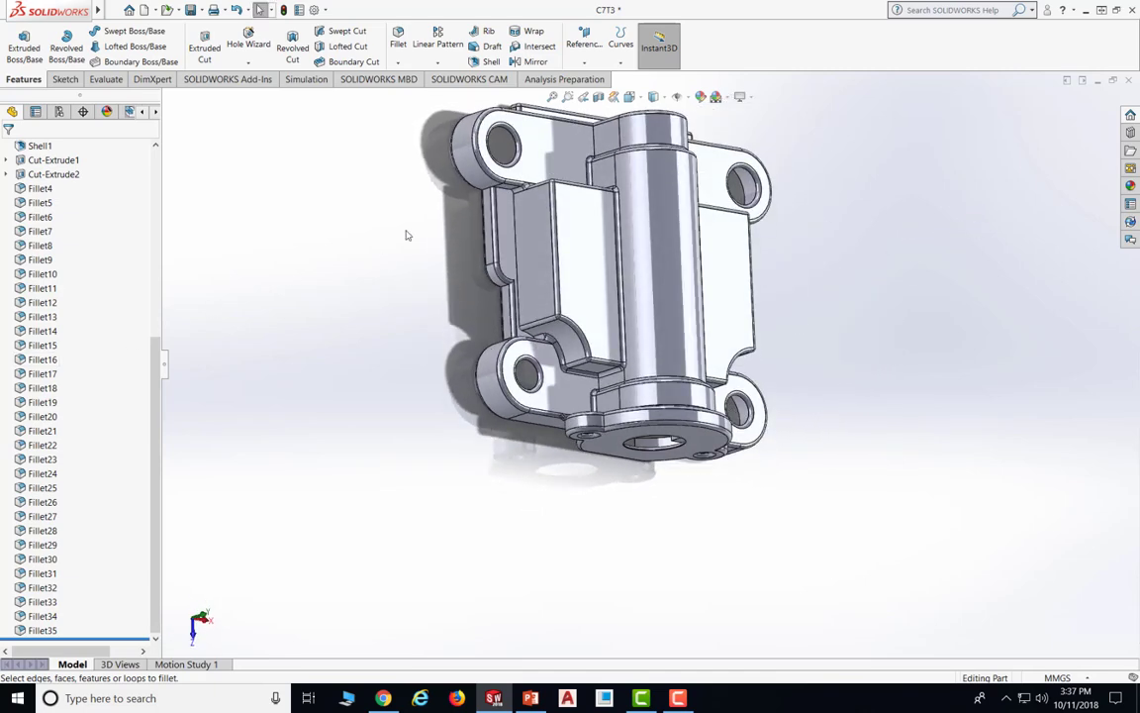
middle_drag(432, 224, 765, 373)
scroll(791, 316, down, 3)
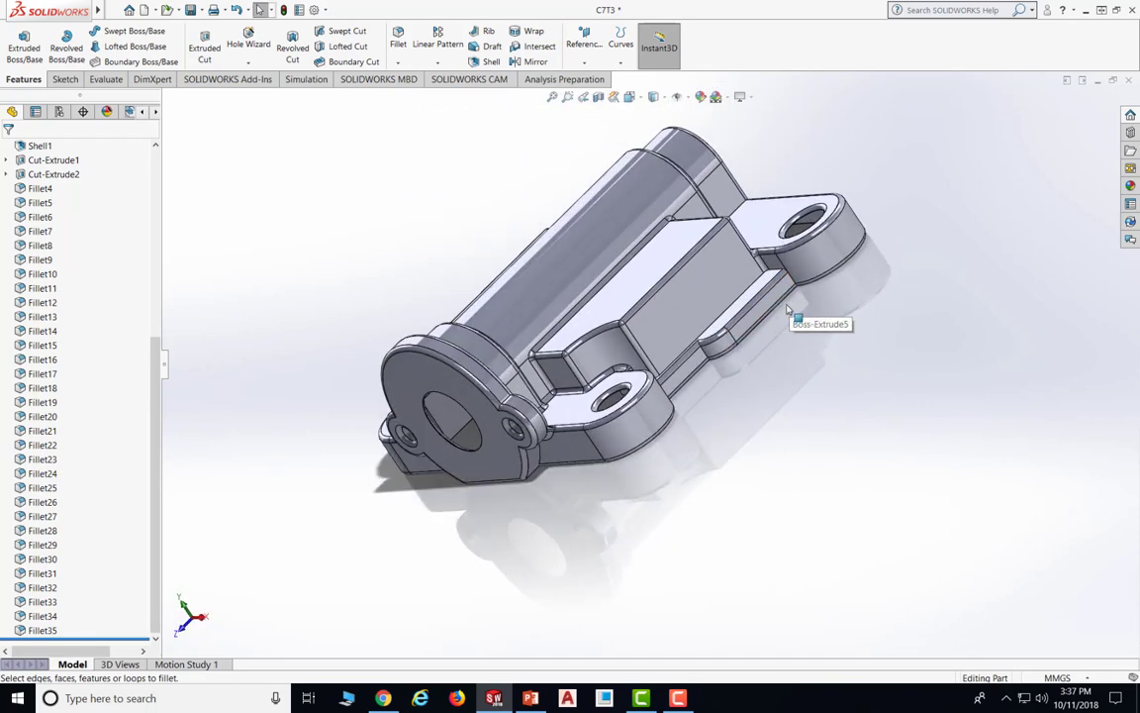
middle_drag(809, 147, 886, 469)
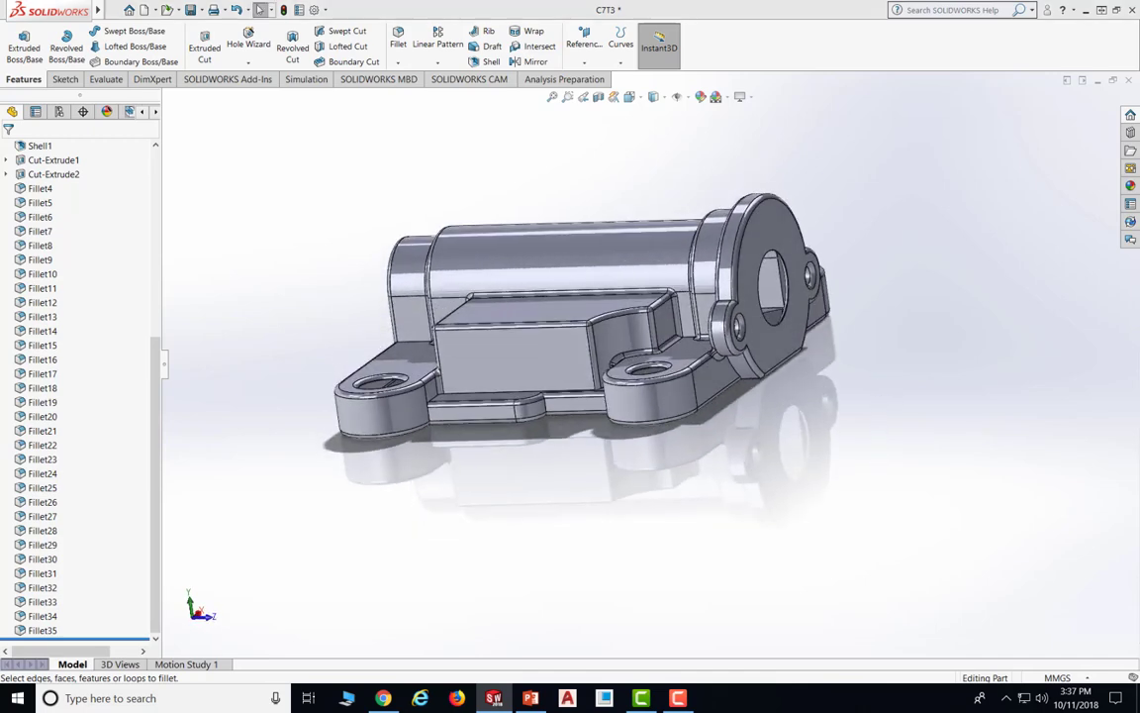
middle_drag(798, 383, 775, 434)
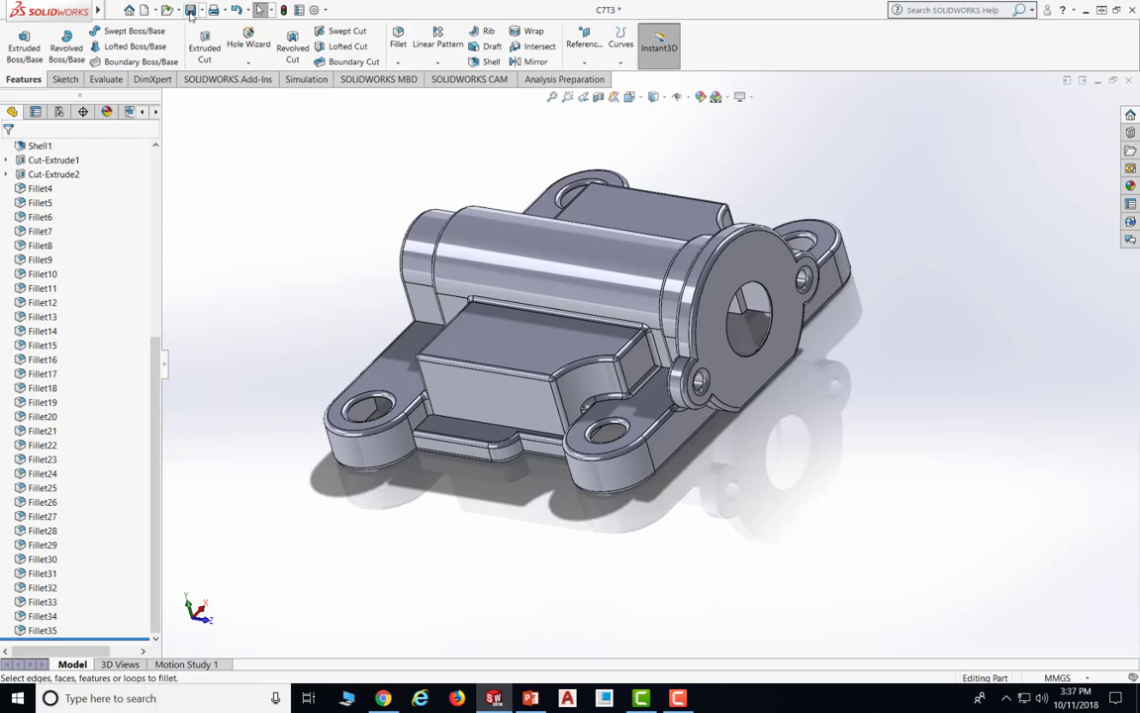
Save the C7T3 part
click(191, 11)
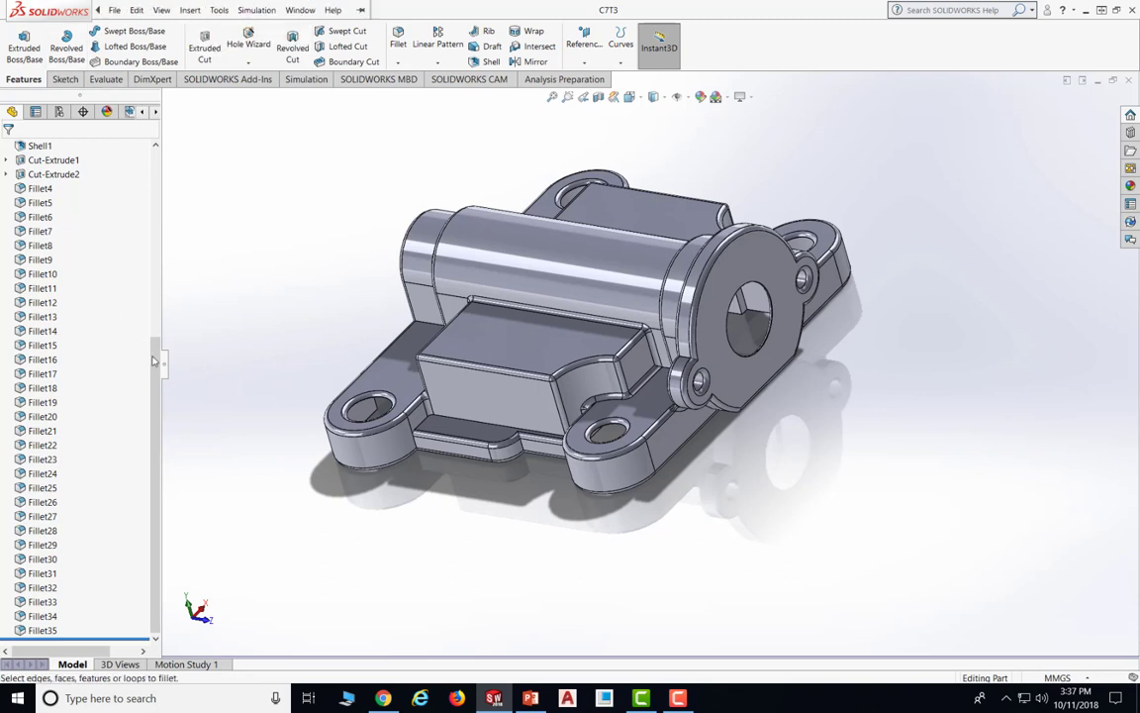
scroll(153, 318, up, 1)
scroll(153, 318, up, 6)
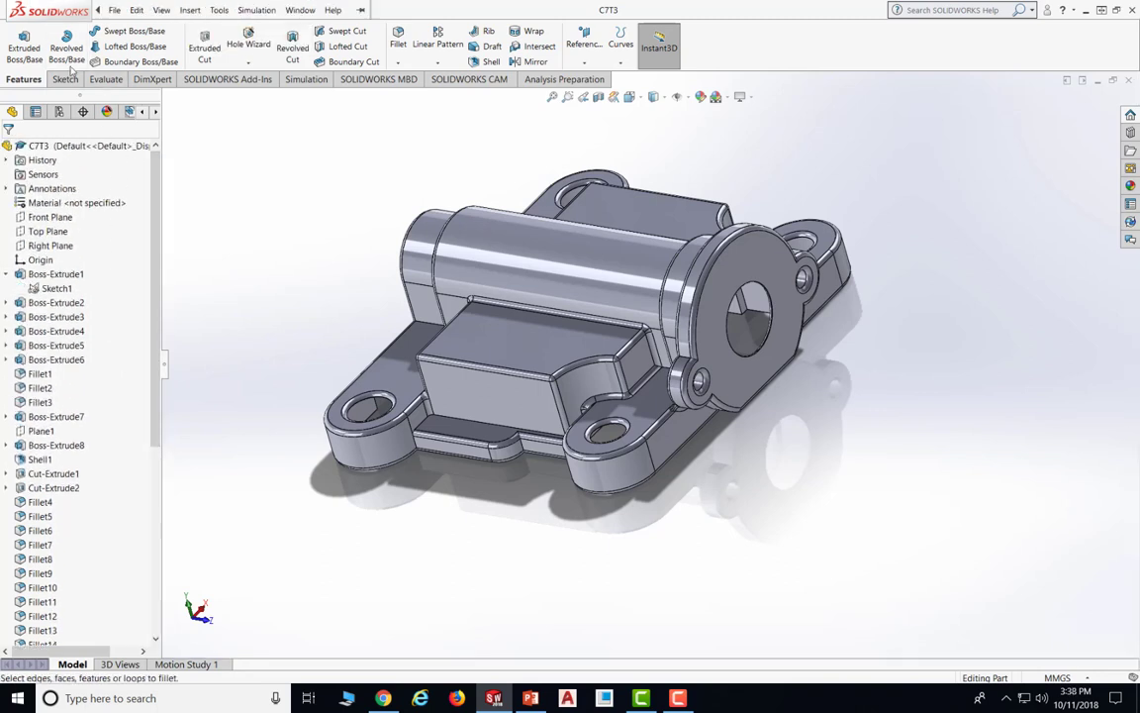